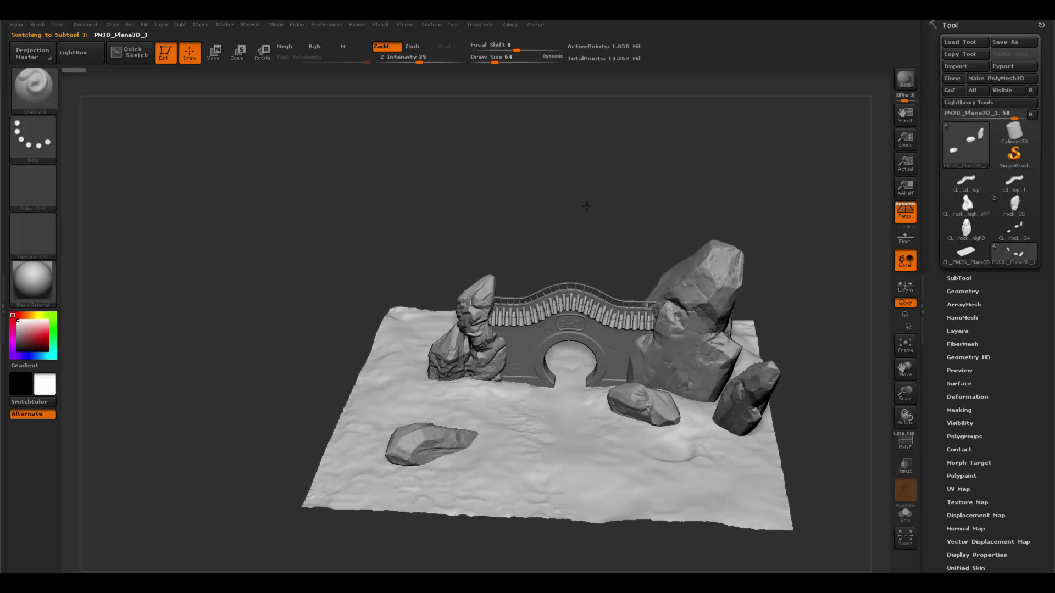
Compare the textured gate scene in Substance Painter with the low-poly gate scene in Maya.
key("super")
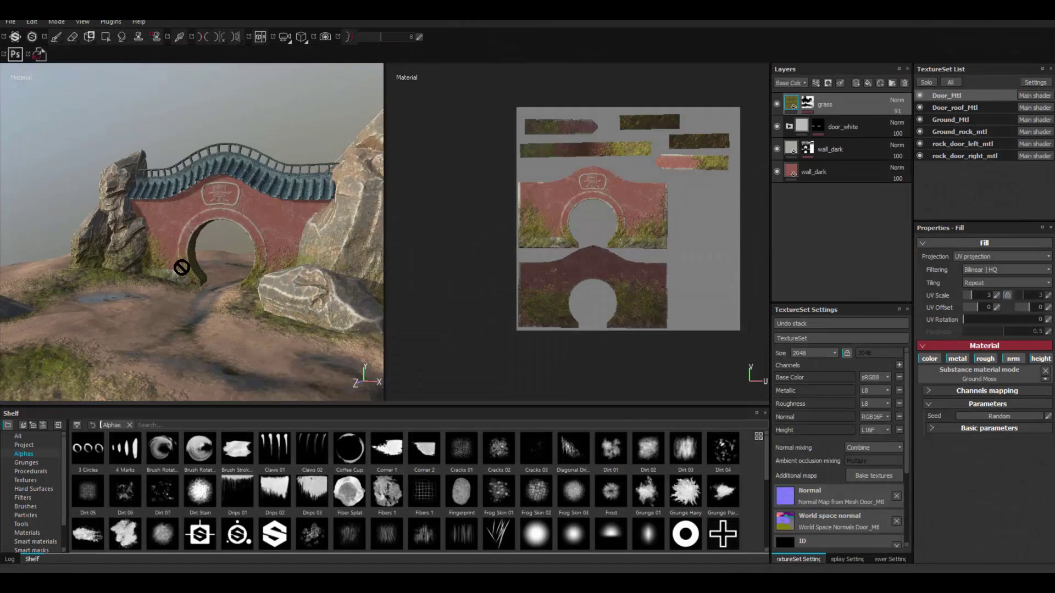
left_click_drag(182, 268, 316, 320, "alt")
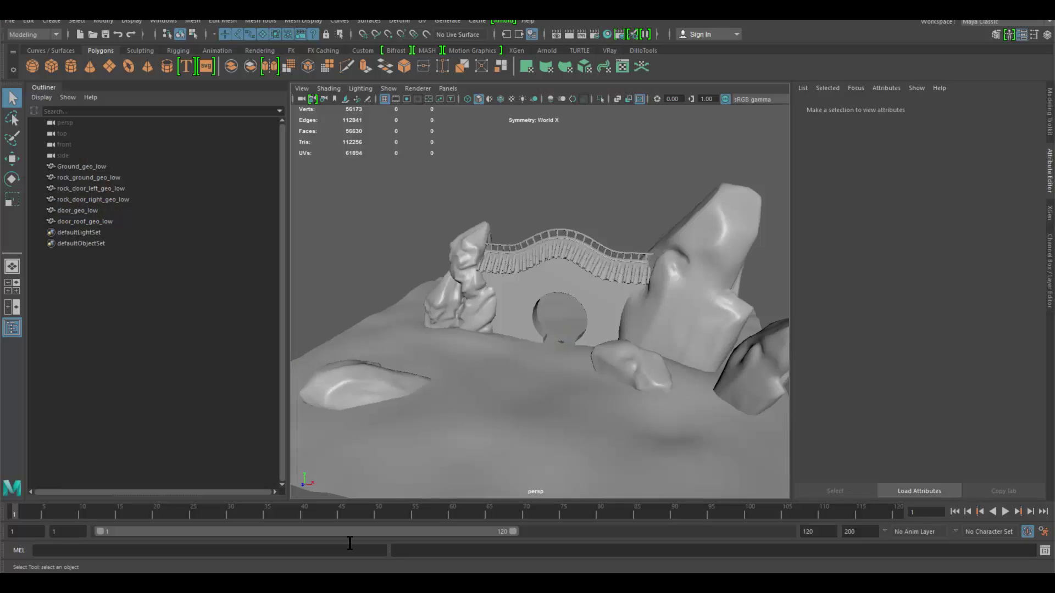
mouse_move(627, 341)
left_mouse_down("alt")
mouse_move(648, 325)
mouse_move(645, 333)
left_mouse_up("alt")
scroll(547, 271, "down", 8)
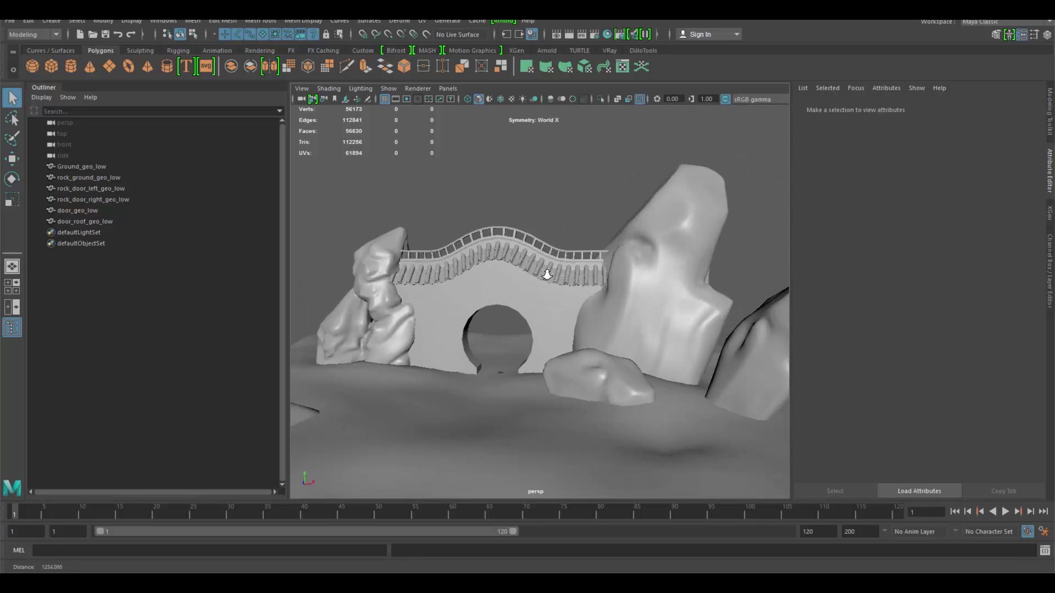
scroll(537, 315, "up", 3)
mouse_move(537, 316)
left_mouse_down("alt")
mouse_move(617, 403)
mouse_move(605, 336)
mouse_move(610, 343)
mouse_move(623, 363)
mouse_move(556, 316)
left_mouse_up("alt")
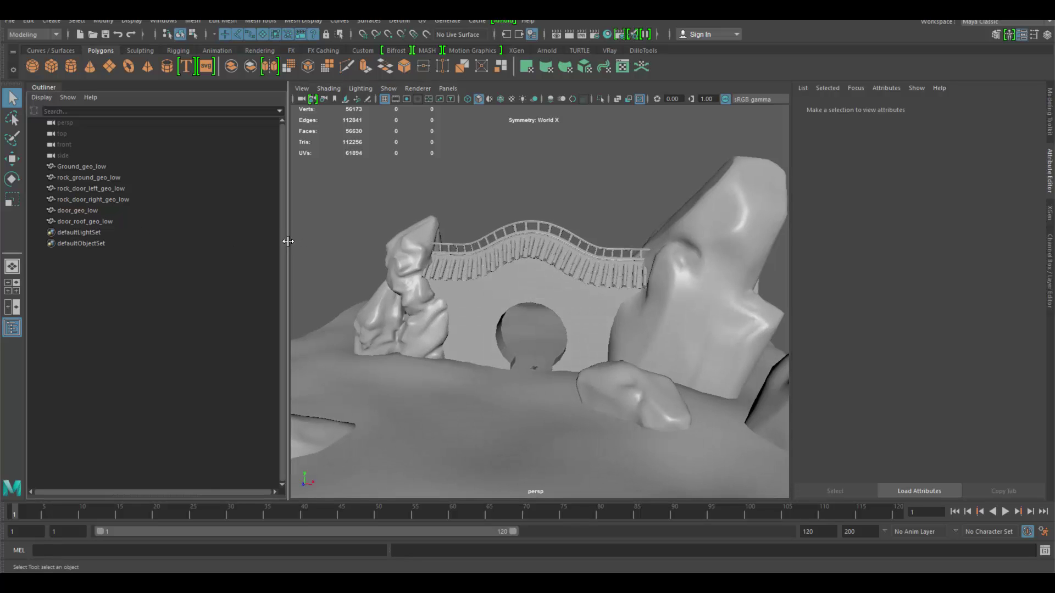
Narrow the Outliner to enlarge the viewport, and show the gate wall mesh door_geo_low in the Channel Box.
left_click_drag(288, 242, 169, 236)
left_click_drag(472, 327, 443, 298, "alt")
right_click_drag(443, 298, 431, 283, "alt")
left_click_drag(431, 283, 470, 285, "alt")
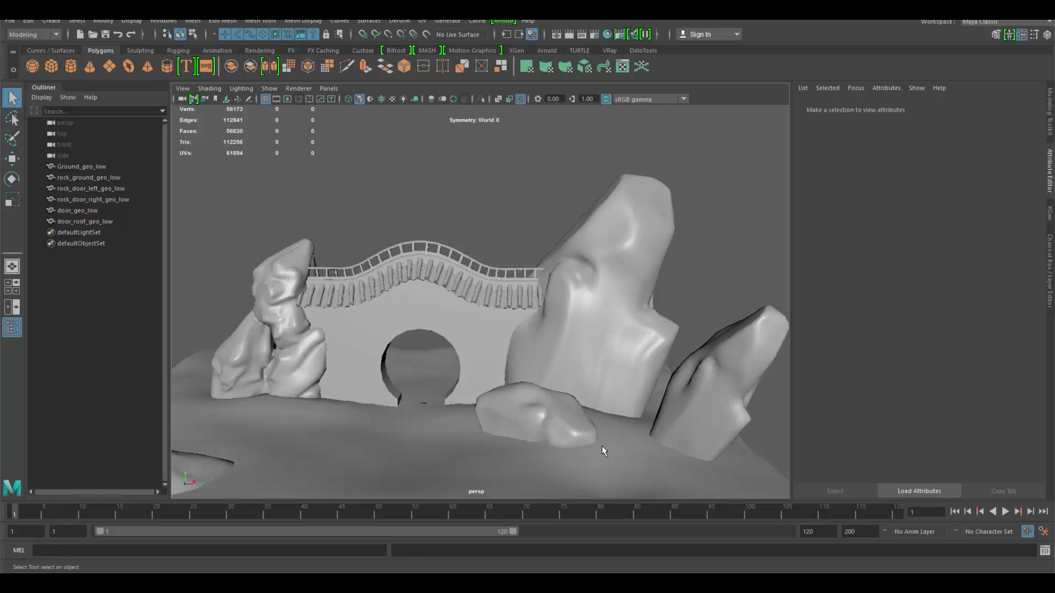
left_click(470, 338)
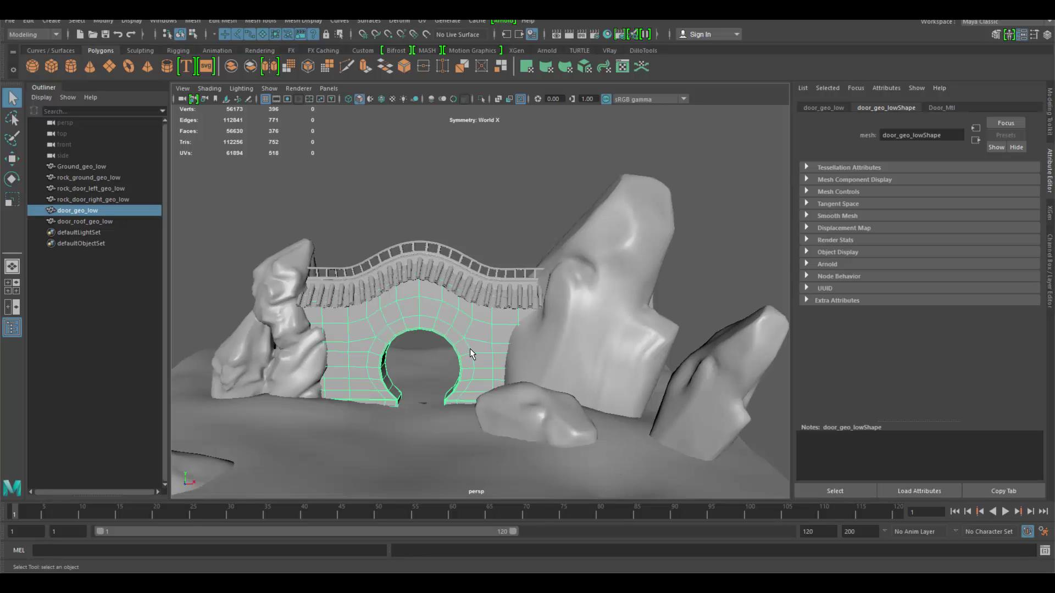
key("ctrl+a")
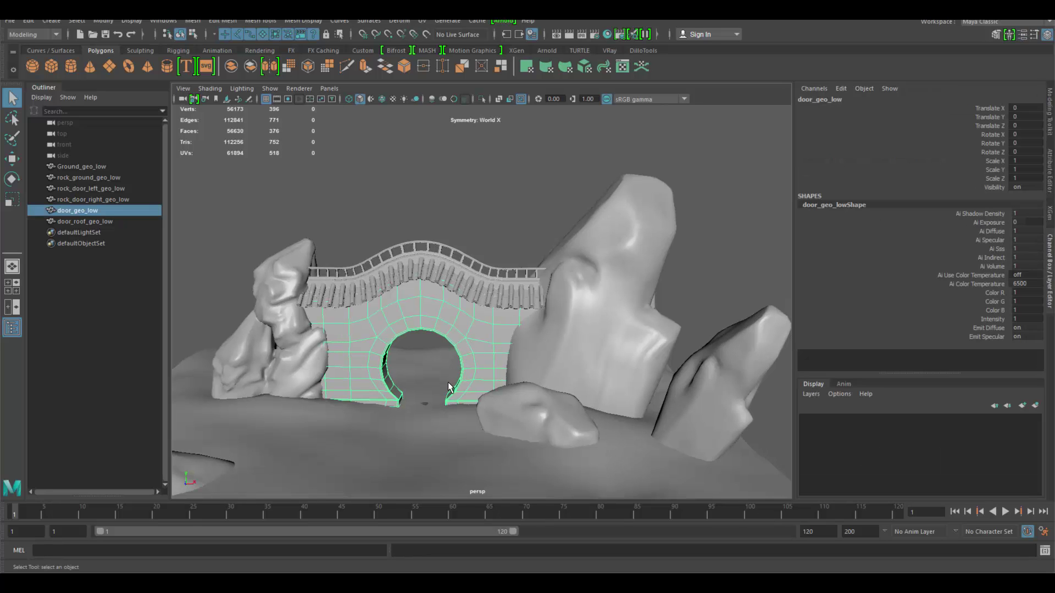
Examine the low-poly gate wall's topology and its round opening from several angles.
scroll(462, 379, "up", 5)
left_click_drag(478, 376, 462, 391, "alt")
scroll(446, 393, "down", 4)
scroll(421, 339, "up", 5)
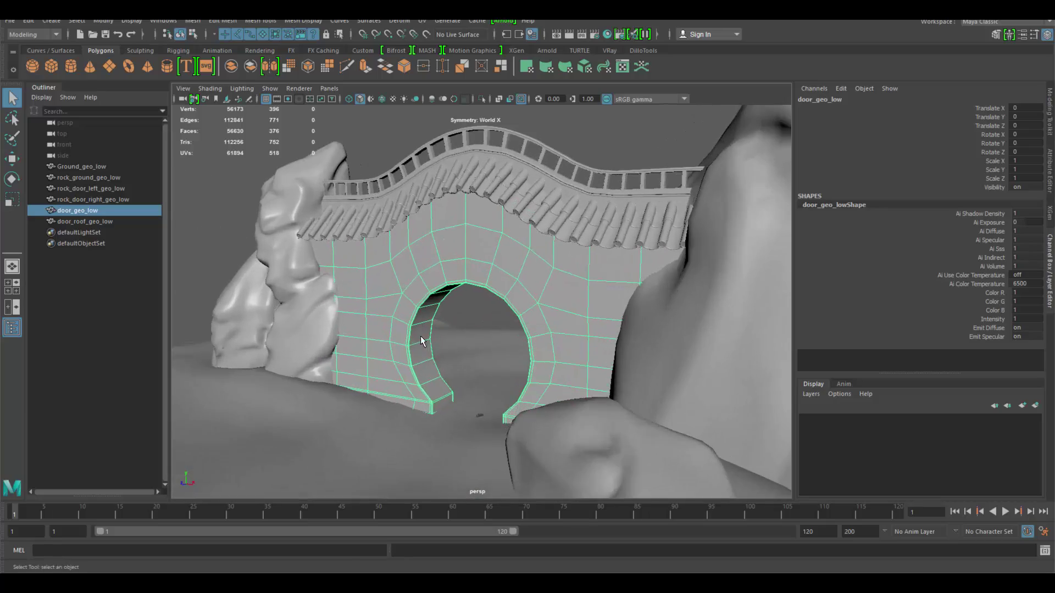
left_click_drag(478, 354, 621, 344, "alt")
middle_click_drag(625, 343, 614, 344, "alt")
right_click_drag(614, 345, 482, 375, "alt")
left_click_drag(481, 375, 412, 371, "alt")
right_click_drag(412, 372, 419, 370, "alt")
scroll(418, 371, "down", 3)
left_click(448, 384)
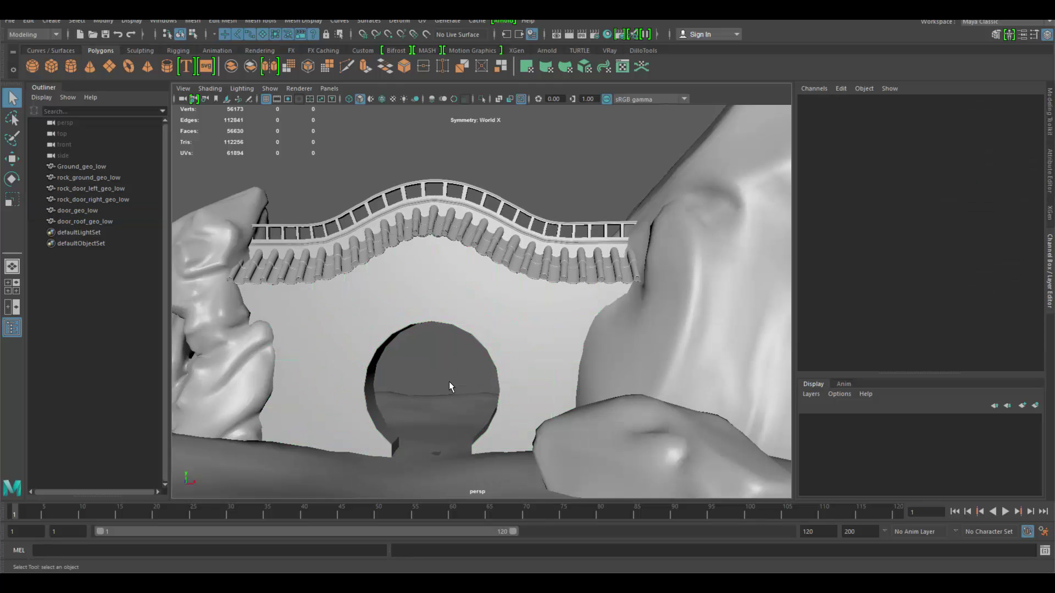
left_click(452, 406)
left_click(487, 333)
right_click_drag(487, 333, 417, 283, "alt")
left_click_drag(418, 283, 457, 338, "alt")
scroll(456, 338, "down", 2)
scroll(456, 338, "up", 3)
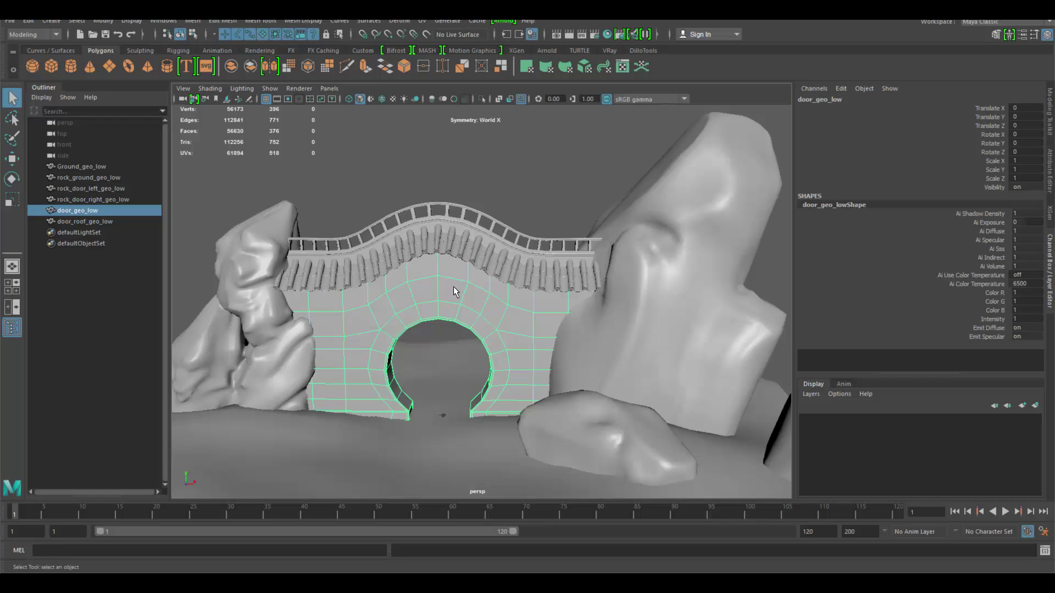
left_click_drag(453, 292, 480, 290, "alt")
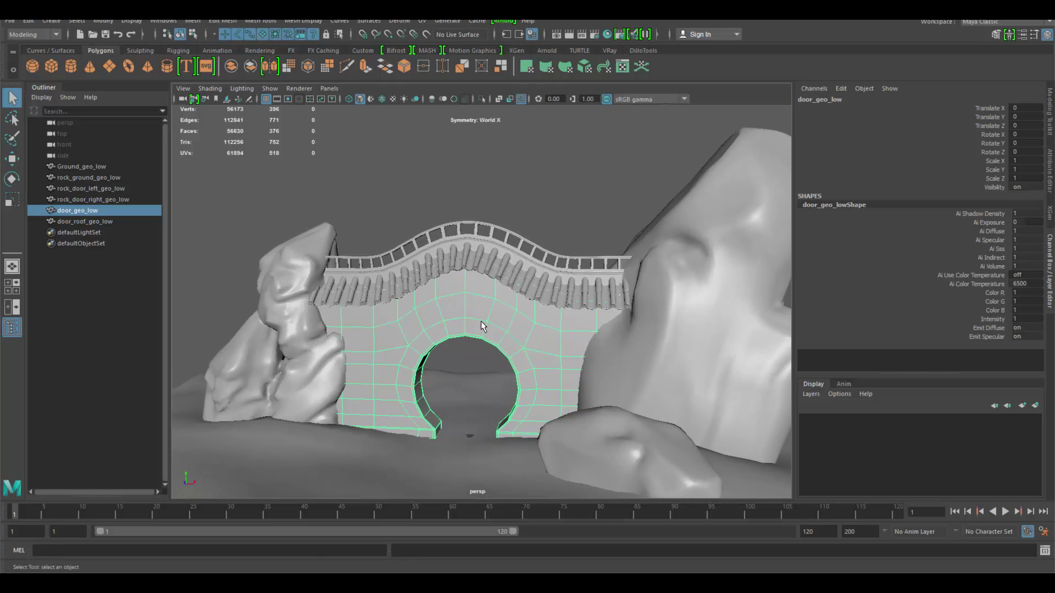
left_click_drag(482, 326, 492, 328, "alt")
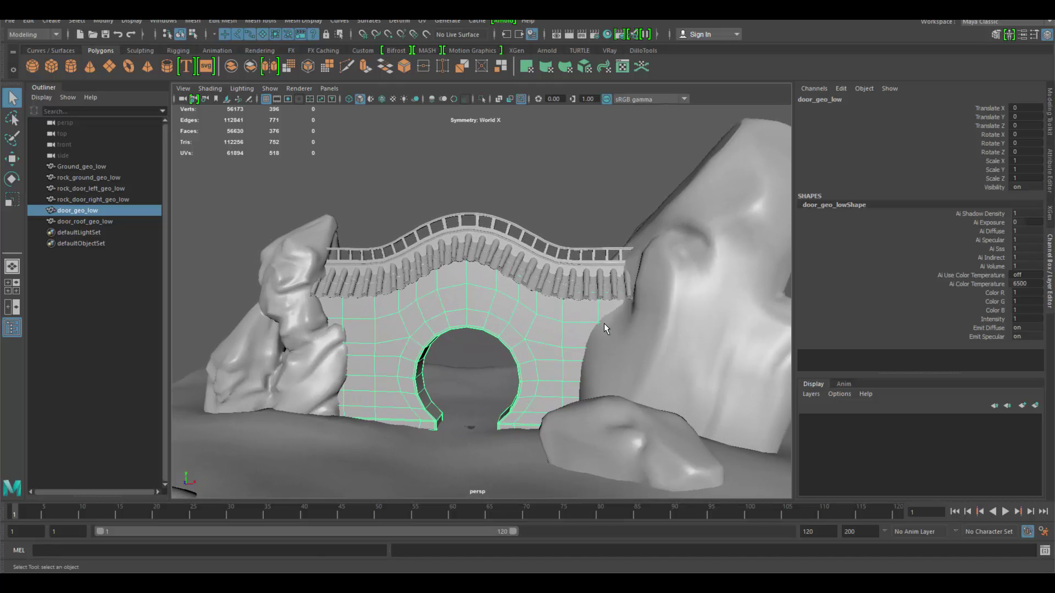
left_click_drag(515, 363, 573, 357, "alt")
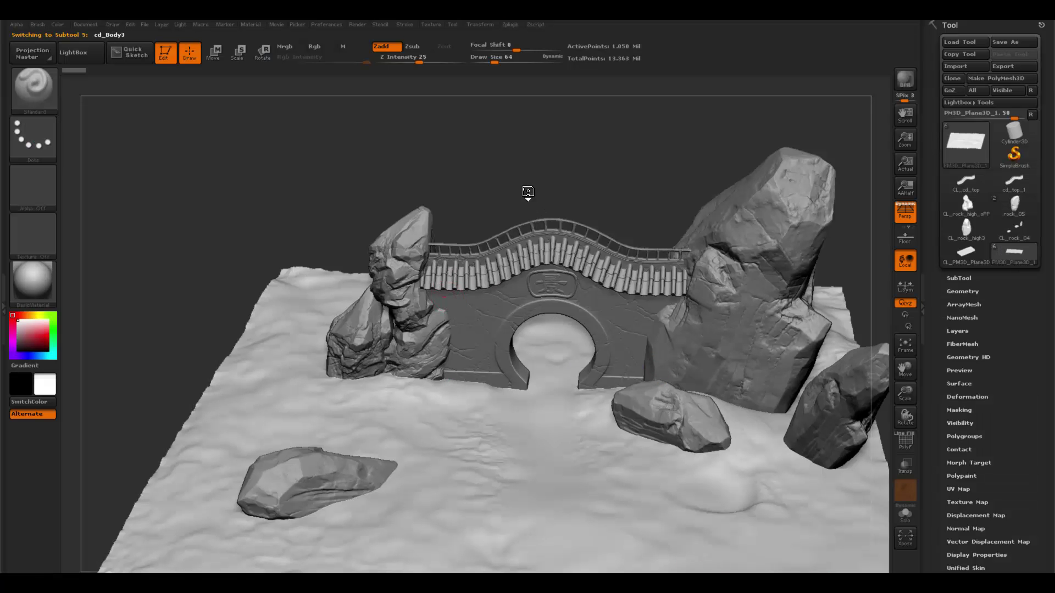
Examine the high-poly ZBrush sculpt of the tall rock and cracked gate wall up close.
mouse_move(528, 192)
left_mouse_down()
mouse_move(511, 178)
mouse_move(544, 177)
mouse_move(492, 208)
mouse_move(554, 258)
mouse_move(464, 294)
left_mouse_up()
left_click_drag(215, 203, 435, 226)
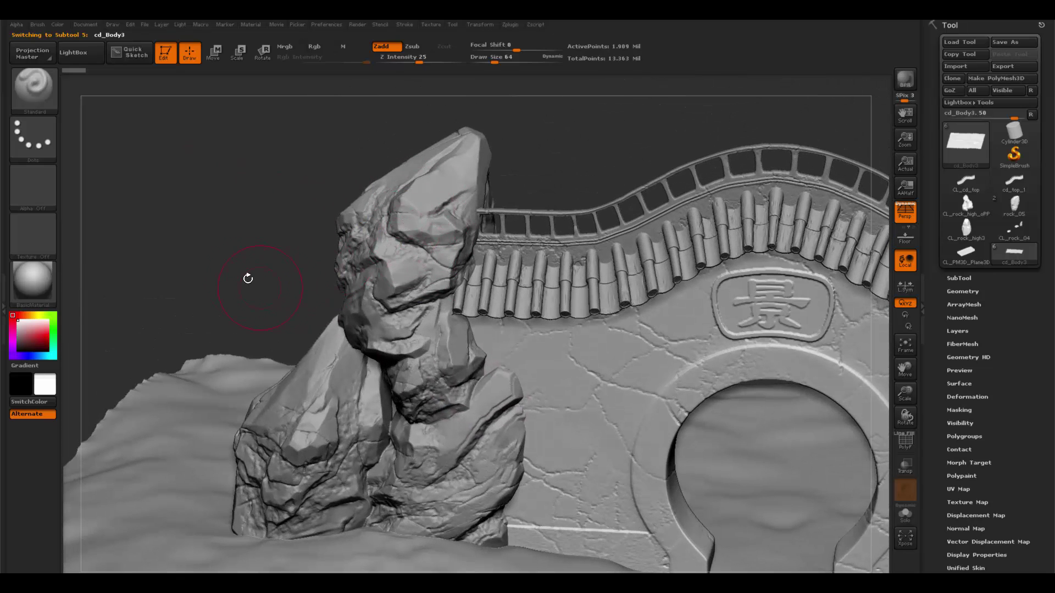
left_click_drag(248, 279, 479, 278)
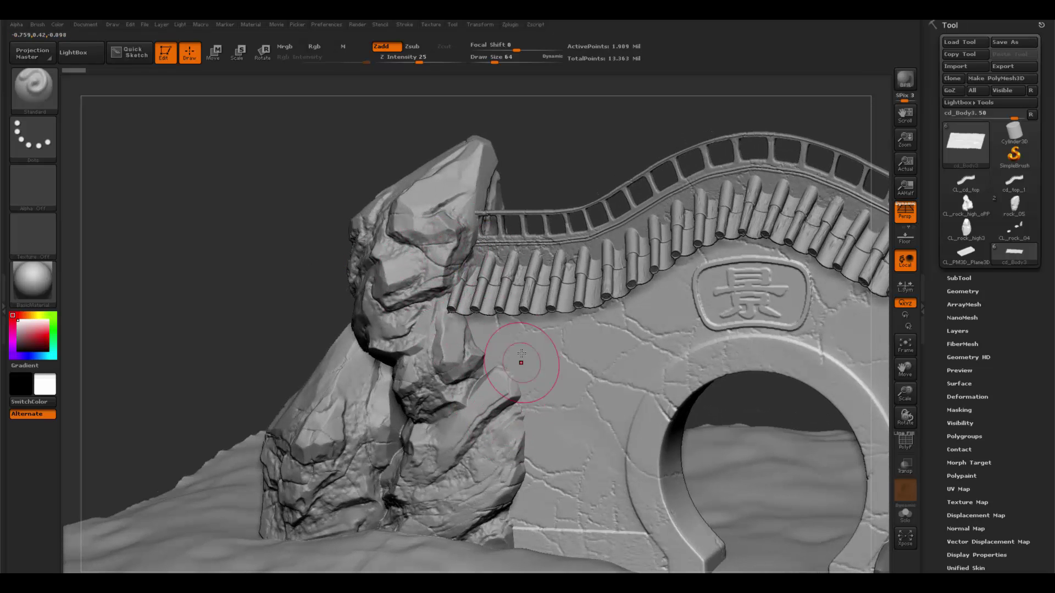
left_click_drag(272, 314, 494, 219)
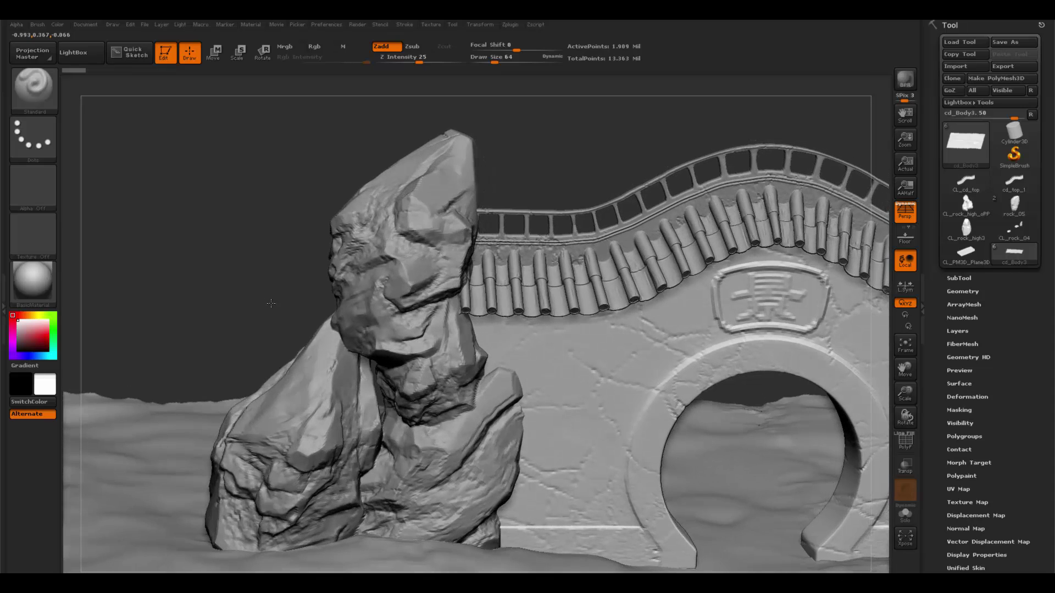
left_click_drag(565, 178, 539, 183)
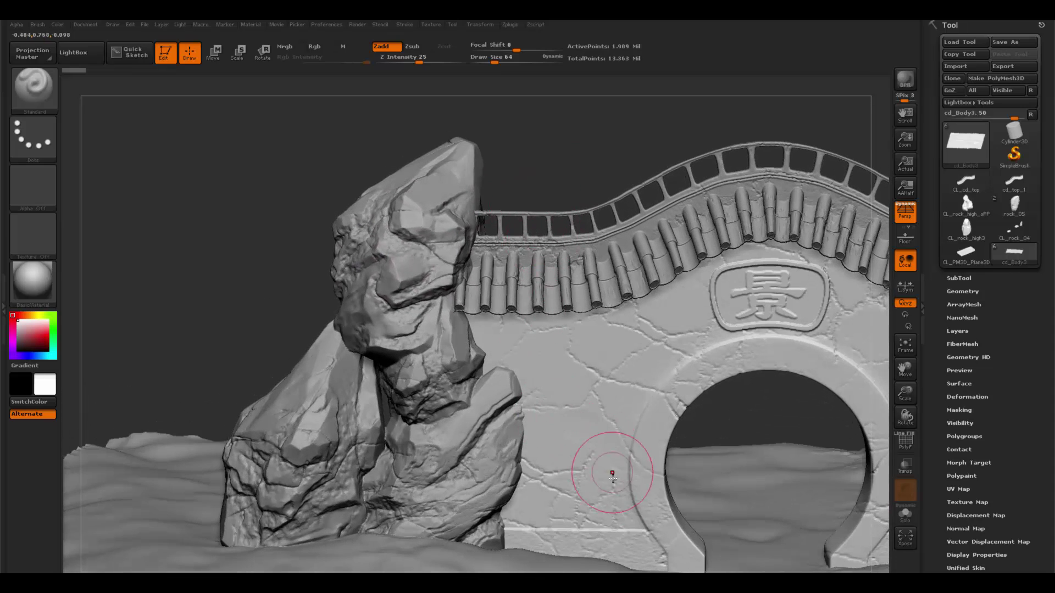
Switch to Maya and check which renderer is chosen in the Render Settings.
key("super")
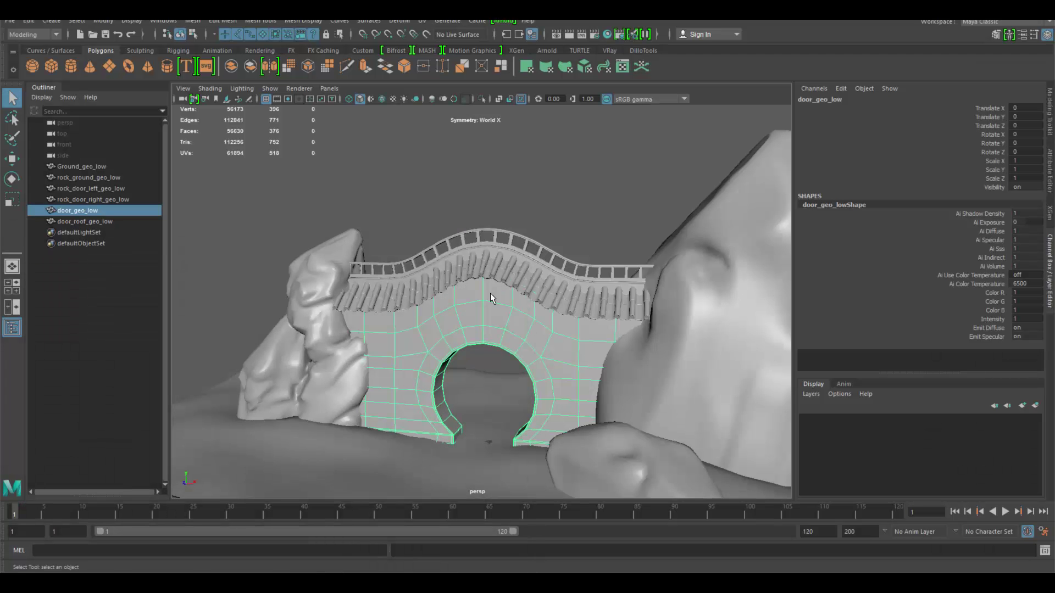
left_click_drag(511, 219, 424, 256, "alt")
middle_click_drag(424, 256, 426, 246, "alt")
scroll(426, 247, "up", 1)
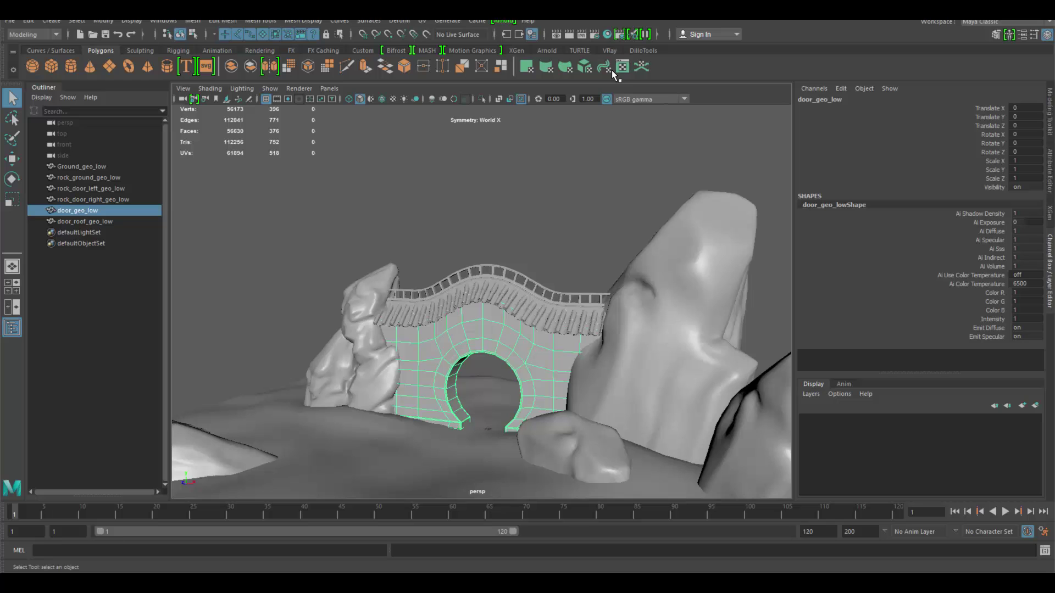
left_click(593, 39)
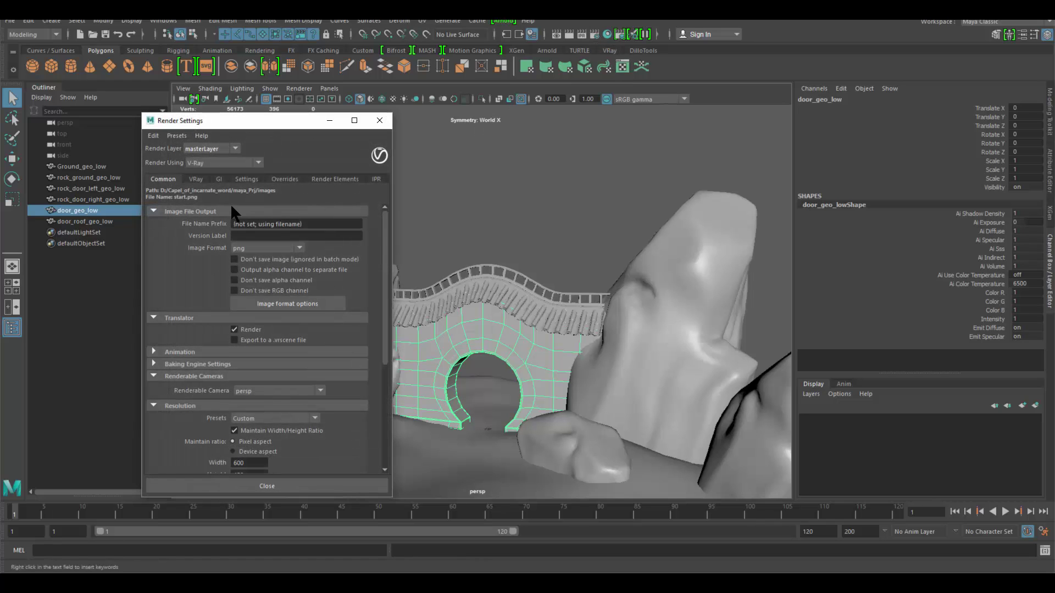
left_click(380, 121)
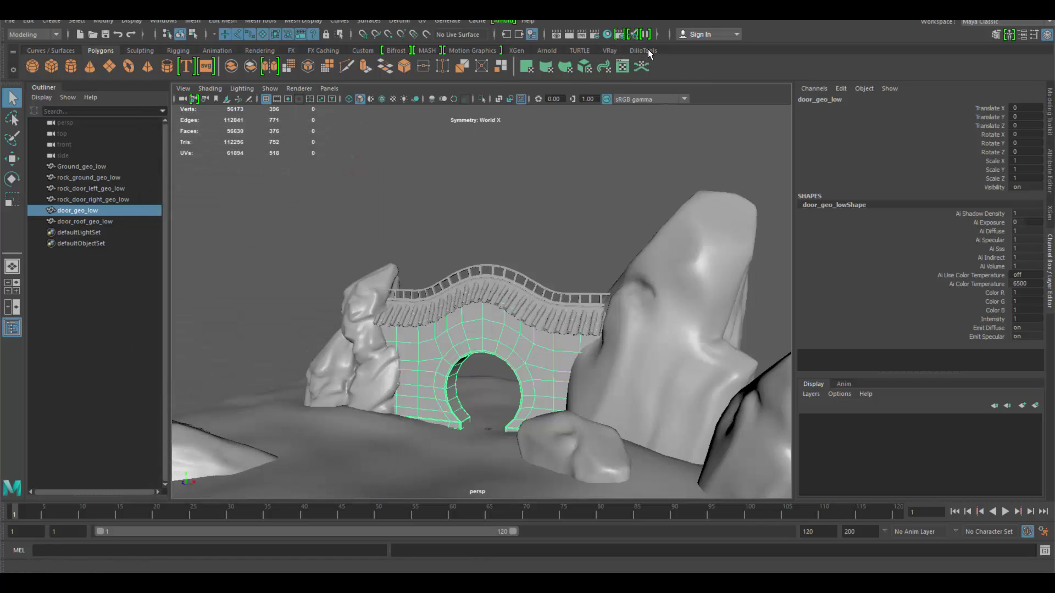
Review the presets and quality options in the V-Ray Quick Settings.
left_click(610, 50)
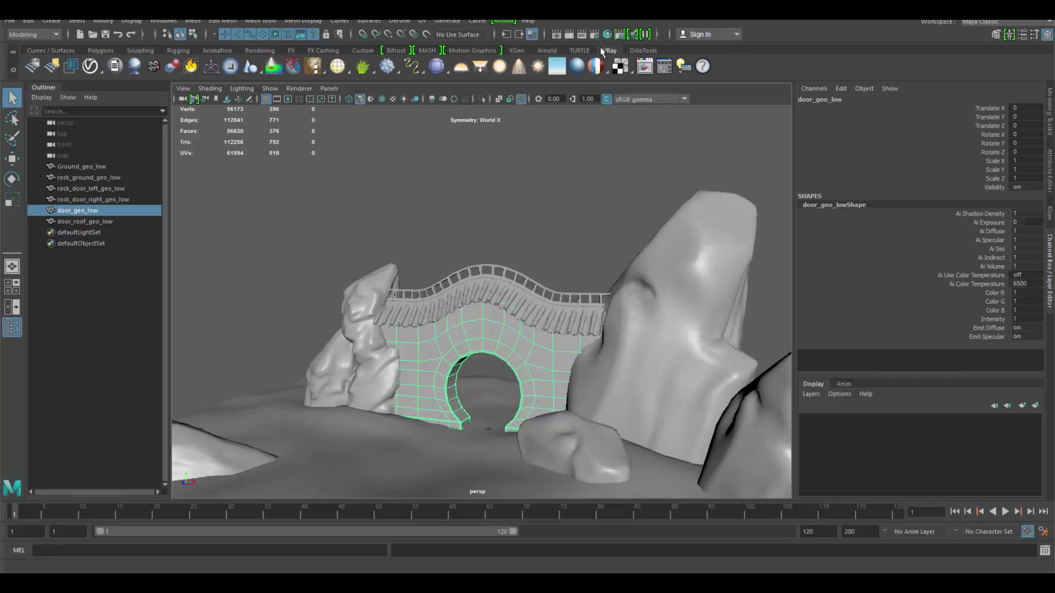
left_click(663, 67)
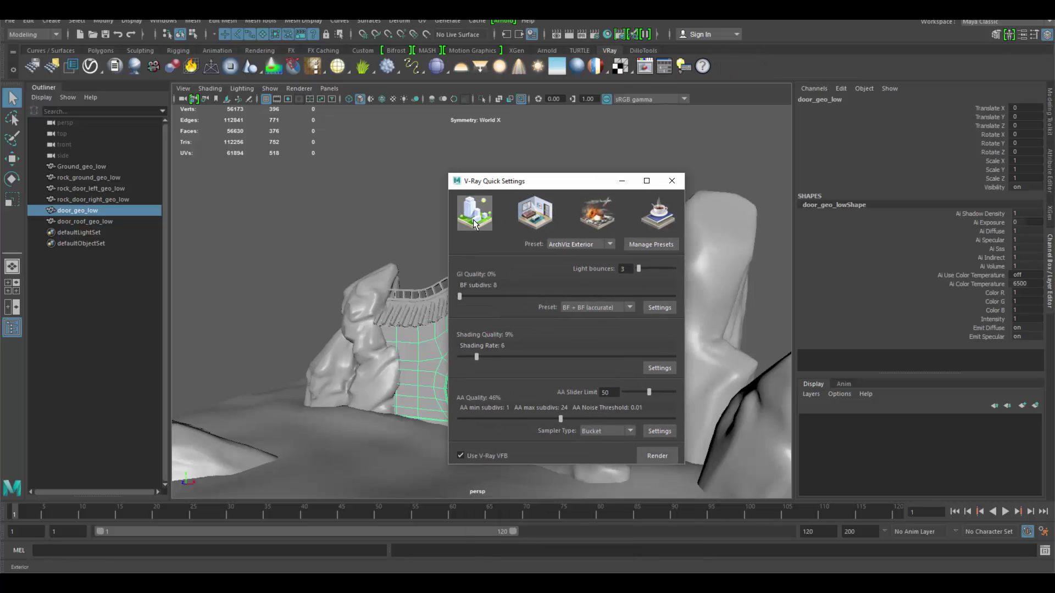
left_click_drag(617, 177, 497, 212)
left_click(635, 186)
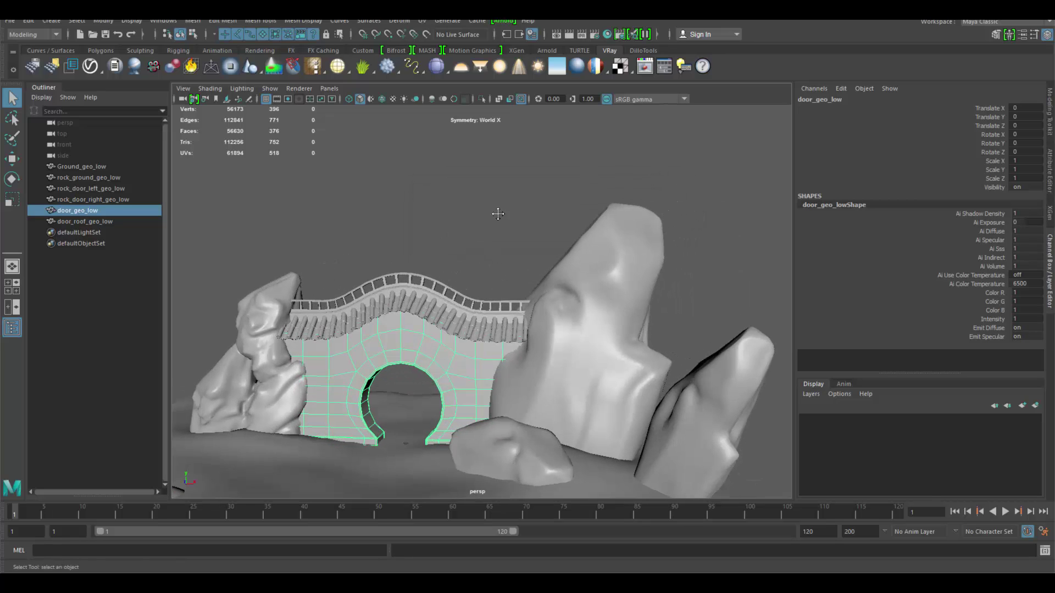
Add a V-Ray dome light to the gate scene and display its attributes.
middle_click_drag(497, 212, 507, 189, "alt")
left_click(460, 68)
right_click_drag(492, 362, 441, 334, "alt")
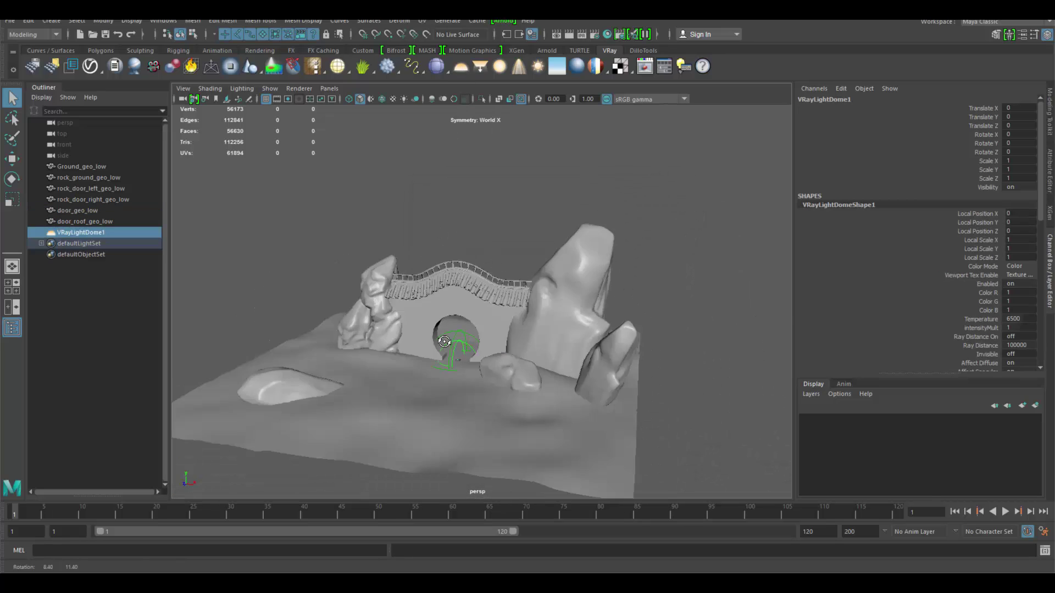
left_click_drag(440, 334, 452, 335, "alt")
right_click_drag(452, 334, 487, 358, "alt")
middle_click_drag(488, 358, 518, 342, "alt")
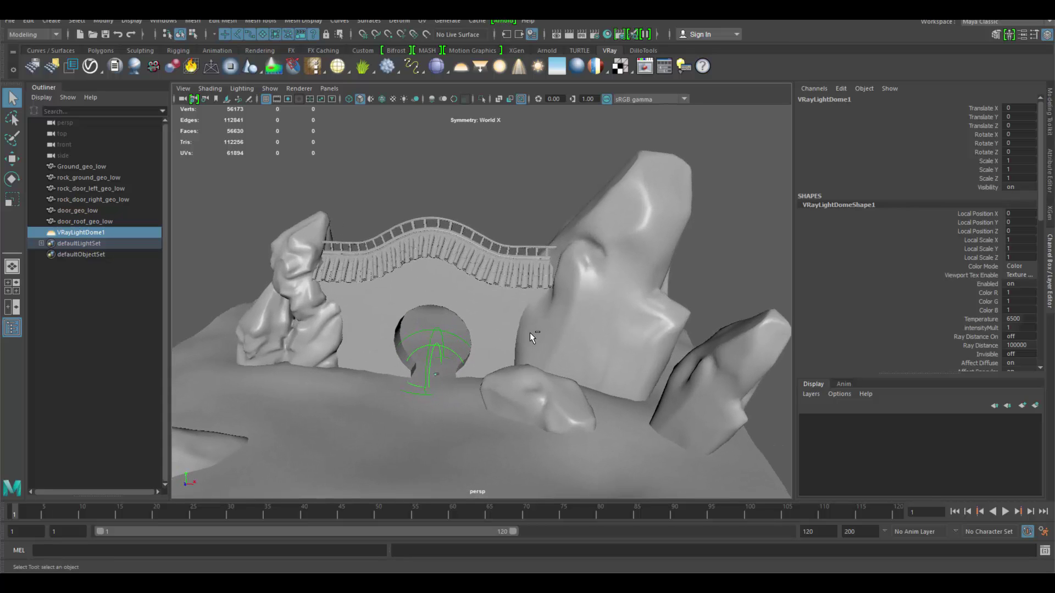
key("ctrl+a")
left_click_drag(552, 331, 625, 332, "alt")
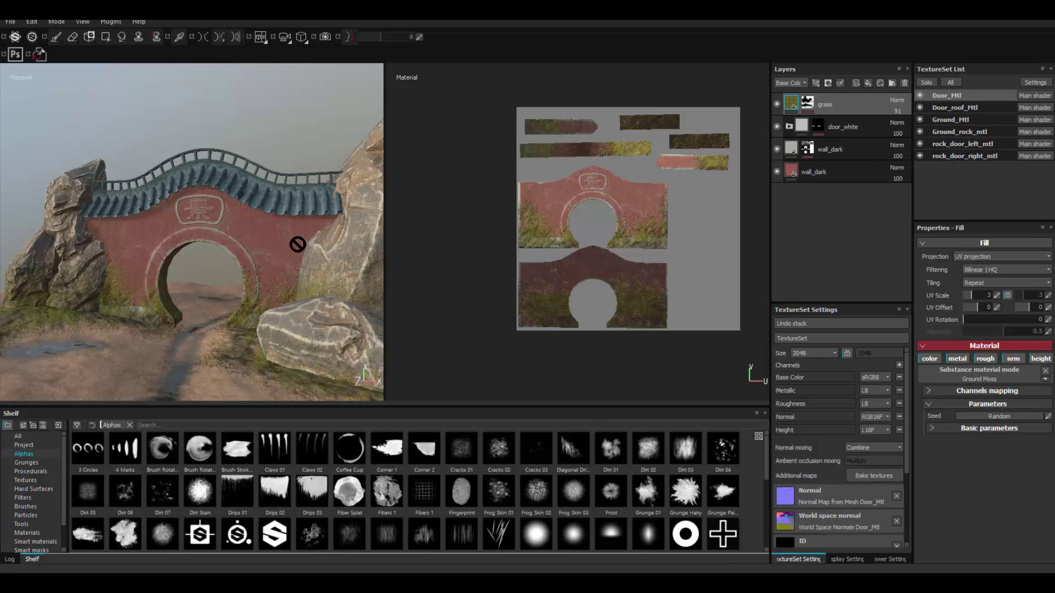
Switch to Substance Painter and set the Environment Blur of the panorama background to 0.
left_click_drag(298, 244, 441, 277, "alt")
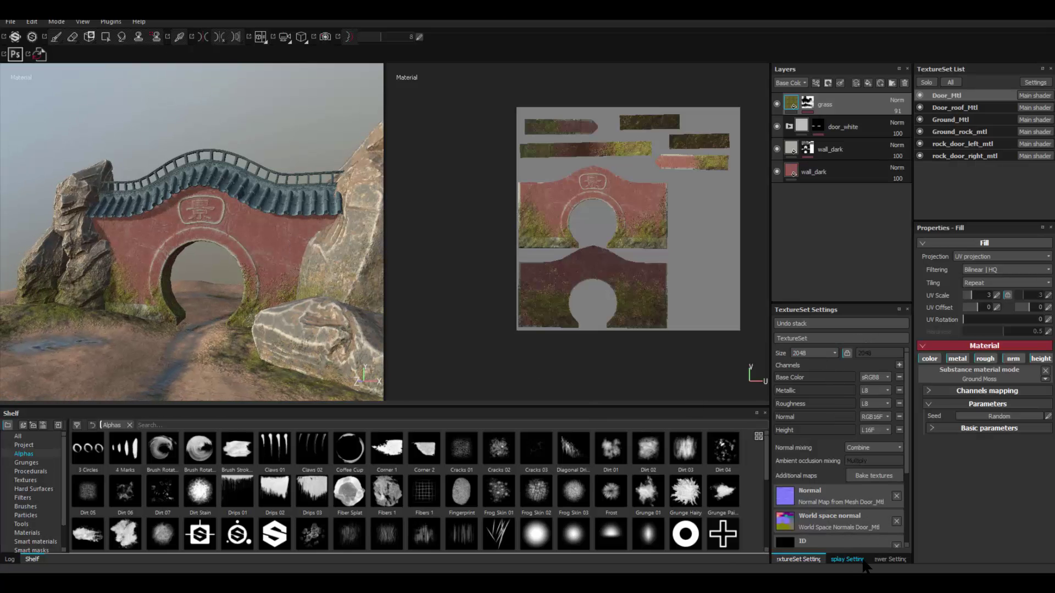
left_click(890, 559)
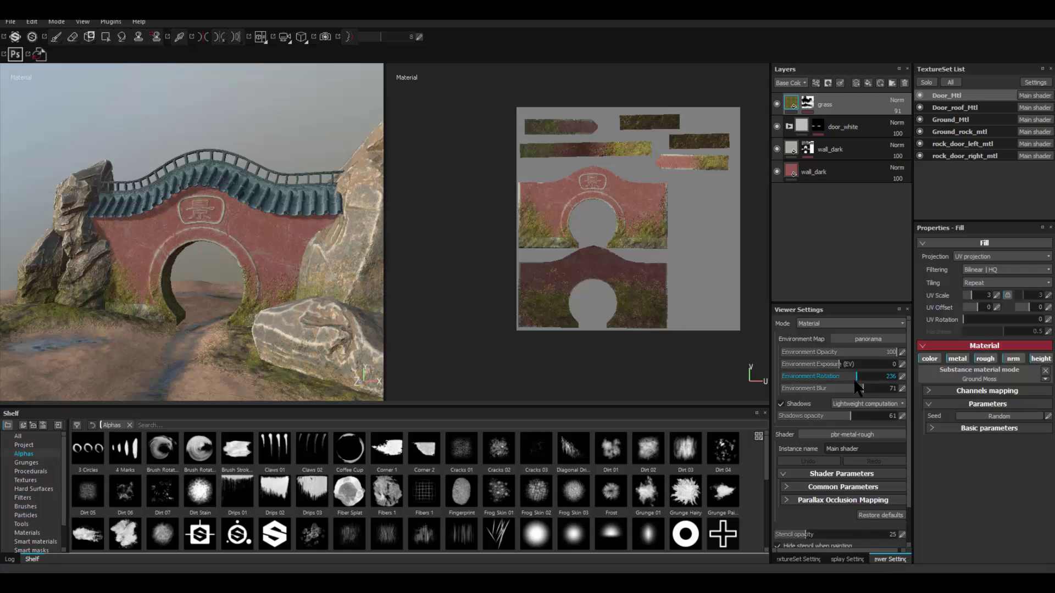
left_click_drag(861, 388, 757, 387)
mouse_move(172, 251)
left_mouse_down("alt")
mouse_move(64, 250)
mouse_move(277, 253)
mouse_move(175, 253)
mouse_move(186, 249)
left_mouse_up("alt")
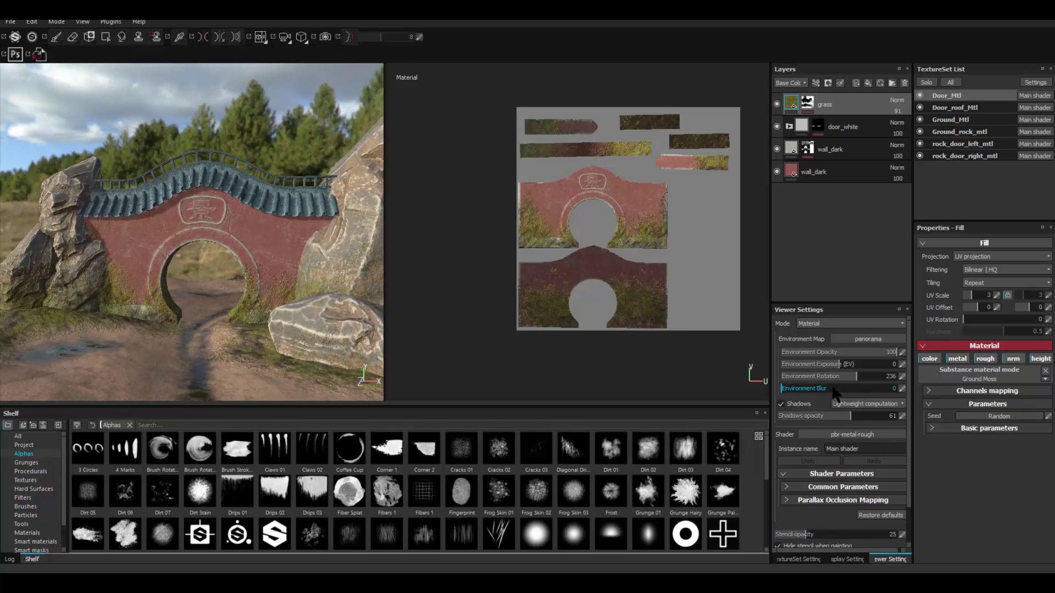
Try an Environment Exposure of 1.05 EV on the scene, and reset it to 0.
mouse_move(841, 362)
left_mouse_down()
mouse_move(787, 361)
mouse_move(845, 363)
left_mouse_up()
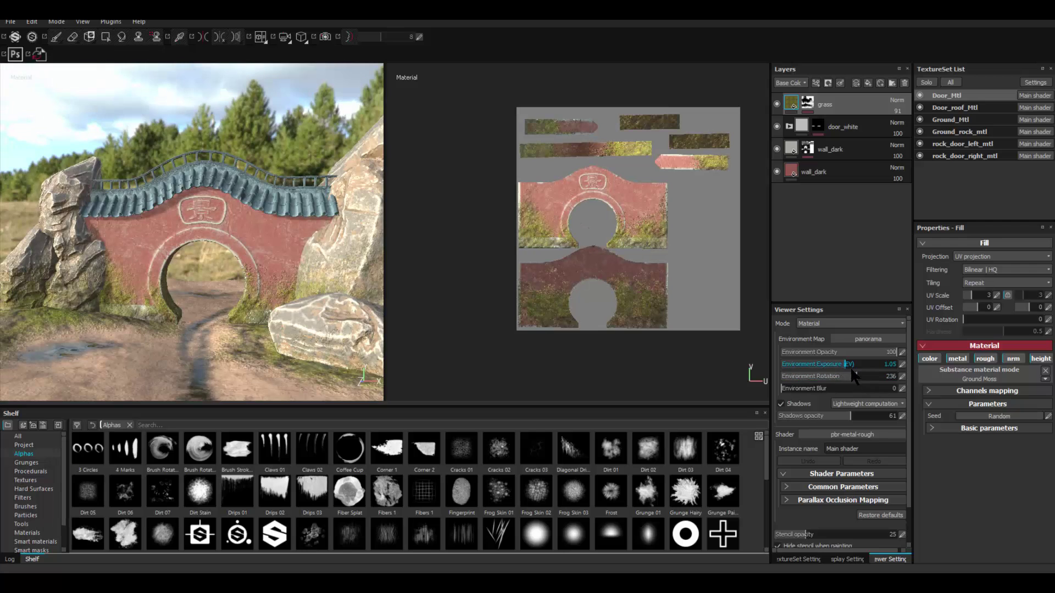
left_click(902, 364)
type("0")
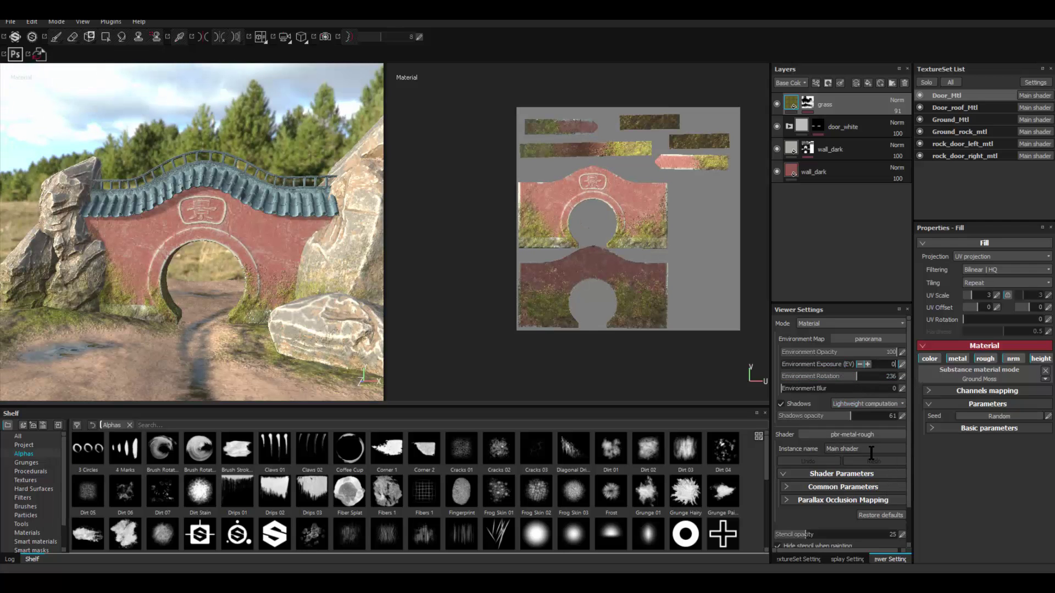
key("Return")
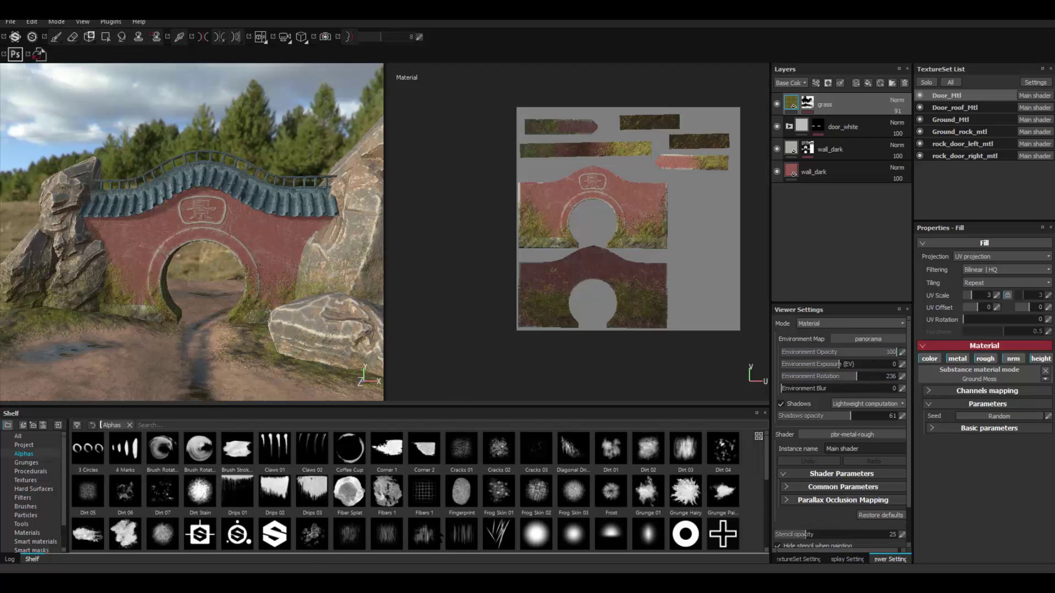
Open a File Explorer window and browse to Local Disk (C:).
key("super+e")
left_click_drag(449, 8, 443, 111)
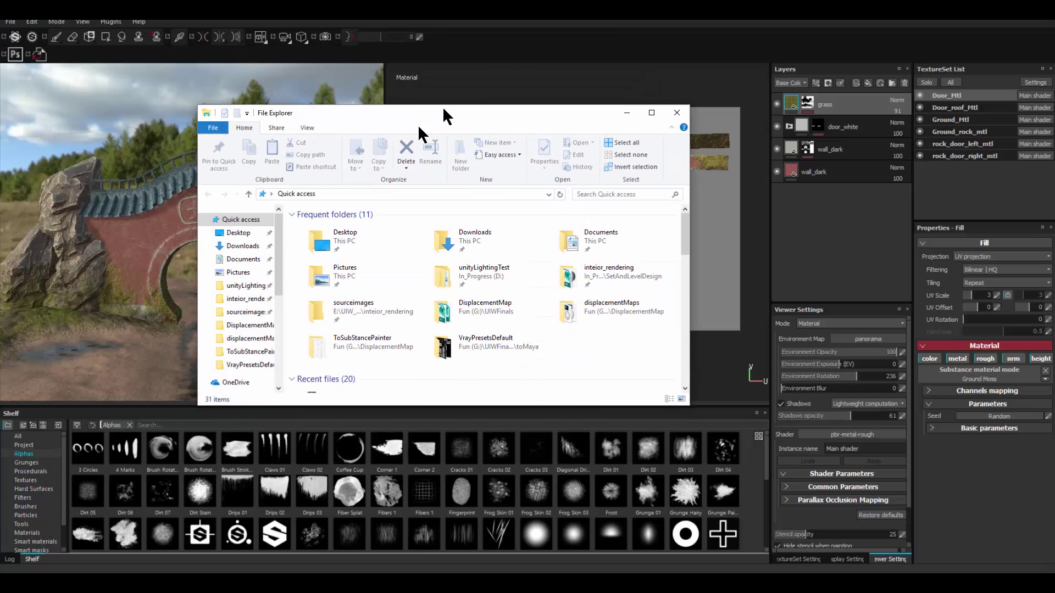
scroll(277, 287, "down", 2)
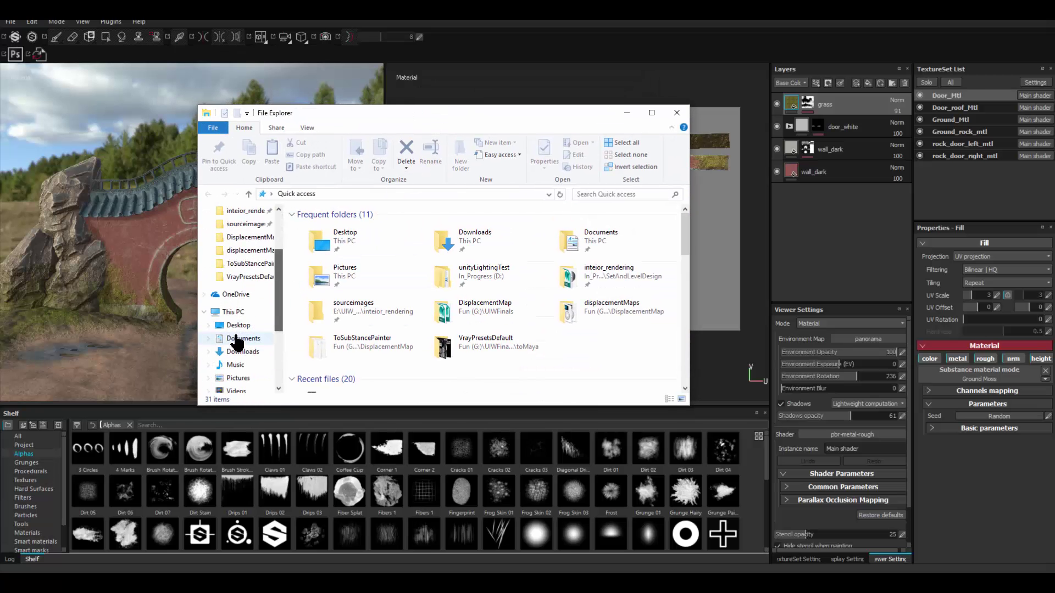
left_click(240, 312)
double_click(402, 375)
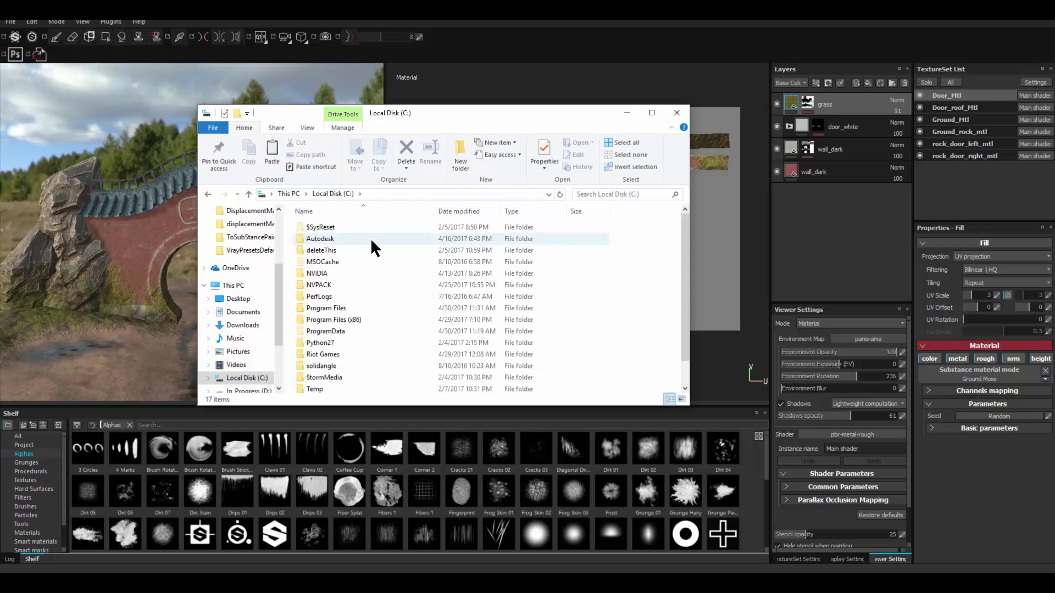
double_click(346, 307)
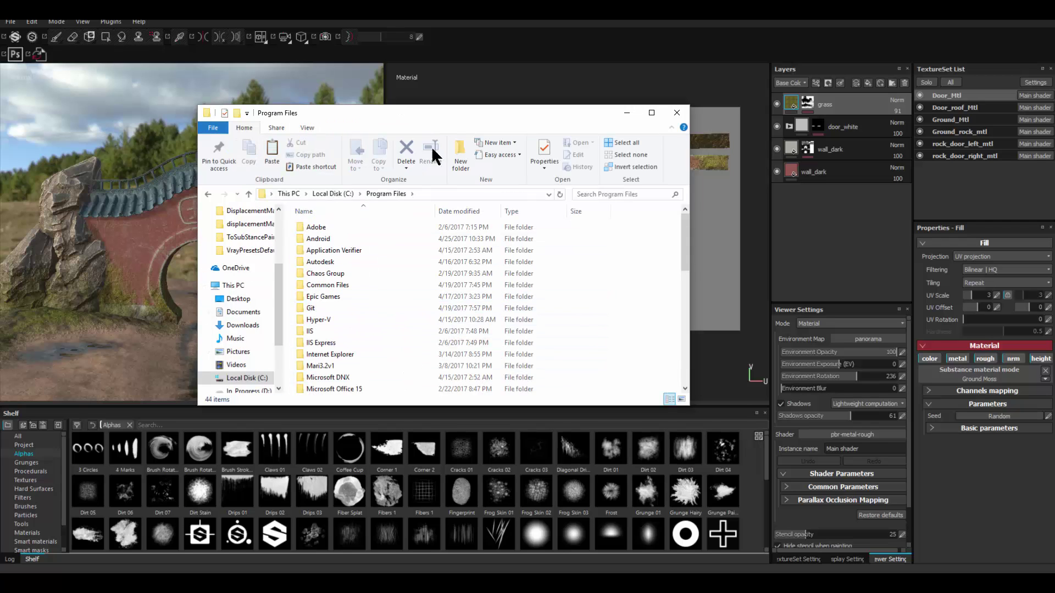
left_click_drag(458, 121, 461, 113)
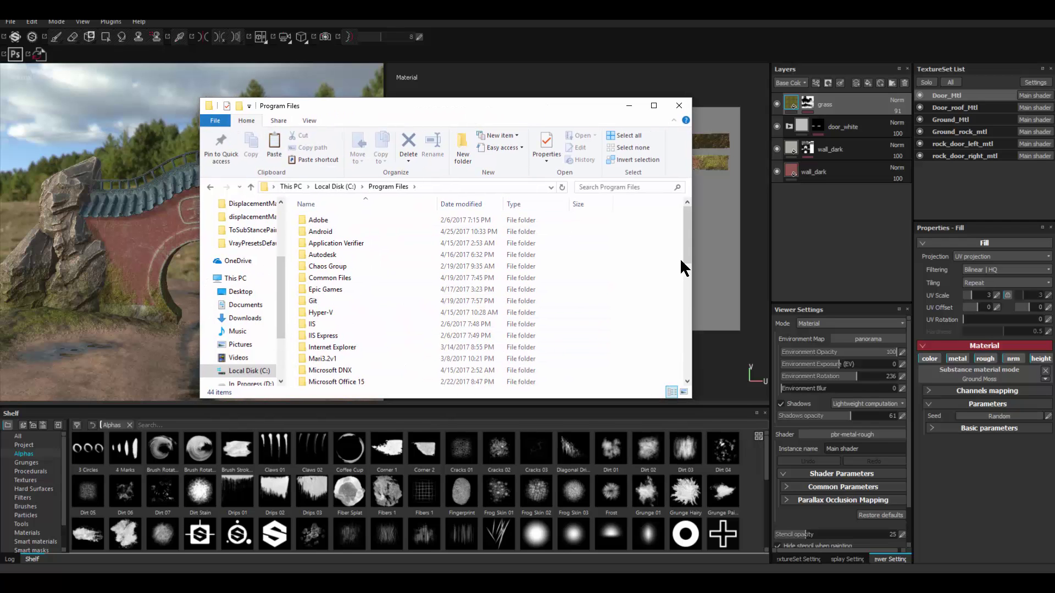
scroll(687, 245, "down", 6)
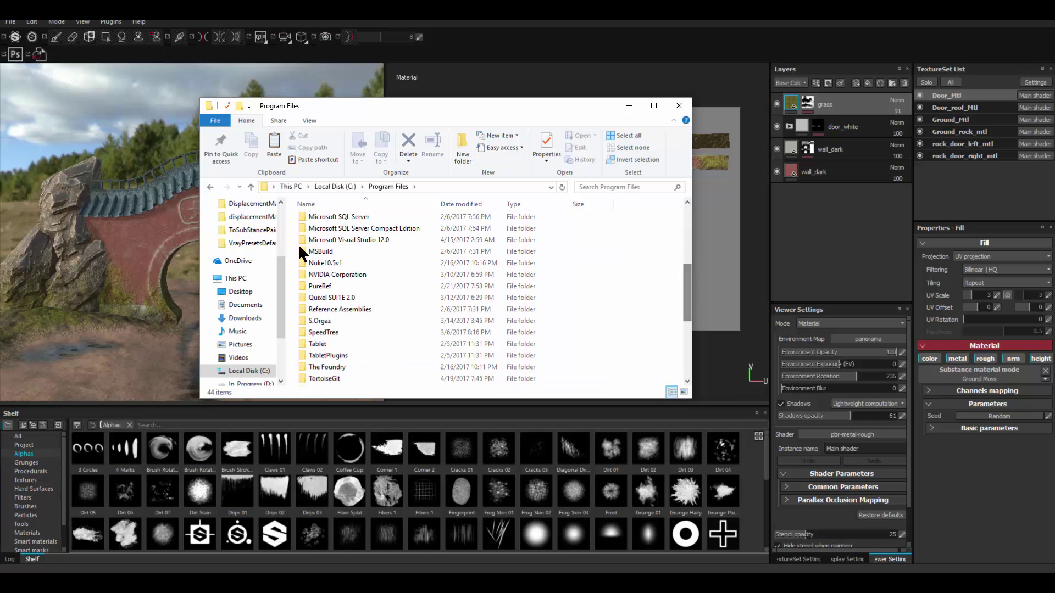
scroll(688, 299, "up", 6)
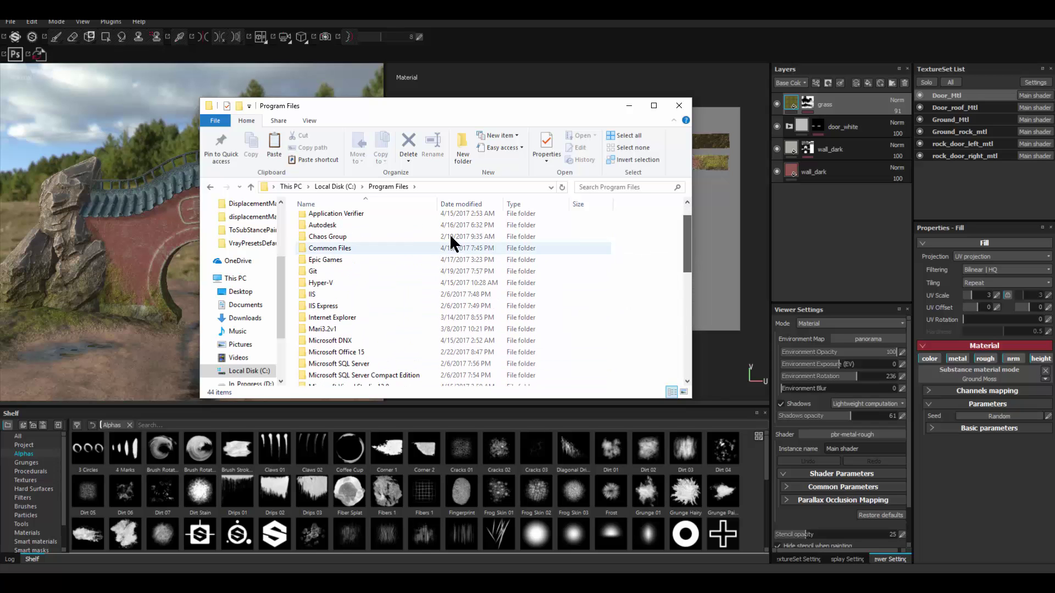
left_click(336, 186)
Browse from Local Disk (C:) to the Program Files (x86)\Steam\steamapps\common folder.
left_click_drag(471, 102, 464, 92)
scroll(679, 283, "down", 1)
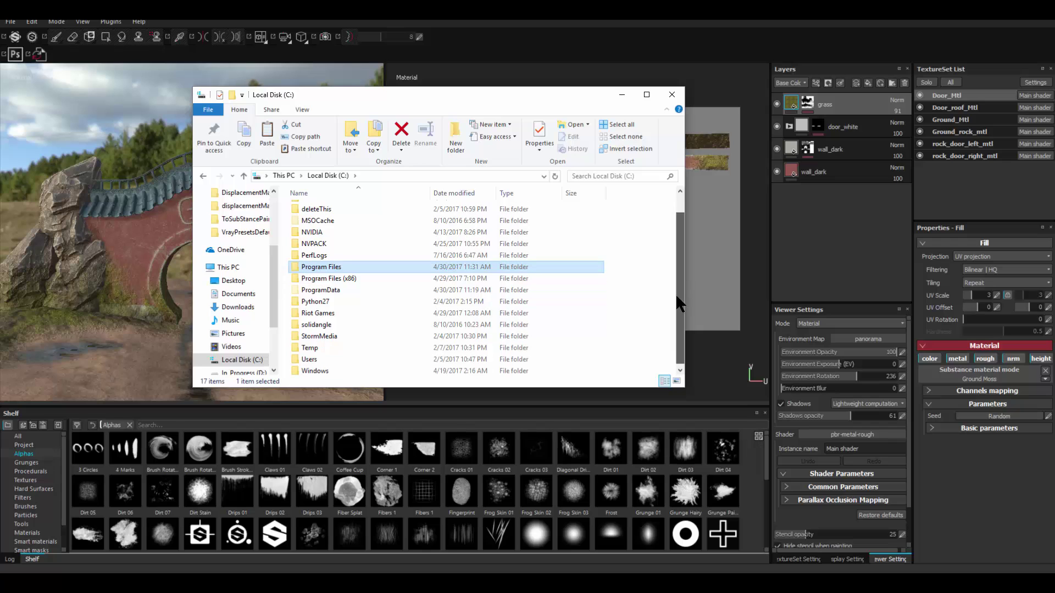
double_click(342, 277)
key("s")
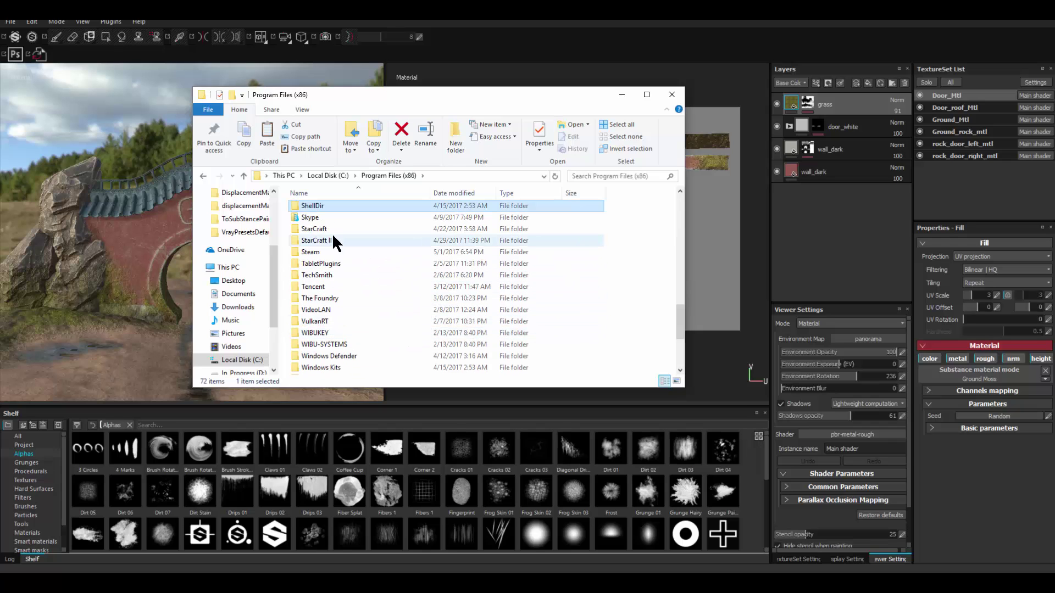
double_click(330, 252)
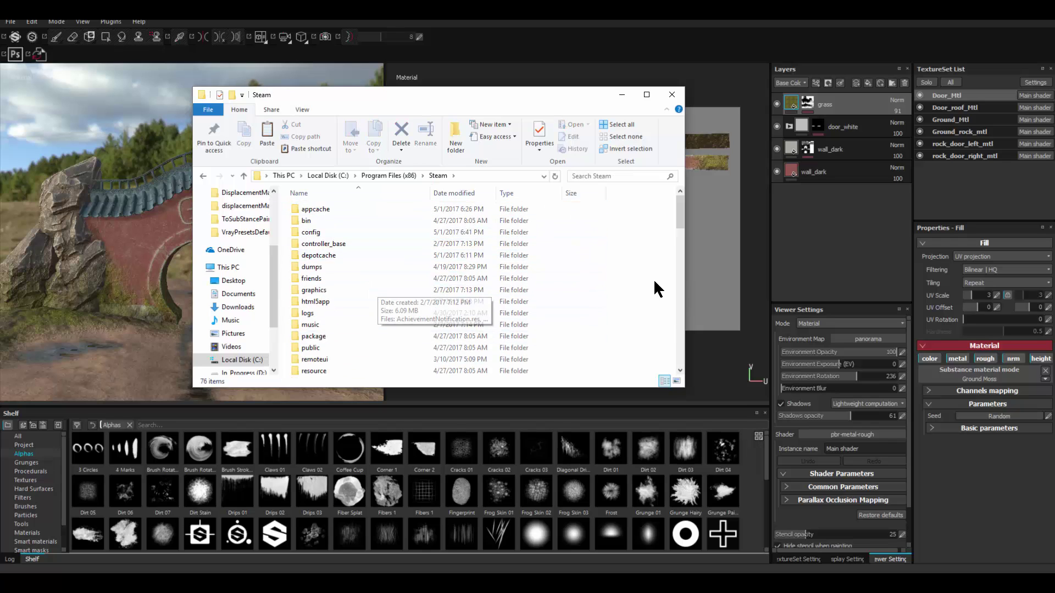
left_click_drag(680, 216, 681, 236)
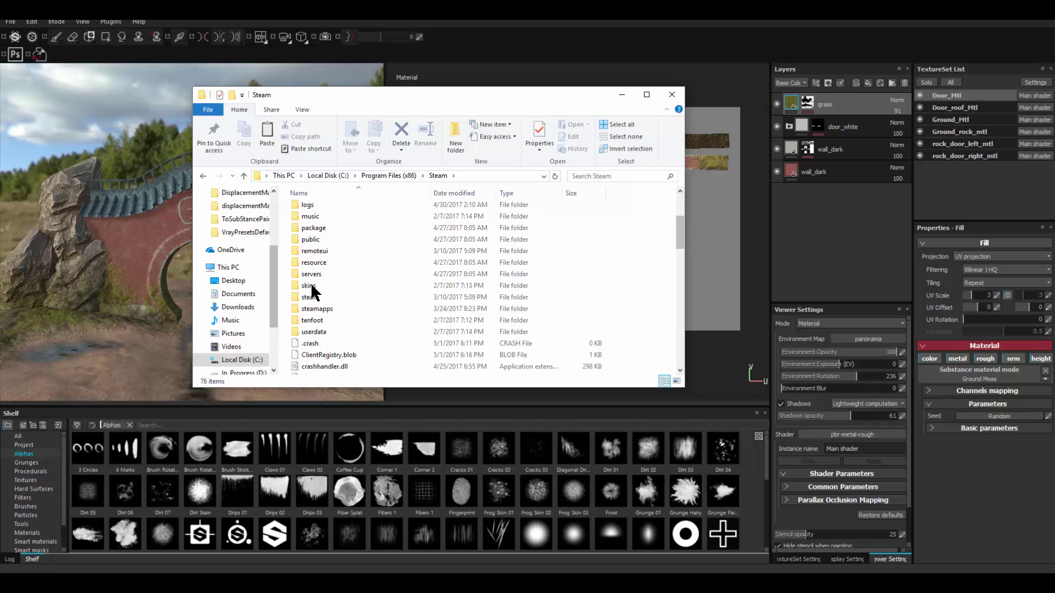
double_click(324, 308)
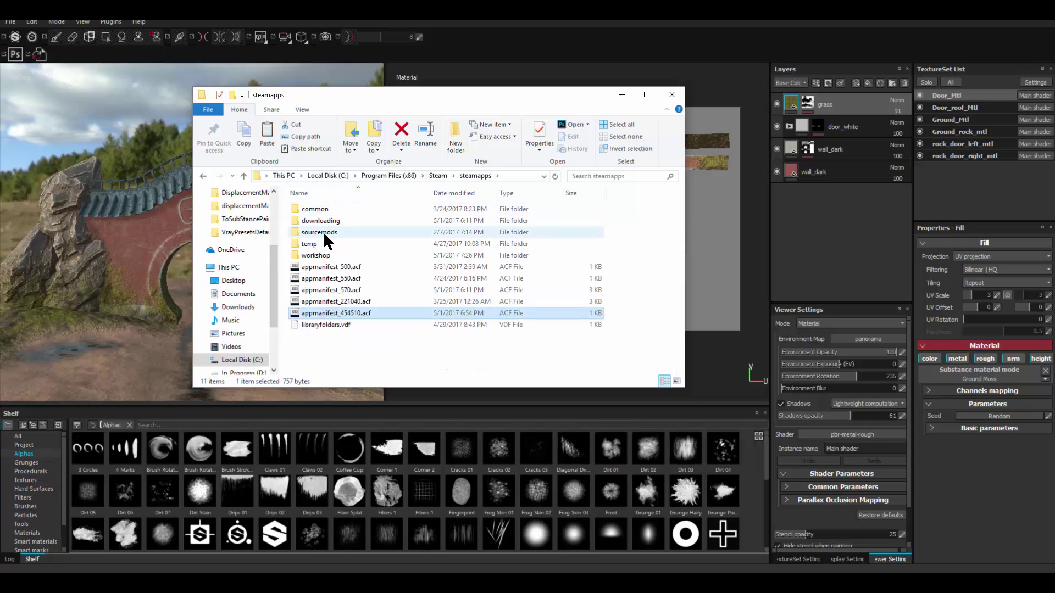
double_click(325, 210)
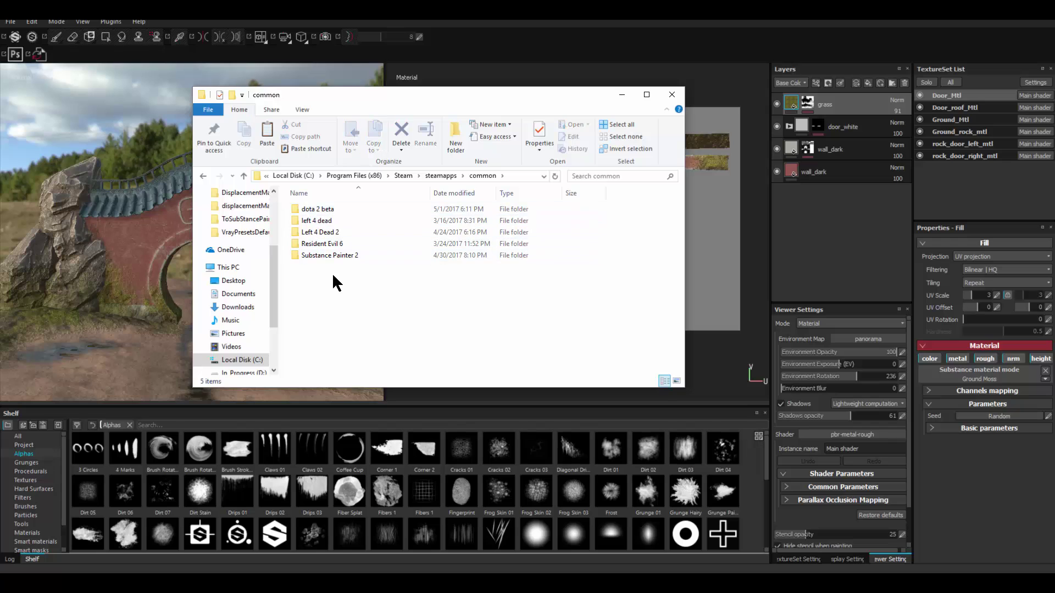
Open the Exterior environments folder under Substance Painter 2\resources\shelf\allegorithmic\environments.
double_click(335, 255)
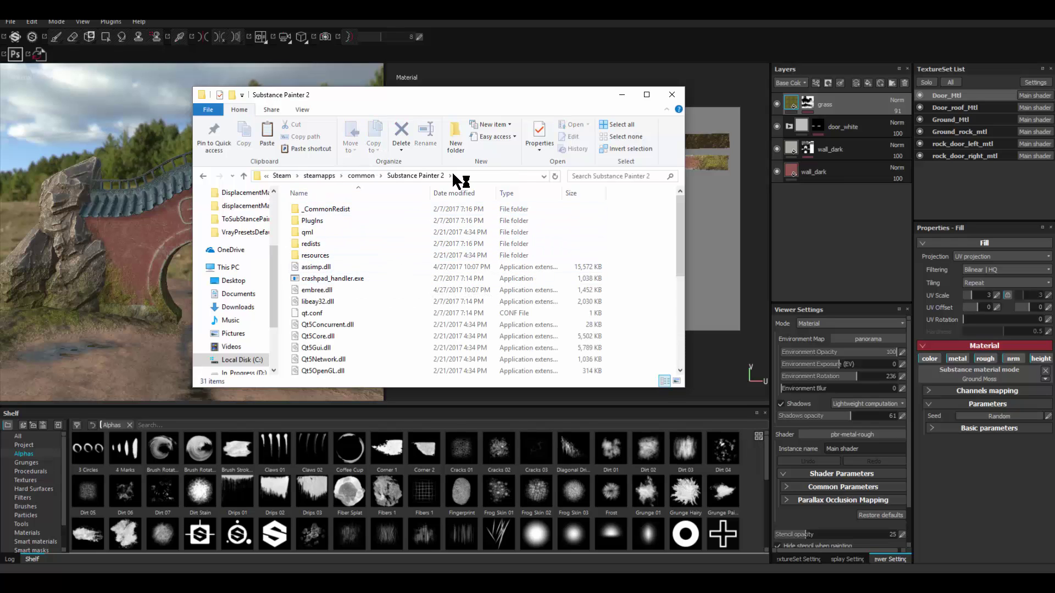
double_click(331, 255)
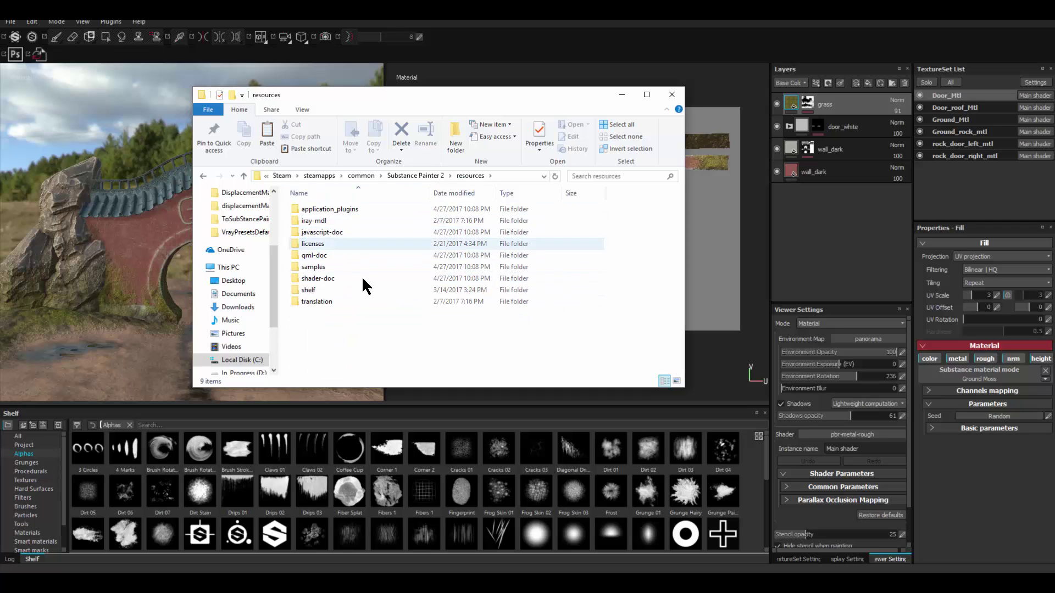
double_click(334, 290)
double_click(340, 210)
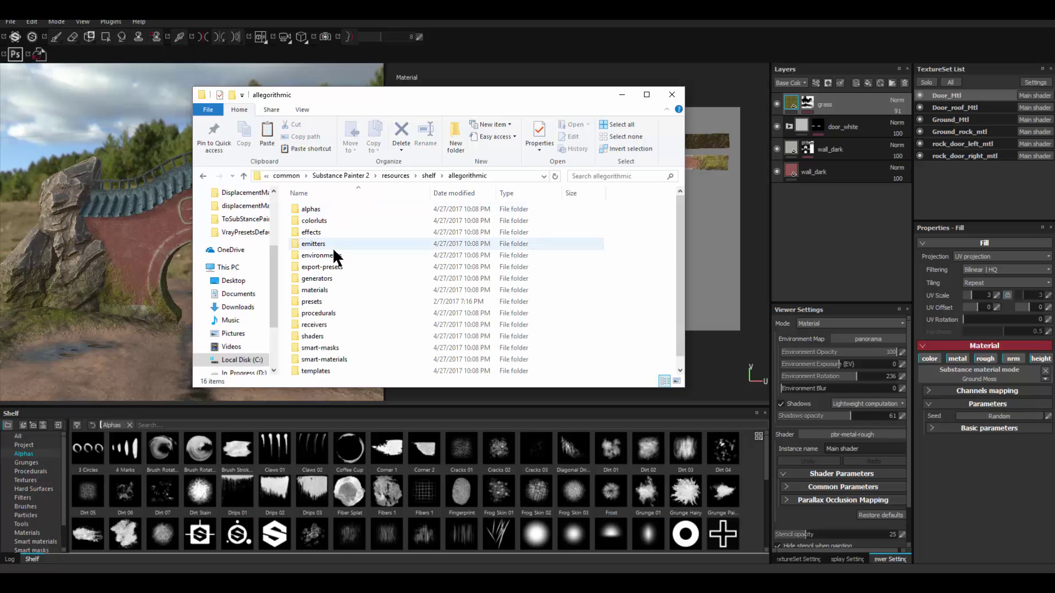
double_click(332, 255)
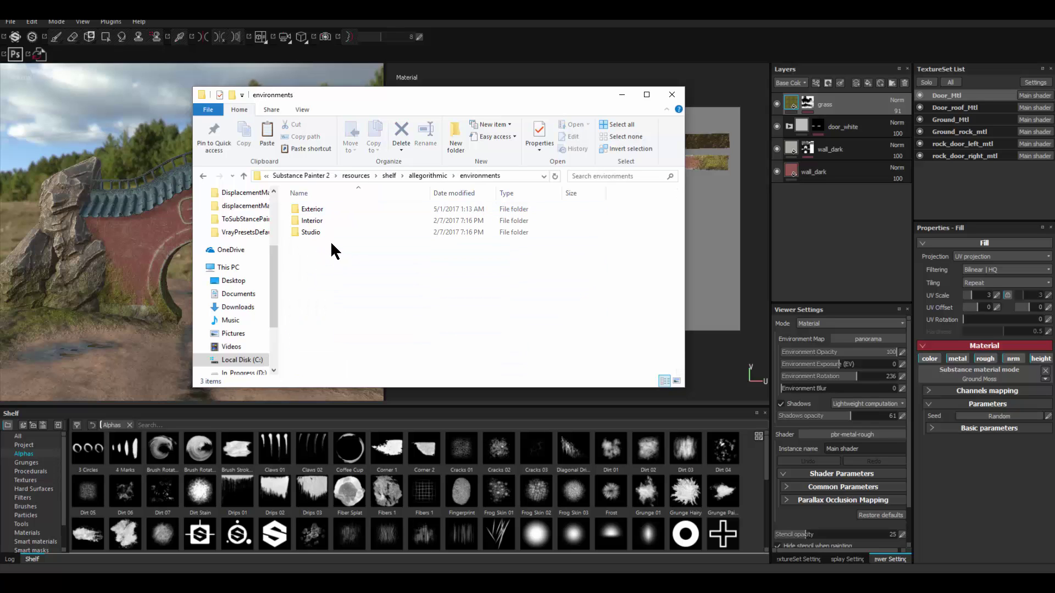
double_click(328, 208)
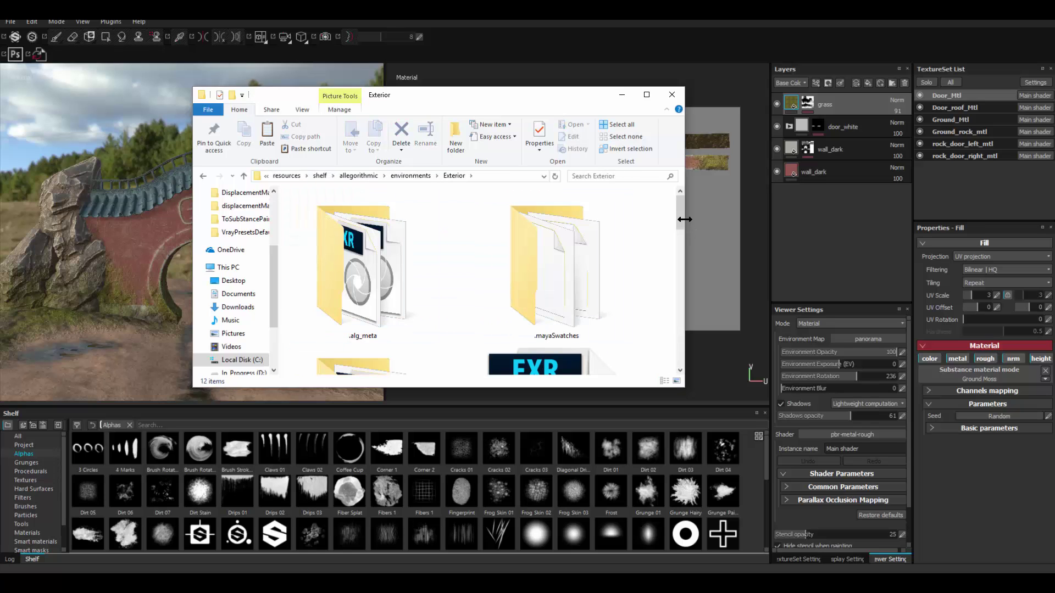
Locate panorama.hdr in the Exterior folder, copy the folder's path and minimize File Explorer.
left_click_drag(681, 217, 683, 259)
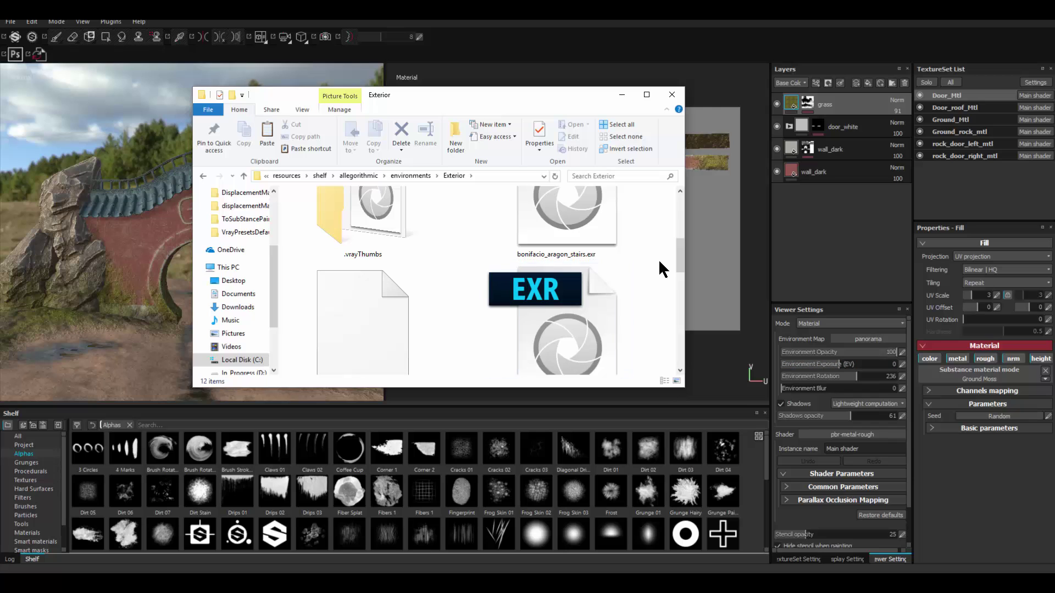
left_click_drag(682, 263, 679, 373)
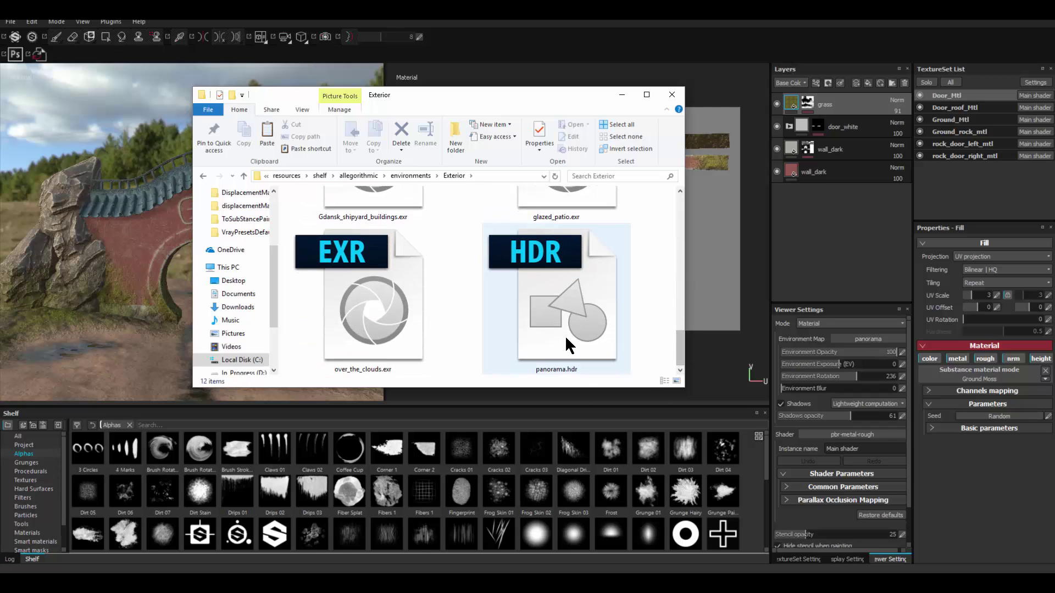
left_click(507, 176)
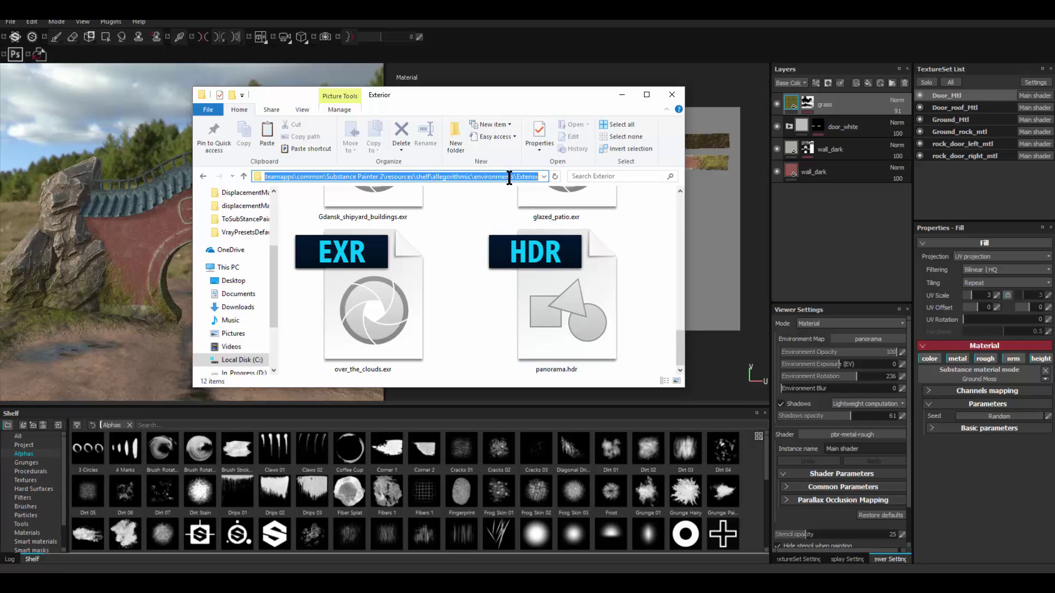
left_click(622, 97)
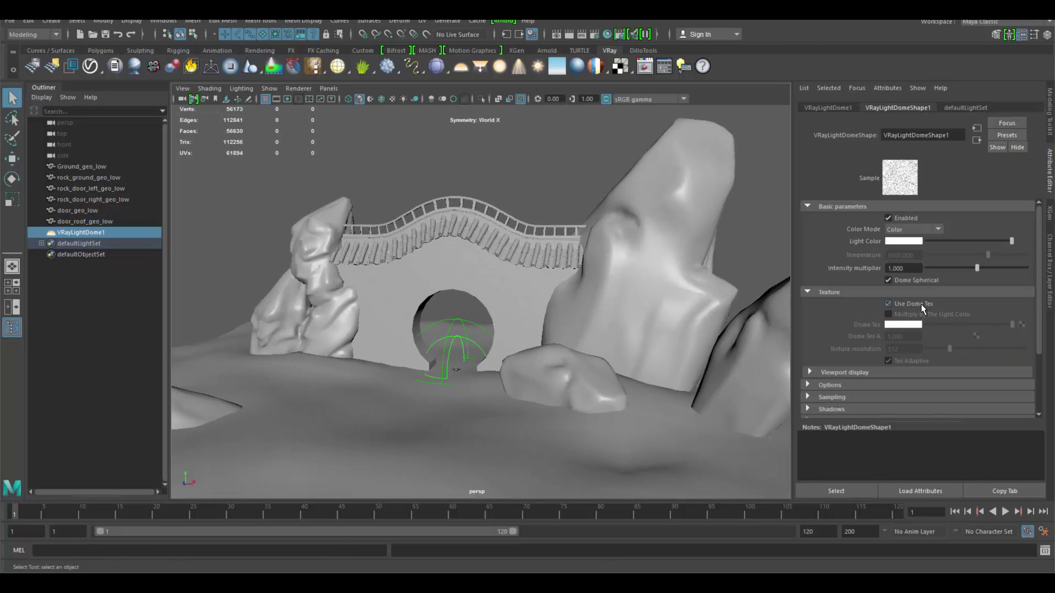
In Maya, enable Use Dome Tex on the V-Ray dome light and connect a File texture to Dome Tex.
left_click(921, 305)
left_click(1022, 325)
left_click_drag(647, 217, 545, 85)
left_click(539, 338)
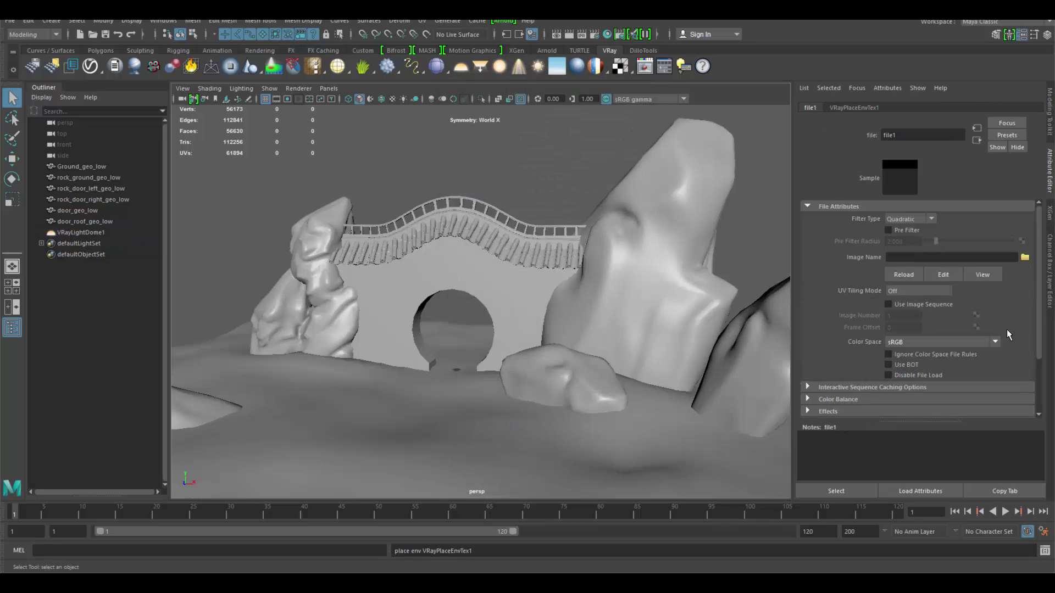
Load panorama.hdr from Substance Painter's Exterior environments folder as the image of the dome's file texture.
left_click(1030, 261)
triple_click(468, 54)
type("C:\\Program Files (x86)\\Steam\\steamapps\\common\\Substance Painter 2\\resources\\shelf\\allegorithmic\\environments\\Exterior")
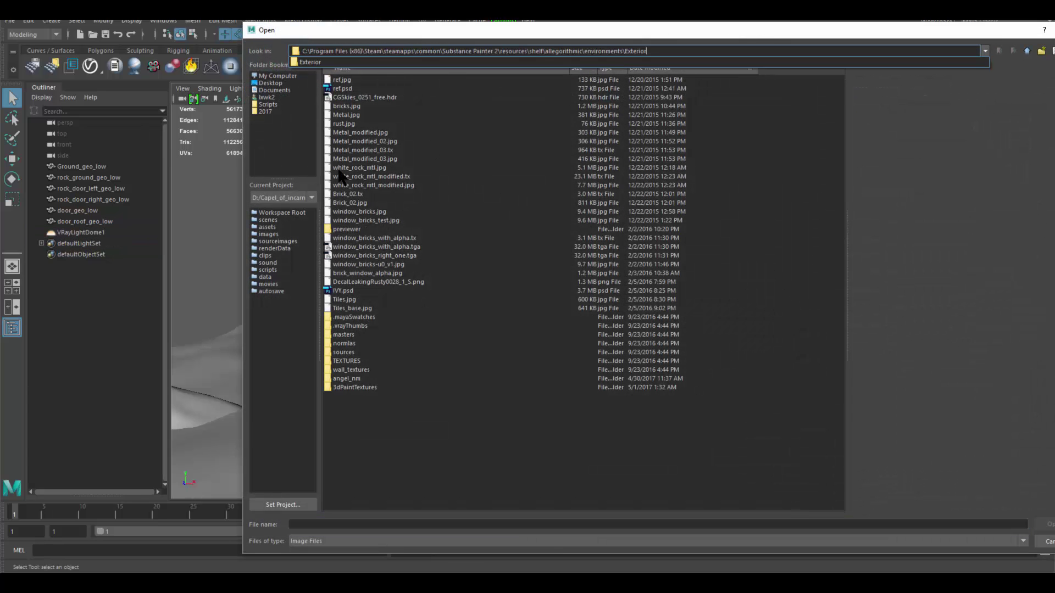
key("Return")
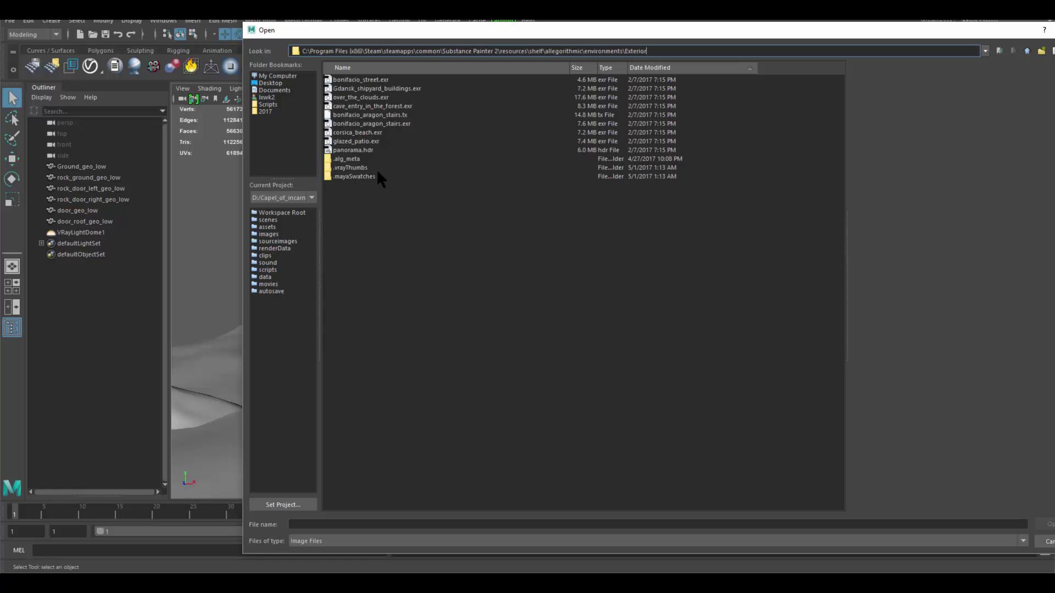
left_click(362, 151)
left_click_drag(682, 33, 436, 35)
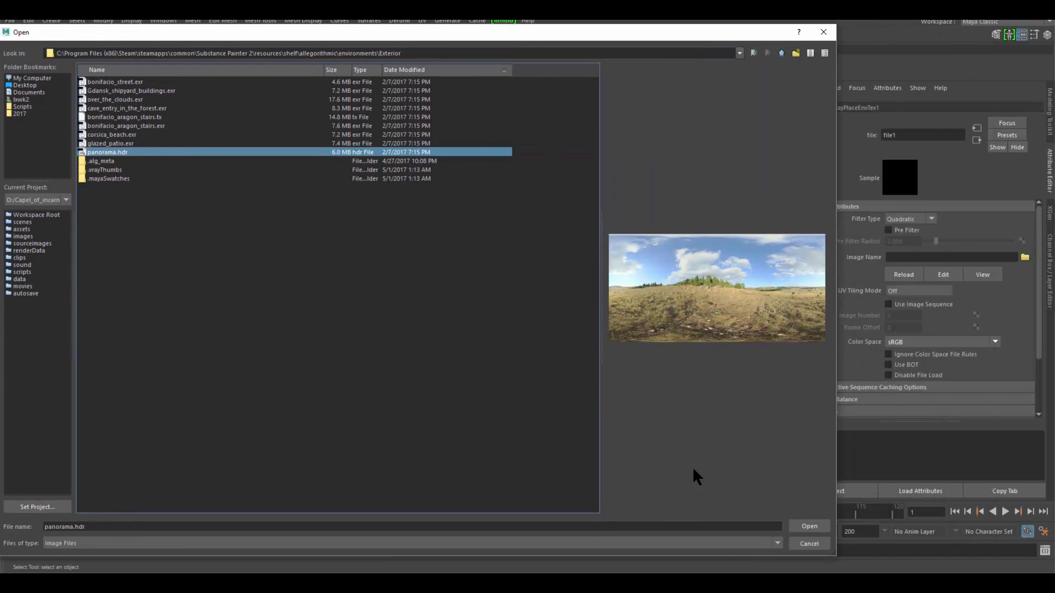
left_click(822, 522)
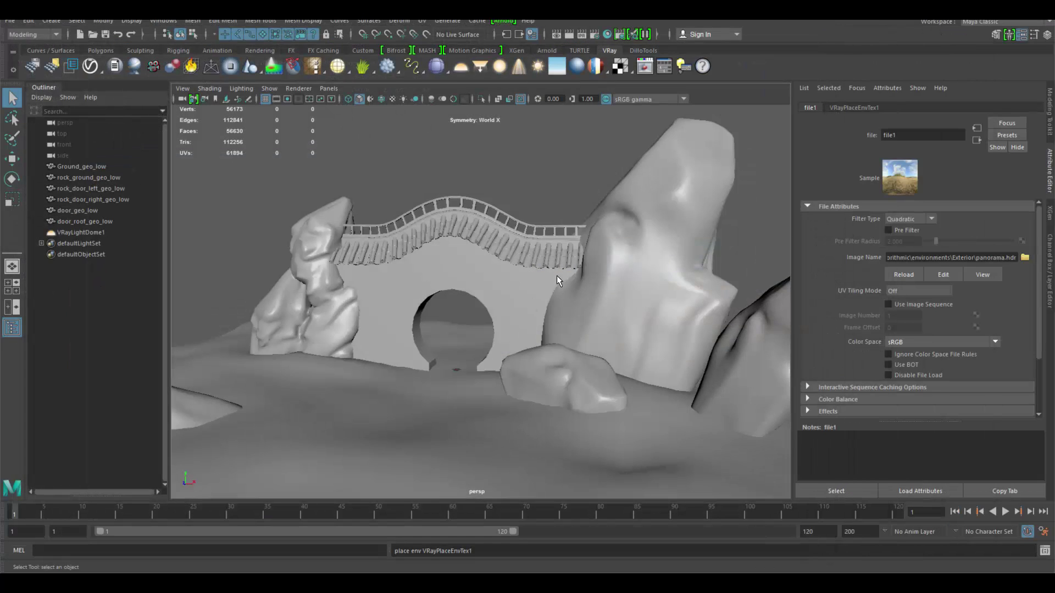
Select the perspective camera and add the V-Ray physical camera attributes to it.
middle_click_drag(556, 275, 591, 308, "alt")
right_click_drag(592, 308, 615, 308, "alt")
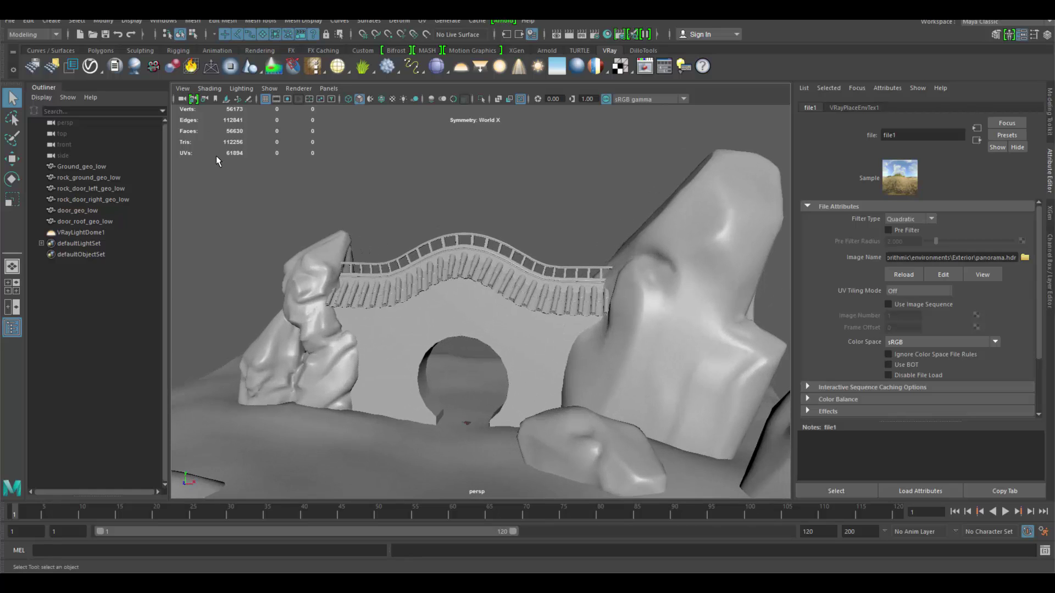
left_click(183, 102)
middle_click_drag(605, 216, 590, 213, "alt")
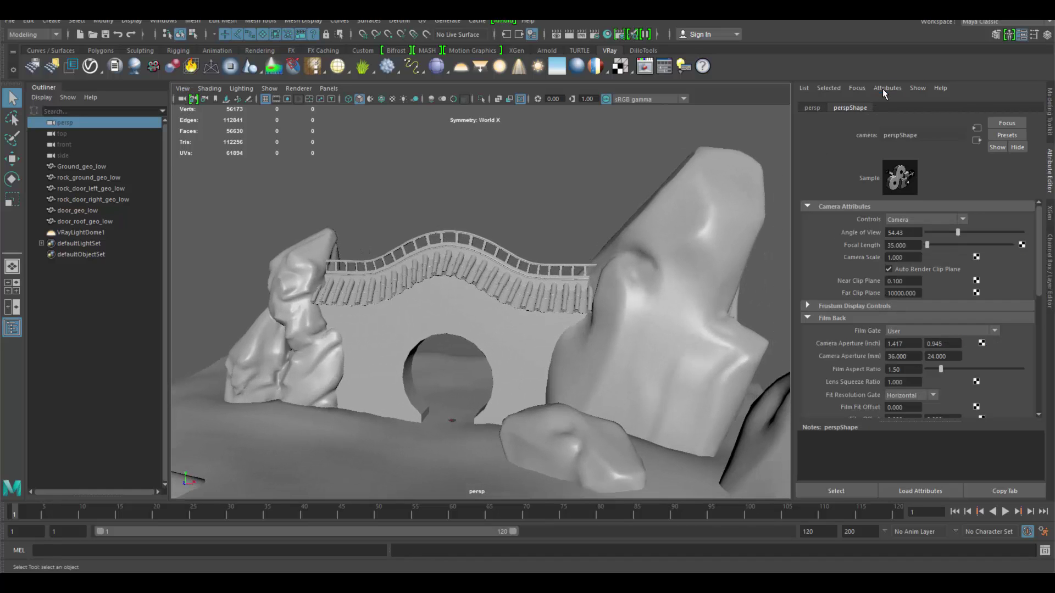
left_click(886, 89)
left_click(830, 135)
Enable Treat as VRay Physical camera in the perspective camera's Extra VRay Attributes.
left_click_drag(1038, 240, 1040, 354)
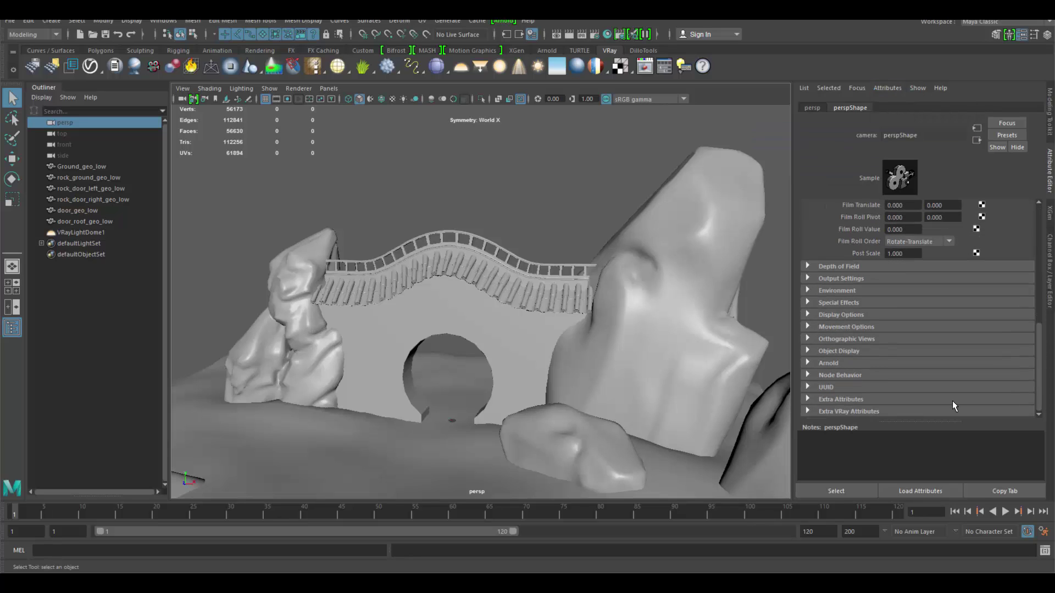
left_click(884, 415)
scroll(1040, 306, "down", 3)
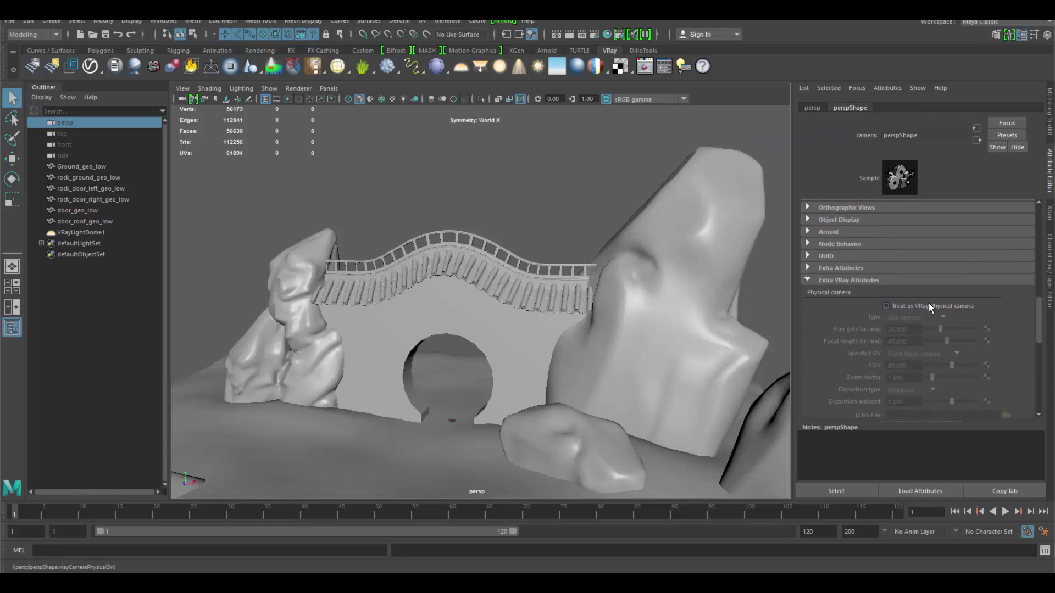
Switch the perspective viewport's renderer to V-Ray IPR and frame the gate between the rocks.
left_click_drag(472, 374, 378, 305, "alt")
left_click(296, 98)
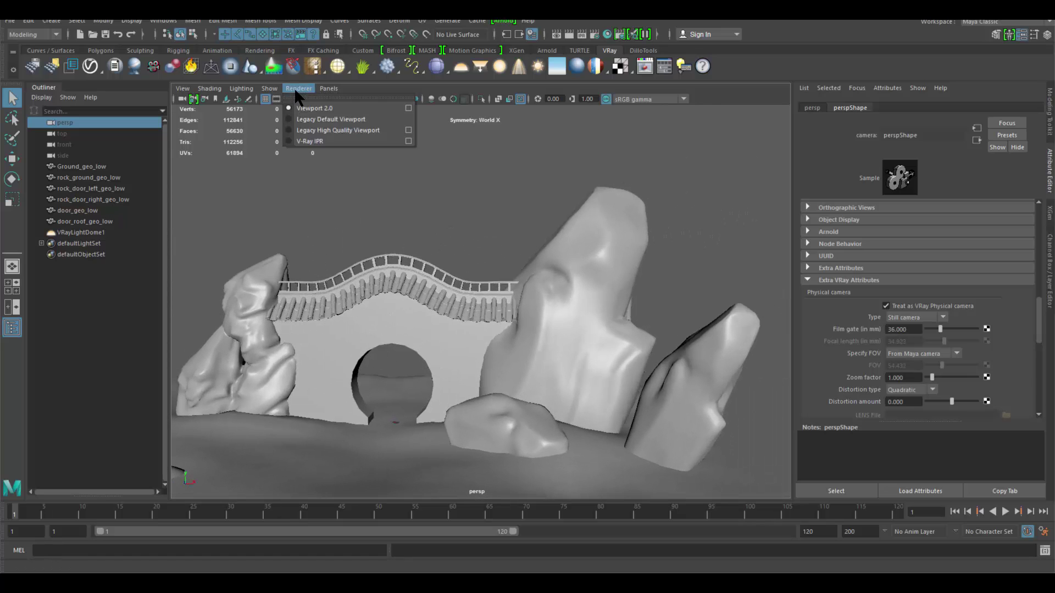
left_click(302, 139)
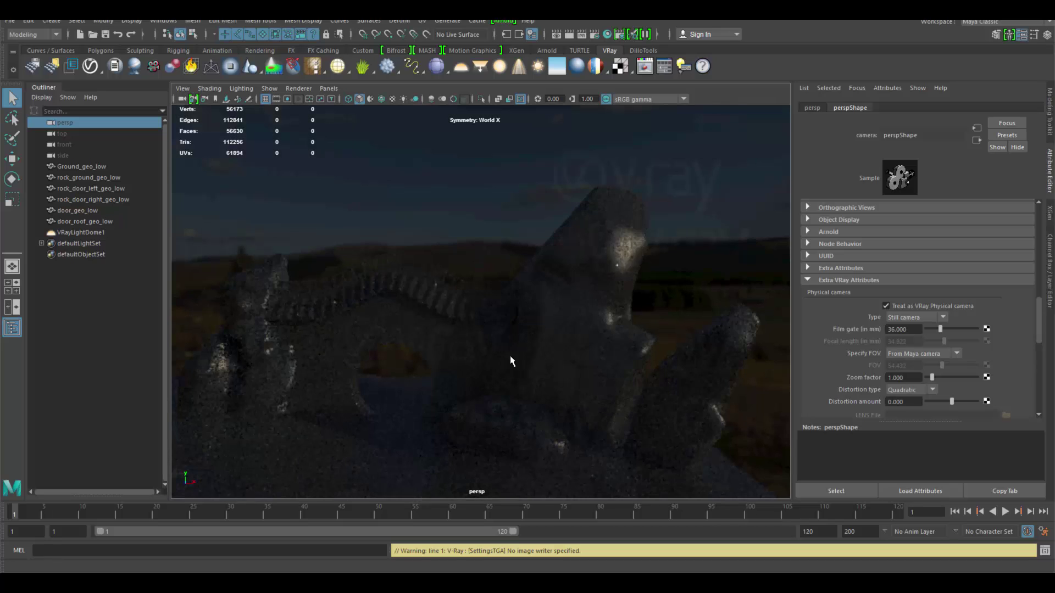
left_click_drag(511, 360, 561, 327, "alt")
middle_click_drag(560, 326, 525, 311, "alt")
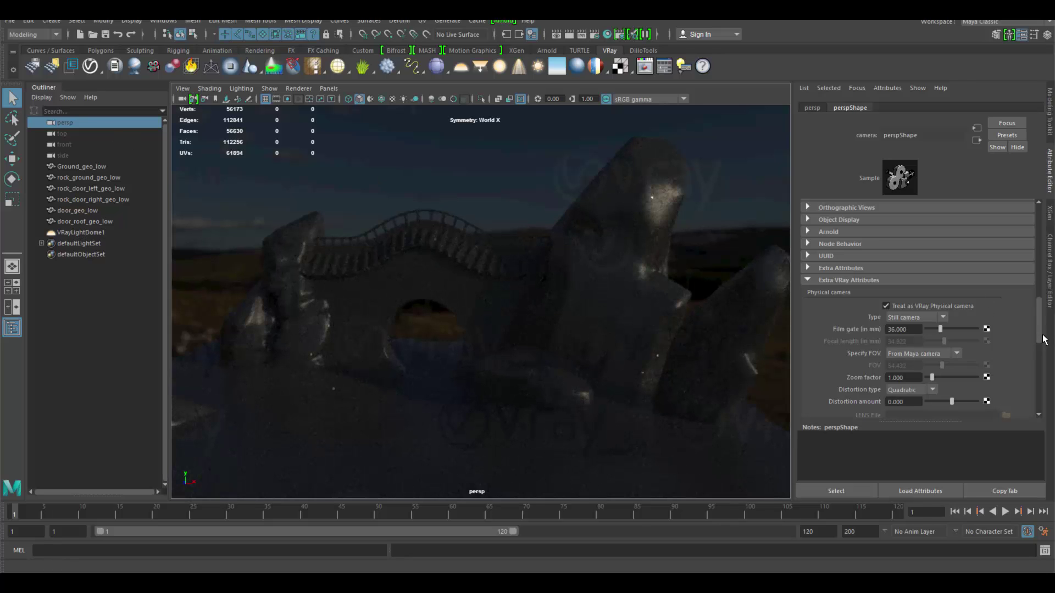
Set the perspective camera's V-Ray physical camera F-number to 3 and ISO to 200.
left_click_drag(1039, 323, 1027, 353)
left_click(917, 303)
type("3")
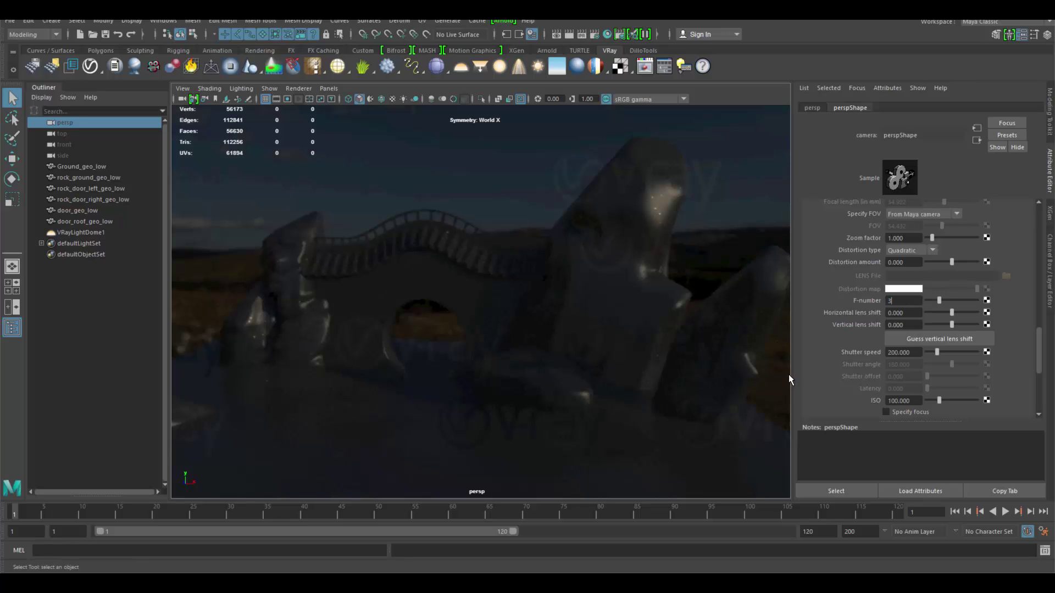
key("Return")
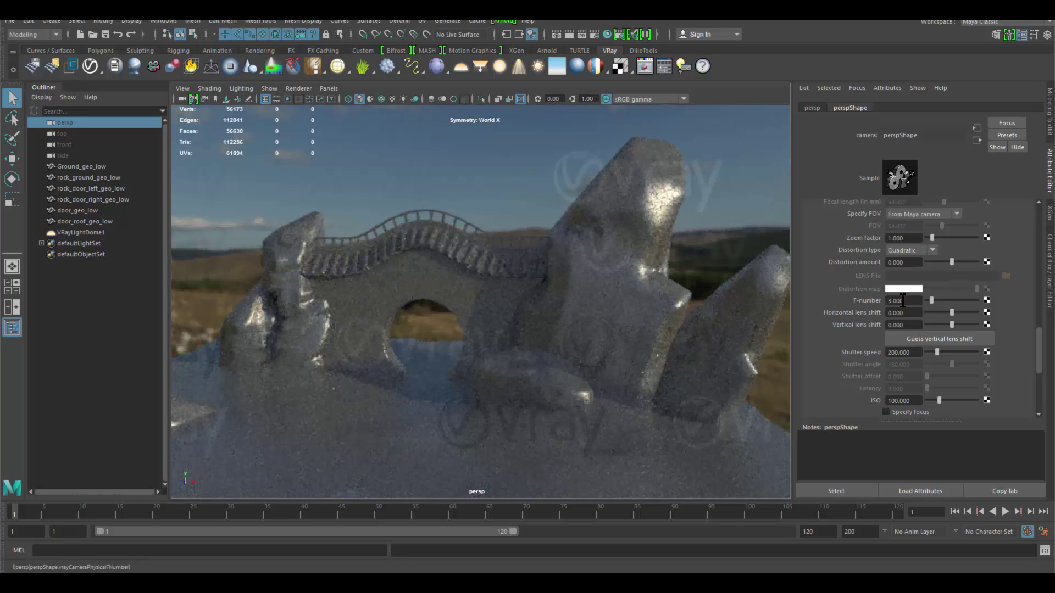
left_click(905, 401)
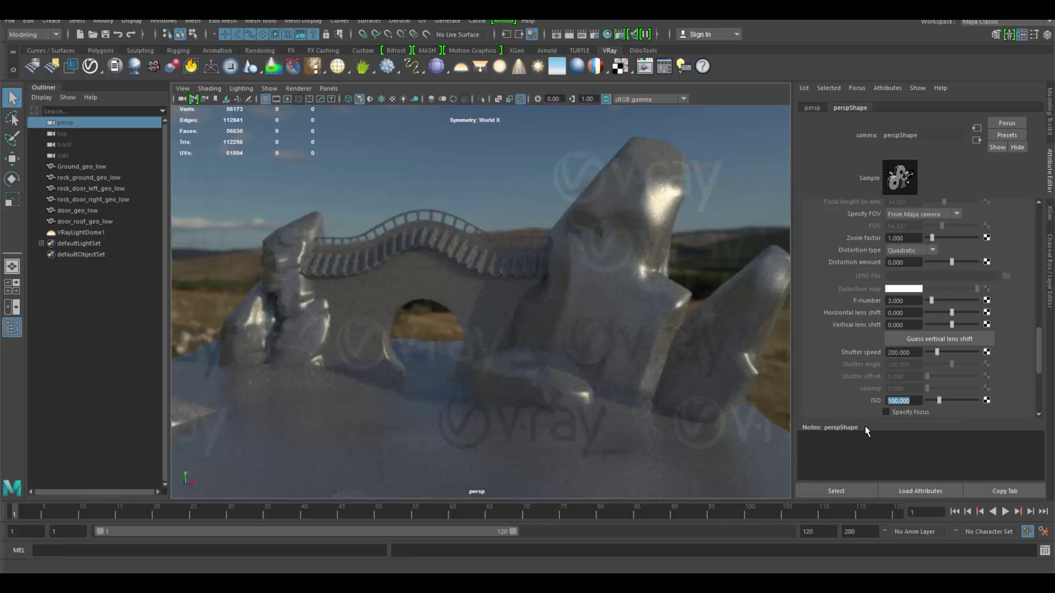
type("200")
key("Return")
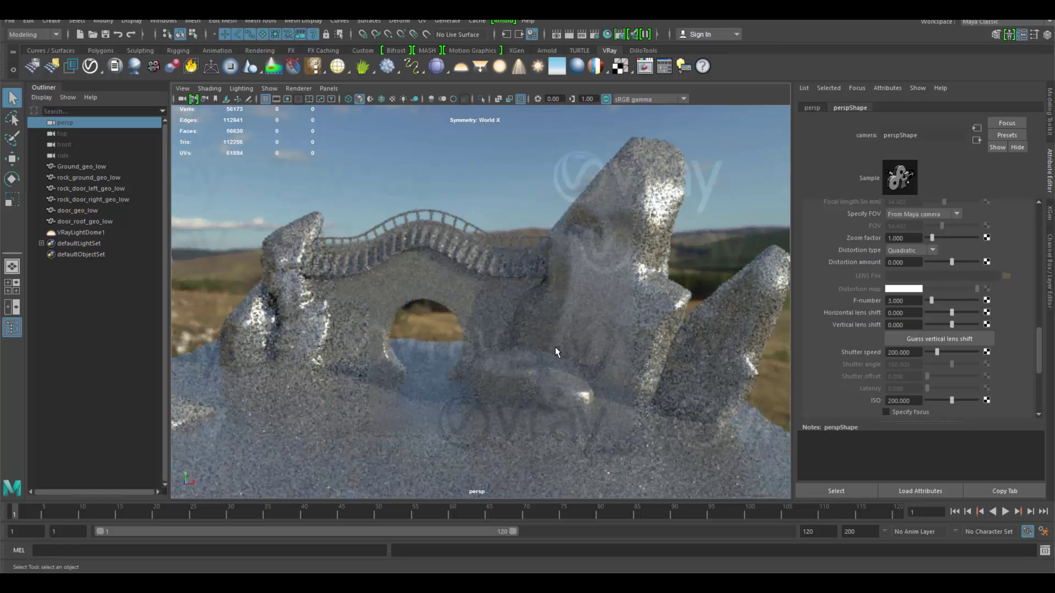
Select VRayLightDome1 and set its intensity multiplier to 2.
left_click(82, 232)
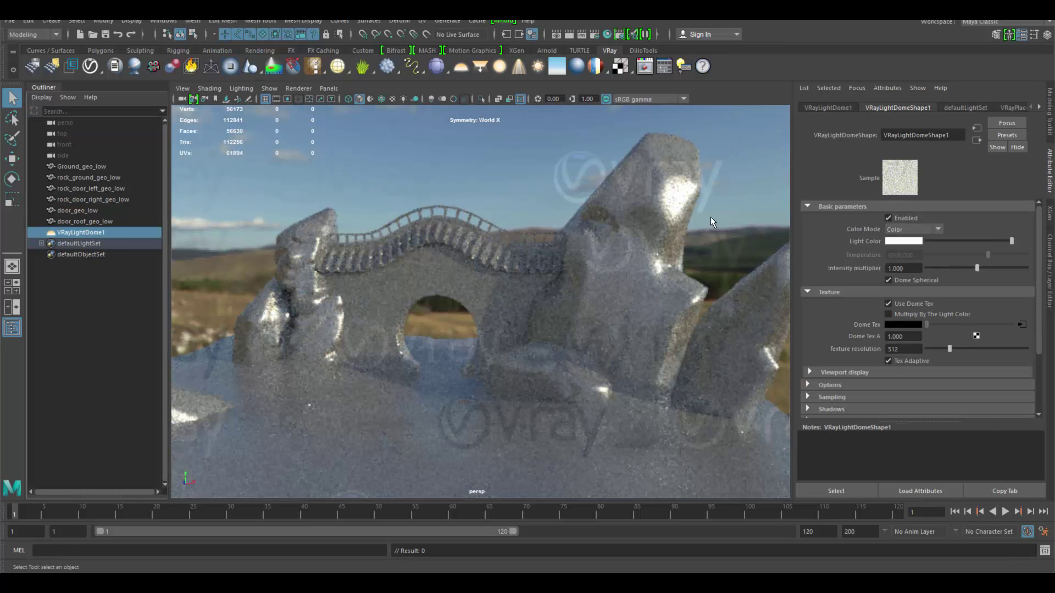
left_click_drag(916, 269, 756, 313)
type("2")
key("Return")
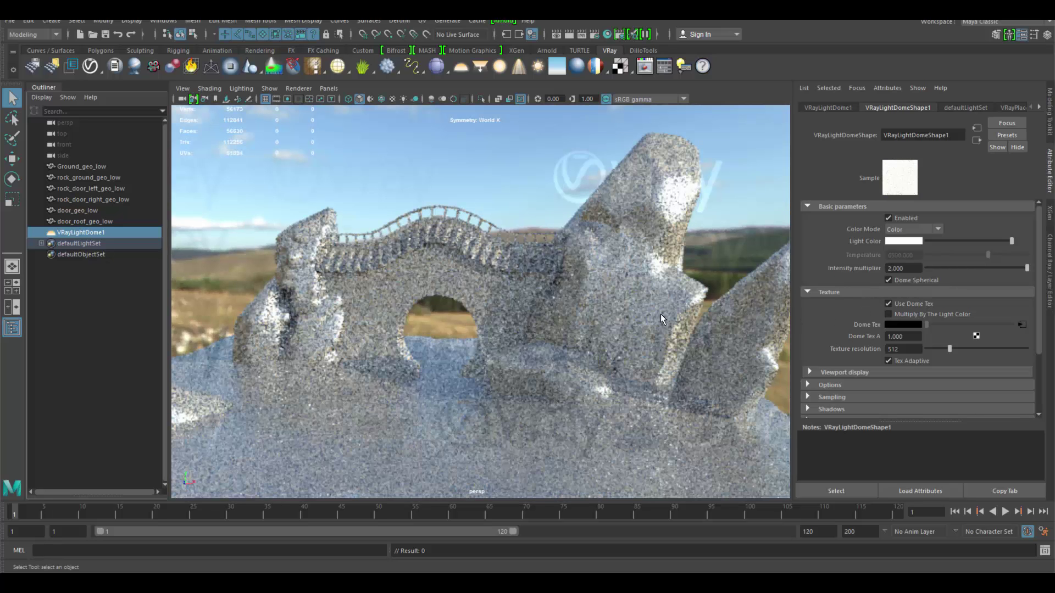
left_click_drag(557, 340, 547, 341, "alt")
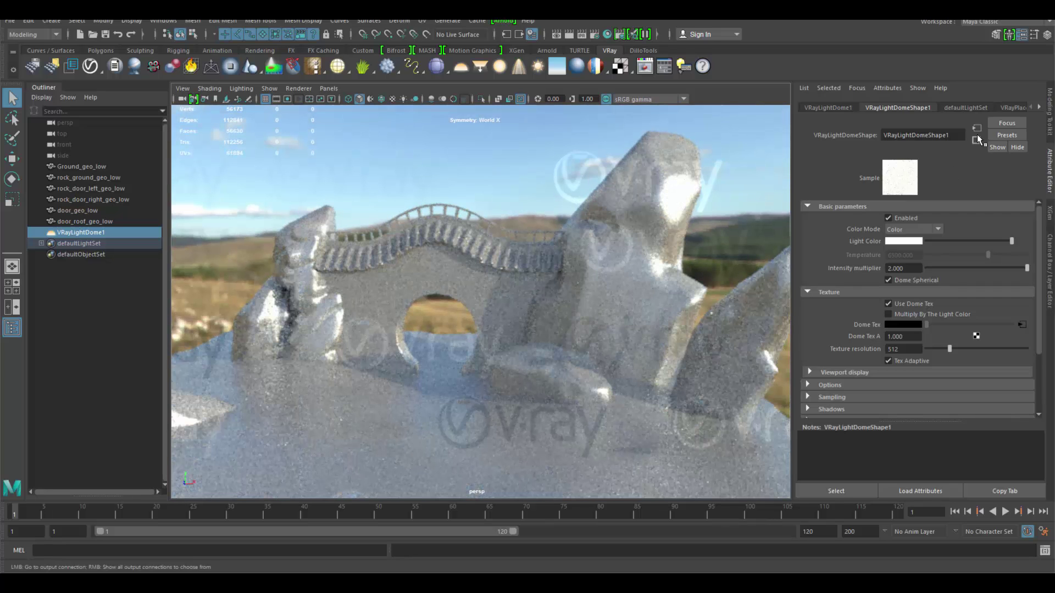
Rotate the dome's environment texture horizontally to about 39 in VRayPlaceEnvTex1, bringing the trees behind the gate.
left_click(1011, 109)
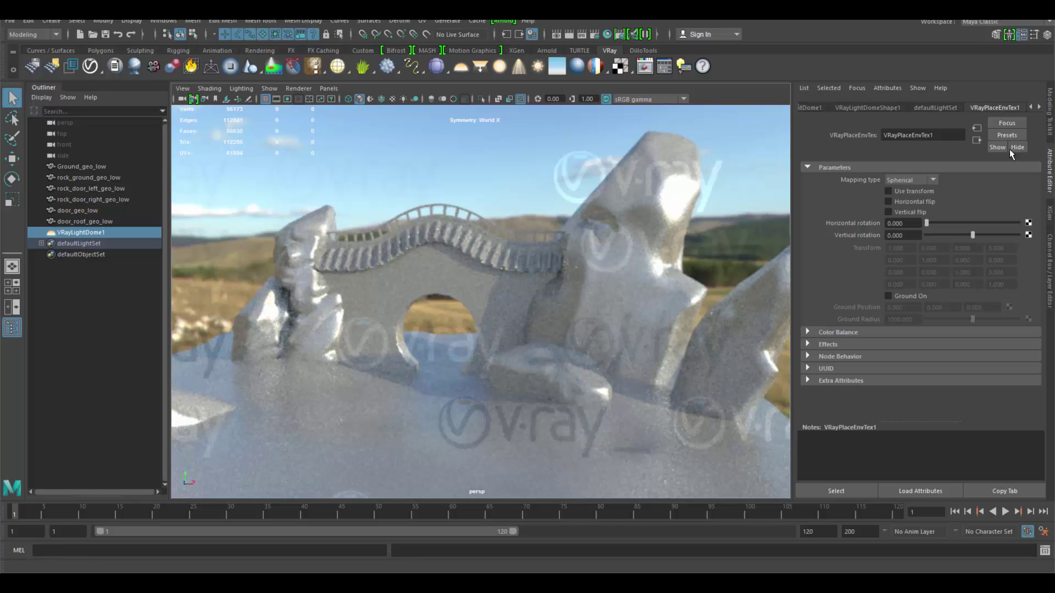
left_click(912, 222)
left_click_drag(931, 225, 937, 225)
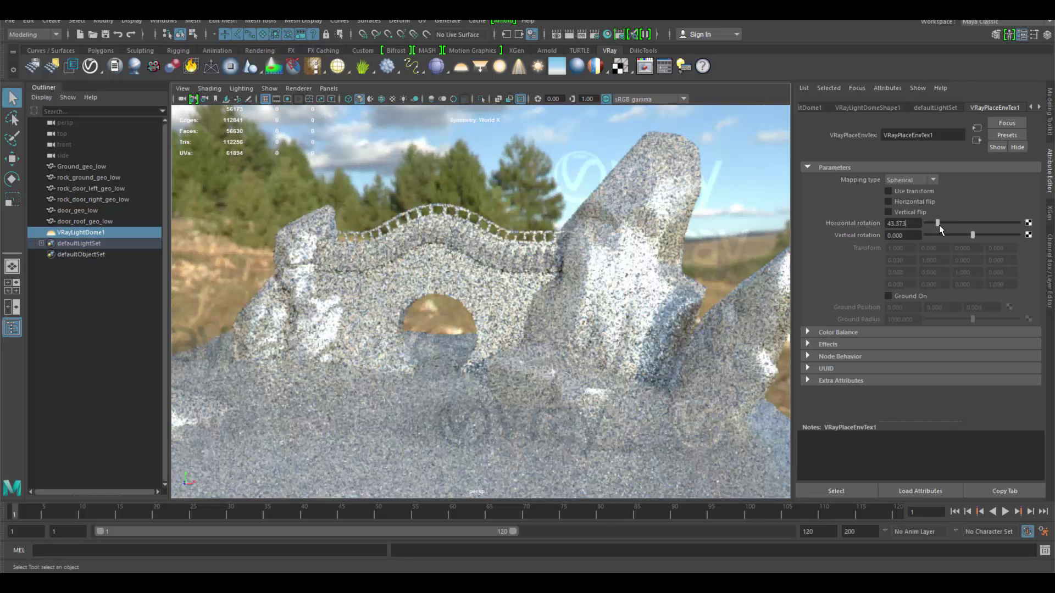
left_click_drag(938, 223, 934, 228)
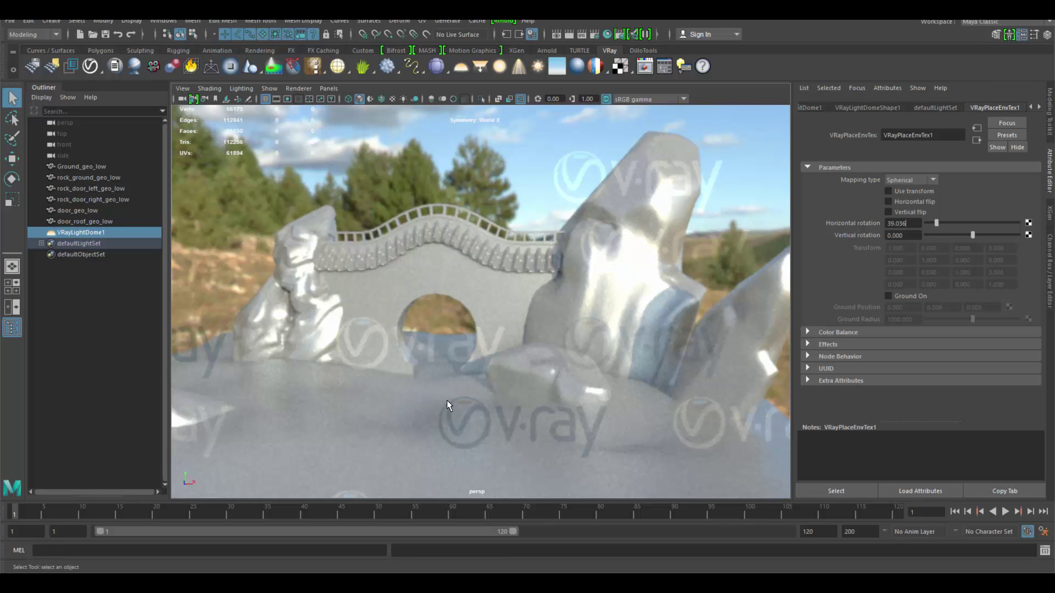
key("Return")
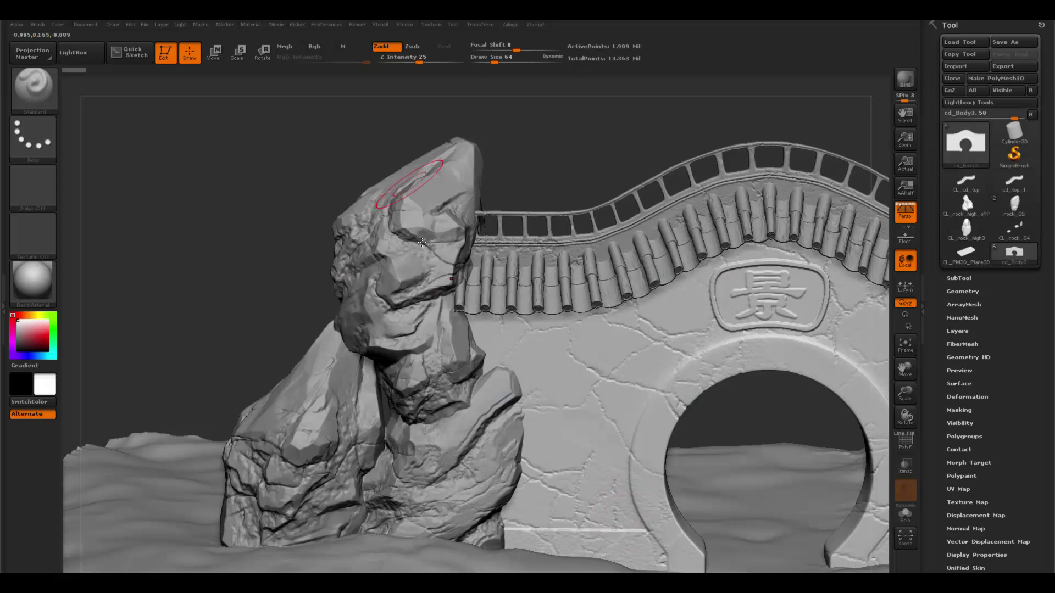
Switch back to Maya and return the perspective viewport from V-Ray IPR to the standard shaded viewport renderer.
key("alt+Tab")
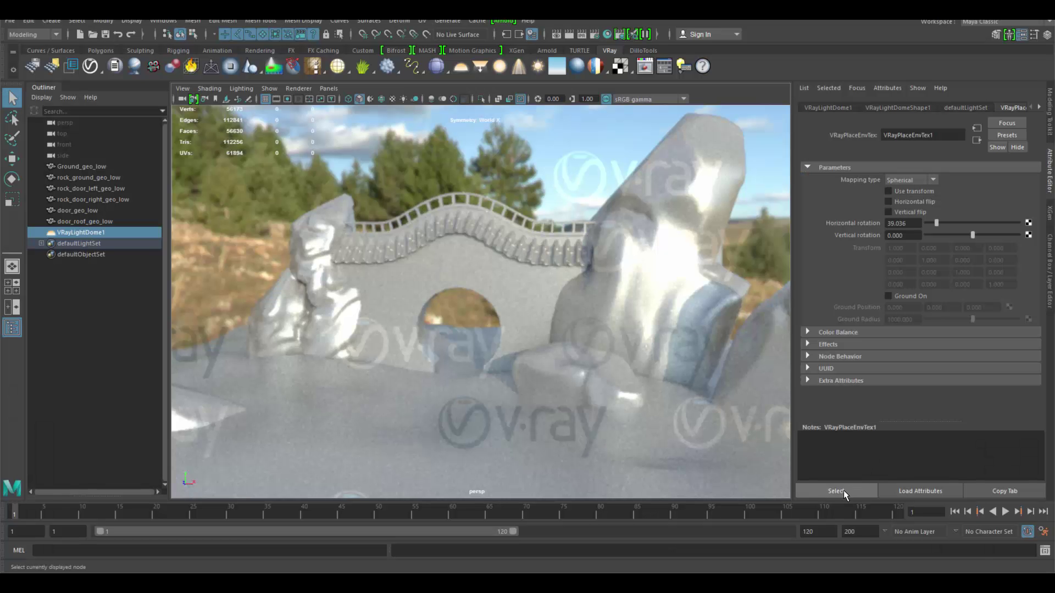
left_click(289, 89)
left_click(300, 107)
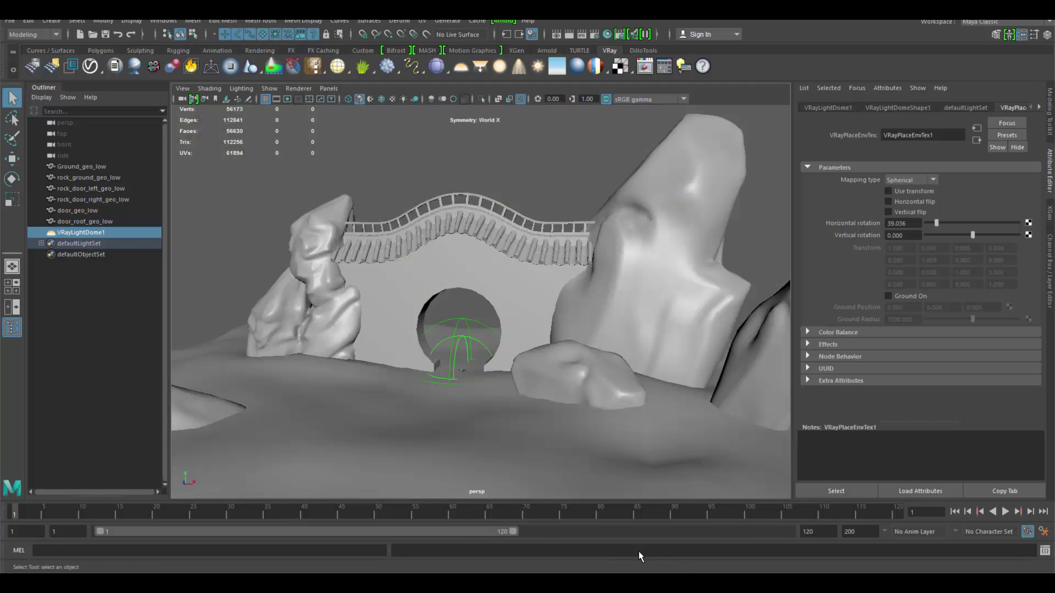
Switch to ZBrush and open the Displacement Map export options of the Multi Map Exporter plugin.
key("alt+Tab")
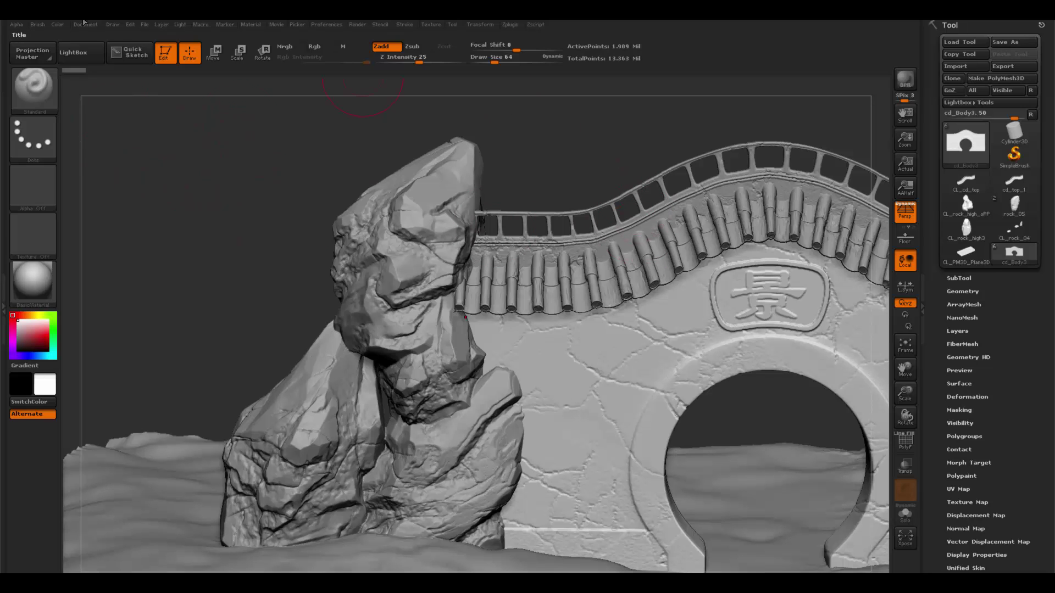
left_click(511, 25)
left_click(507, 40)
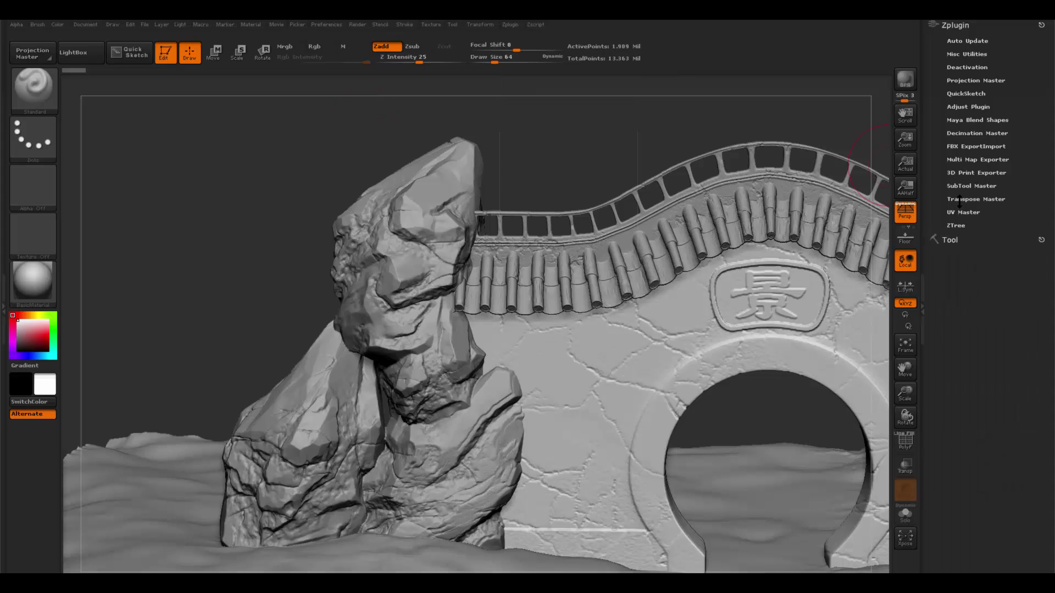
left_click(975, 160)
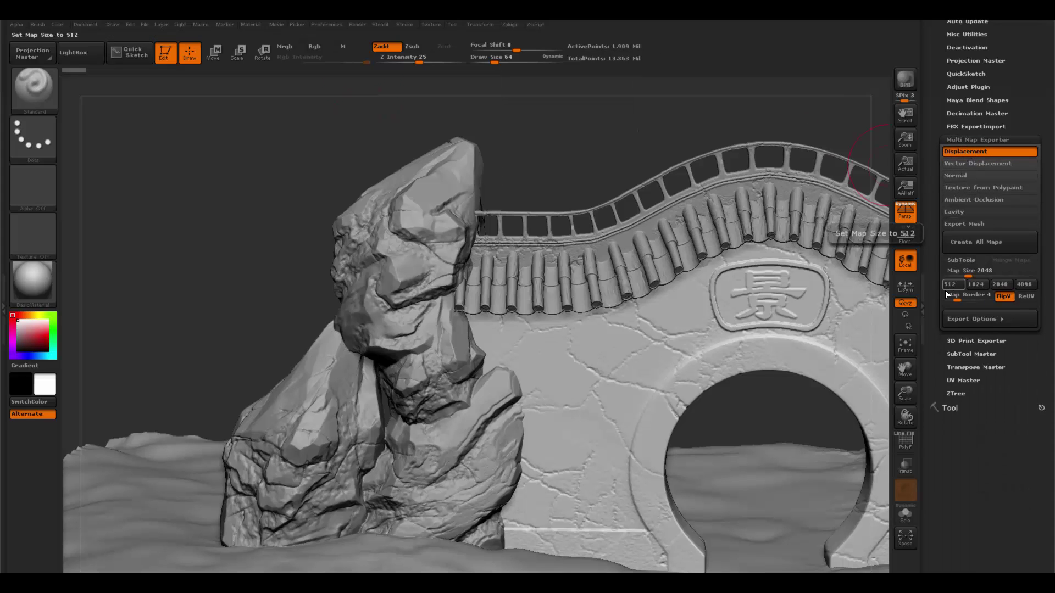
left_click(971, 318)
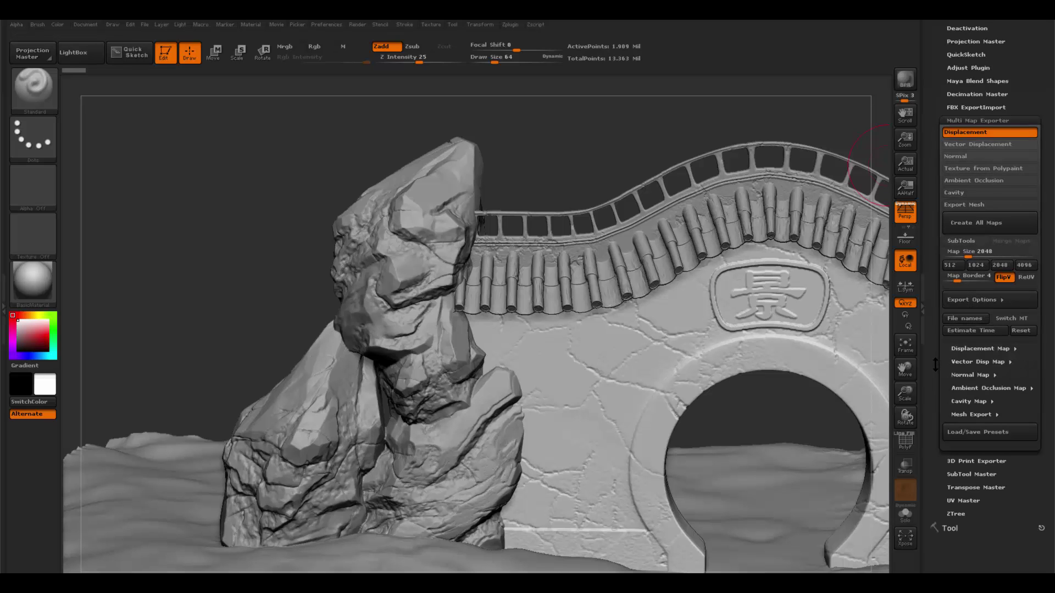
left_click_drag(937, 362, 937, 318)
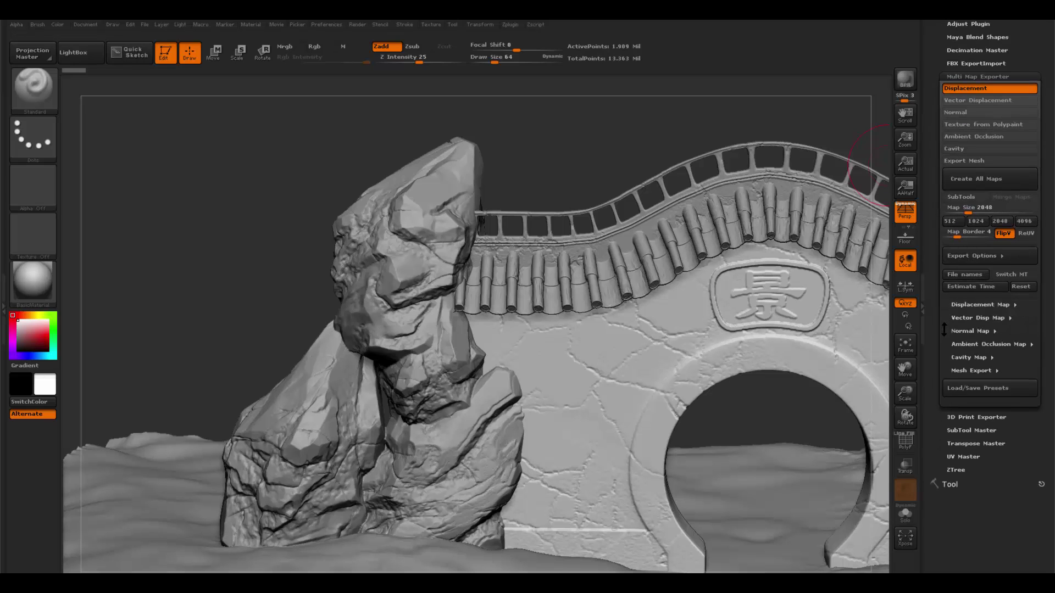
left_click(982, 305)
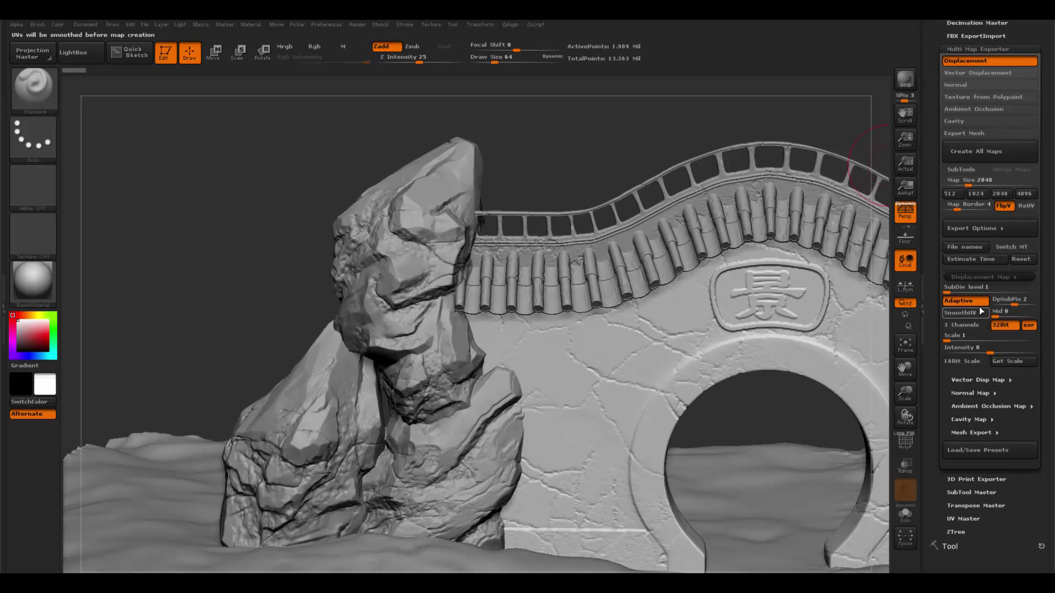
Try a displacement Mid value of 0.5 and reset it to 0.
left_click(993, 313)
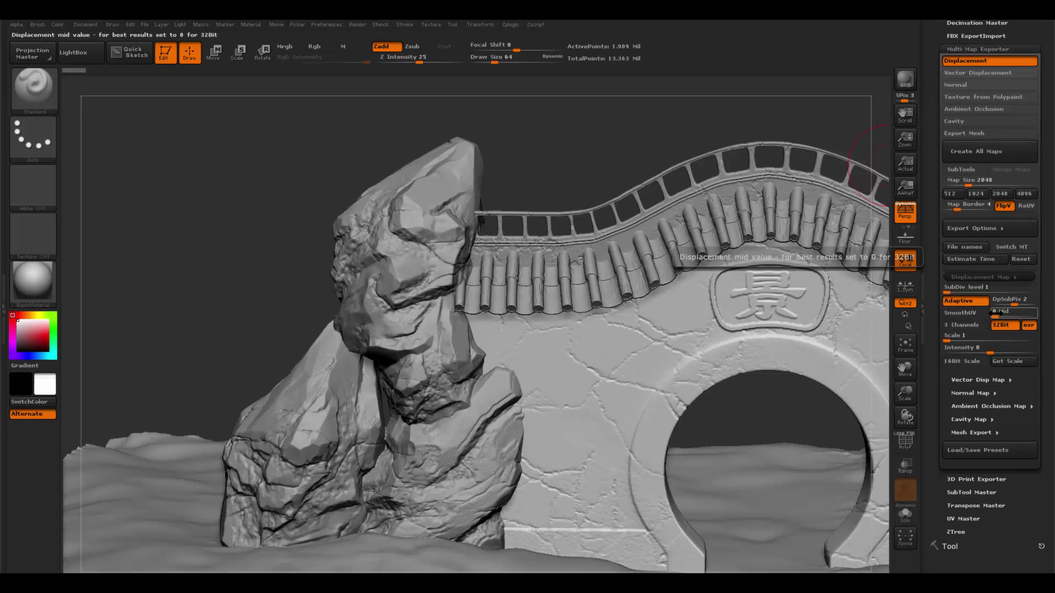
left_click_drag(992, 313, 1008, 316)
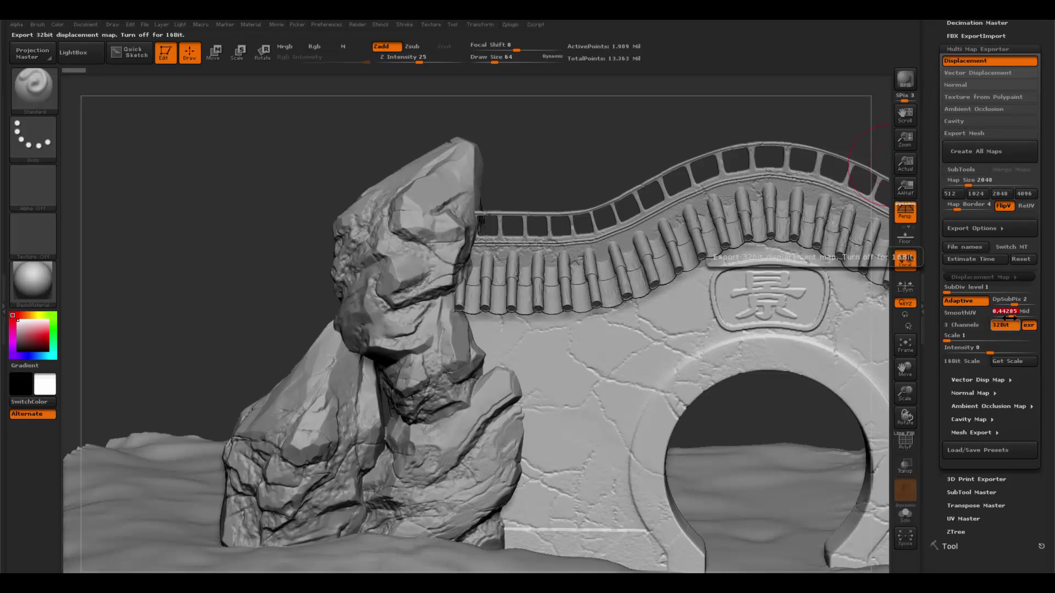
type("0.5")
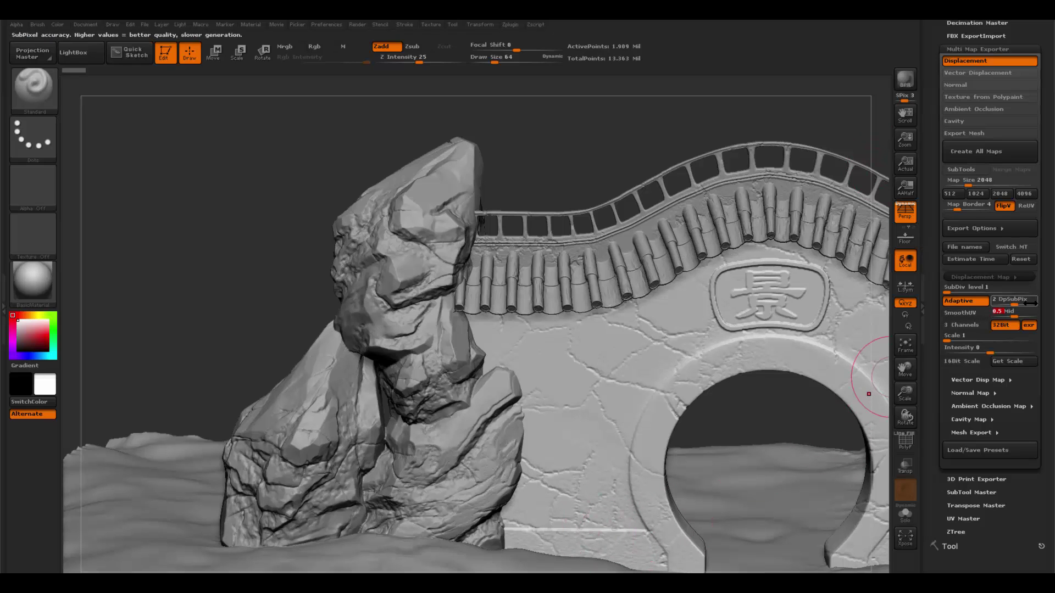
left_click(1005, 313)
left_click(1006, 312)
type("0")
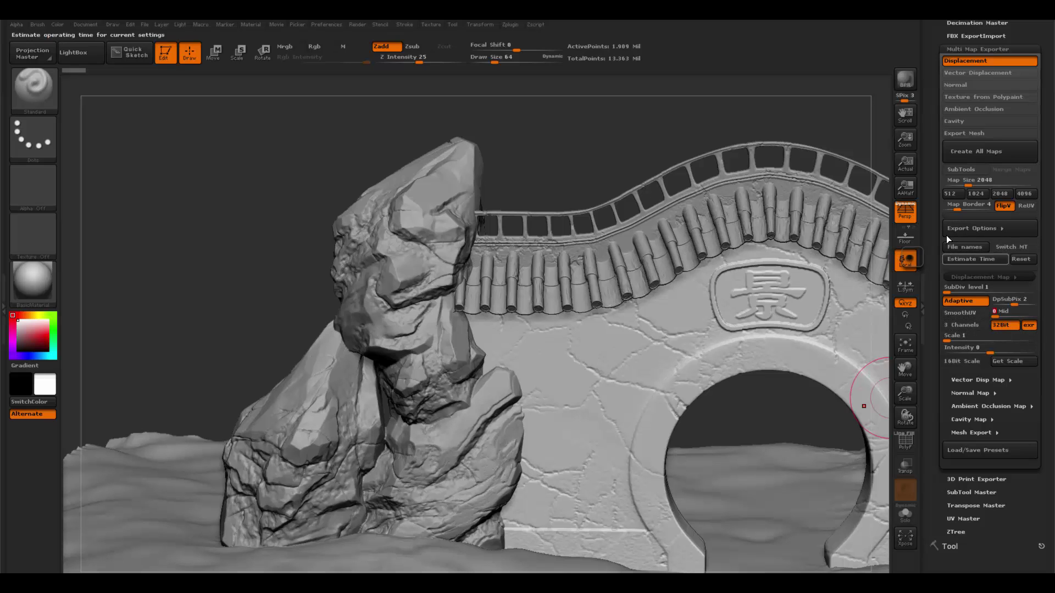
left_click(981, 150)
left_click_drag(466, 33, 613, 113)
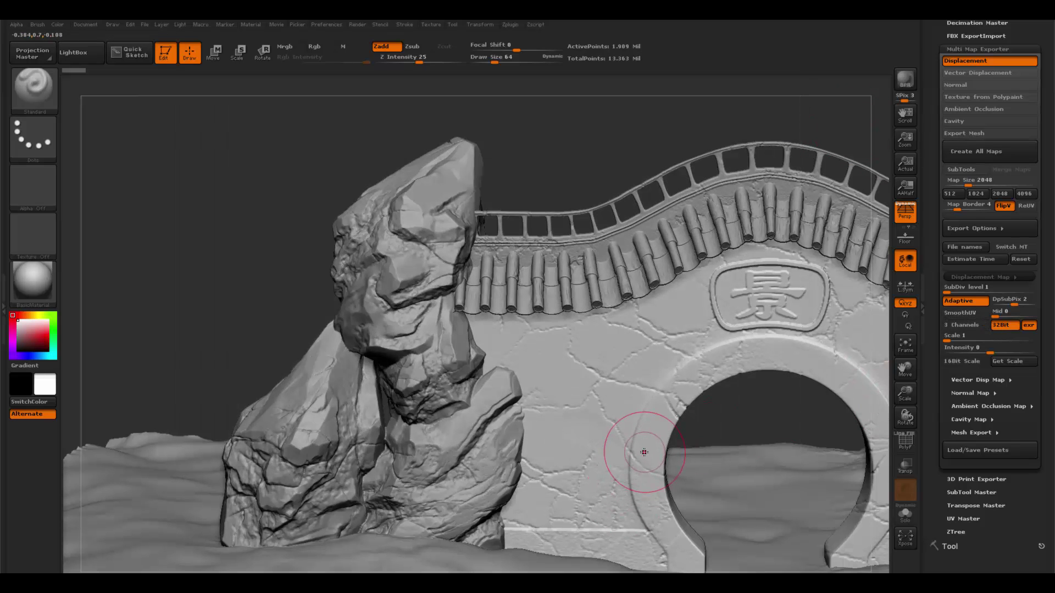
Switch to Maya, select rock_door_right_geo_low, and preview it smoothed before returning to the unsmoothed display.
key("super")
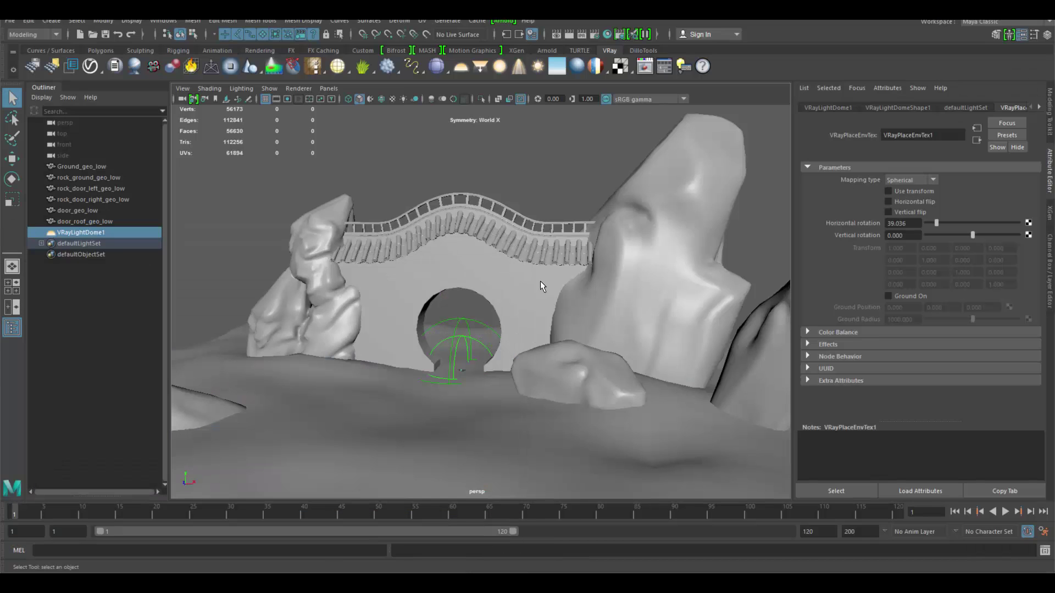
scroll(507, 347, "up", 3)
left_click(252, 260)
key("f")
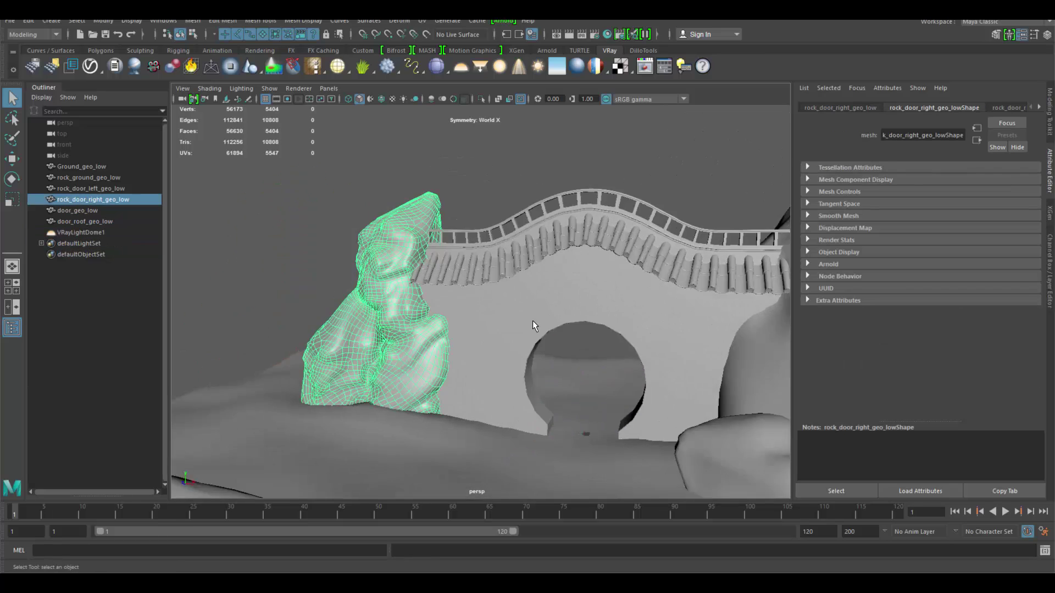
key("3")
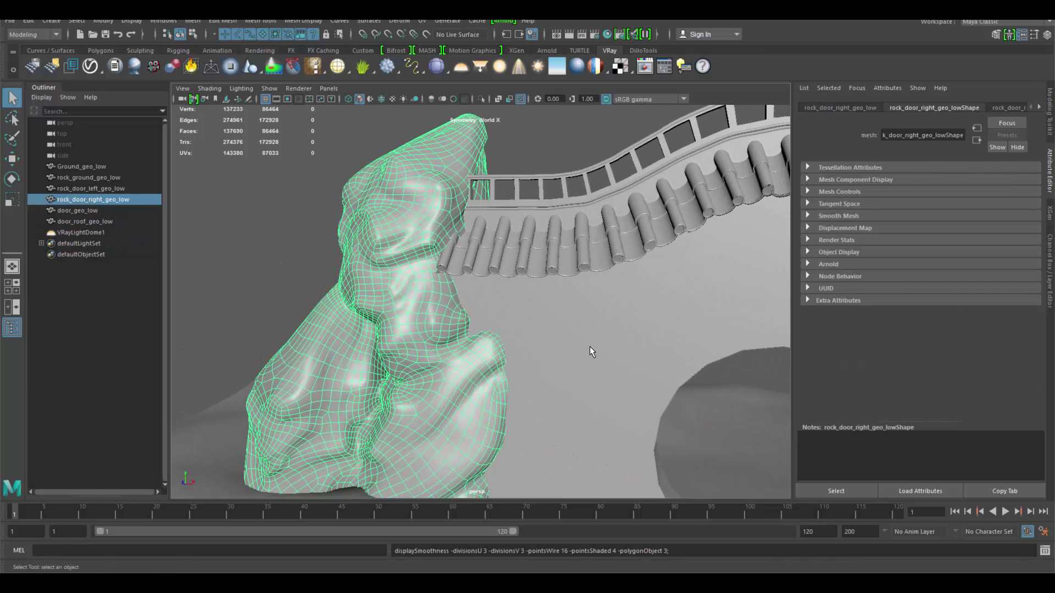
key("1")
scroll(500, 322, "down", 4)
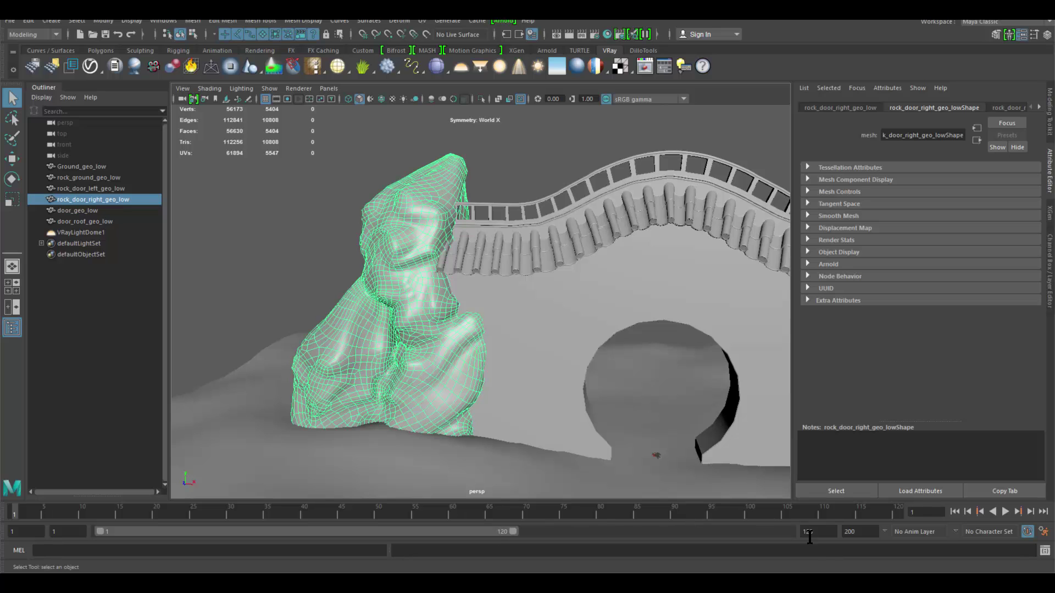
Compare the selected rock's smoothed and unsmoothed display once more from close up.
scroll(595, 386, "up", 3)
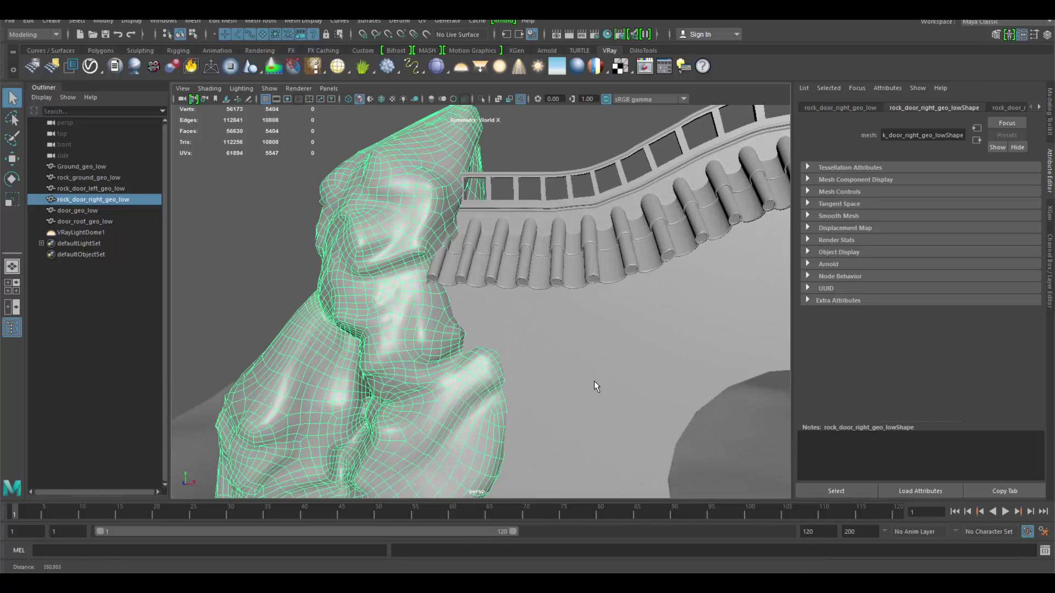
left_click_drag(594, 381, 568, 382, "alt")
key("3")
left_click_drag(545, 246, 670, 448, "alt")
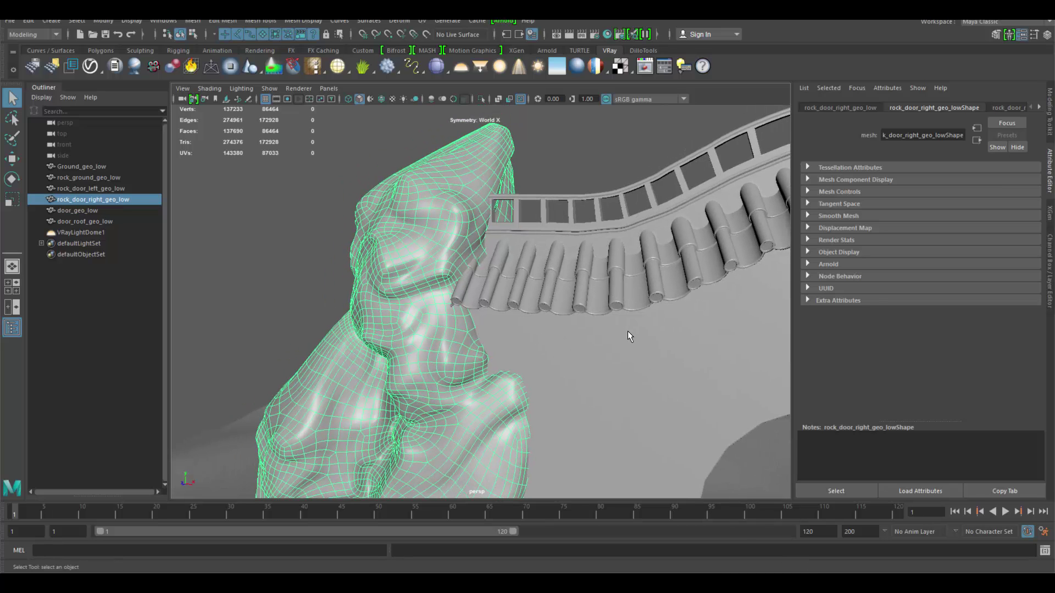
left_click_drag(629, 336, 571, 376, "alt")
key("1")
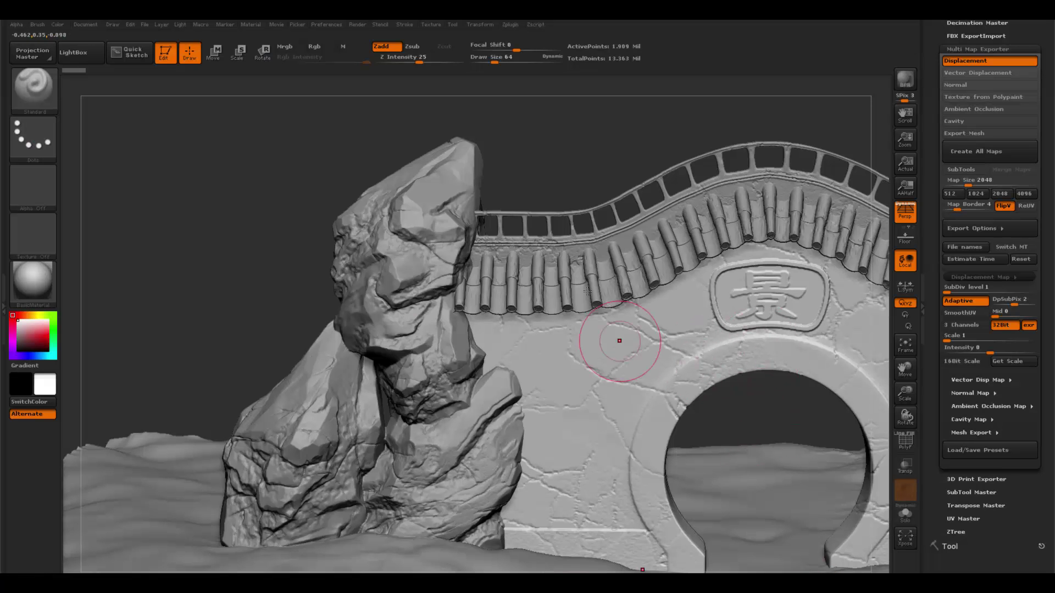
Start a displacement map export at a map size of 2048 and create a sourceImages folder inside the Start folder.
left_click_drag(594, 161, 598, 211)
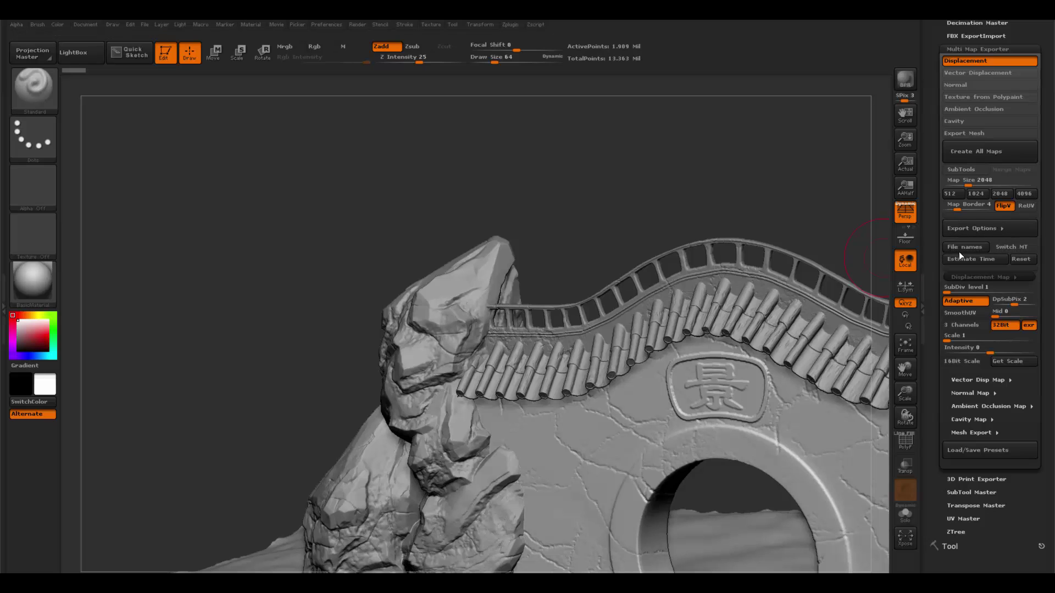
mouse_move(935, 275)
left_mouse_down()
mouse_move(940, 220)
mouse_move(937, 310)
left_mouse_up()
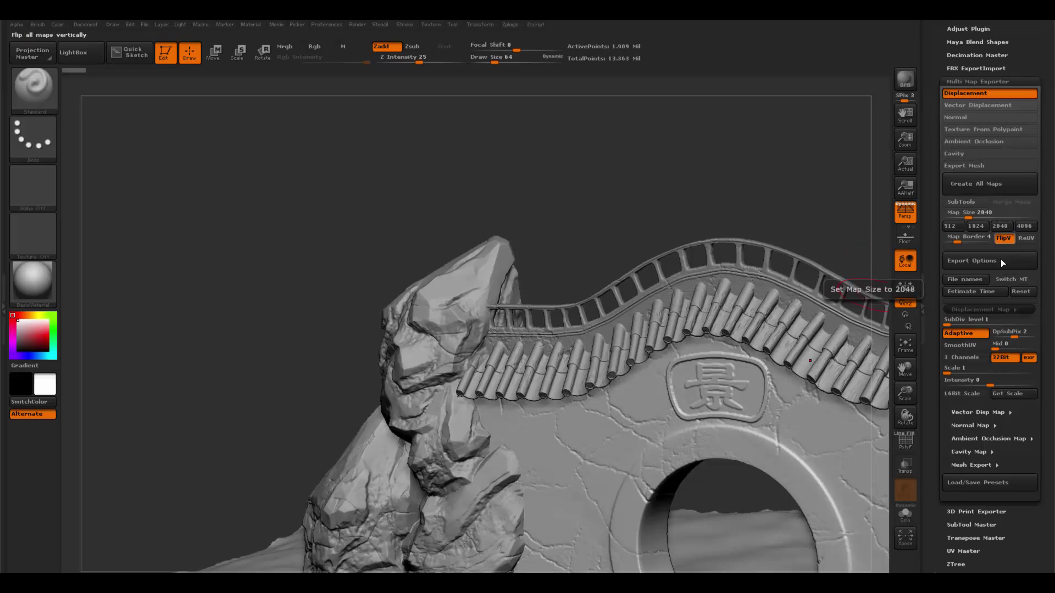
left_click(972, 212)
left_click(974, 186)
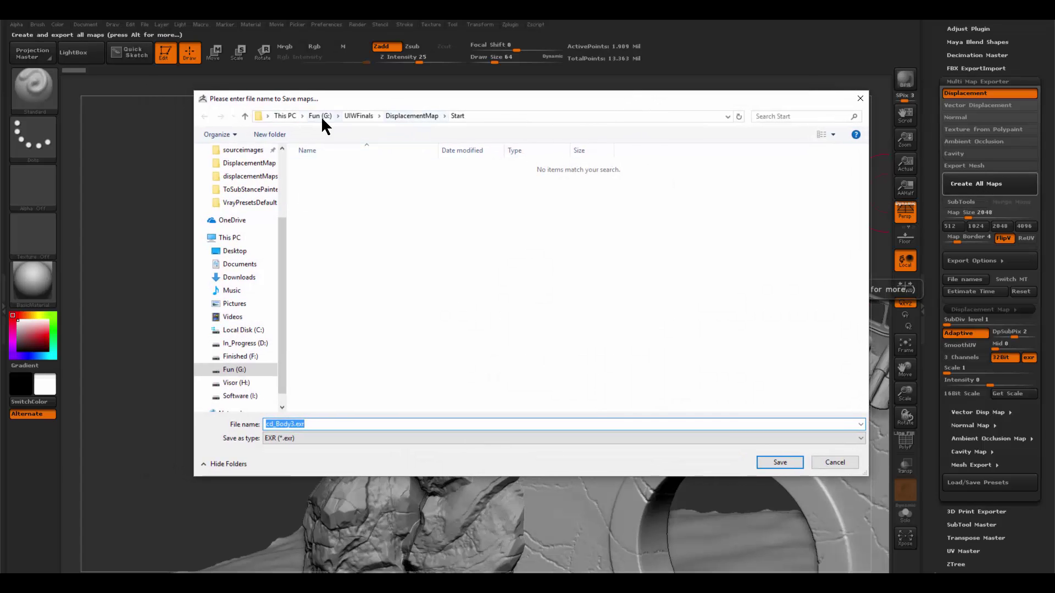
left_click(280, 135)
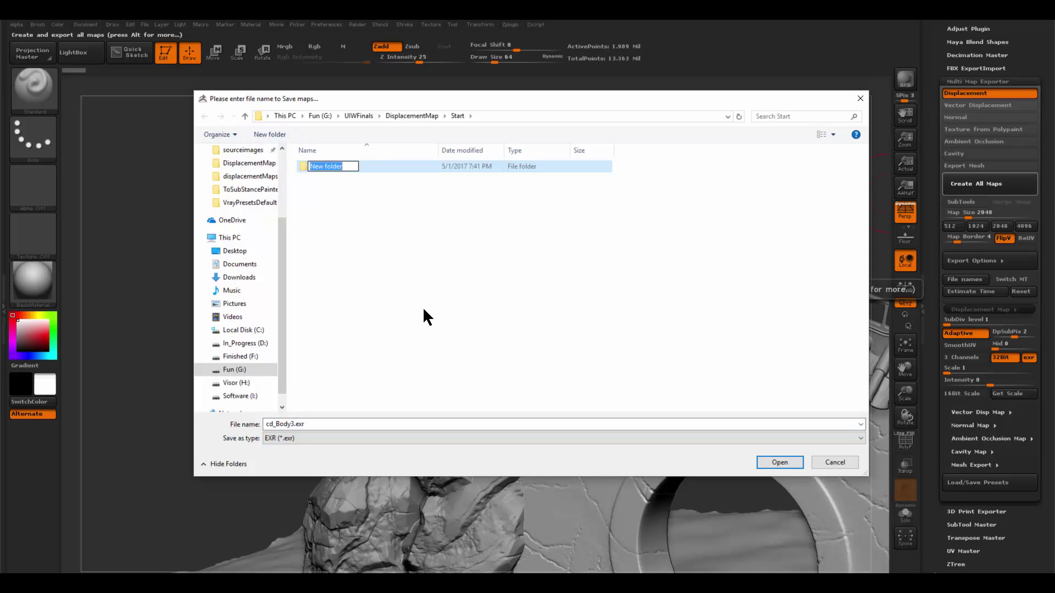
type("sorc")
key("BackSpace")
key("BackSpace")
type("urceImages")
key("Return")
key("Return")
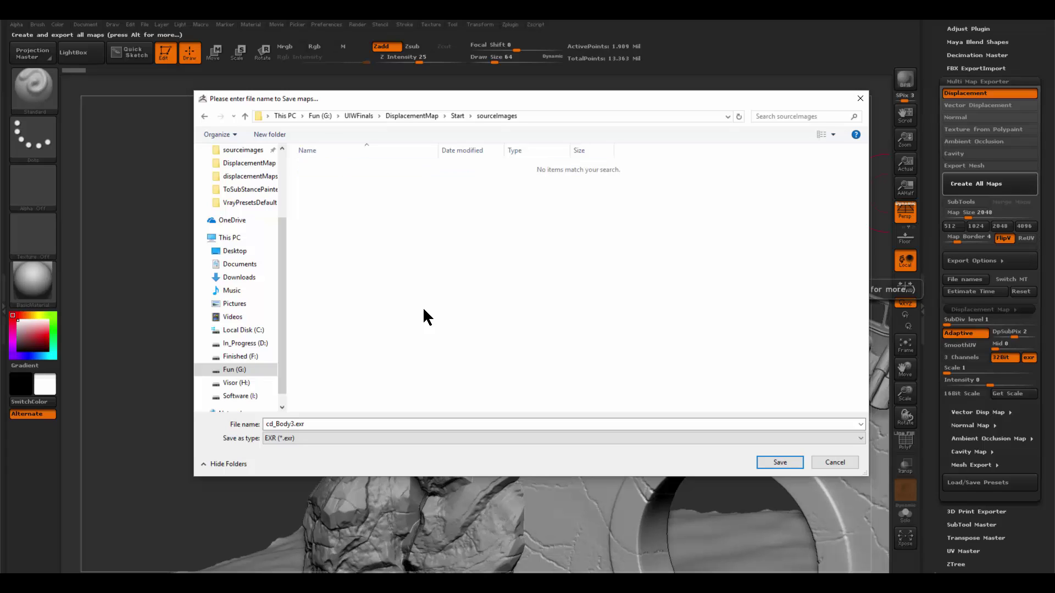
left_click(336, 424)
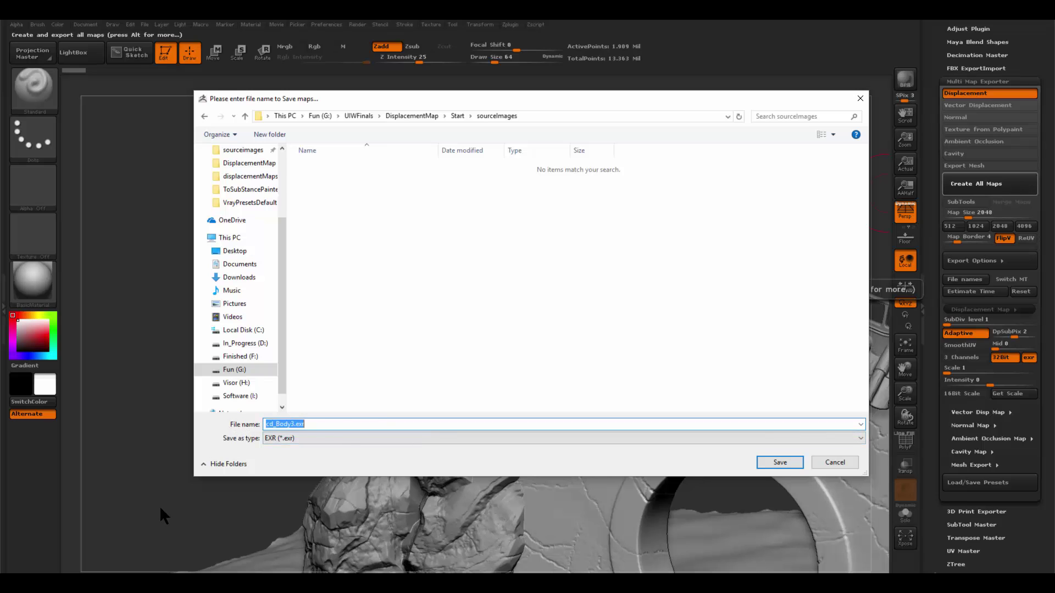
left_click(786, 463)
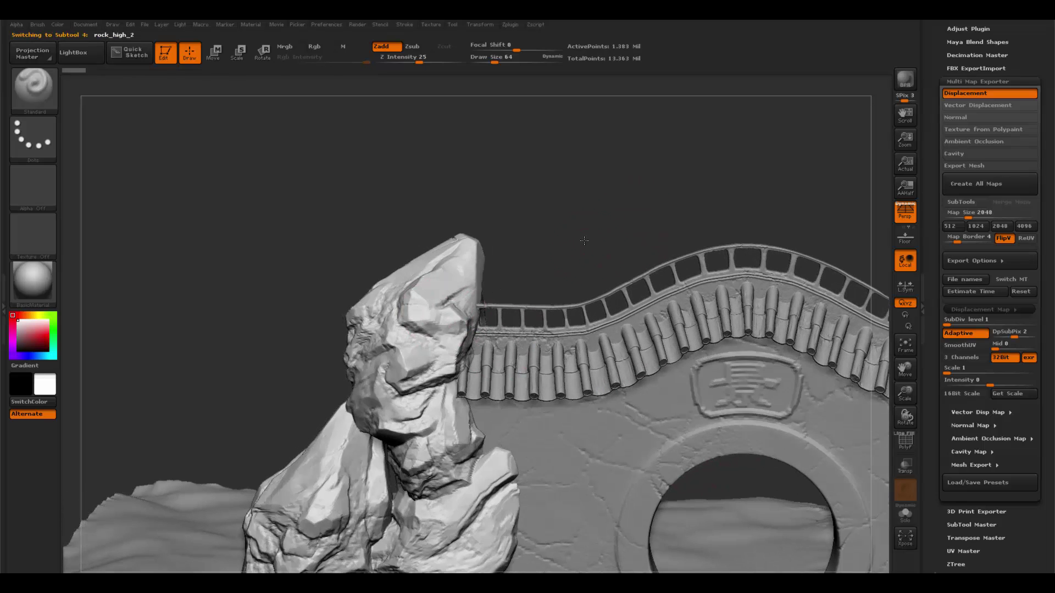
Export the displacement map of the rock_high_2 subtool into the sourceImages folder as rock_high_2.exr.
right_click_drag(707, 438, 727, 372, "alt")
left_click_drag(727, 372, 724, 342)
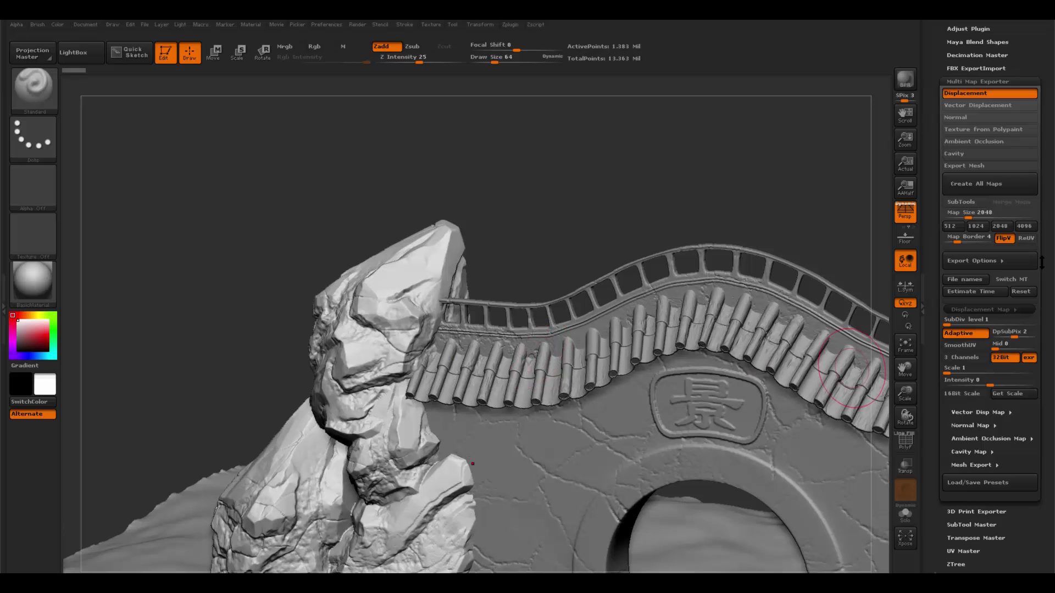
left_click(978, 184)
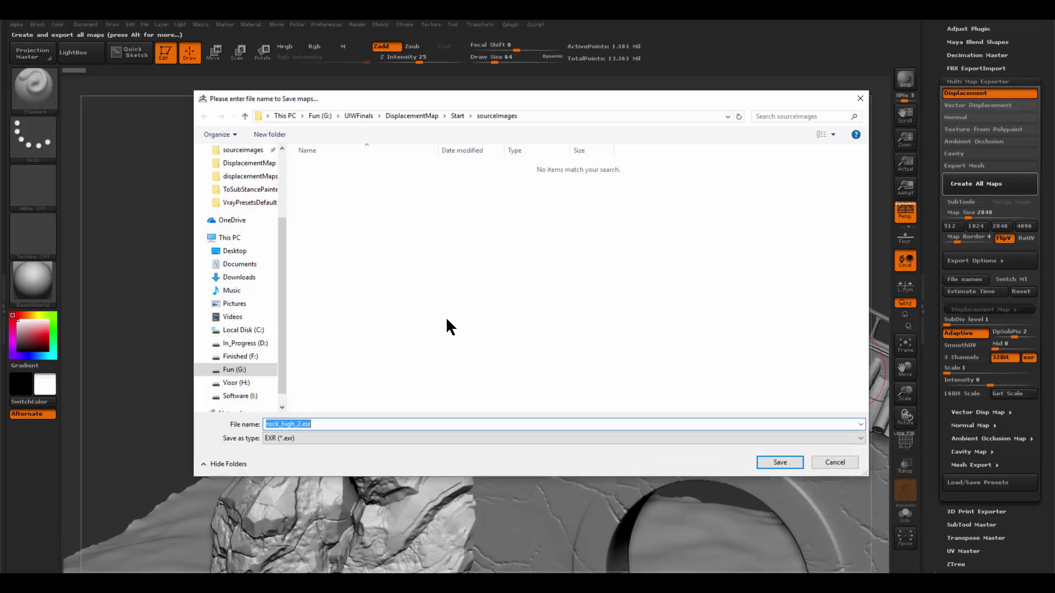
left_click(779, 462)
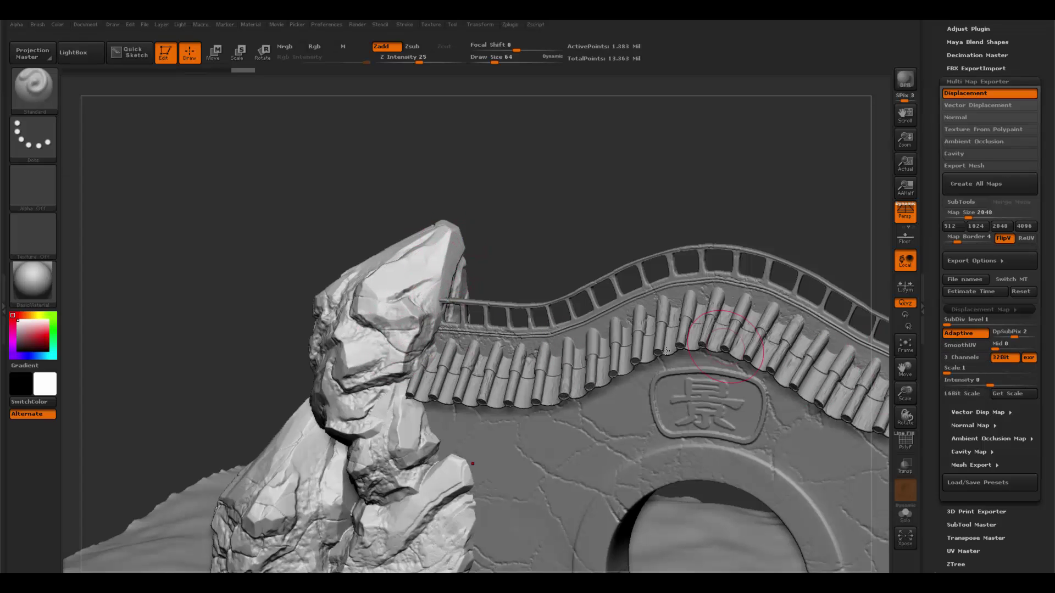
Switch to Maya and apply a single VRayDisplacement node to rock_door_right_geo_low.
key("super")
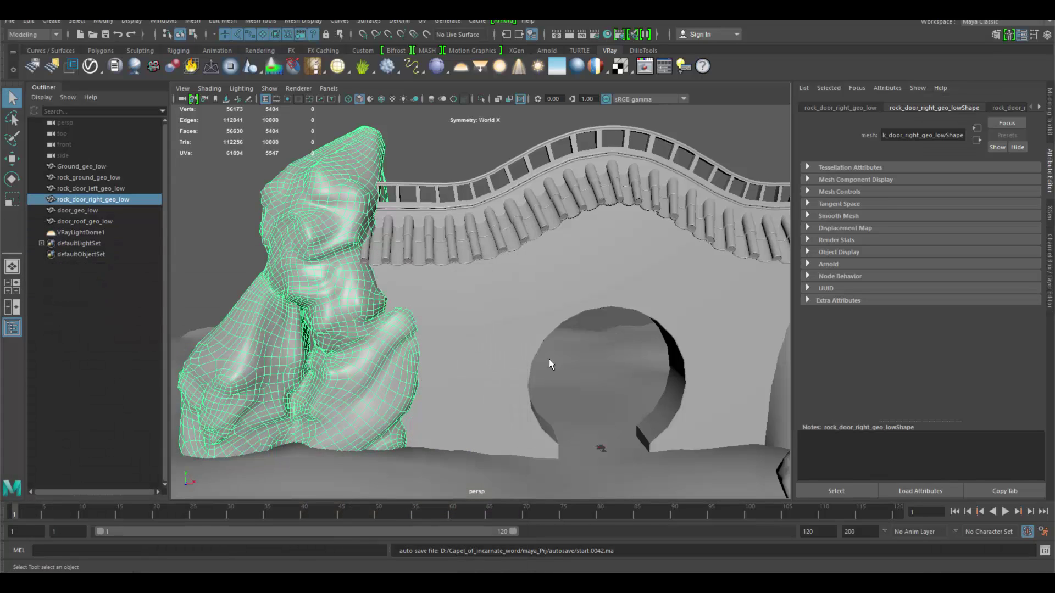
middle_click_drag(563, 381, 665, 379, "alt")
scroll(618, 347, "up", 1)
left_click(593, 178)
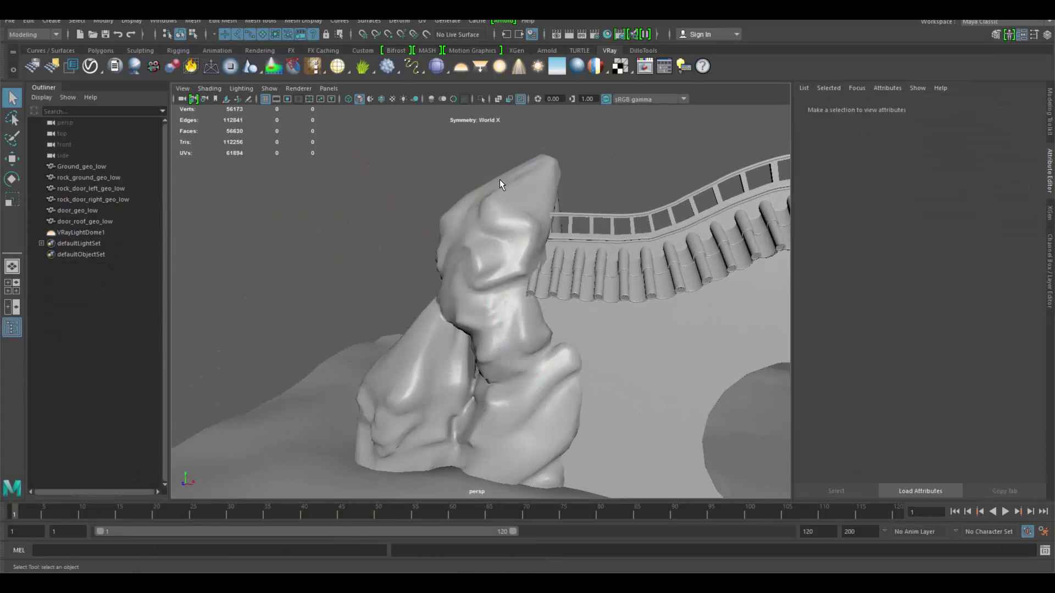
left_click(525, 169)
left_click_drag(498, 209, 436, 185, "alt")
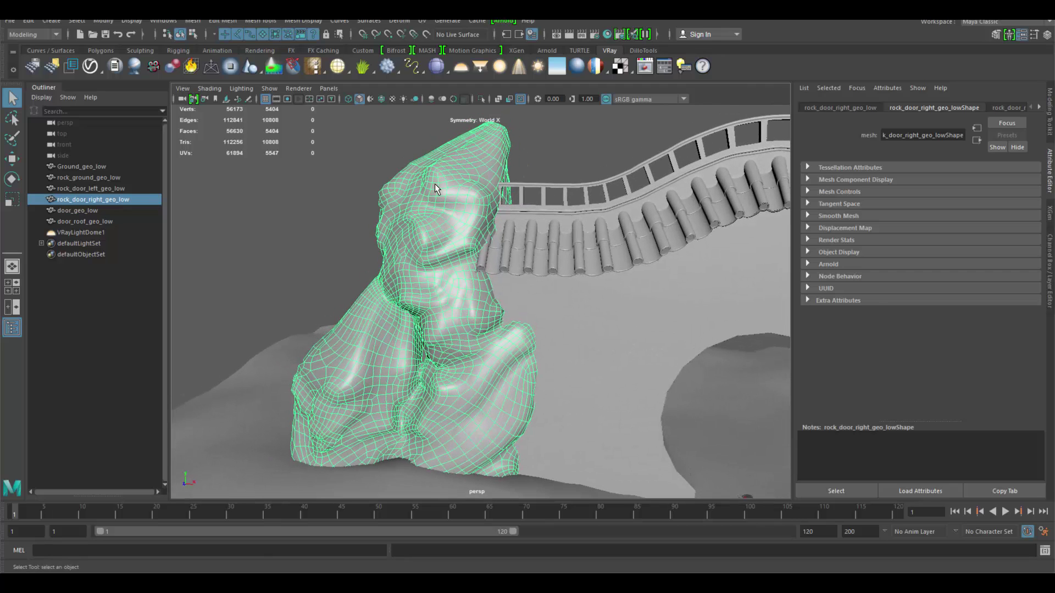
left_click(50, 21)
mouse_move(155, 266)
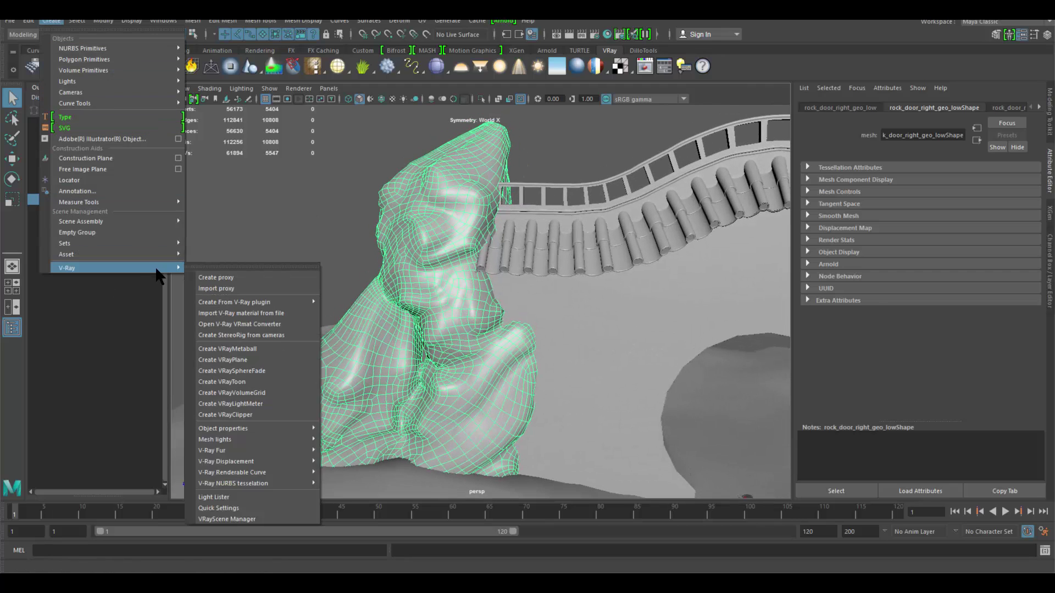
mouse_move(298, 459)
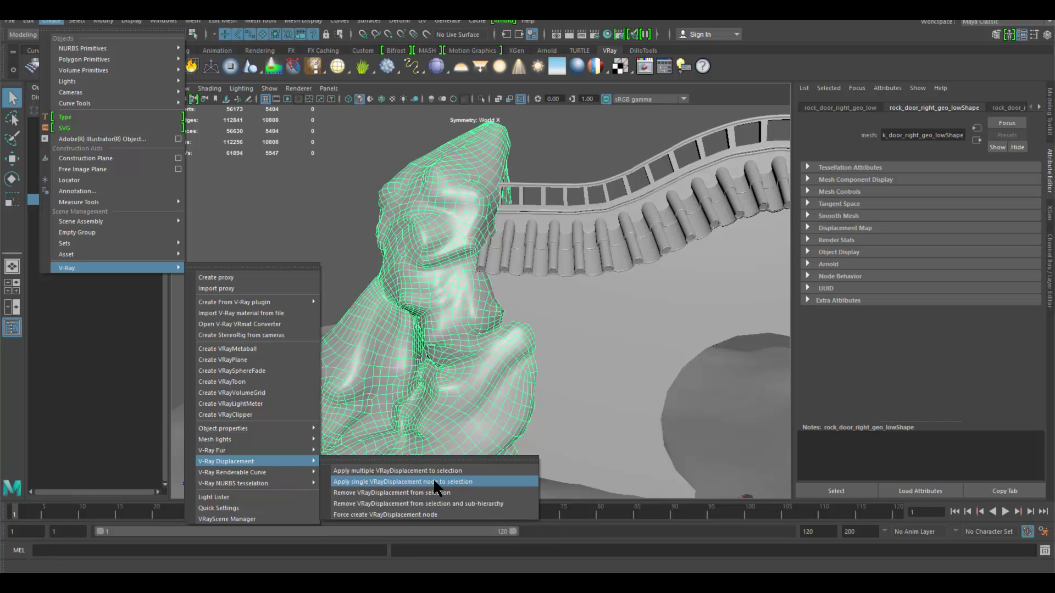
left_click(470, 482)
Rename the new displacement node as vrayDisplacement_rock_right.
left_click_drag(499, 432, 488, 314, "alt")
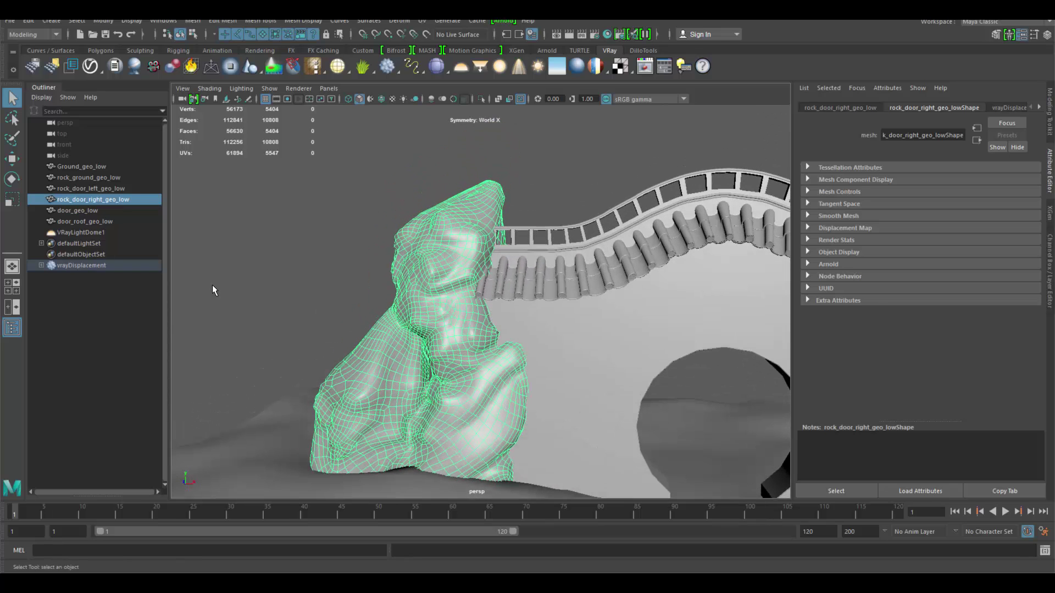
left_click(77, 266)
double_click(116, 266)
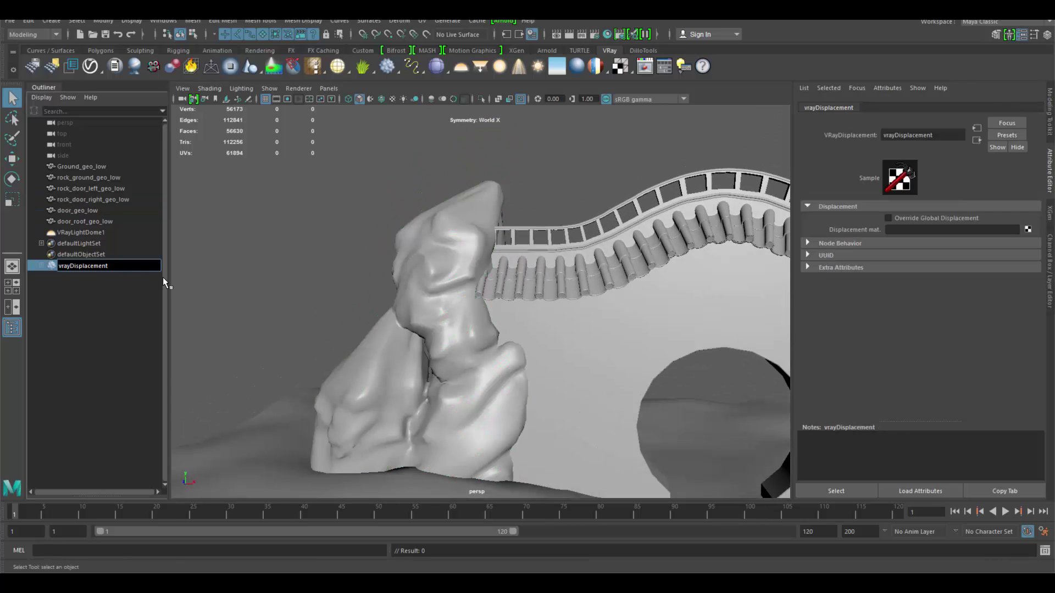
key("End")
type("_")
type("right")
key("BackSpace")
key("BackSpace")
key("BackSpace")
key("BackSpace")
type("ock_right")
key("Return")
Assign a File texture to the displacement material of vrayDisplacement_rock_right.
middle_click_drag(526, 352, 477, 324, "alt")
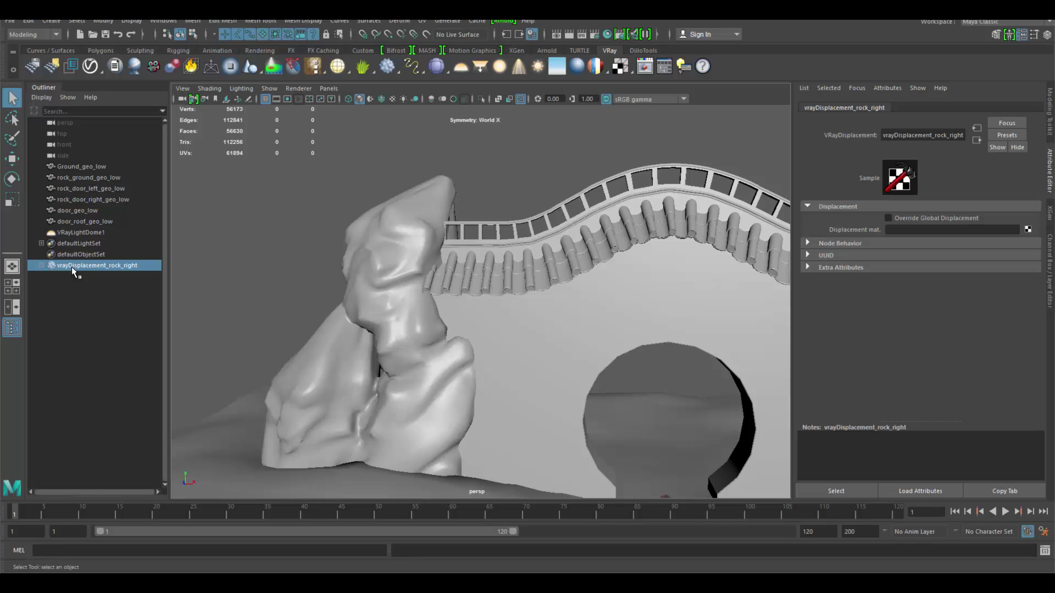
left_click(1029, 229)
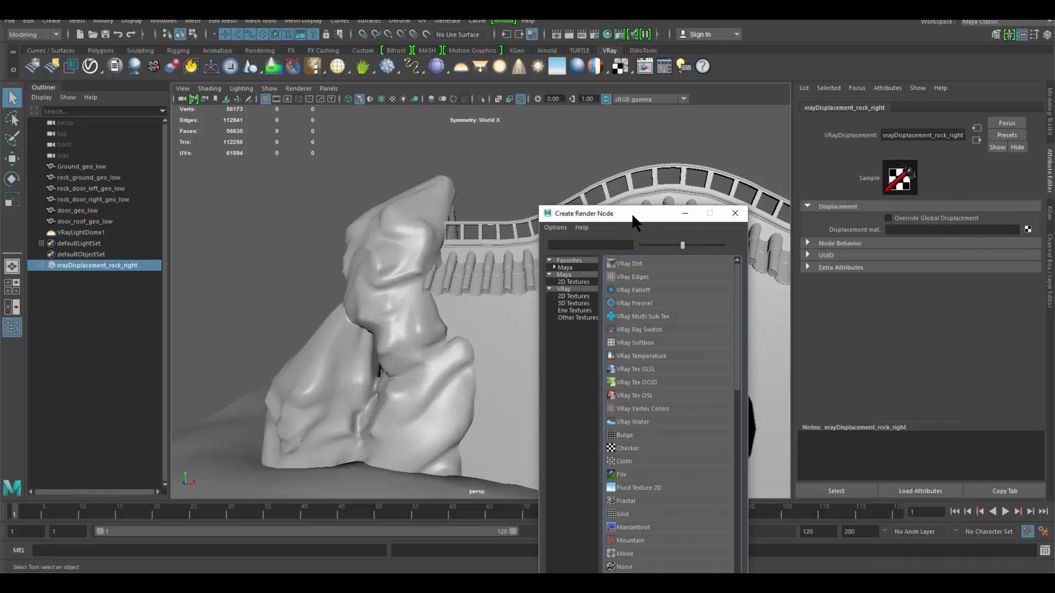
left_click(578, 411)
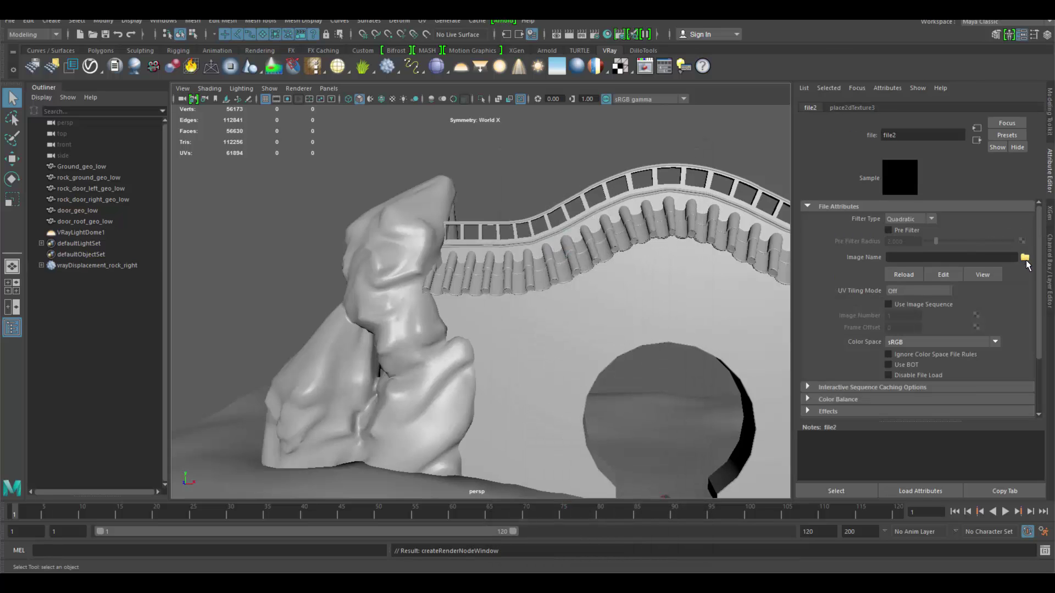
Load rock_high_2-DM2048_u0_v0.exr from G:\UIWFinals\DisplacementMap\Start\sourceImages as the file texture's image.
left_click(1024, 258)
left_click_drag(286, 34, 420, 107)
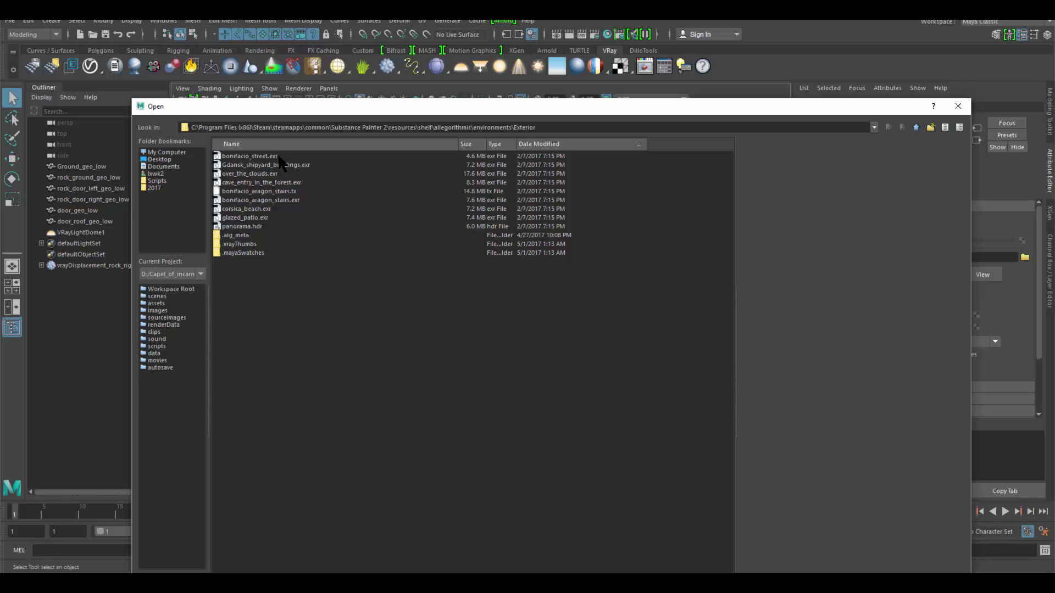
left_click(175, 153)
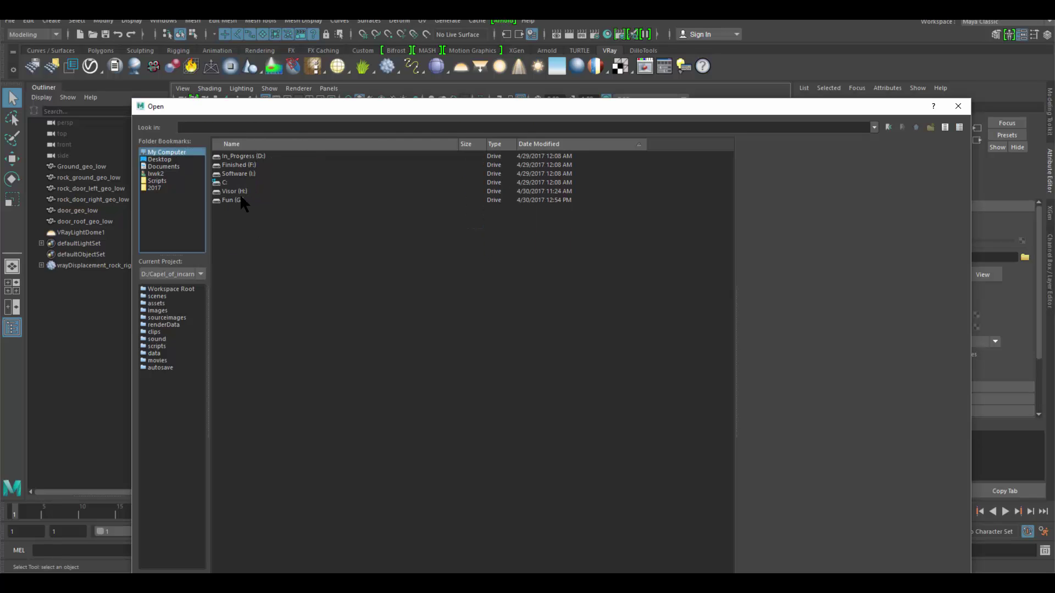
double_click(235, 199)
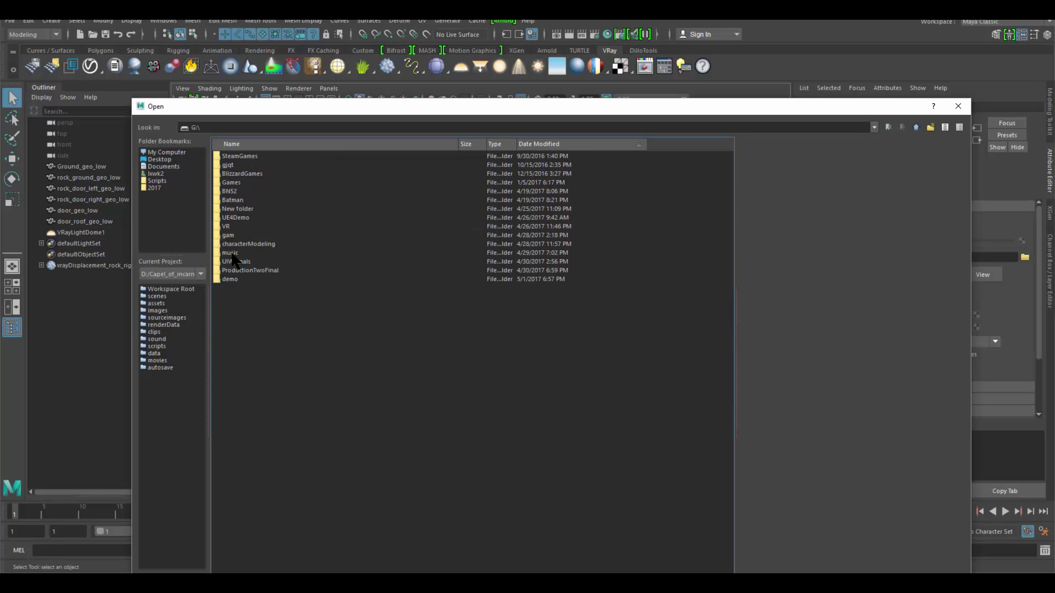
left_click(242, 262)
double_click(240, 262)
double_click(251, 157)
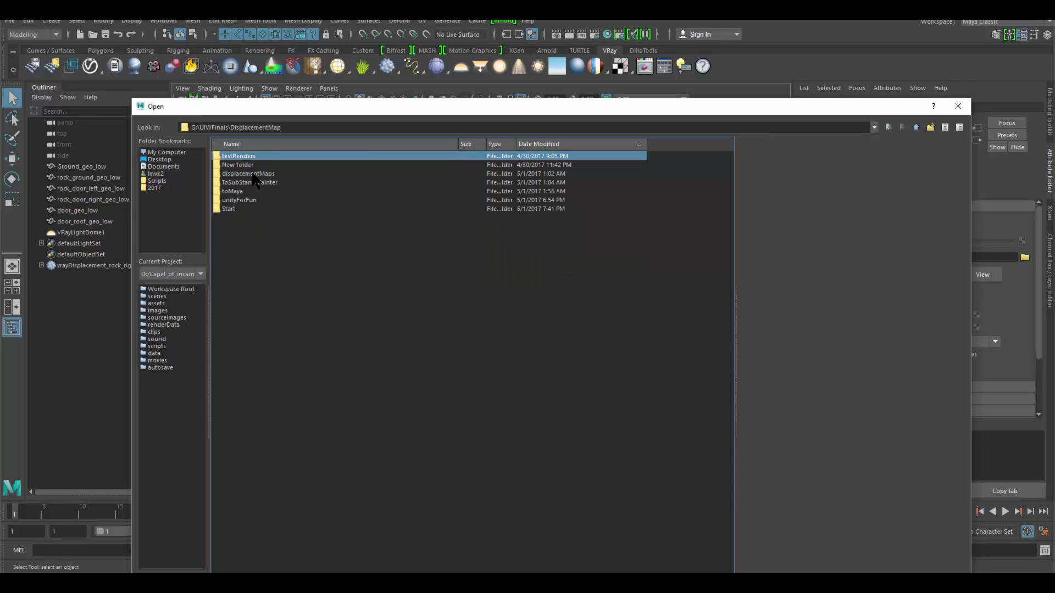
left_click(241, 211)
double_click(242, 211)
double_click(252, 158)
left_click(272, 159)
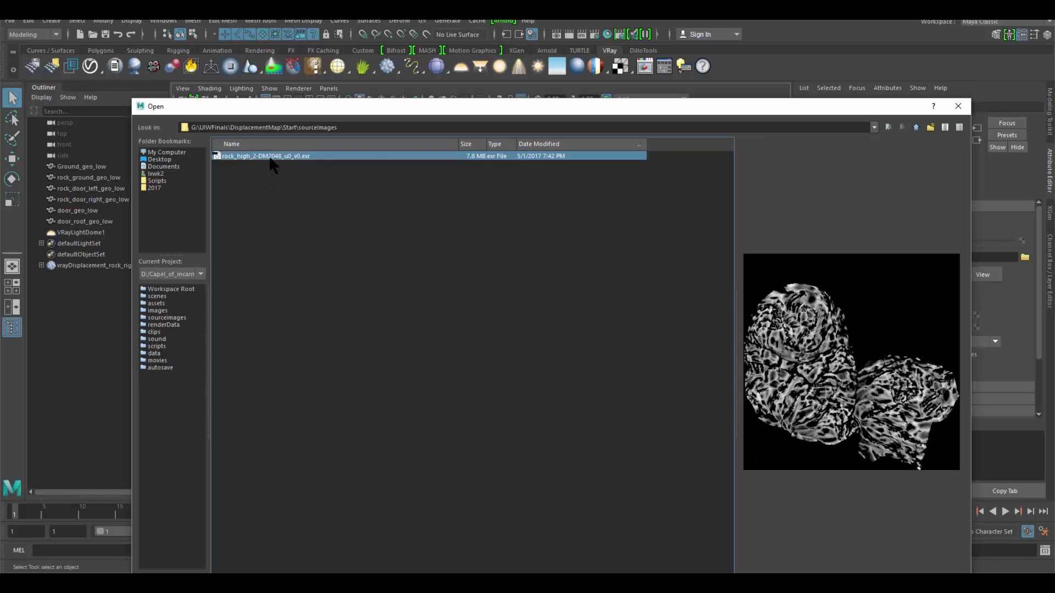
left_click_drag(527, 113, 442, 47)
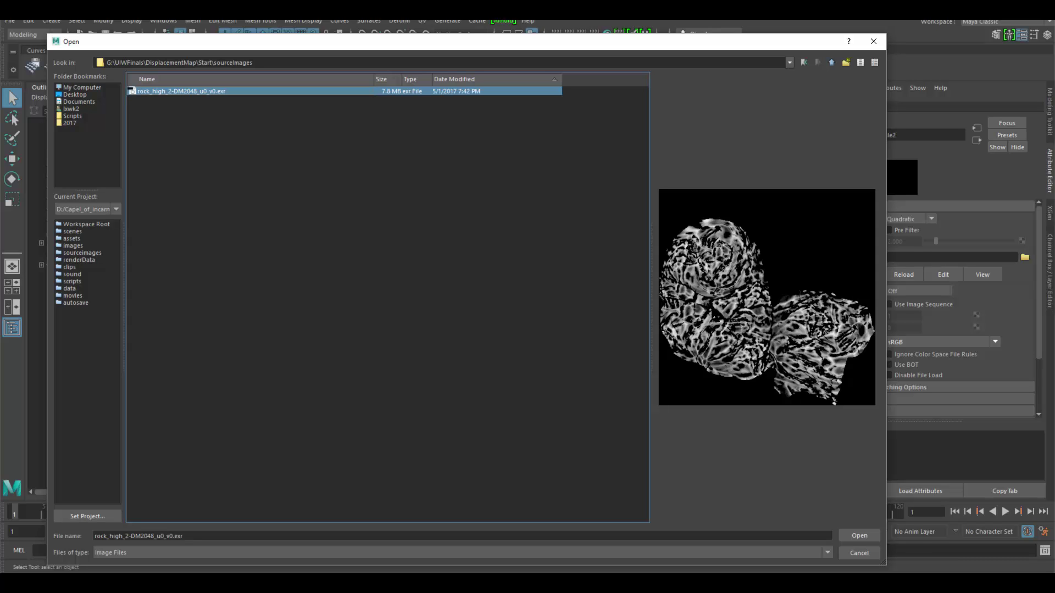
left_click(859, 536)
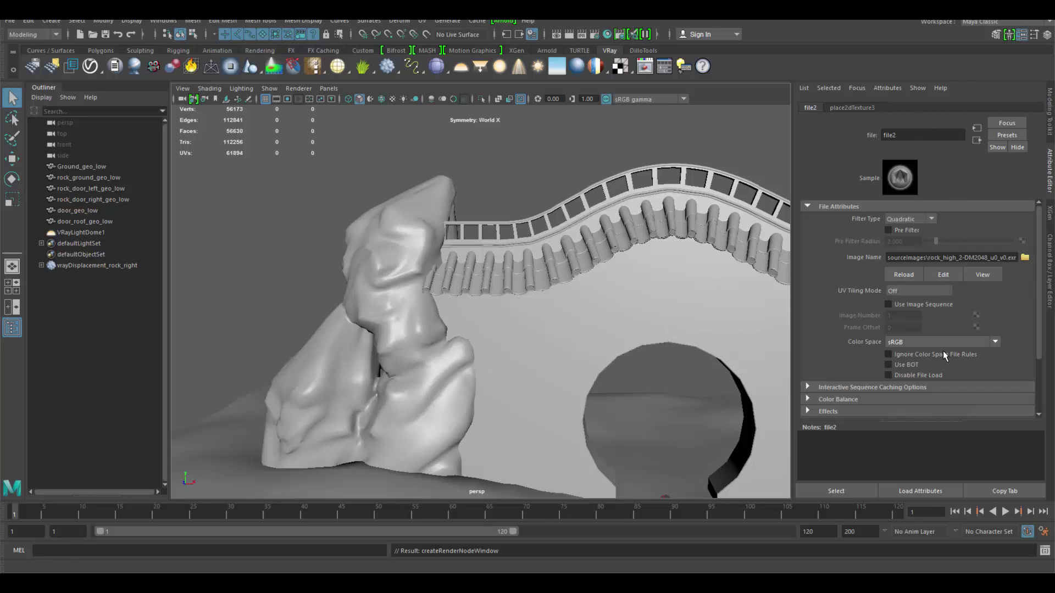
Add the V-Ray Allow negative colors attribute to the displacement file texture.
left_click(889, 88)
mouse_move(912, 132)
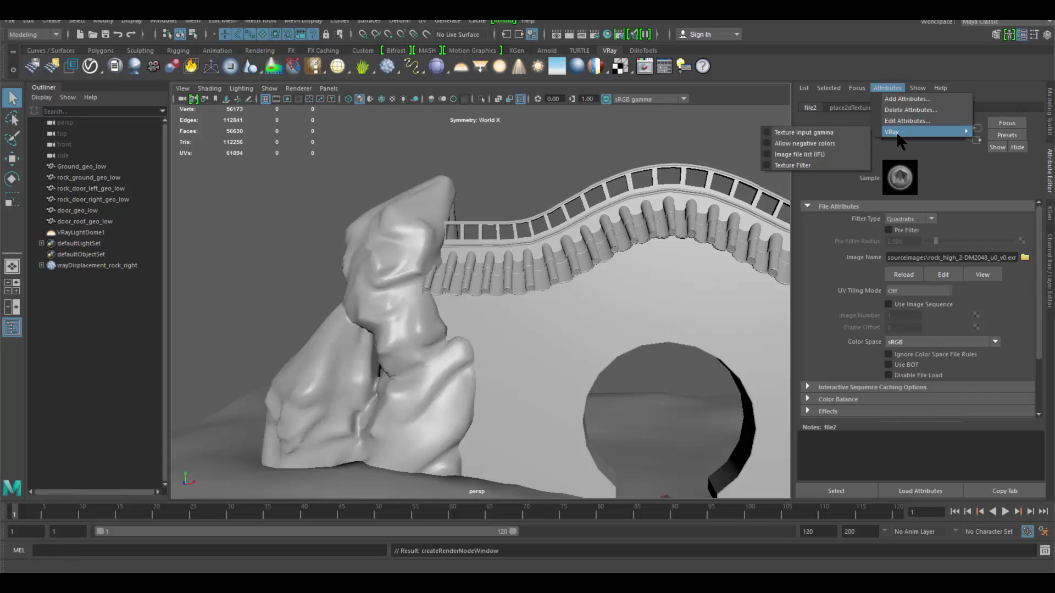
left_click(816, 145)
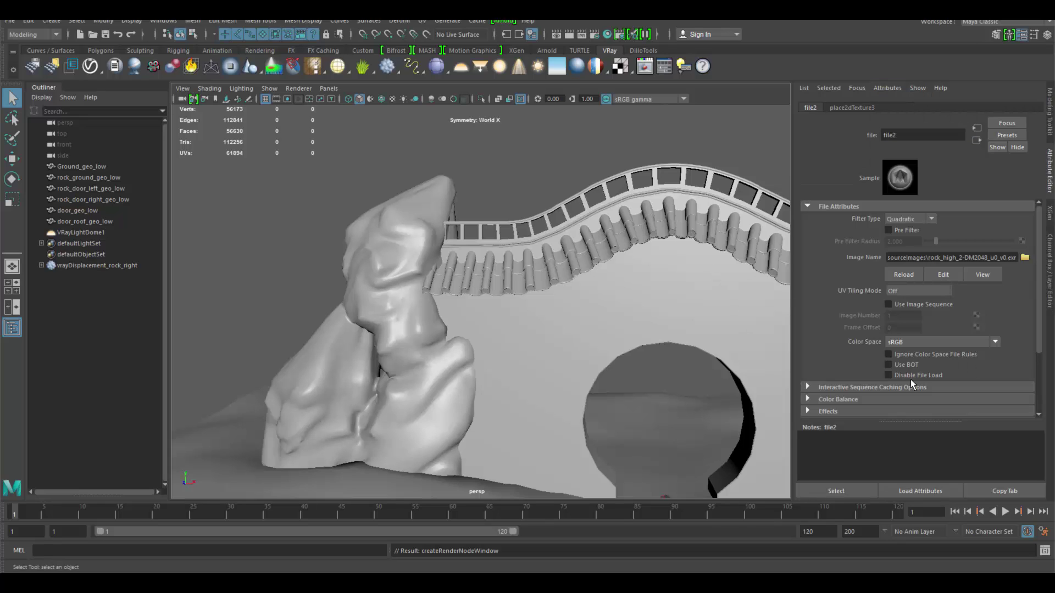
Render the perspective viewport with V-Ray IPR and examine the displaced rock beside the gate from close up.
middle_click_drag(448, 349, 461, 344, "alt")
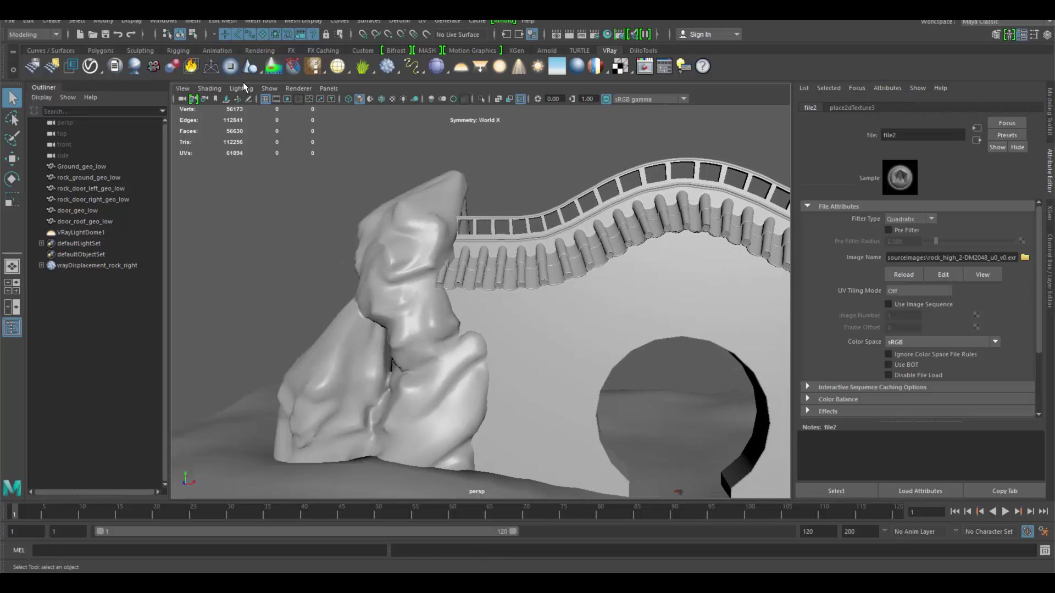
left_click(297, 86)
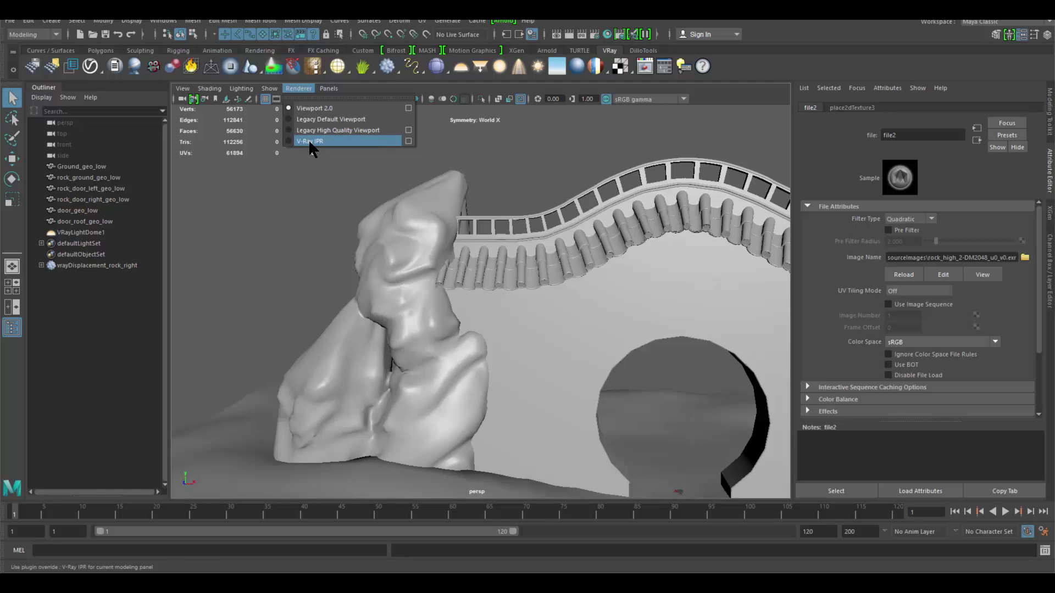
left_click(308, 140)
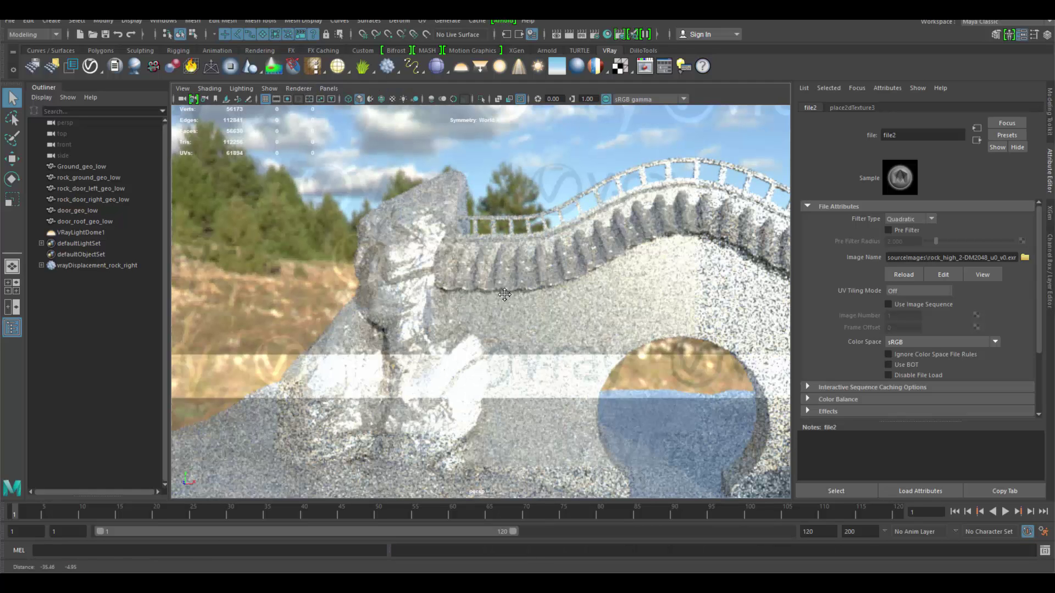
right_click_drag(435, 294, 584, 344, "alt")
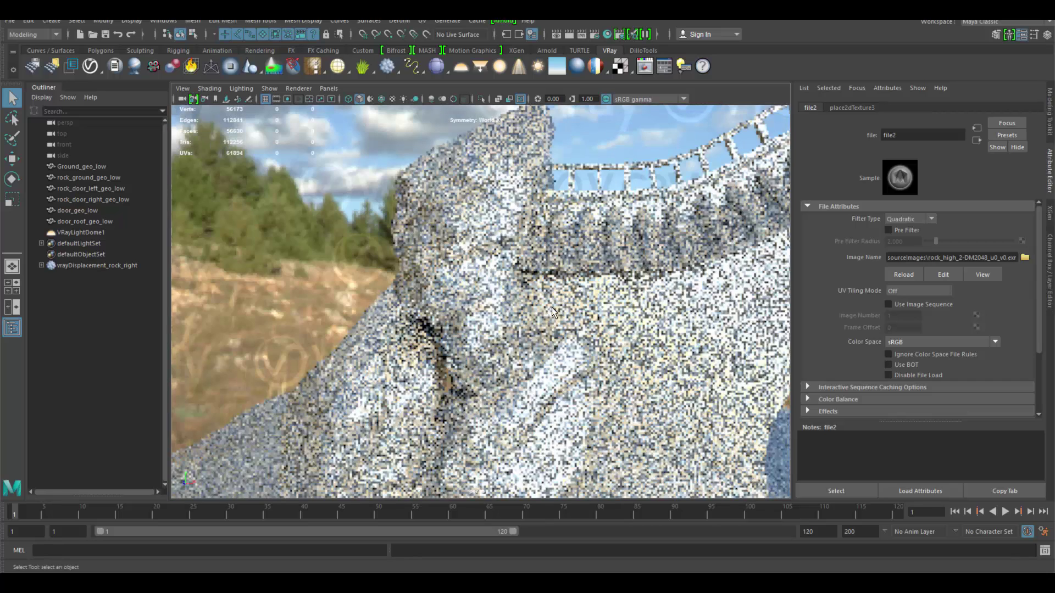
Set the Specular Color of the right rock's Blinn material, rock_door_right_mtl, to black.
left_click(399, 292)
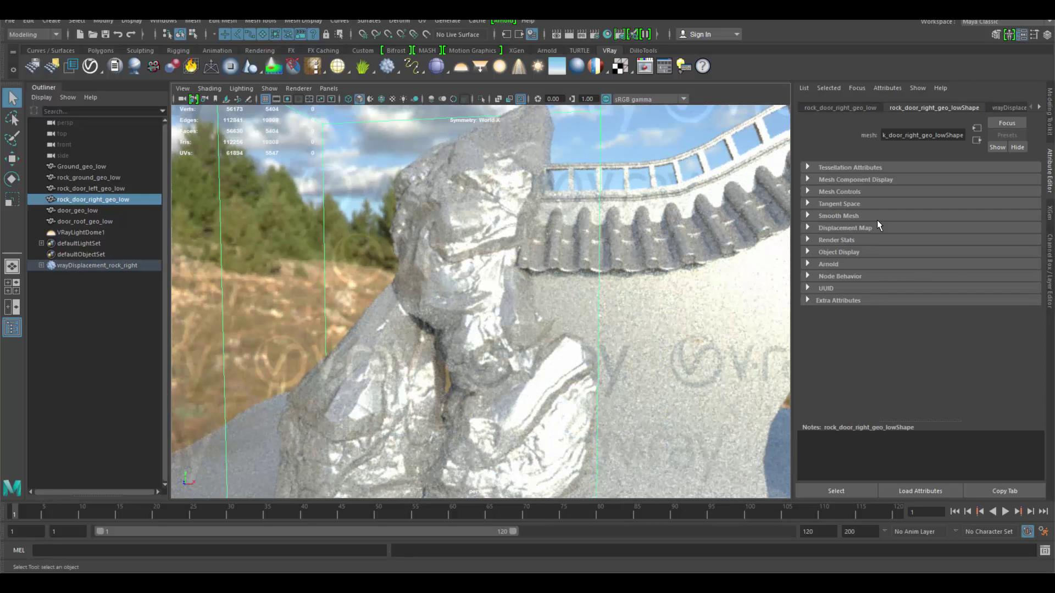
left_click(1038, 108)
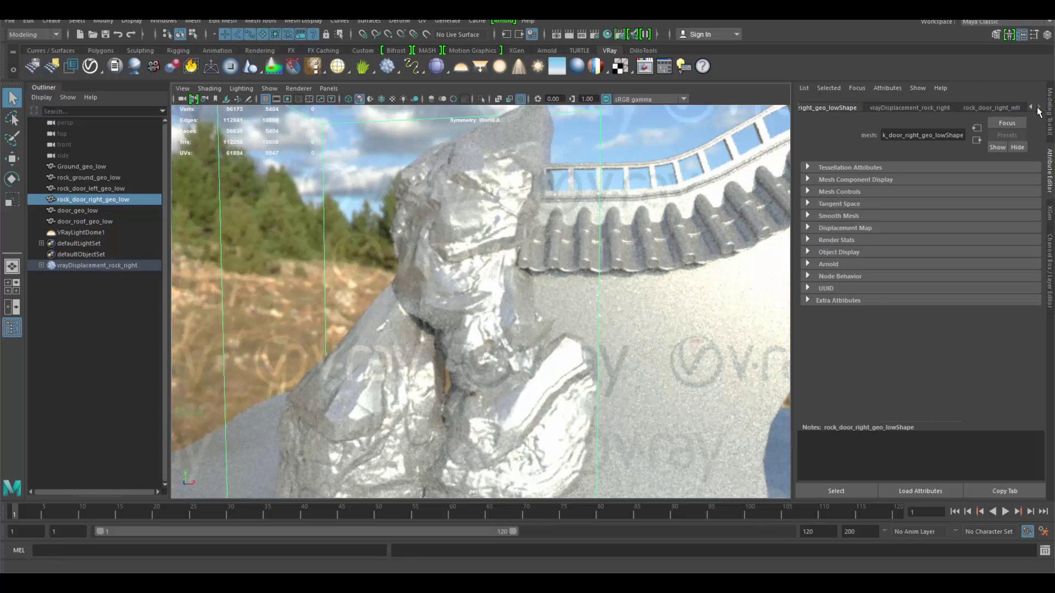
left_click(1001, 109)
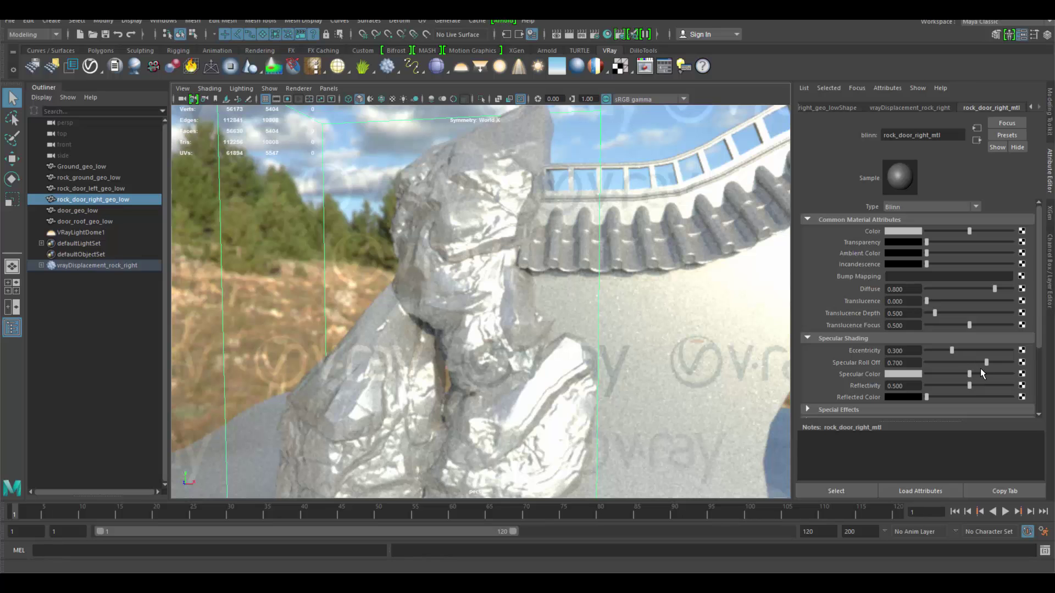
left_click_drag(916, 392, 843, 415)
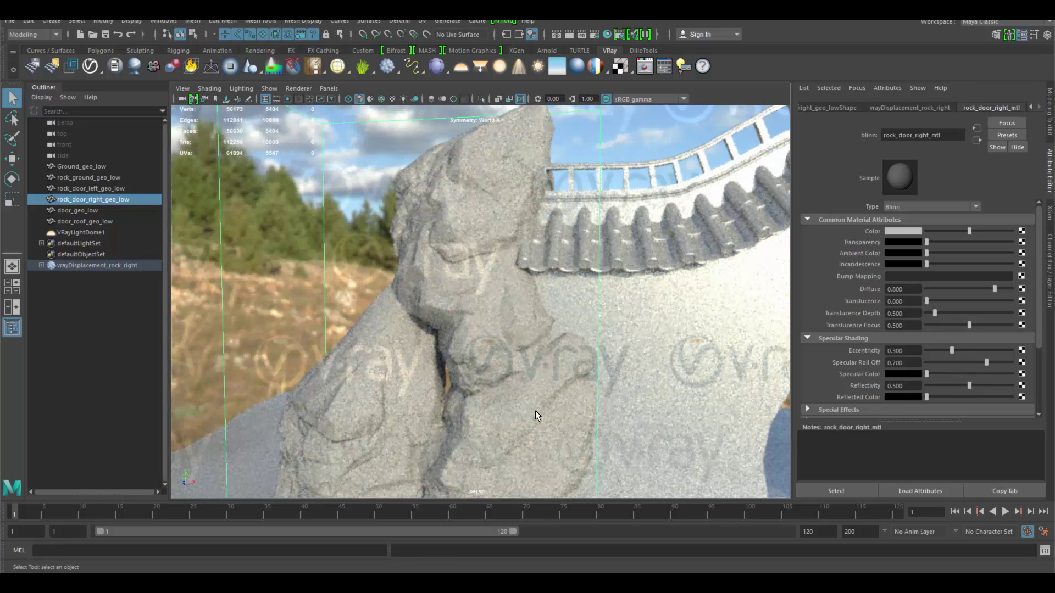
Examine the right rock's displaced surface from close up and select the vrayDisplacement_rock_right node.
key("f")
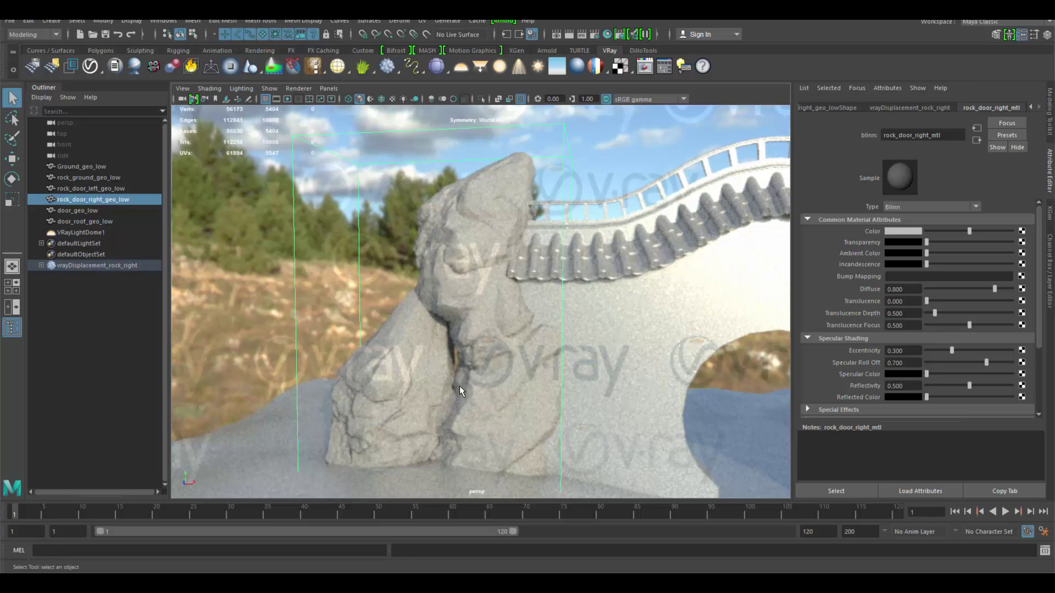
right_click_drag(434, 369, 528, 355, "alt")
middle_click_drag(527, 354, 573, 401, "alt")
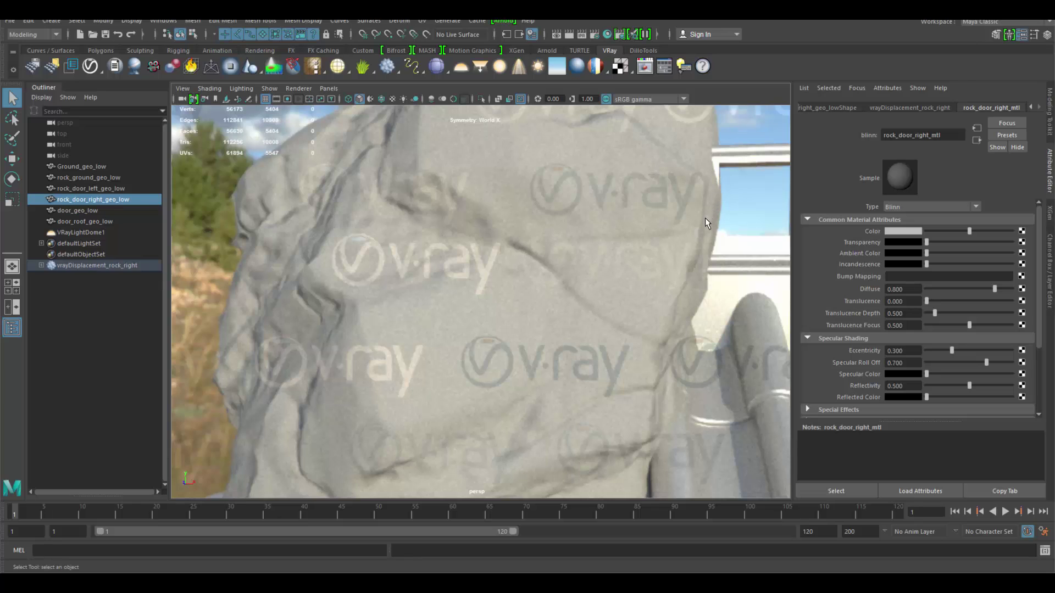
left_click(91, 266)
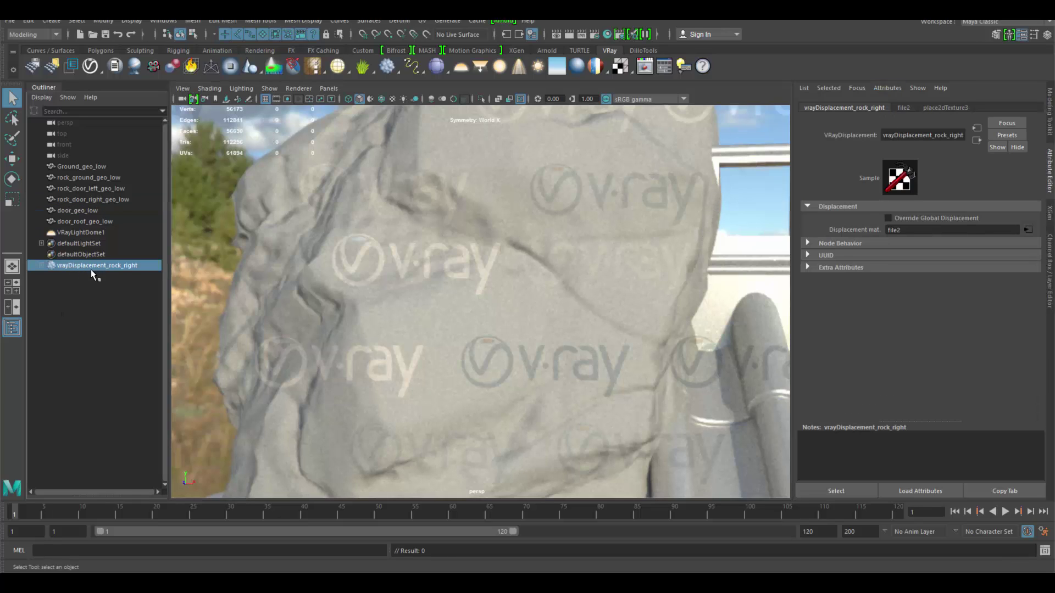
left_click(51, 20)
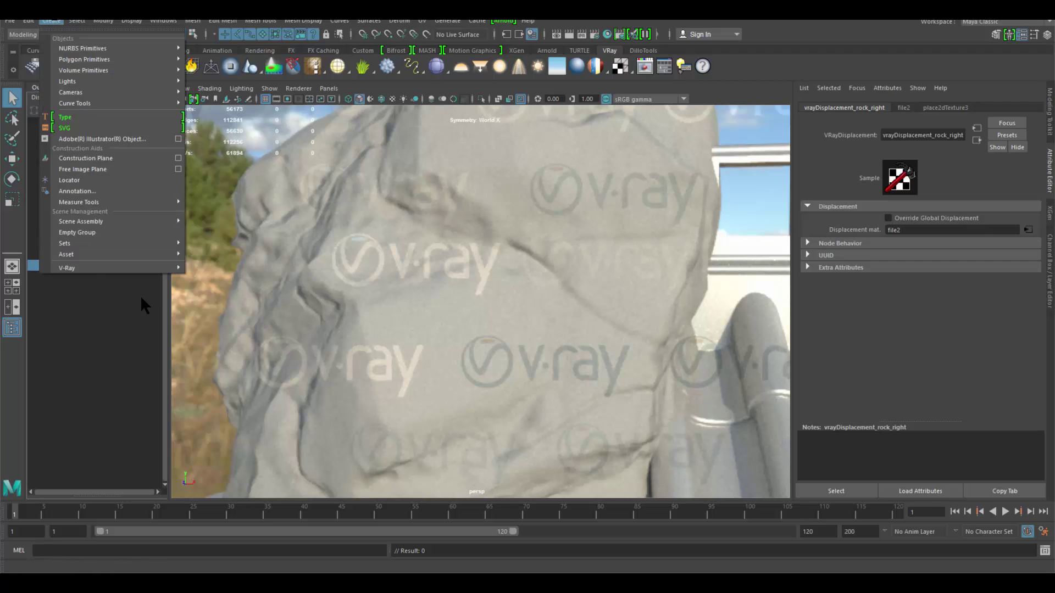
mouse_move(169, 266)
mouse_move(315, 459)
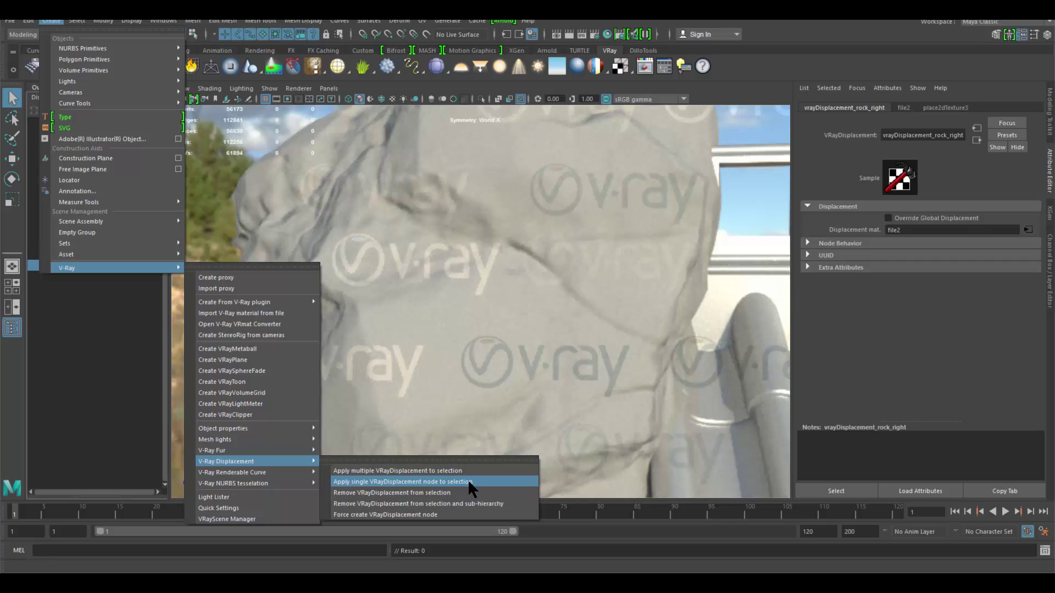
left_click(483, 480)
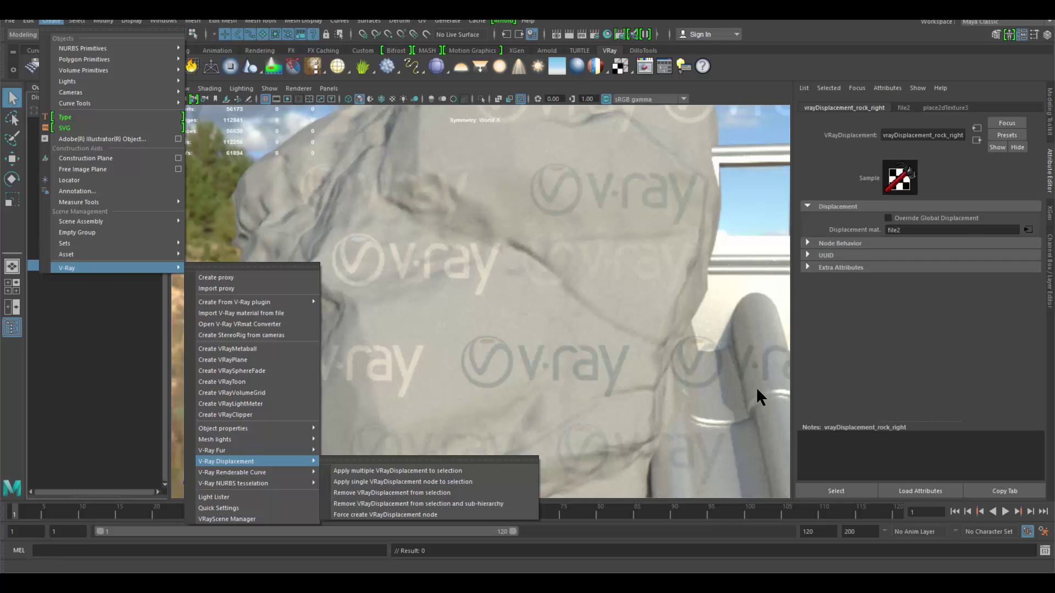
Add the V-Ray Displacement control attributes to vrayDisplacement_rock_right and expand its extra V-Ray attributes.
left_click(888, 88)
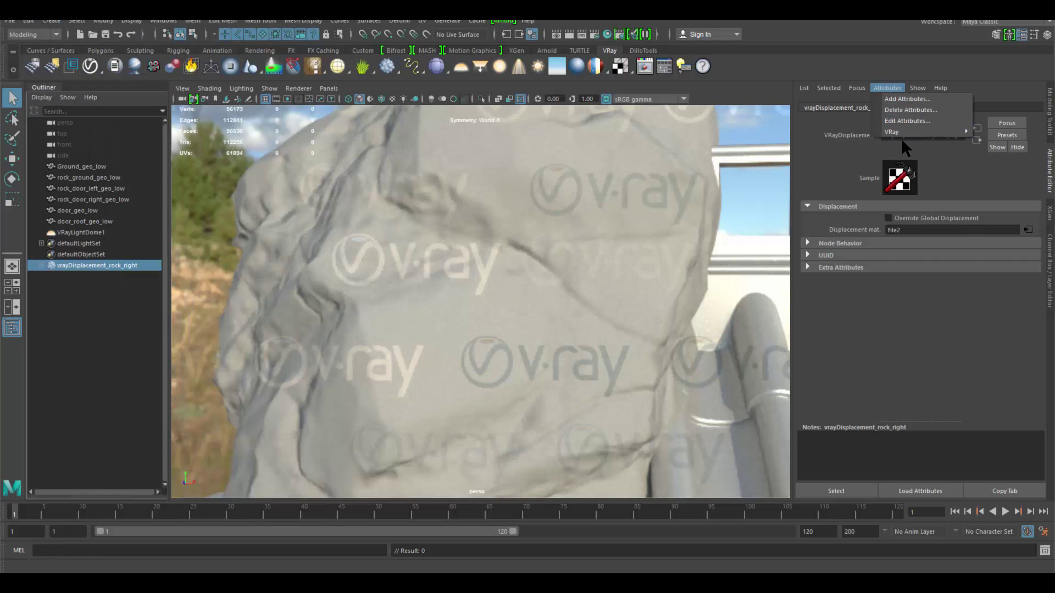
mouse_move(905, 132)
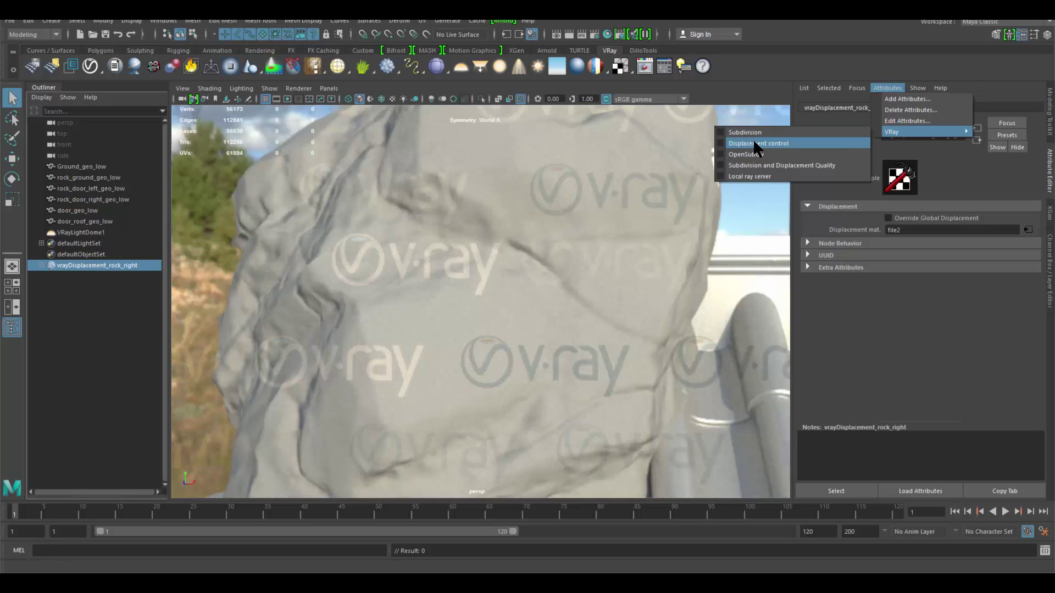
left_click(734, 140)
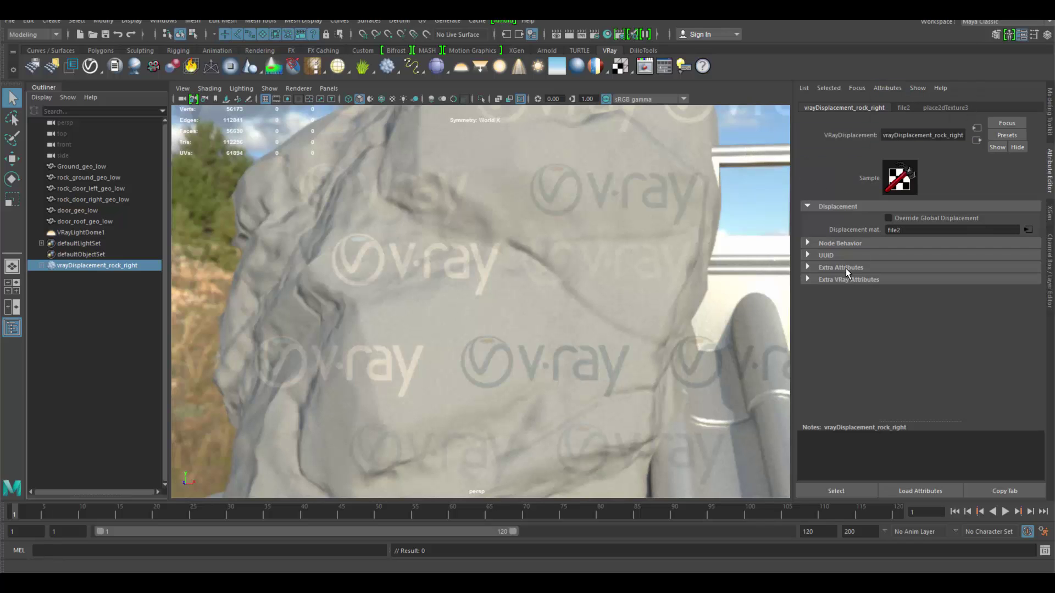
left_click(833, 280)
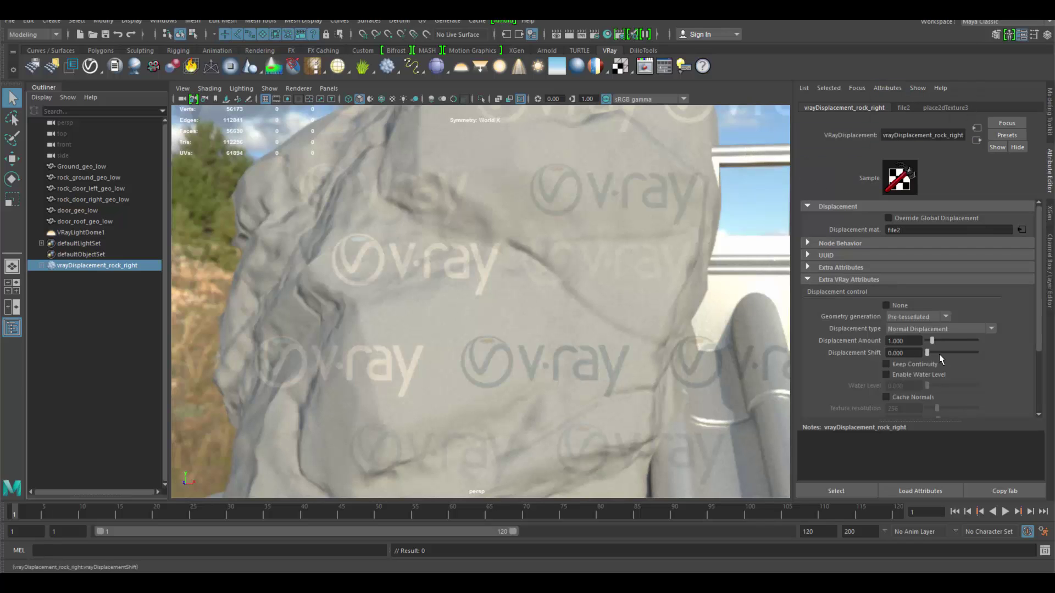
Try a Displacement Amount of 2 on the right rock and set it back to 1.
double_click(901, 341)
type("2")
key("Return")
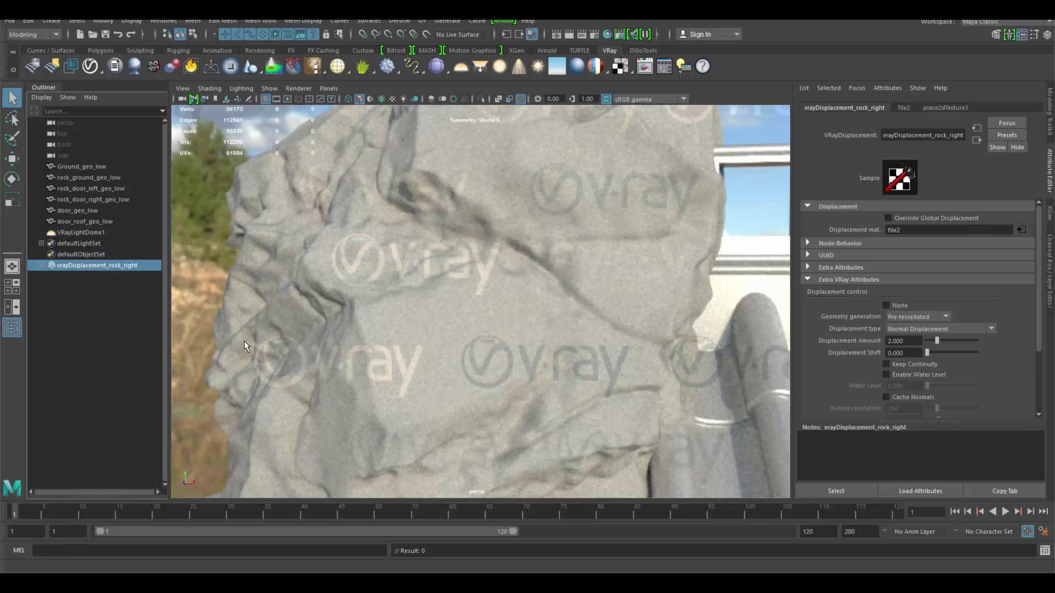
double_click(912, 341)
type("1")
key("Return")
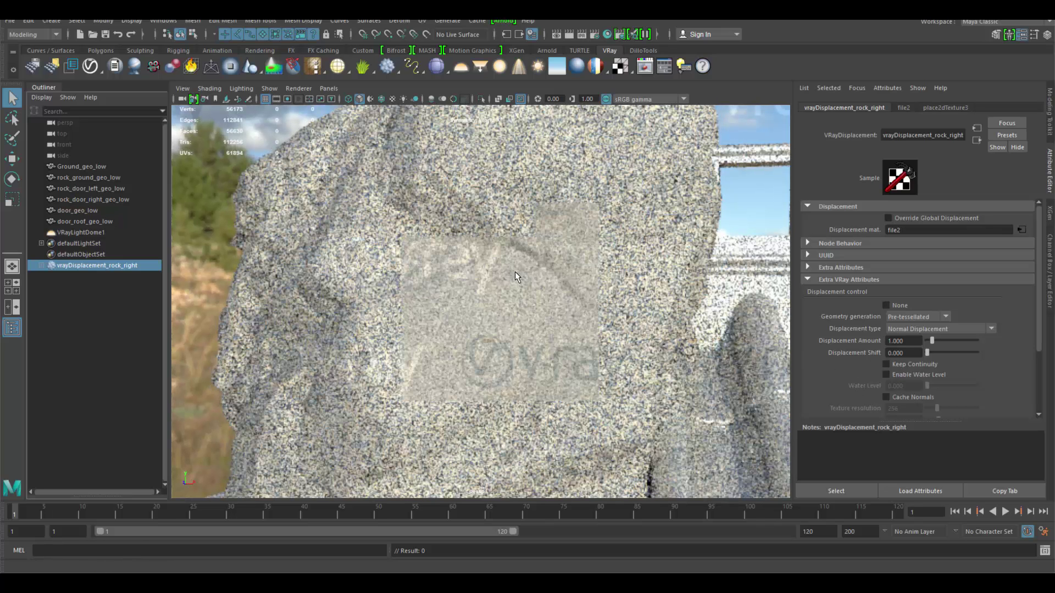
Try a Displacement Shift of 19 on vrayDisplacement_rock_right and examine the rendered rock.
double_click(917, 352)
right_click_drag(630, 356, 538, 325, "alt")
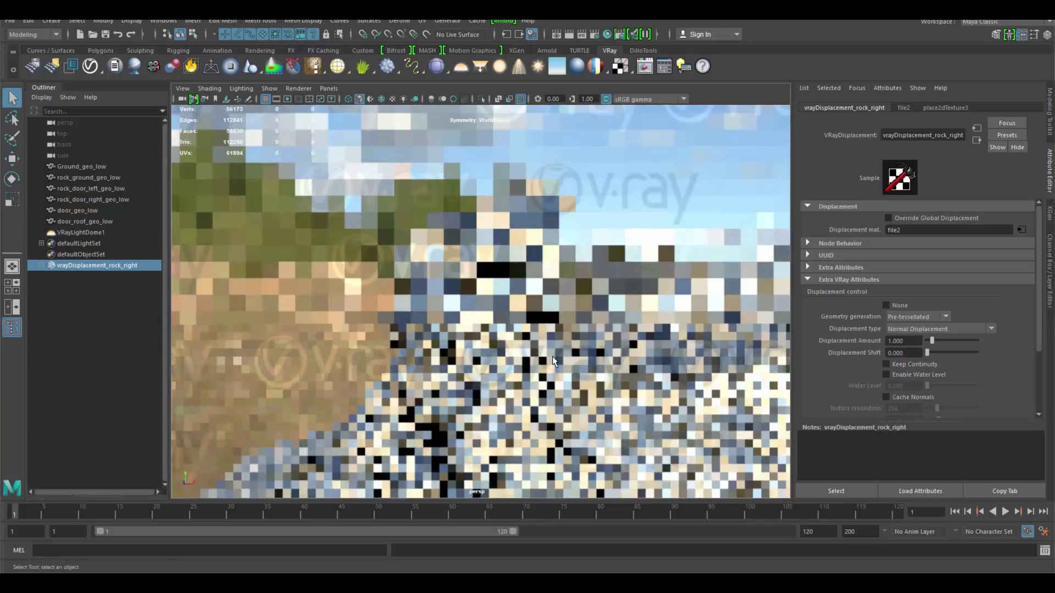
left_click_drag(917, 354, 799, 377)
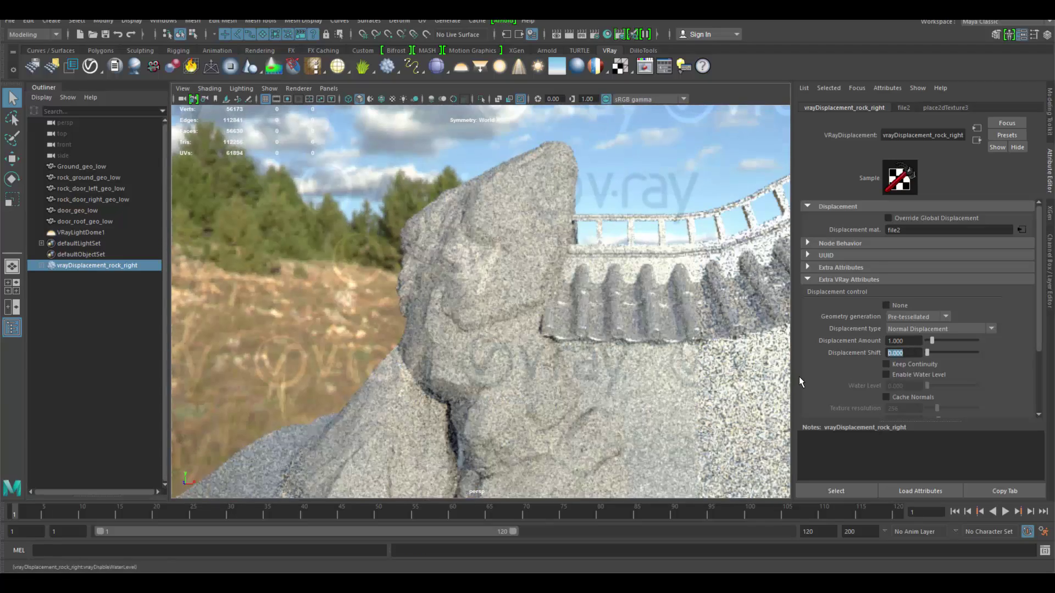
type("19")
key("Return")
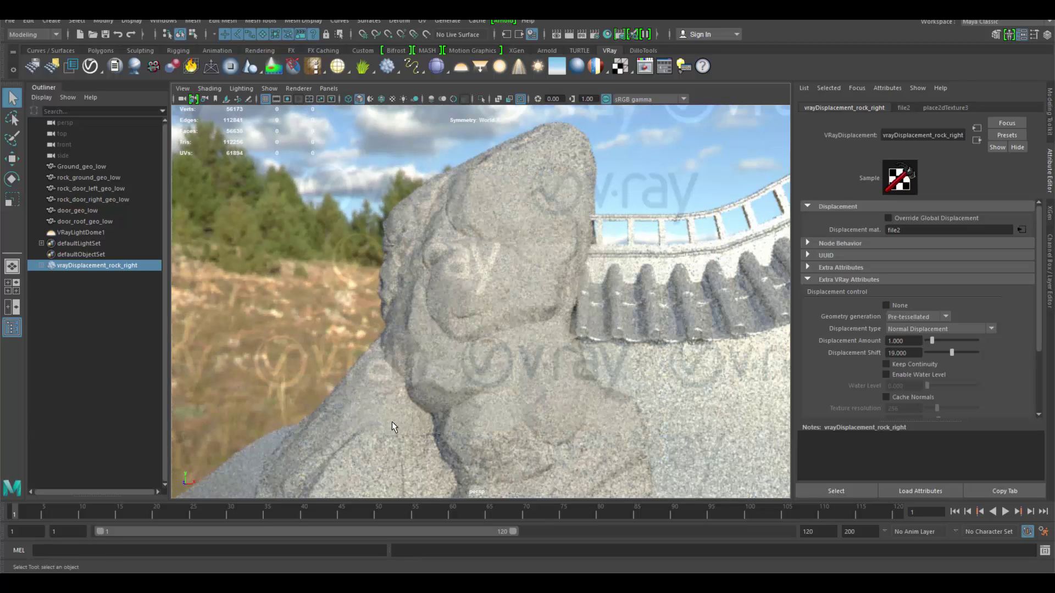
middle_click_drag(391, 420, 367, 421, "alt")
scroll(481, 269, "up", 2)
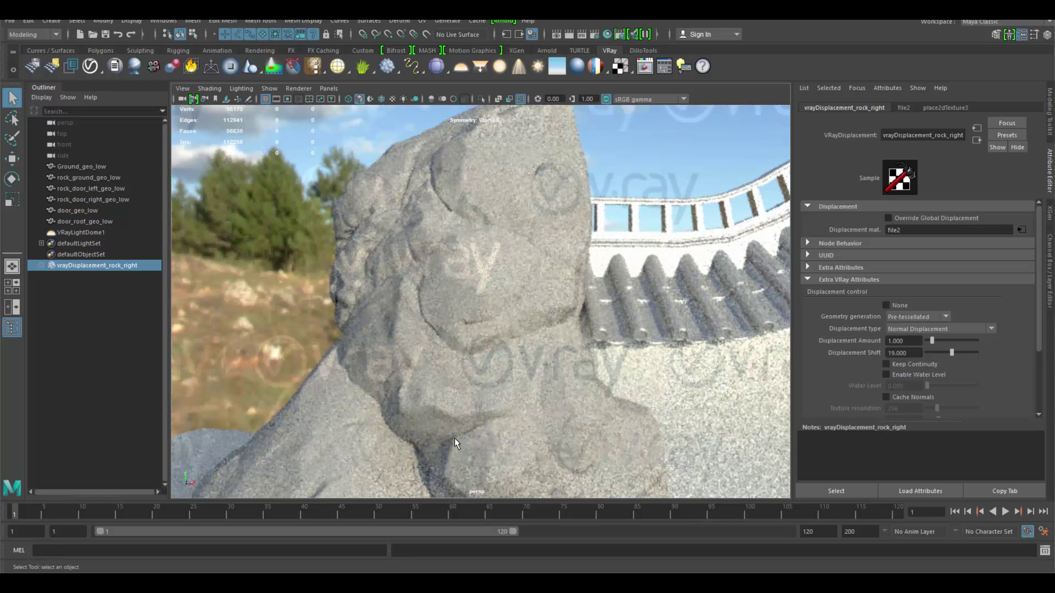
left_click_drag(476, 424, 433, 387, "alt")
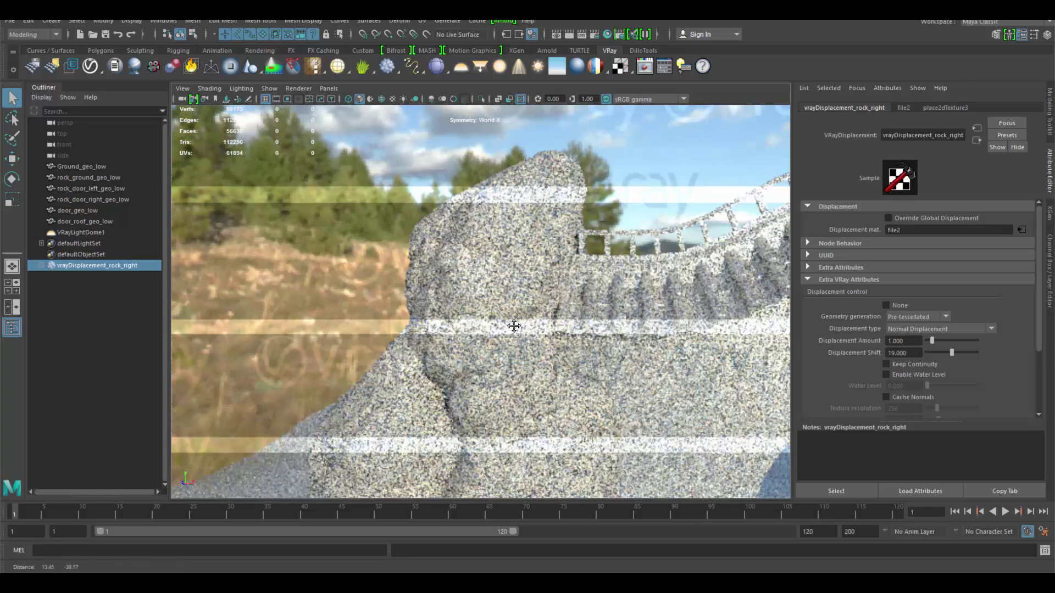
Set the Displacement Shift of vrayDisplacement_rock_right back to 0.
left_click(901, 353)
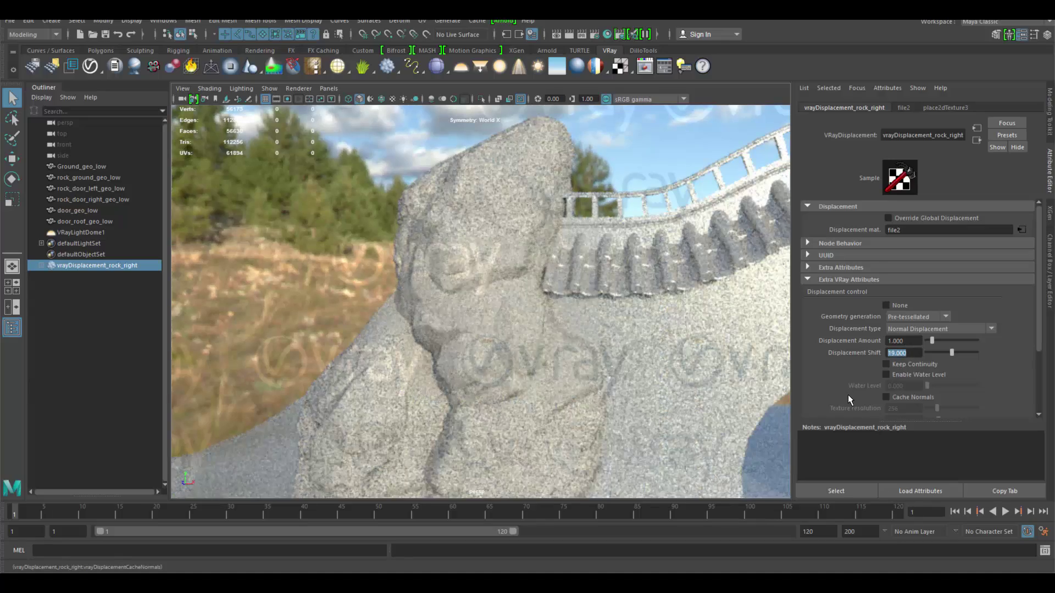
type("0")
key("Return")
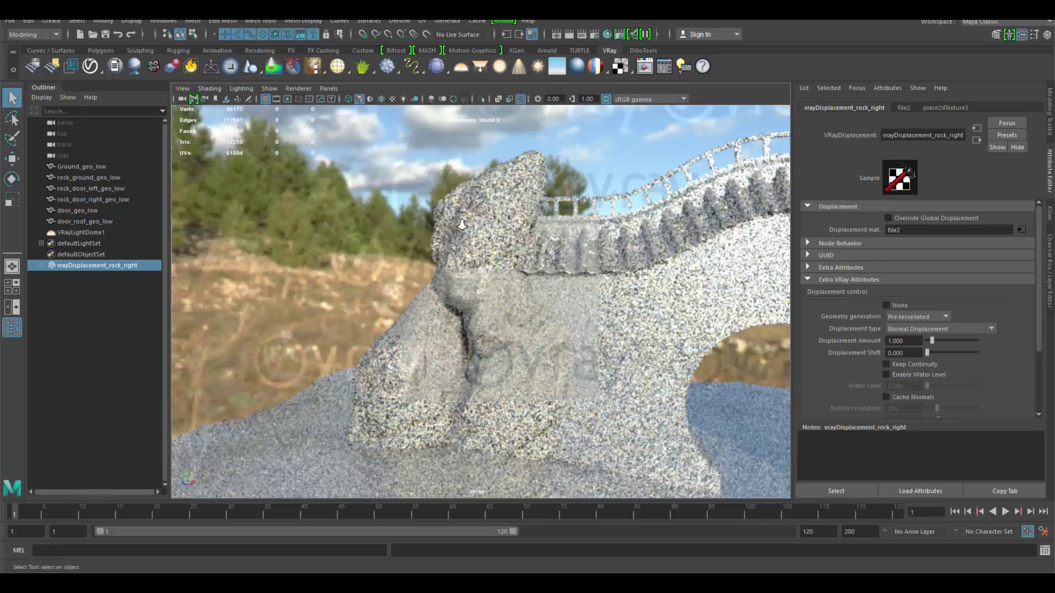
Add the V-Ray Subdivision and Displacement Quality attributes to vrayDisplacement_rock_right and bring them into view.
right_click_drag(471, 283, 586, 278, "alt")
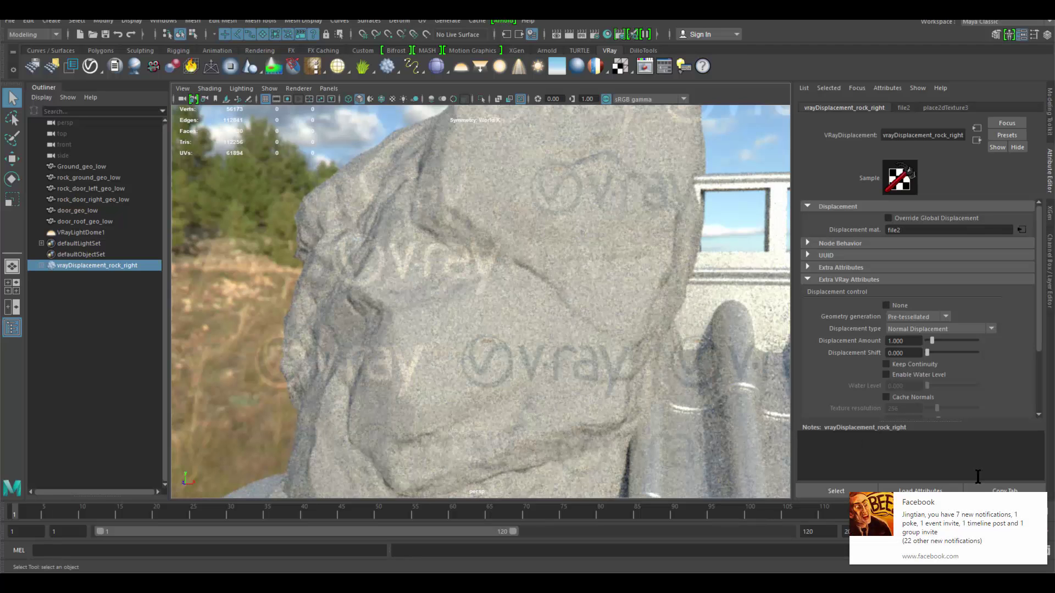
left_click(886, 88)
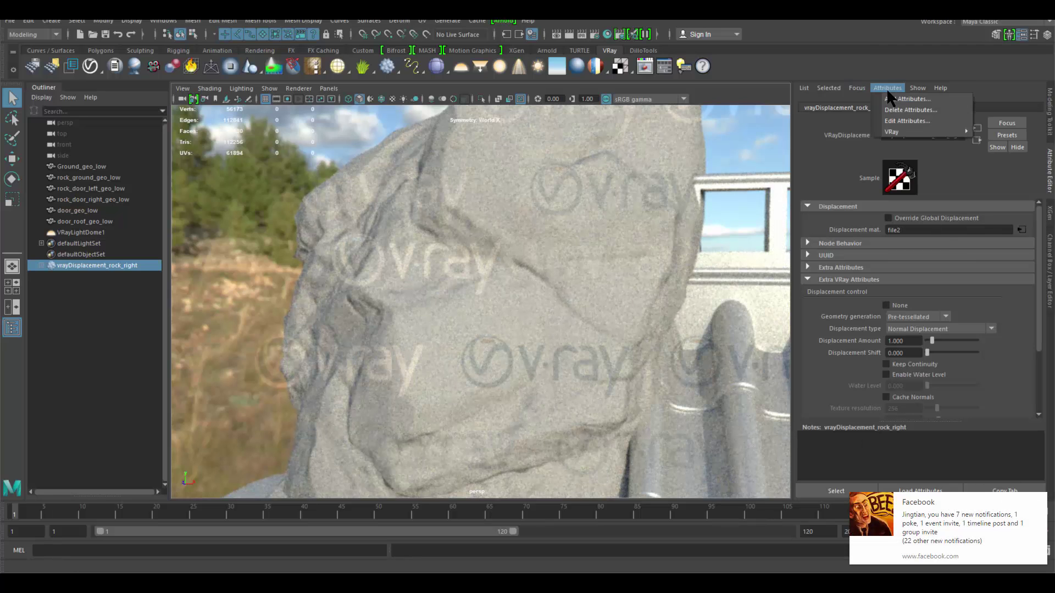
mouse_move(898, 129)
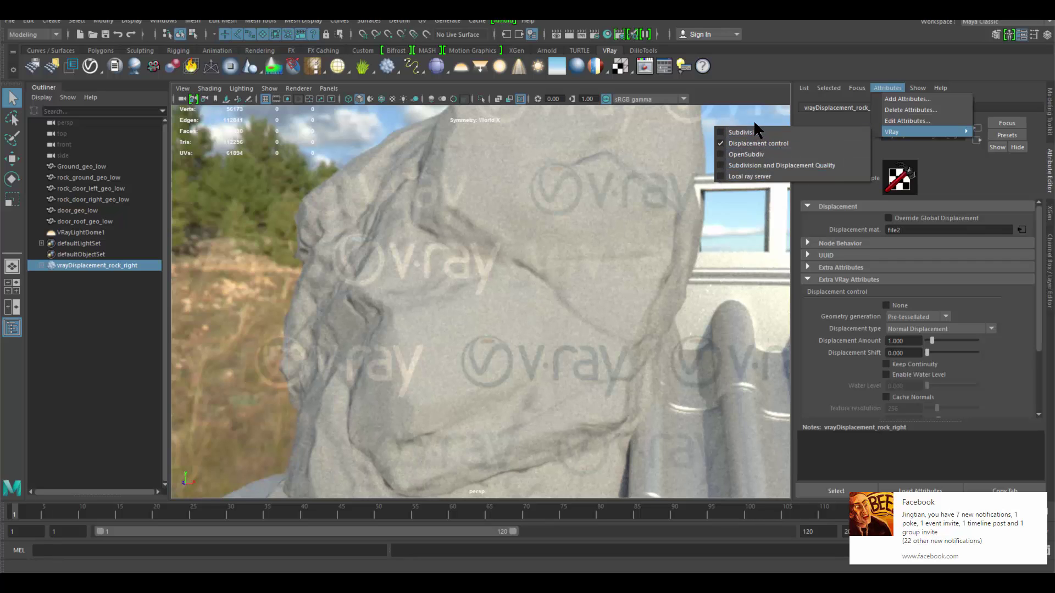
left_click(782, 167)
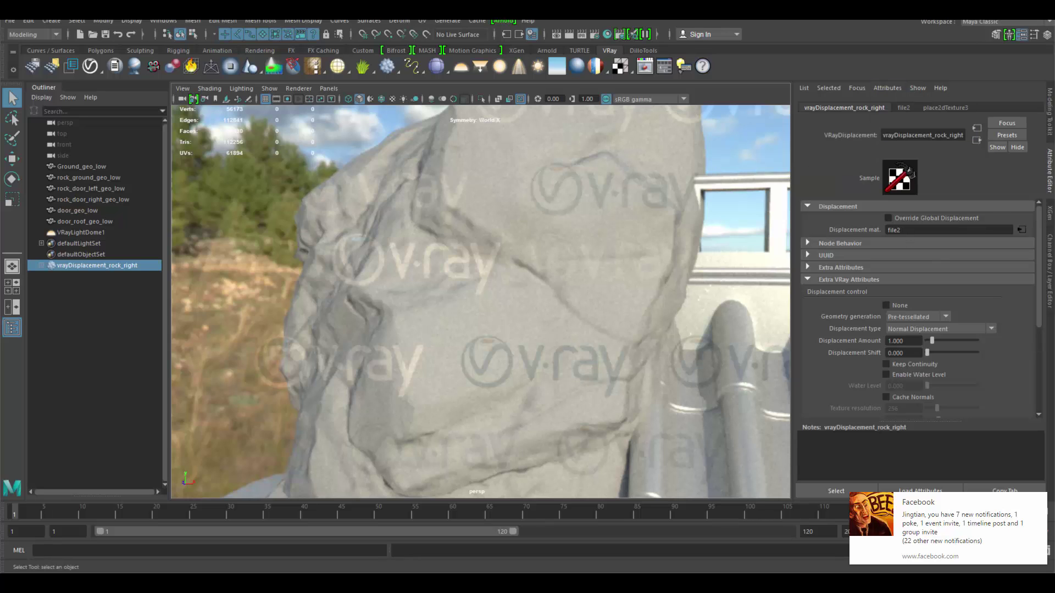
left_click_drag(1032, 321, 1049, 404)
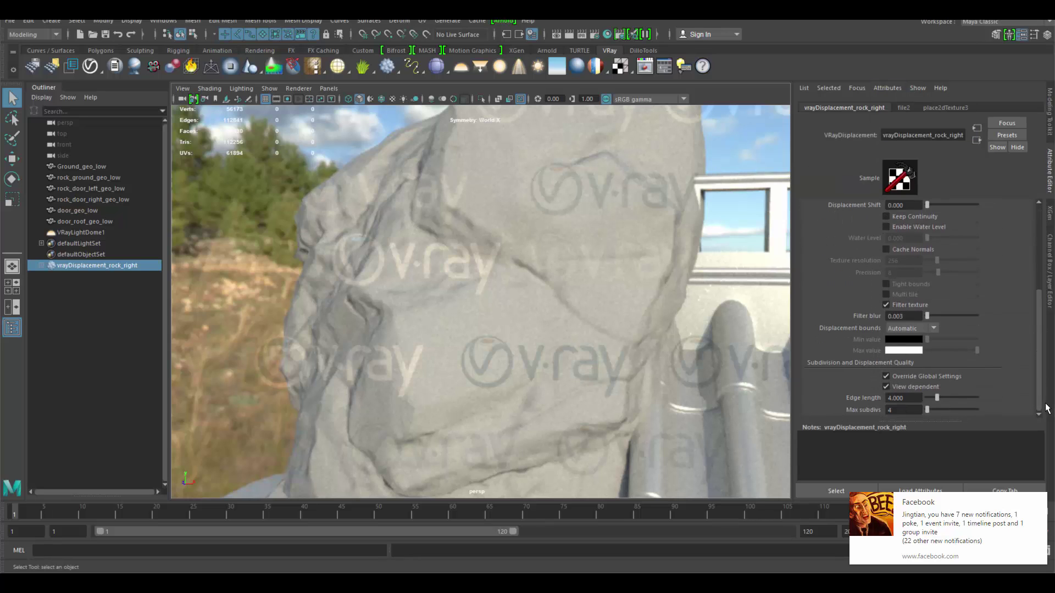
Set the Edge length of the right rock's subdivision and displacement quality to 1.
double_click(904, 398)
type("1")
key("Return")
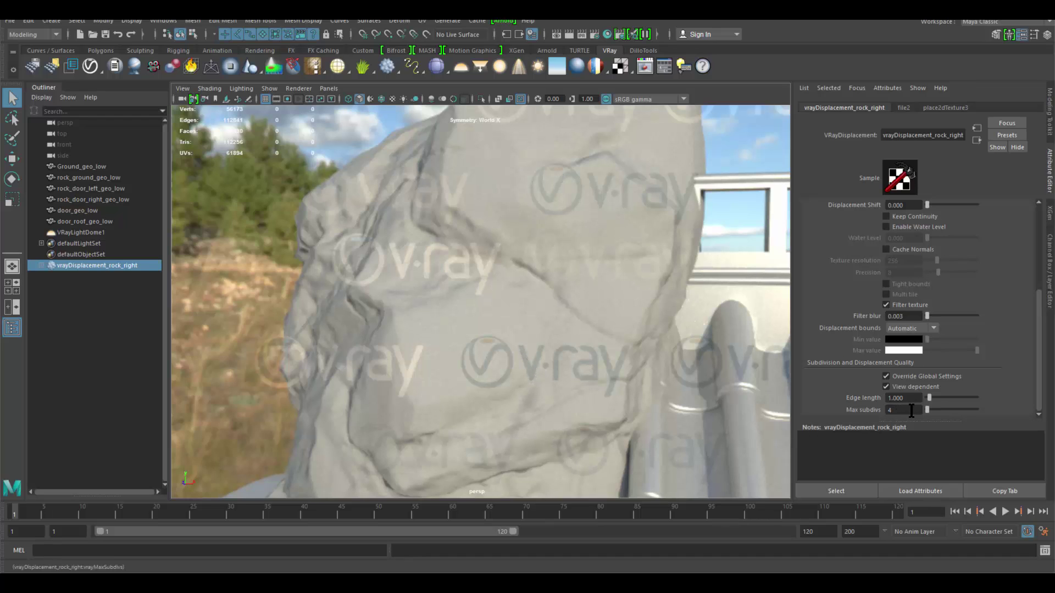
left_click_drag(912, 410, 852, 409)
left_click(910, 397)
left_click_drag(910, 397, 883, 398)
left_click(904, 411)
left_click_drag(872, 412, 857, 412)
Set the Edge length of the right rock's displacement quality back to 4.
left_click_drag(910, 398, 850, 398)
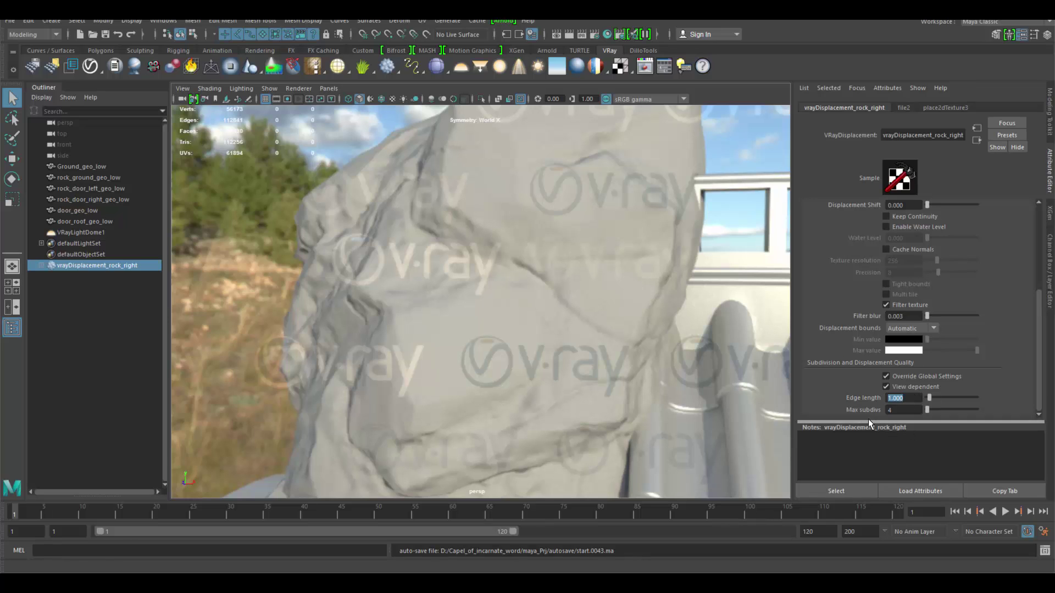
type("4")
key("Return")
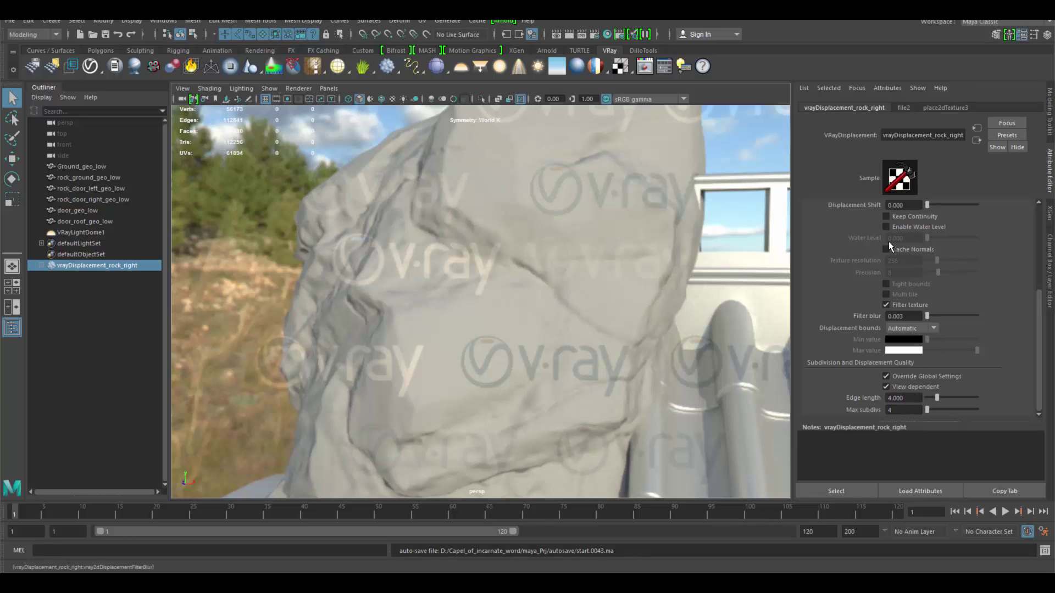
Remove the Subdivision and Displacement Quality attributes from vrayDisplacement_rock_right.
left_click(886, 88)
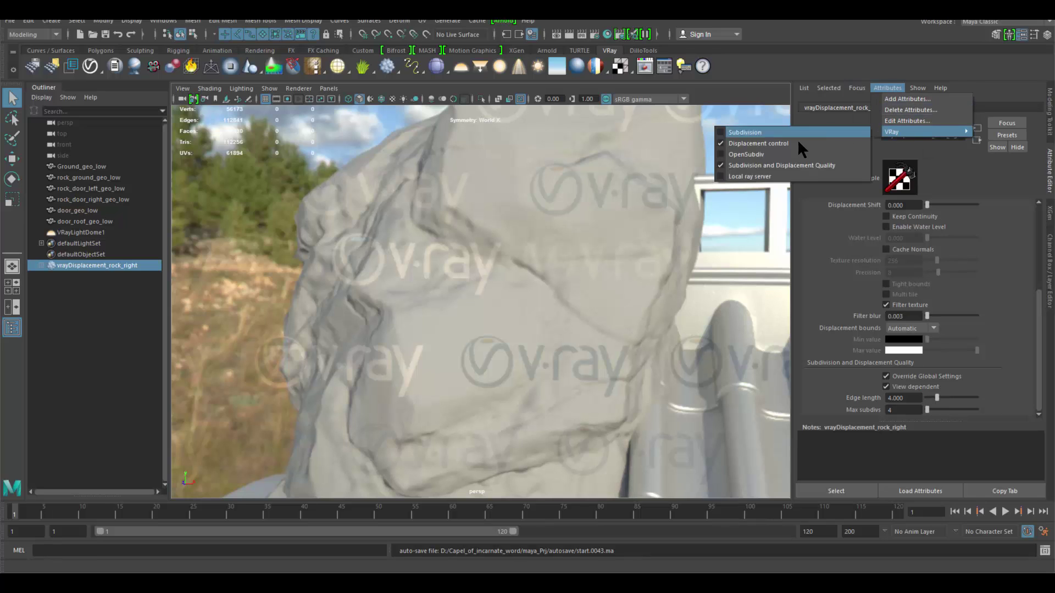
left_click(800, 164)
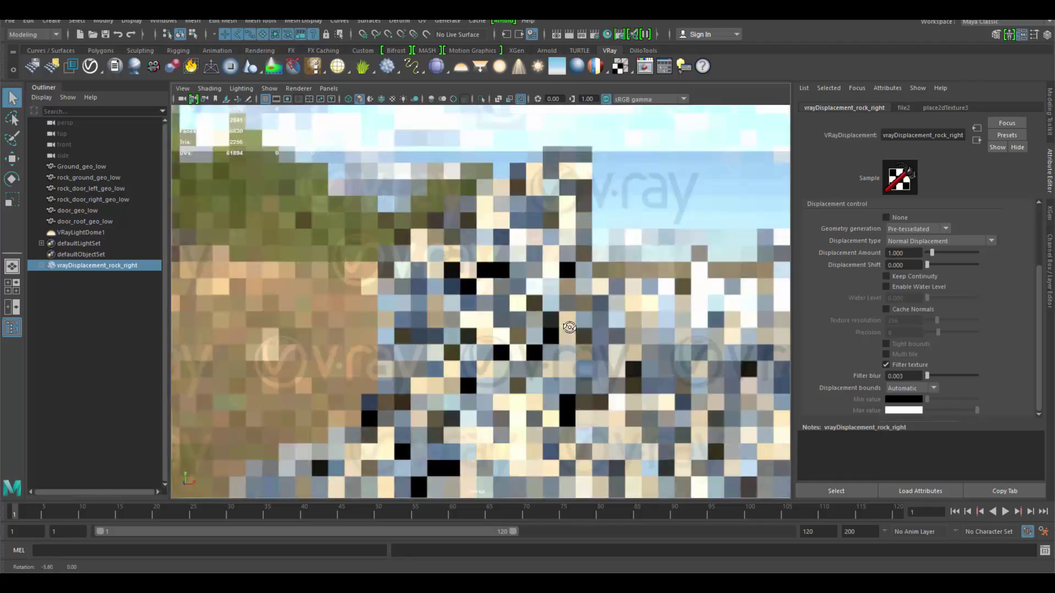
left_click_drag(449, 308, 546, 355, "alt")
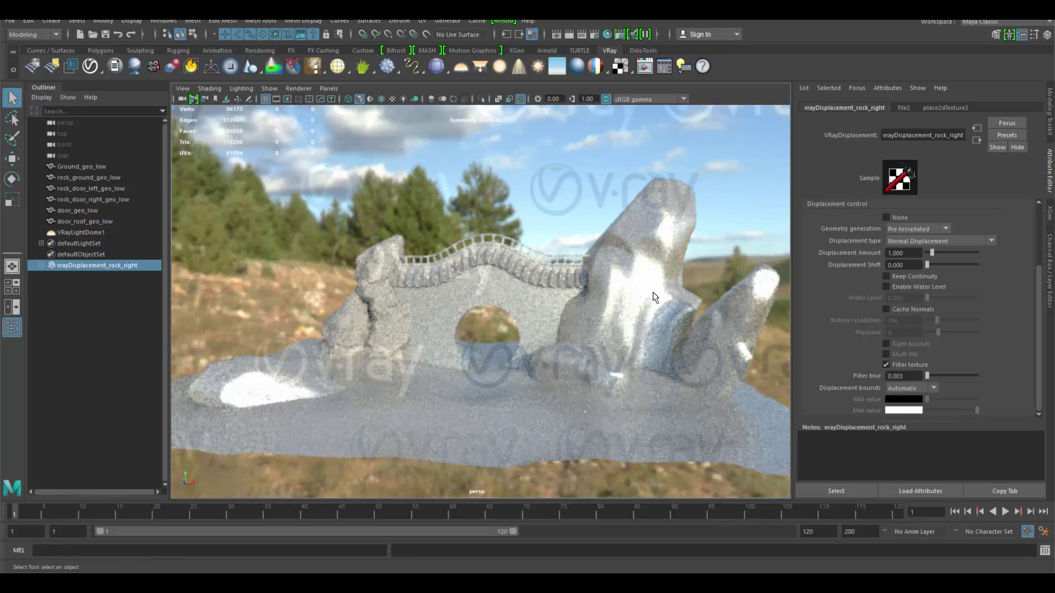
left_click_drag(563, 381, 544, 394, "alt")
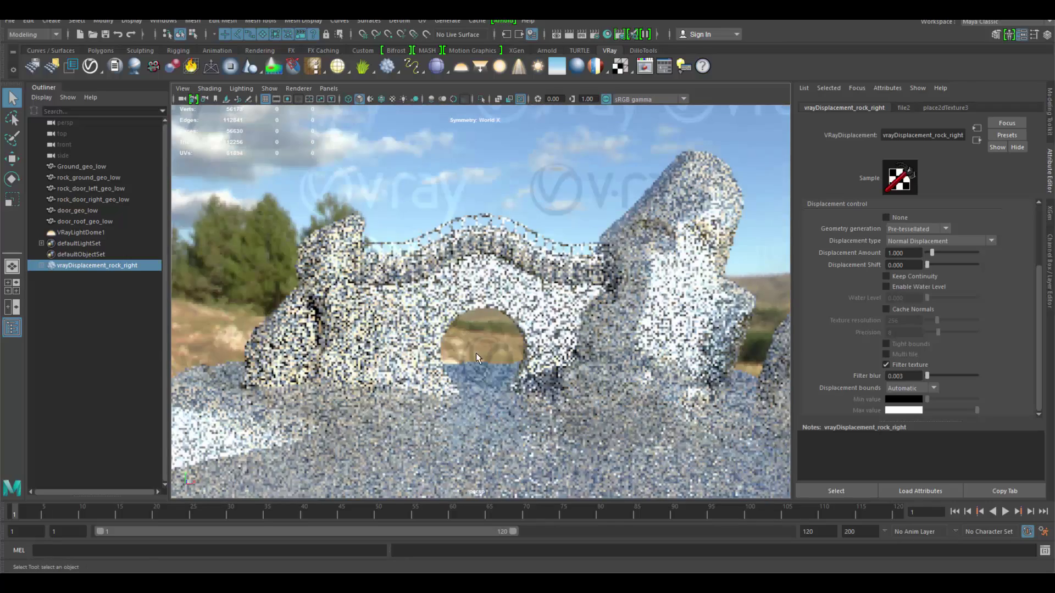
Switch to Substance Painter and examine the textured gate, rocks and muddy ground from several angles.
left_click_drag(542, 348, 449, 373, "alt")
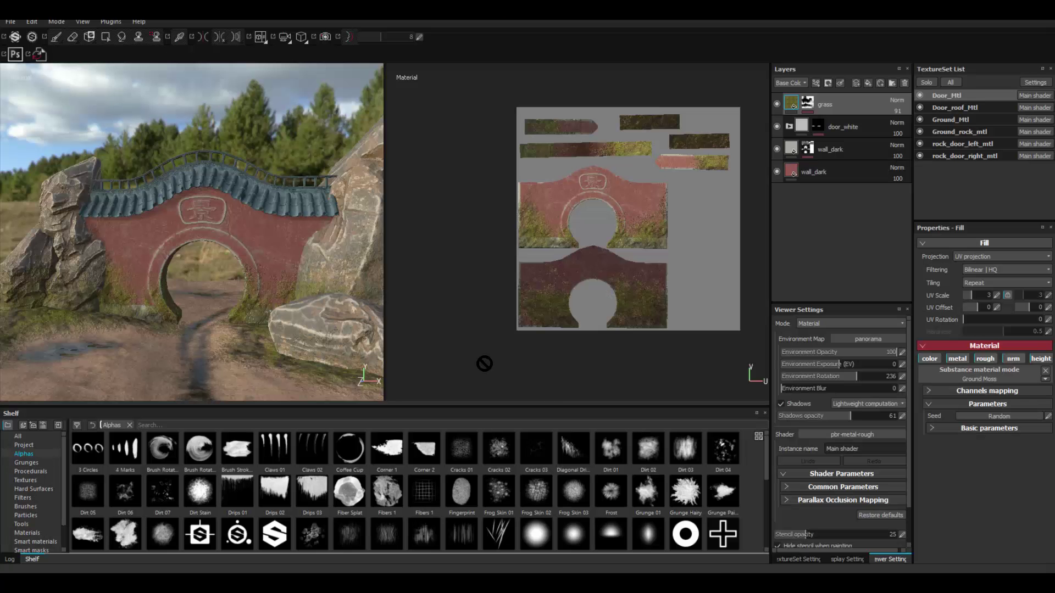
mouse_move(258, 251)
left_mouse_down("alt")
mouse_move(259, 269)
mouse_move(417, 238)
mouse_move(599, 258)
left_mouse_up("alt")
left_click_drag(454, 291, 381, 333, "alt")
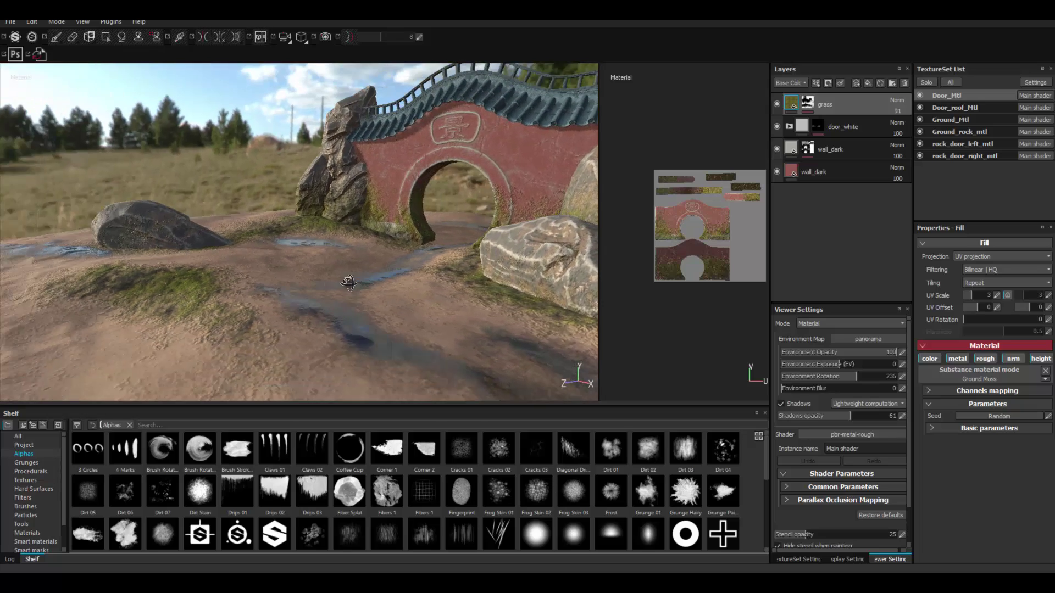
left_click_drag(427, 265, 412, 273, "alt")
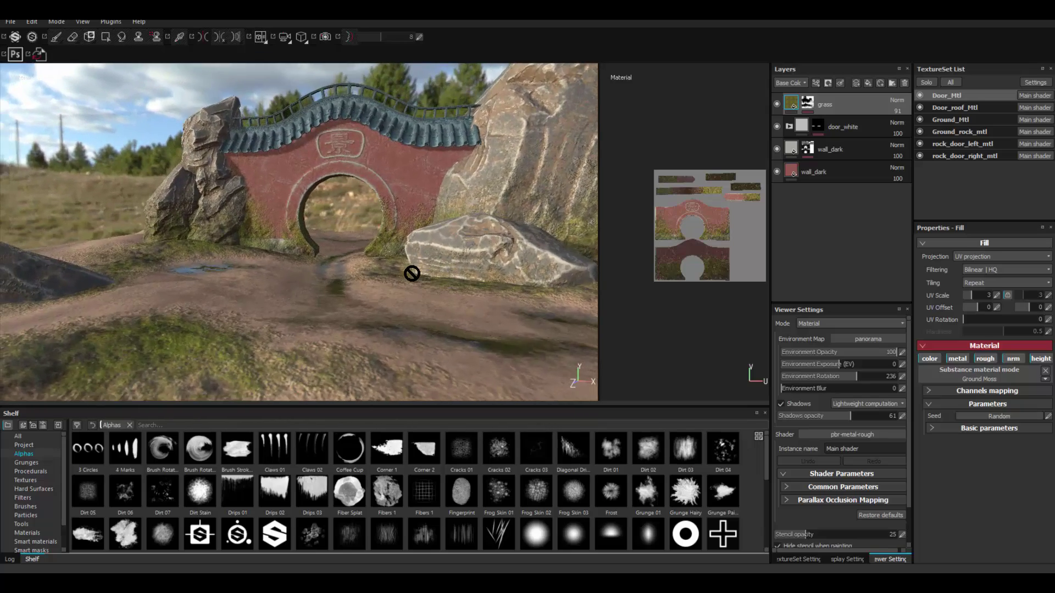
left_click_drag(459, 310, 490, 346, "alt")
left_click_drag(445, 302, 449, 315, "alt")
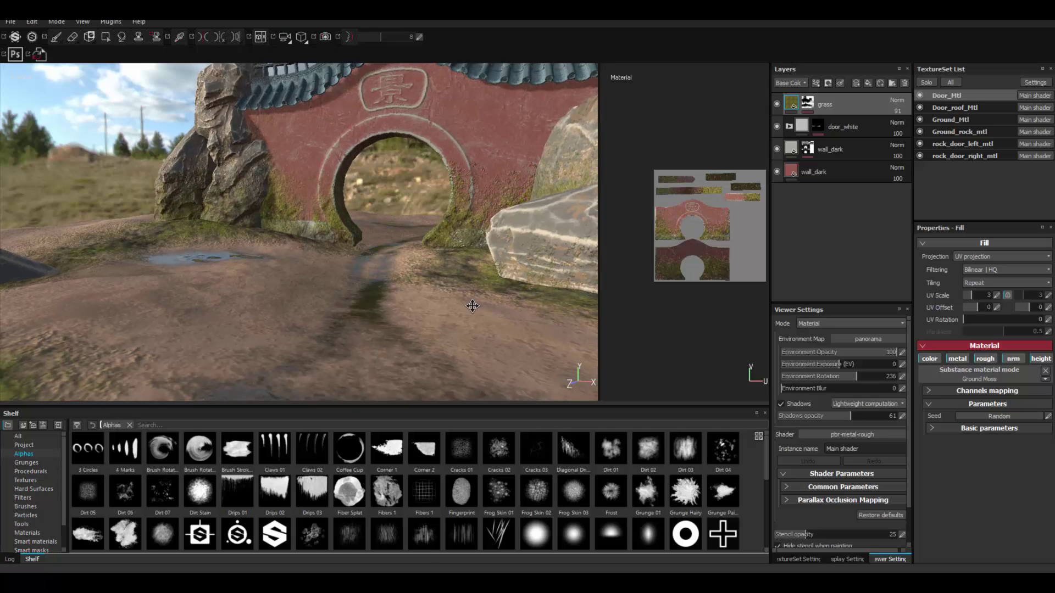
left_click_drag(444, 294, 346, 279, "alt")
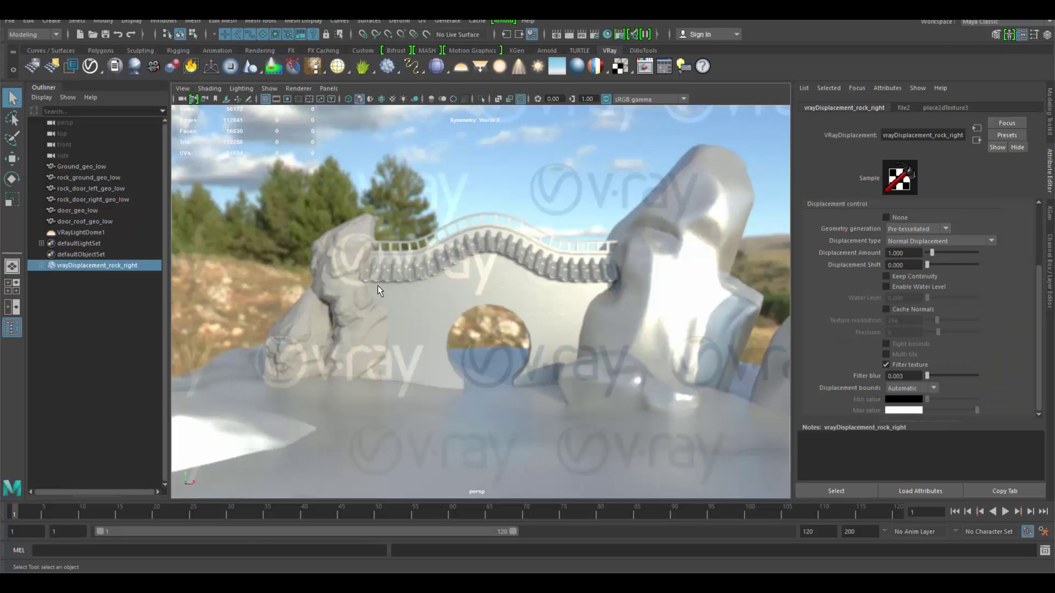
Assign a new VRay Mtl to rock_door_right_geo_low.
left_click(345, 313)
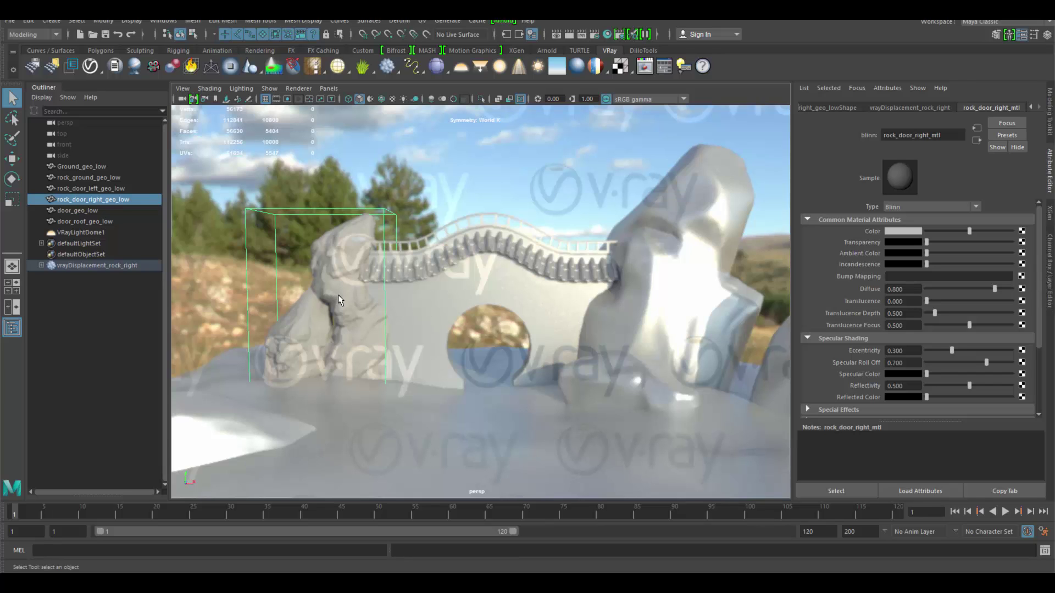
right_click_drag(337, 268, 333, 550)
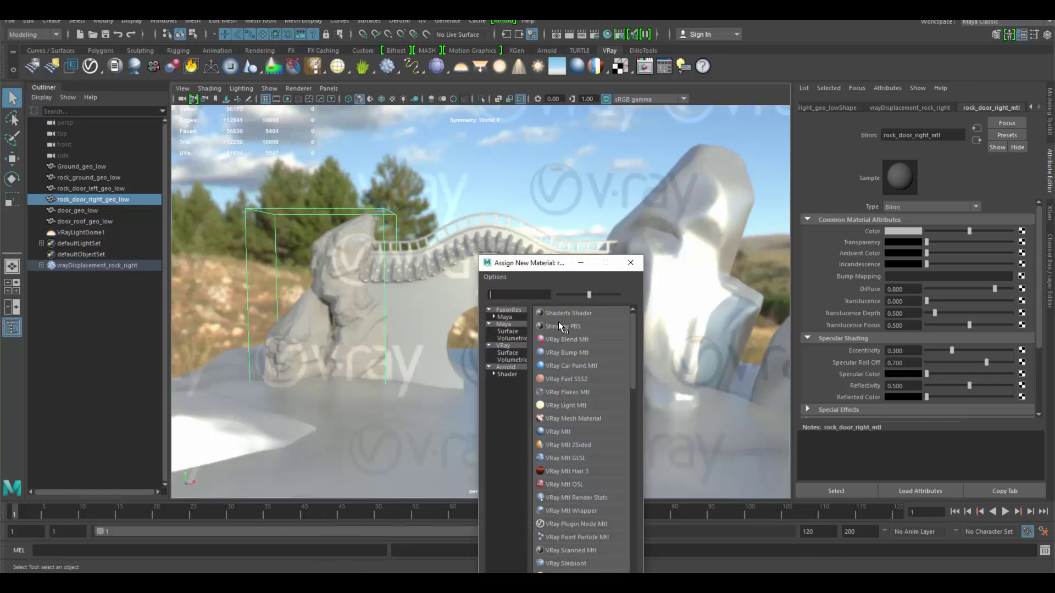
left_click(568, 431)
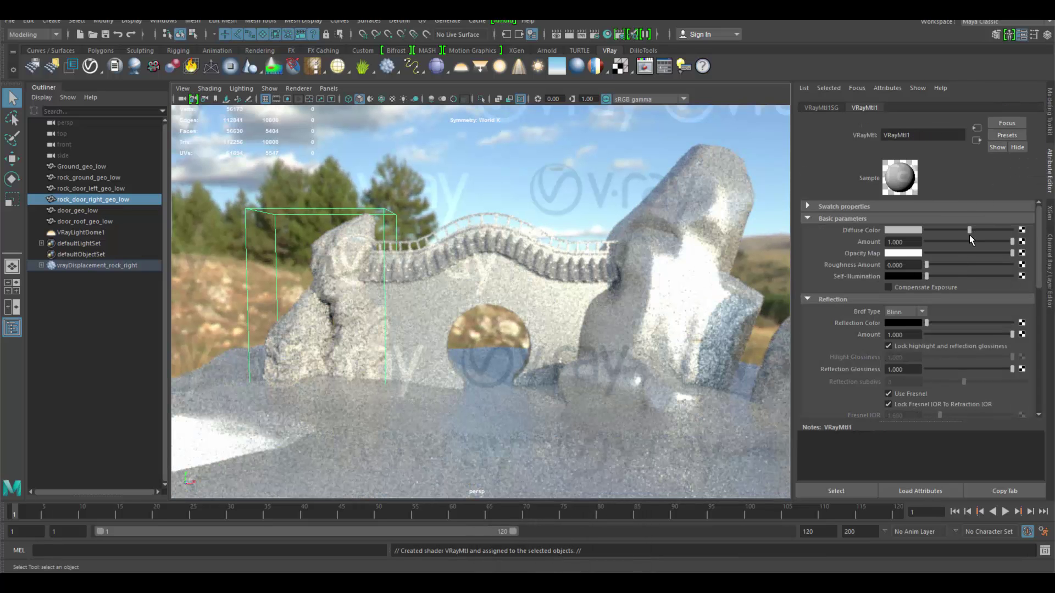
Try different brightness levels for the Diffuse Color and Reflection Color of VRayMtl1, from white down to gray.
left_click_drag(983, 235, 1014, 230)
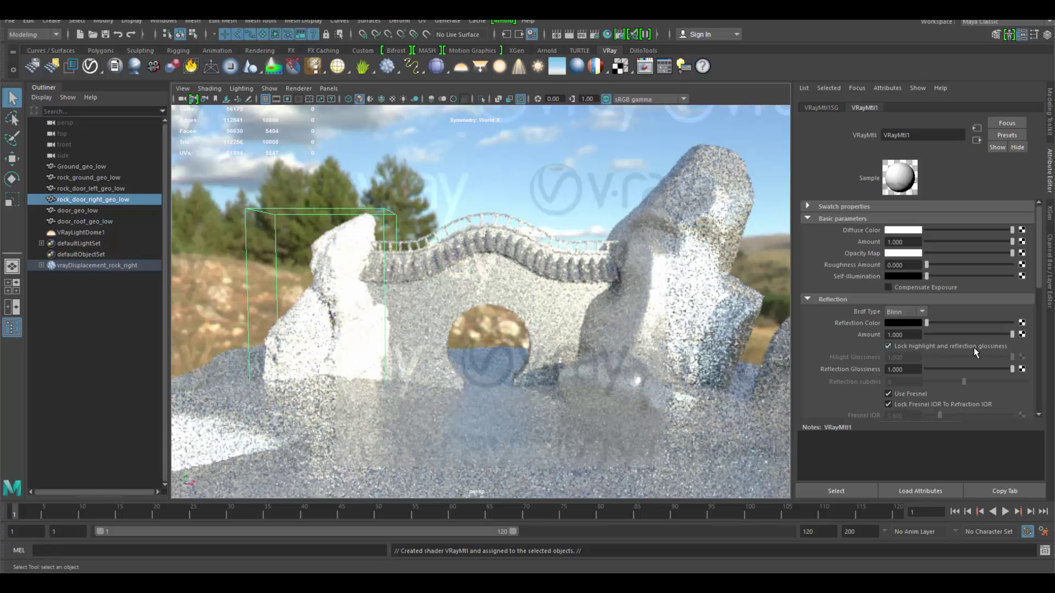
left_click_drag(927, 322, 1014, 323)
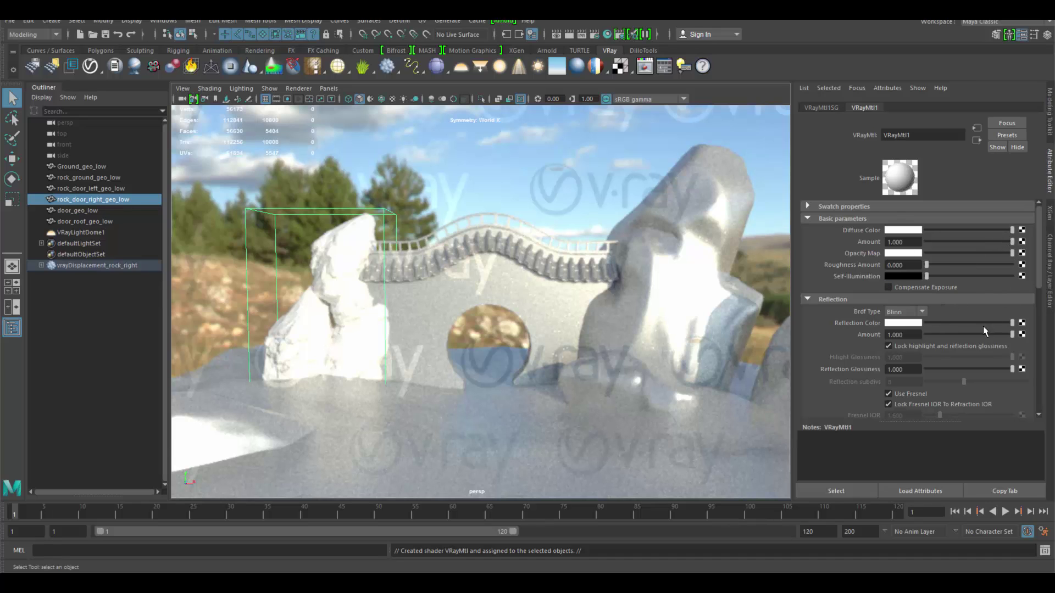
left_click_drag(1004, 233, 994, 234)
left_click_drag(1012, 324, 992, 324)
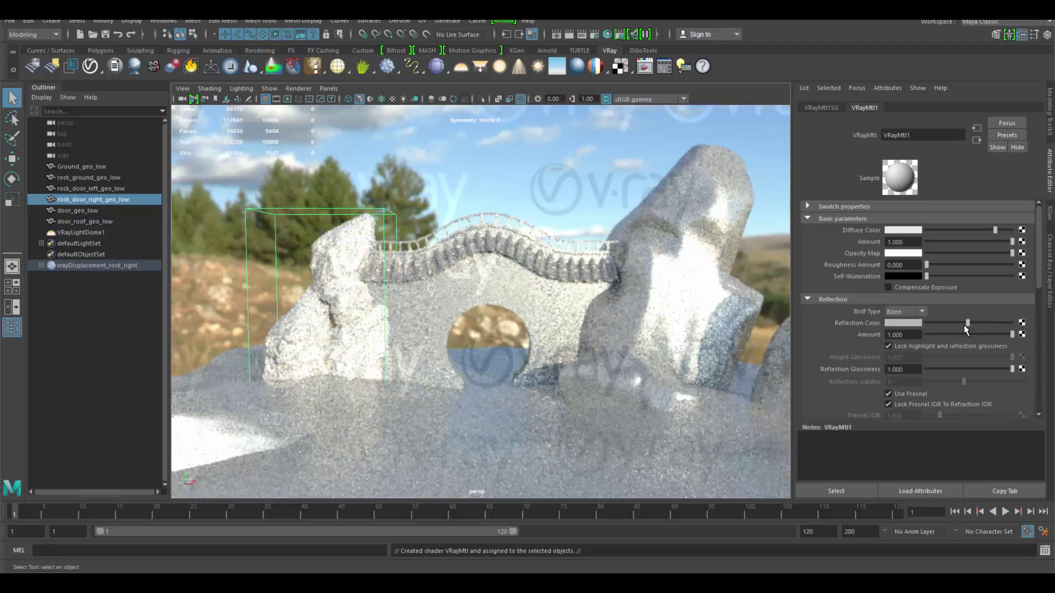
left_click_drag(999, 233, 957, 232)
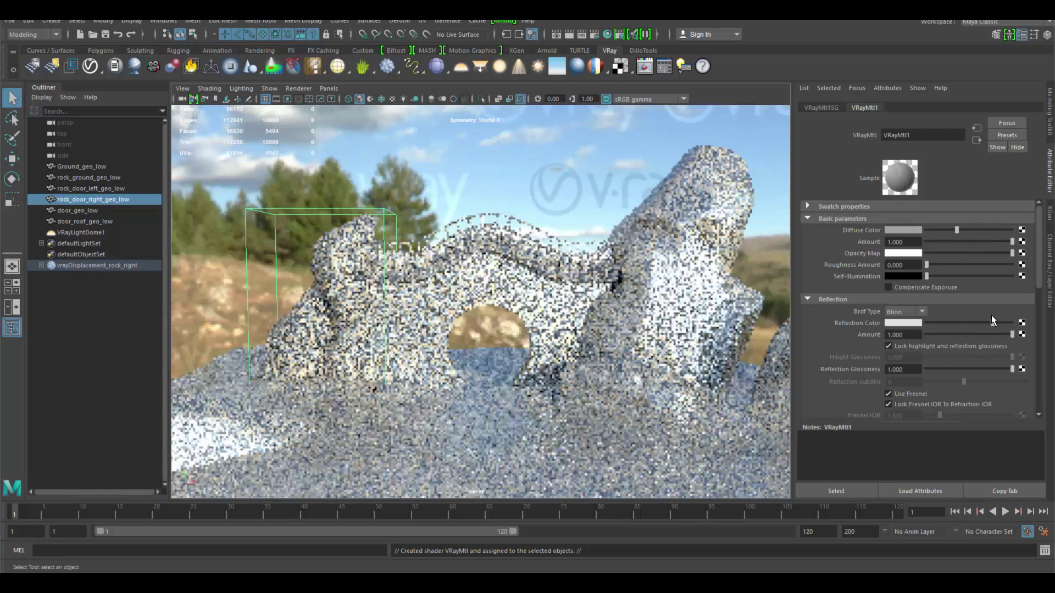
left_click_drag(992, 323, 971, 323)
left_click(973, 230)
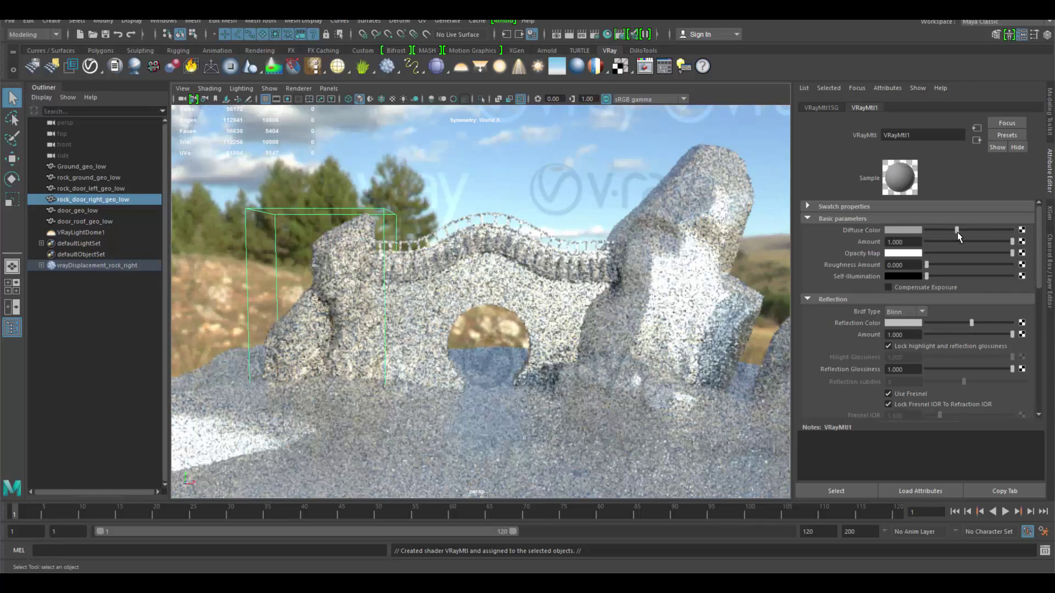
Set the Reflection Color of VRayMtl1 to black and its Diffuse Color to a light gray.
left_click_drag(973, 325, 926, 323)
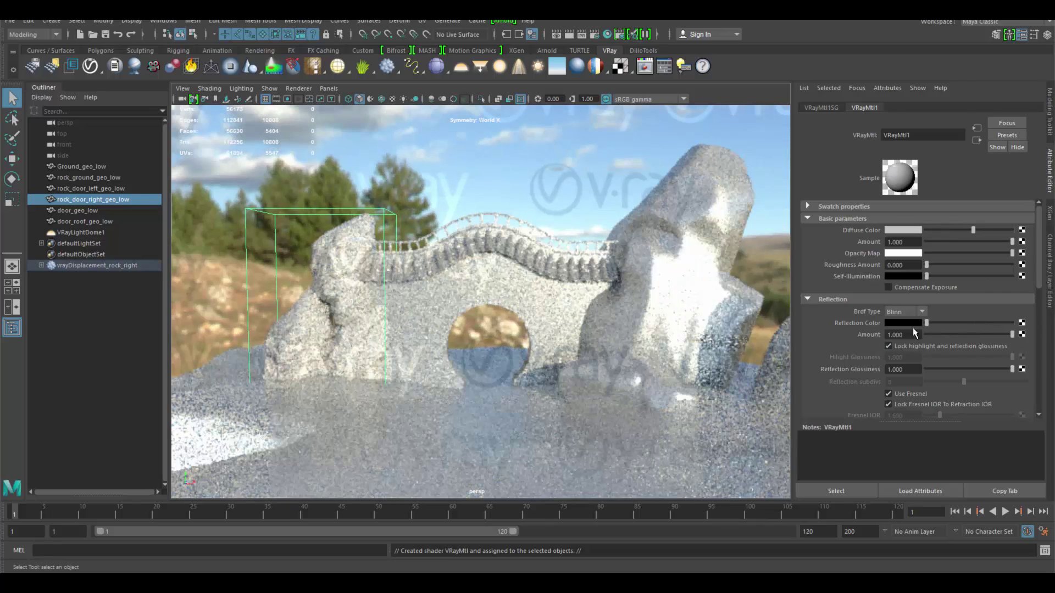
left_click(985, 231)
left_click(980, 233)
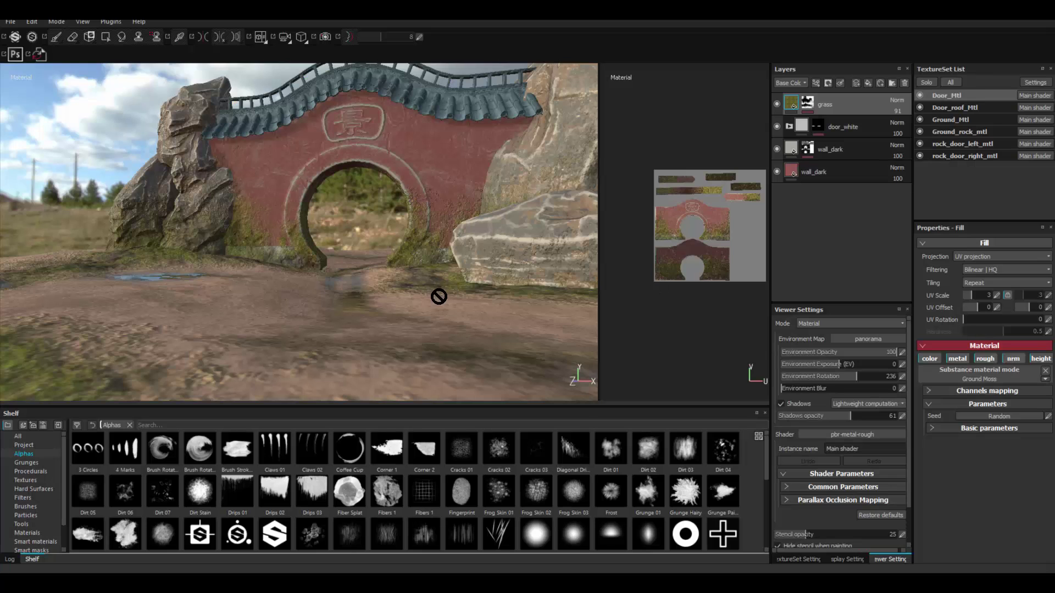
Switch to Substance Painter, display the gate scene with its material and open the texture export settings.
right_click(432, 315)
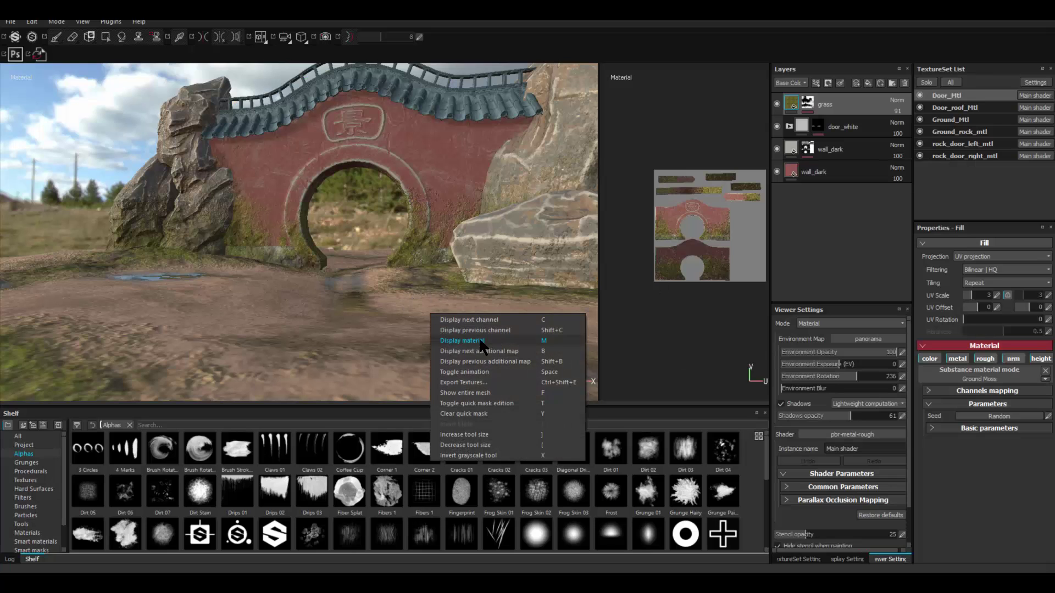
left_click(480, 342)
left_click_drag(386, 252, 339, 306, "alt")
left_click_drag(361, 243, 275, 242, "alt")
left_click_drag(336, 268, 427, 299, "alt")
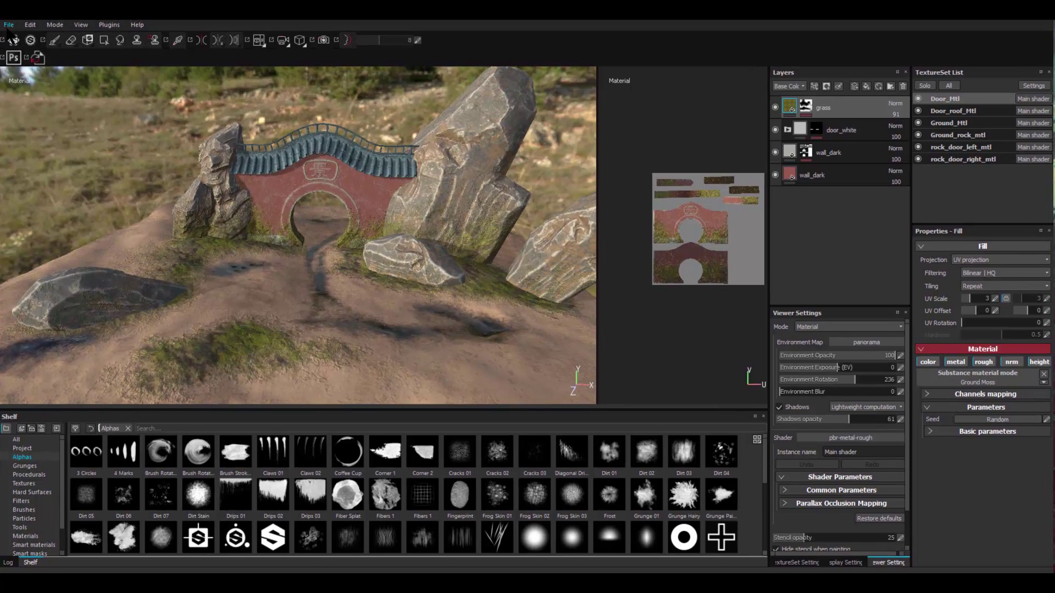
left_click(11, 18)
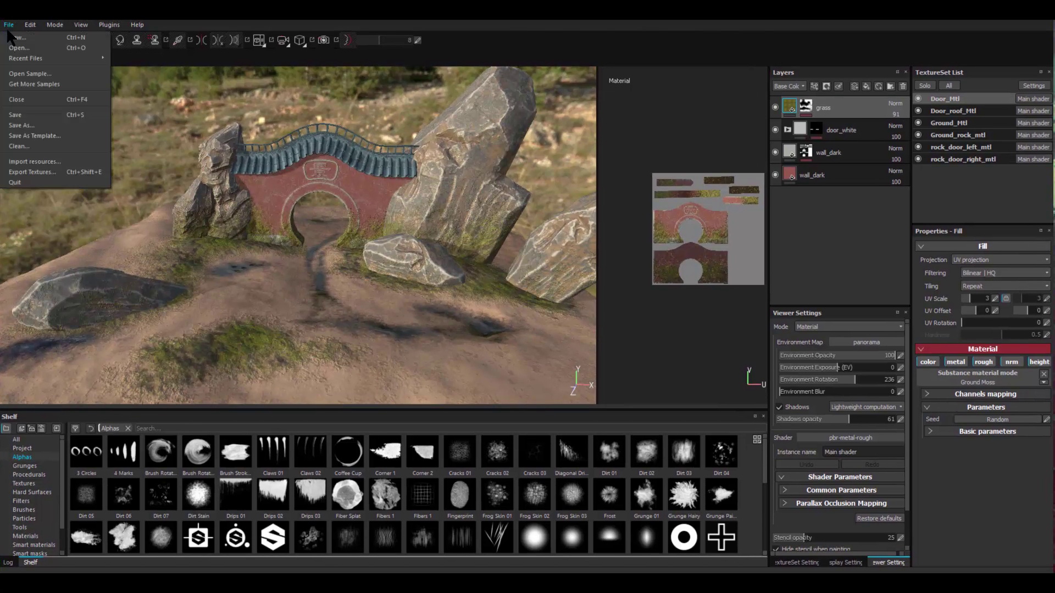
left_click(48, 171)
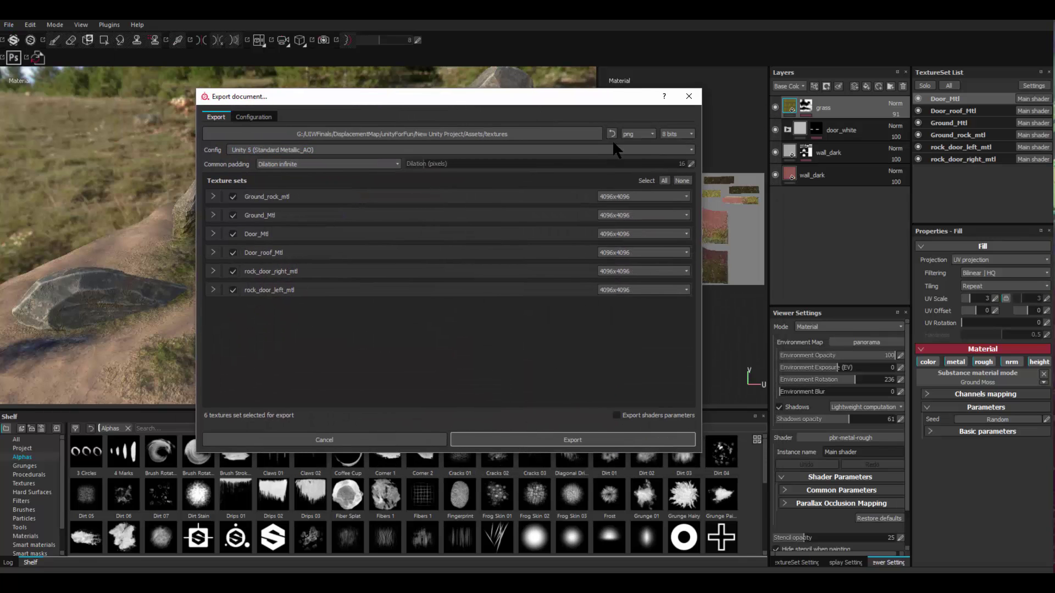
Remove the Emissive and Height output maps from the Vray export preset.
left_click(342, 149)
scroll(558, 212, "down", 5)
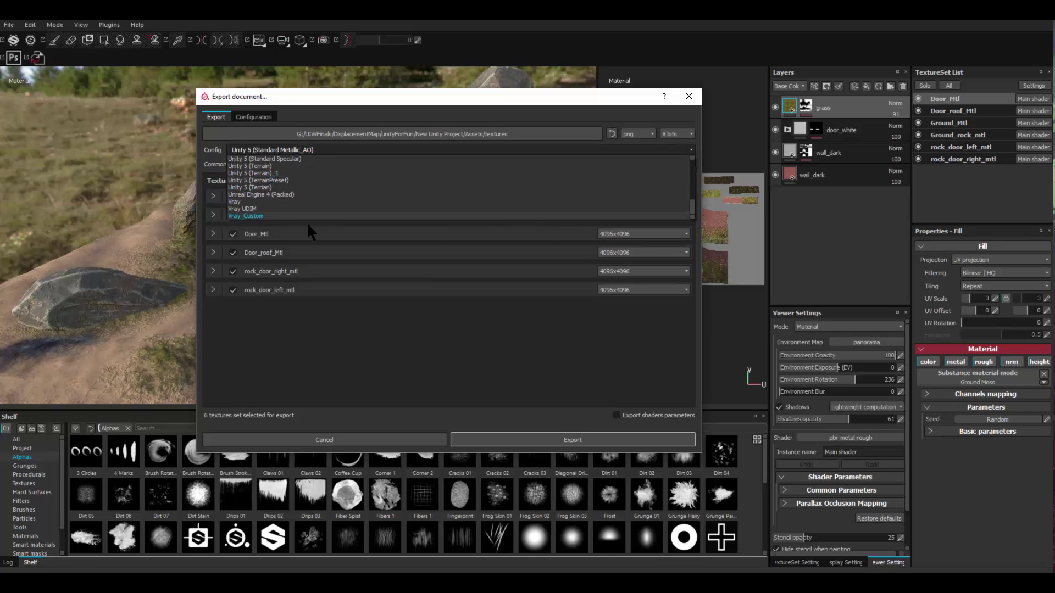
left_click(235, 216)
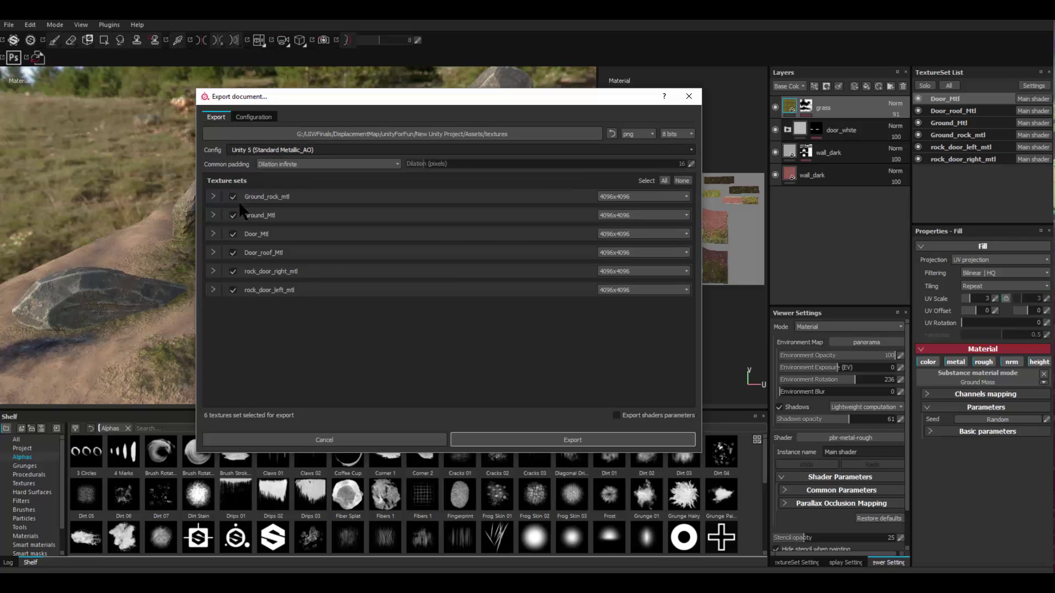
left_click(254, 117)
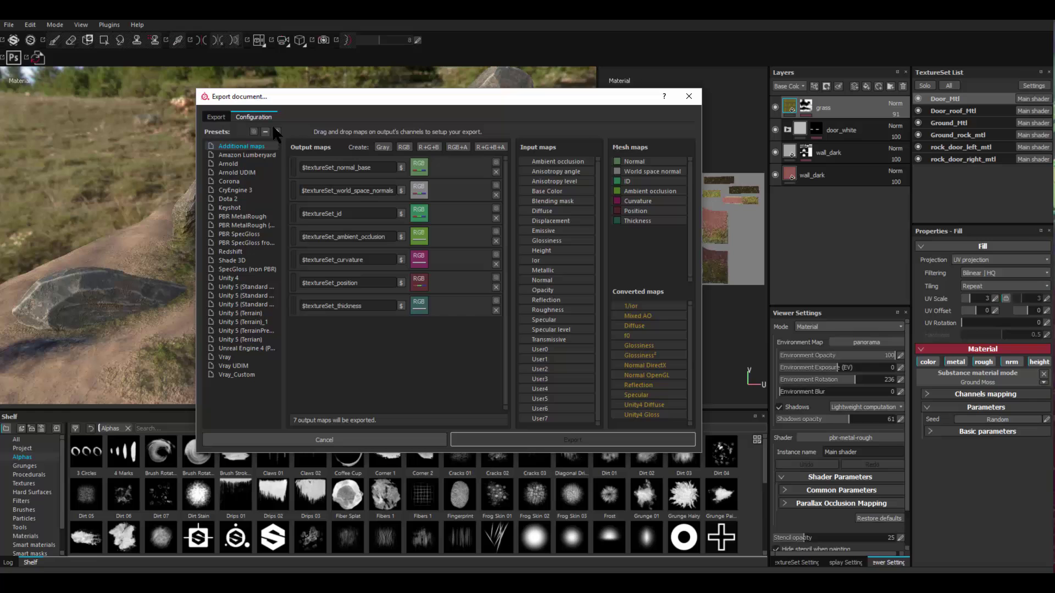
left_click(226, 358)
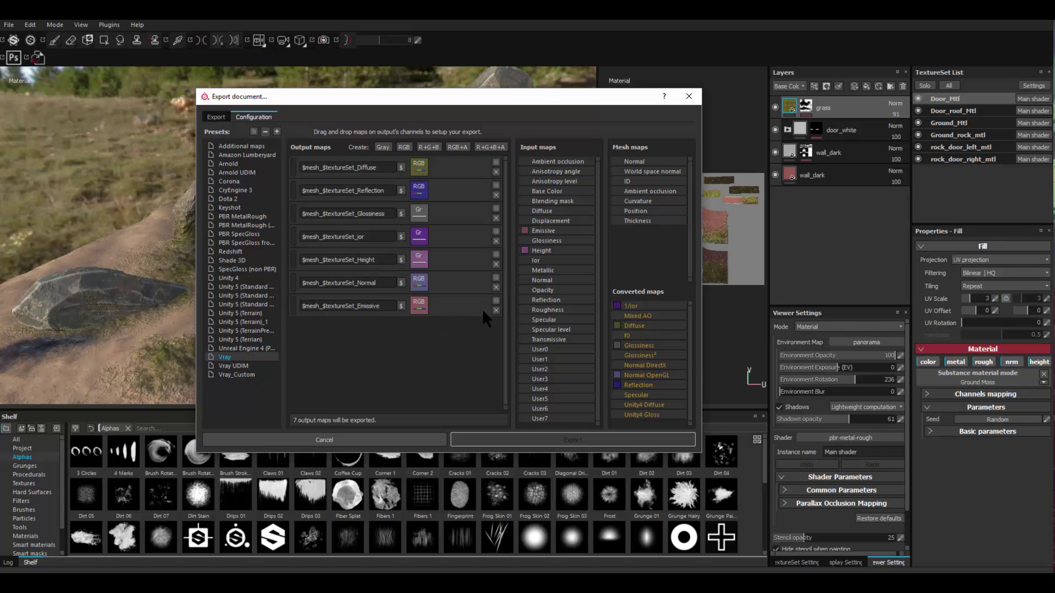
left_click(496, 309)
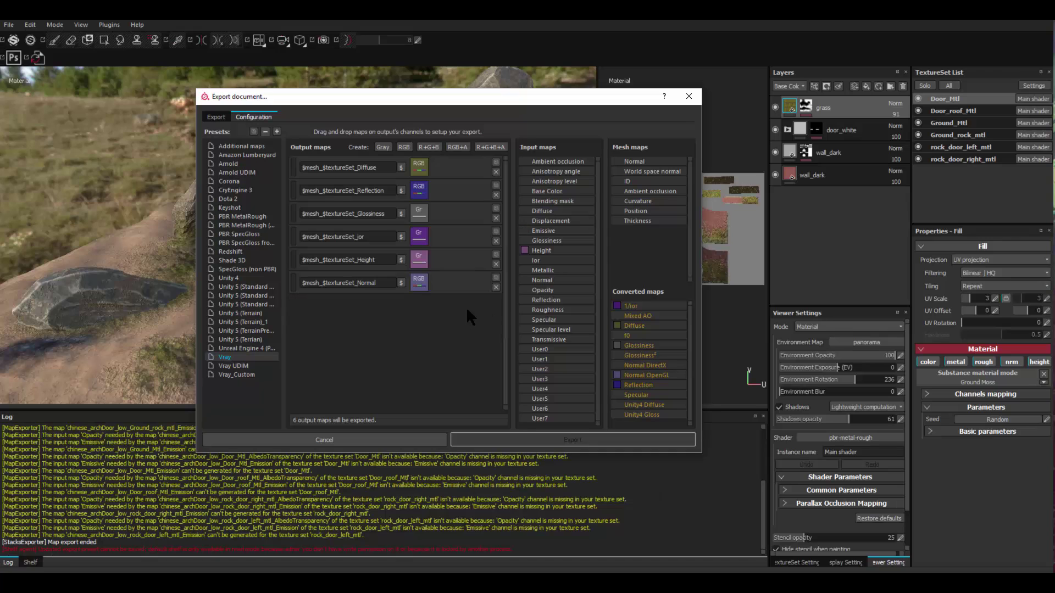
left_click(495, 263)
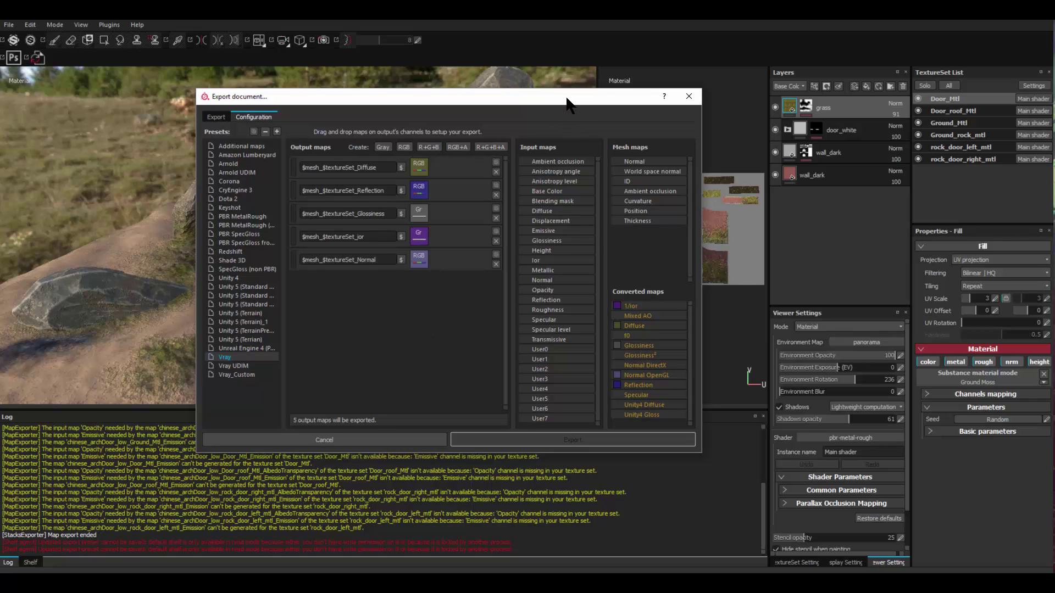
left_click_drag(565, 99, 570, 98)
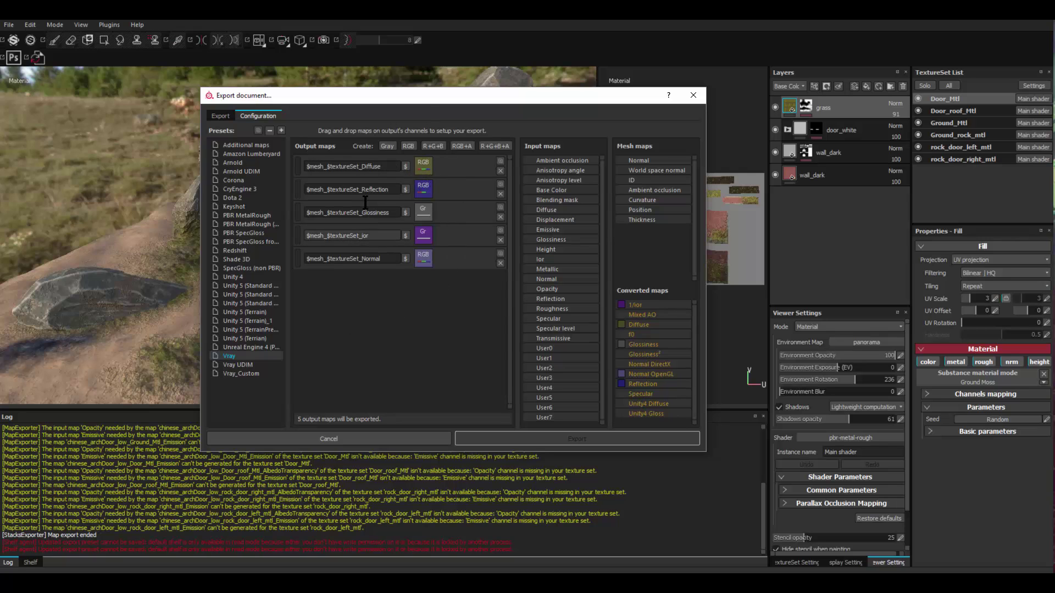
left_click_drag(403, 106, 426, 112)
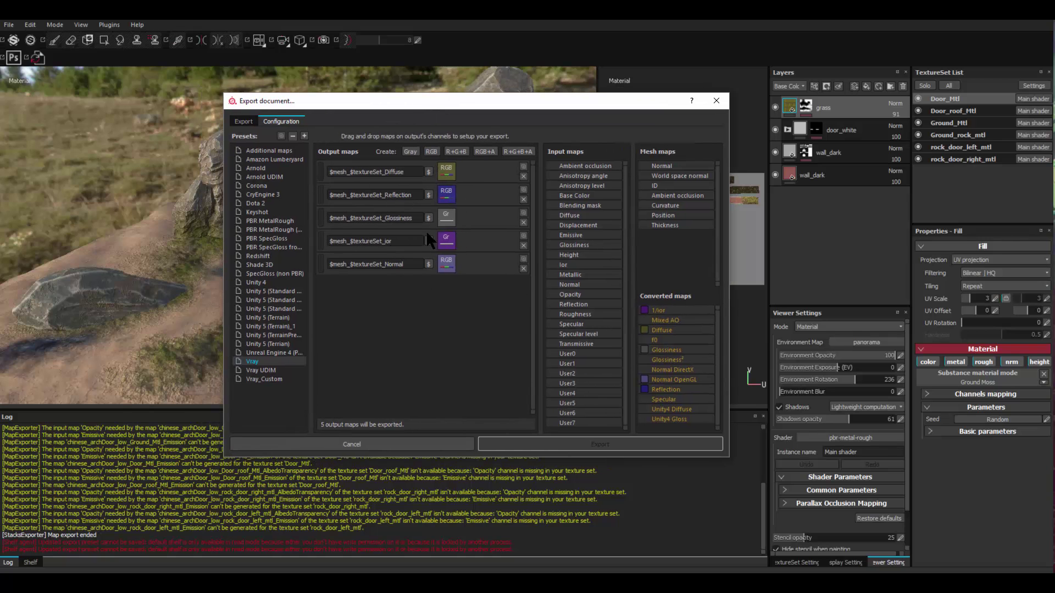
left_click_drag(412, 100, 399, 98)
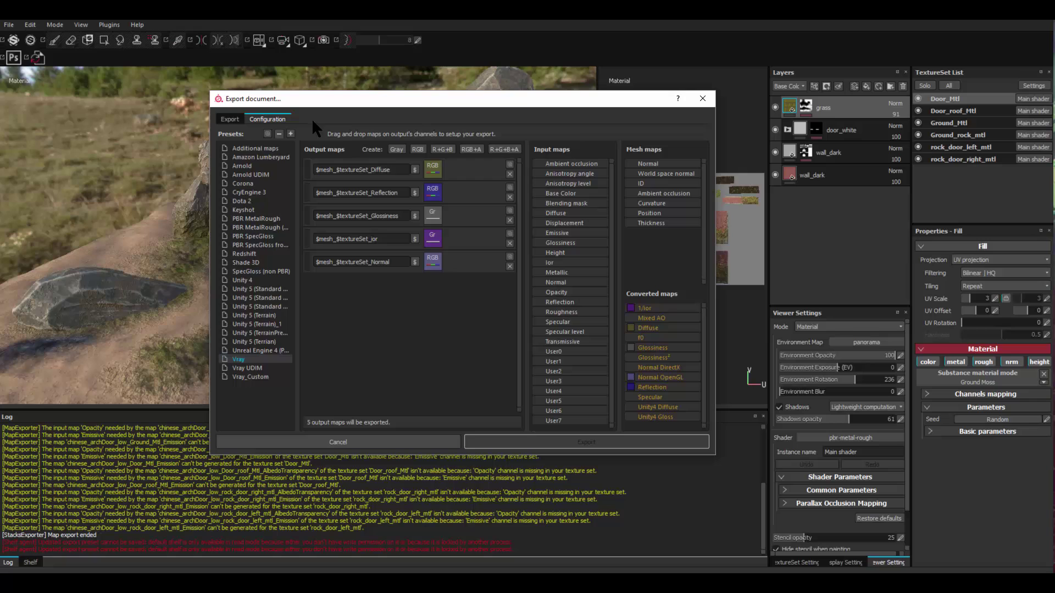
Return to the general export settings and choose png as the texture file format.
left_click(229, 119)
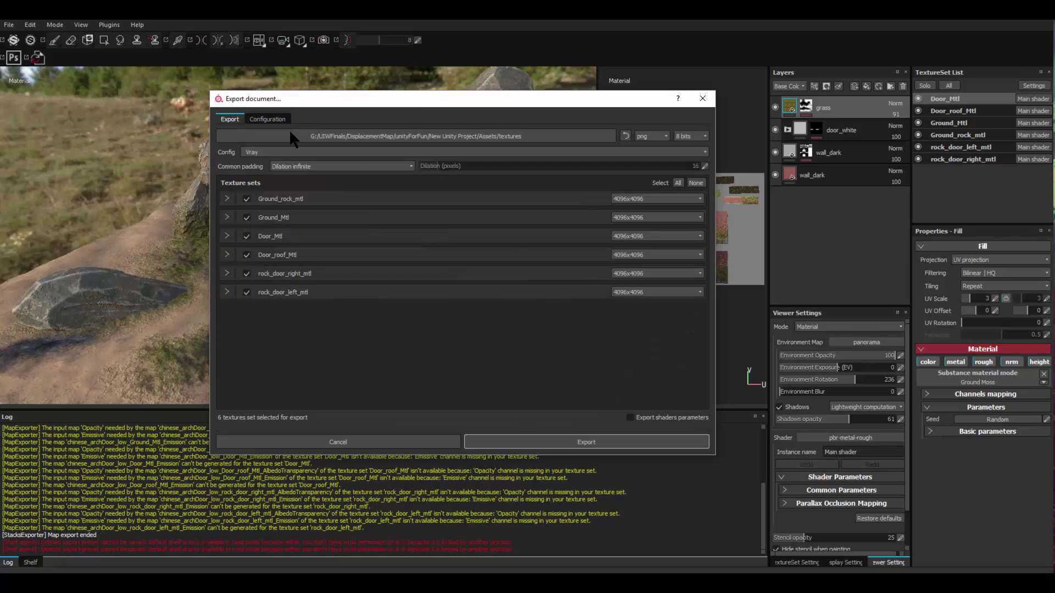
left_click(665, 138)
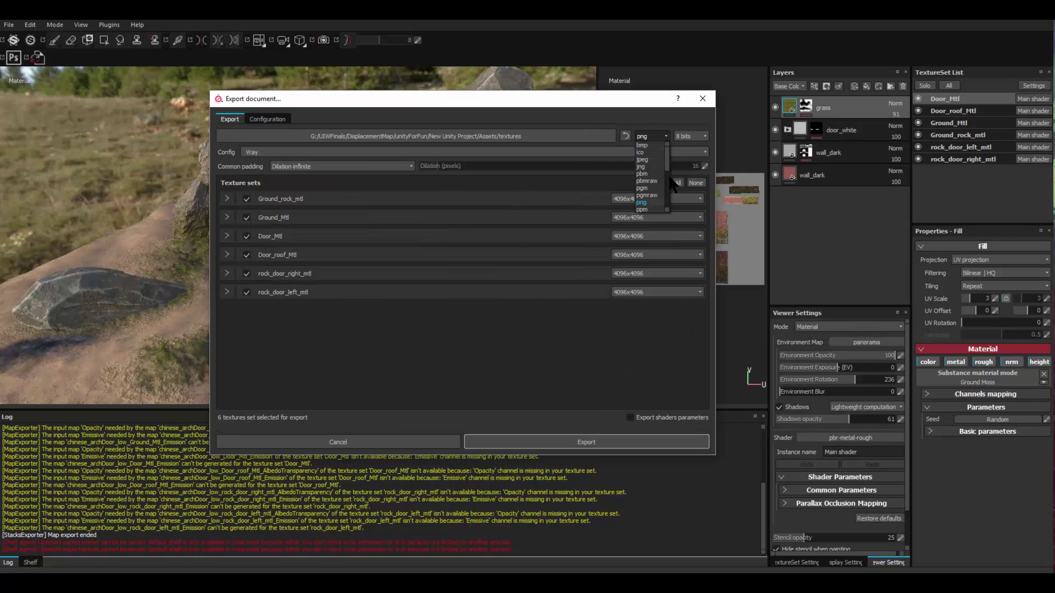
scroll(665, 176, "down", 1)
left_click(644, 196)
left_click_drag(606, 99, 609, 77)
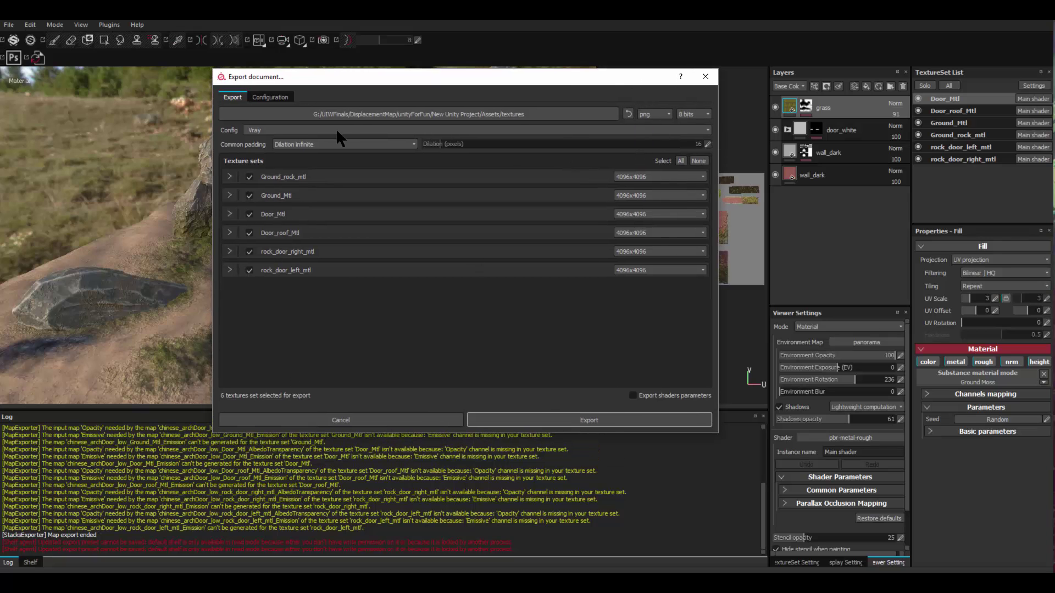
Set the texture export folder to G:/UIWFinals/DisplacementMap/Start/sourceImages.
left_click(519, 113)
left_click_drag(496, 96, 512, 111)
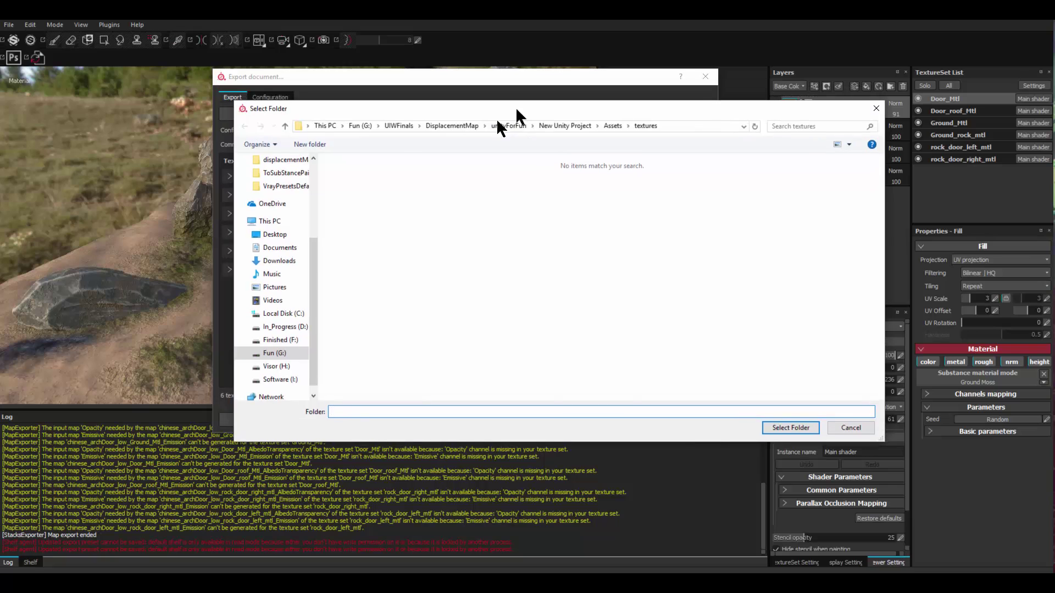
left_click(404, 127)
left_click(393, 178)
double_click(393, 178)
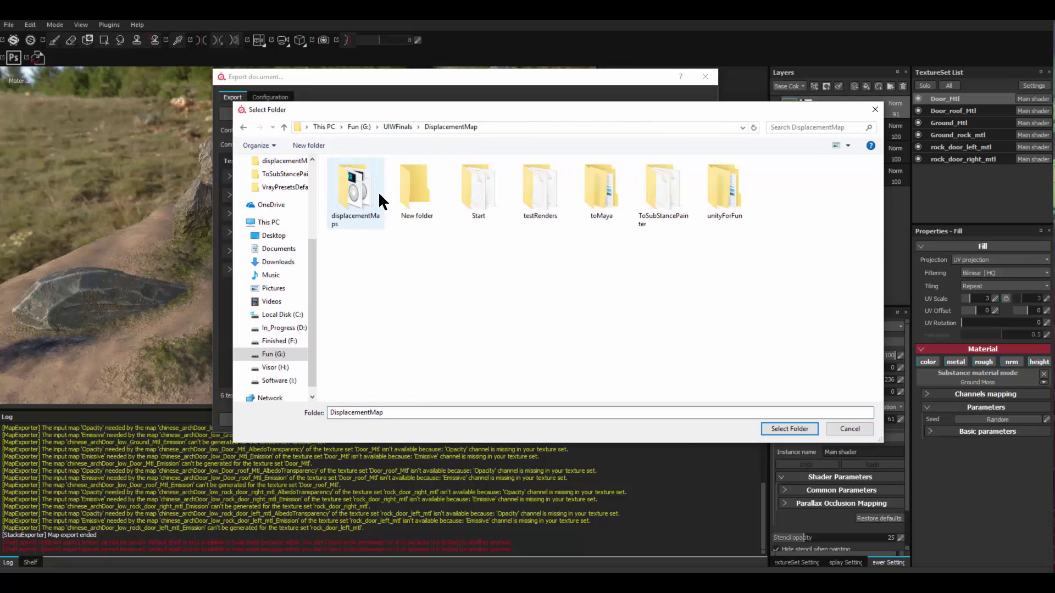
double_click(478, 190)
double_click(360, 177)
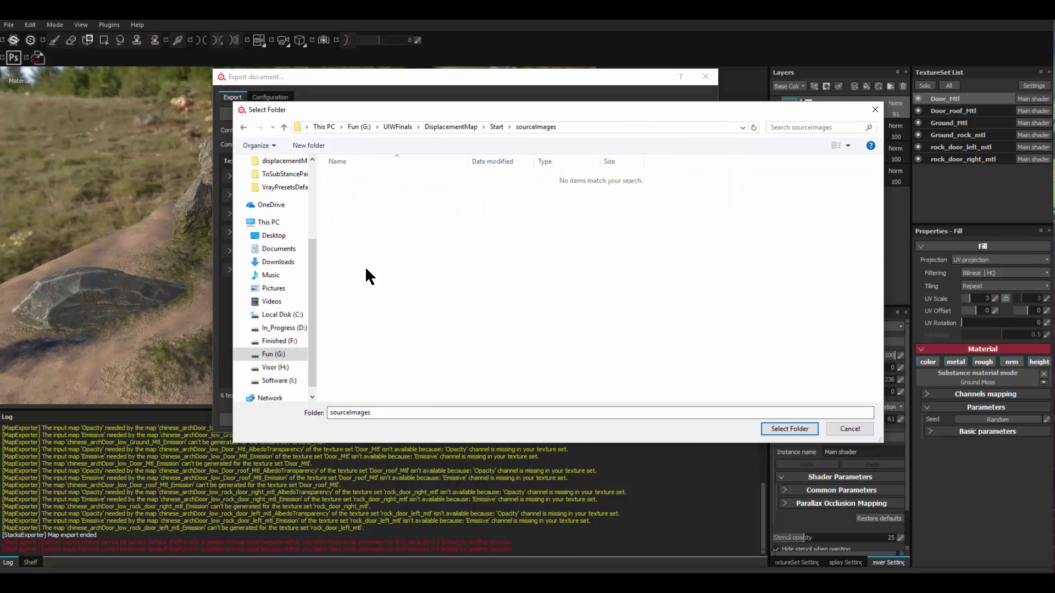
left_click(775, 430)
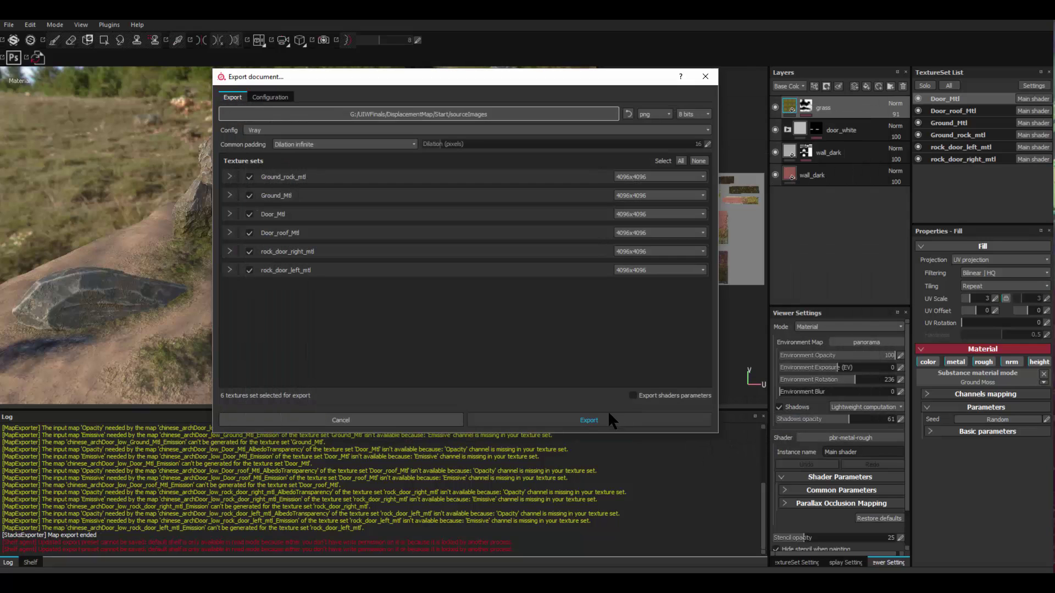
Export the six texture sets at 4096x4096 as png files with the Vray preset.
left_click(600, 419)
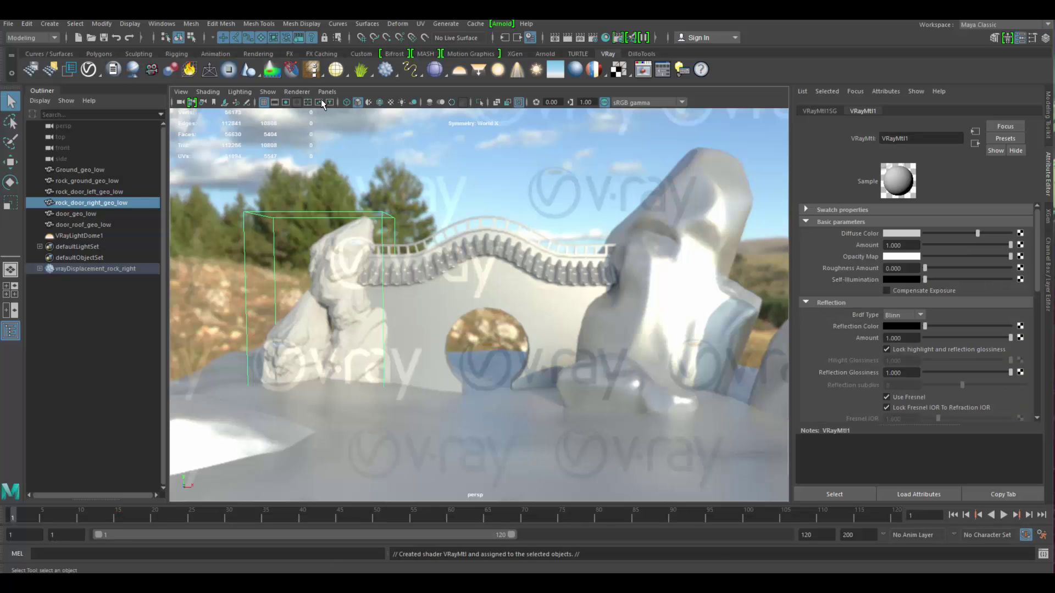
Switch to Maya, take the viewport out of V-Ray rendering and select the ground mesh Ground_geo_low.
left_click(296, 91)
left_click(311, 112)
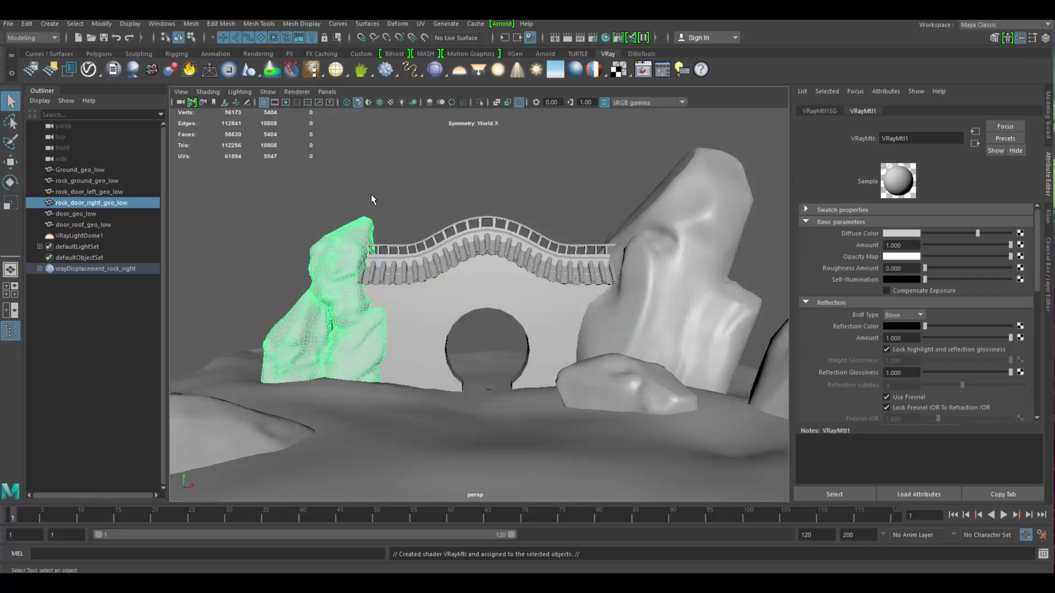
left_click(571, 184)
left_click(680, 284)
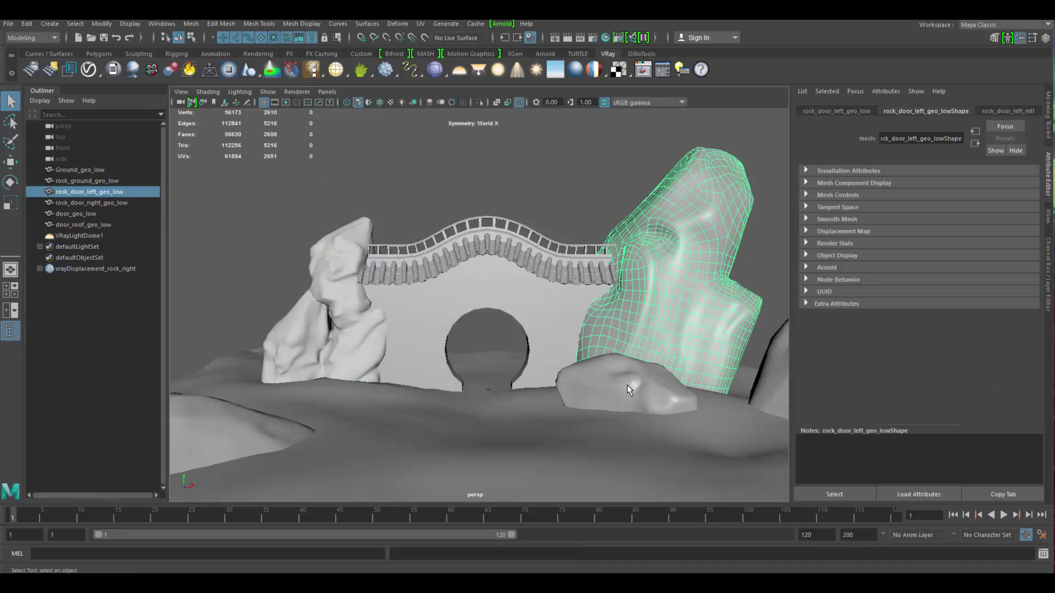
left_click(628, 394)
left_click(549, 461)
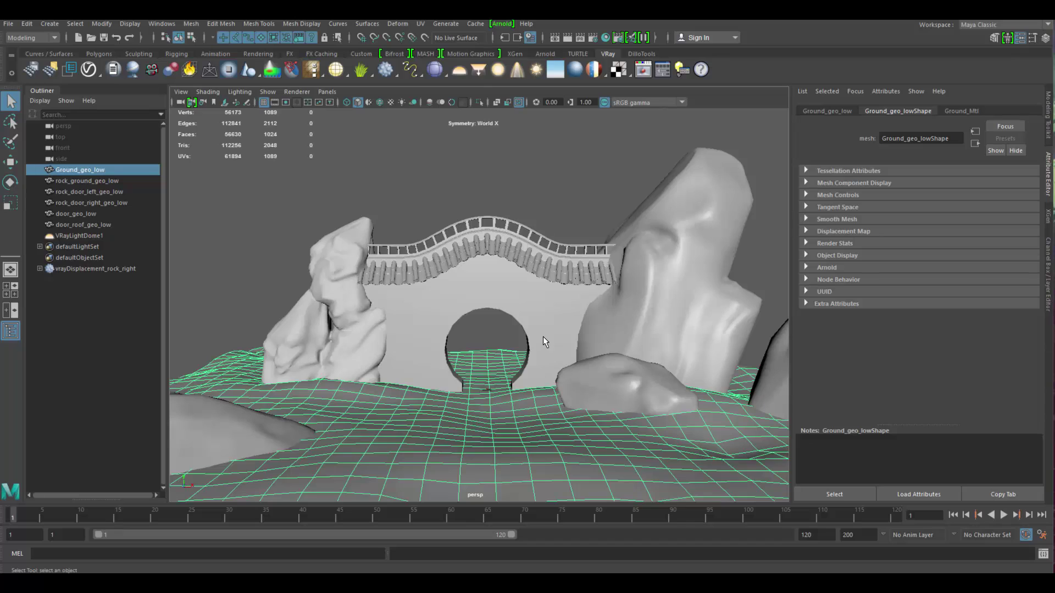
Open the Node Editor, dock it between the Outliner and the viewport, and adjust its width.
left_click_drag(555, 375, 558, 282, "alt")
right_click_drag(558, 282, 588, 286, "alt")
middle_click_drag(558, 286, 558, 296, "alt")
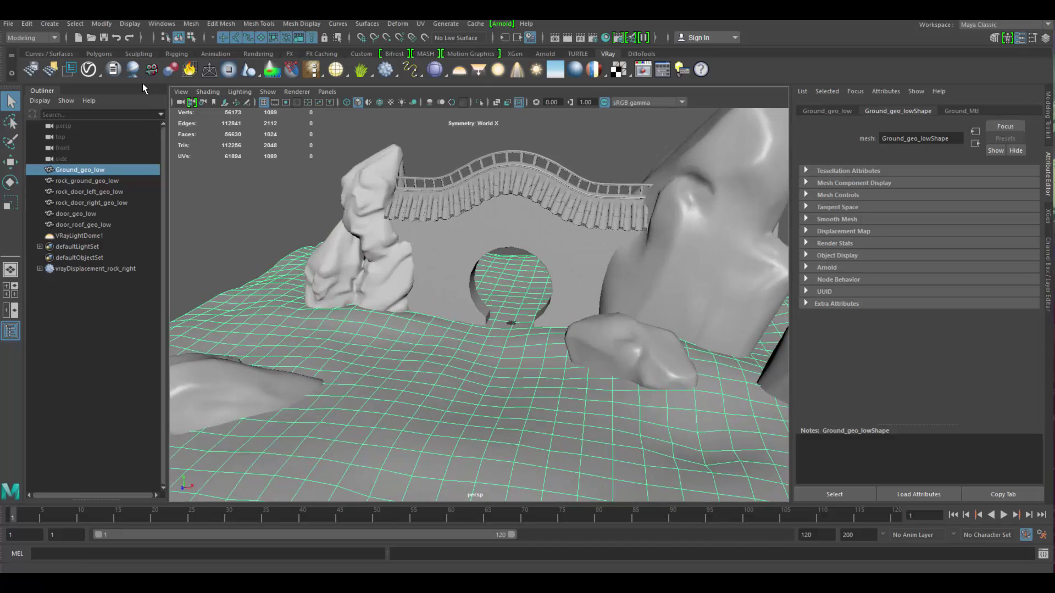
left_click(167, 24)
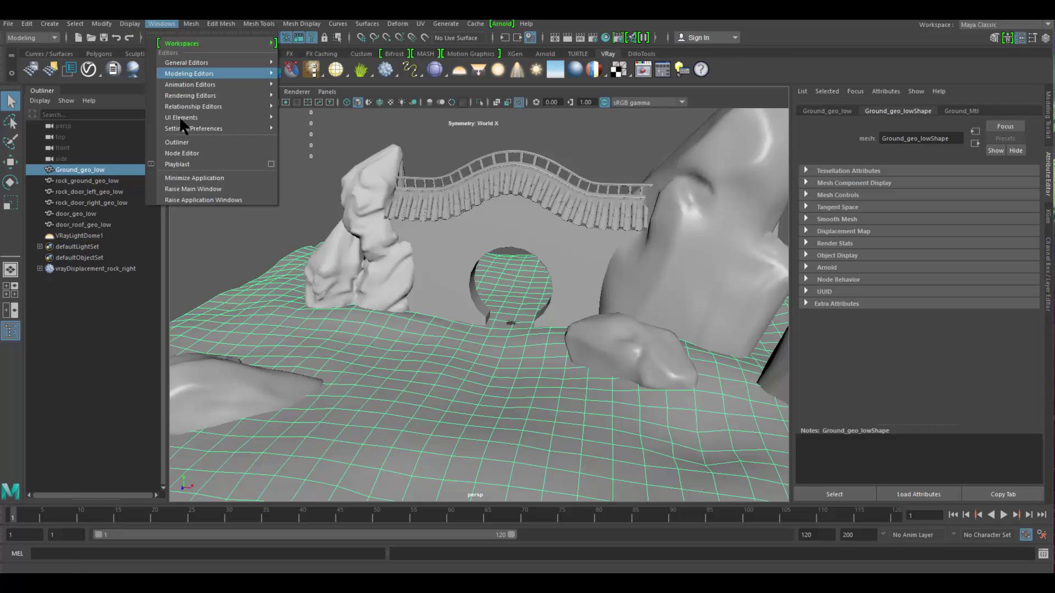
left_click(189, 152)
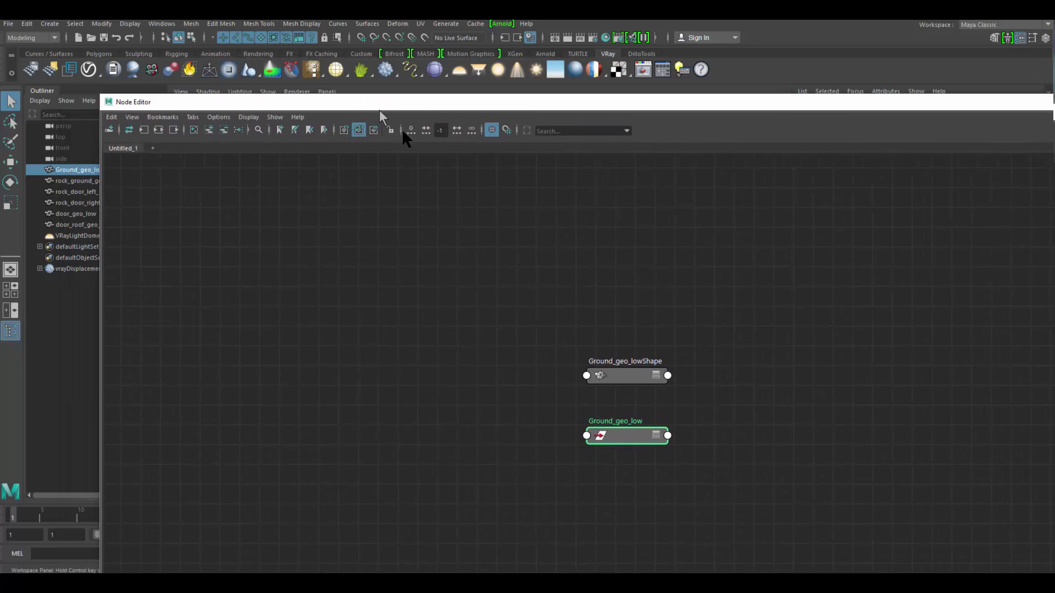
left_click_drag(380, 116, 168, 203)
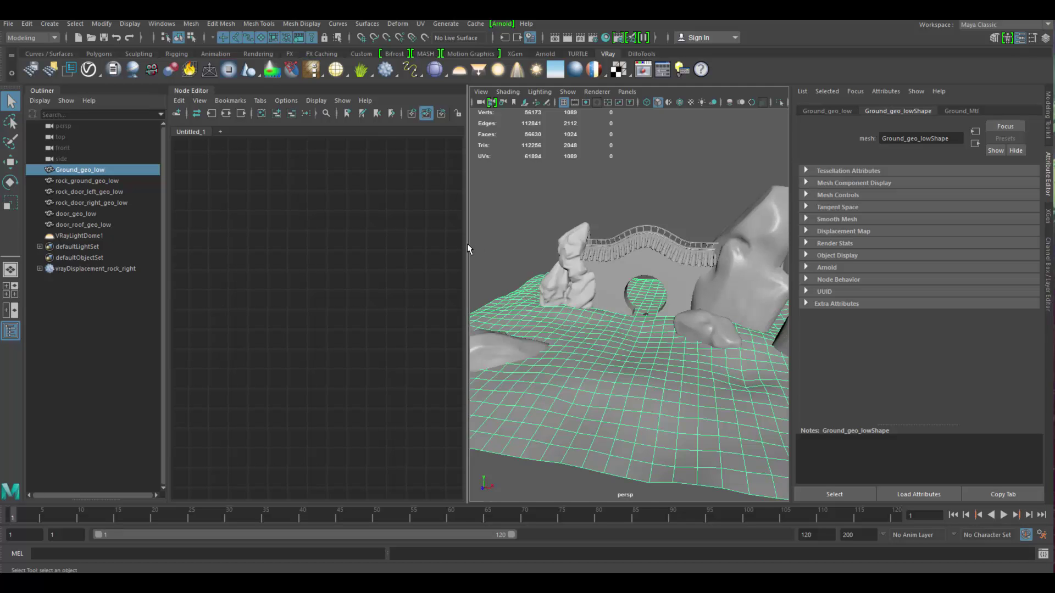
left_click_drag(477, 244, 502, 244)
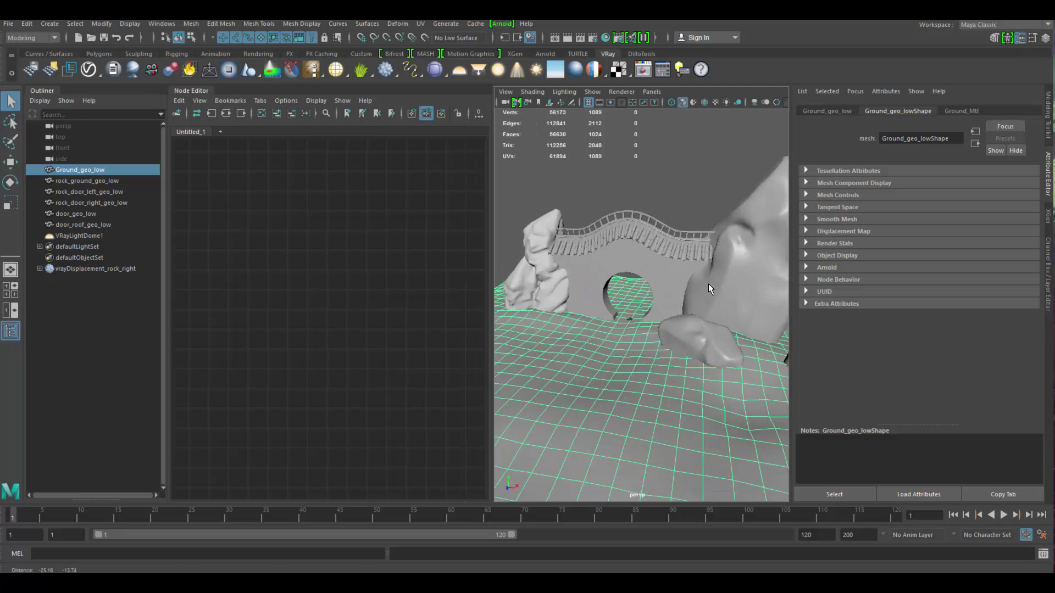
Change the ground's Blinn material to a VRay Mtl and give it the original name Ground_Mtl.
left_click(964, 112)
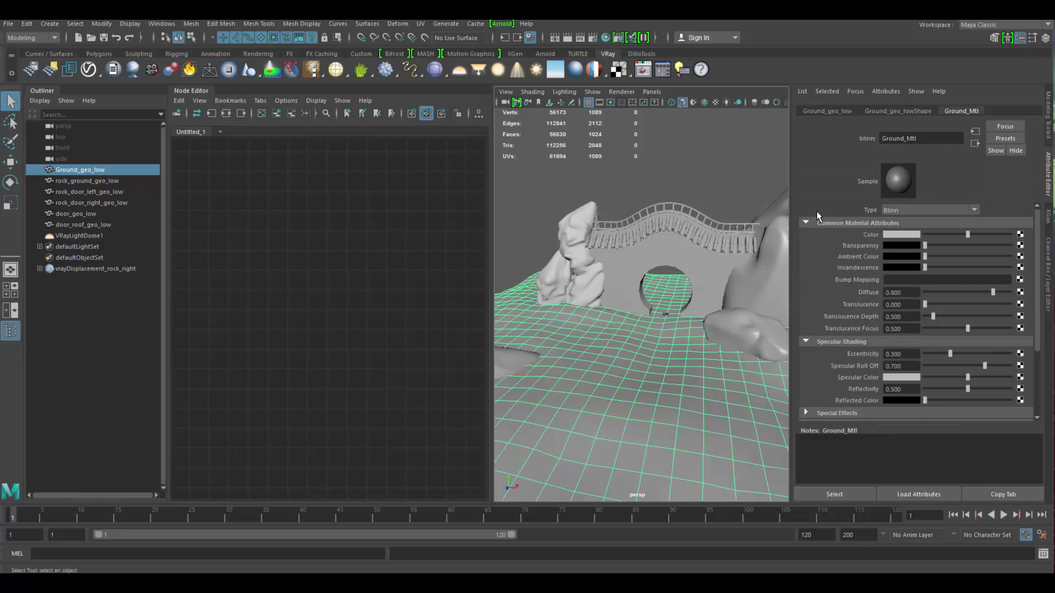
double_click(908, 139)
key("ctrl+c")
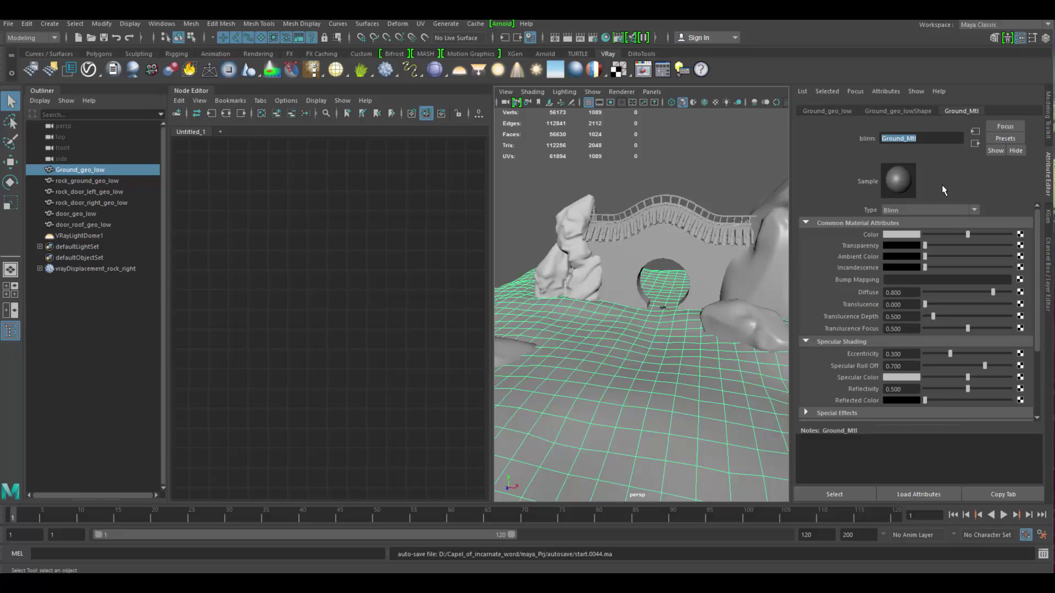
left_click(964, 211)
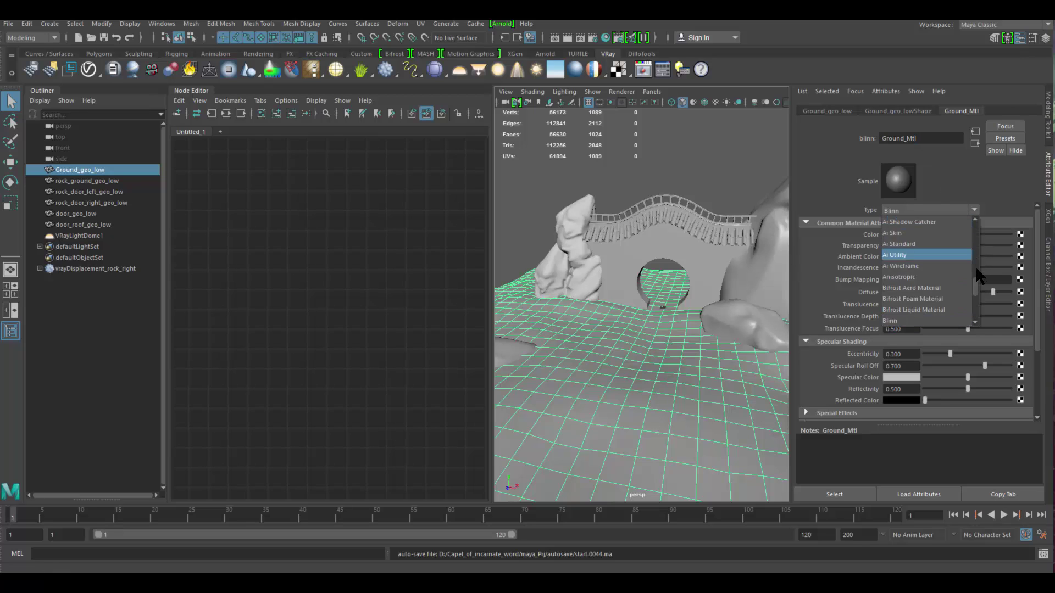
left_click_drag(977, 274, 975, 246)
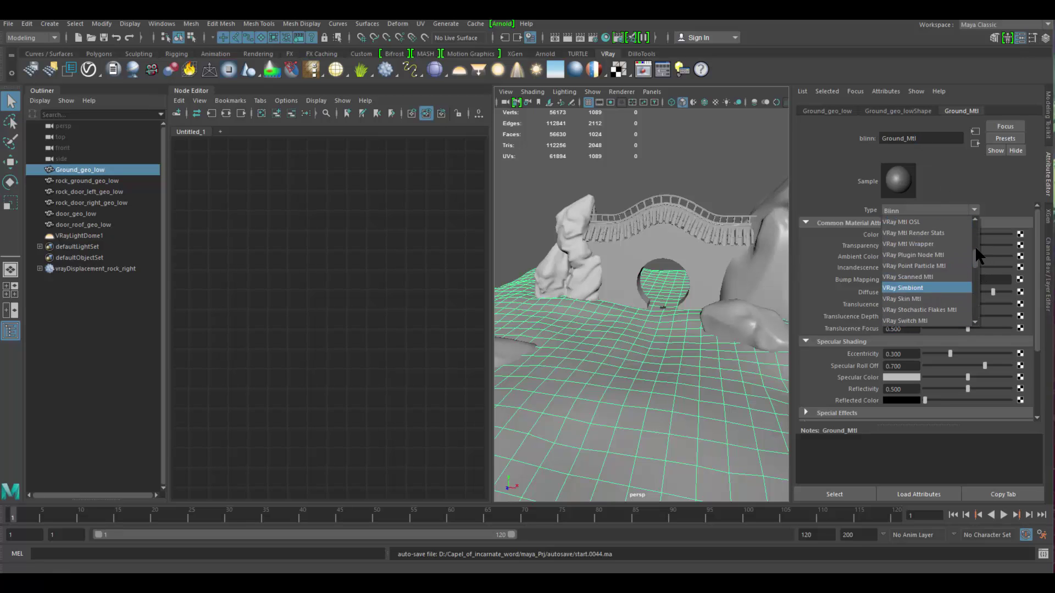
left_click(922, 221)
left_click_drag(923, 140, 855, 148)
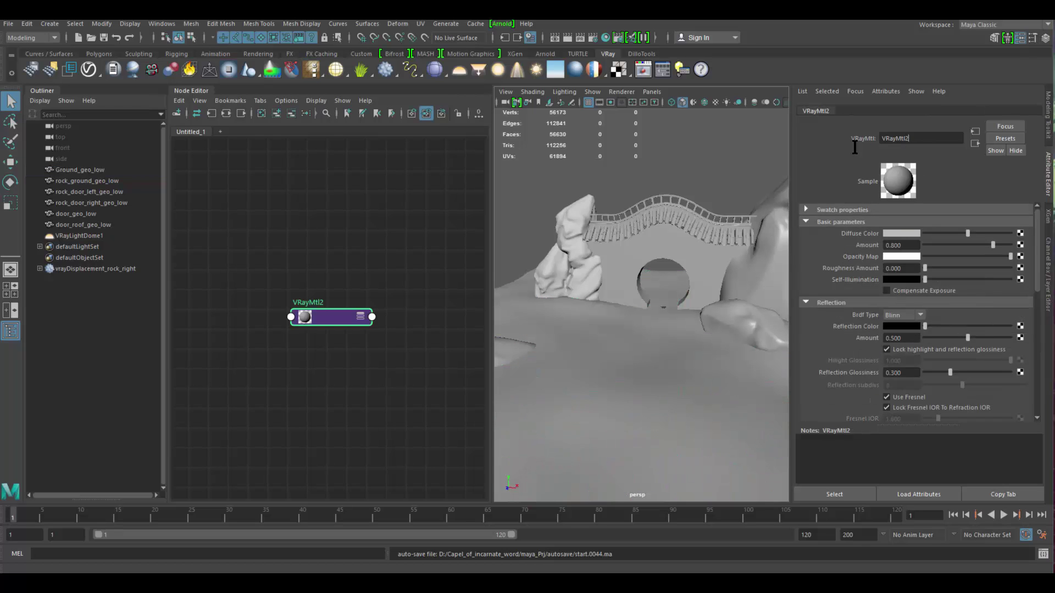
key("ctrl+v")
key("Return")
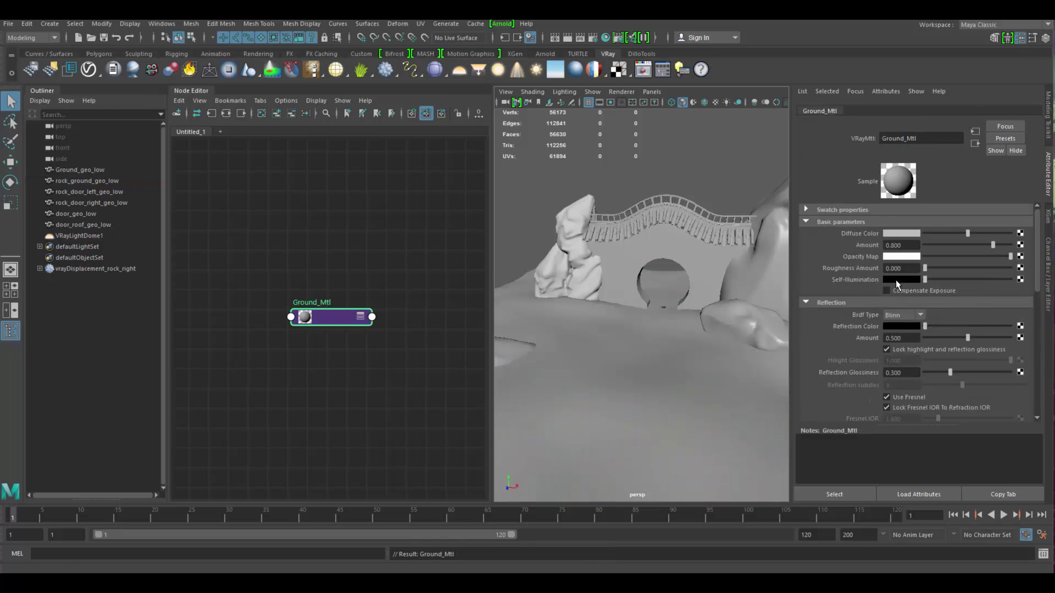
Expand the Ground_Mtl node to examine its full attribute list, collapse it again and frame it in the Node Editor.
left_click(839, 494)
left_click(839, 494)
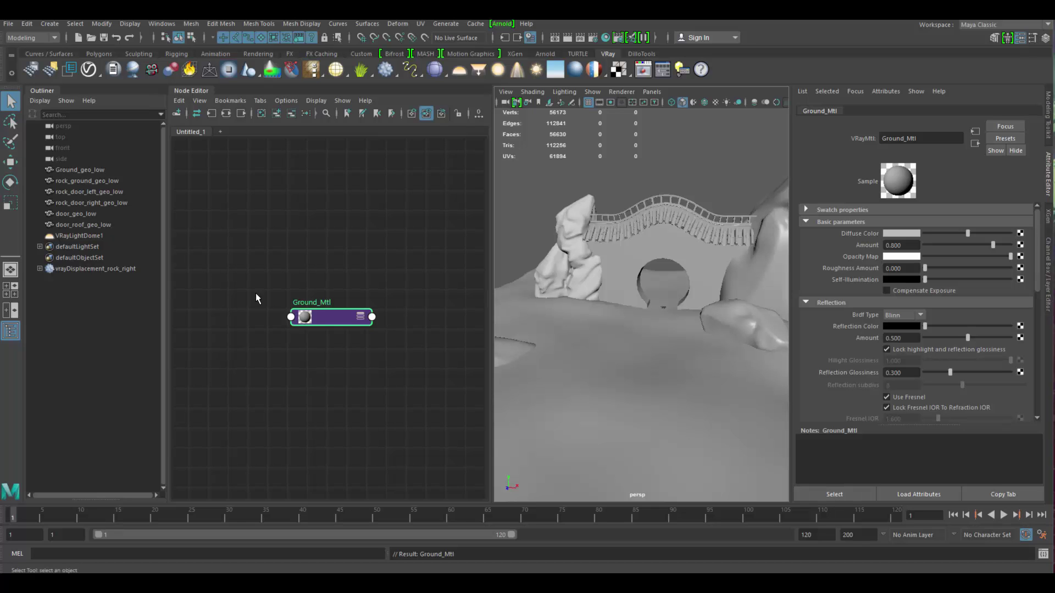
left_click(262, 115)
left_click(276, 115)
middle_click_drag(345, 313, 398, 250, "alt")
key("3")
middle_click_drag(386, 401, 410, 287, "alt")
scroll(401, 211, "down", 4)
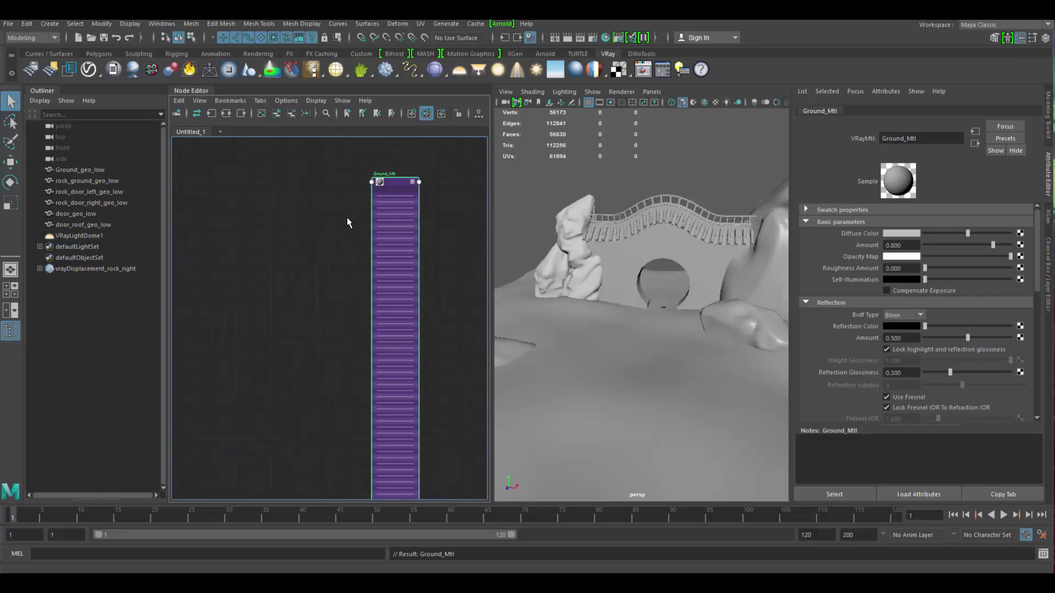
key("1")
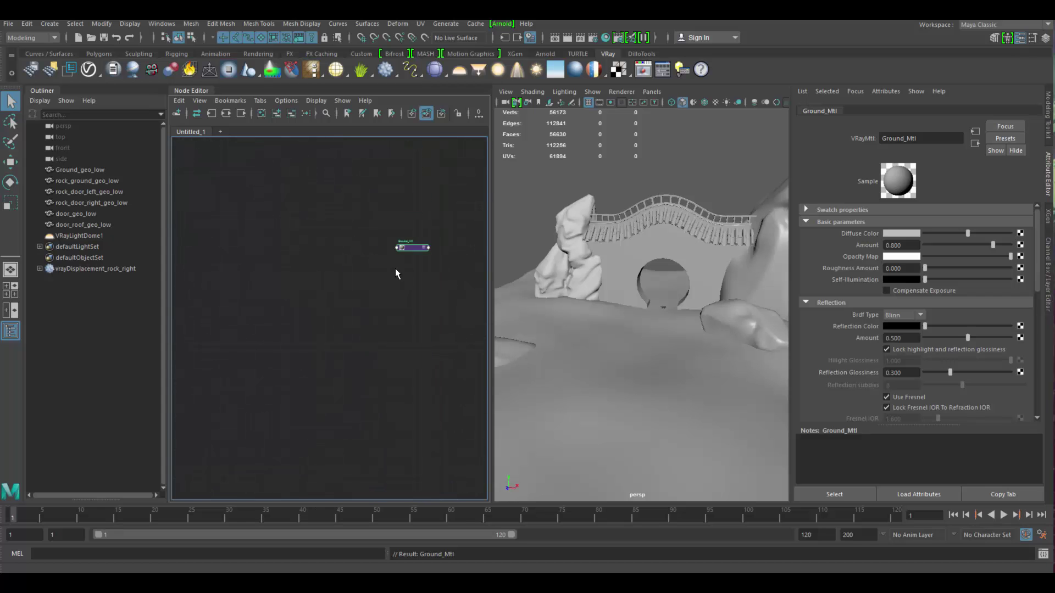
key("f")
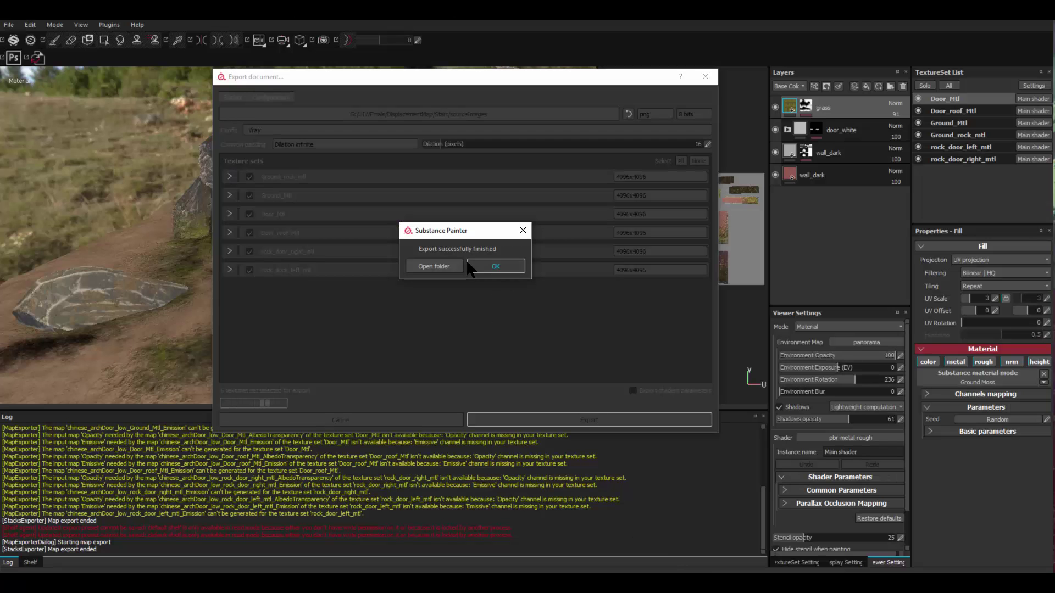
Open the exported textures' sourceImages folder from Substance Painter and arrange its enlarged window over Maya, beside the Ground_Mtl node.
left_click(435, 266)
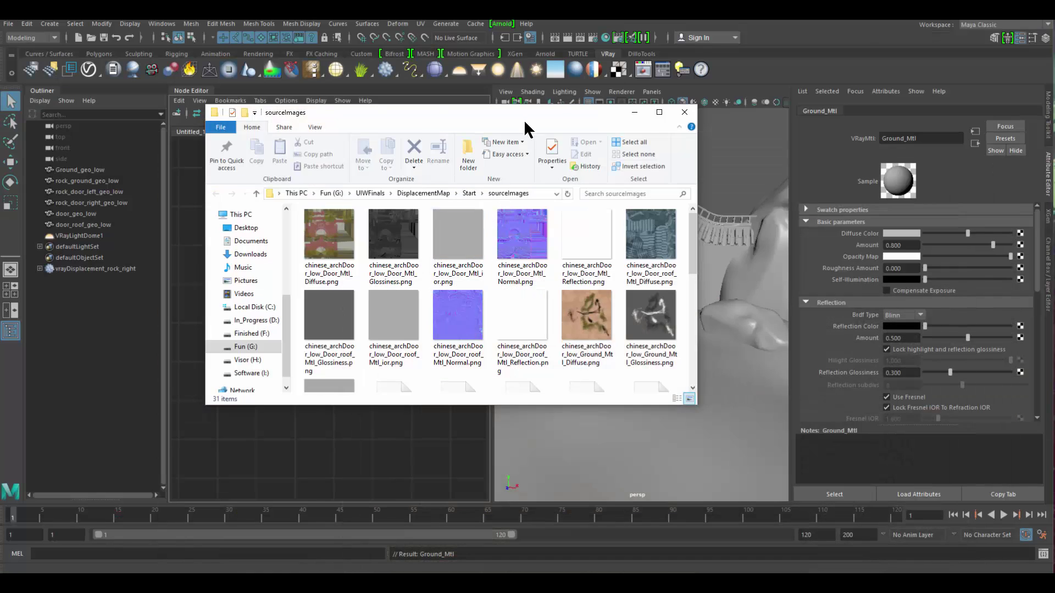
left_click_drag(525, 122, 700, 119)
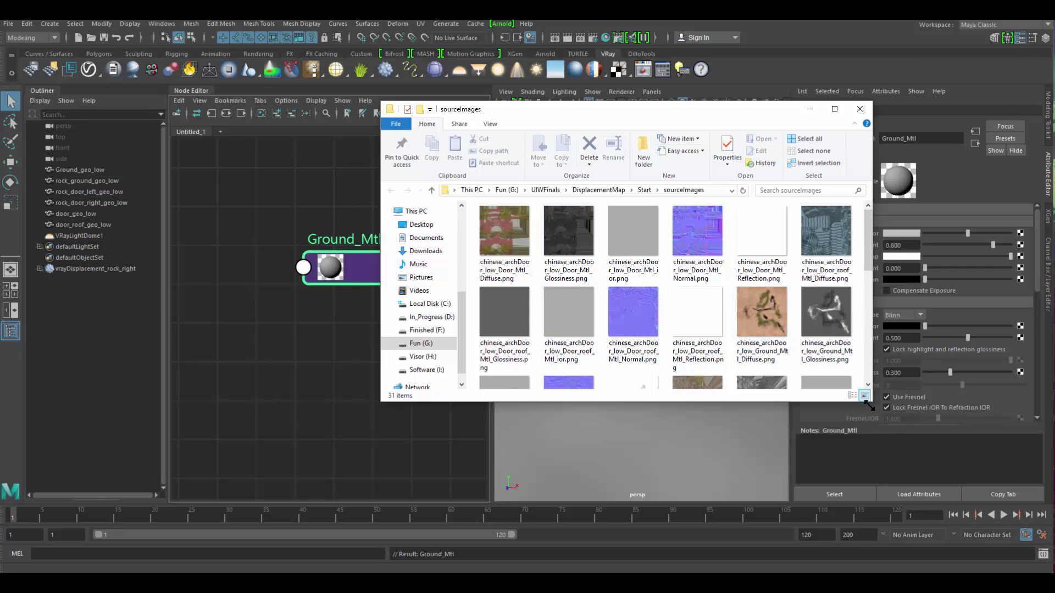
left_click_drag(872, 402, 918, 491)
Import the Ground_Mtl Diffuse, Glossiness, ior, Normal and Reflection png textures into the Node Editor and minimize the folder window.
left_click(697, 319)
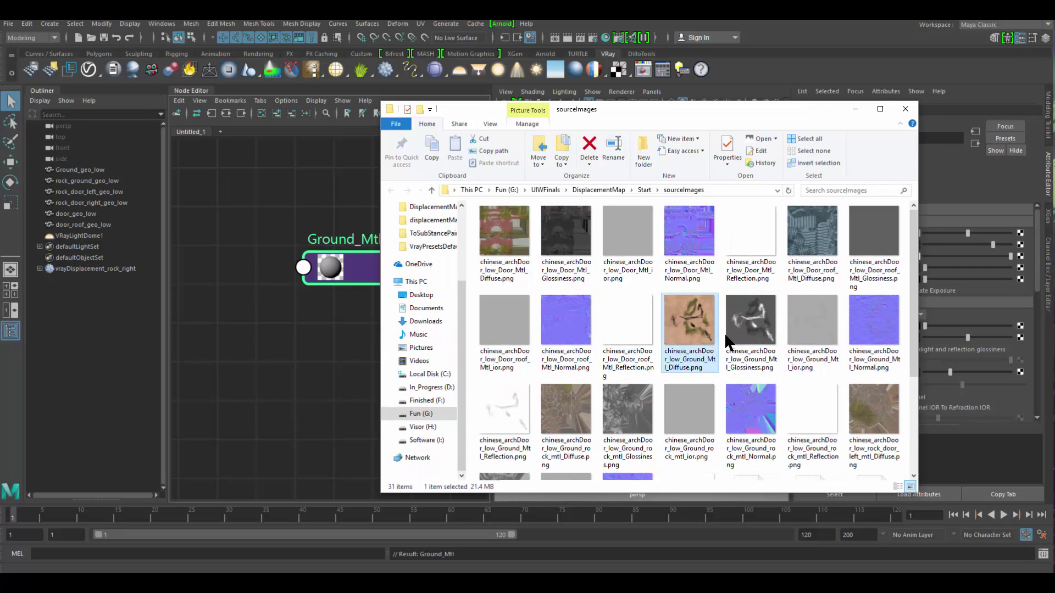
left_click(752, 335, "ctrl")
left_click(822, 326, "ctrl")
left_click(872, 322, "ctrl")
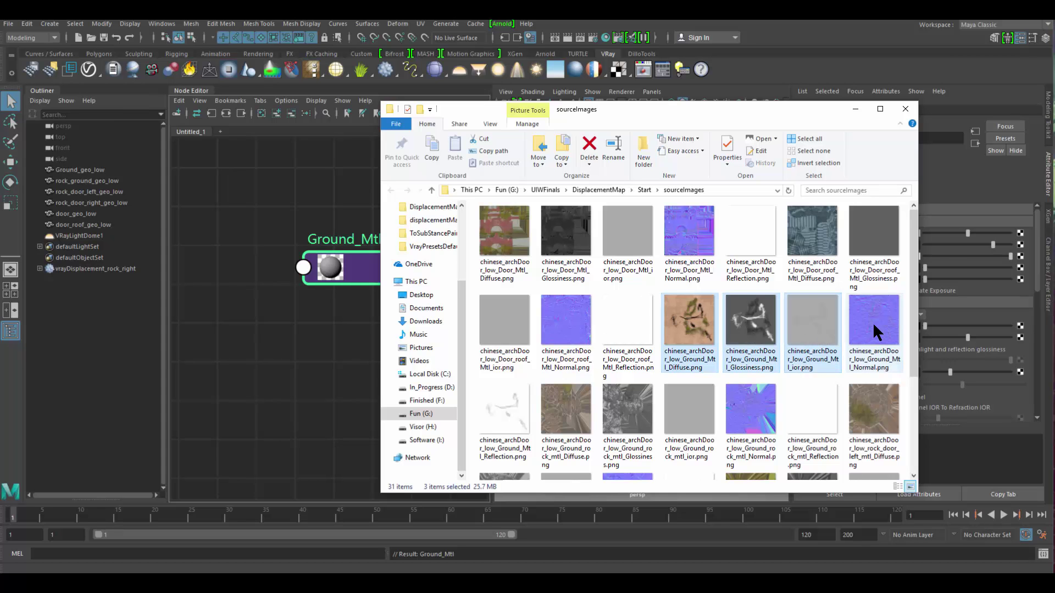
left_click(505, 422, "ctrl")
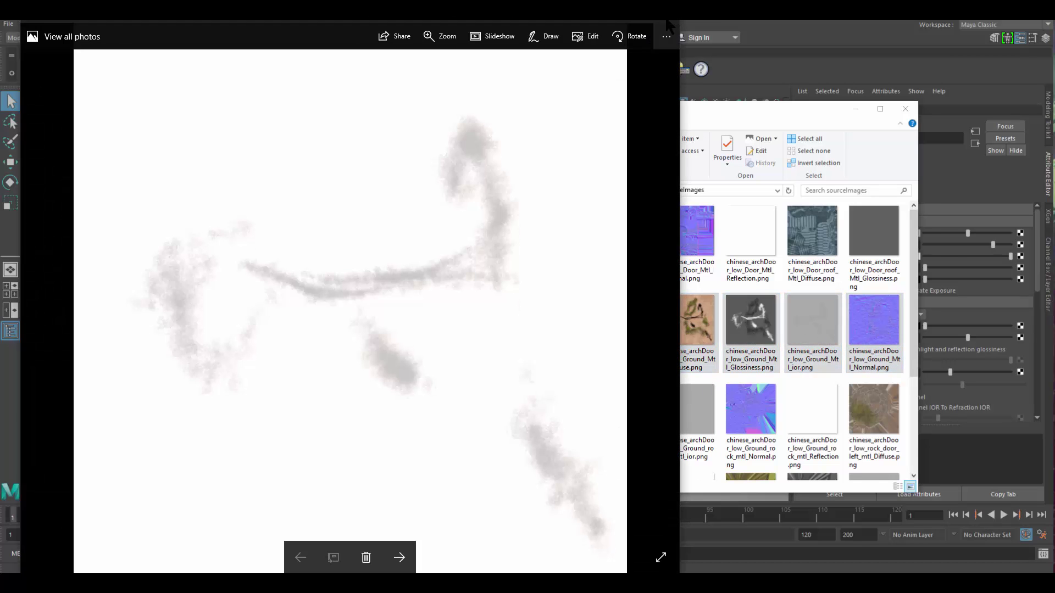
left_click(665, 28)
left_click_drag(696, 326, 242, 369)
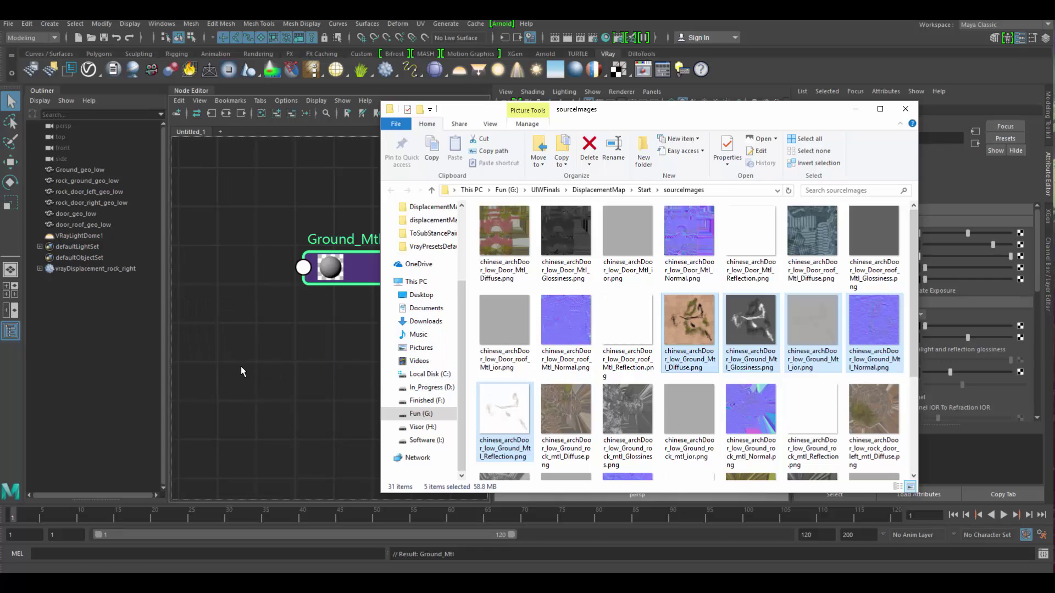
left_click(857, 110)
Select all imported texture nodes together with Ground_Mtl, lay out the graph automatically and clear the selection.
right_click_drag(323, 360, 176, 203, "alt")
middle_click_drag(346, 330, 325, 257, "alt")
right_click_drag(325, 257, 242, 198, "alt")
middle_click_drag(309, 290, 223, 327, "alt")
left_click_drag(219, 240, 479, 443)
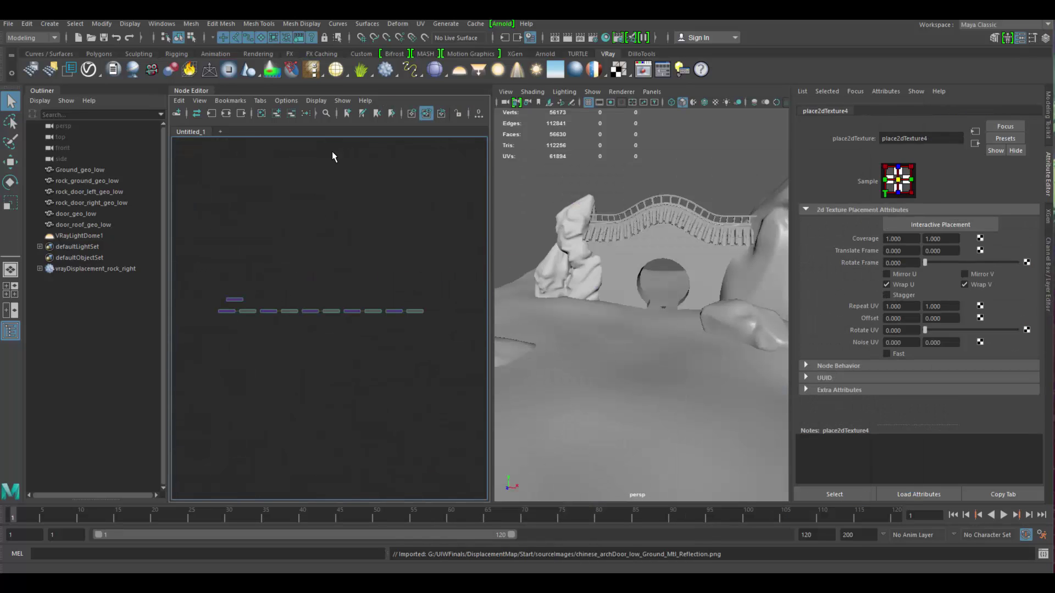
left_click(307, 114)
scroll(370, 261, "down", 2)
middle_click_drag(369, 261, 324, 240, "alt")
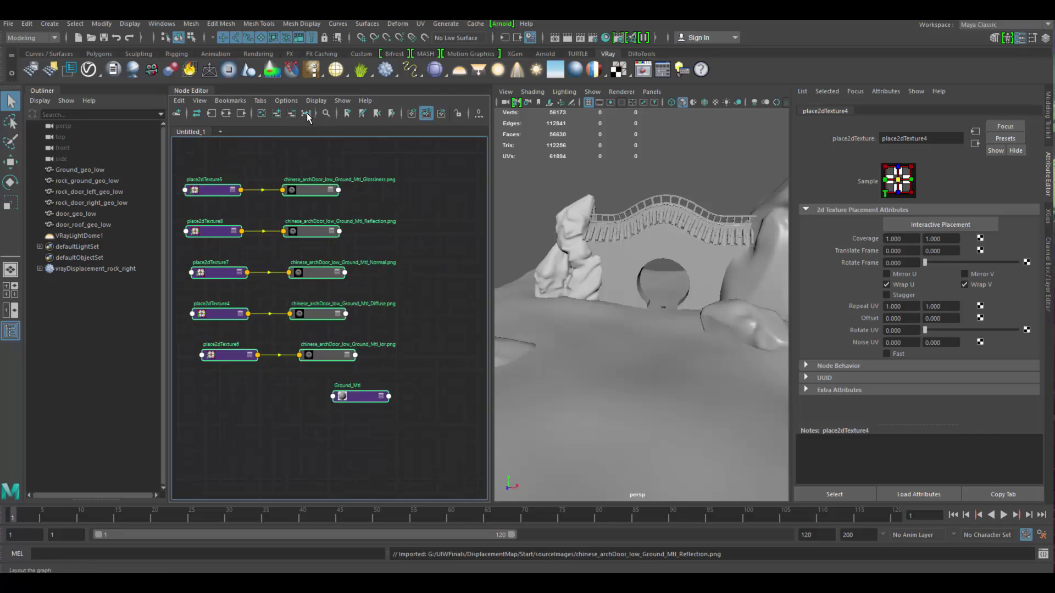
left_click(447, 248)
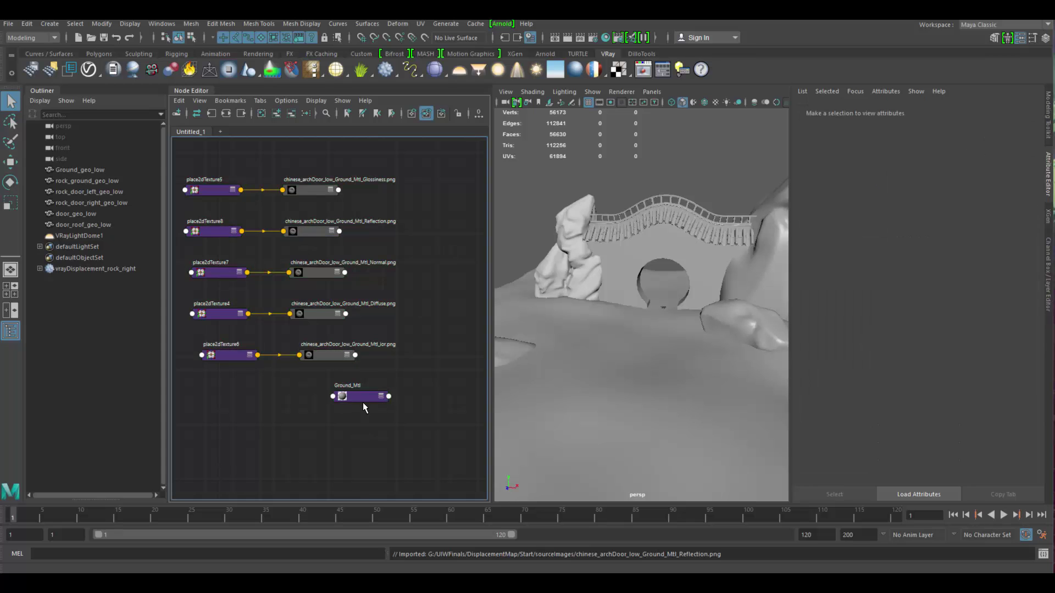
Place the Ground_Mtl node to the right of the file texture nodes and expand it to show all its attributes.
left_click_drag(363, 400, 456, 241)
key("3")
left_click_drag(451, 350, 436, 220)
scroll(379, 318, "up", 6)
middle_click_drag(368, 248, 323, 268, "alt")
scroll(379, 338, "down", 1)
left_click_drag(462, 378, 454, 368)
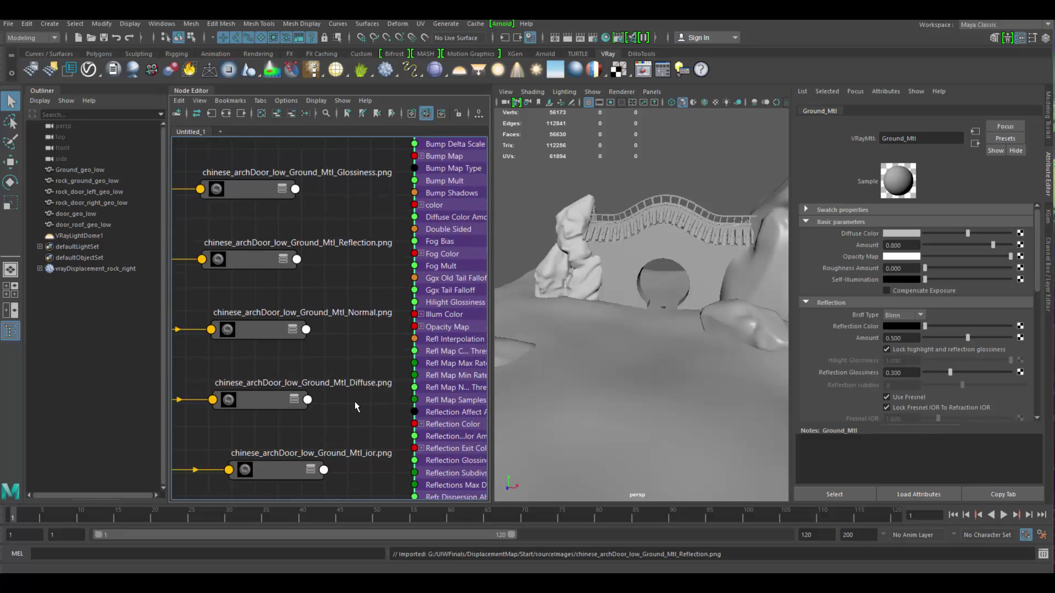
Turn V-Ray rendering back on in the viewport and connect the ground Diffuse texture to the Diffuse Color of Ground_Mtl.
left_click(621, 92)
left_click(628, 144)
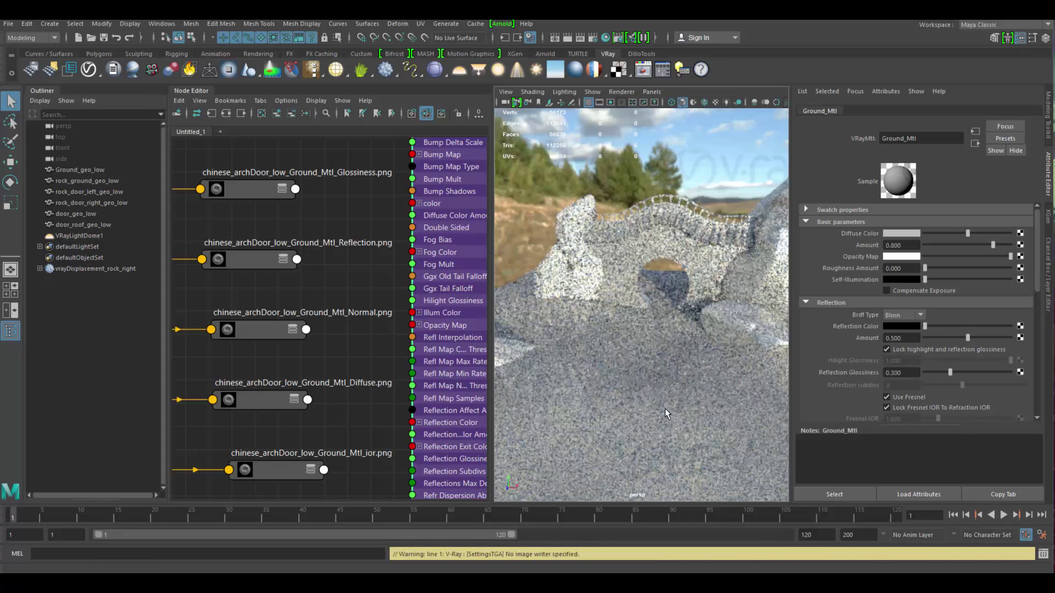
middle_click_drag(675, 364, 638, 353, "alt")
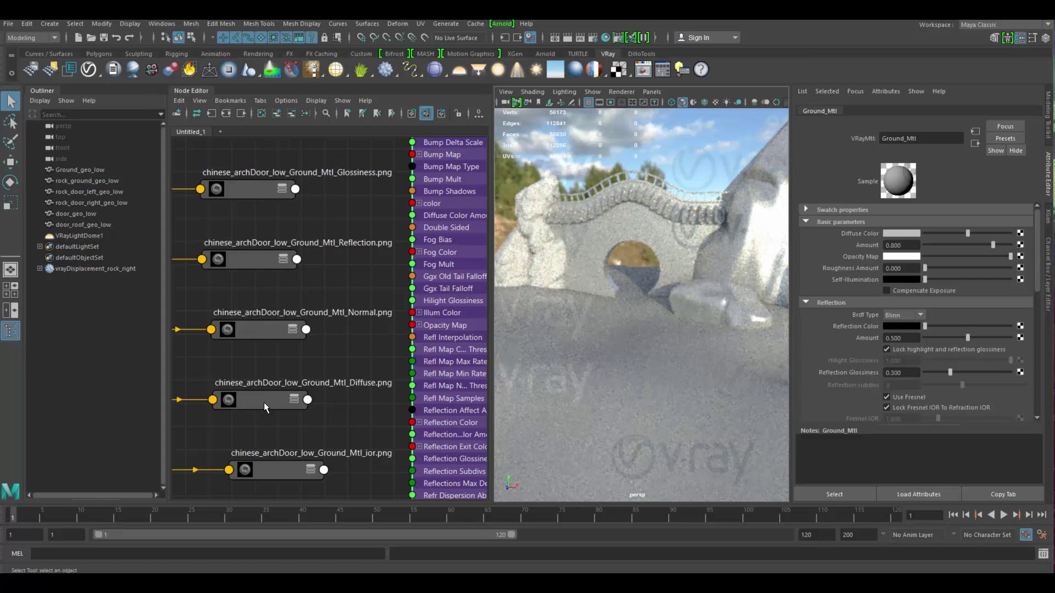
middle_click_drag(264, 403, 853, 230)
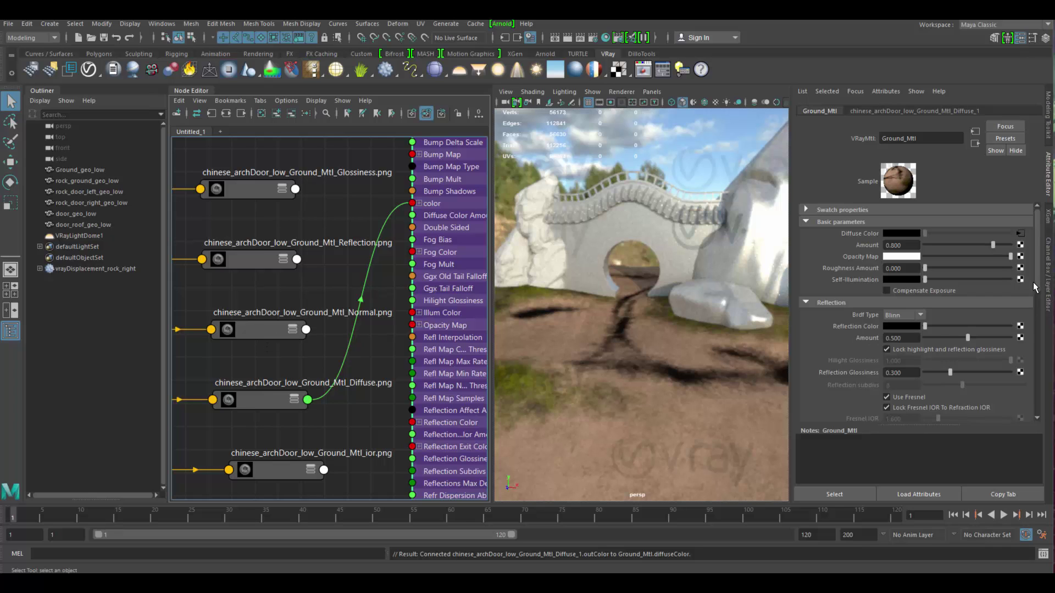
Connect the ground Normal texture to the bump map of Ground_Mtl and set the Map Type to Normal map in tangent space.
left_click_drag(1036, 291, 994, 412)
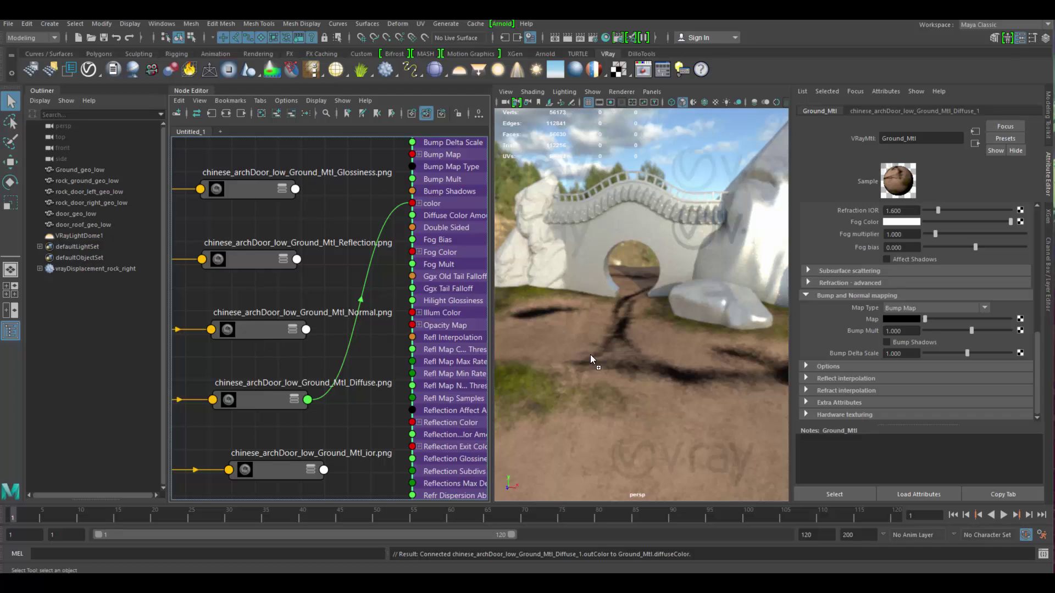
middle_click_drag(590, 360, 861, 320)
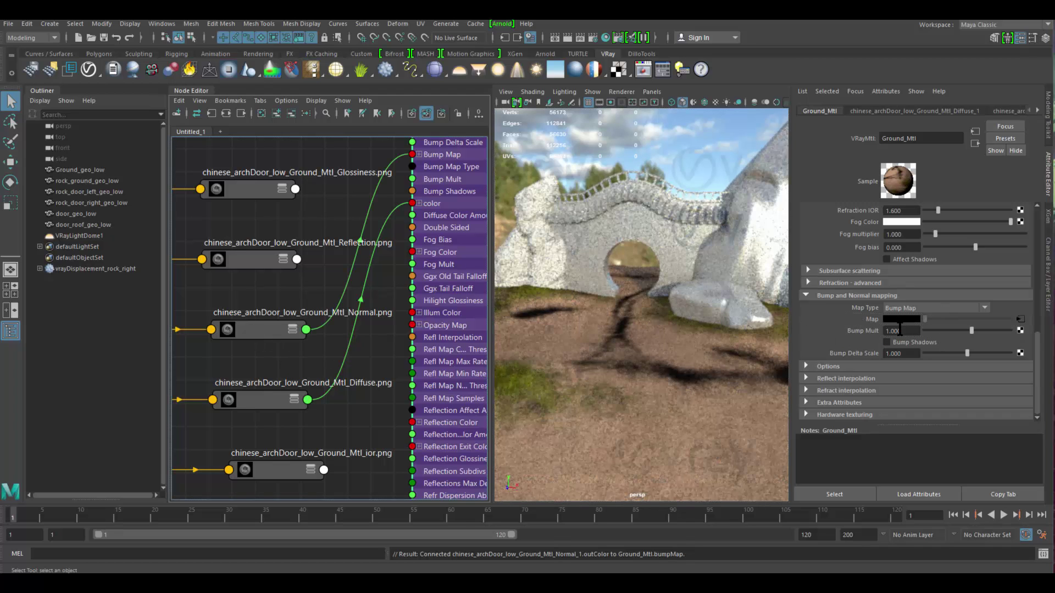
left_click(928, 306)
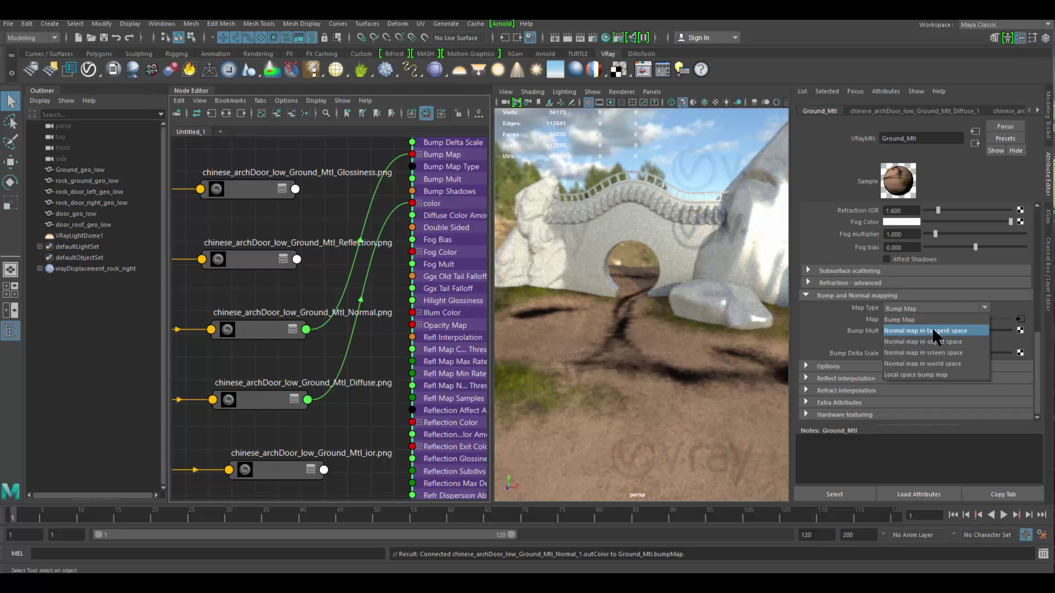
left_click(932, 330)
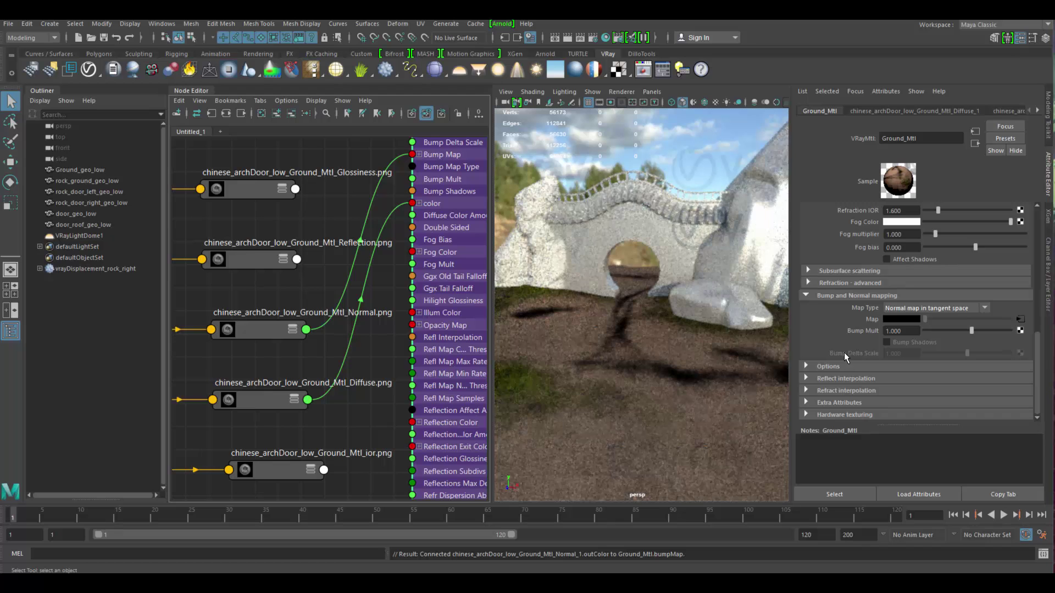
Switch Ground_Mtl's Map Type to Bump Map for comparison and return it to Normal map in tangent space.
left_click(929, 311)
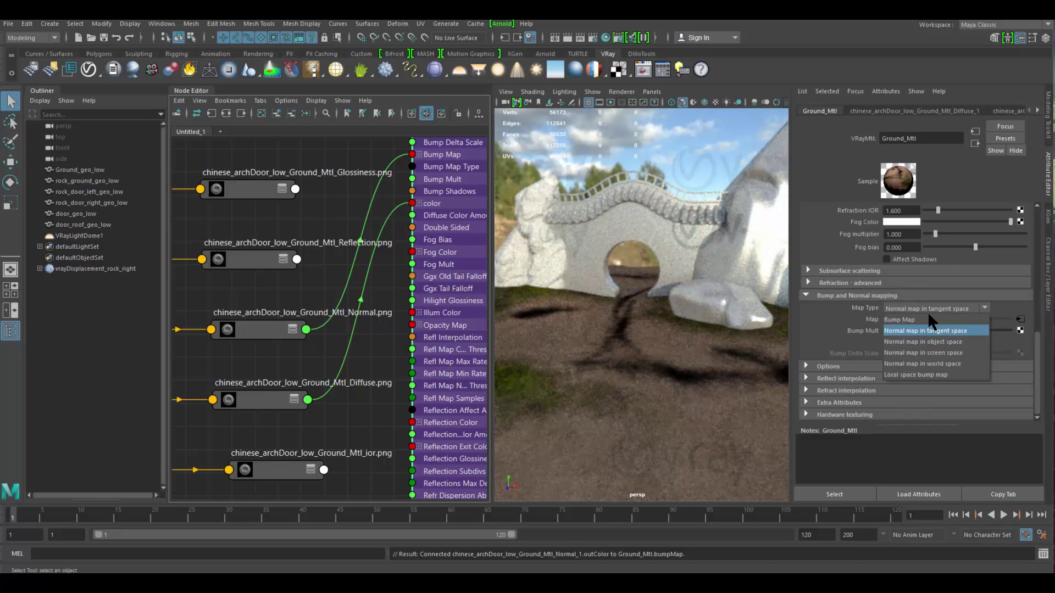
left_click(926, 319)
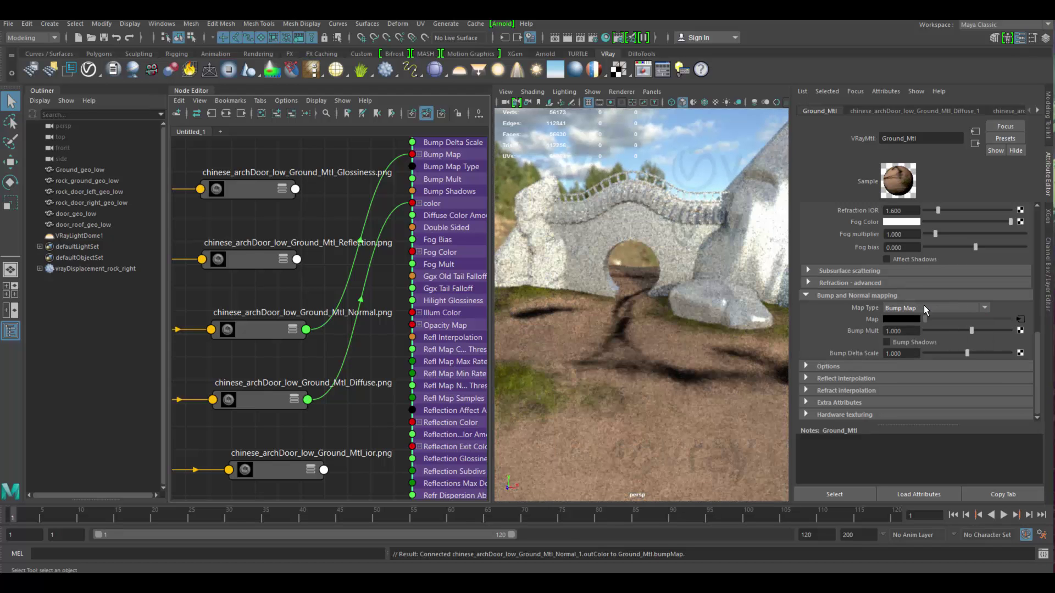
left_click(926, 308)
left_click(924, 328)
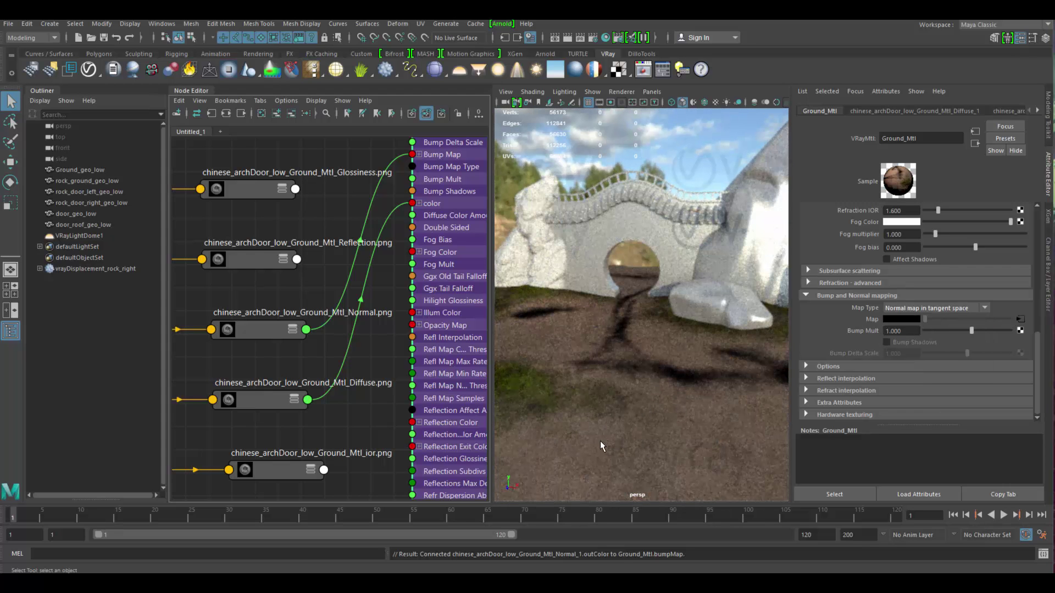
Set the Color Space of the ground Normal texture to Raw.
left_click(265, 334)
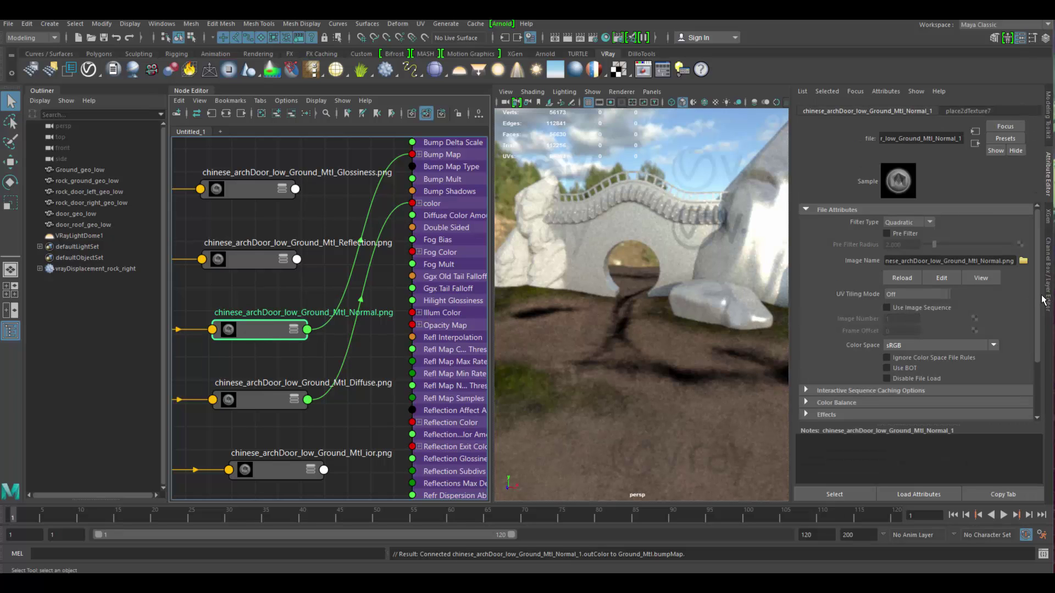
scroll(1010, 314, "down", 2)
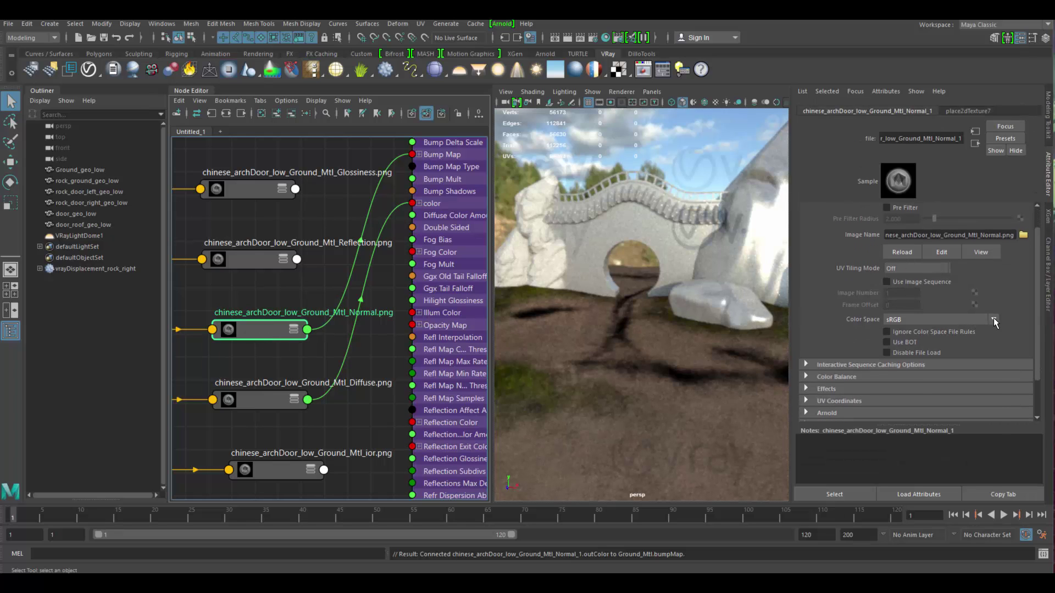
left_click(993, 319)
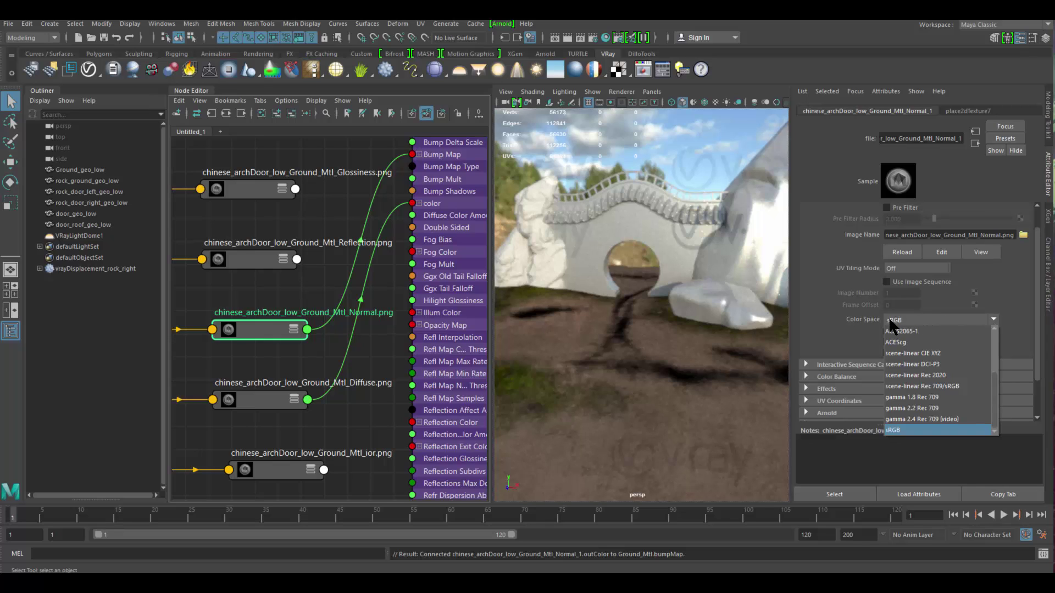
scroll(998, 368, "up", 2)
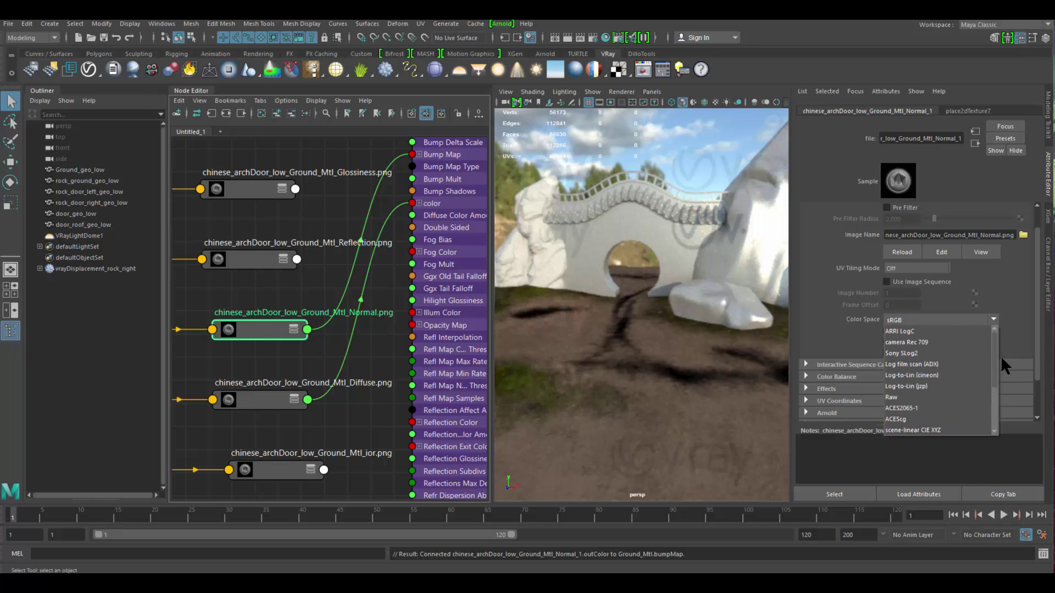
left_click(914, 396)
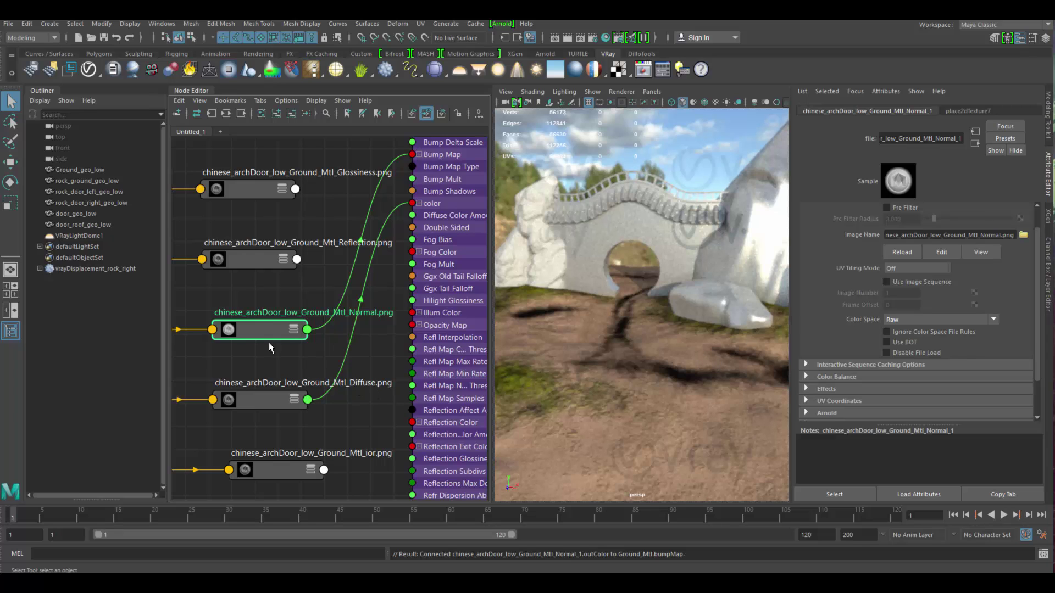
Connect the ground Reflection texture to the Reflection Color of Ground_Mtl and set the Brdf Type to GGX.
left_click_drag(268, 333, 268, 329)
left_click_drag(269, 403, 268, 397)
left_click(460, 303)
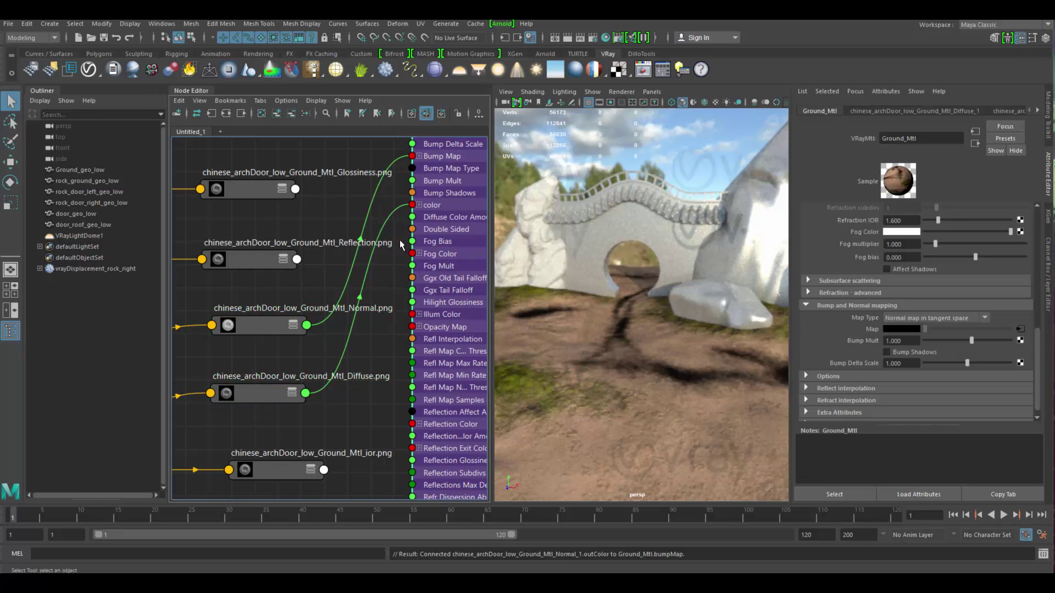
left_click_drag(457, 309, 451, 471)
left_click_drag(1036, 340, 1048, 208)
middle_click_drag(249, 259, 866, 328)
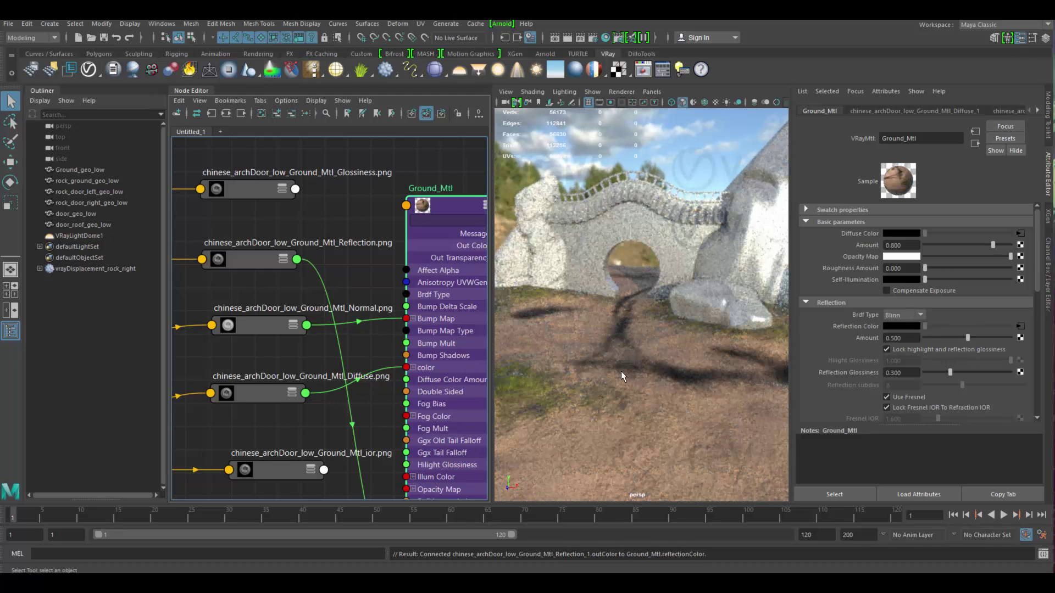
left_click(916, 316)
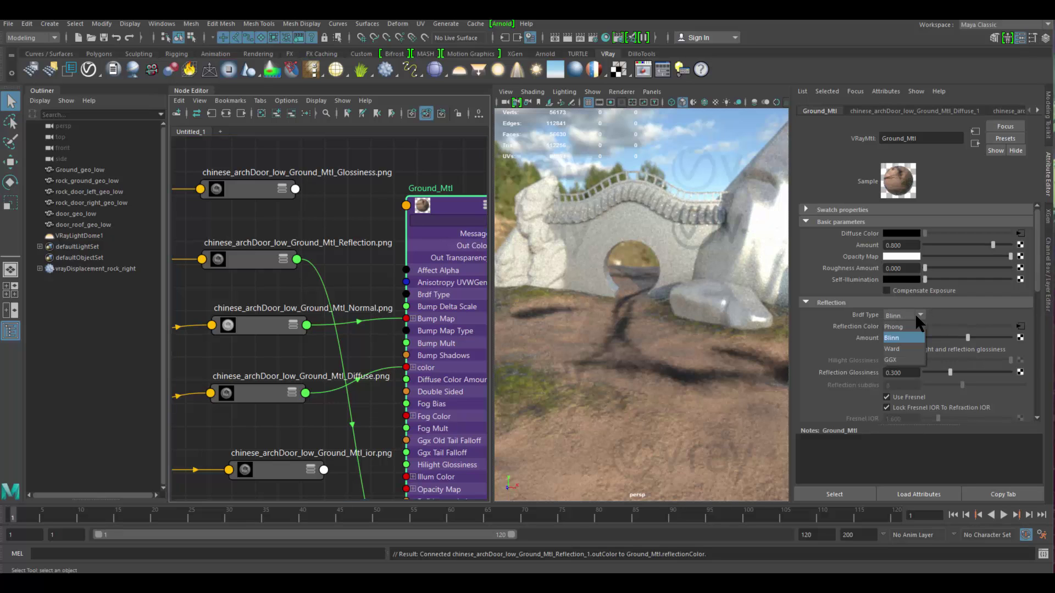
left_click(896, 360)
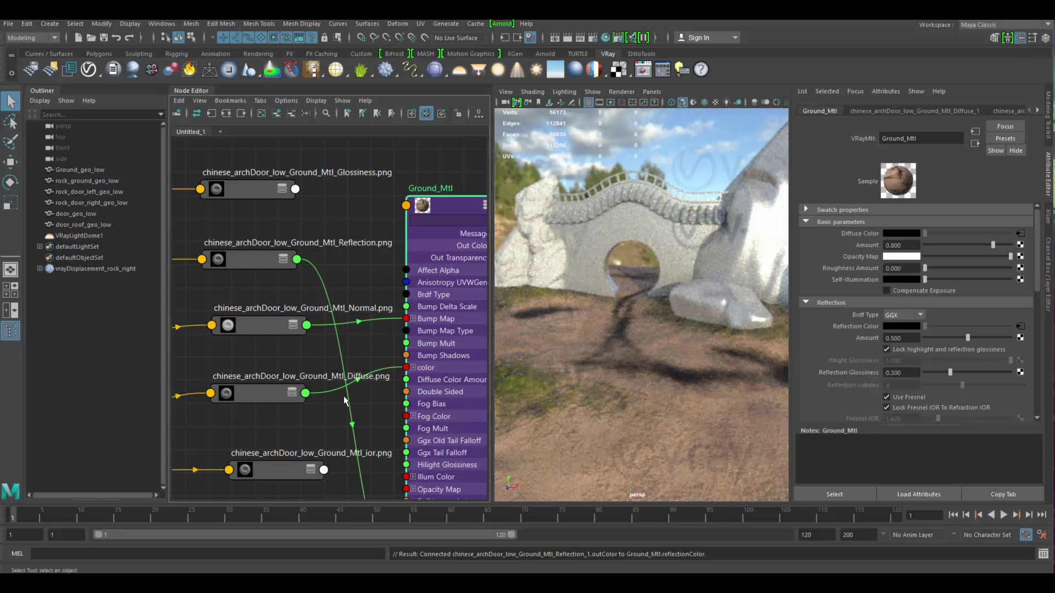
Move the ground Reflection texture node and its place2dTexture8 node below the ior texture row in the graph.
middle_click_drag(341, 399, 355, 275)
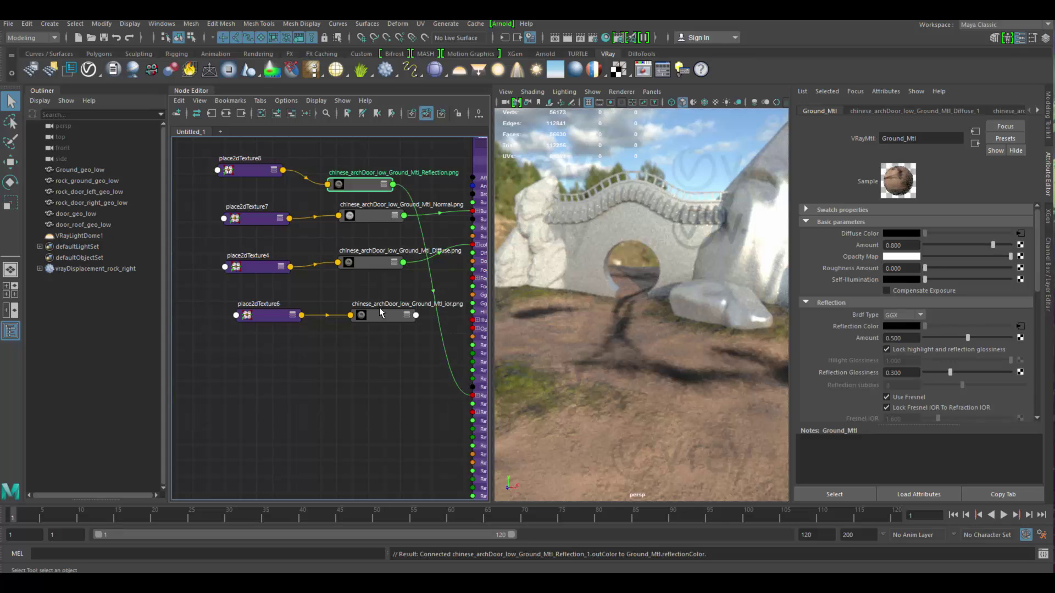
left_click_drag(391, 171, 392, 405)
left_click_drag(258, 170, 250, 377)
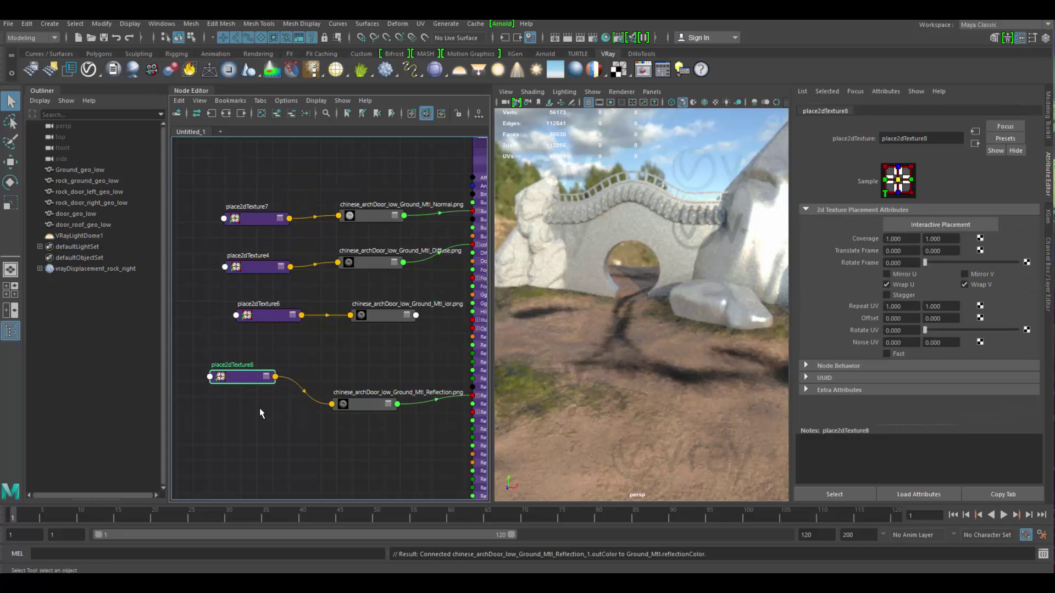
left_click(387, 407)
Connect the ground Glossiness texture to the Reflection Glossiness of Ground_Mtl and check the ground near the gate in the viewport.
scroll(416, 338, "up", 3)
left_click(422, 305)
middle_click_drag(422, 305, 447, 429, "alt")
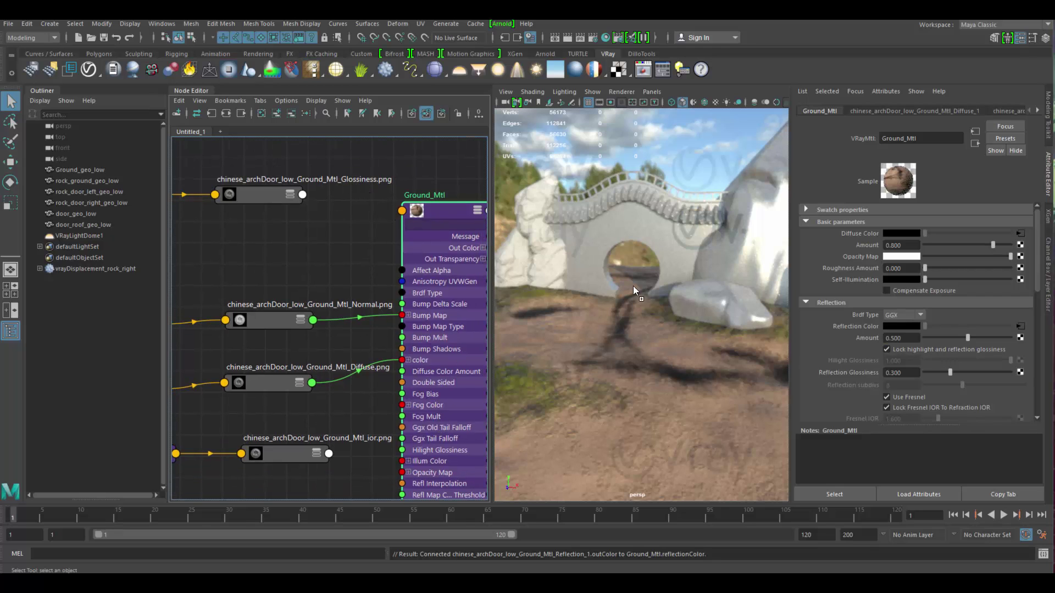
middle_click_drag(846, 386, 848, 374)
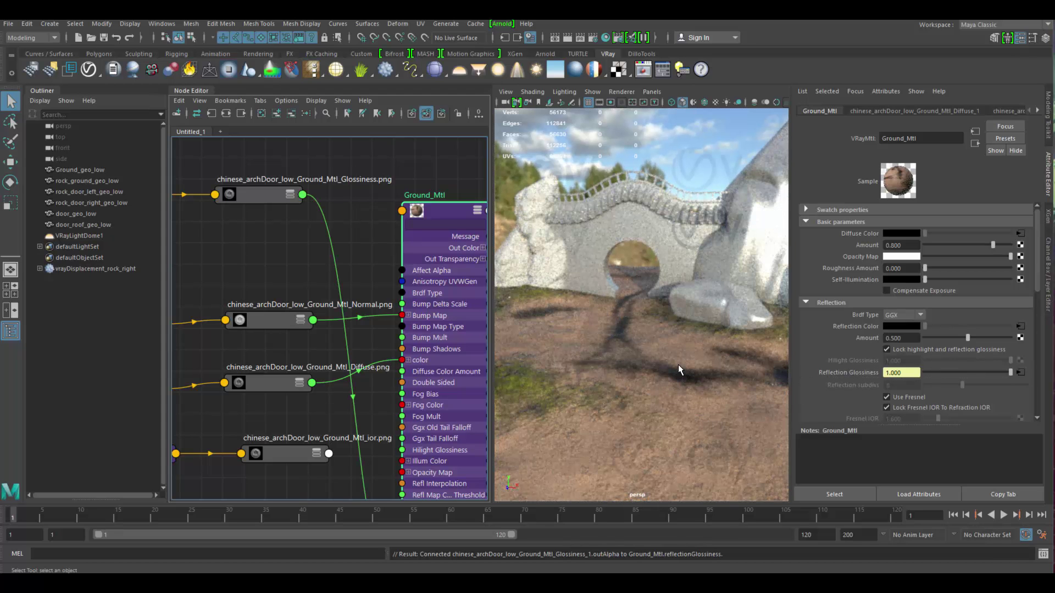
mouse_move(678, 366)
left_mouse_down("alt")
mouse_move(671, 371)
mouse_move(680, 363)
left_mouse_up("alt")
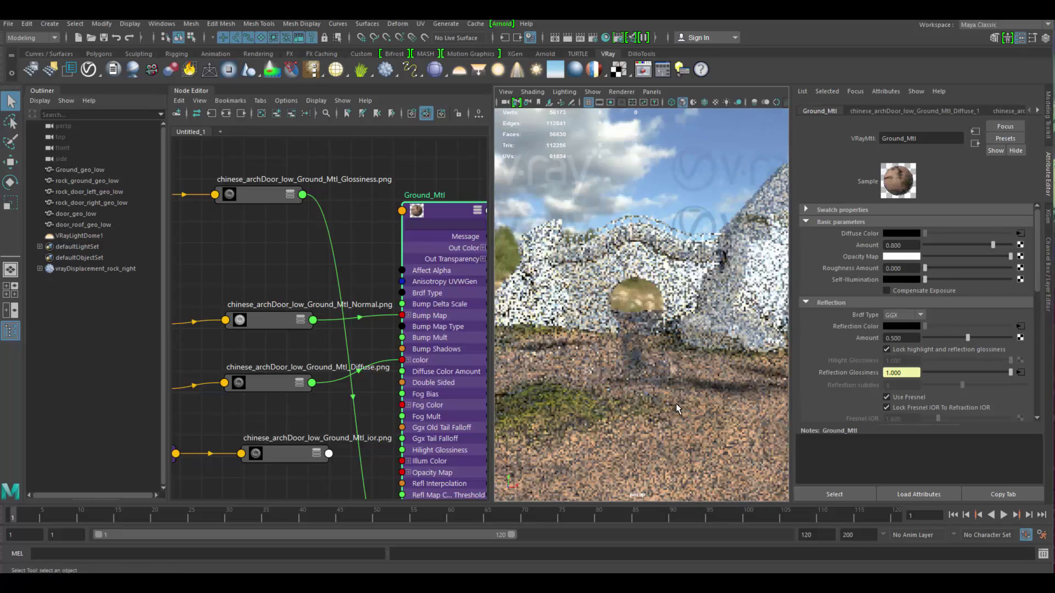
scroll(690, 403, "up", 2)
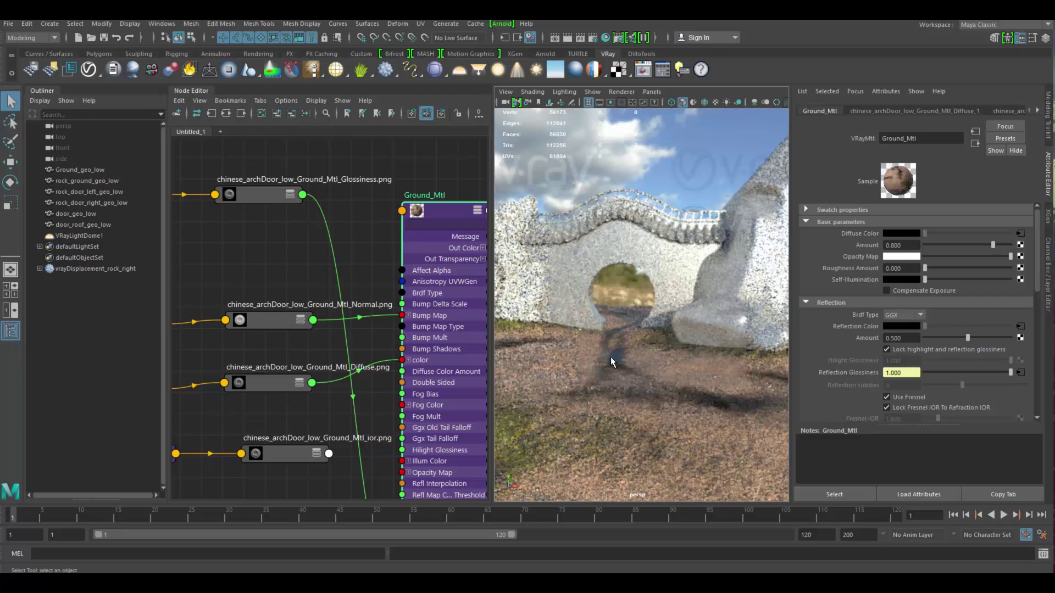
left_click_drag(613, 361, 621, 361, "alt")
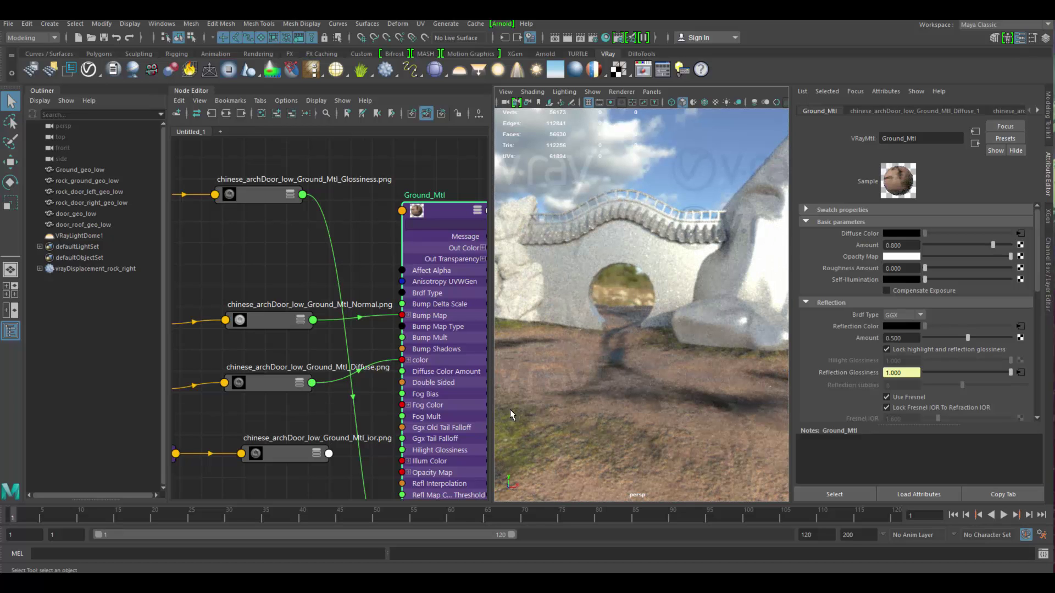
Move the ground Glossiness texture node and its place2dTexture5 node below the Reflection texture row in the graph.
middle_click_drag(283, 395, 391, 305, "alt")
right_click_drag(391, 305, 266, 211, "alt")
left_click_drag(393, 188, 388, 373)
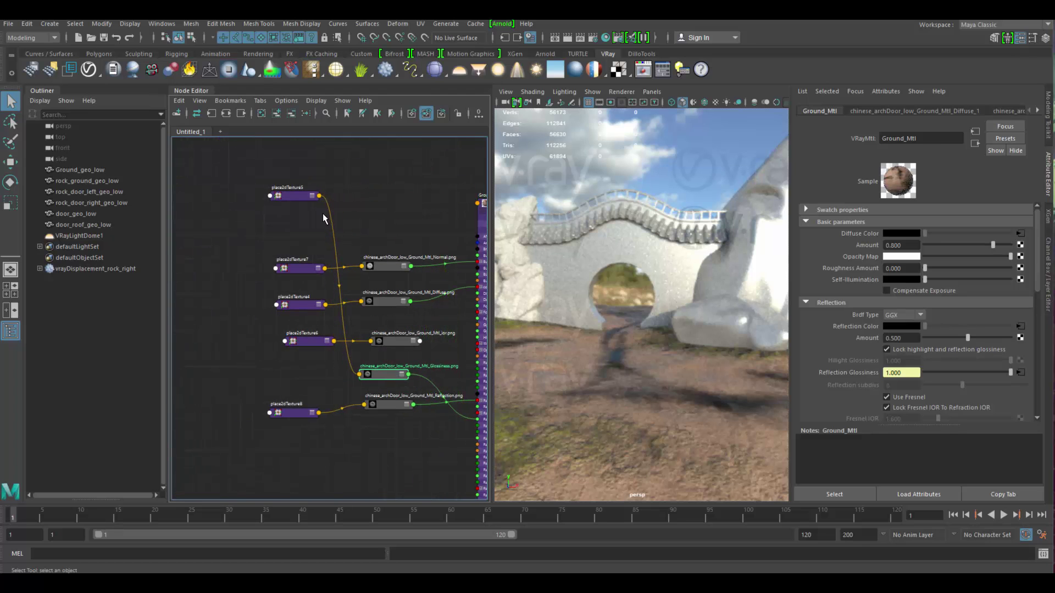
left_click_drag(301, 195, 316, 486)
left_click_drag(379, 376, 391, 479)
middle_click_drag(390, 415, 386, 313, "alt")
right_click_drag(386, 314, 392, 319, "alt")
left_click_drag(392, 385, 386, 376)
left_click_drag(304, 388, 300, 361)
right_click_drag(330, 395, 417, 398, "alt")
middle_click_drag(417, 398, 358, 402, "alt")
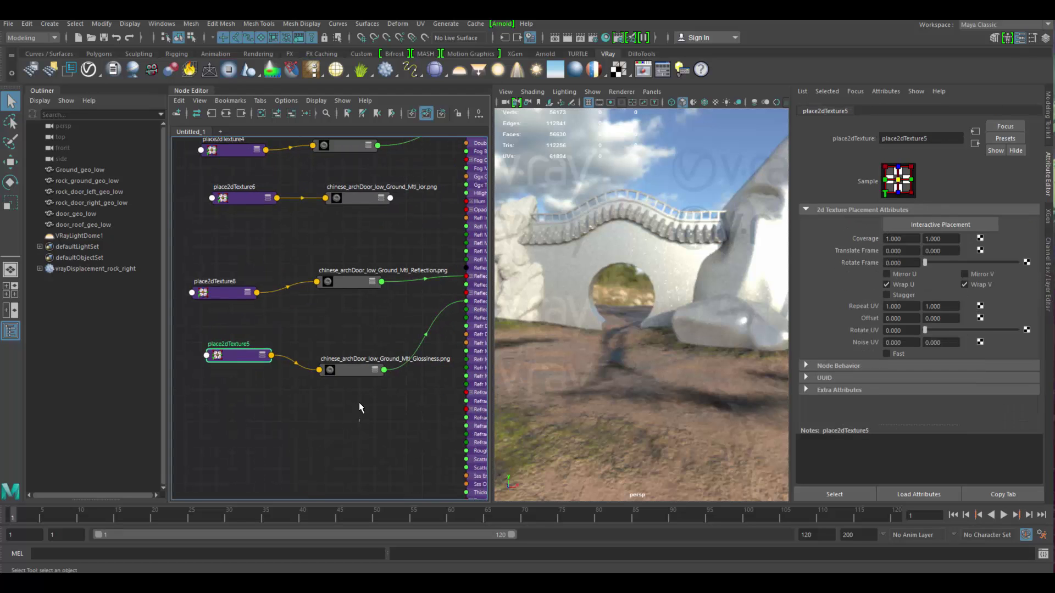
Set the Color Space of the ground Glossiness texture to Raw.
left_click_drag(360, 375, 362, 369)
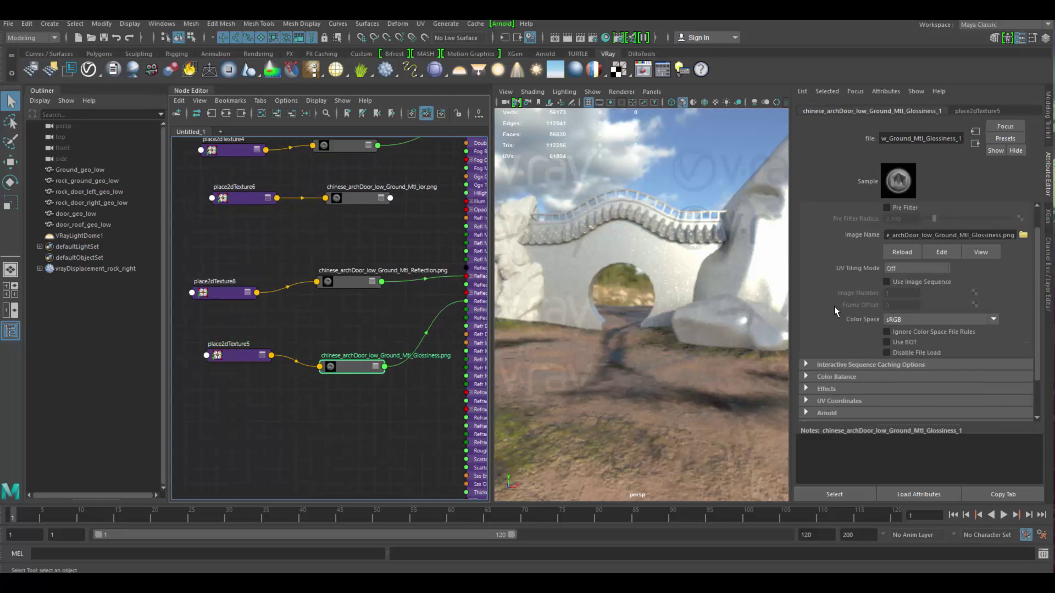
left_click(938, 319)
left_click(1001, 351)
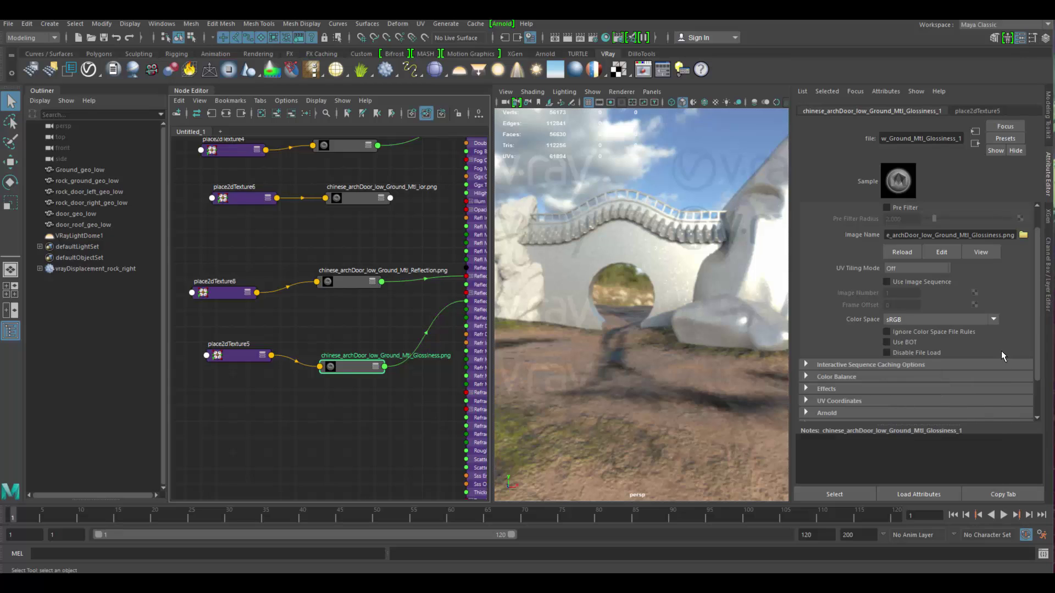
left_click(994, 319)
left_click_drag(996, 378, 996, 334)
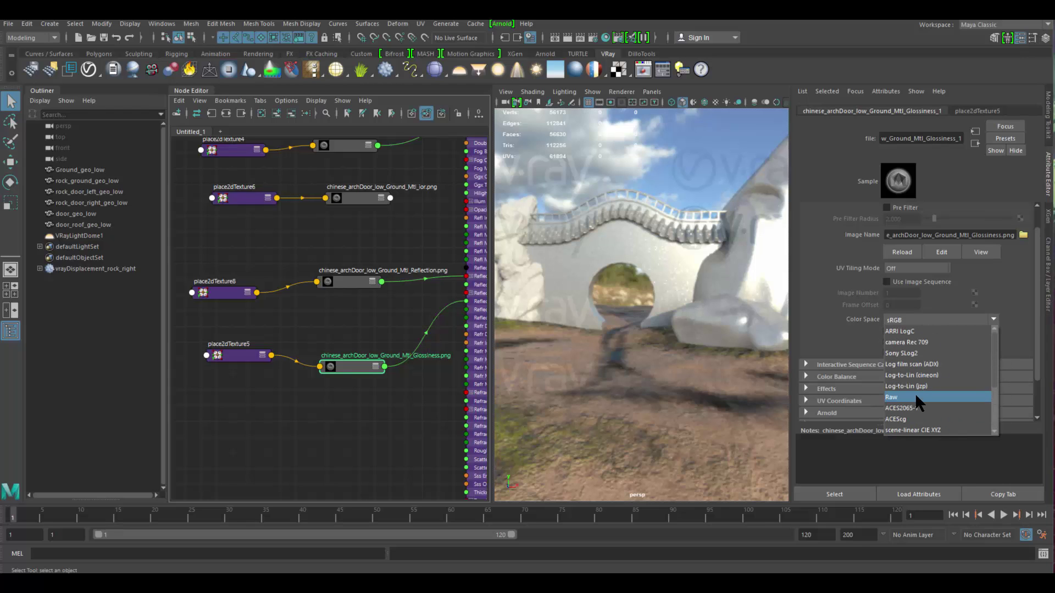
left_click(915, 396)
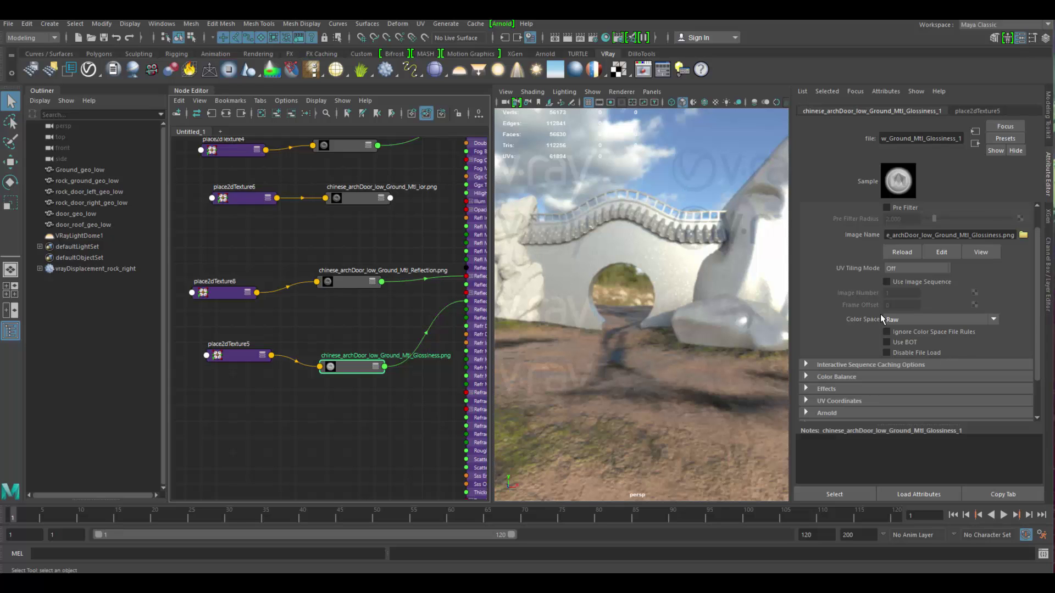
Restart the V-Ray rendering in the perspective viewport.
left_click(622, 92)
left_click(629, 112)
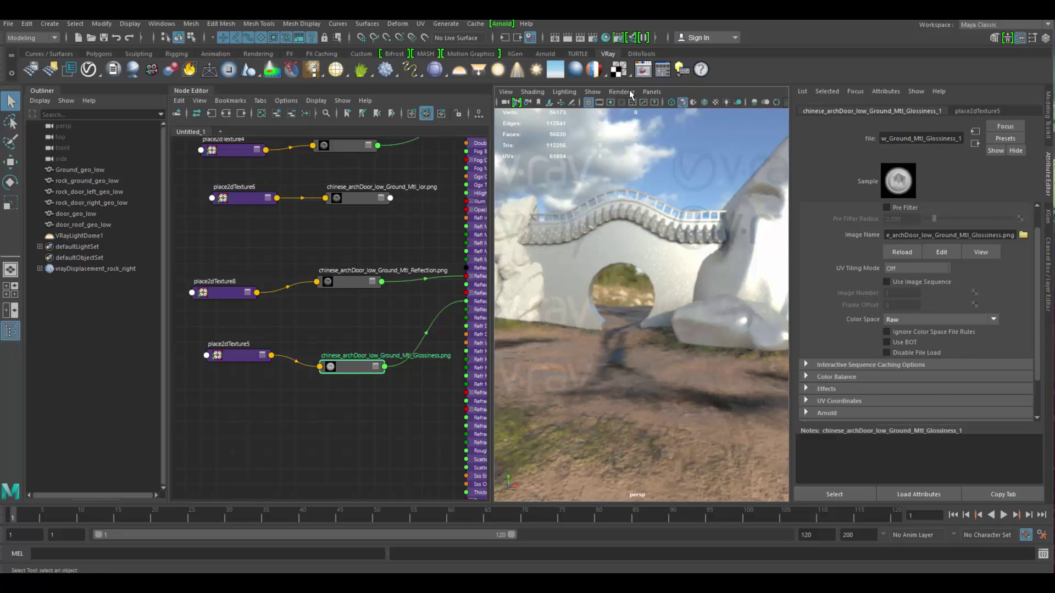
left_click(621, 92)
left_click(639, 144)
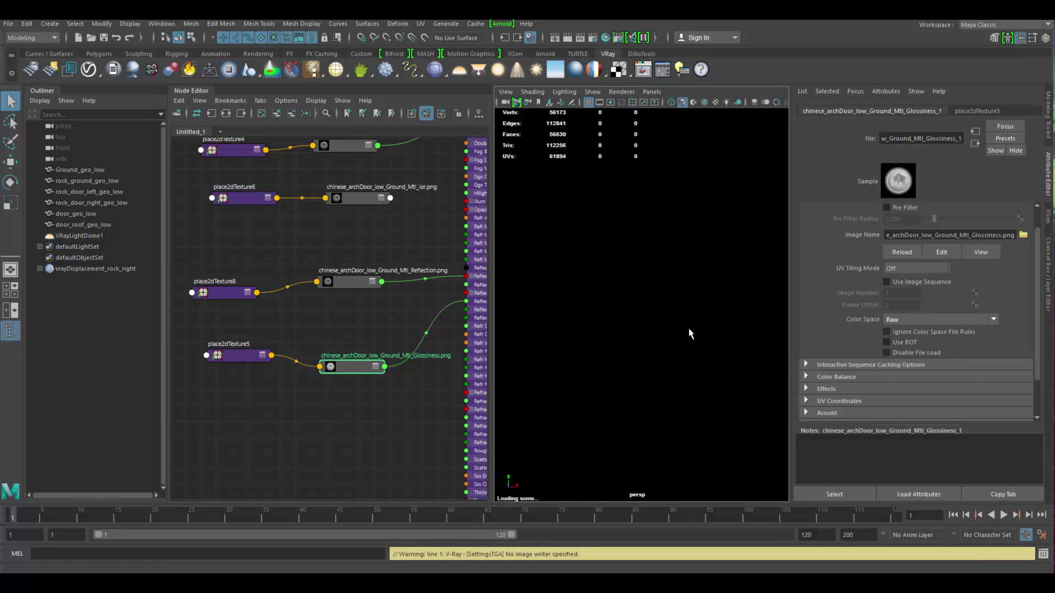
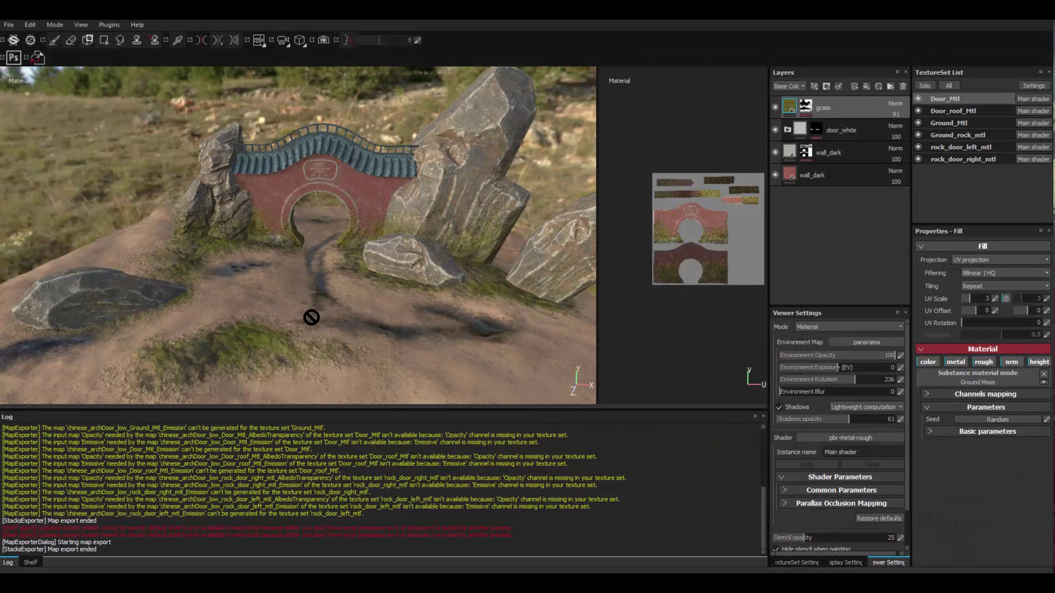
Switch to Substance Painter to examine the ground near the gate, and compare it with the V-Ray viewport render in Maya.
left_click_drag(308, 283, 351, 307, "alt")
right_click_drag(352, 308, 441, 332, "alt")
middle_click_drag(440, 332, 461, 338, "alt")
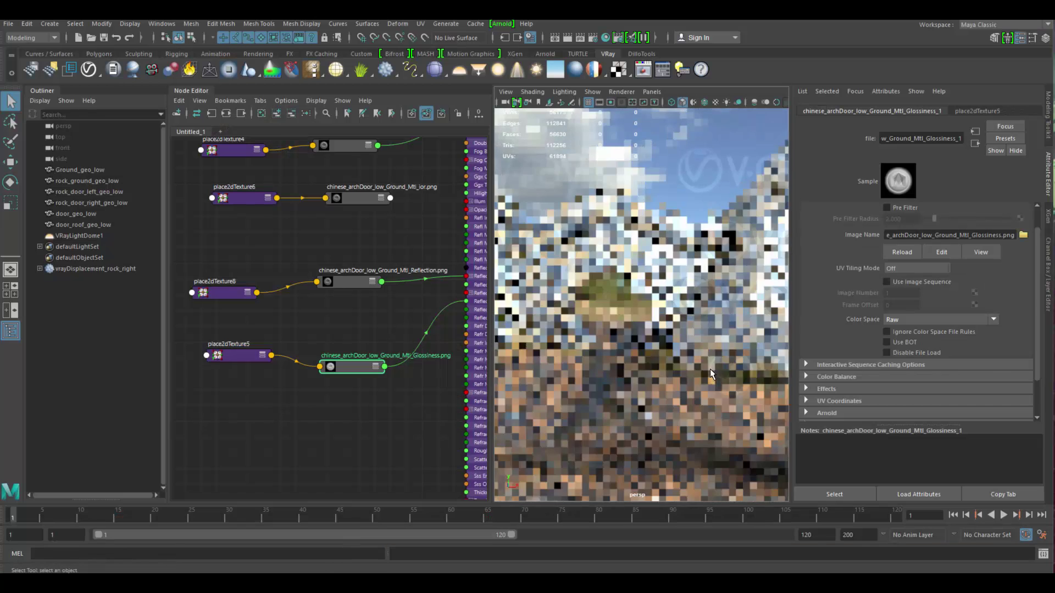
left_click_drag(710, 369, 620, 407, "alt")
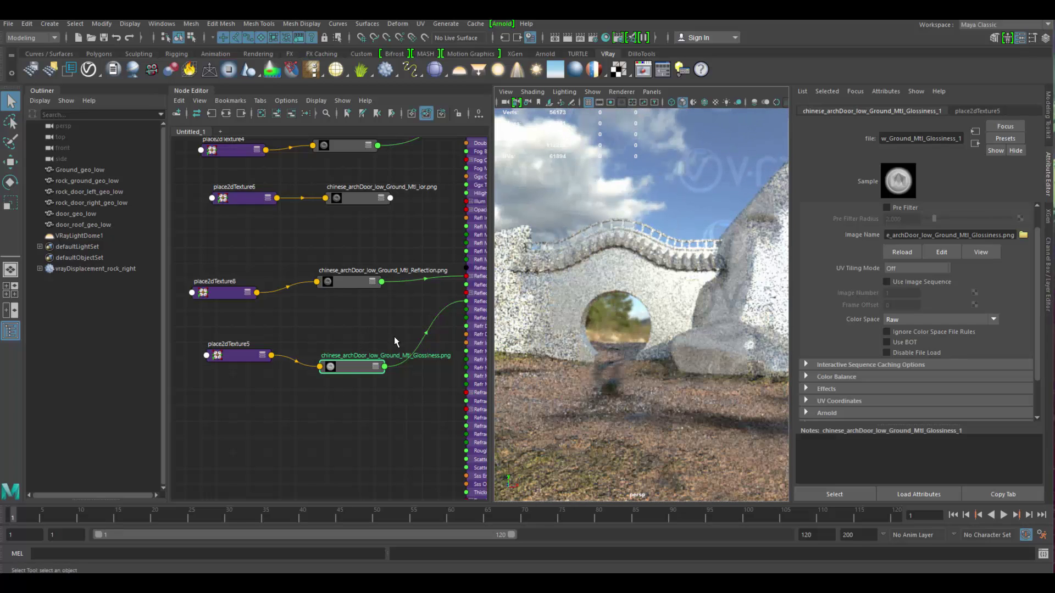
Select Ground_Mtl and turn off locking its Fresnel IOR to the Refraction IOR.
mouse_move(359, 282)
left_mouse_down()
mouse_move(357, 265)
mouse_move(363, 281)
left_mouse_up()
left_click_drag(364, 197, 361, 209)
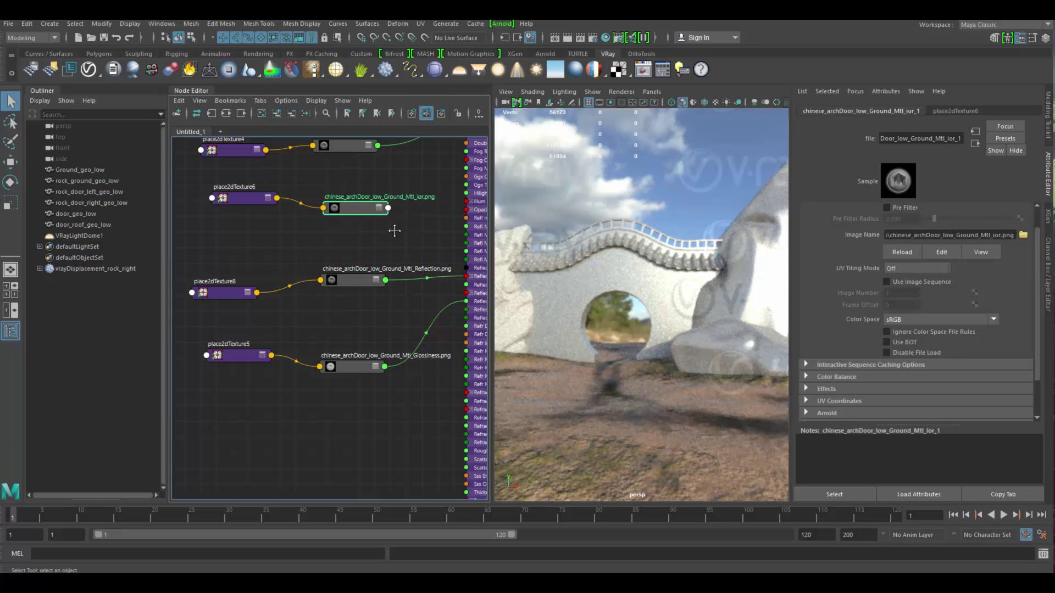
middle_click_drag(395, 231, 363, 334, "alt")
right_click_drag(366, 344, 456, 355, "alt")
left_click(342, 301)
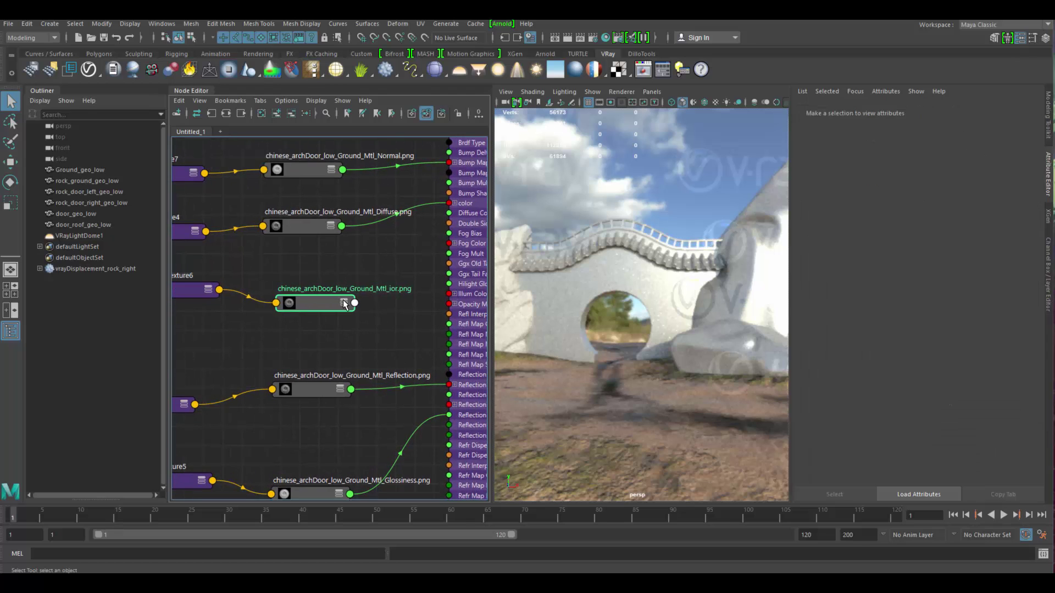
left_click_drag(343, 300, 346, 299)
left_click(356, 328)
left_click(461, 327)
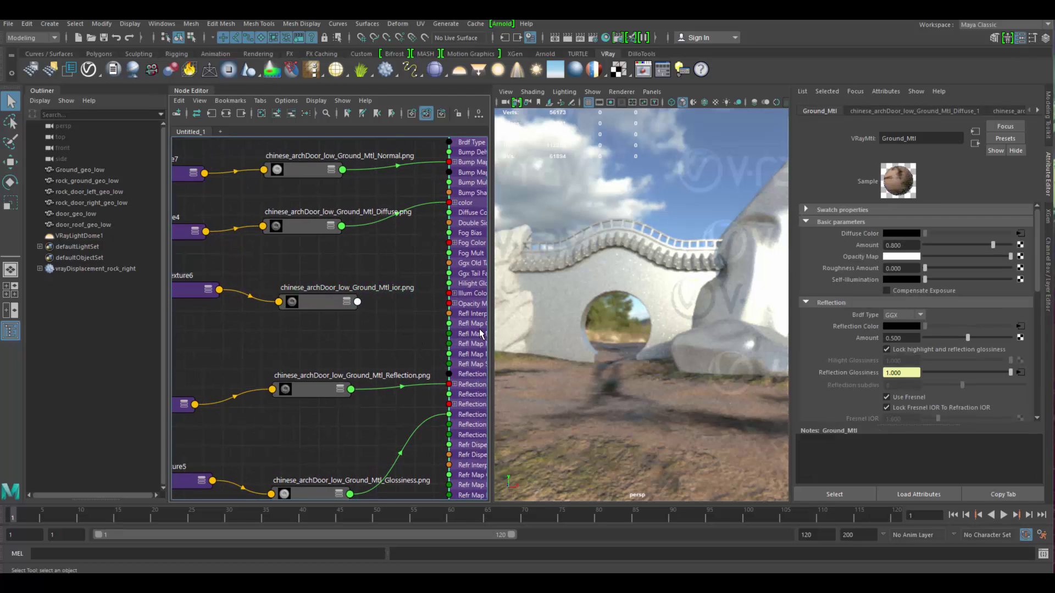
scroll(897, 303, "down", 5)
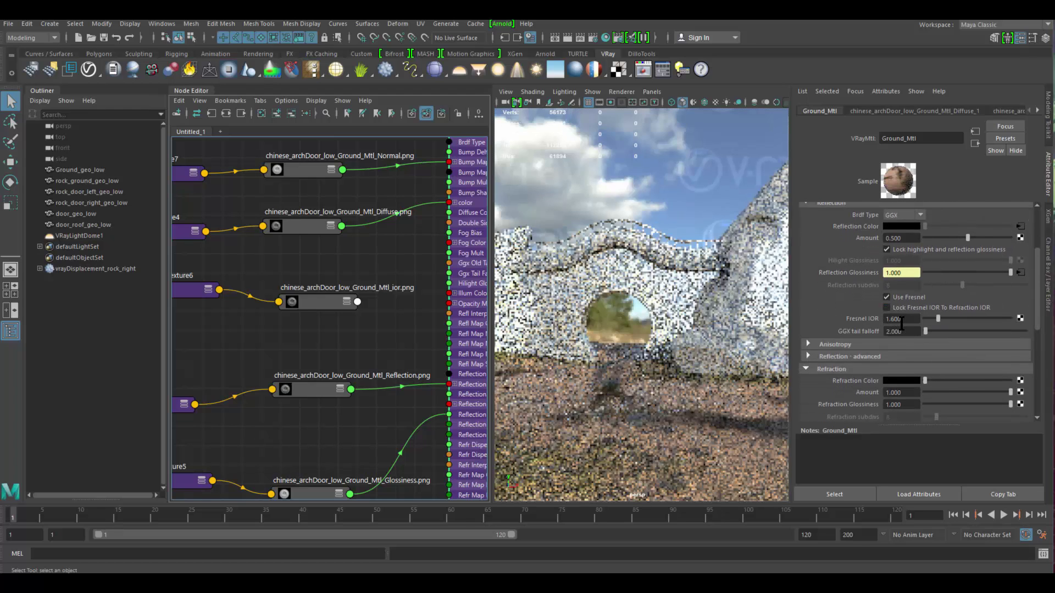
Connect the chinese_archDoor_low_Ground_Mtl_ior.png texture to the Fresnel IOR of Ground_Mtl.
left_click(888, 319)
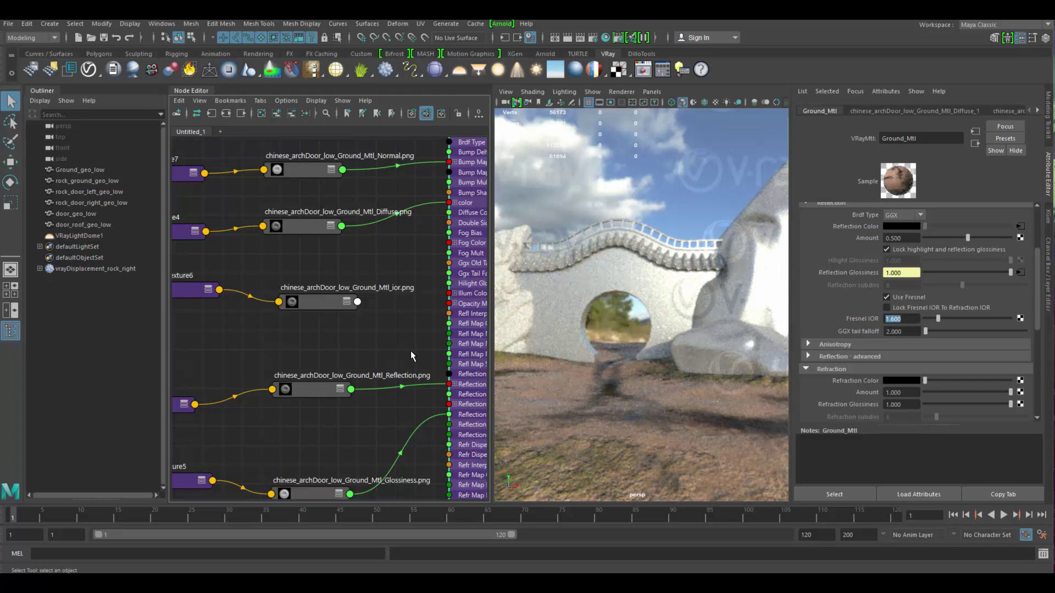
middle_click_drag(326, 301, 643, 311)
middle_click_drag(880, 322, 869, 318)
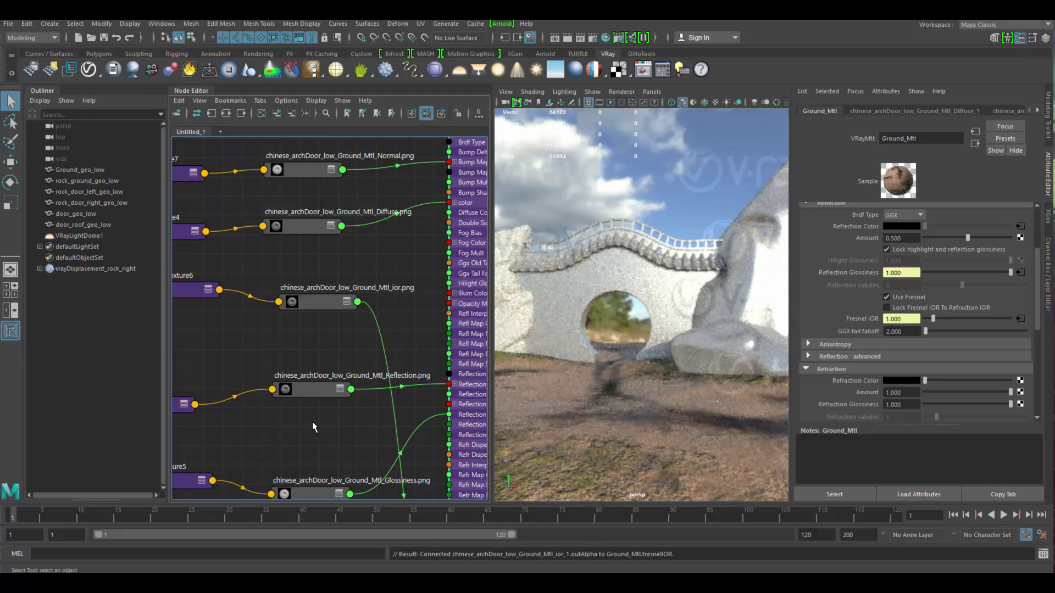
Move the ground ior texture node and its place2dTexture6 node below the Glossiness texture row, near the Fresnel IOR input.
scroll(312, 421, "down", 3)
left_click(385, 275)
left_click_drag(365, 467, 366, 482)
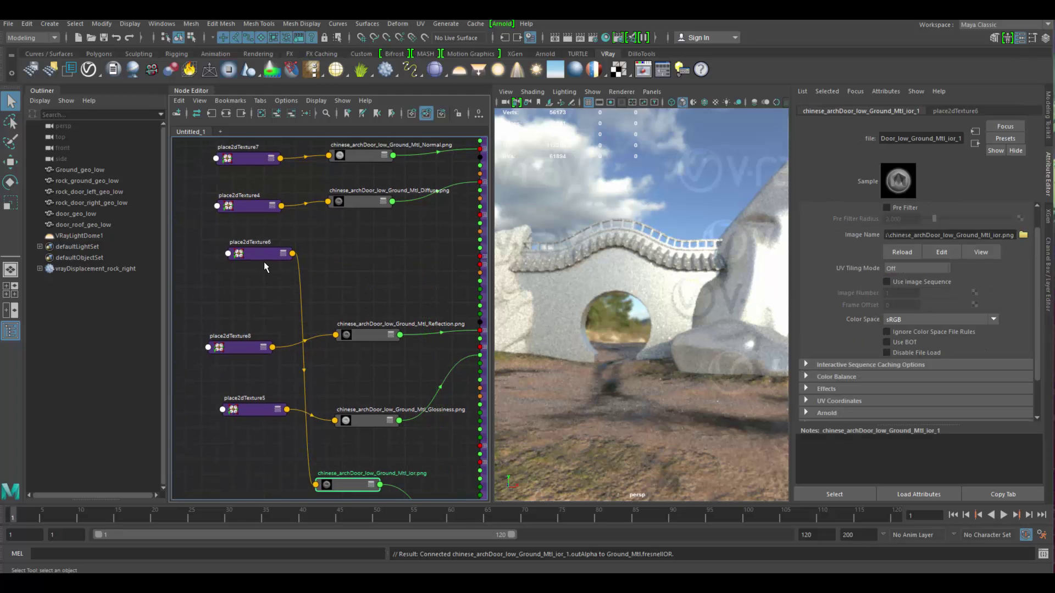
left_click_drag(264, 255, 250, 498)
middle_click_drag(343, 287, 392, 126, "alt")
left_click_drag(407, 322, 442, 434)
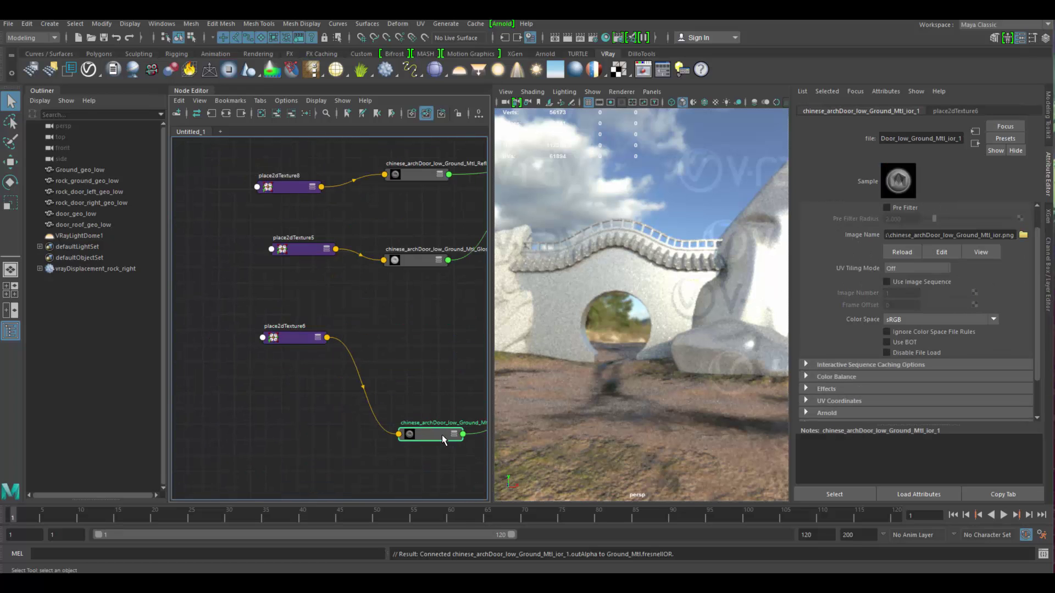
middle_click_drag(381, 371, 292, 313, "alt")
left_click_drag(225, 276, 255, 371)
left_click_drag(369, 378, 372, 351)
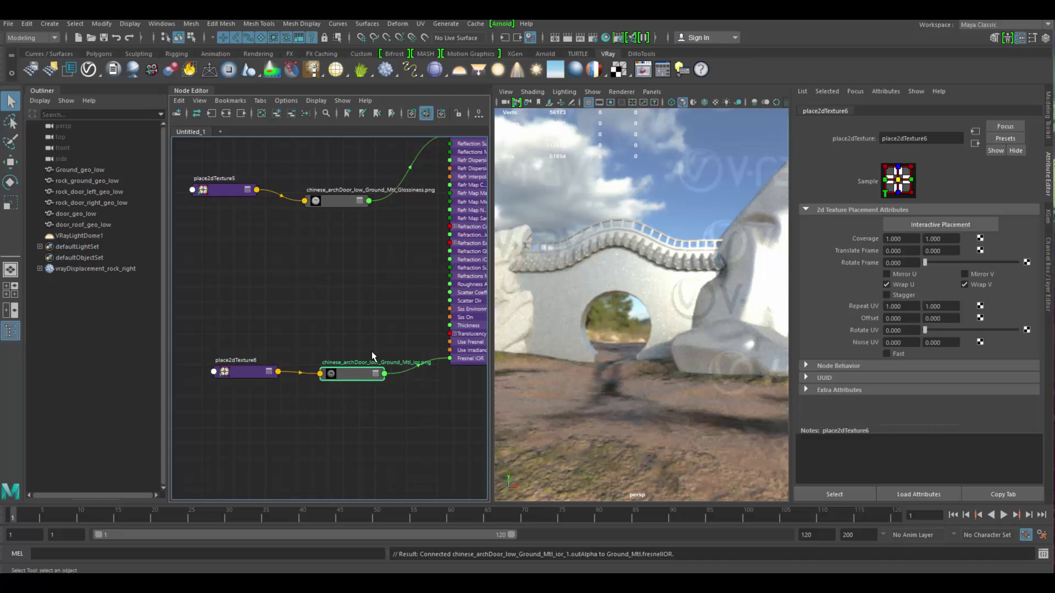
left_click_drag(241, 369, 248, 334)
left_click_drag(358, 354, 354, 357)
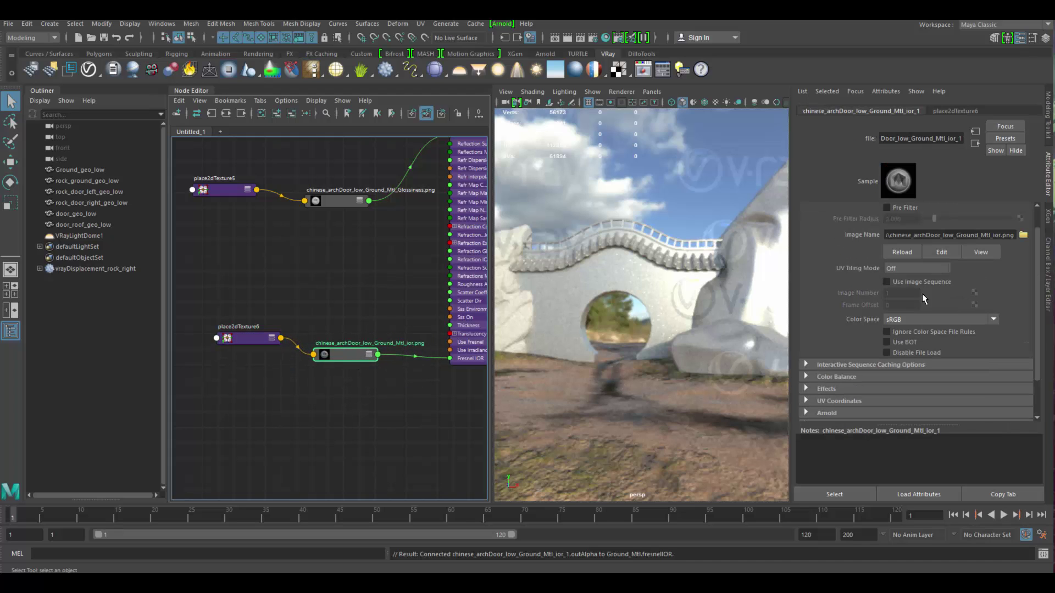
View the ground ior texture image, close the image viewer, and inspect its connection to Fresnel IOR.
left_click(977, 252)
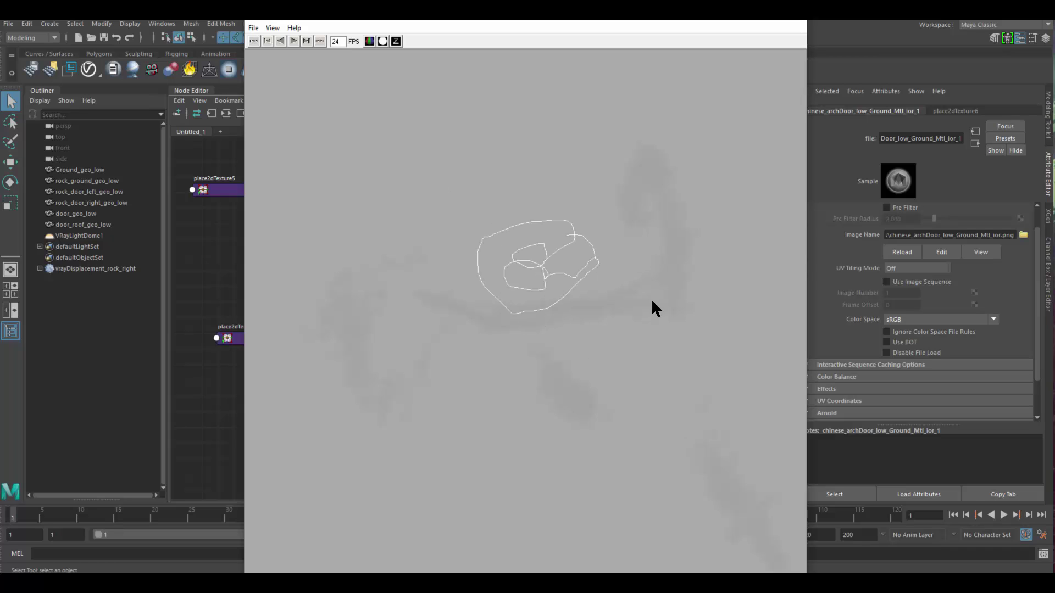
left_click(798, 23)
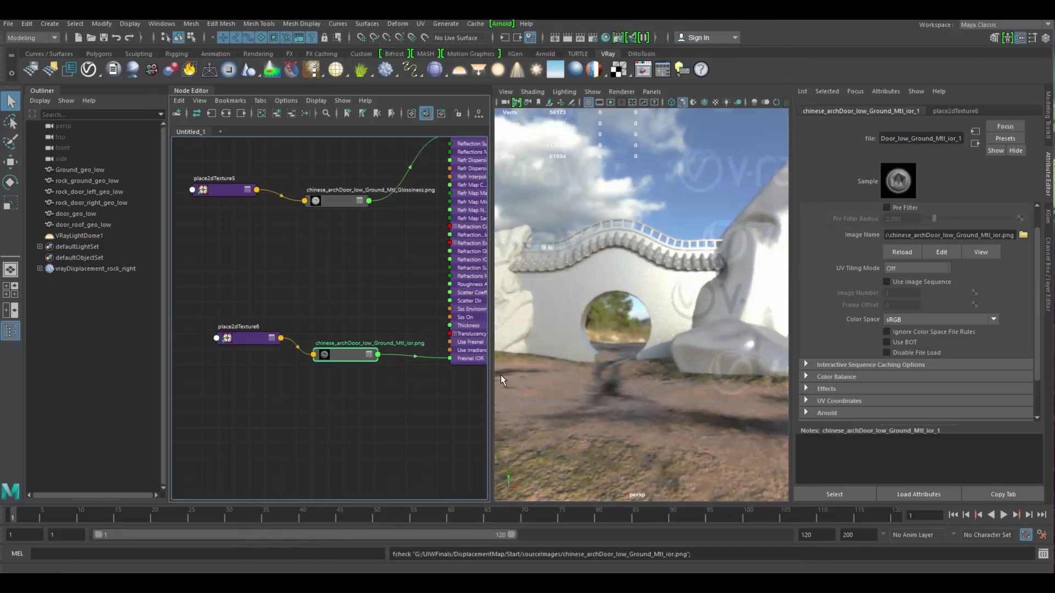
right_click_drag(394, 375, 431, 397, "alt")
middle_click_drag(437, 387, 405, 452, "alt")
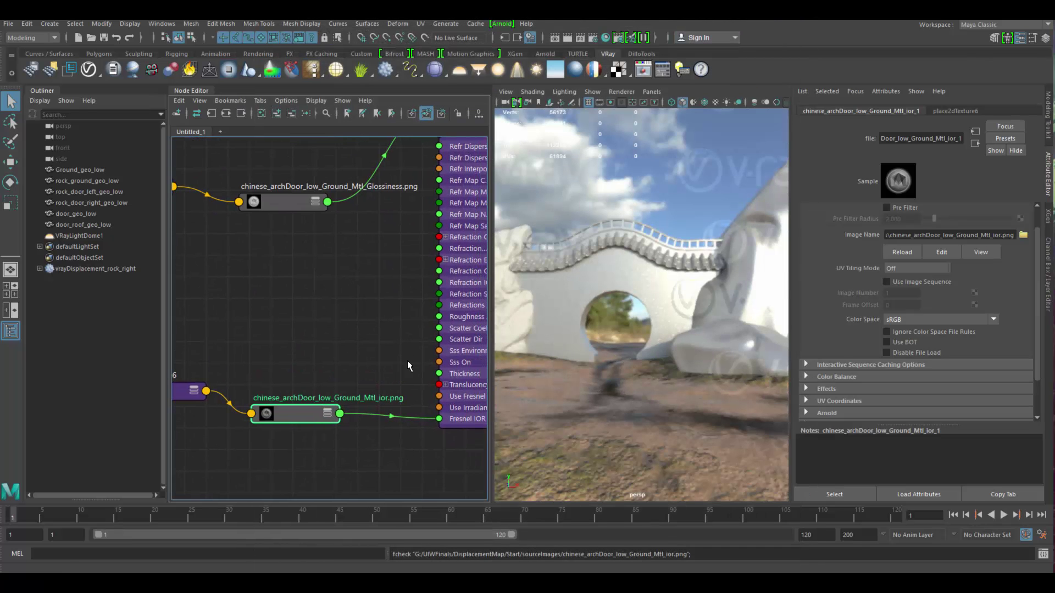
middle_click_drag(408, 339, 431, 315, "alt")
left_click(406, 437)
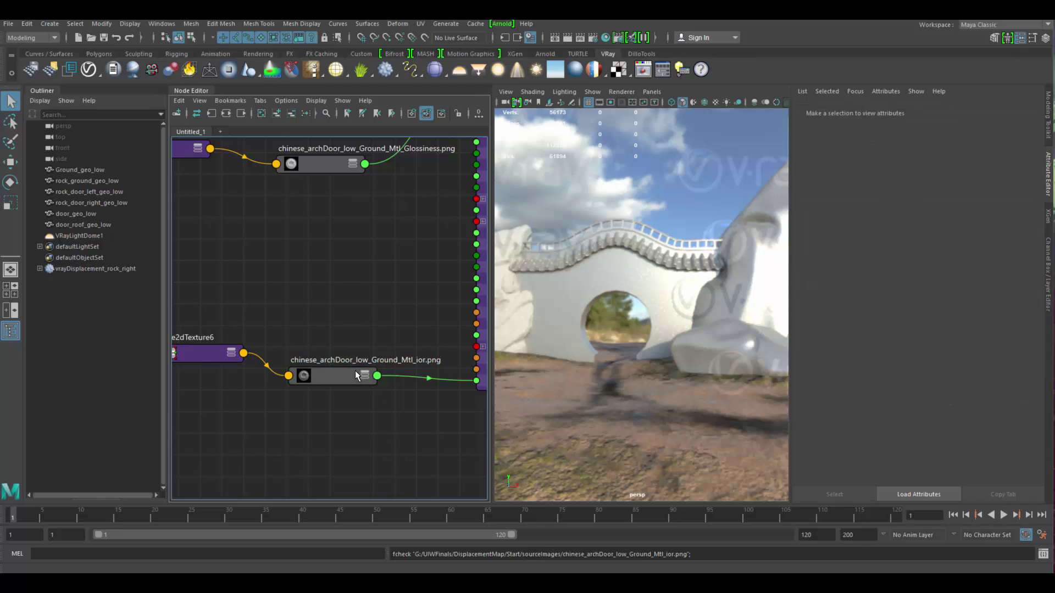
Line up the ground ior texture node and place2dTexture6 with the Fresnel IOR input in the graph.
mouse_move(355, 371)
left_mouse_down()
mouse_move(366, 370)
mouse_move(358, 378)
left_mouse_up()
left_click_drag(226, 356, 235, 396)
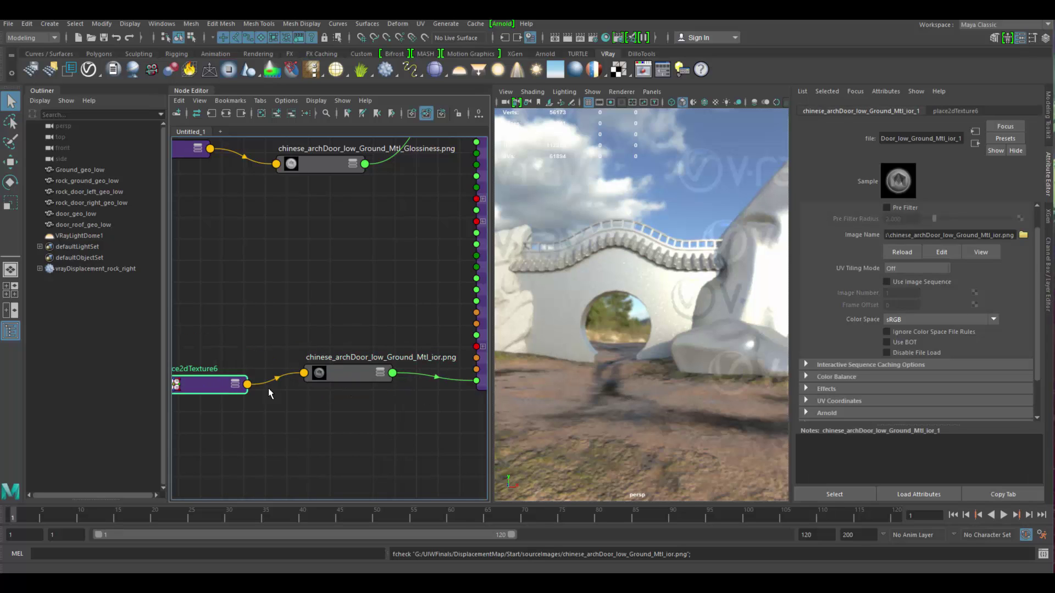
left_click_drag(352, 375, 382, 391)
left_click(363, 384)
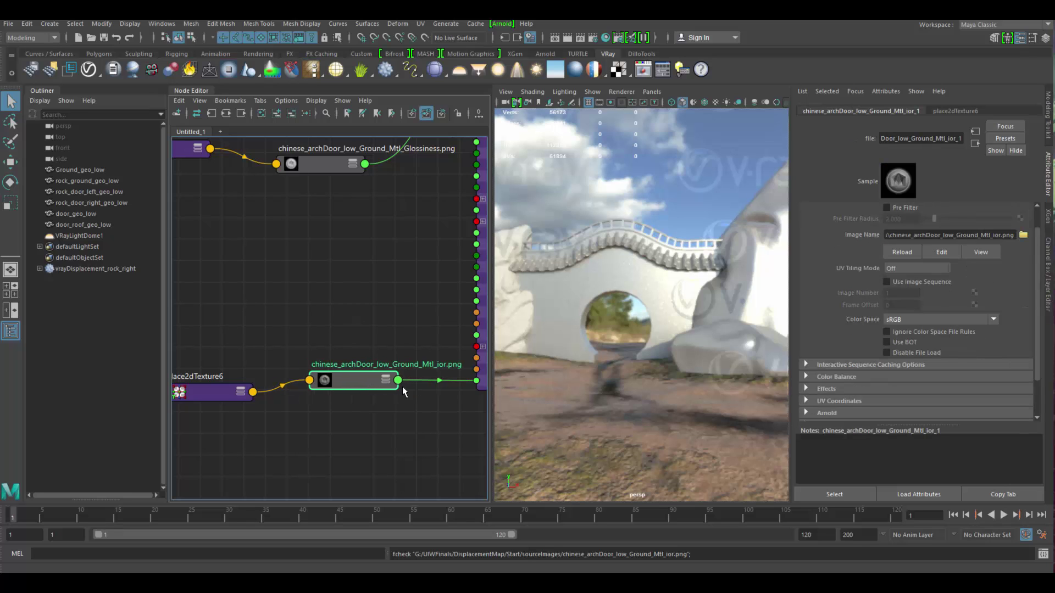
left_click(375, 402)
left_click_drag(367, 378, 372, 381)
Launch Nuke and bring up the sourceImages folder window while it loads, with the Nuke window filling the screen.
key("super")
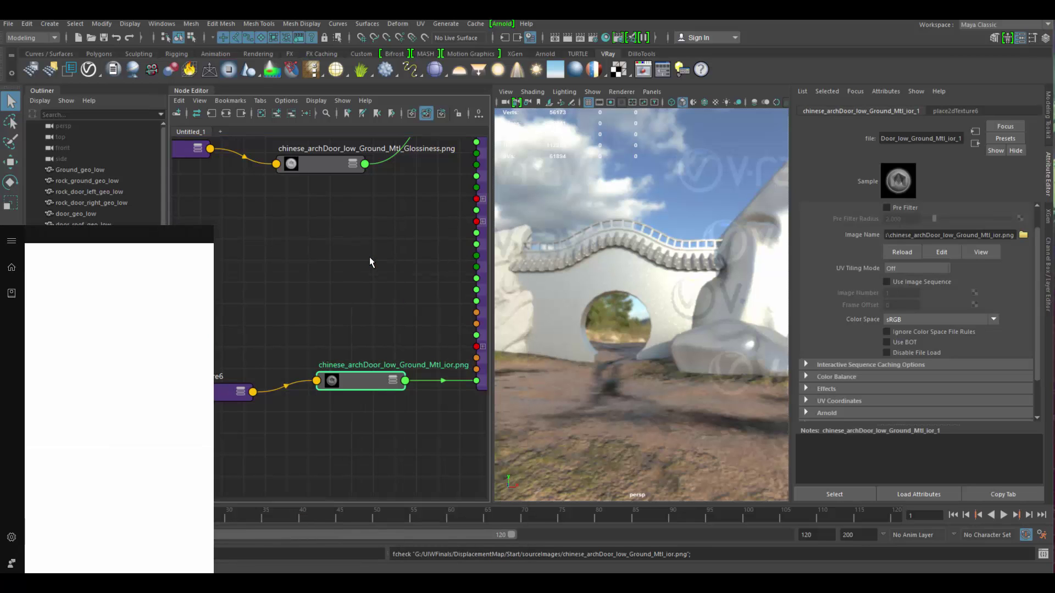
type("nuke")
key("Return")
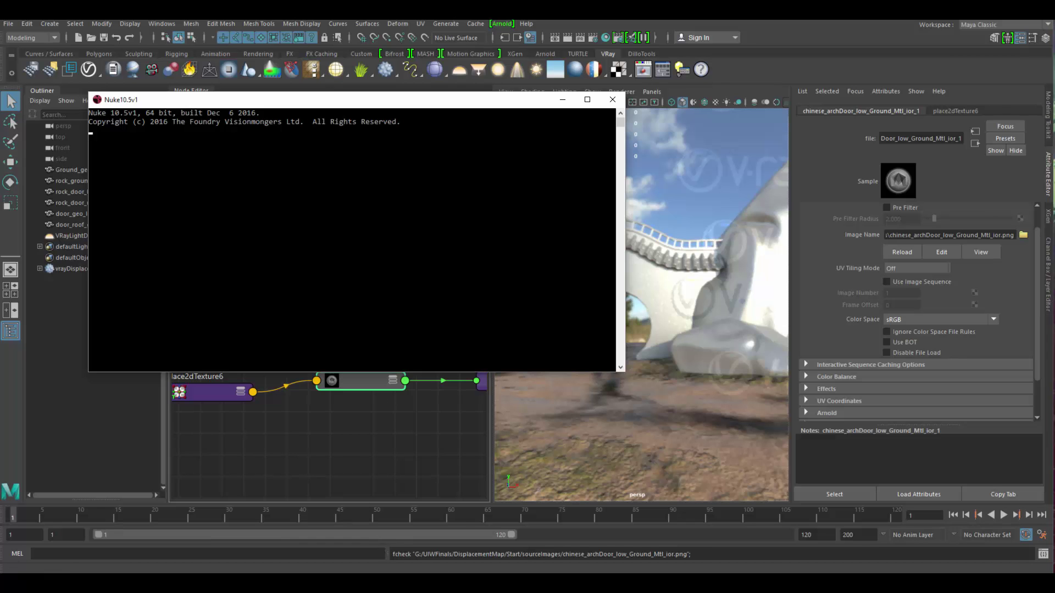
key("alt+Tab")
left_click_drag(713, 117, 835, 113)
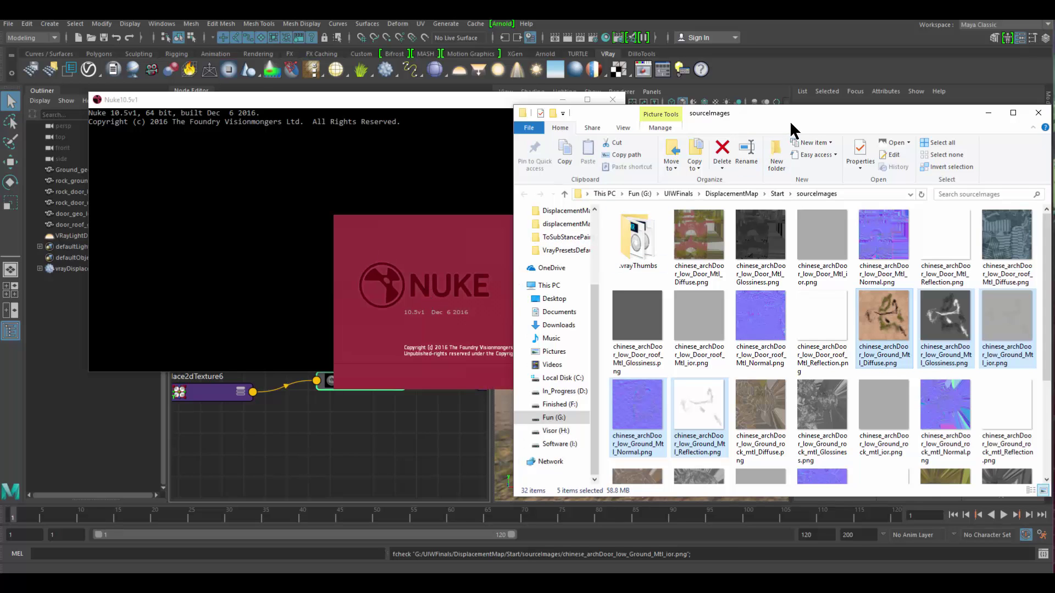
left_click_drag(791, 115, 700, 167)
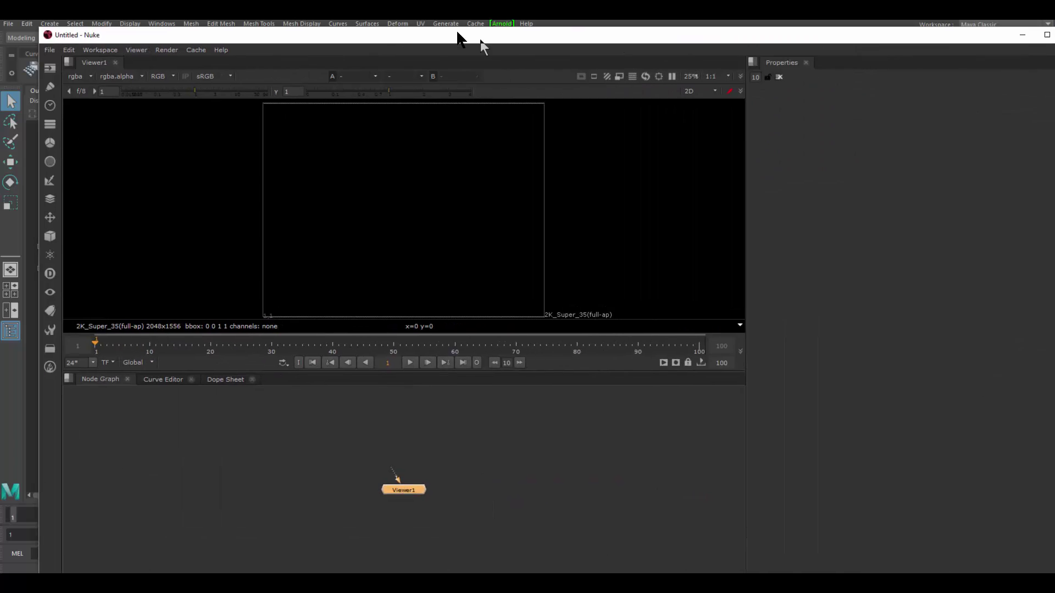
mouse_move(459, 38)
left_mouse_down()
mouse_move(440, 34)
mouse_move(459, 20)
left_mouse_up()
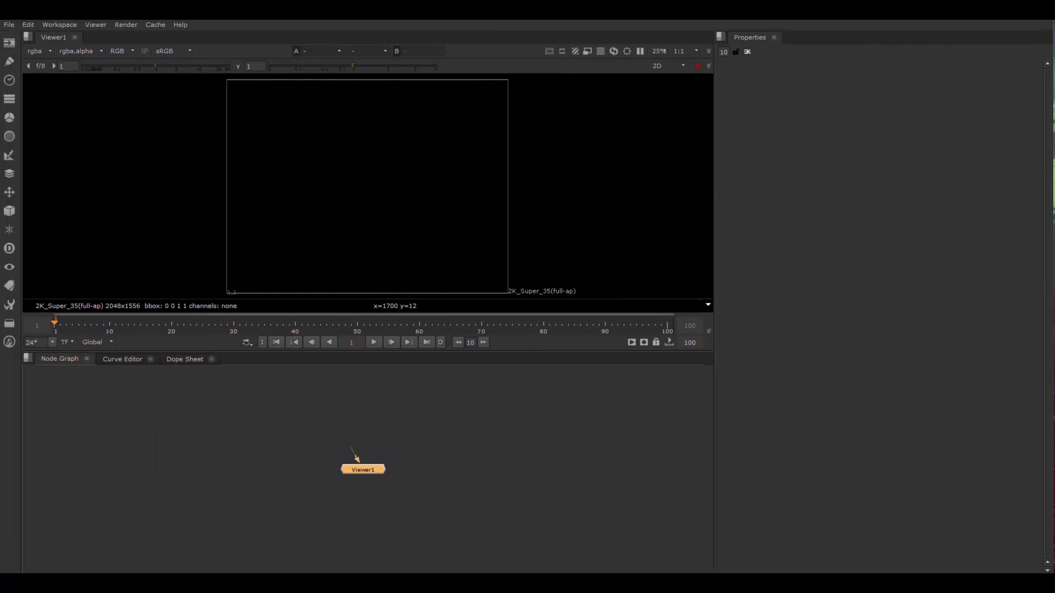
Bring the five selected Ground_Mtl textures from the sourceImages folder into Nuke's node graph.
left_click(470, 583)
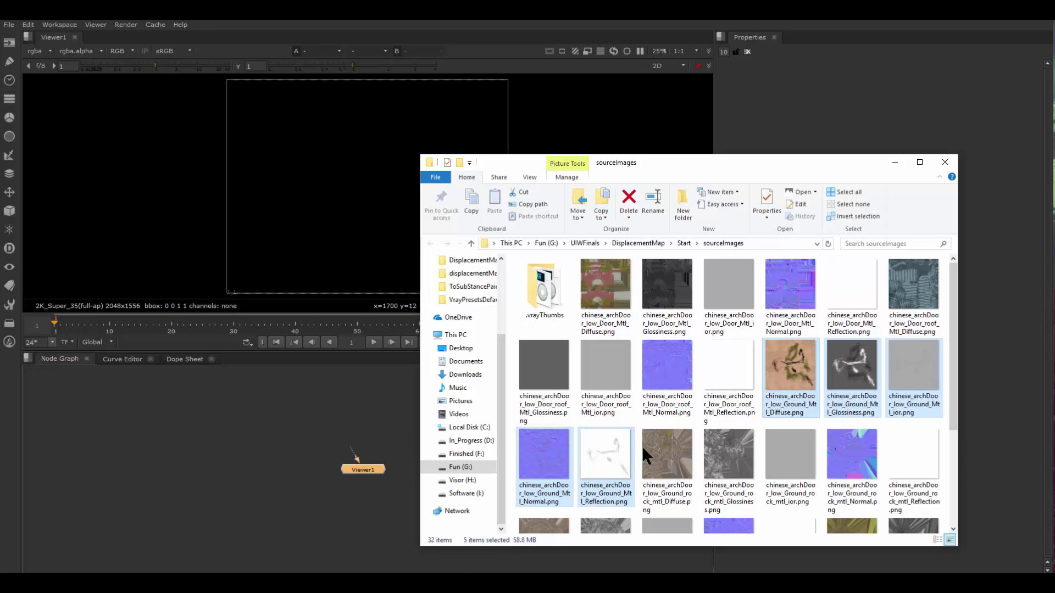
mouse_move(594, 471)
left_mouse_down()
mouse_move(328, 438)
mouse_move(632, 463)
mouse_move(603, 477)
left_mouse_up()
left_click_drag(348, 442, 439, 406)
left_click_drag(296, 433, 239, 445)
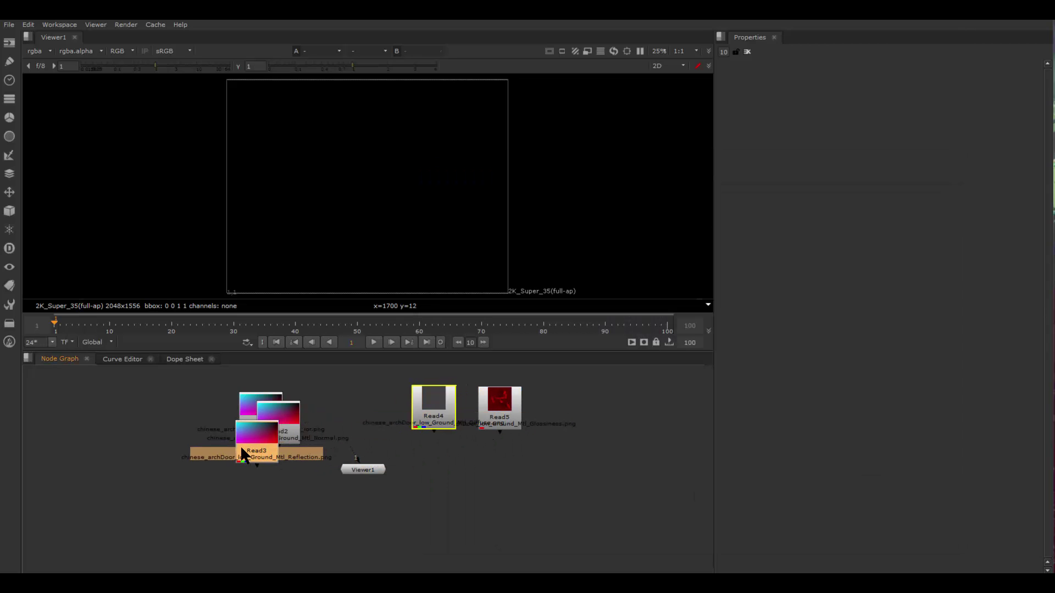
Spread out the Read nodes and connect Viewer1 to the Read node of the ground ior texture.
left_click(437, 404)
scroll(500, 433, "up", 10)
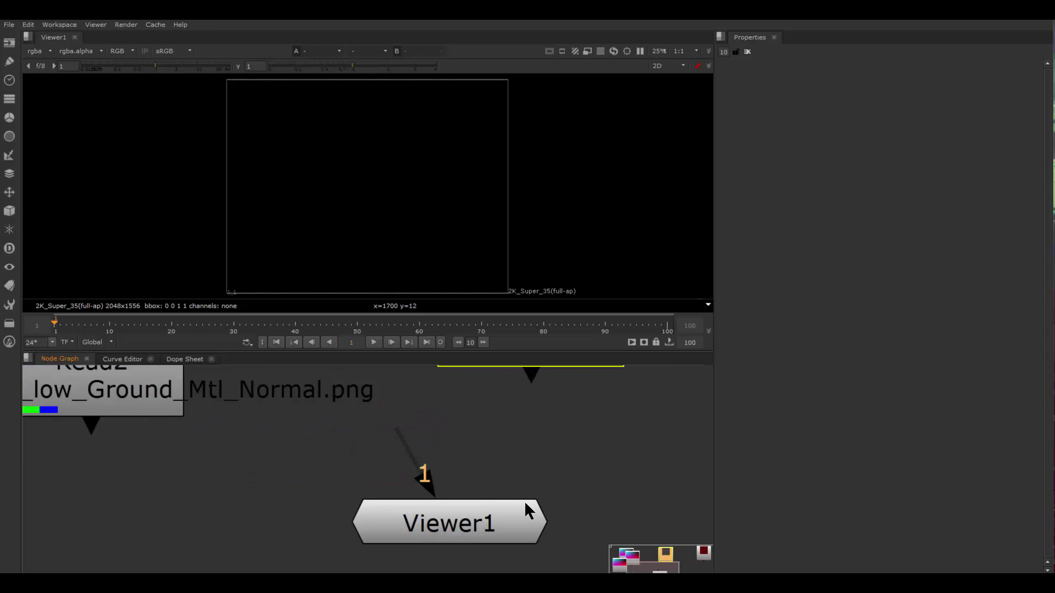
middle_click_drag(339, 414, 441, 474)
scroll(441, 473, "down", 3)
left_click_drag(289, 440, 710, 467)
left_click_drag(252, 404, 415, 451)
left_click_drag(330, 436, 401, 436)
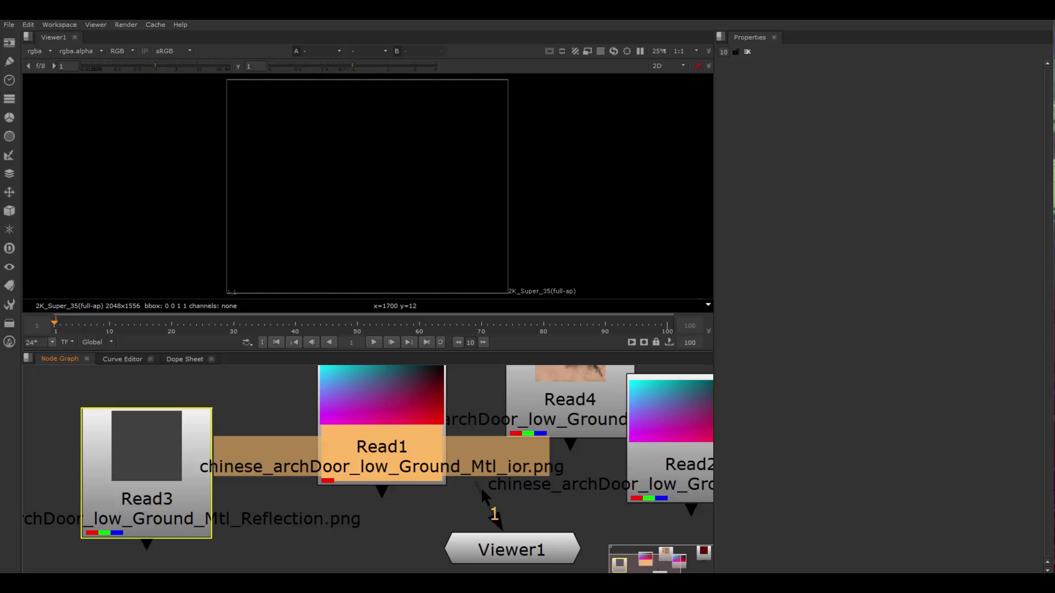
left_click_drag(481, 487, 396, 438)
left_click_drag(490, 547, 347, 528)
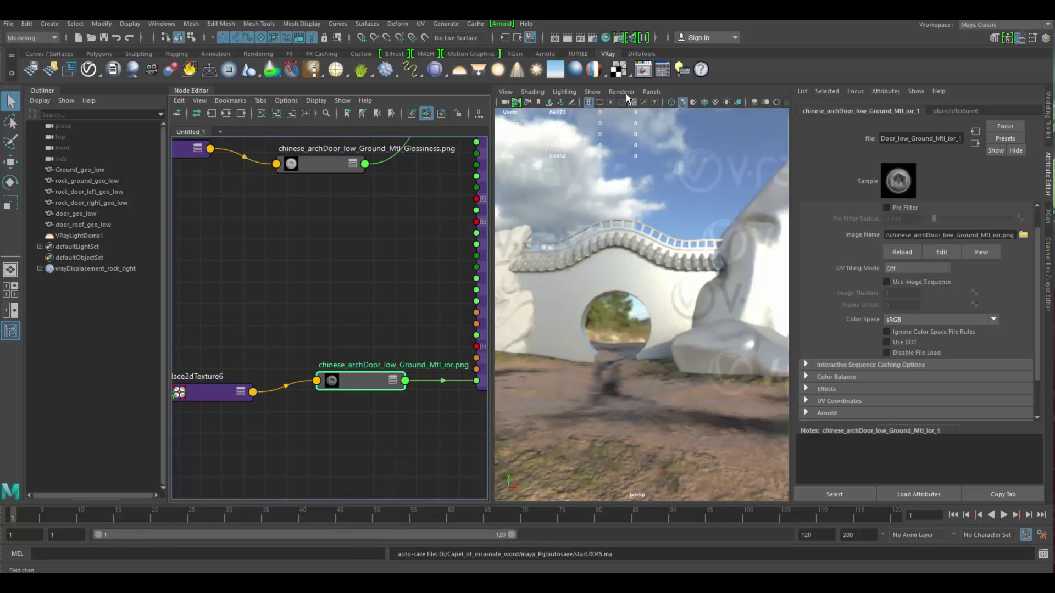
Stop the V-Ray rendering in Maya's perspective viewport, and return to Nuke to examine the ground ior image.
left_click(625, 94)
left_click(649, 113)
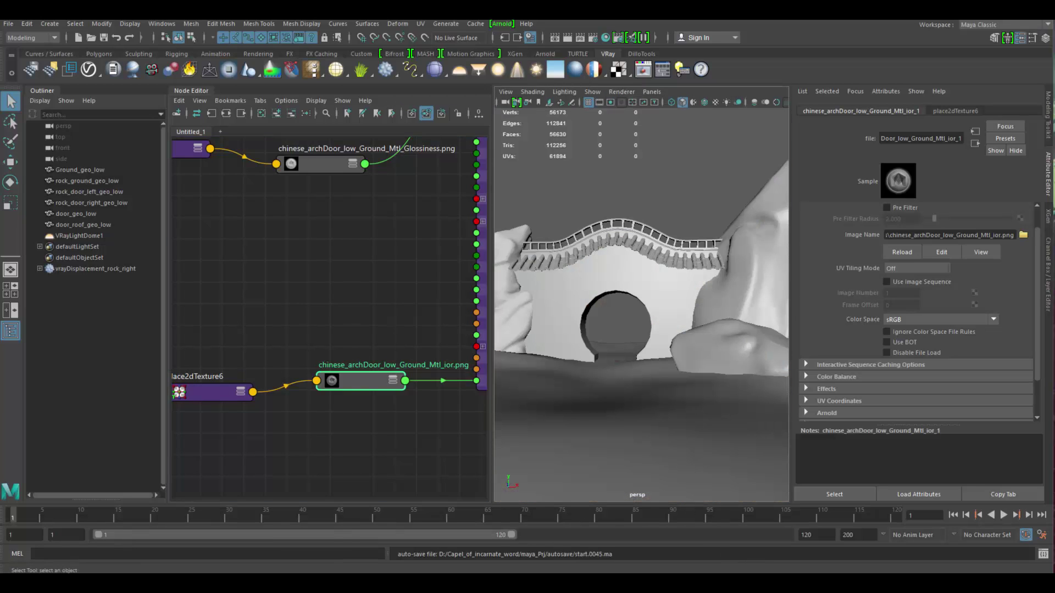
key("alt+Tab")
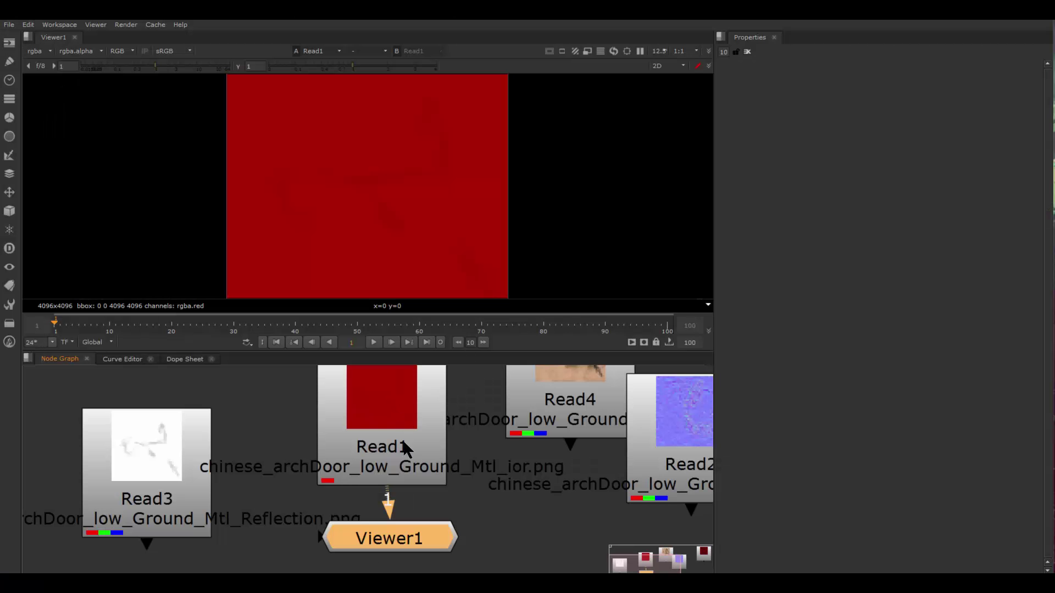
scroll(401, 437, "up", 4)
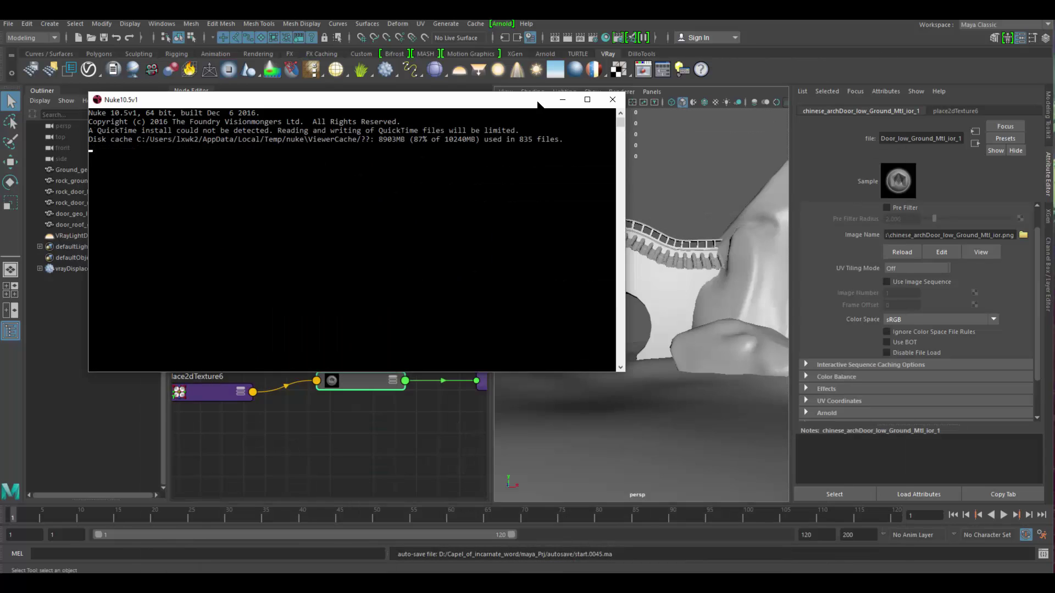
Minimize the Nuke console window in Maya and examine the ground Glossiness and ior texture nodes and their Ground_Mtl connections.
left_click_drag(539, 105, 535, 143)
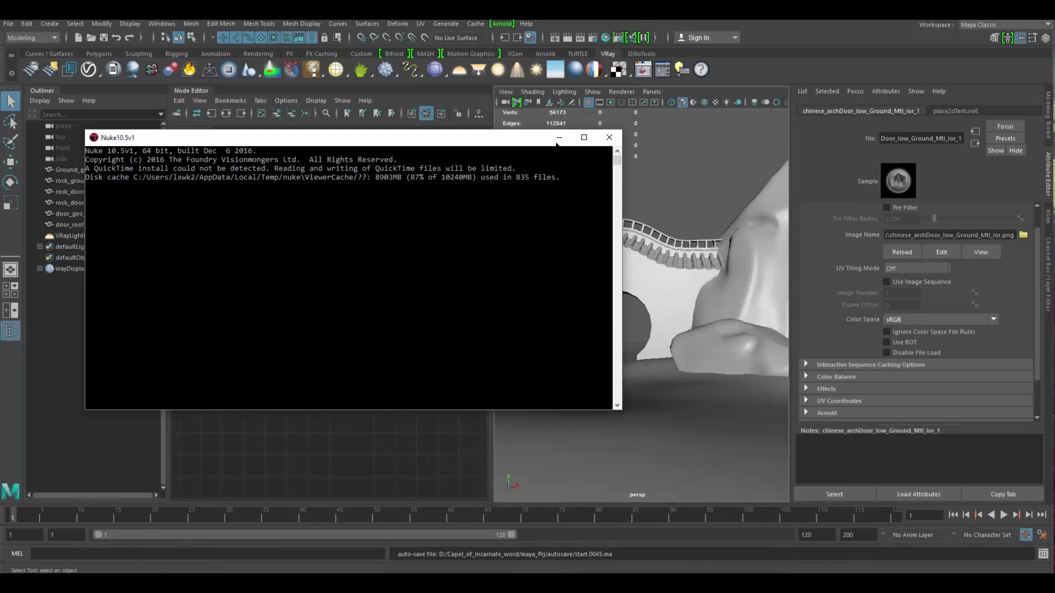
left_click(559, 138)
middle_click_drag(377, 342, 331, 341, "alt")
middle_click_drag(372, 288, 389, 298, "alt")
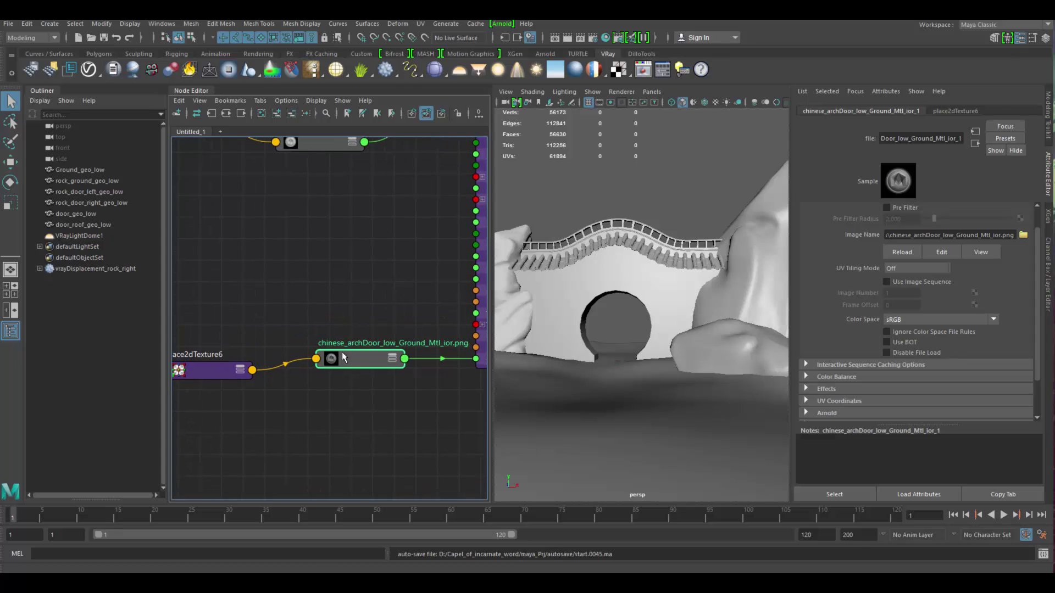
middle_click_drag(323, 344, 275, 393, "alt")
scroll(310, 352, "down", 2)
middle_click_drag(332, 280, 380, 295, "alt")
left_click_drag(321, 246, 338, 237)
middle_click_drag(354, 304, 292, 301, "alt")
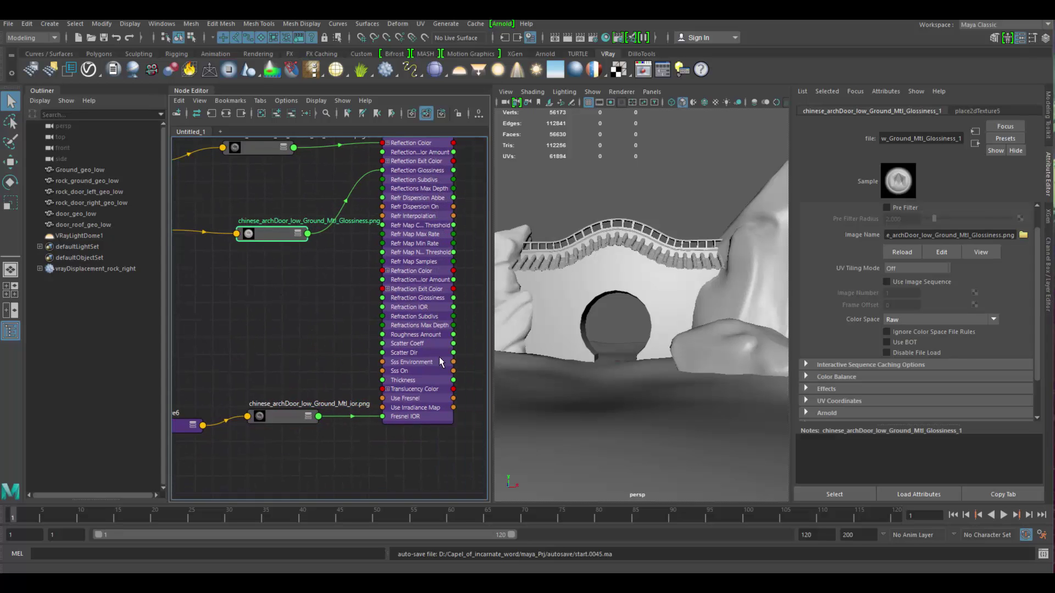
left_click_drag(297, 416, 296, 418)
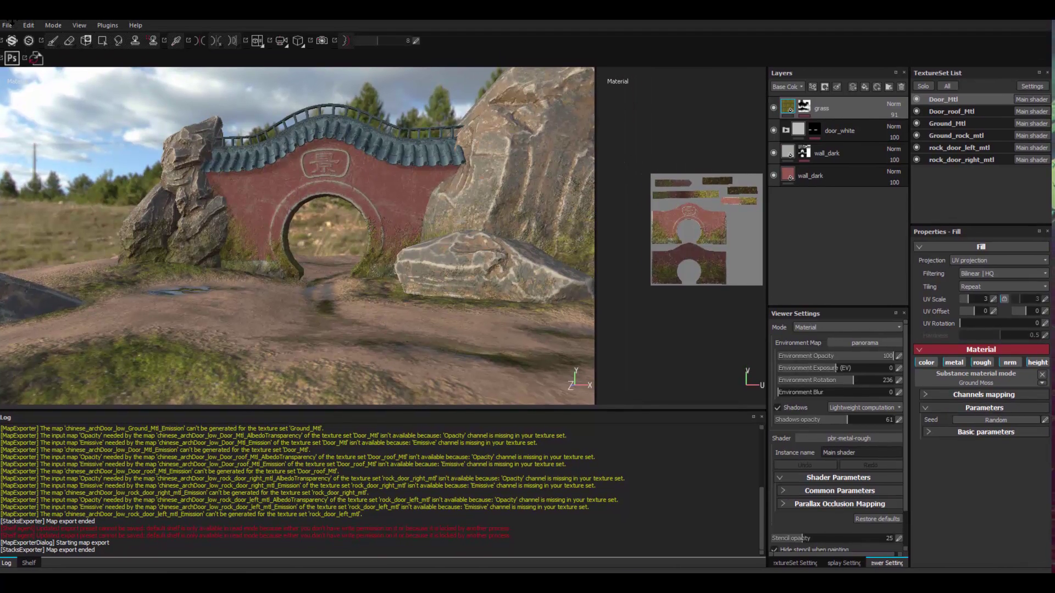
In Substance Painter, open the texture export configuration and display the output maps of the Vray preset.
left_click(7, 25)
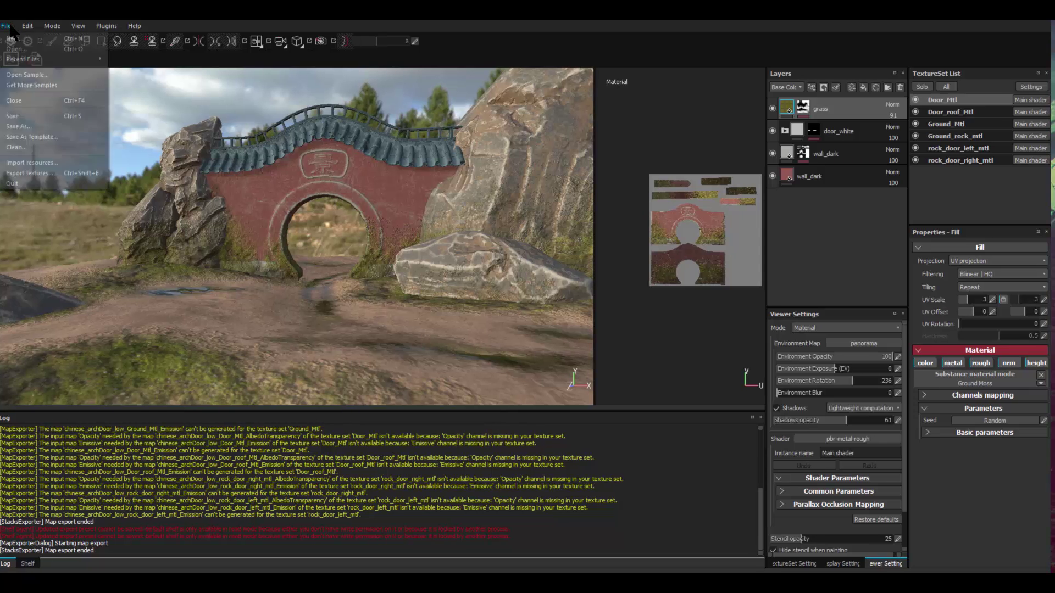
left_click(50, 172)
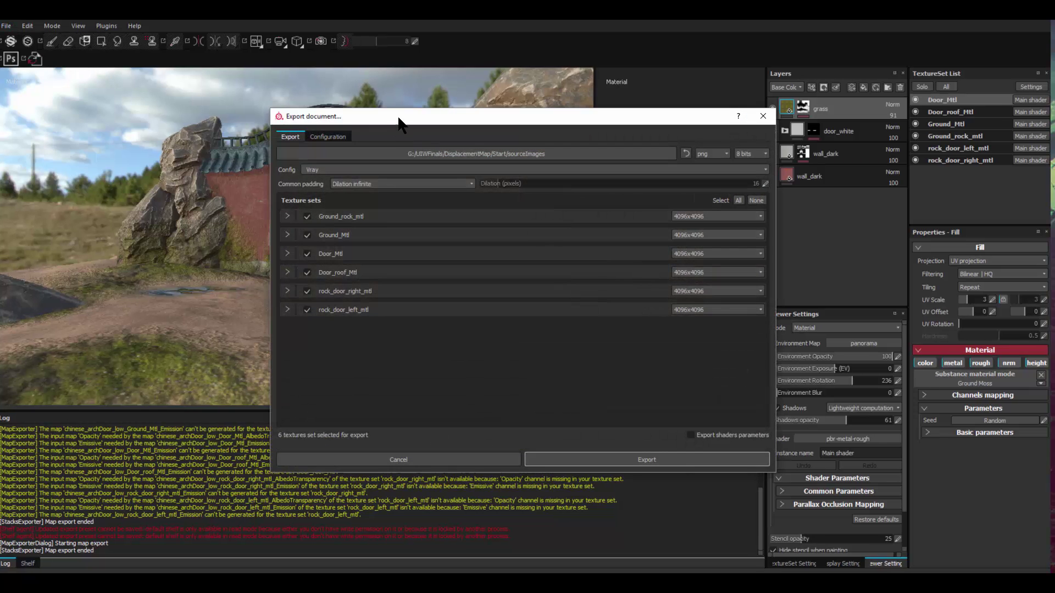
left_click_drag(401, 126, 380, 121)
left_click(306, 132)
left_click(291, 364)
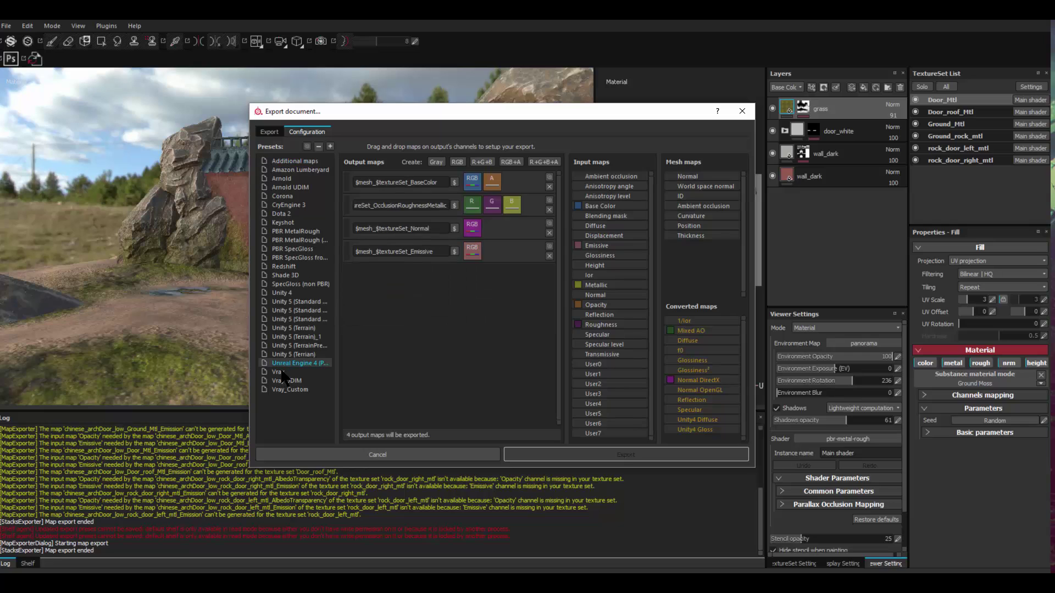
left_click(278, 372)
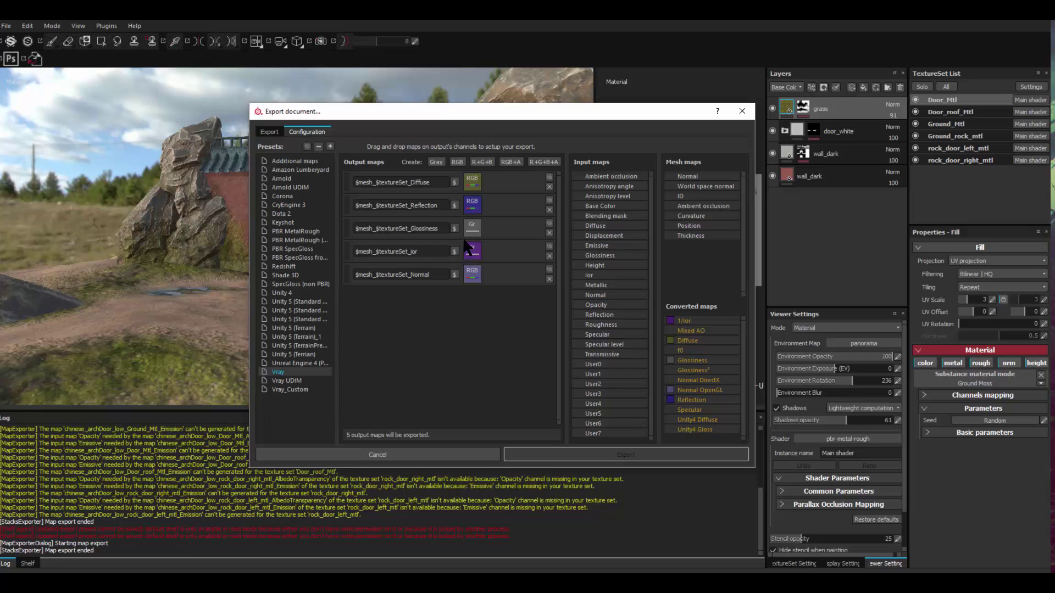
Examine the Glossiness, ior and Normal output maps of the Vray preset, and close the export dialog.
left_click_drag(437, 252, 338, 254)
left_click_drag(432, 252, 344, 252)
left_click_drag(444, 229, 354, 229)
left_click_drag(438, 251, 355, 251)
left_click_drag(438, 274, 355, 276)
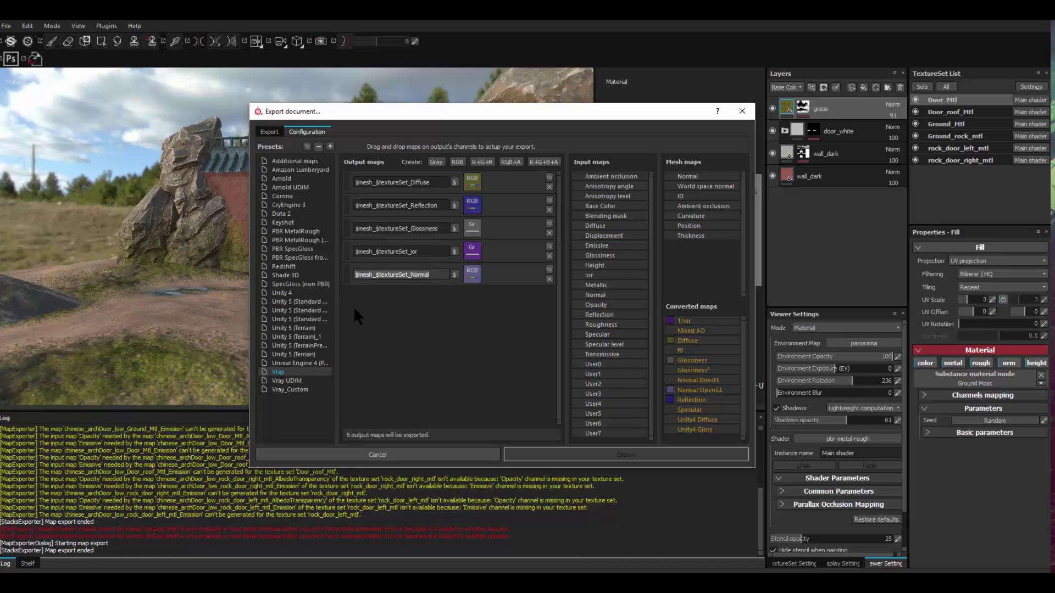
left_click(356, 310)
mouse_move(599, 112)
left_mouse_down()
mouse_move(560, 122)
mouse_move(588, 113)
mouse_move(589, 123)
left_mouse_up()
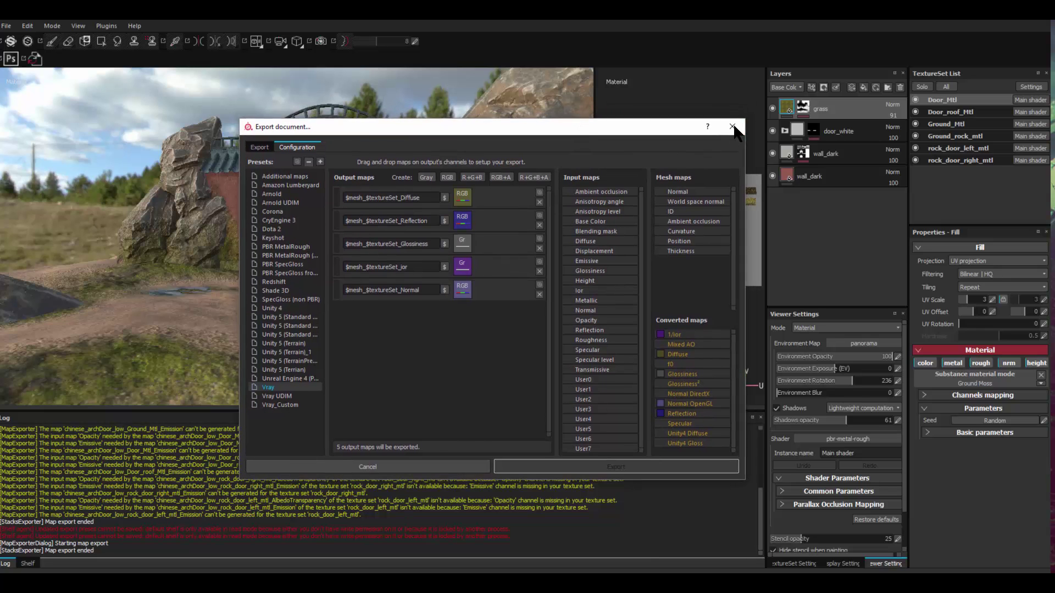
left_click(733, 123)
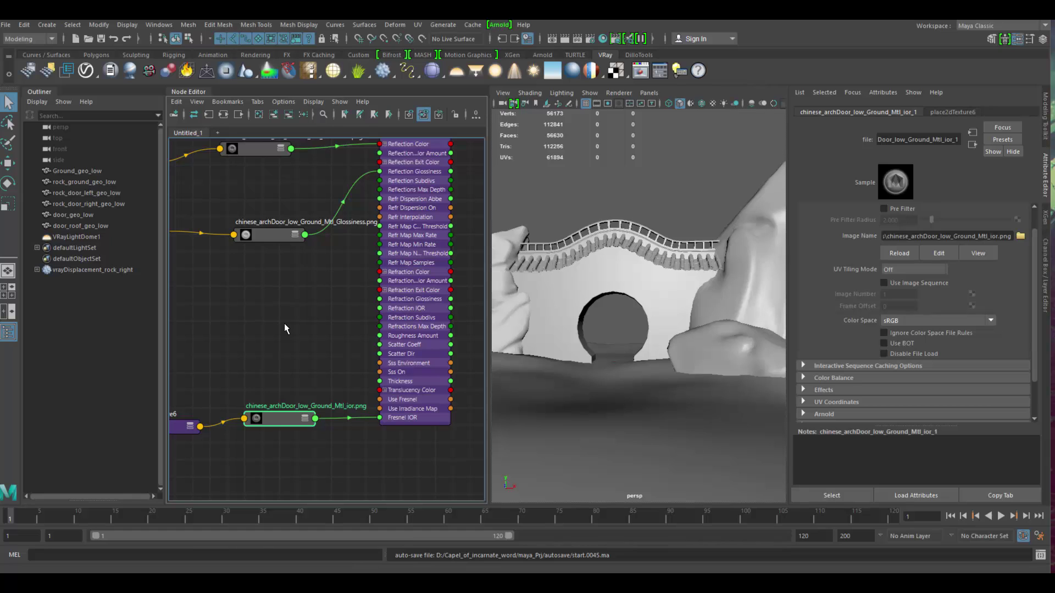
In Maya's Node Editor, create a multiplyDivide node between the ground ior texture and Ground_Mtl.
middle_click_drag(282, 352, 375, 295, "alt")
left_click_drag(264, 330, 259, 362)
scroll(328, 357, "up", 1)
middle_click_drag(329, 356, 299, 360, "alt")
left_click(330, 333)
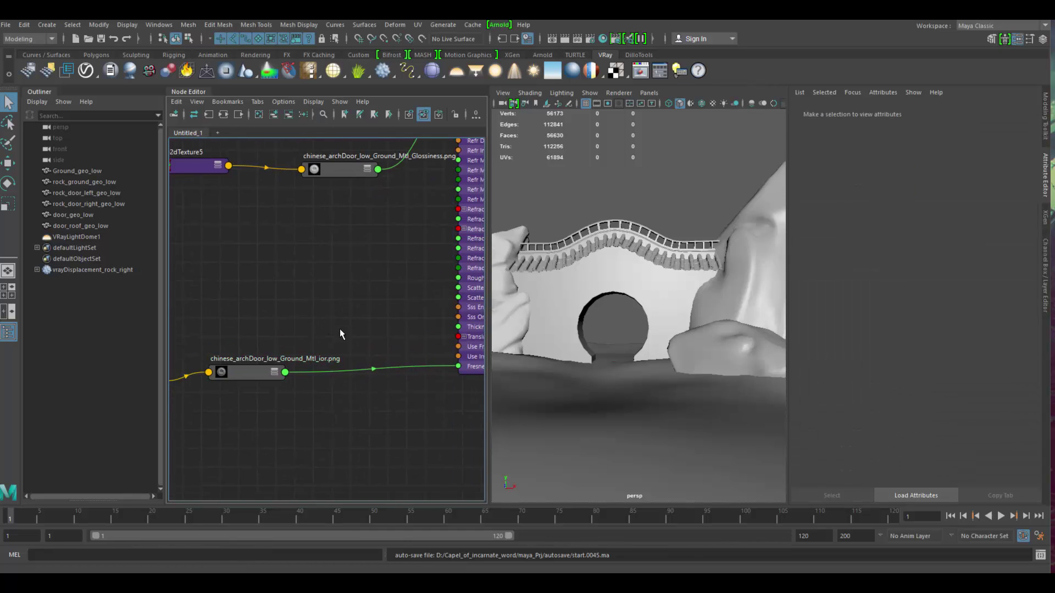
key("Tab")
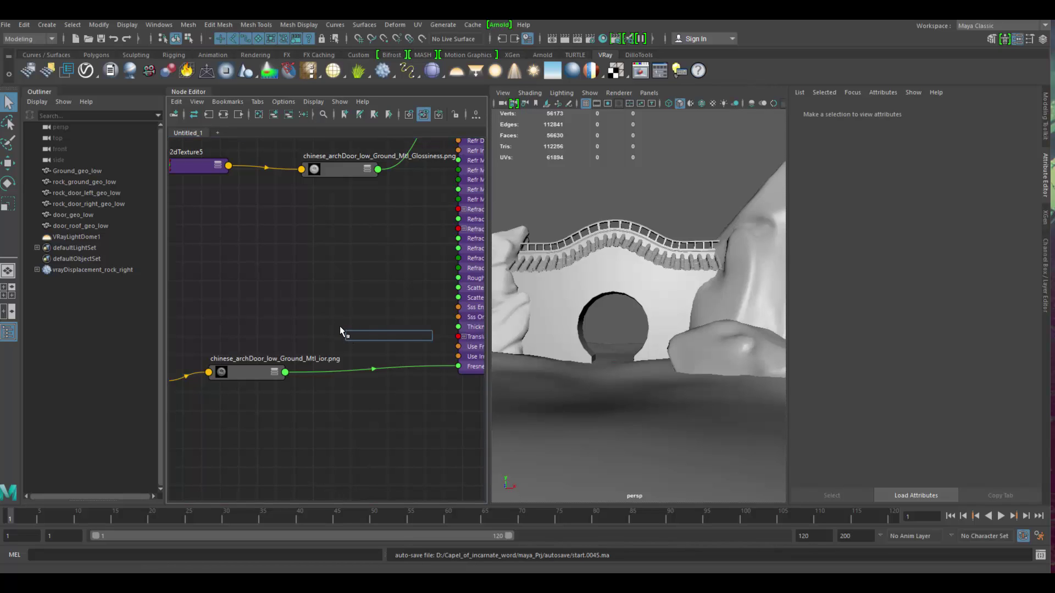
type("mu")
key("Down")
key("Down")
key("Down")
key("Down")
key("Down")
key("Down")
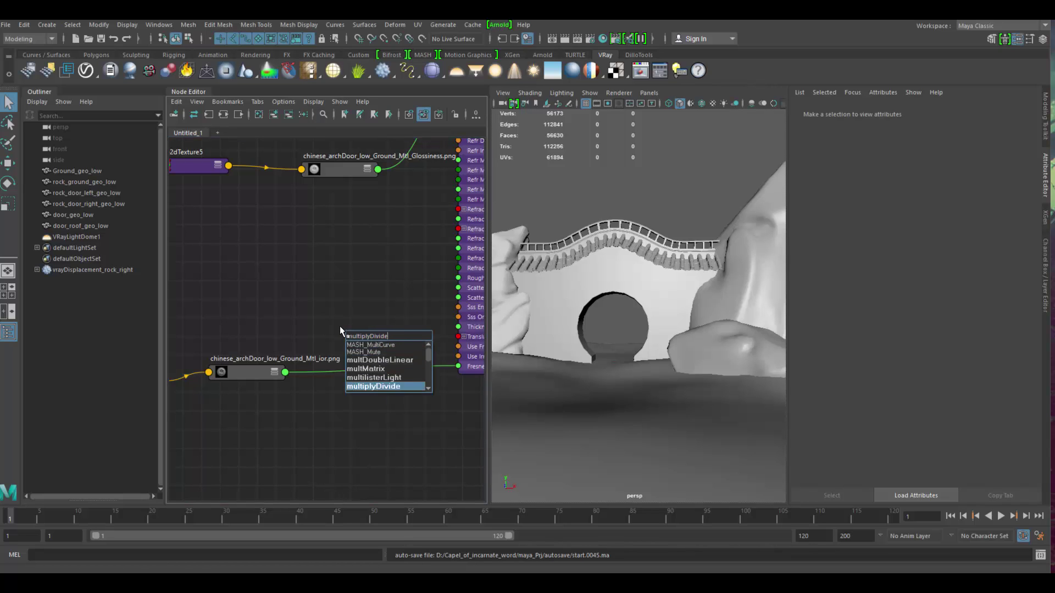
key("Return")
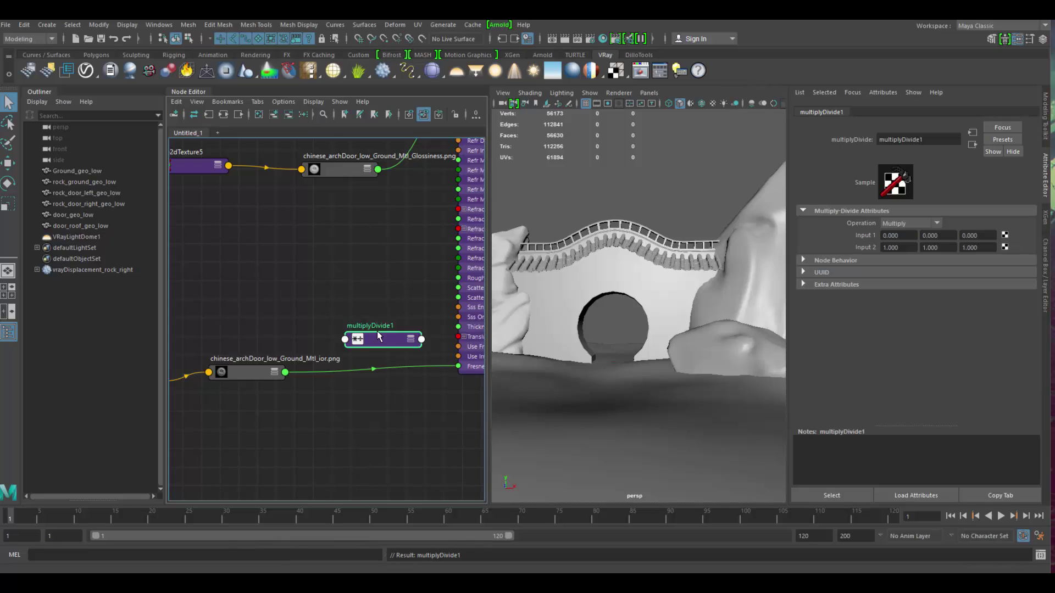
Expand the multiplyDivide and ior texture nodes, and connect the texture's Out Alpha to Input 2X.
key("3")
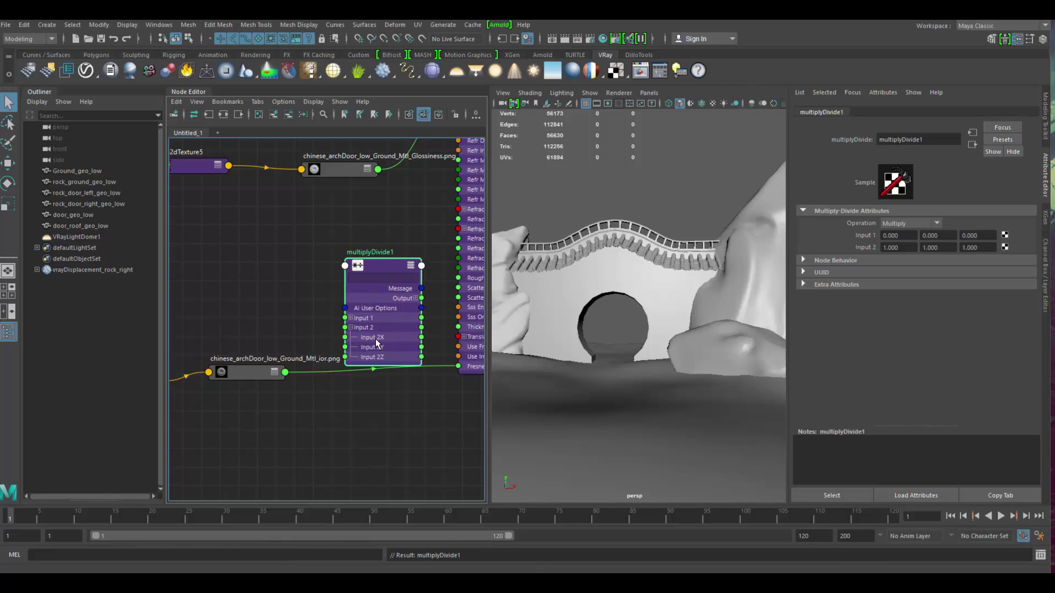
left_click_drag(394, 349, 402, 364)
left_click_drag(256, 372, 256, 378)
key("3")
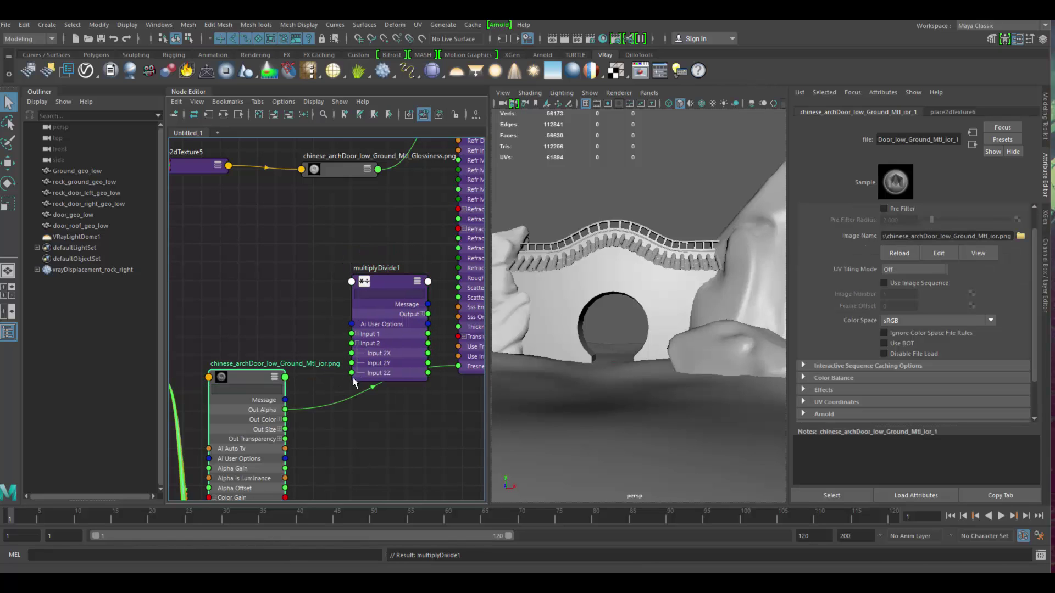
left_click_drag(284, 411, 352, 354)
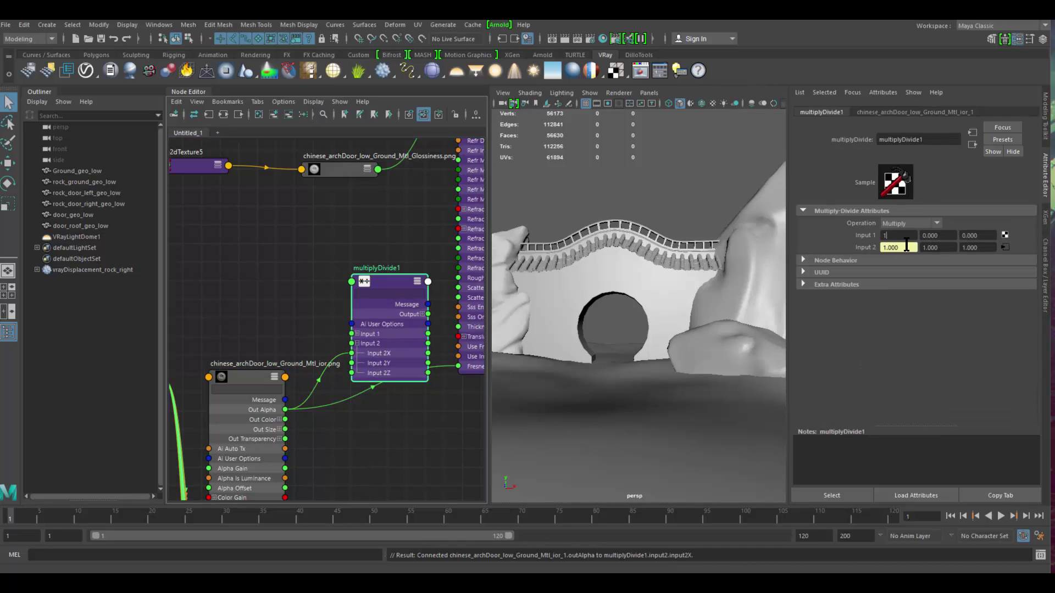
Set the first Input 1 value of multiplyDivide1 to 1 and its operation to Divide.
type("1")
key("Return")
left_click(910, 224)
left_click(904, 259)
Connect Output X of multiplyDivide1 to Ground_Mtl's Fresnel IOR, and expand the node's Input 1 attributes.
middle_click_drag(358, 408, 275, 403, "alt")
left_click_drag(408, 331, 410, 318)
left_click_drag(281, 360, 272, 407)
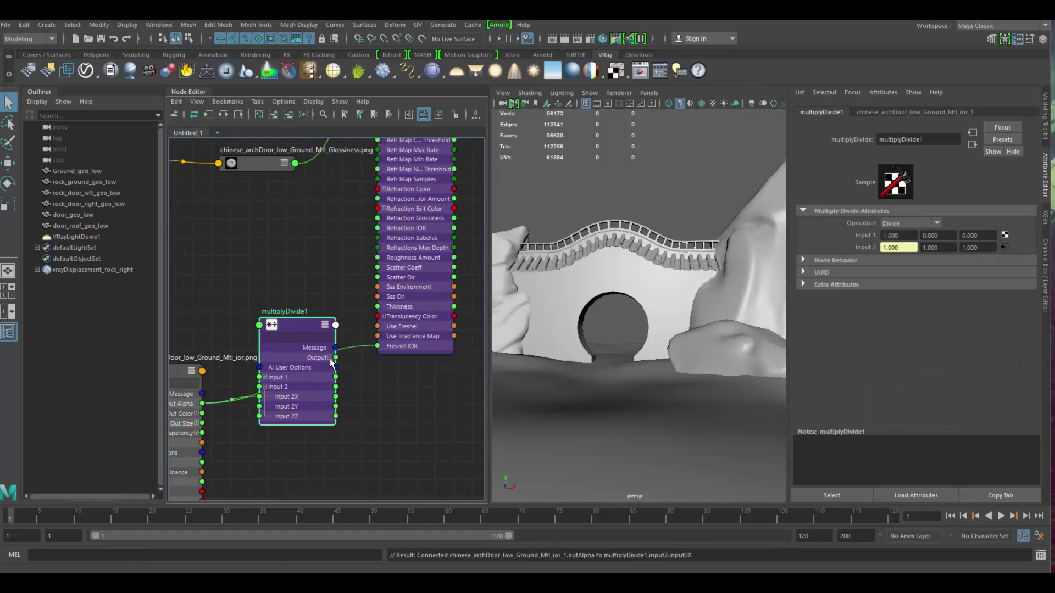
left_click(330, 358)
left_click_drag(336, 368, 377, 346)
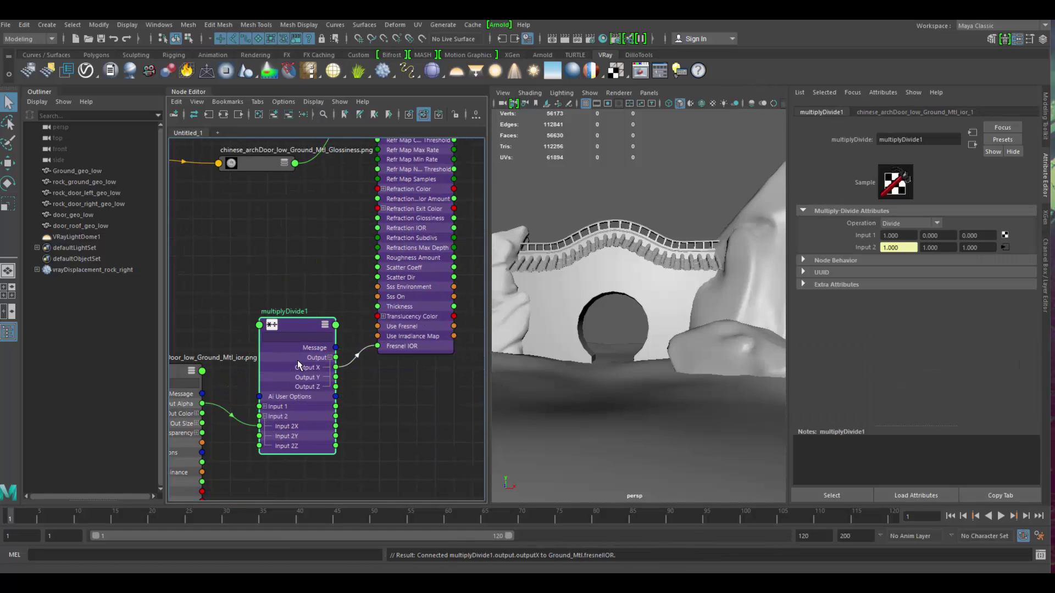
mouse_move(298, 361)
left_mouse_down()
mouse_move(305, 308)
mouse_move(308, 411)
mouse_move(312, 353)
left_mouse_up()
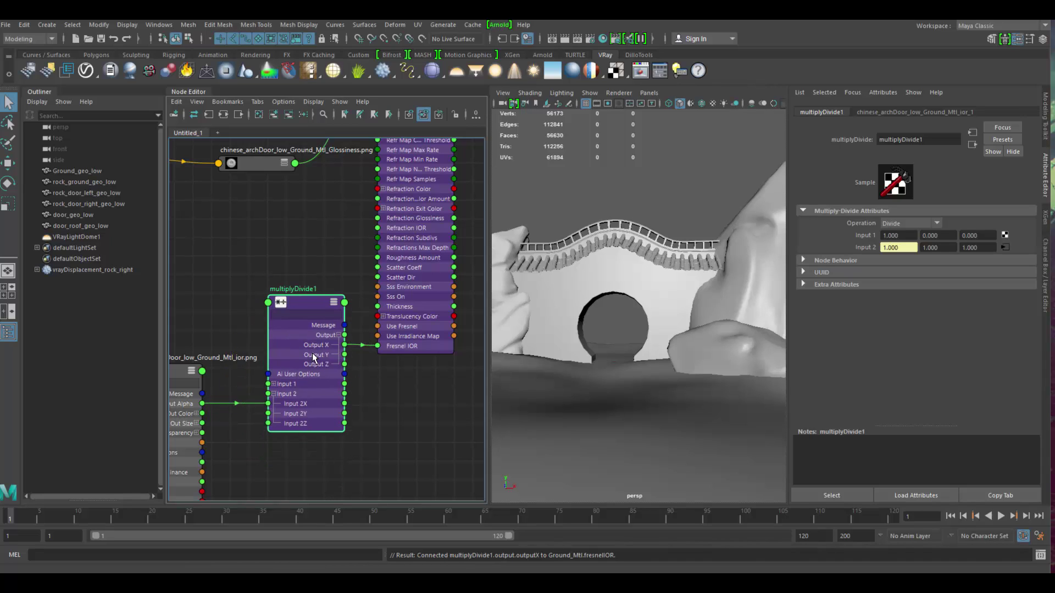
left_click(274, 384)
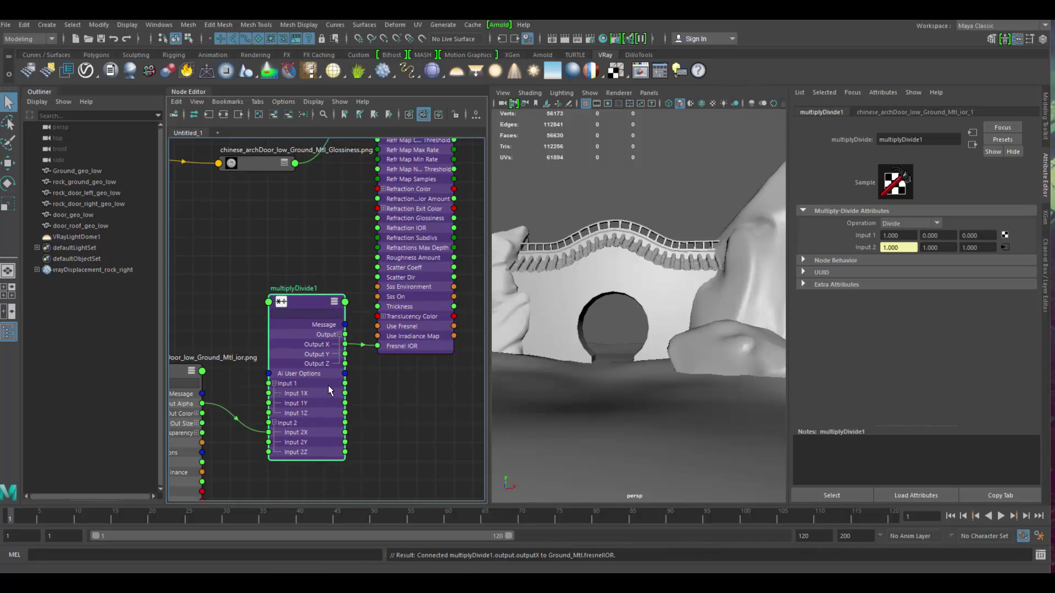
left_click_drag(329, 390, 330, 380)
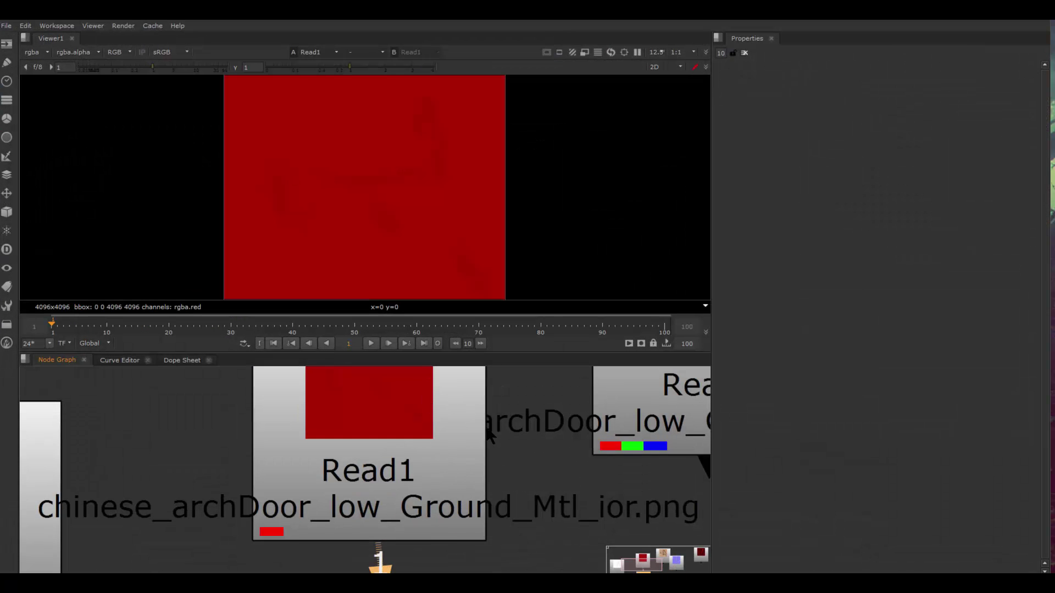
In Nuke's node graph, spread out Viewer1 and the ior and Reflection Read nodes to make room between them.
scroll(484, 439, "down", 4)
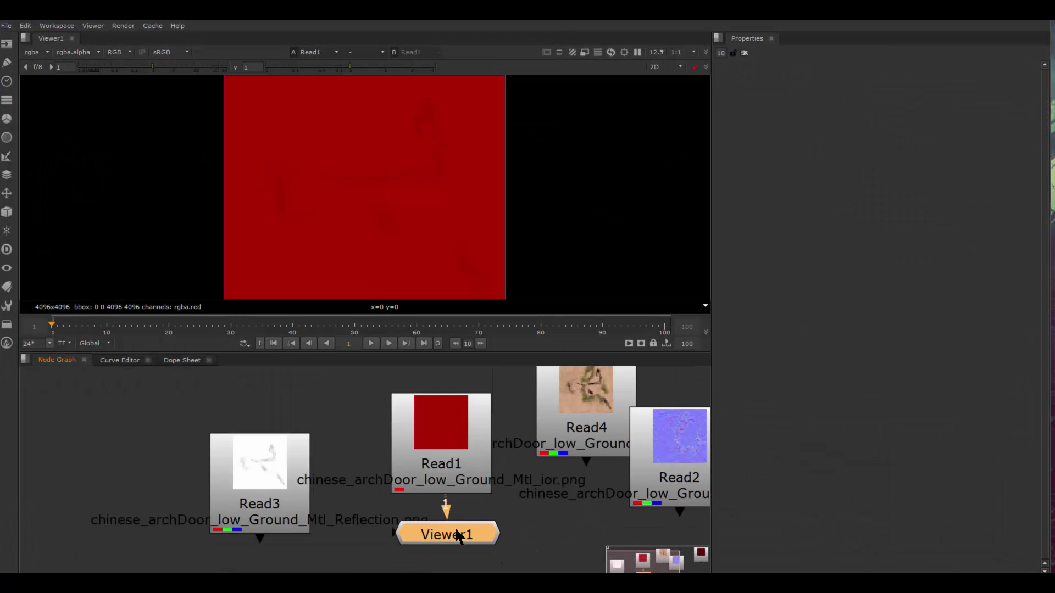
middle_click_drag(454, 527, 440, 457)
left_click_drag(438, 465, 465, 557)
left_click_drag(420, 423, 408, 481)
left_click_drag(291, 437, 195, 464)
left_click_drag(428, 457, 380, 437)
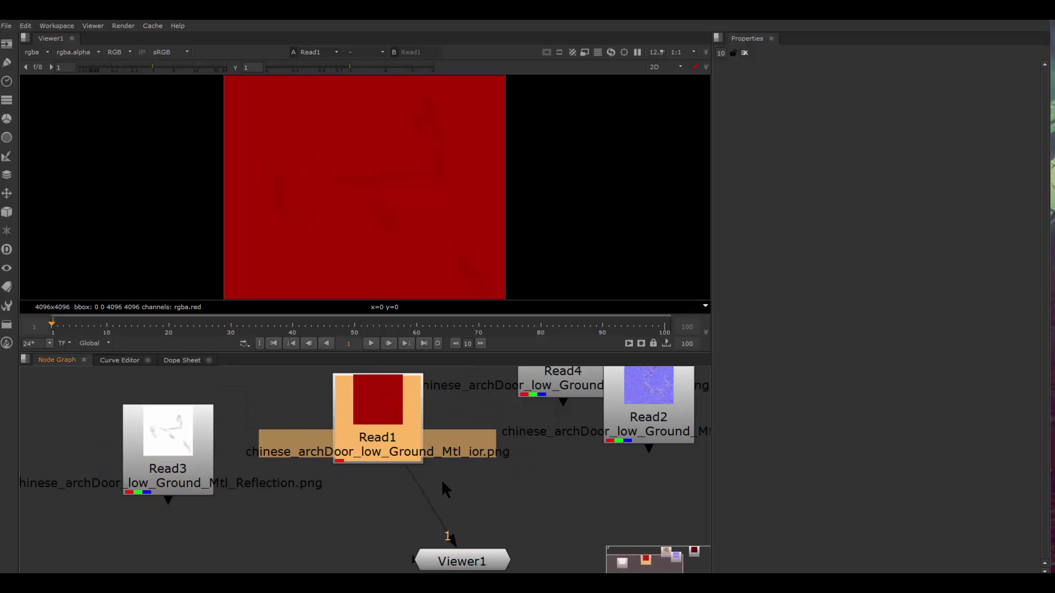
Add a Merge node after the ground ior Read node and place it above Viewer1.
key("m")
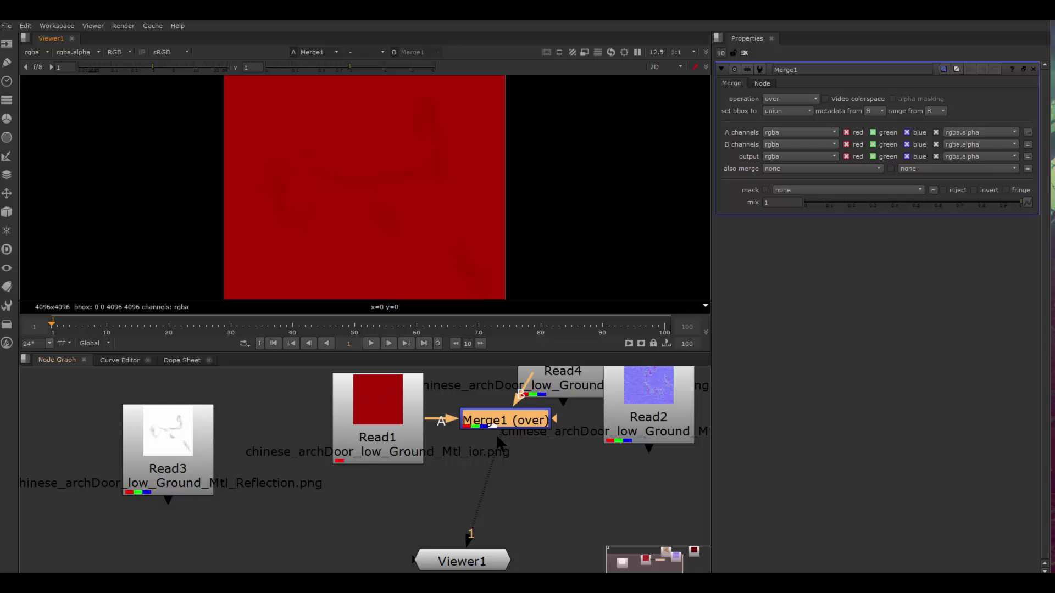
scroll(457, 431, "down", 3)
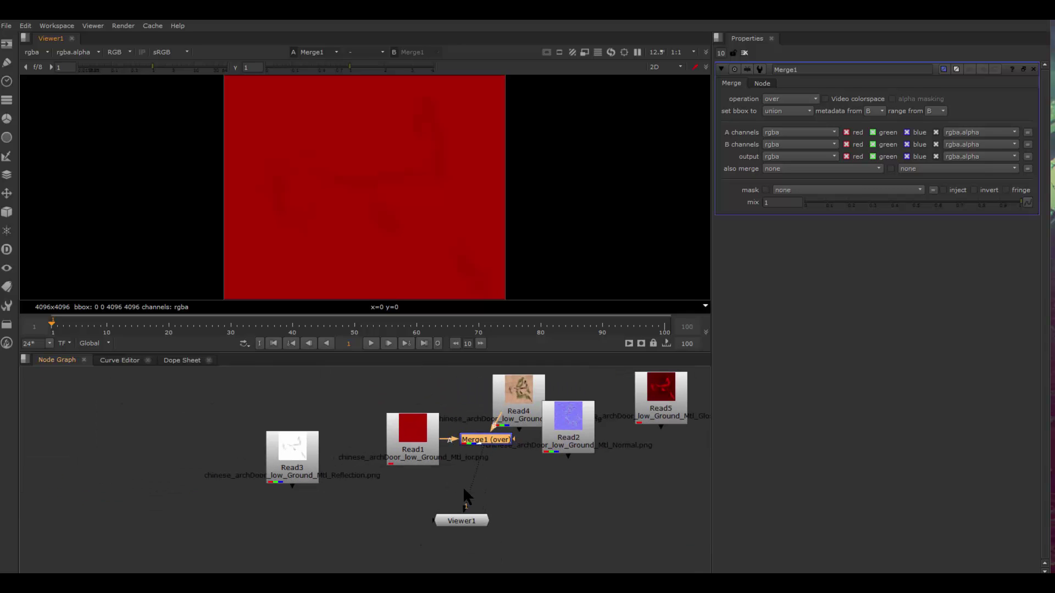
left_click_drag(510, 441, 476, 474)
left_click(609, 414)
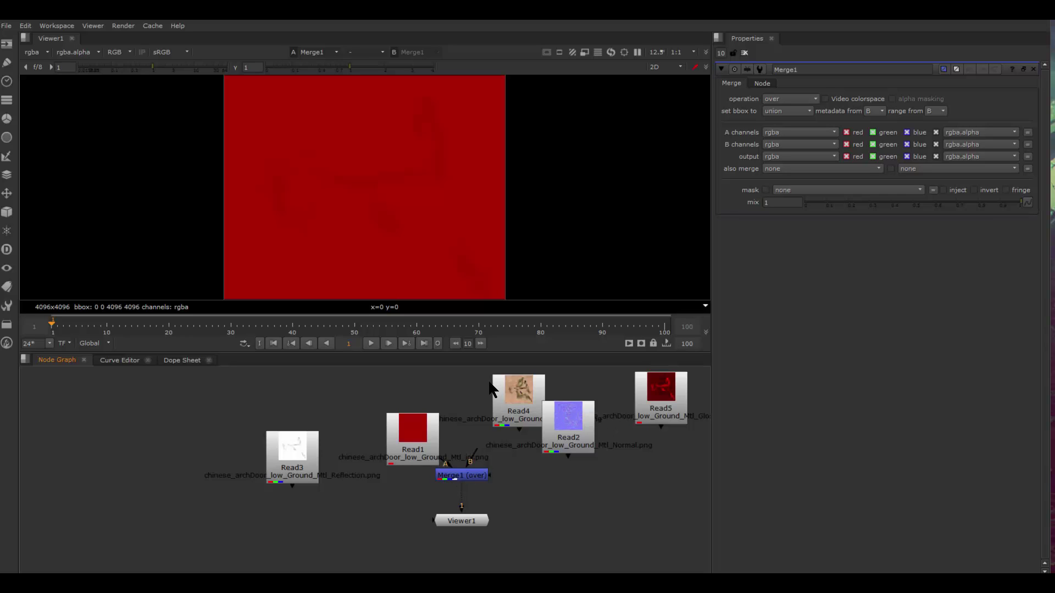
Move the Read4, Read2 and Read5 nodes together away from the Merge node.
left_click_drag(490, 383, 630, 449)
left_click(534, 399, "shift")
left_click(668, 406, "shift")
left_click_drag(581, 420, 698, 436)
Add a Constant node beside the ior Read node and connect the Merge node's B input to it.
left_click(491, 412)
right_click(507, 418)
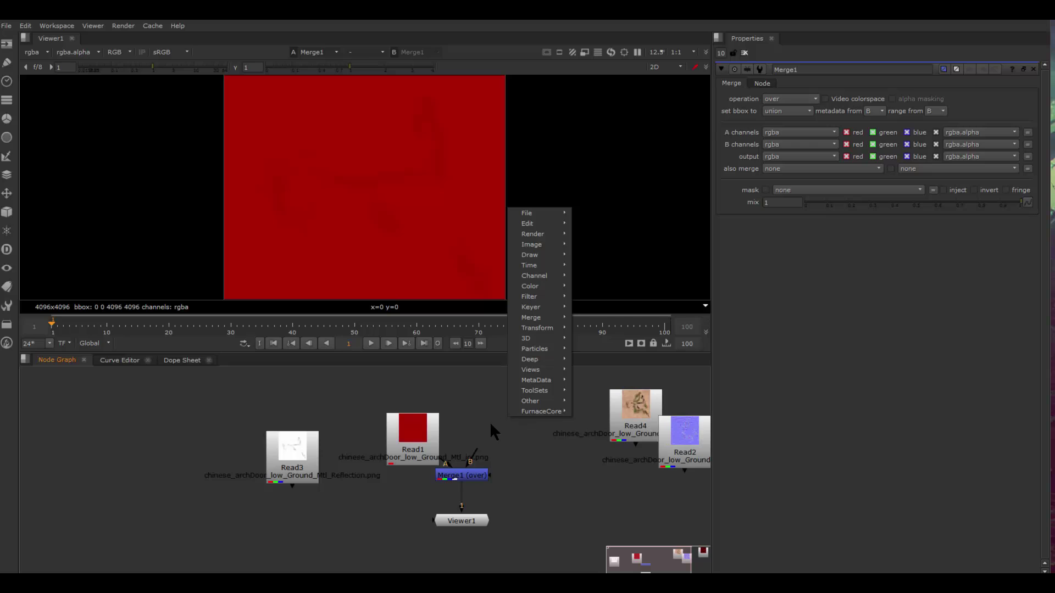
key("Escape")
key("Tab")
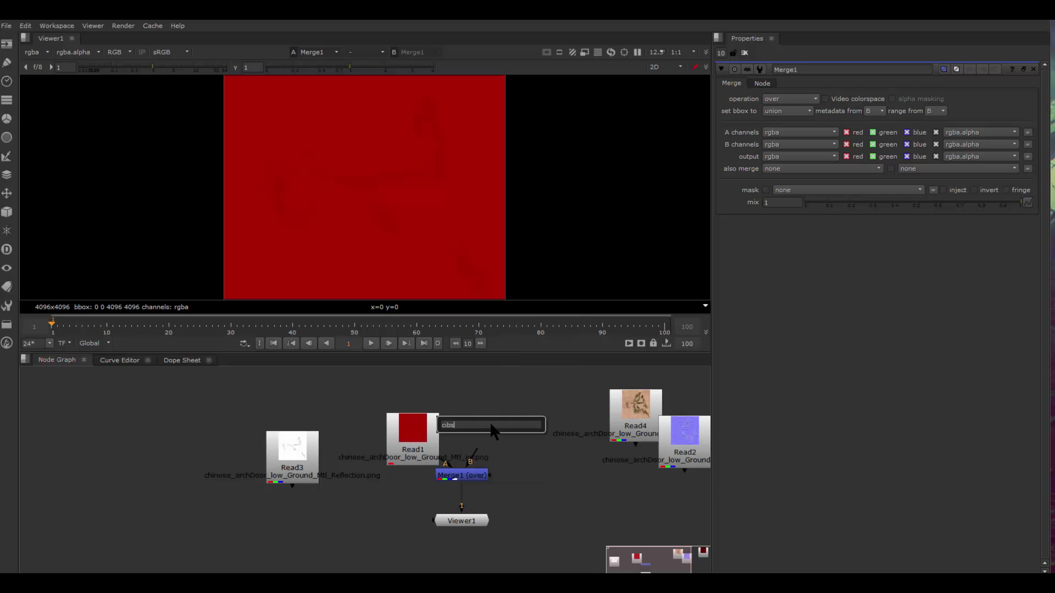
type("cons")
key("Return")
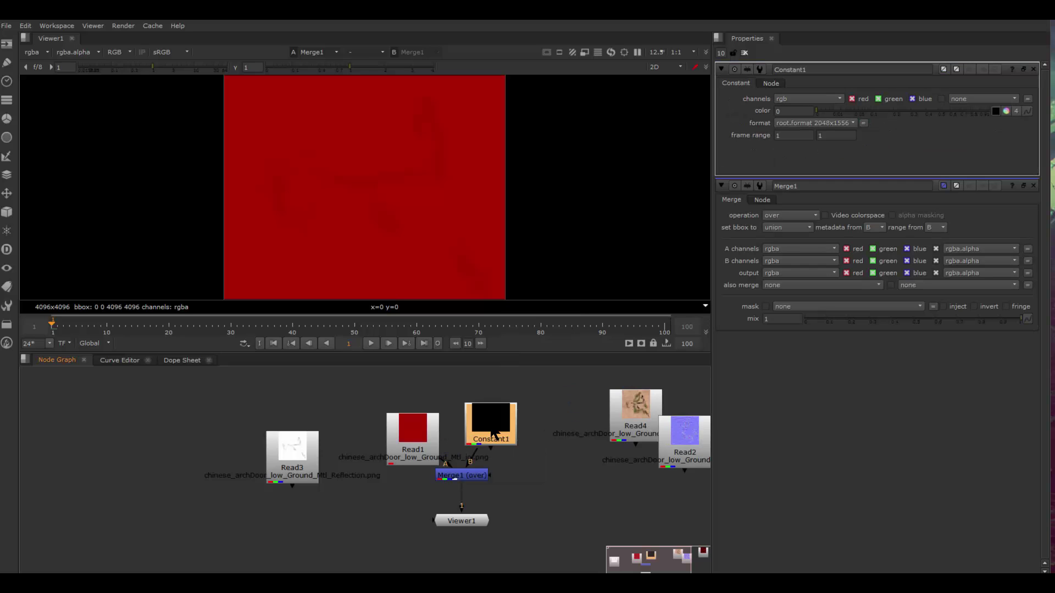
left_click_drag(477, 452, 490, 430)
left_click_drag(490, 429, 497, 443)
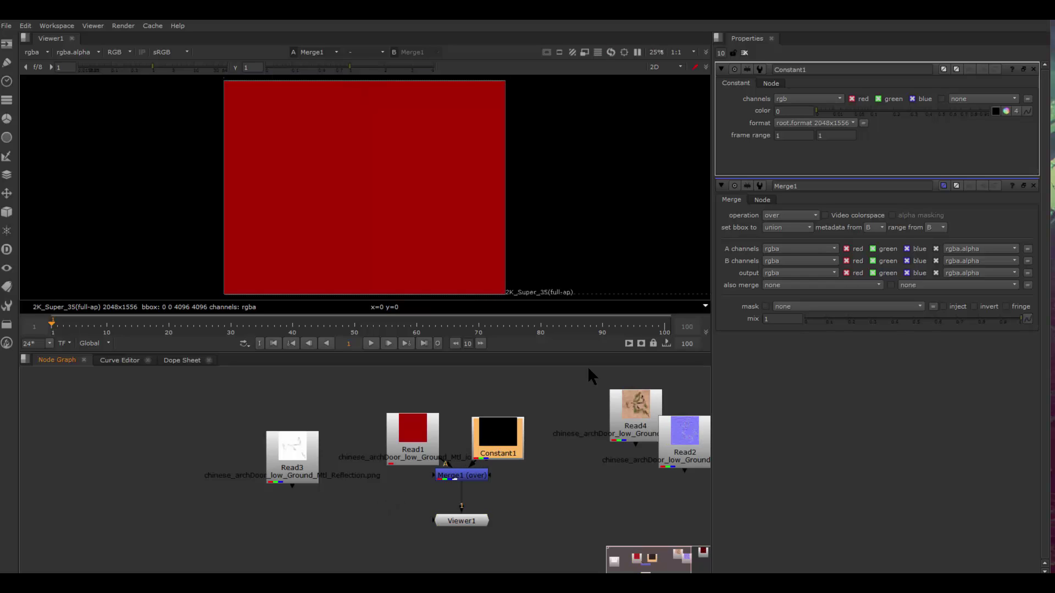
Set the Constant color to 1 and swap the Merge node's A and B inputs.
left_click_drag(830, 112, 1022, 134)
mouse_move(460, 475)
left_mouse_down()
mouse_move(472, 480)
mouse_move(461, 493)
left_mouse_up()
key("shift+x")
left_click(496, 438)
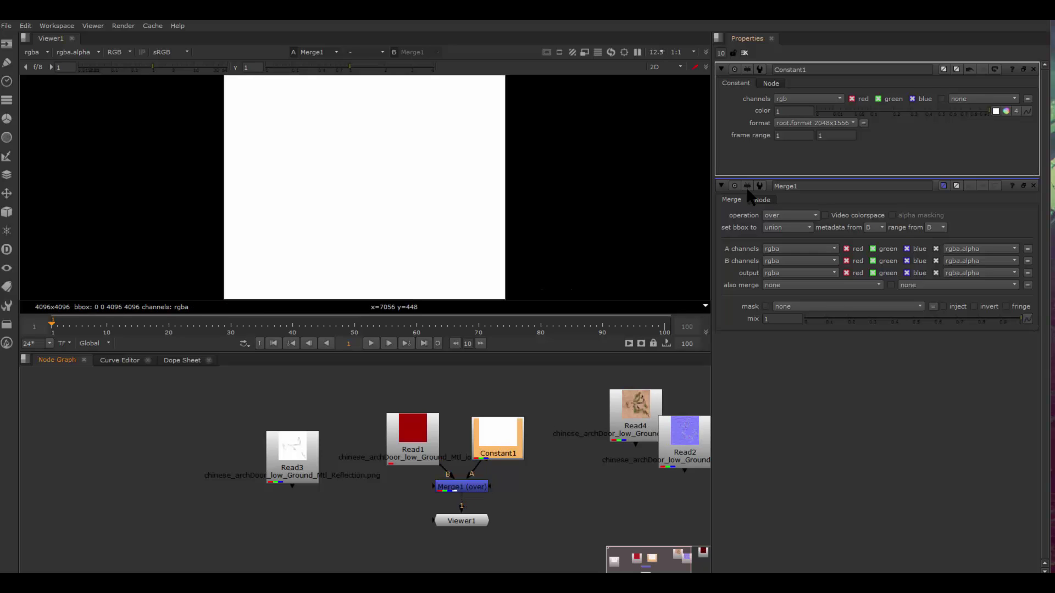
Set the Merge operation to divide and move the Merge node closer to Viewer1.
left_click(484, 486)
left_click(795, 100)
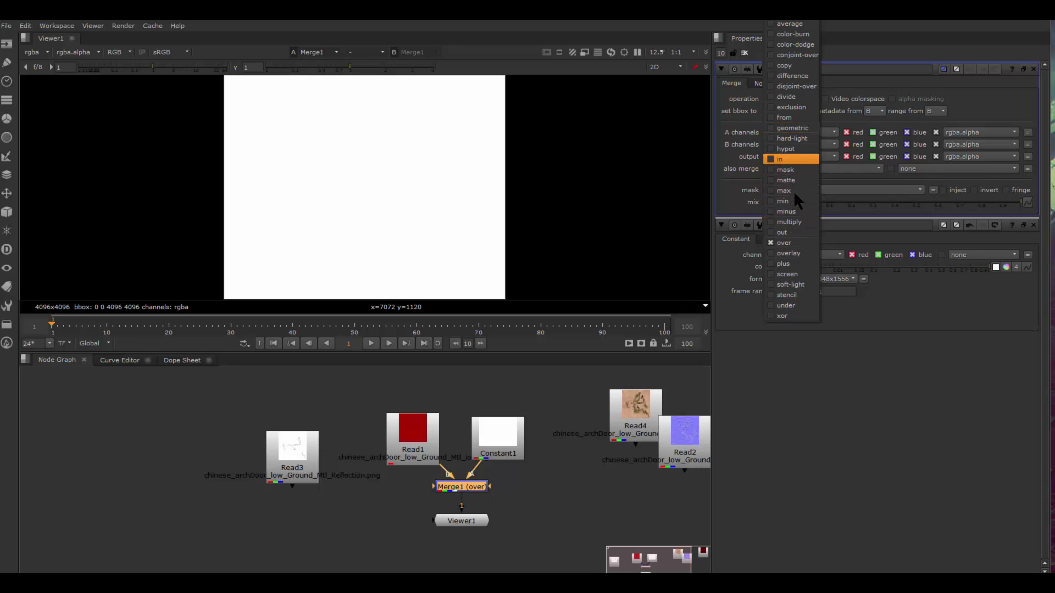
left_click(779, 96)
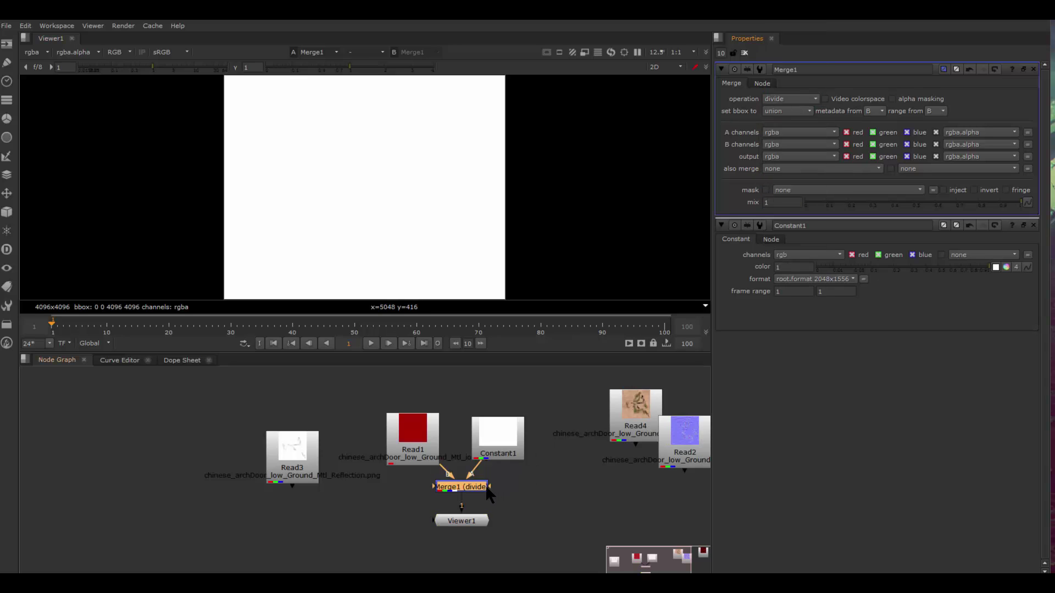
left_click_drag(485, 489, 480, 498)
left_click(479, 520)
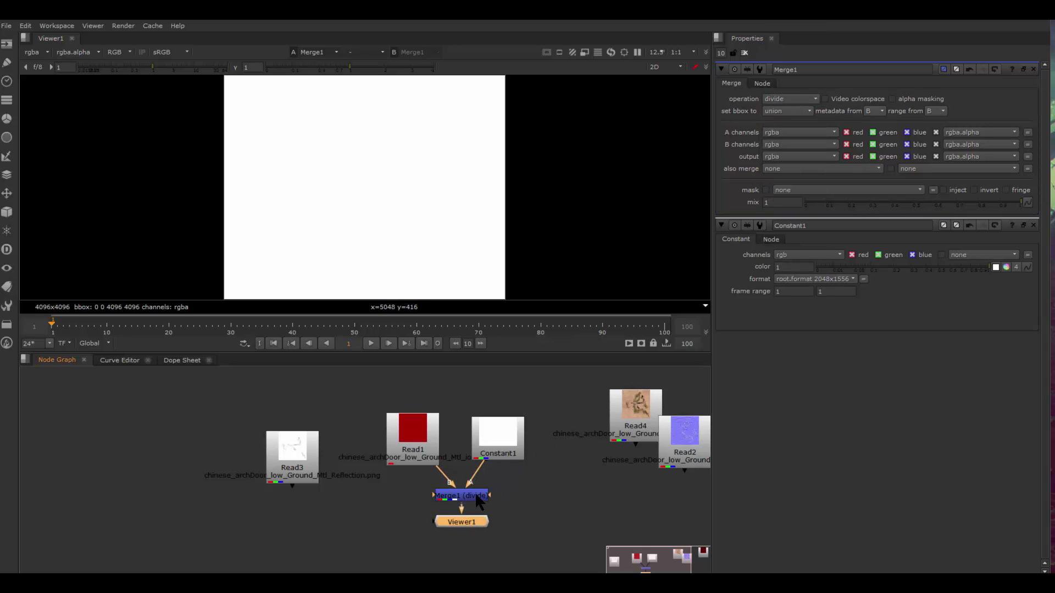
left_click(476, 497)
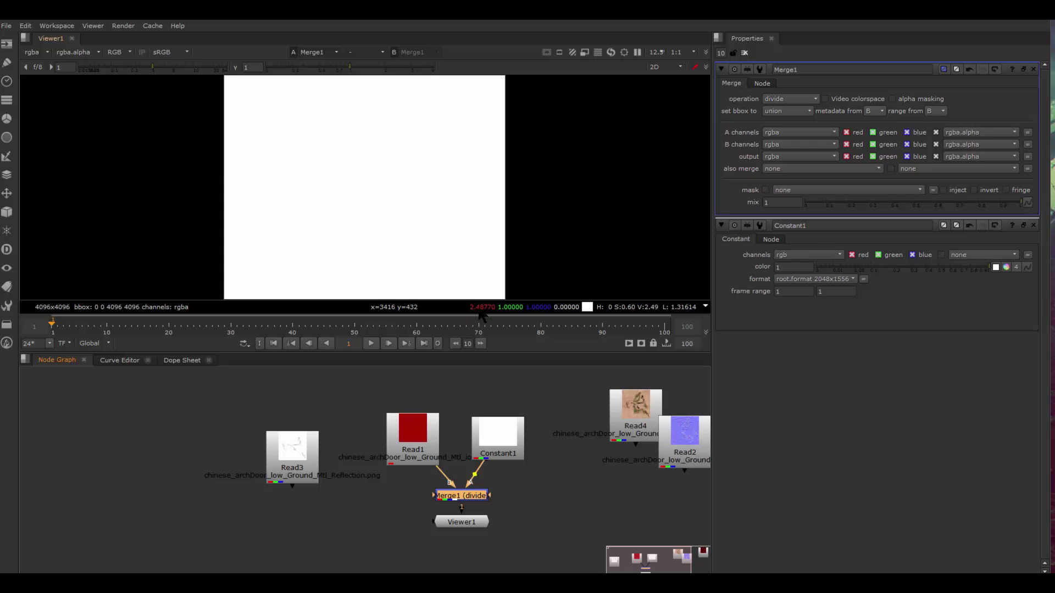
Set the colorspace of the ior Read node to linear and bring up the Merge node's properties to recheck the divided pixel values.
double_click(430, 427)
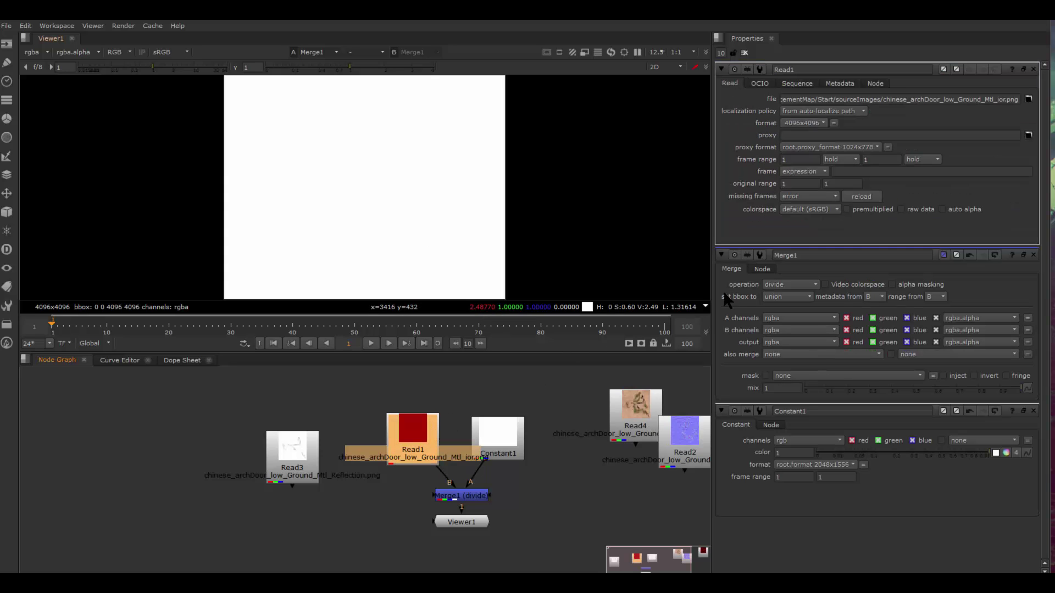
left_click(824, 209)
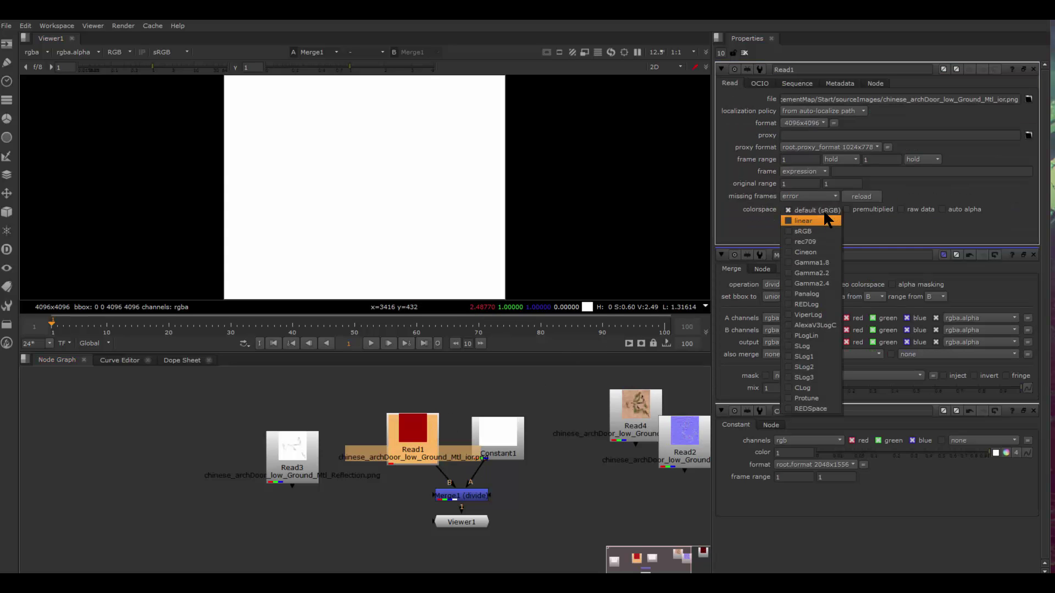
left_click(810, 221)
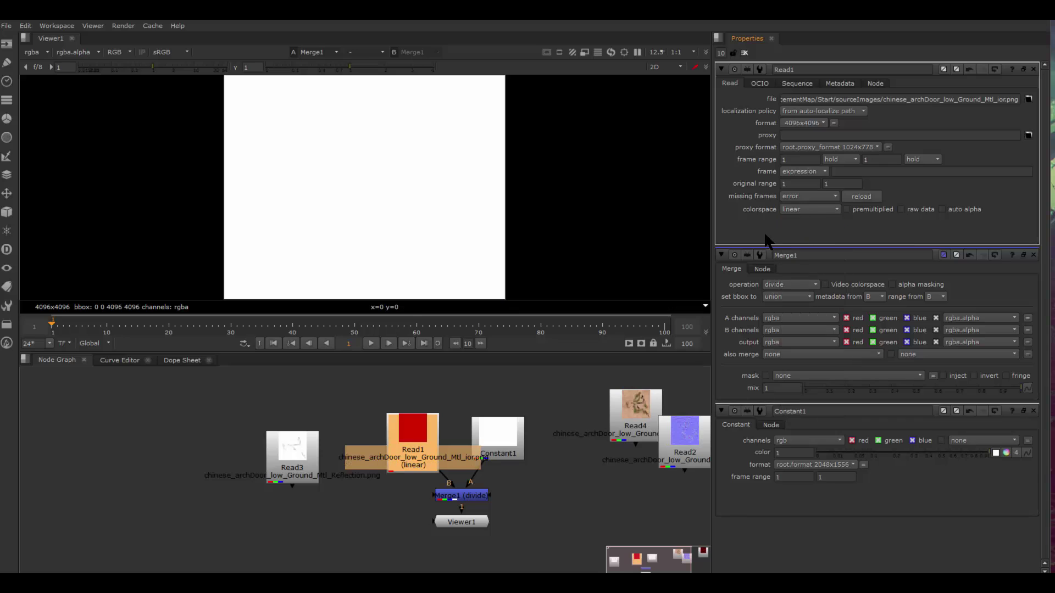
double_click(462, 496)
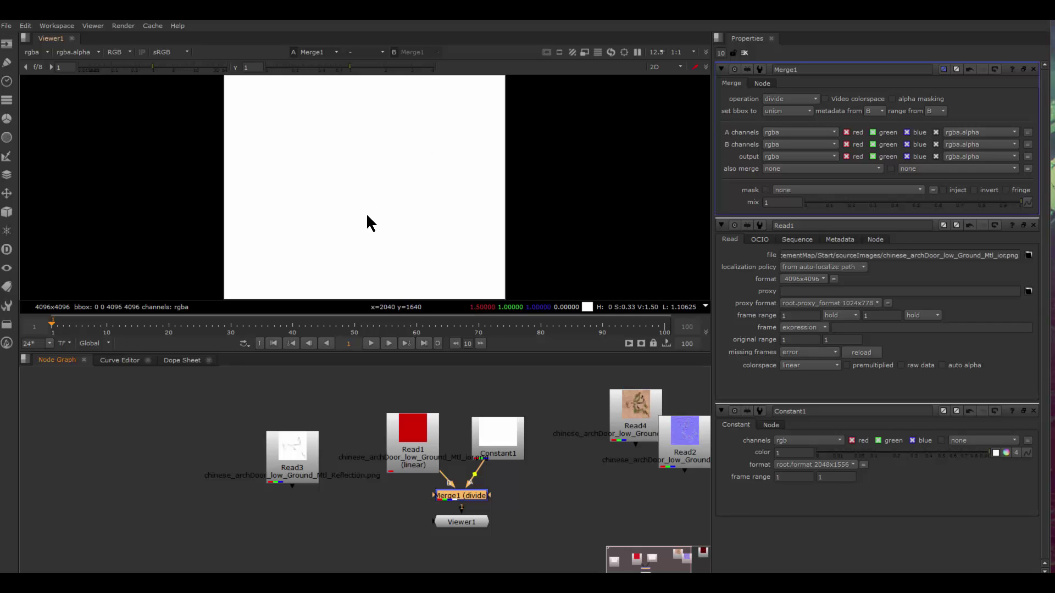
Switch to Maya, minimize the Nuke console window and select the Ground_Mtl material in the node network.
left_click(987, 23)
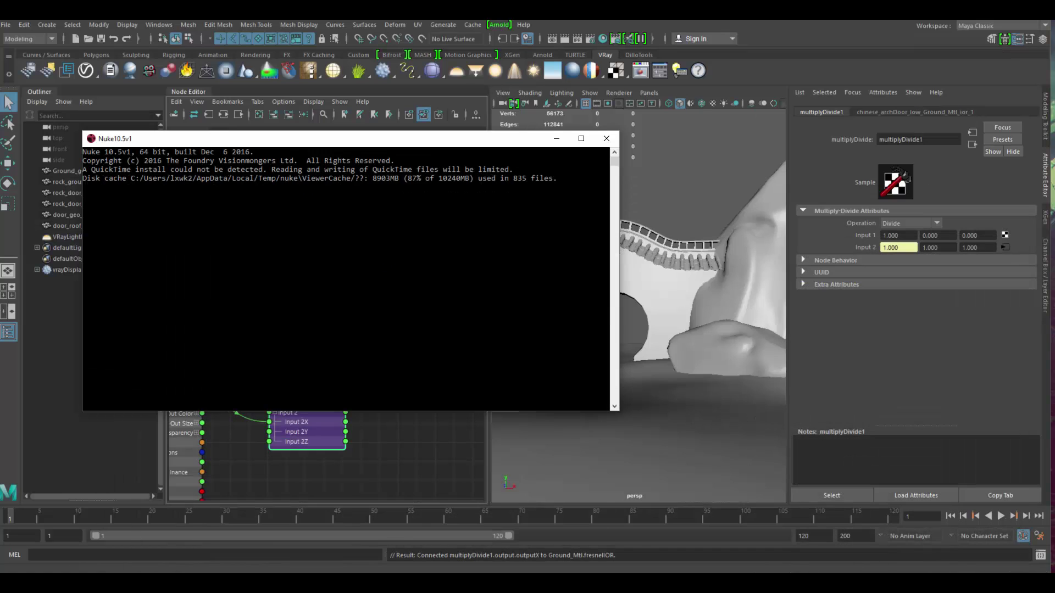
left_click(557, 138)
left_click(362, 419)
left_click(319, 378)
left_click_drag(319, 378, 318, 366)
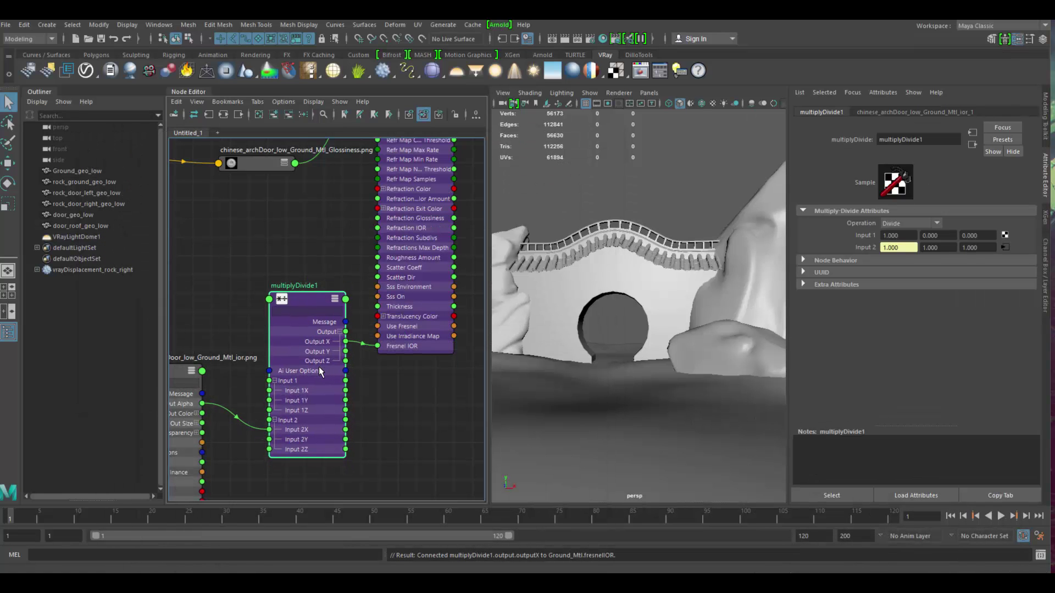
left_click(427, 328)
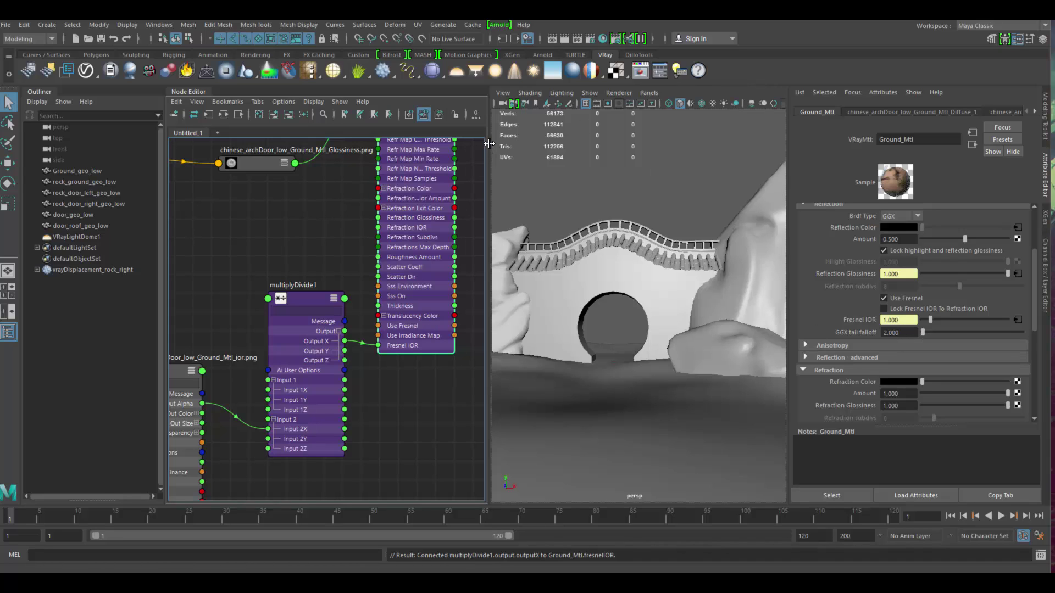
Render the perspective view with V-Ray IPR and inspect the ground along with Ground_Mtl's texture connections.
left_click(619, 92)
left_click(639, 145)
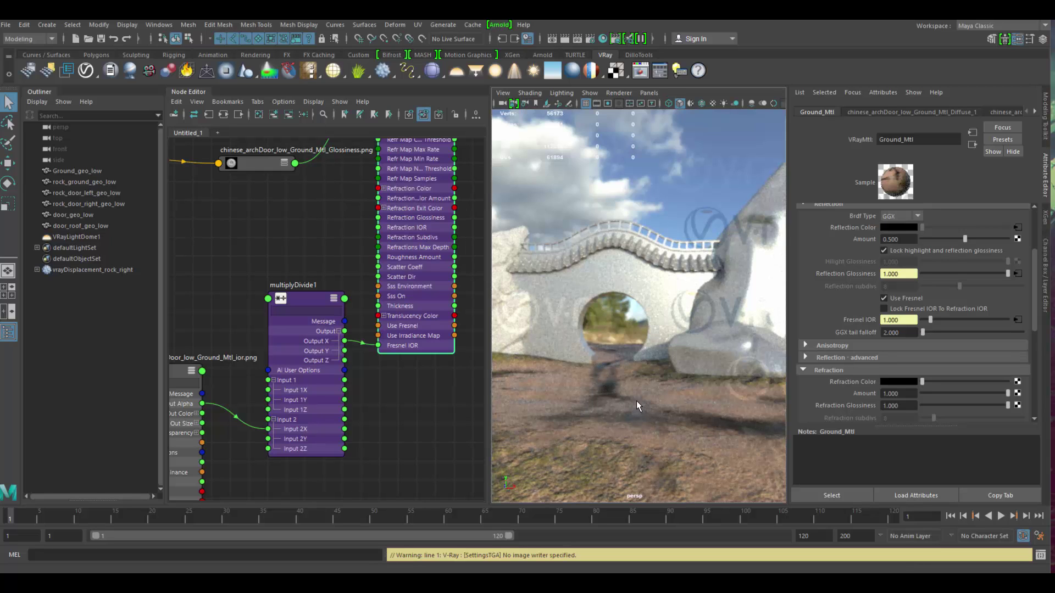
middle_click_drag(641, 358, 661, 351, "alt")
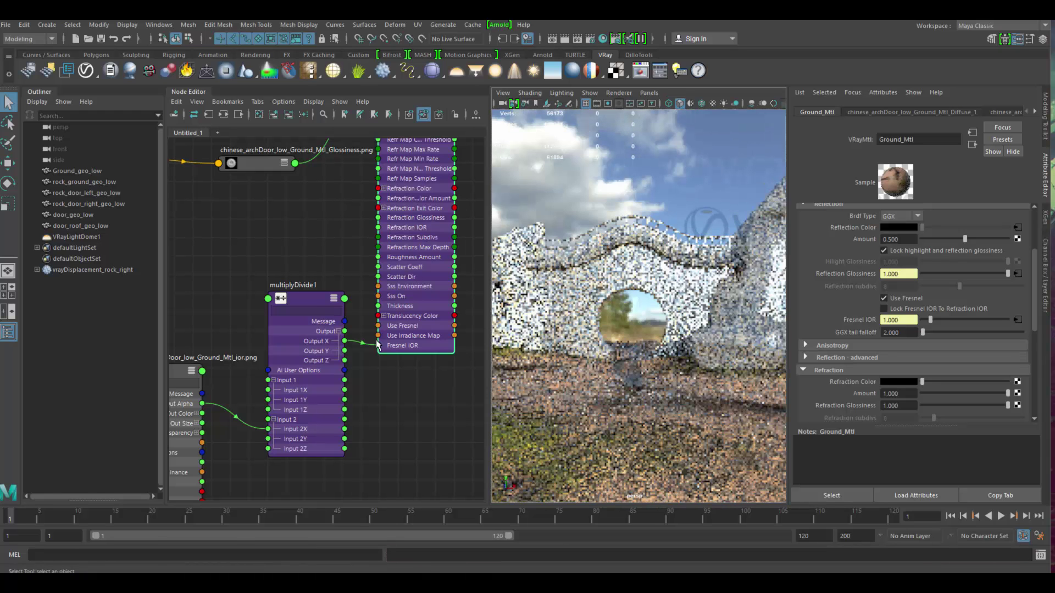
middle_click_drag(337, 195, 368, 402, "alt")
middle_click_drag(313, 379, 321, 467, "alt")
middle_click_drag(329, 288, 334, 409, "alt")
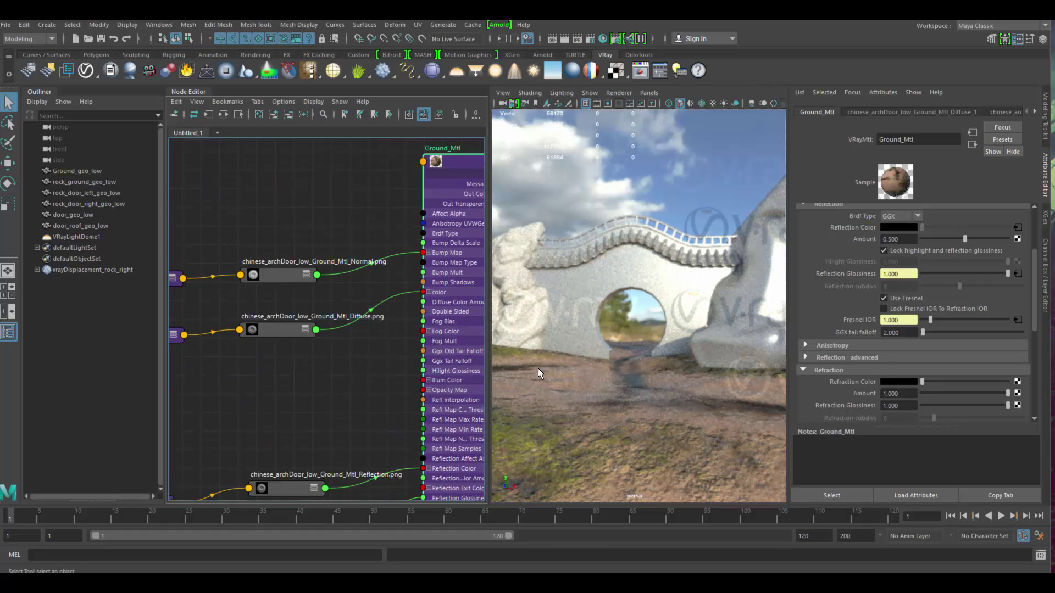
middle_click_drag(552, 399, 585, 395, "alt")
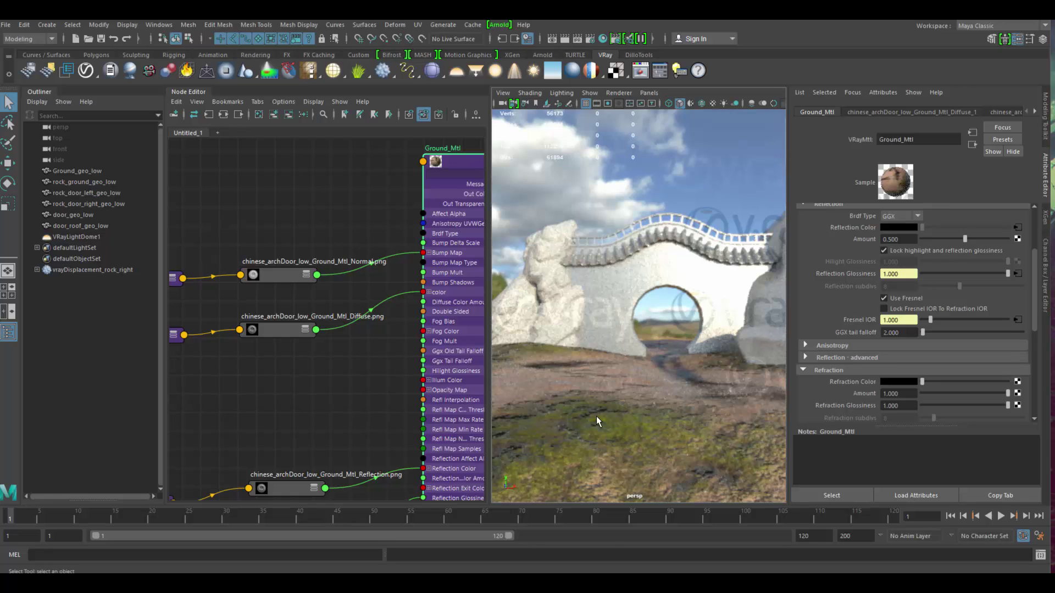
Select the ground Normal texture, check its Color Space options and add the V-Ray Texture input gamma attribute.
left_click_drag(282, 274, 286, 272)
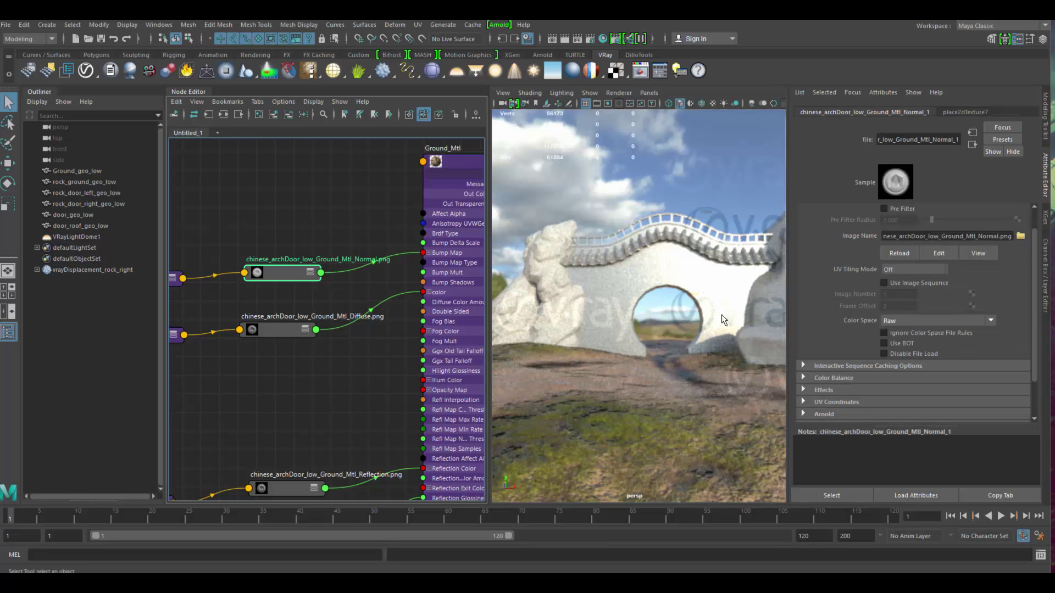
scroll(902, 307, "down", 2)
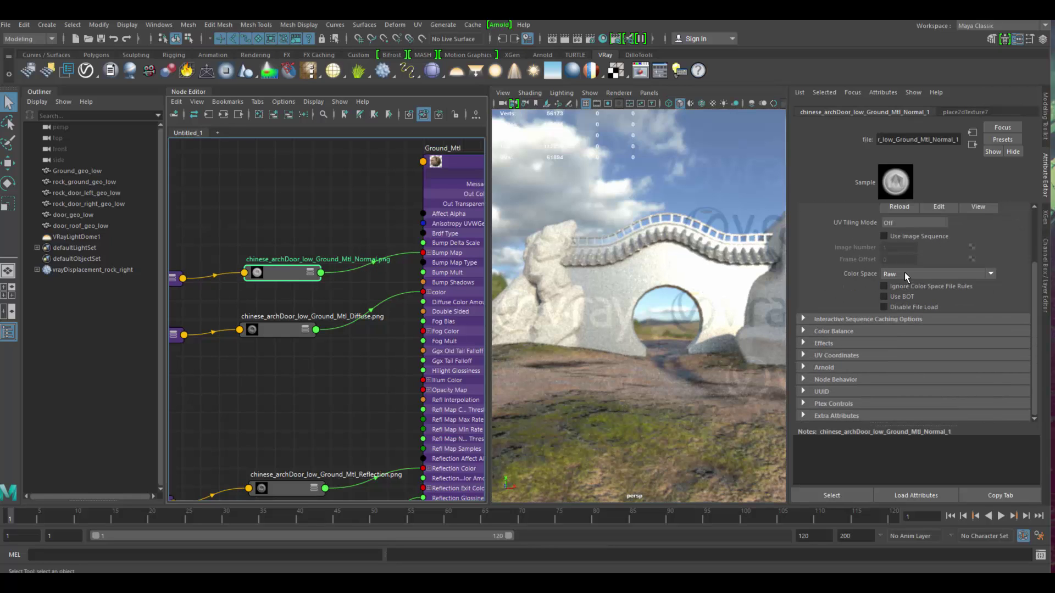
left_click(904, 272)
left_click(898, 319)
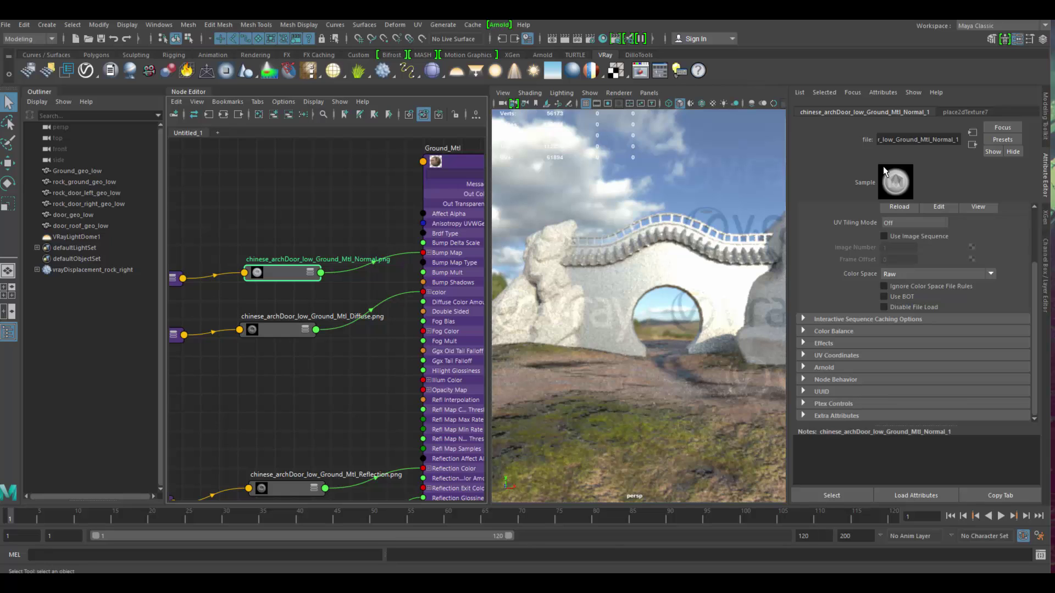
left_click(883, 93)
mouse_move(894, 134)
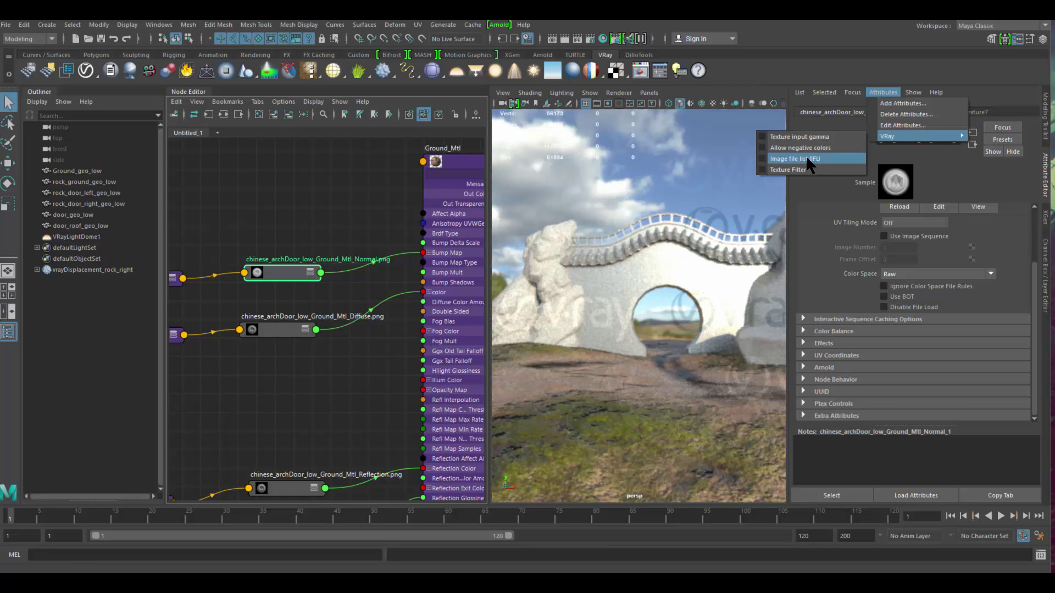
left_click(802, 136)
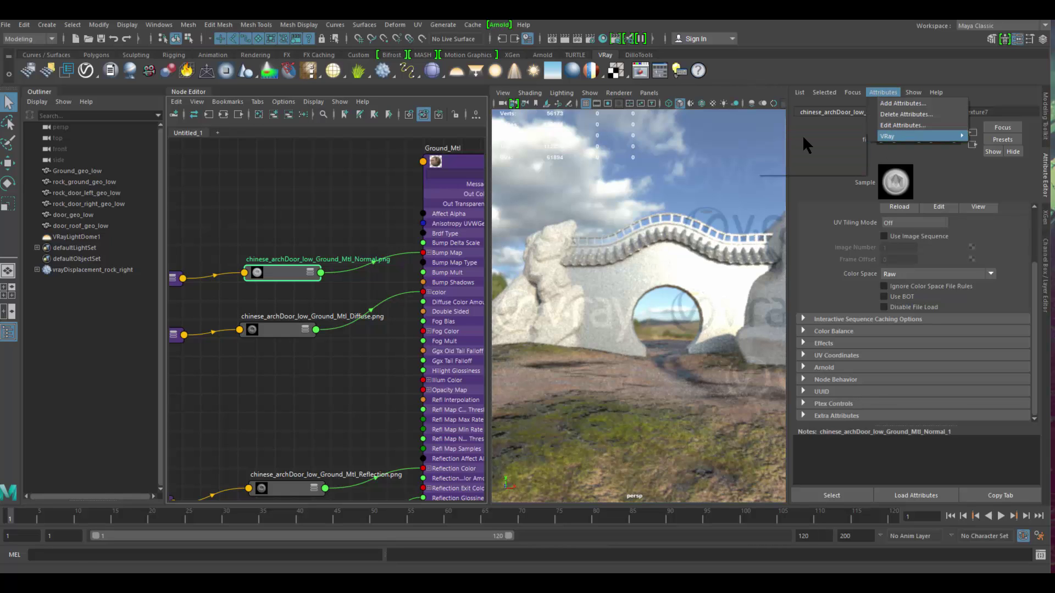
Restart the V-Ray IPR render of the perspective view by switching the renderer to Viewport 2.0 and back.
left_click(619, 92)
left_click(632, 112)
left_click(620, 92)
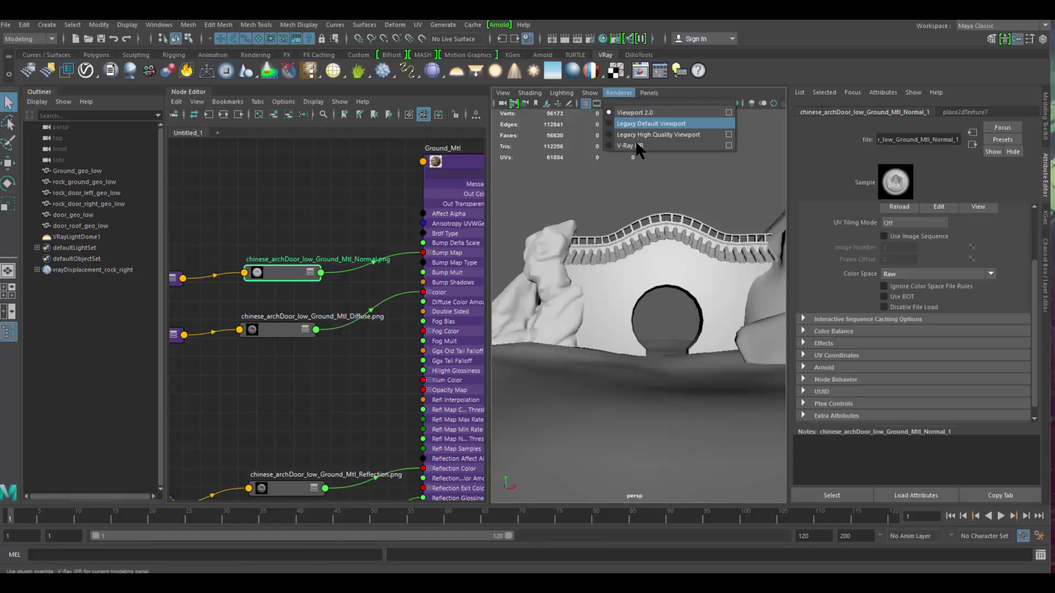
left_click(636, 146)
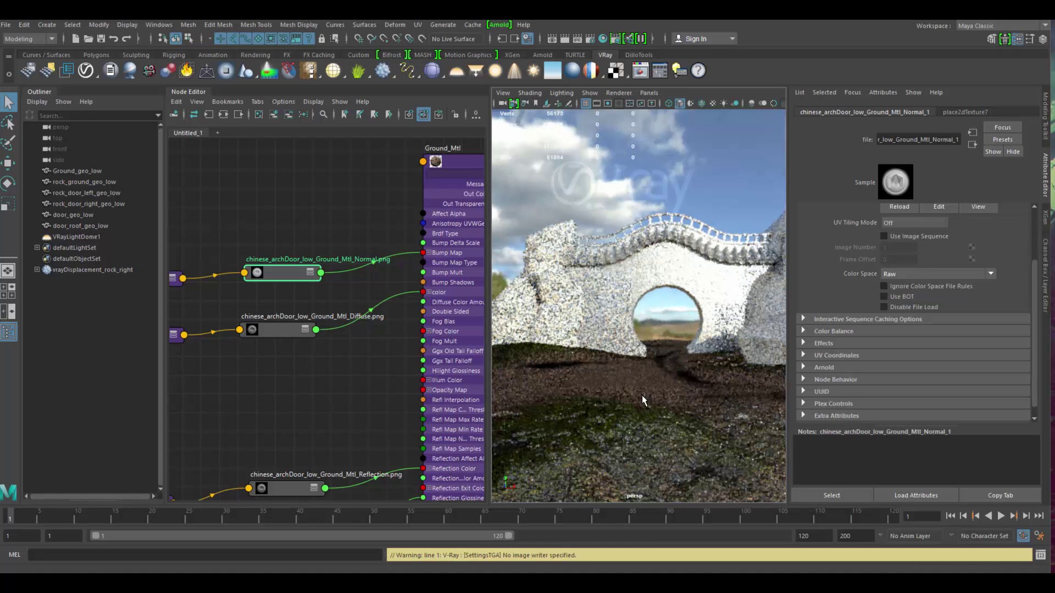
Open the Color Space options of the ground Normal texture.
left_click(898, 275)
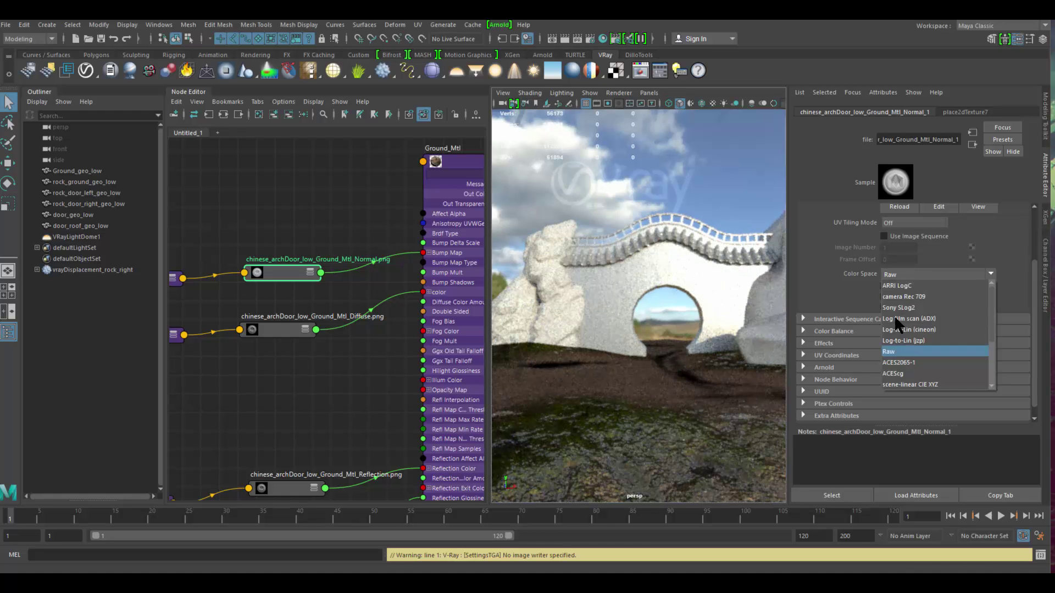
Switch the viewport renderer to Viewport 2.0 and remove the V-Ray Texture input gamma attribute from the ground normal map file node.
left_click(619, 93)
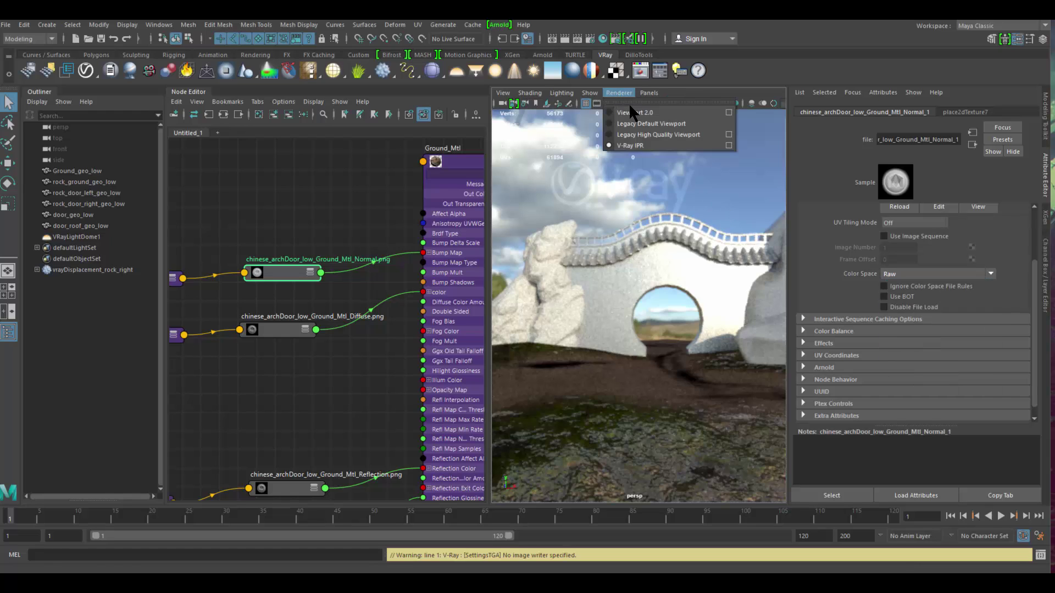
left_click(634, 110)
left_click(295, 279)
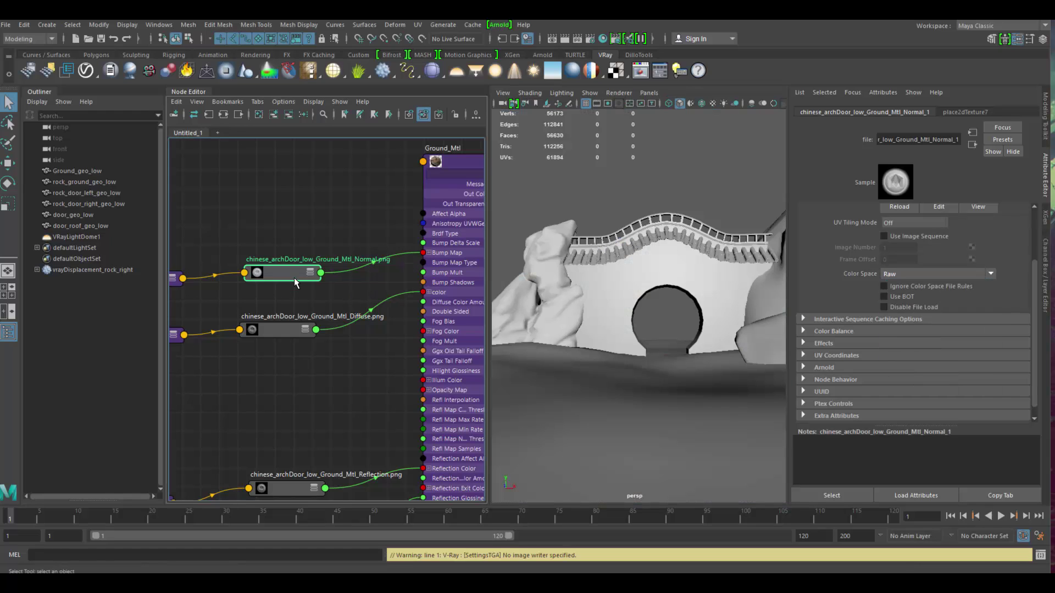
left_click(882, 92)
mouse_move(892, 136)
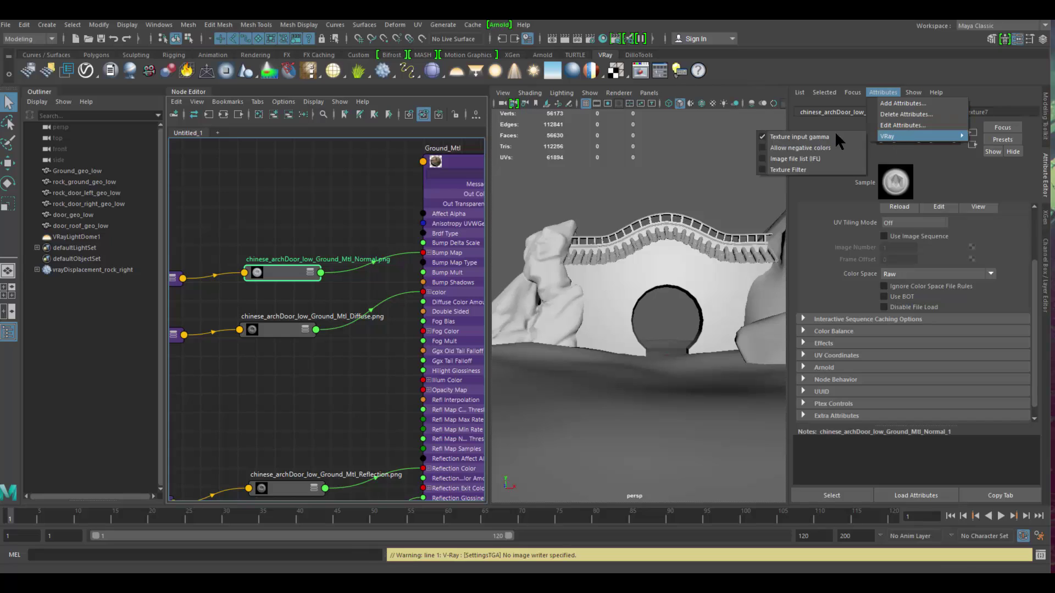
left_click(805, 135)
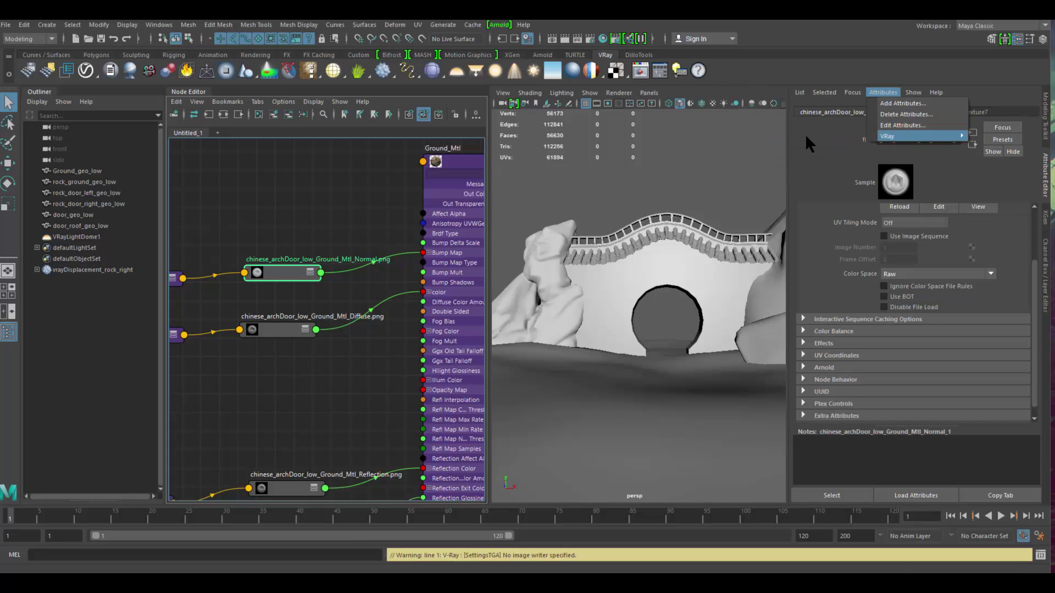
left_click_drag(304, 279, 310, 273)
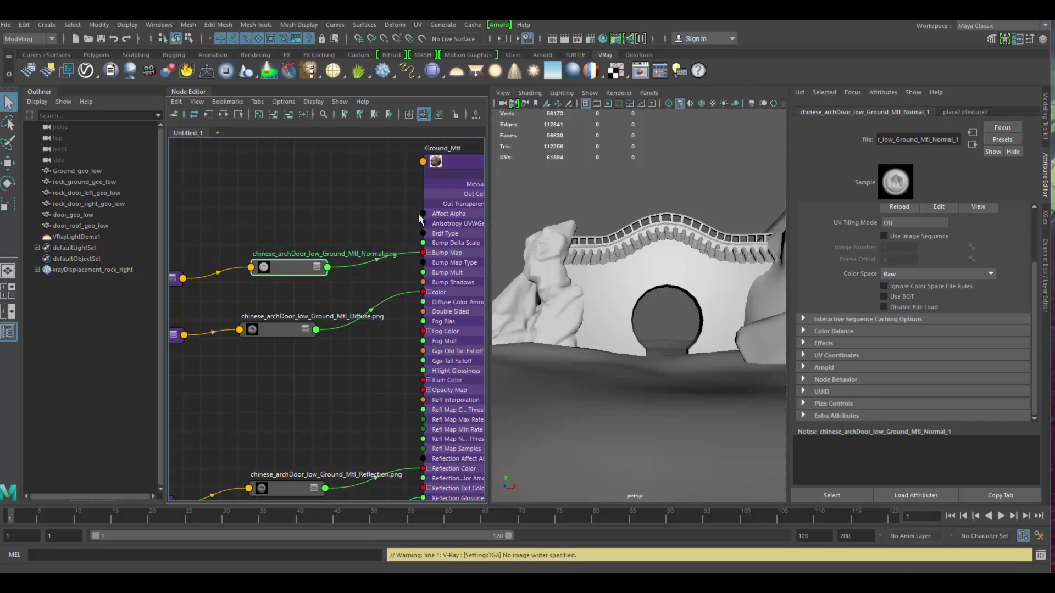
Set the Bump Mult of Ground_Mtl to 0.2.
left_click(452, 193)
scroll(934, 357, "down", 5)
scroll(923, 371, "down", 3)
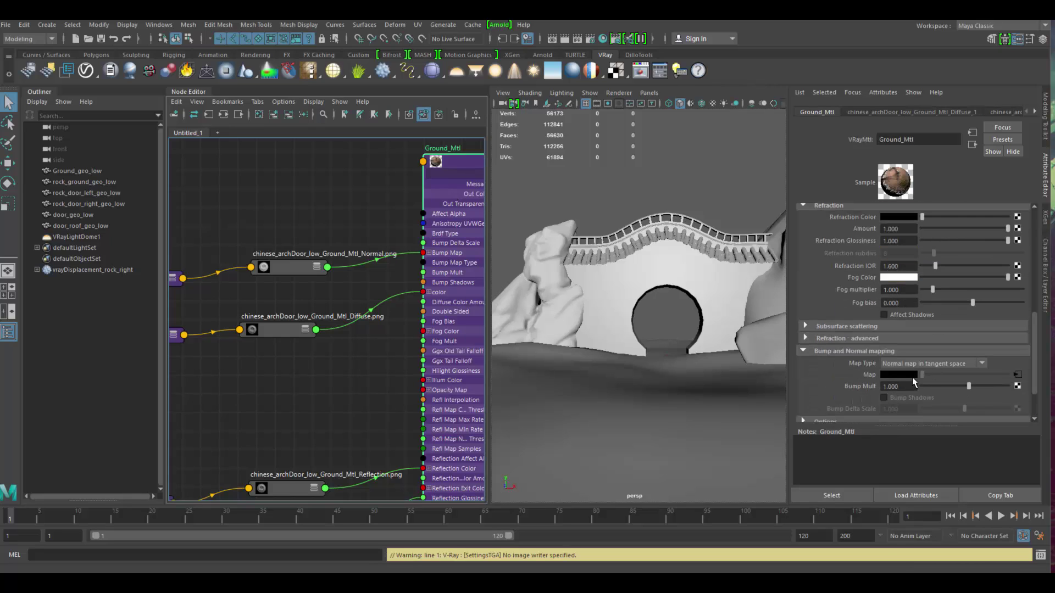
left_click_drag(907, 386, 812, 397)
type("..5")
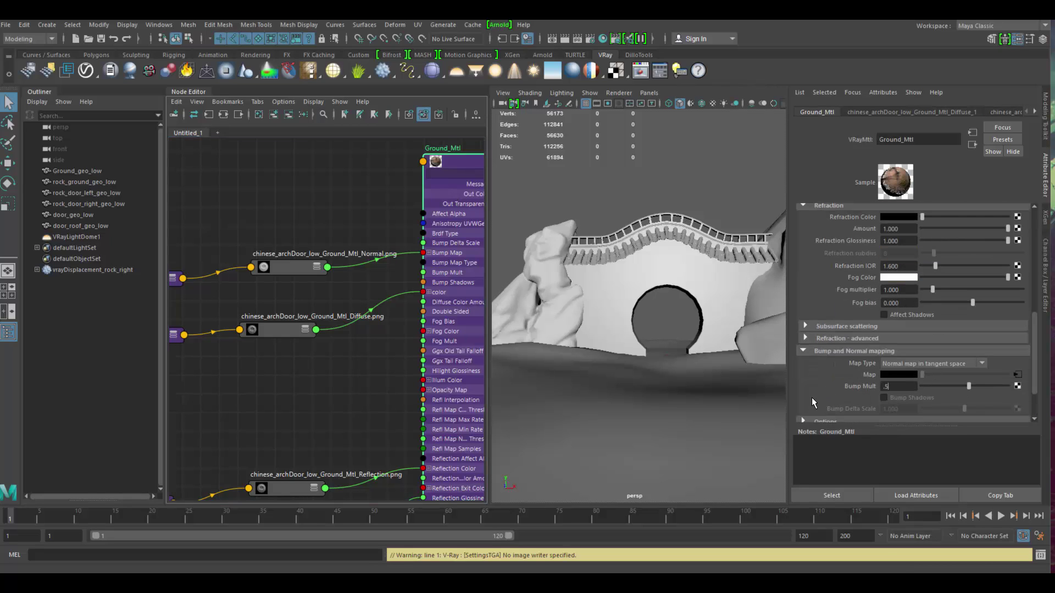
key("BackSpace")
type("2")
key("Return")
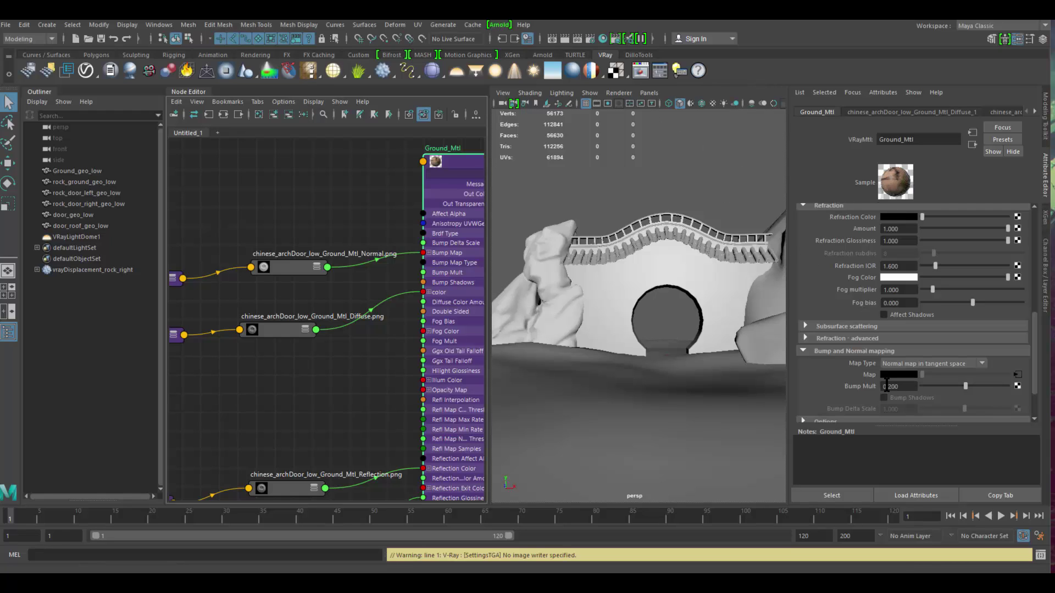
Check the V-Ray attributes of the ground normal map node and switch the viewport renderer to V-Ray IPR.
left_click(620, 93)
left_click(302, 266)
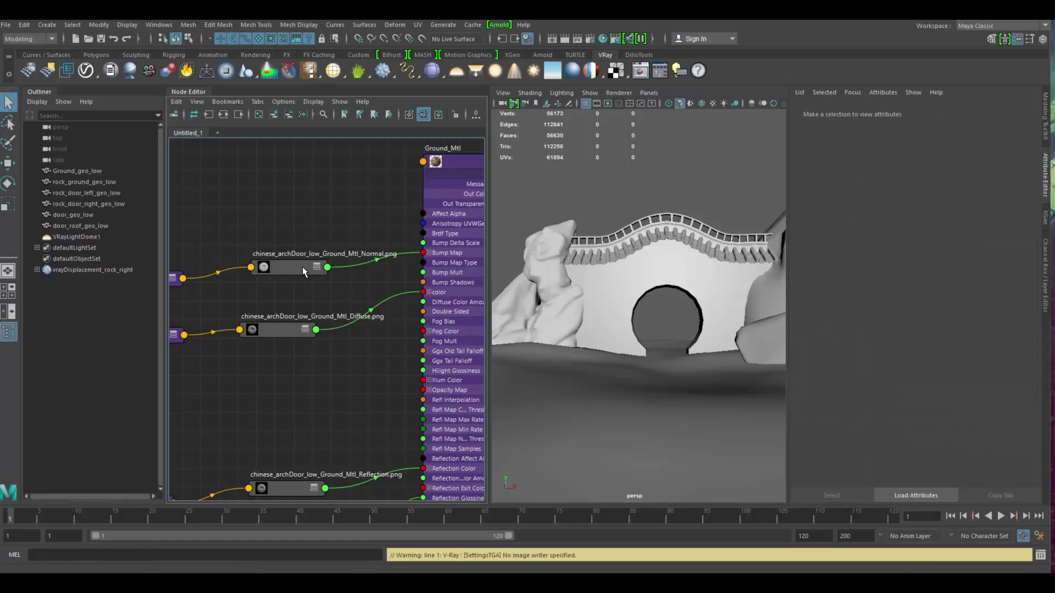
left_click(889, 95)
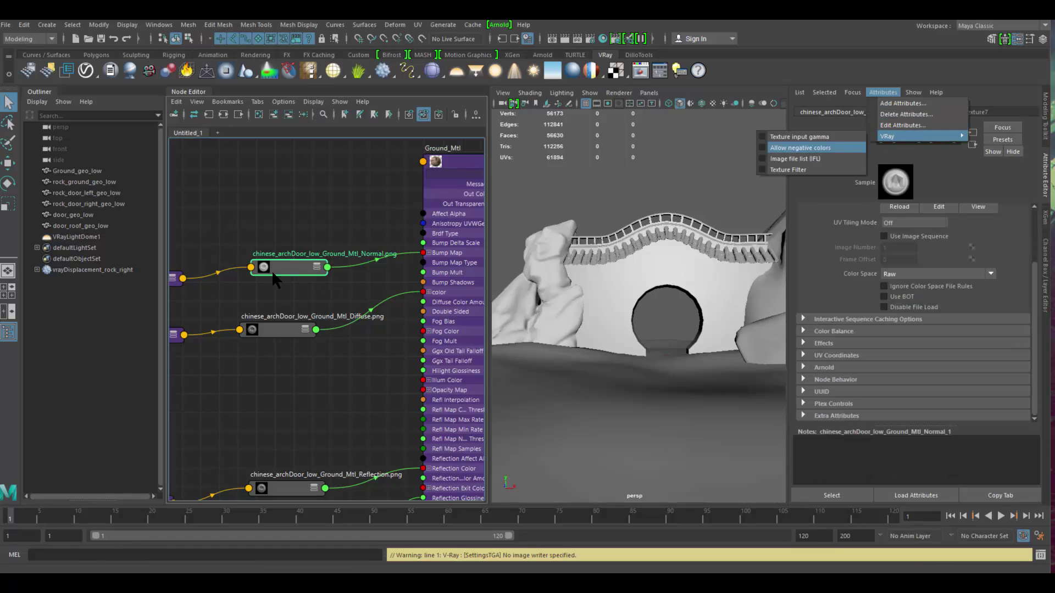
left_click(335, 220)
left_click(620, 93)
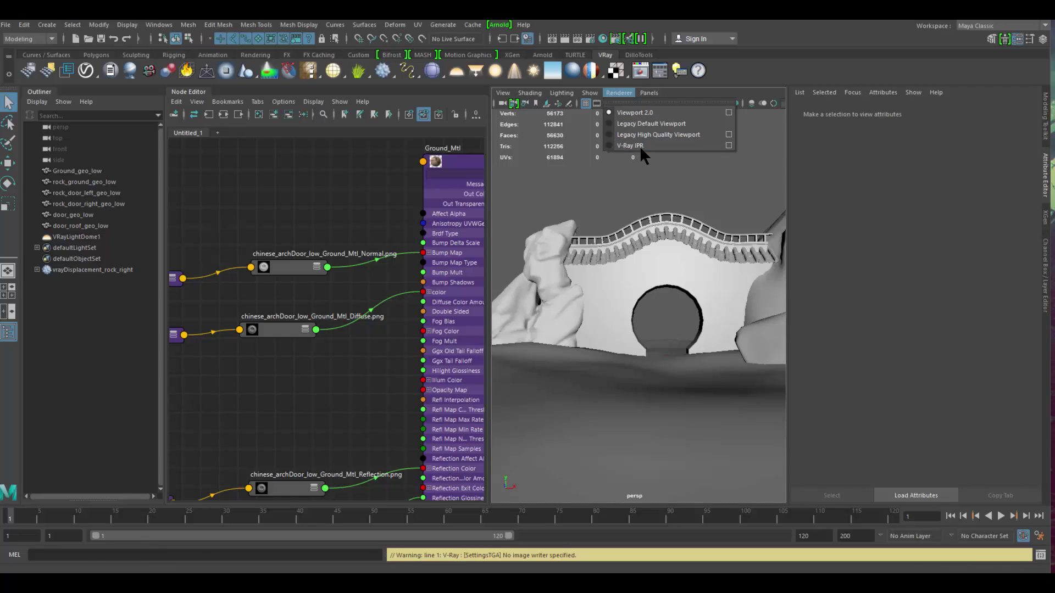
left_click(641, 144)
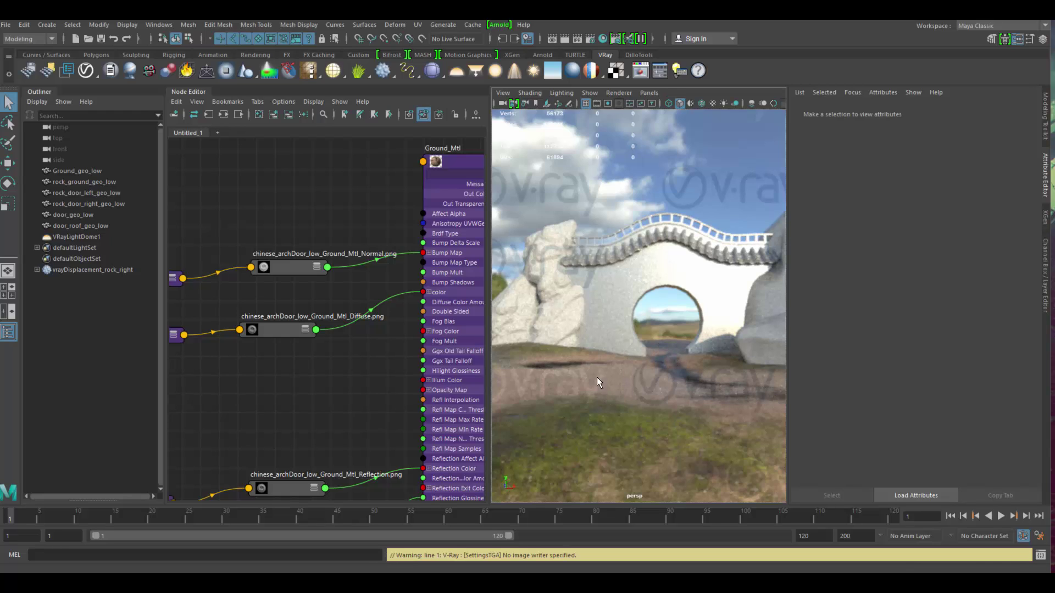
left_click_drag(635, 350, 616, 356, "alt")
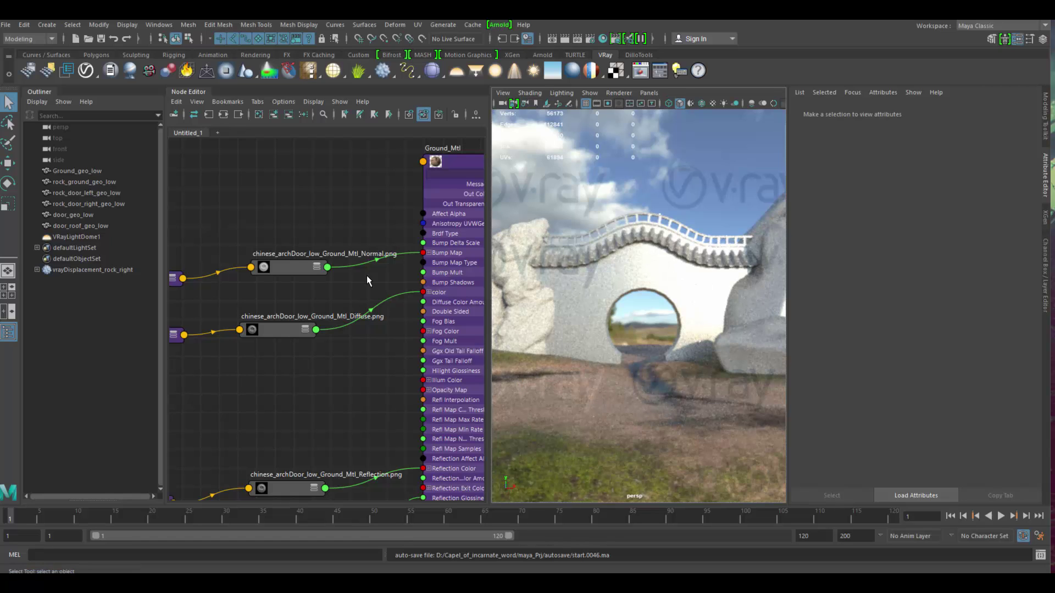
Set the Bump Mult of Ground_Mtl to 1 while the live V-Ray render is running.
left_click(456, 164)
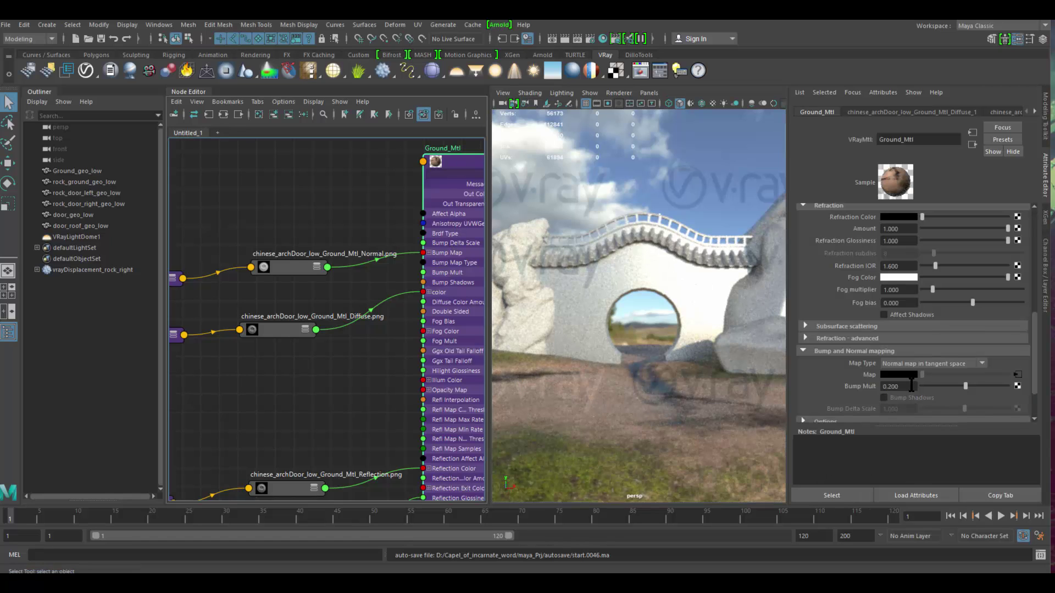
double_click(910, 387)
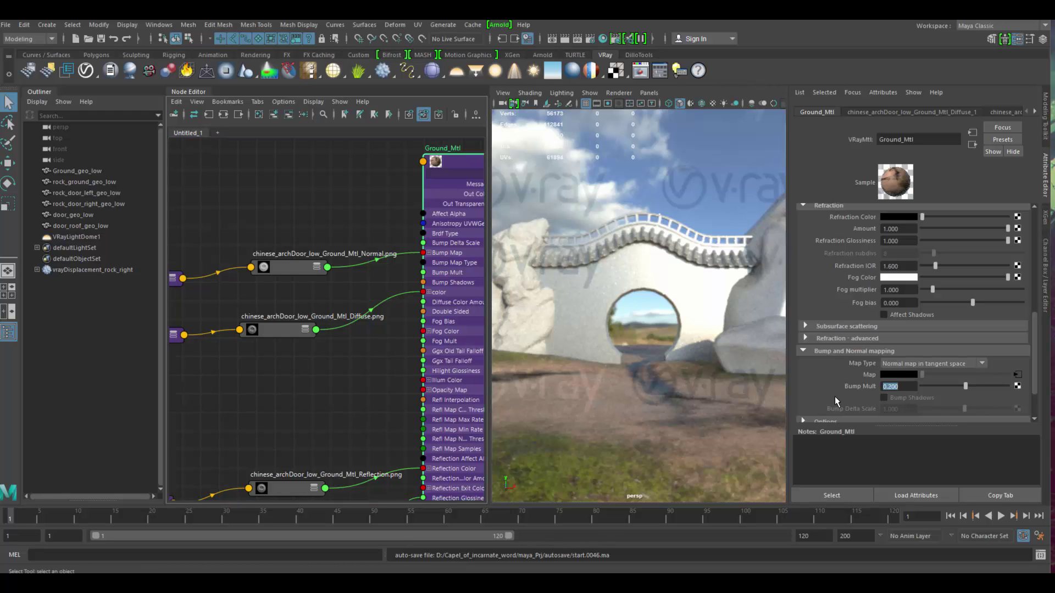
type("1")
key("Return")
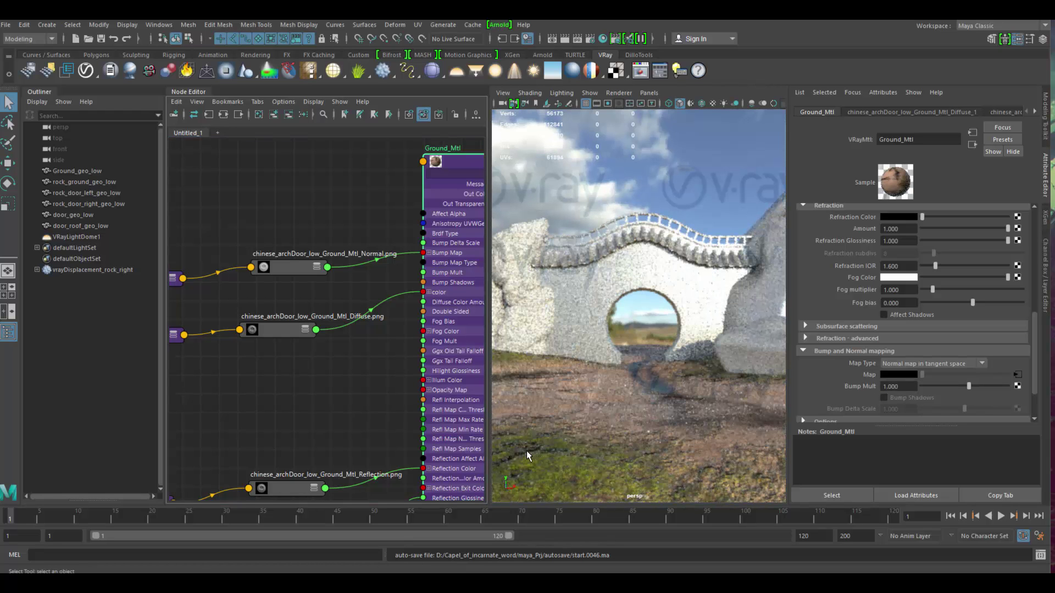
Set the Bump Mult of Ground_Mtl to 0.5.
double_click(915, 387)
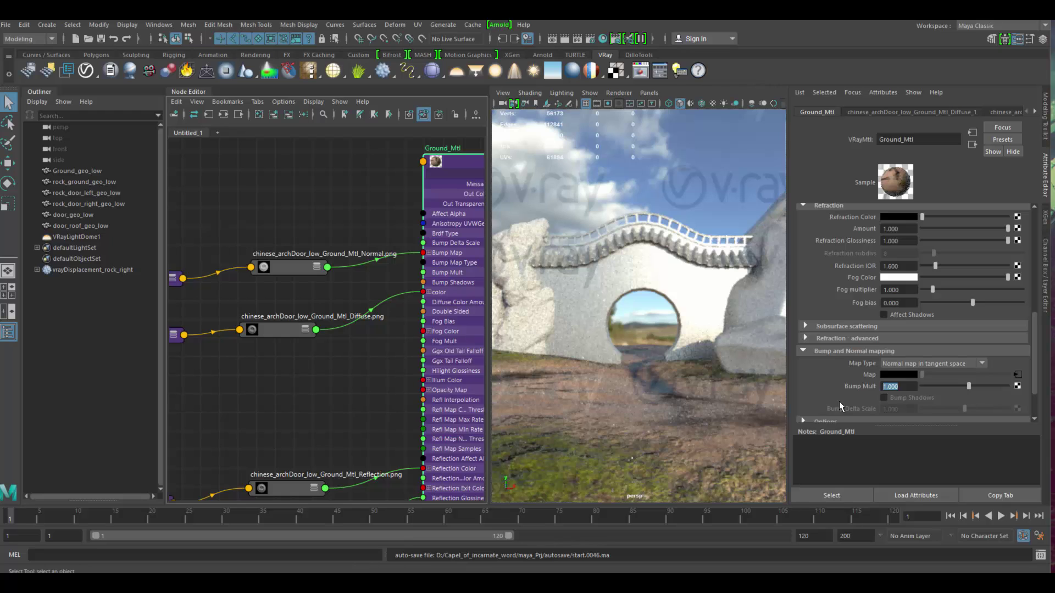
type("0.5")
key("Return")
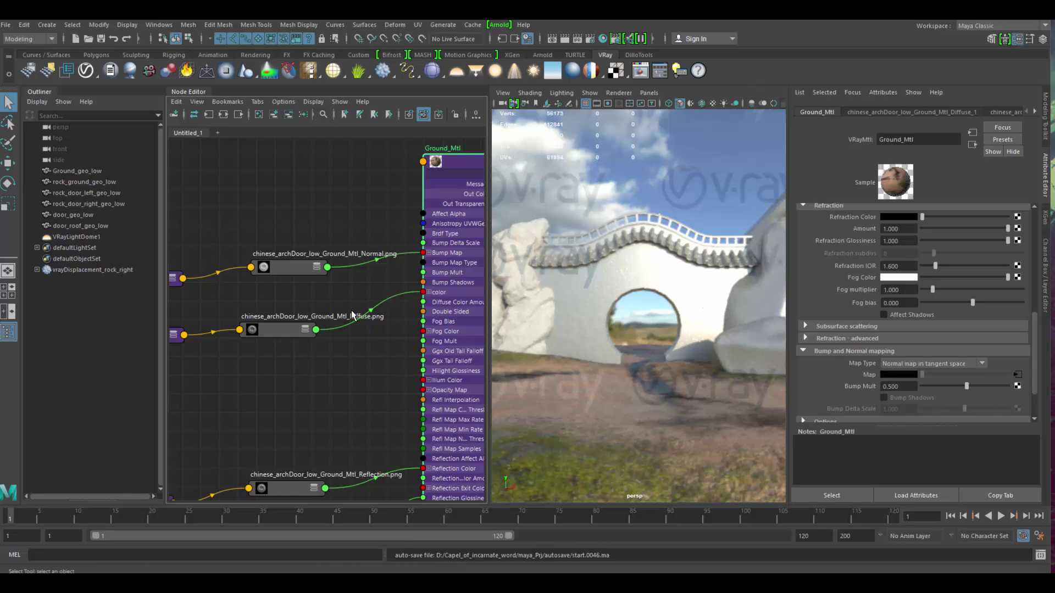
Reposition the ground normal and diffuse file nodes higher in the node graph, beside the Ground_Mtl inputs they feed.
left_click_drag(288, 269, 288, 258)
left_click_drag(291, 327, 310, 305)
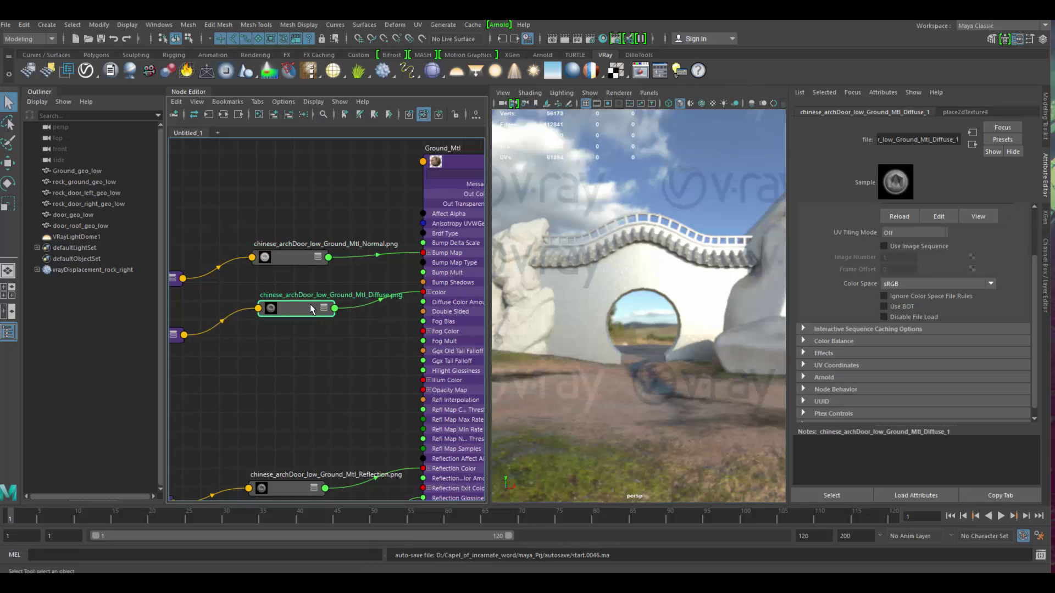
left_click_drag(298, 260, 299, 237)
left_click(311, 302)
Disconnect the normal map from the Bump Map input of Ground_Mtl to compare the render, and undo the disconnection.
left_click(347, 245)
key("Delete")
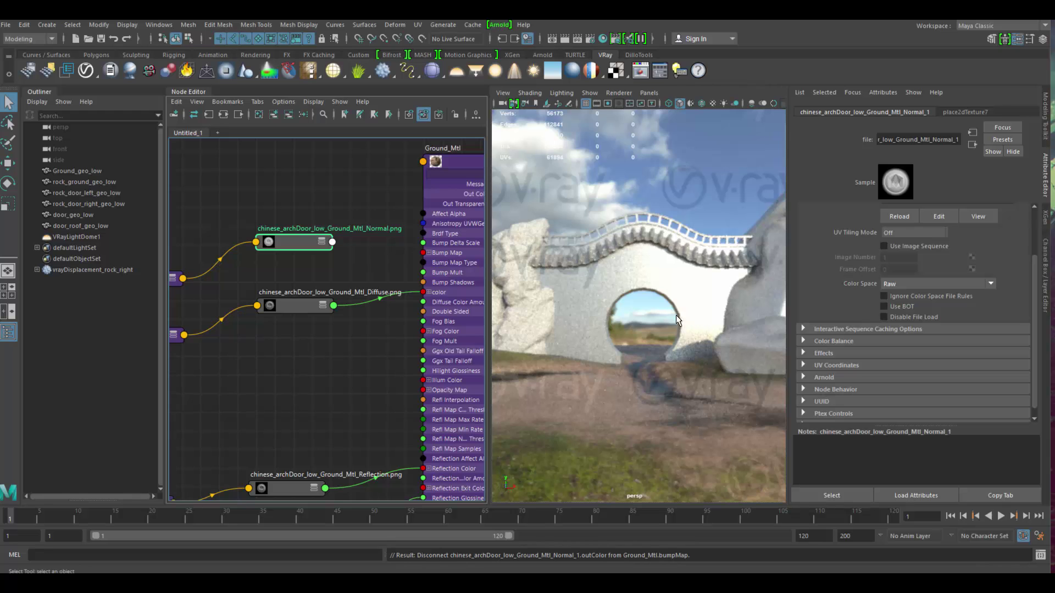
key("ctrl+z")
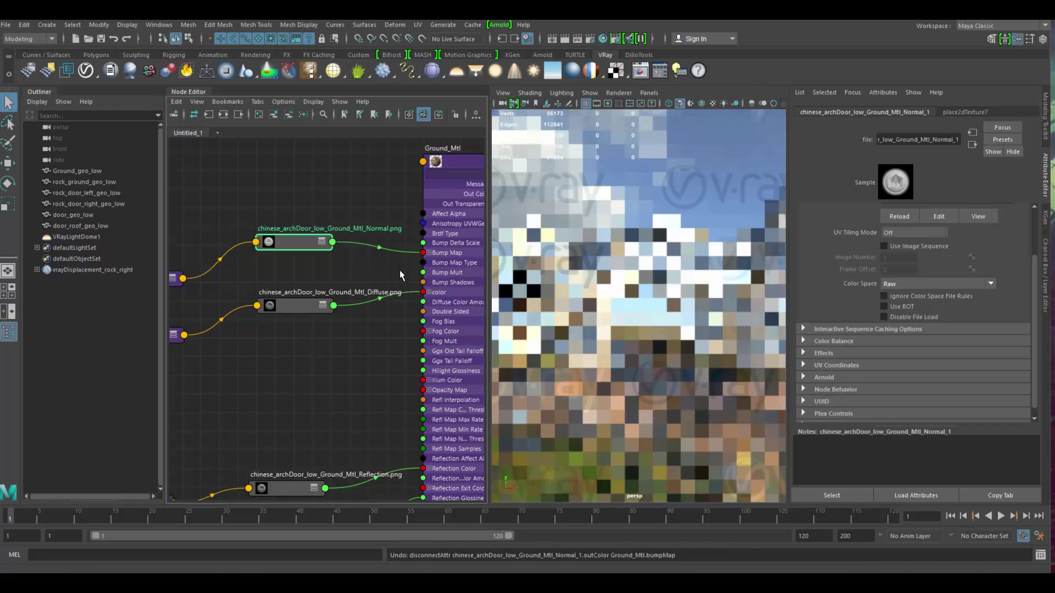
Reposition the ior file node and the multiplyDivide1 node below the other textures, and collapse multiplyDivide1 to its compact view.
middle_click_drag(400, 269, 328, 268, "alt")
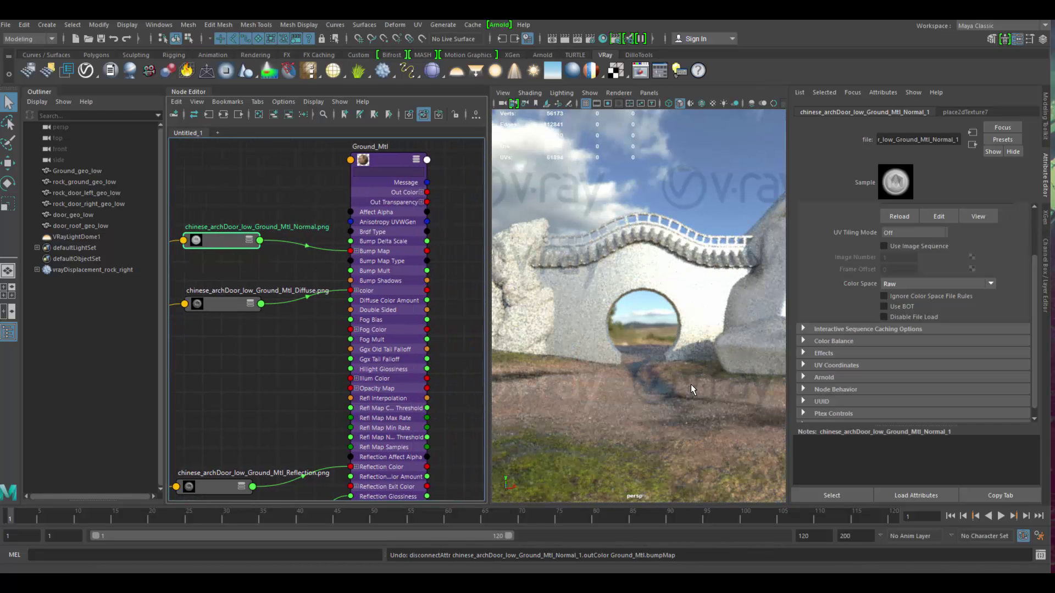
scroll(246, 344, "down", 3)
middle_click_drag(247, 344, 351, 291, "alt")
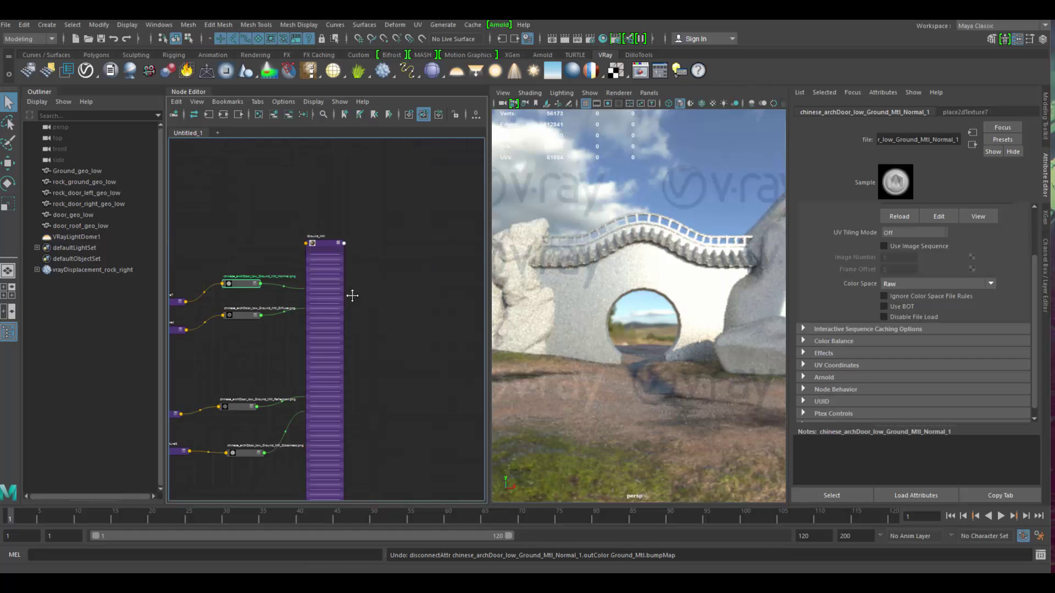
left_click_drag(349, 361, 353, 350)
middle_click_drag(343, 400, 360, 282, "alt")
left_click(316, 365)
left_click_drag(324, 370, 324, 400)
left_click_drag(380, 365, 377, 354)
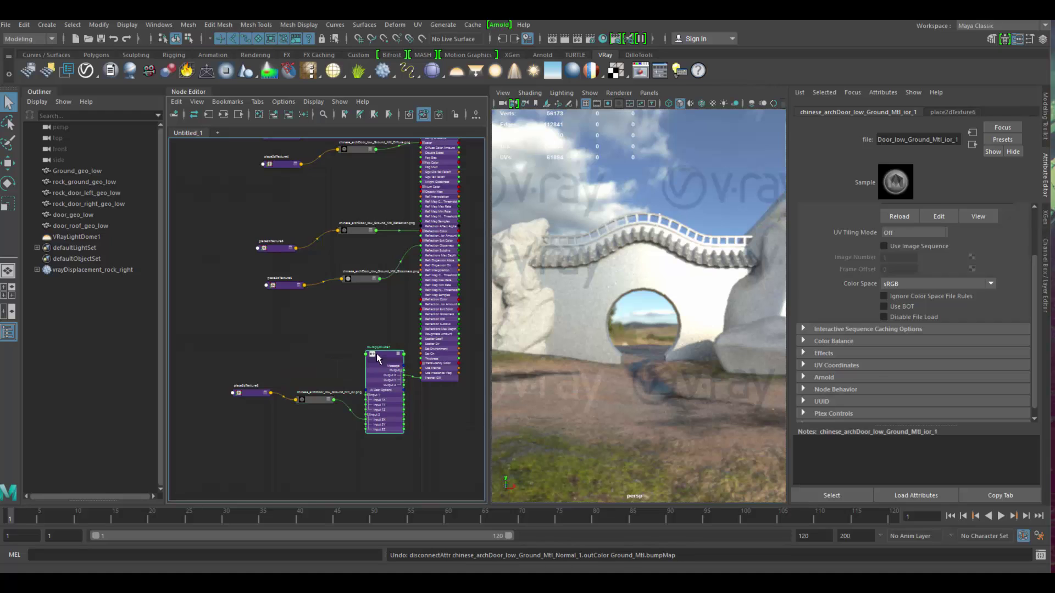
key("1")
left_click_drag(378, 394, 377, 400)
middle_click_drag(451, 259, 344, 320, "alt")
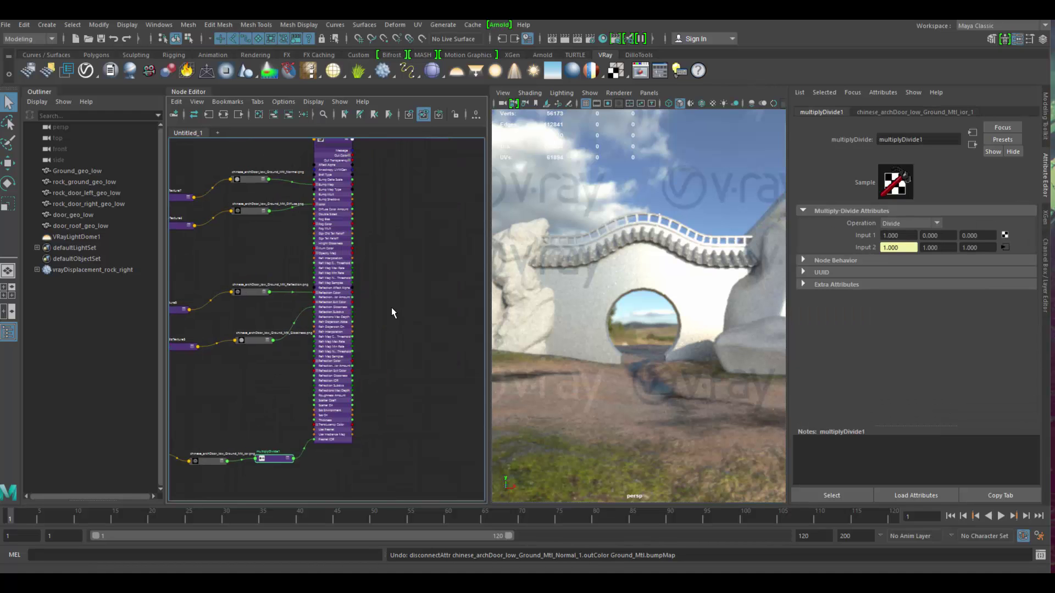
Collapse the Ground_Mtl node to its compact view and place it beside the middle of its texture nodes.
middle_click_drag(392, 253, 387, 374, "alt")
scroll(386, 374, "up", 3)
middle_click_drag(403, 327, 454, 420, "alt")
left_click_drag(322, 301, 355, 284)
key("1")
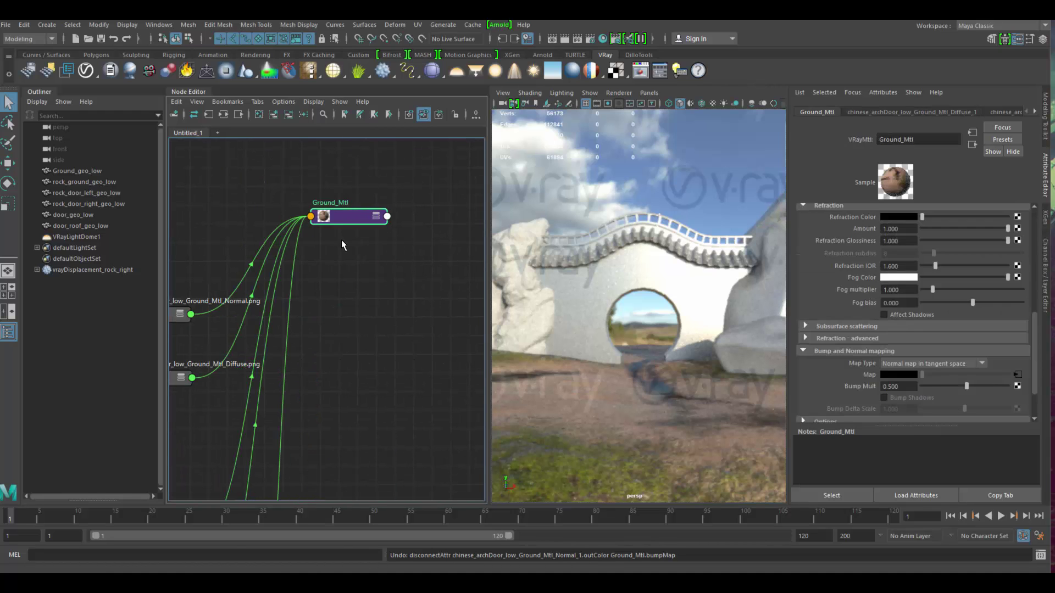
left_click_drag(341, 219, 360, 460)
scroll(358, 279, "down", 5)
scroll(363, 331, "up", 3)
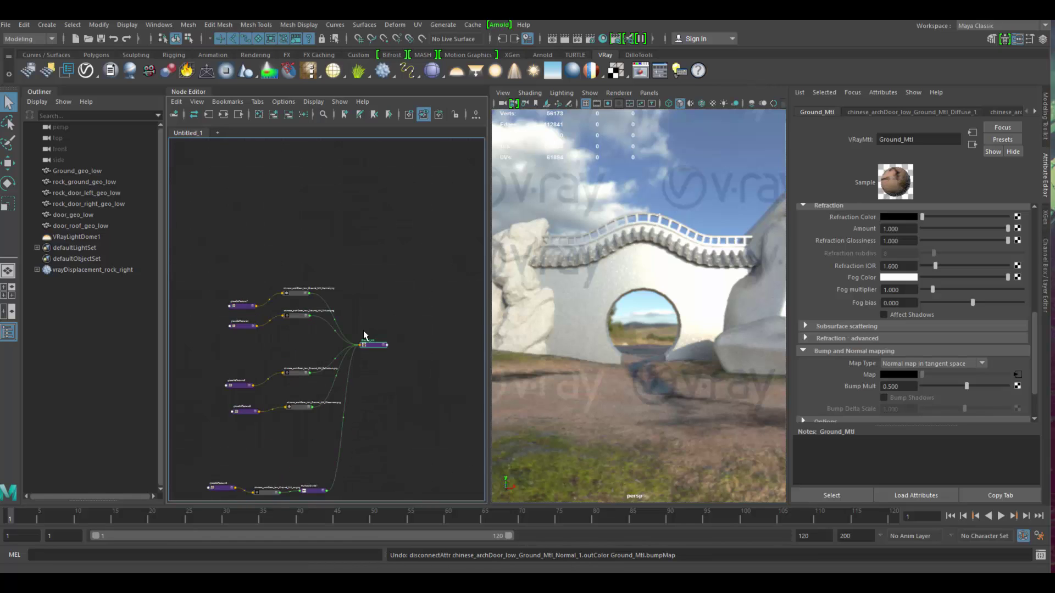
left_click_drag(389, 316, 414, 342)
key("3")
key("1")
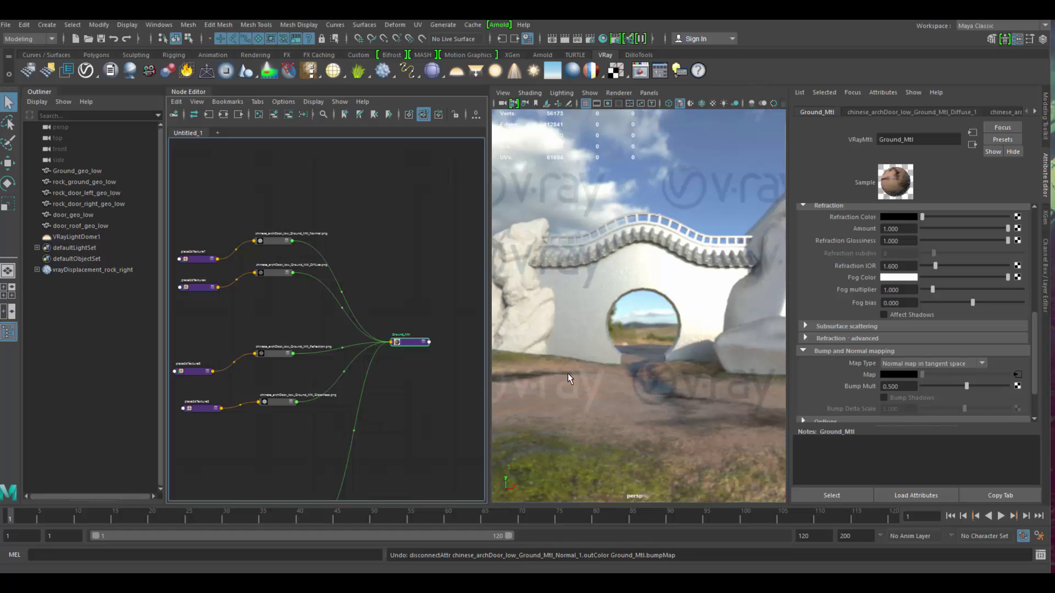
key("f")
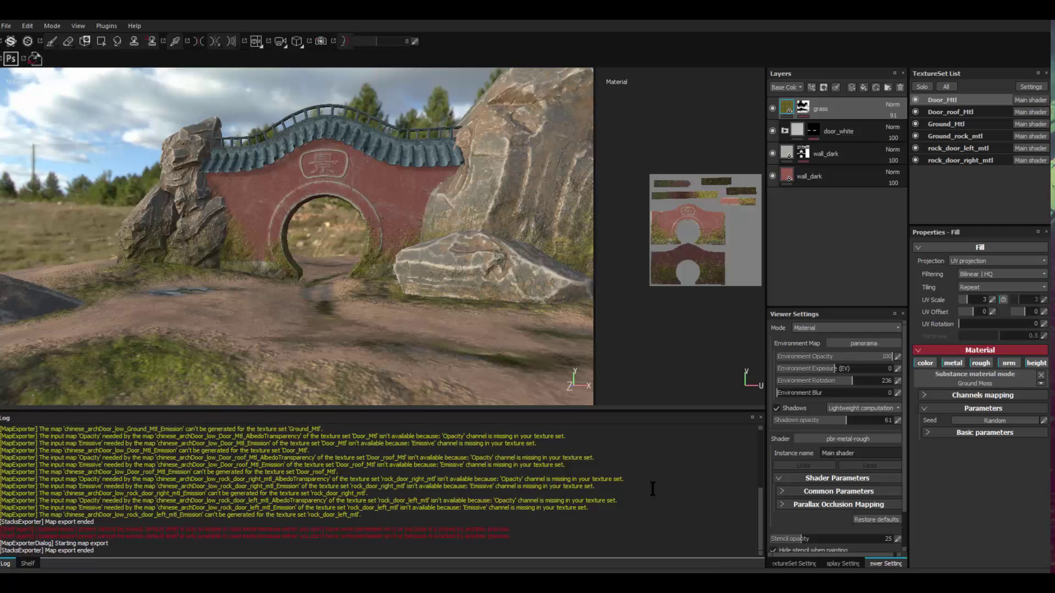
Examine the ground and archway materials up close in Substance Painter for comparison, and return to Maya.
left_click_drag(346, 323, 432, 352, "alt")
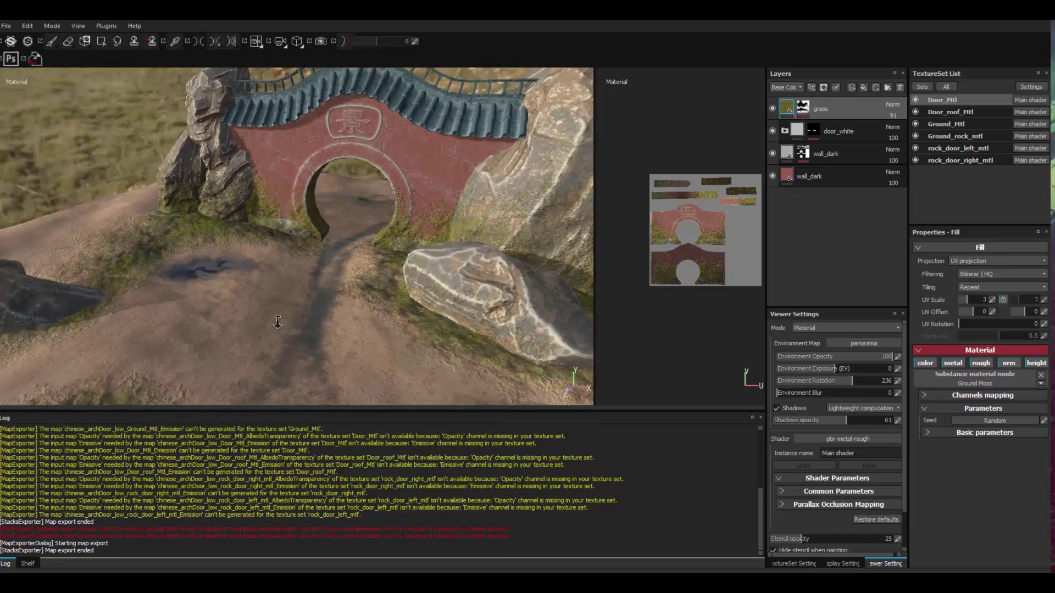
right_click_drag(432, 351, 522, 360, "alt")
left_click_drag(522, 360, 176, 233, "alt")
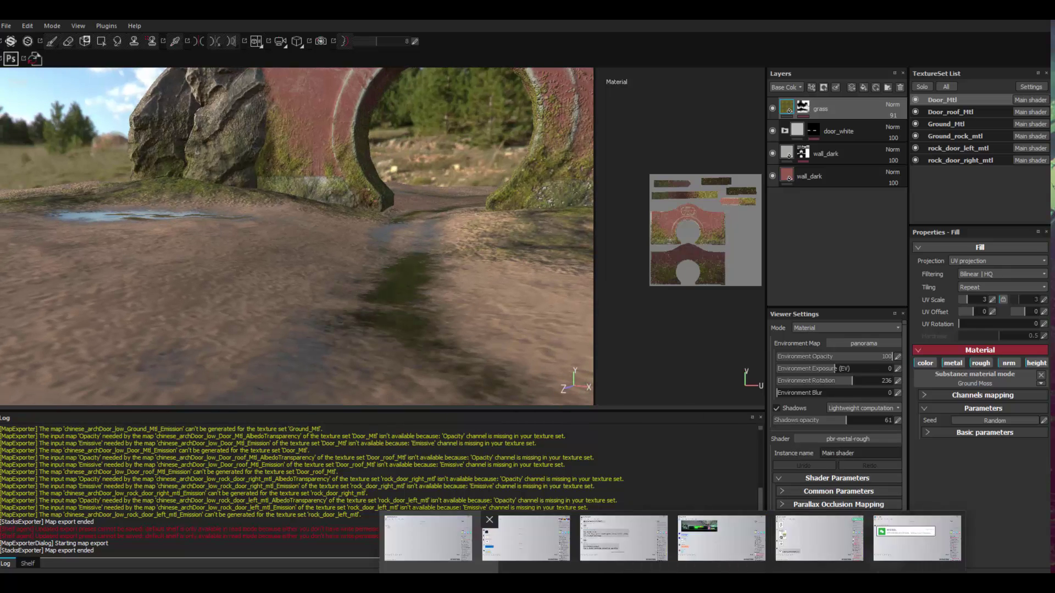
mouse_move(726, 583)
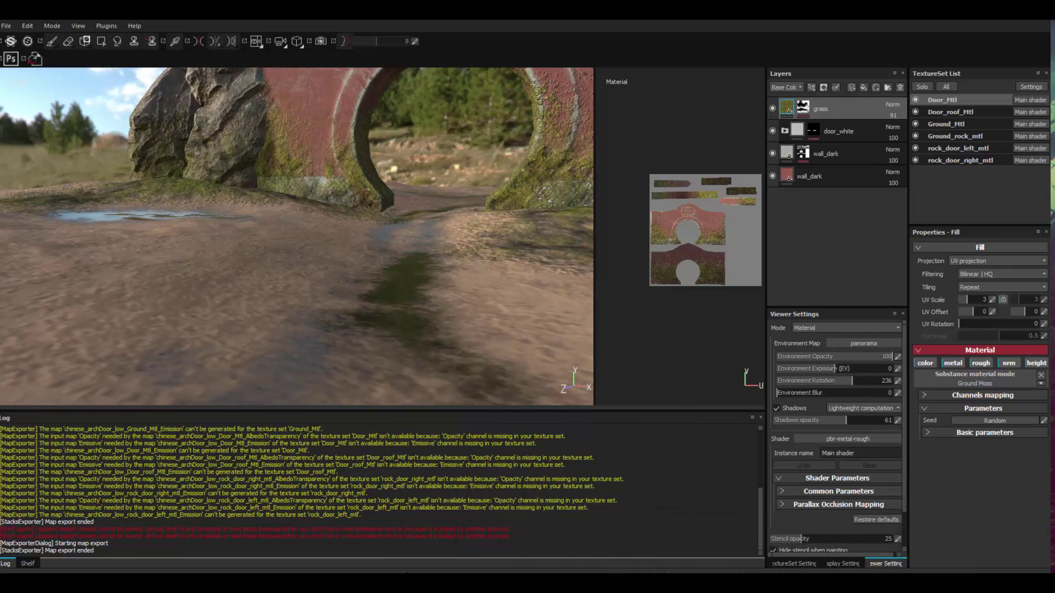
key("alt+Tab")
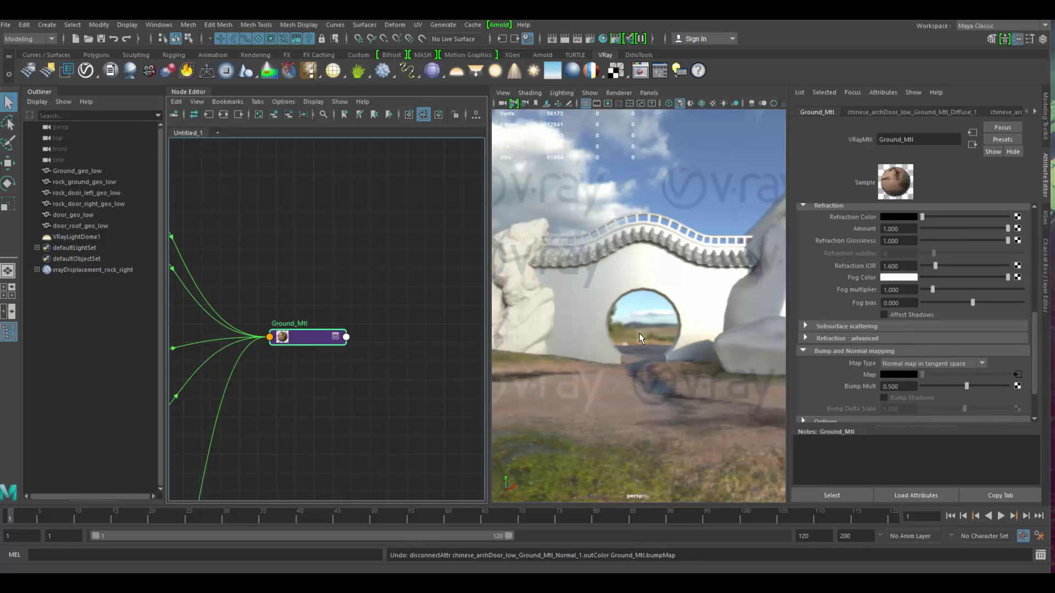
scroll(351, 394, "down", 2)
mouse_move(349, 391)
middle_mouse_down("alt")
mouse_move(421, 318)
mouse_move(392, 309)
mouse_move(350, 383)
middle_mouse_up("alt")
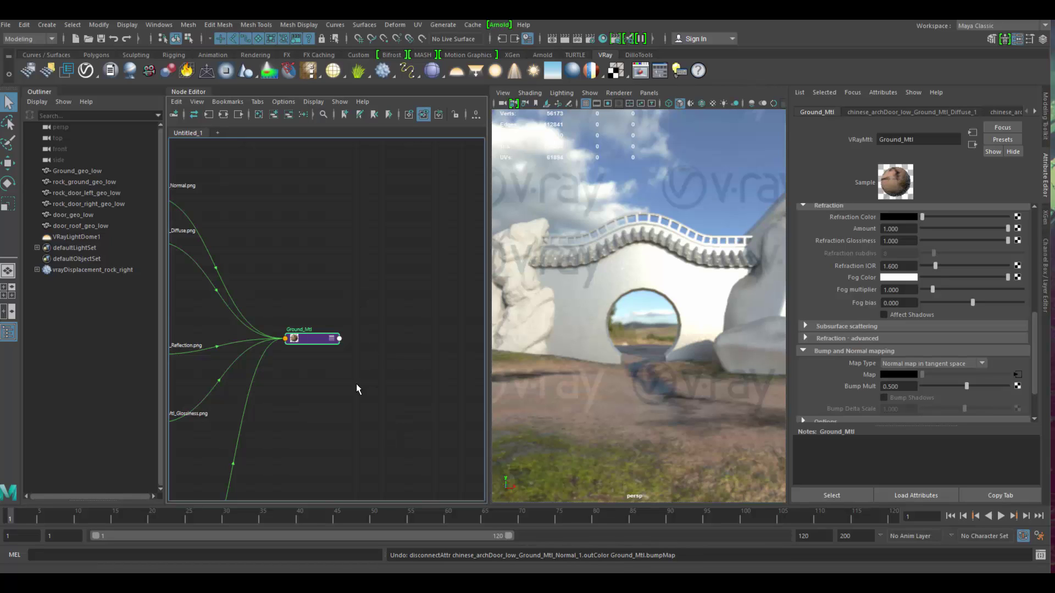
middle_click_drag(372, 405, 390, 385, "alt")
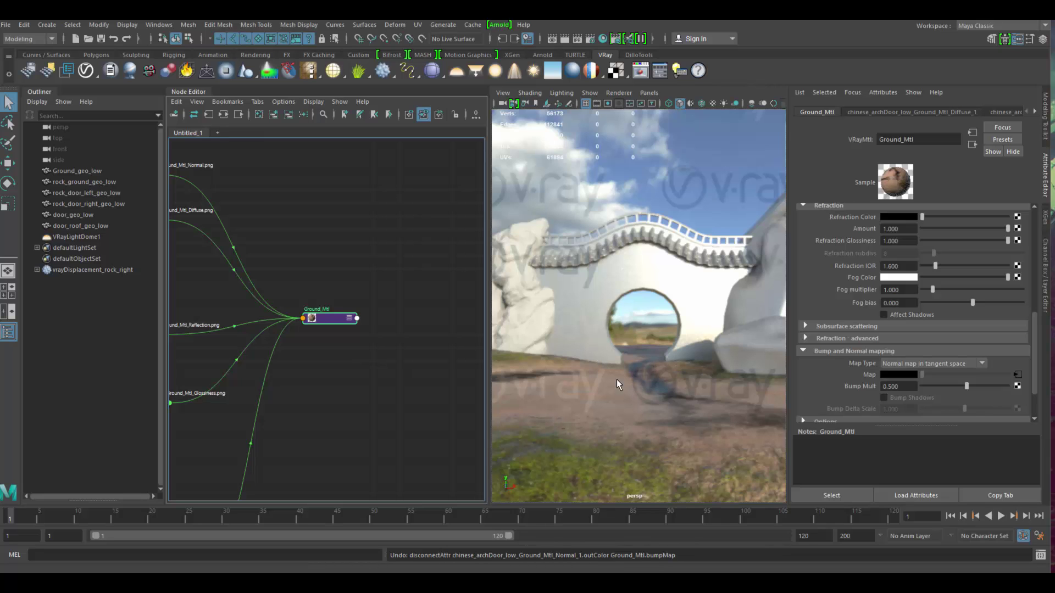
Disconnect the Glossiness texture and the multiplyDivide1 IOR output from Ground_Mtl.
scroll(341, 442, "down", 2)
middle_click_drag(338, 439, 434, 349, "alt")
scroll(390, 352, "up", 2)
middle_click_drag(323, 345, 324, 438, "alt")
scroll(367, 392, "up", 2)
middle_click_drag(226, 245, 259, 329, "alt")
middle_click_drag(299, 251, 322, 247, "alt")
middle_click_drag(344, 393, 348, 236, "alt")
scroll(374, 337, "down", 3)
scroll(369, 317, "up", 2)
middle_click_drag(366, 356, 354, 387, "alt")
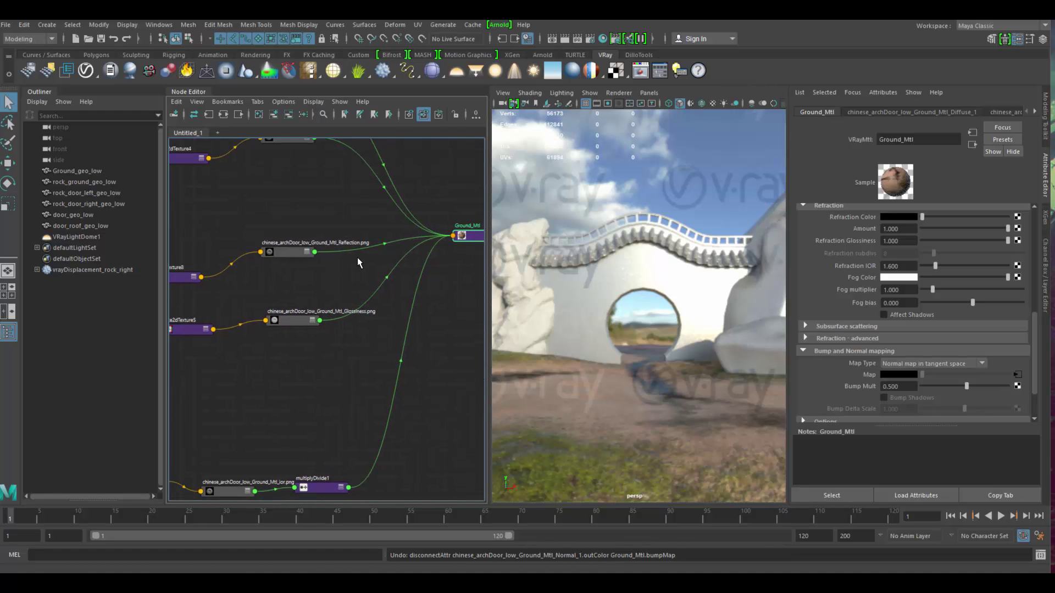
left_click_drag(365, 278, 403, 300, "ctrl+alt+shift")
left_click_drag(391, 357, 420, 405, "ctrl+shift")
scroll(308, 397, "down", 3)
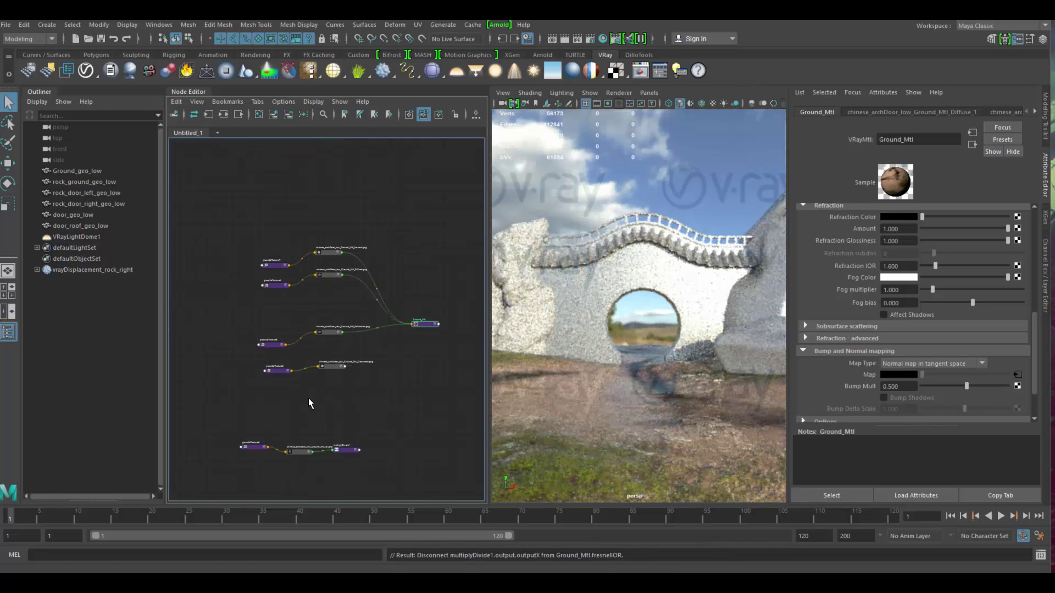
Delete the disconnected Glossiness and ior texture nodes together with their placement nodes and multiplyDivide1.
scroll(262, 340, "up", 1)
left_click_drag(223, 325, 421, 476)
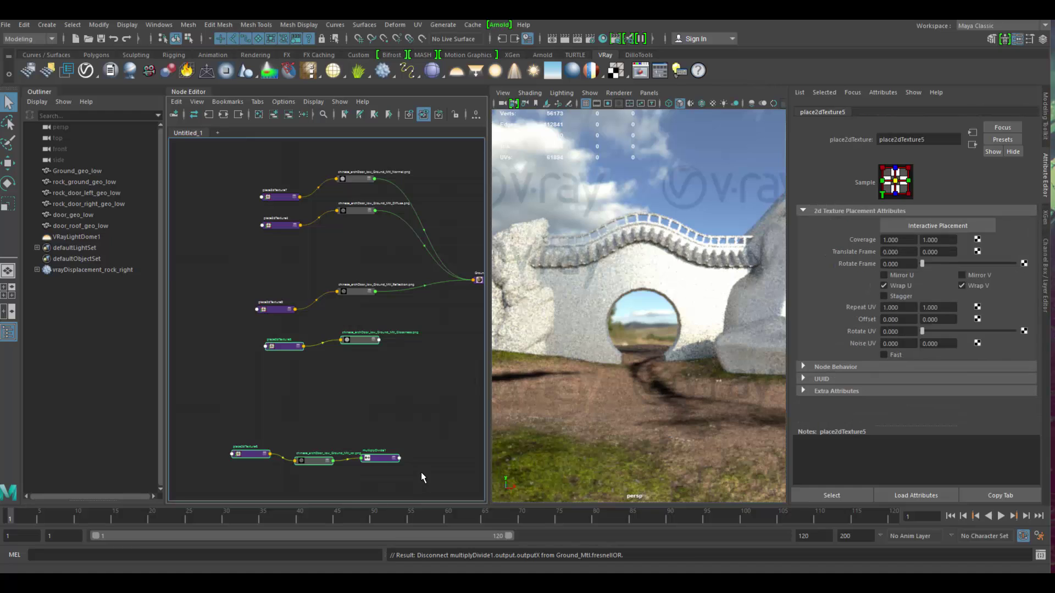
key("Delete")
Lower the Reflection Amount of Ground_Mtl to about 0.097.
middle_click_drag(377, 383, 284, 426, "alt")
scroll(284, 426, "up", 2)
middle_click_drag(439, 325, 346, 372, "alt")
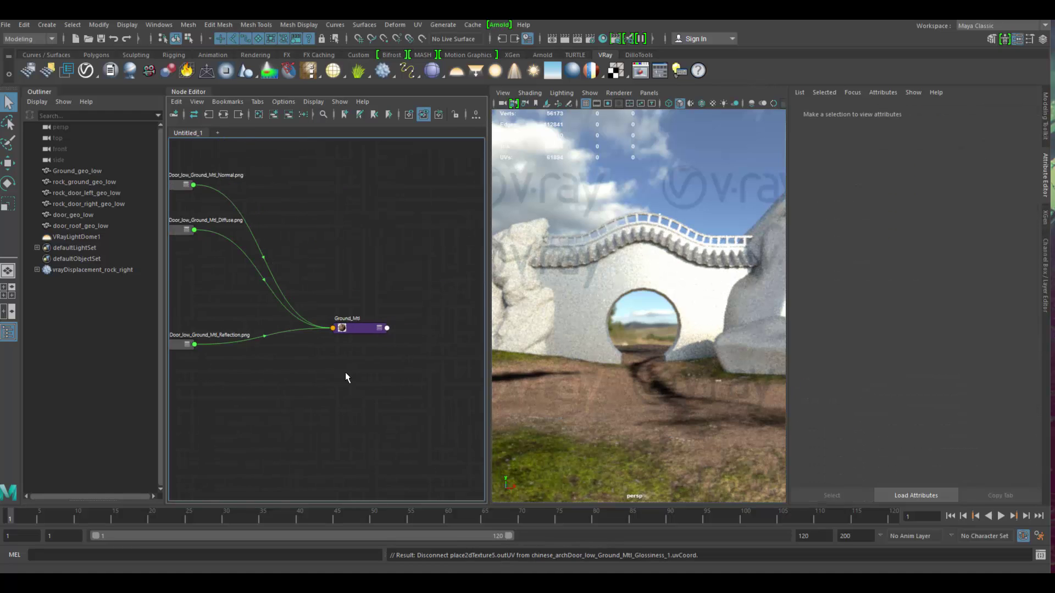
scroll(346, 377, "up", 2)
left_click(358, 306)
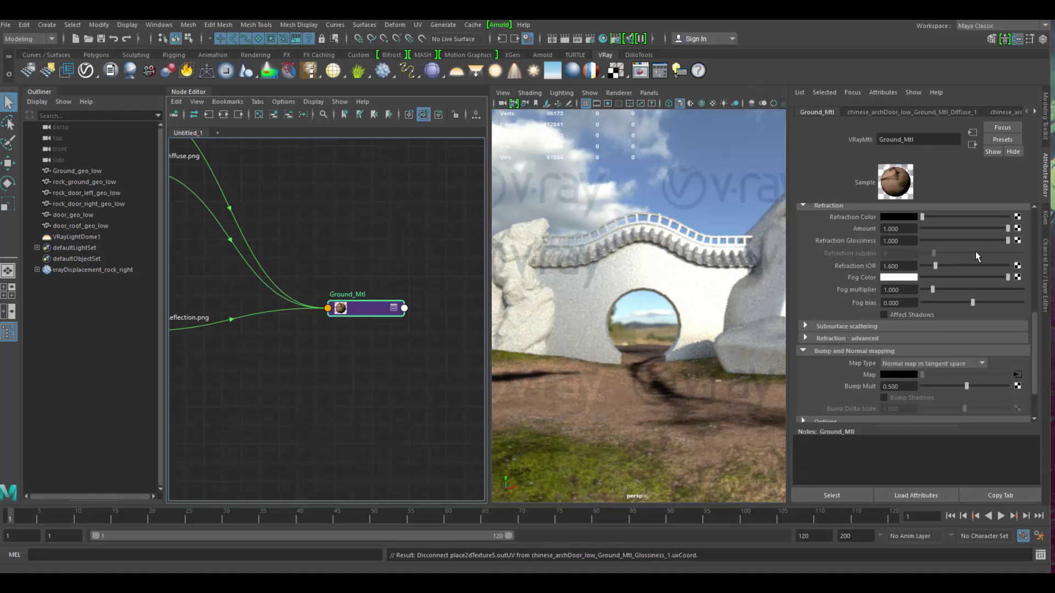
scroll(941, 275, "up", 5)
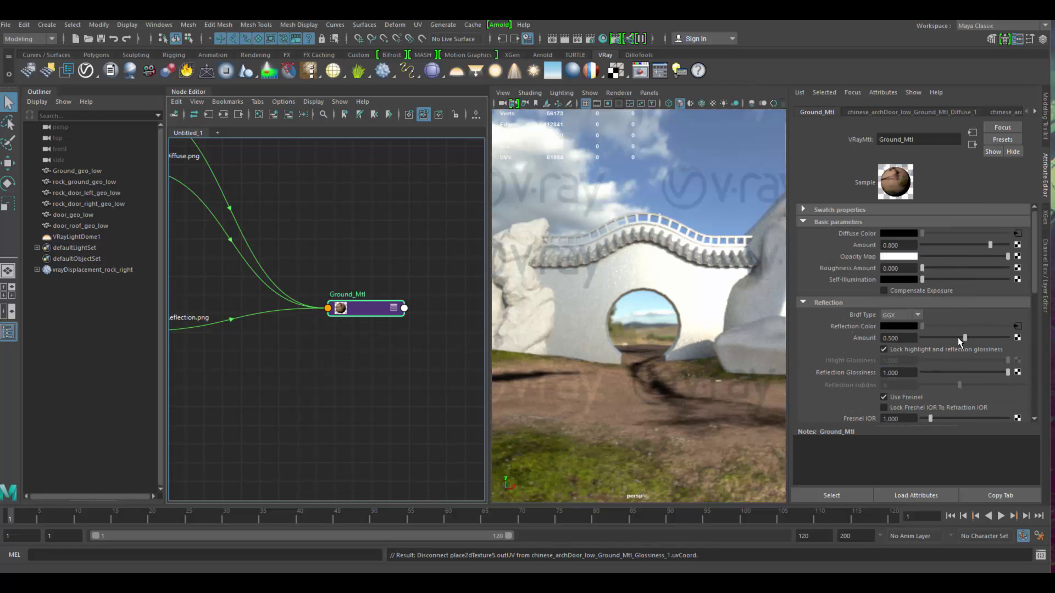
left_click_drag(958, 337, 773, 417)
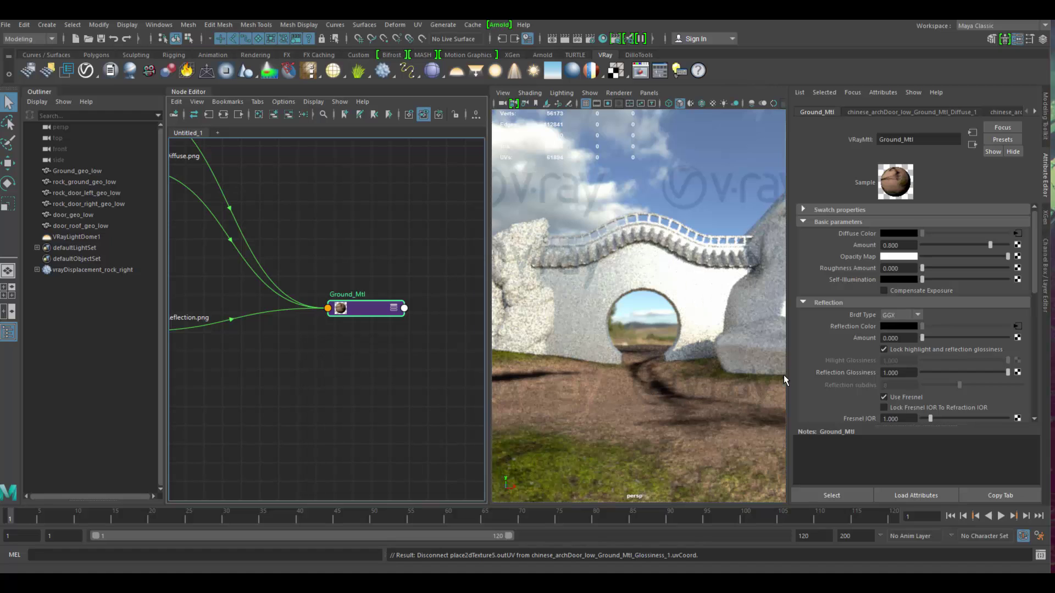
left_click_drag(923, 337, 930, 337)
left_click(411, 352)
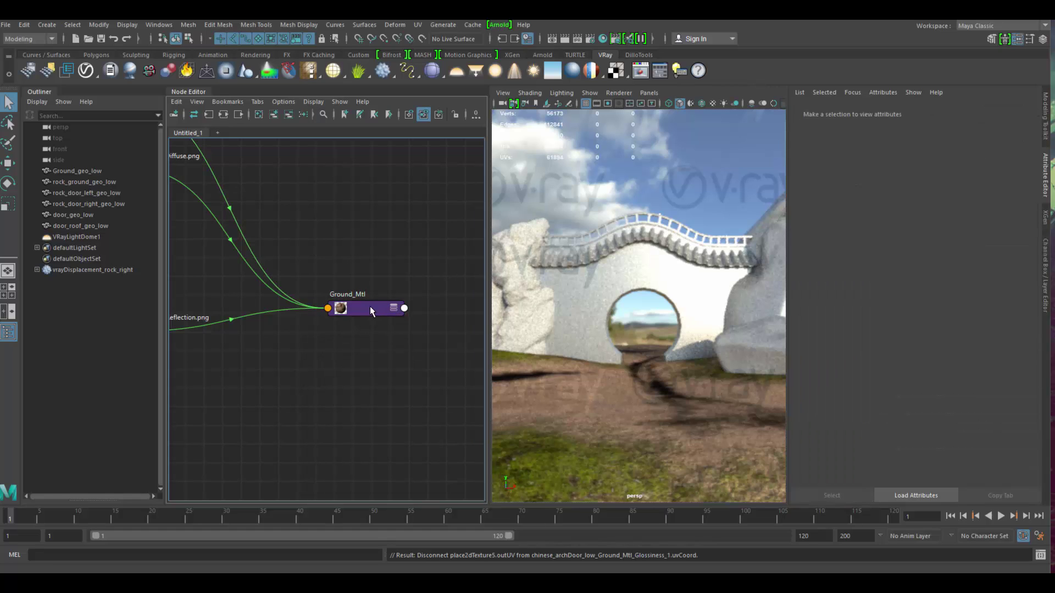
left_click_drag(366, 307, 357, 302)
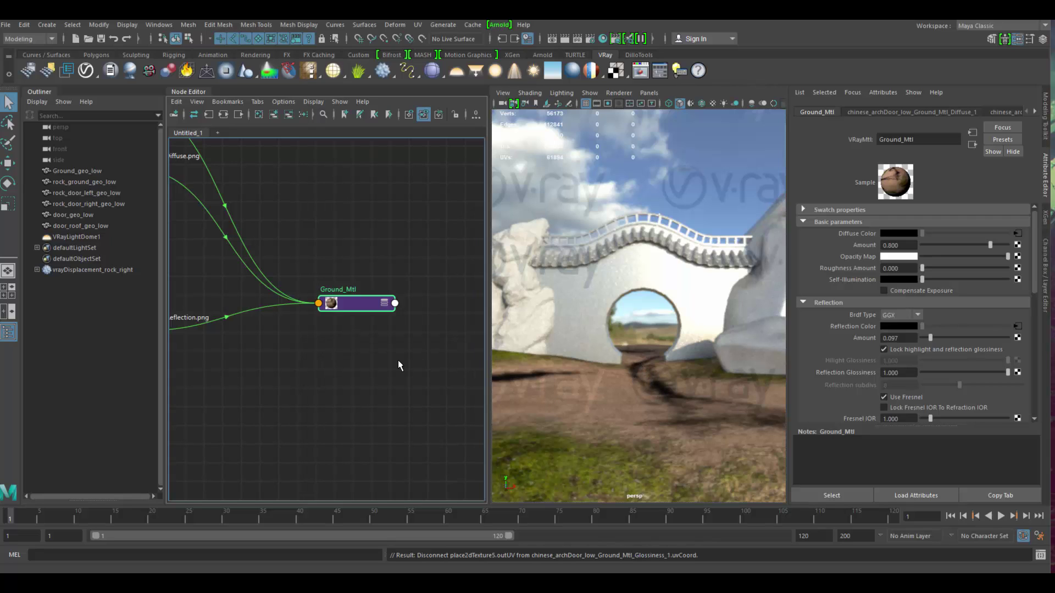
Create a VRayMtl node below Ground_Mtl and rename it VRayMtl_water.
middle_click_drag(319, 372, 325, 349)
key("Tab")
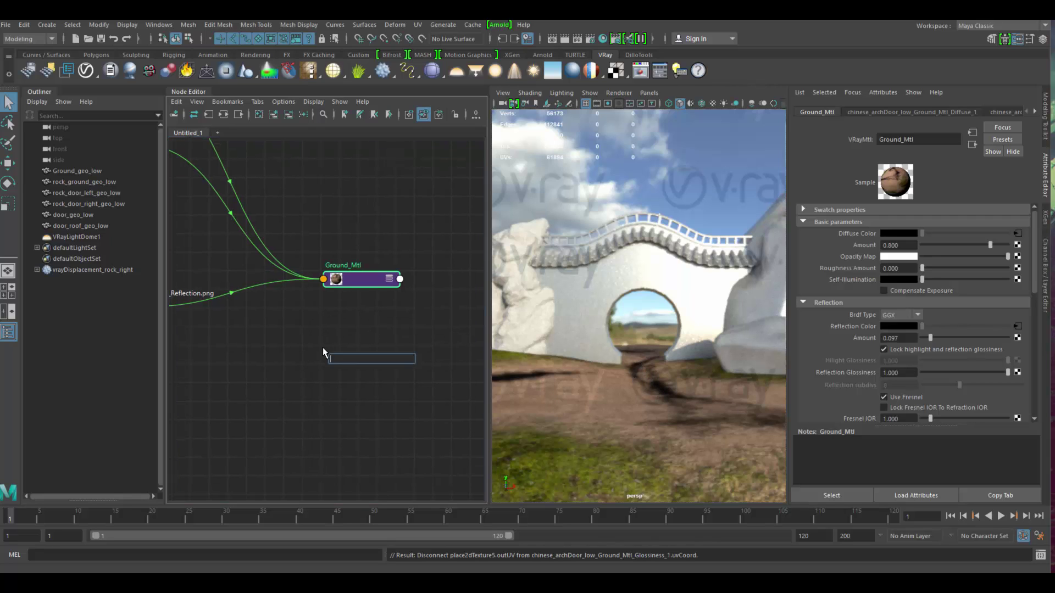
type("vraymtl")
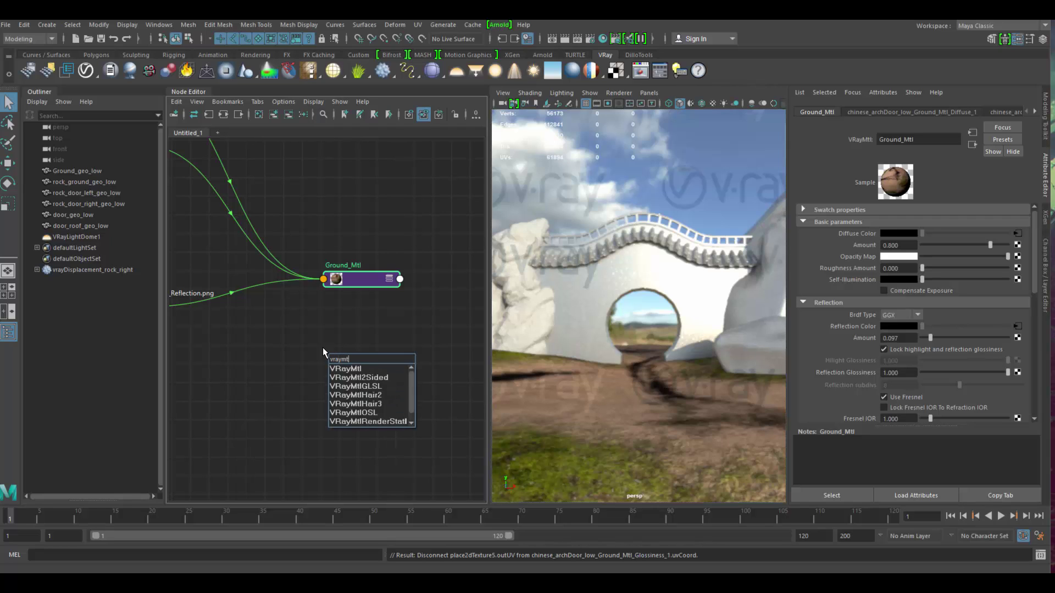
key("Down")
key("Return")
double_click(356, 350)
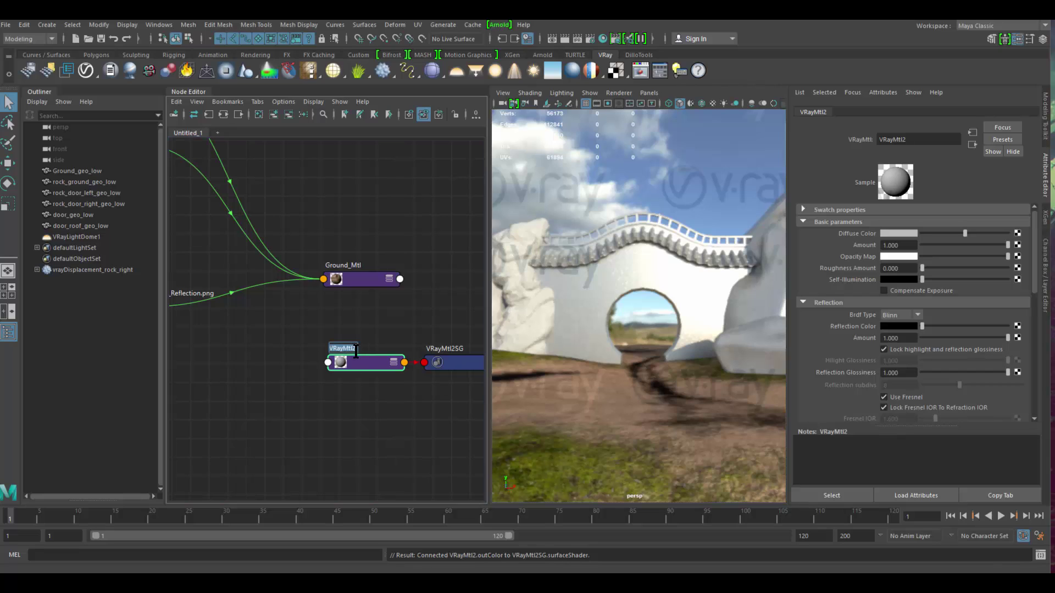
key("BackSpace")
type("_water")
key("Return")
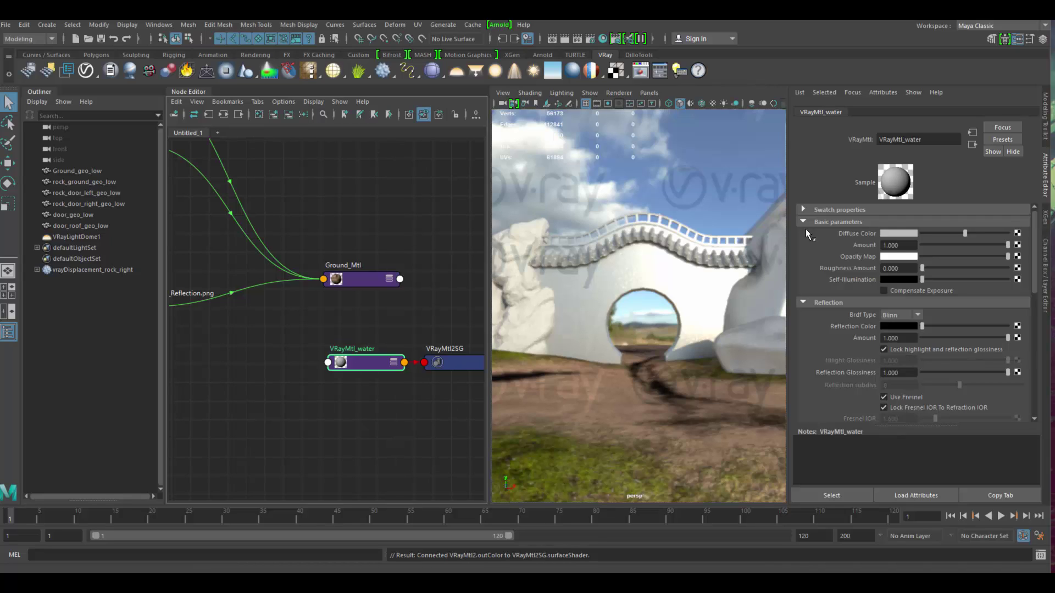
Give VRayMtl_water a near-black diffuse color and GGX reflections with white Reflection Color and Reflection Glossiness of about 0.961.
left_click_drag(941, 234, 923, 236)
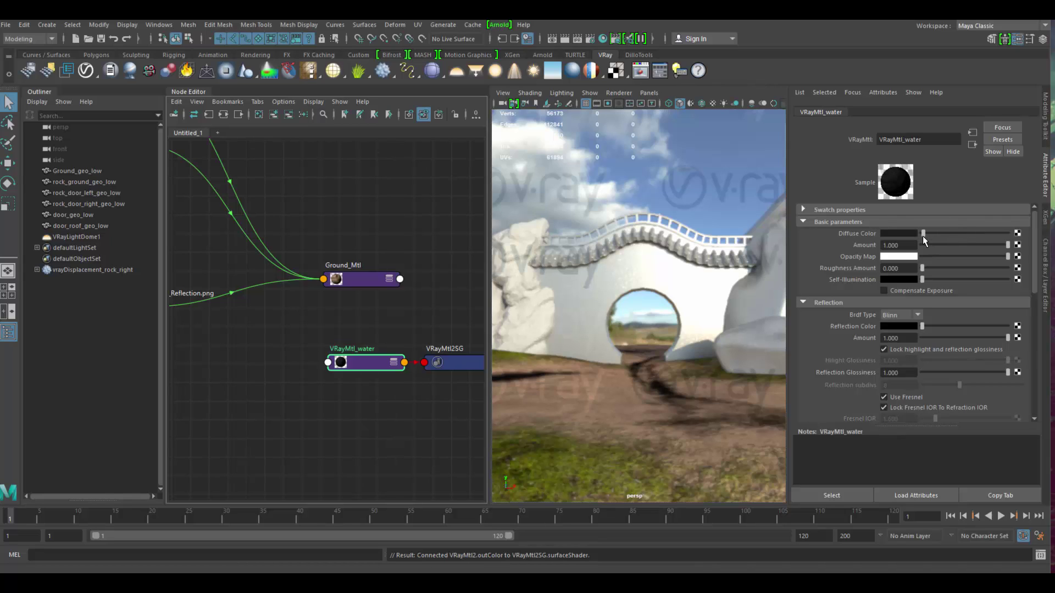
left_click(918, 316)
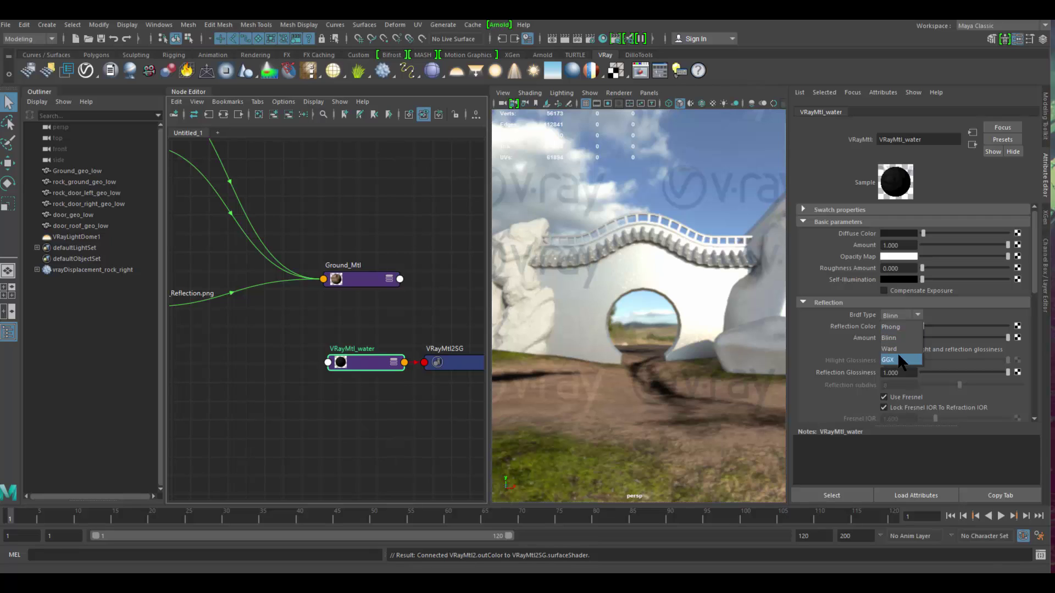
left_click(898, 360)
left_click_drag(923, 327, 1008, 365)
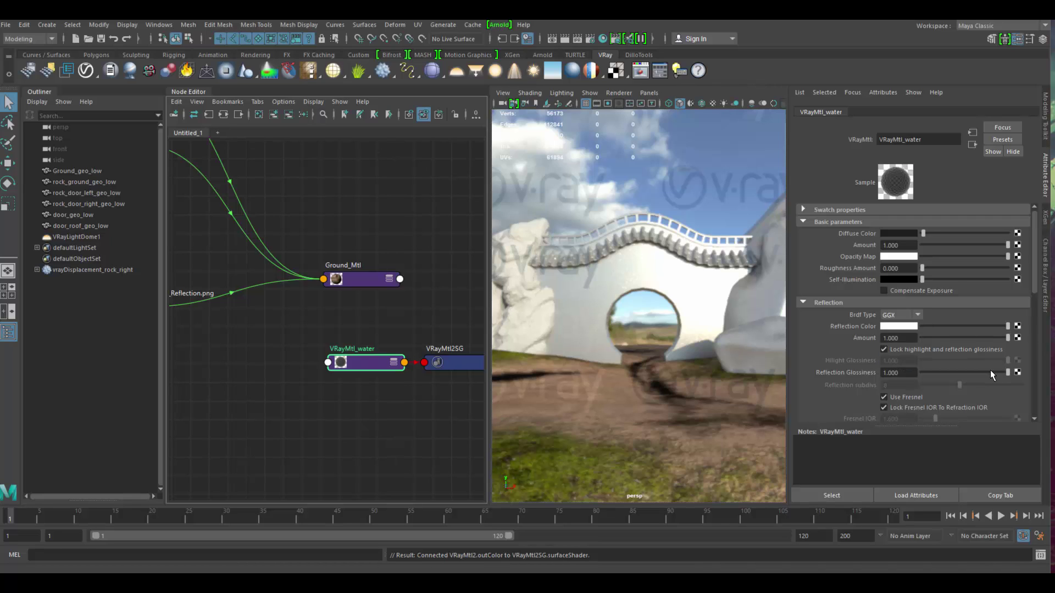
left_click(1004, 374)
Unlock the Fresnel IOR of VRayMtl_water from its refraction IOR and set it to 1.325.
scroll(931, 378, "down", 2)
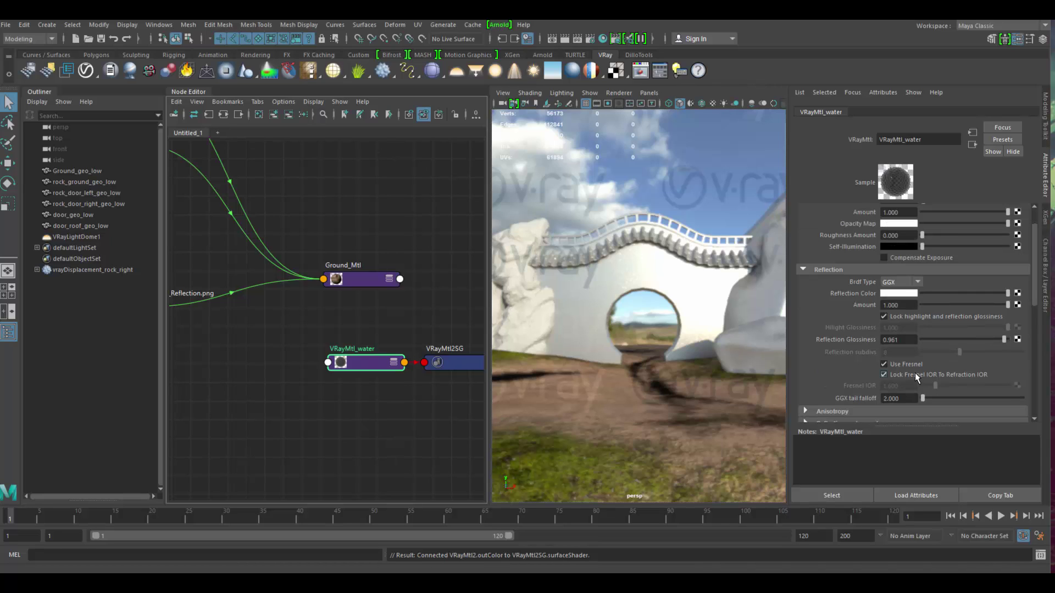
left_click(915, 374)
double_click(907, 386)
type("1.3")
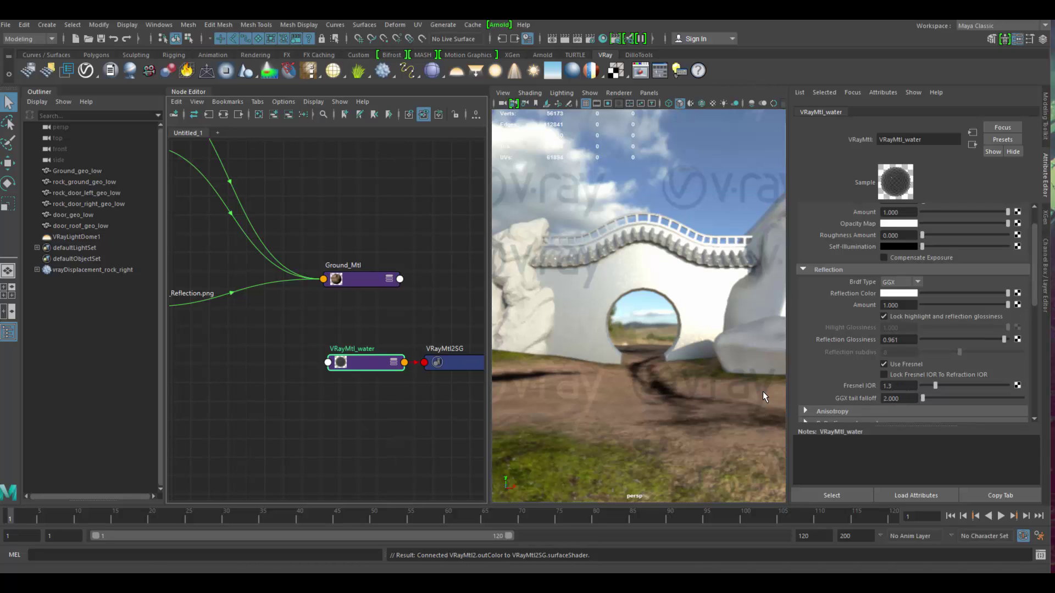
type("25")
key("BackSpace")
type("25")
key("Return")
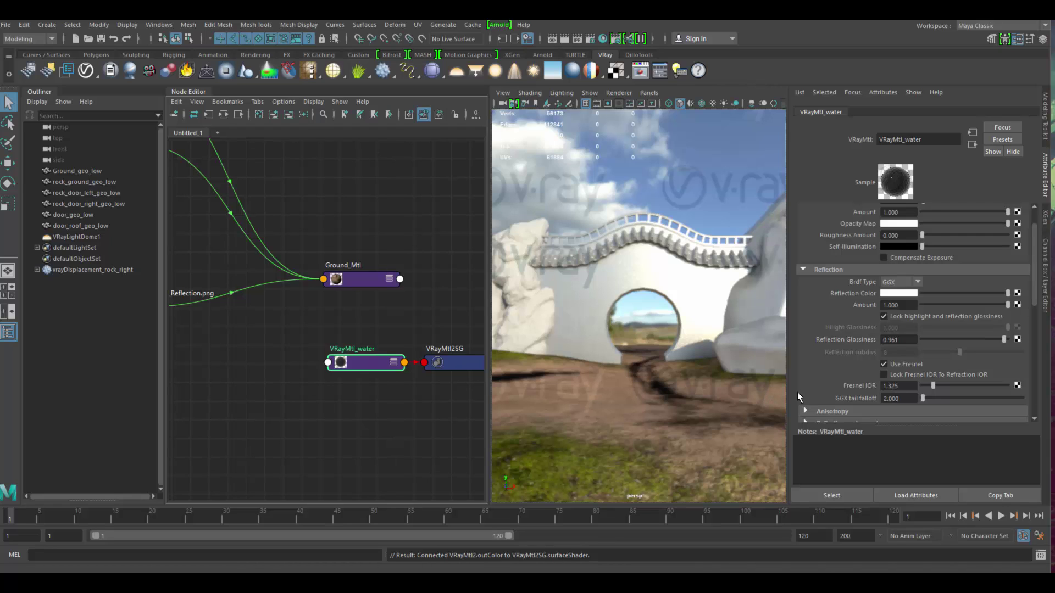
Delete the VRayMtl2SG shading group attached to VRayMtl_water.
middle_click_drag(356, 413, 329, 408, "alt")
left_click_drag(429, 362, 448, 356)
key("Delete")
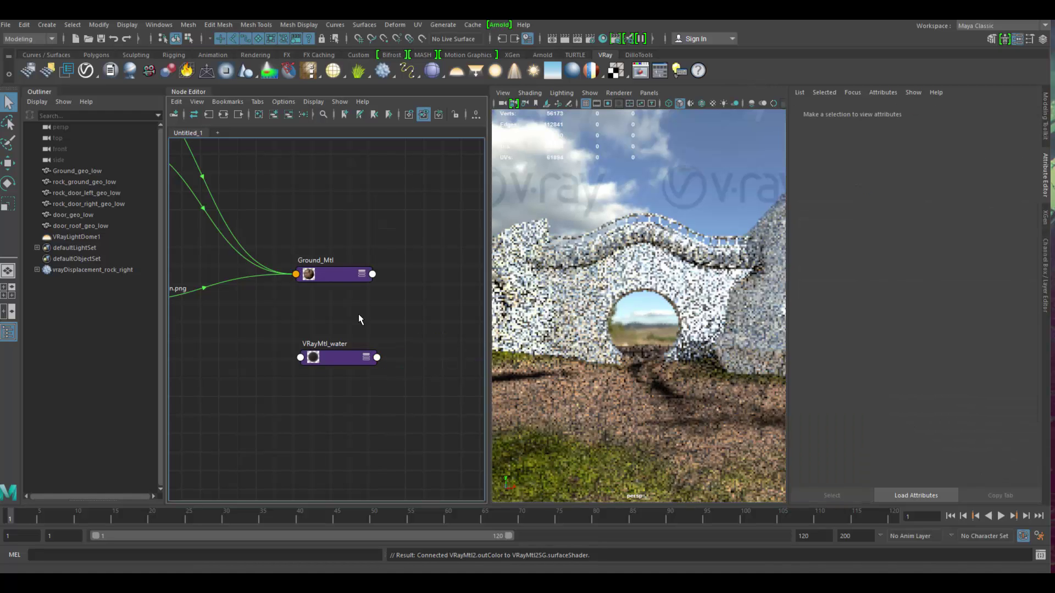
left_click(341, 352)
middle_click_drag(361, 327, 305, 333, "alt")
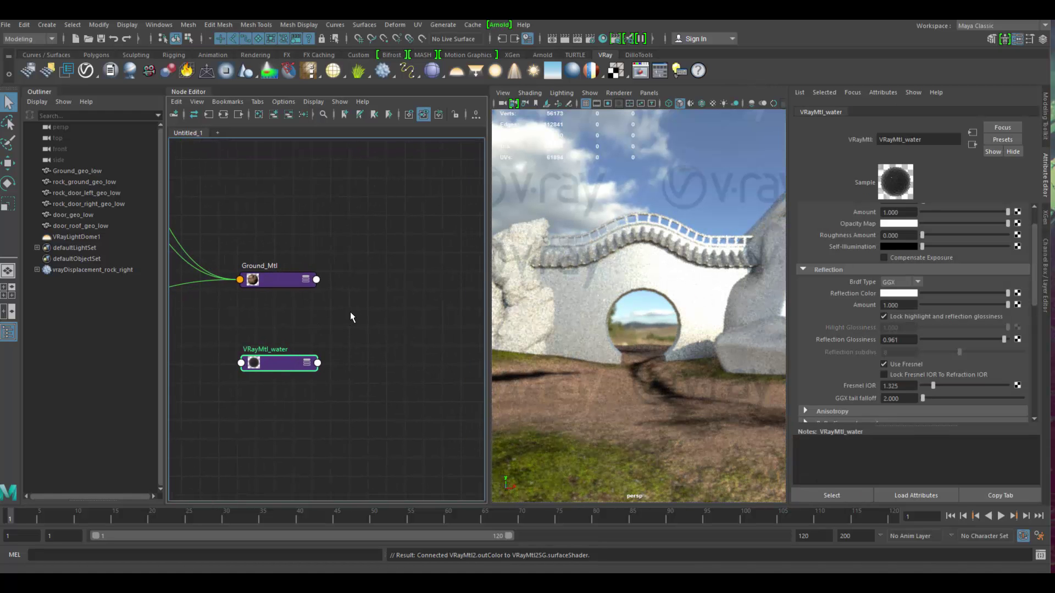
Create a VRayBlendMtl node beside the two materials and rename it VRayBlendMtl_ground.
left_click(375, 293)
key("Tab")
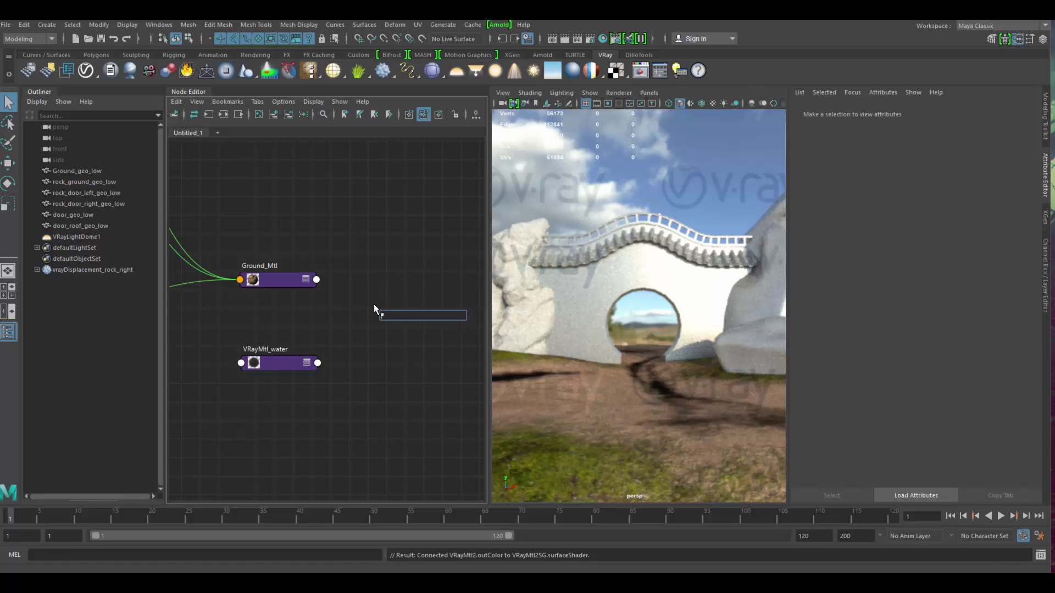
type("vray")
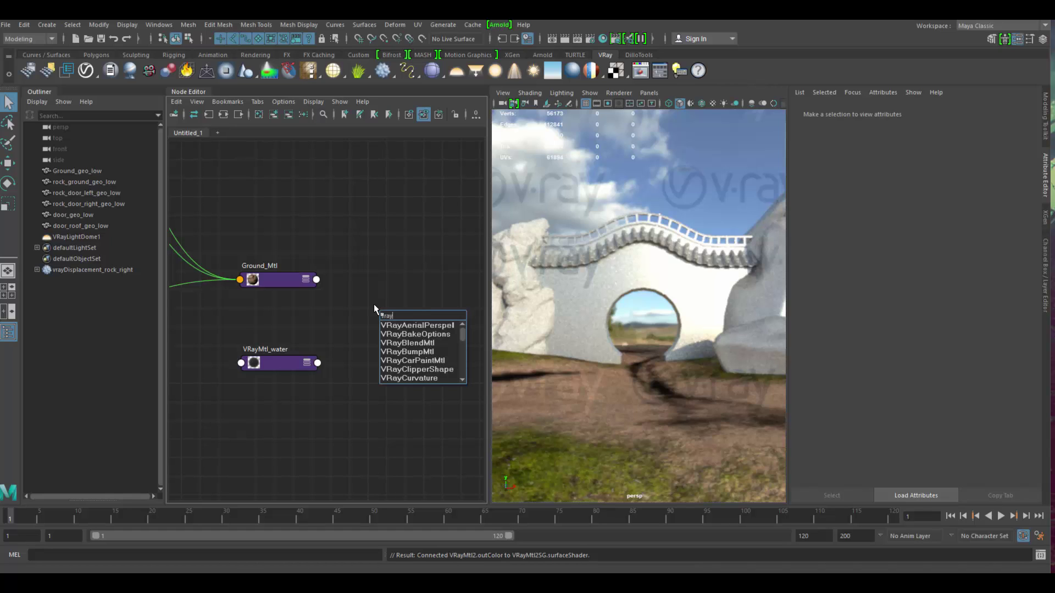
type("bl")
key("Down")
key("Return")
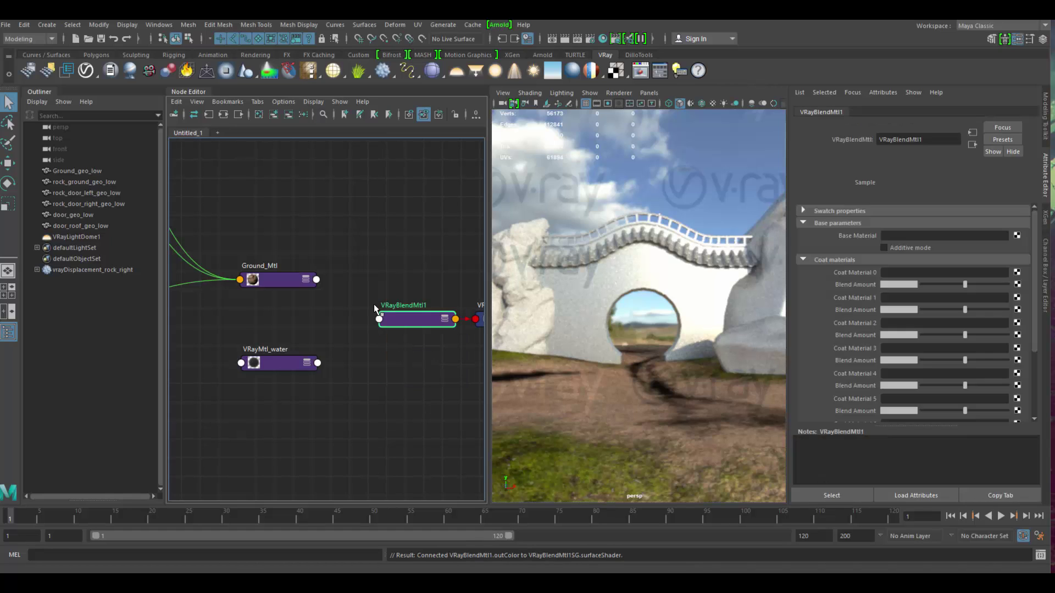
left_click_drag(433, 324, 426, 324)
double_click(412, 306)
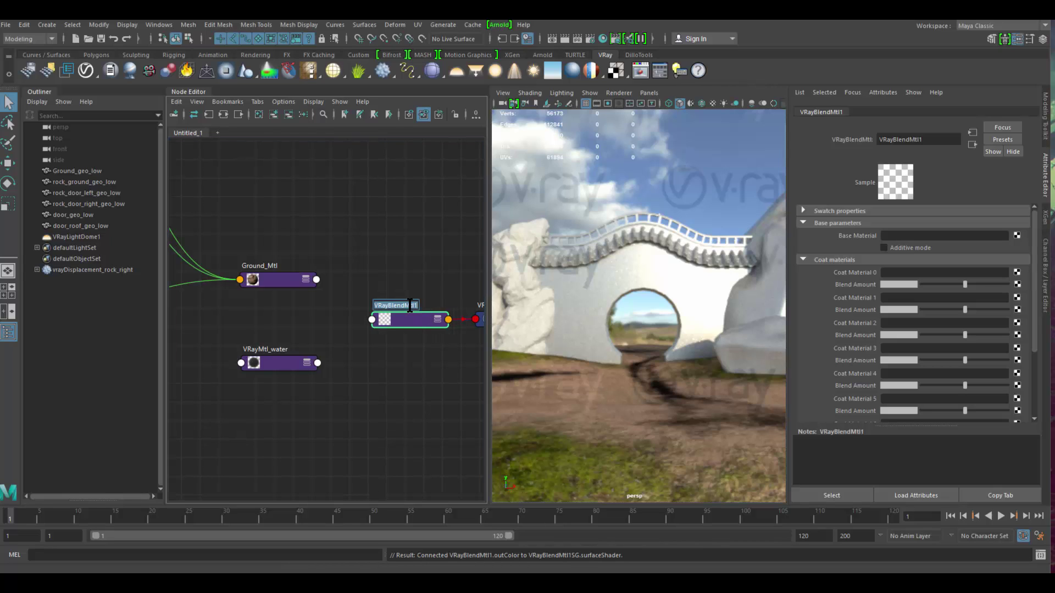
key("BackSpace")
type("_ground")
key("Return")
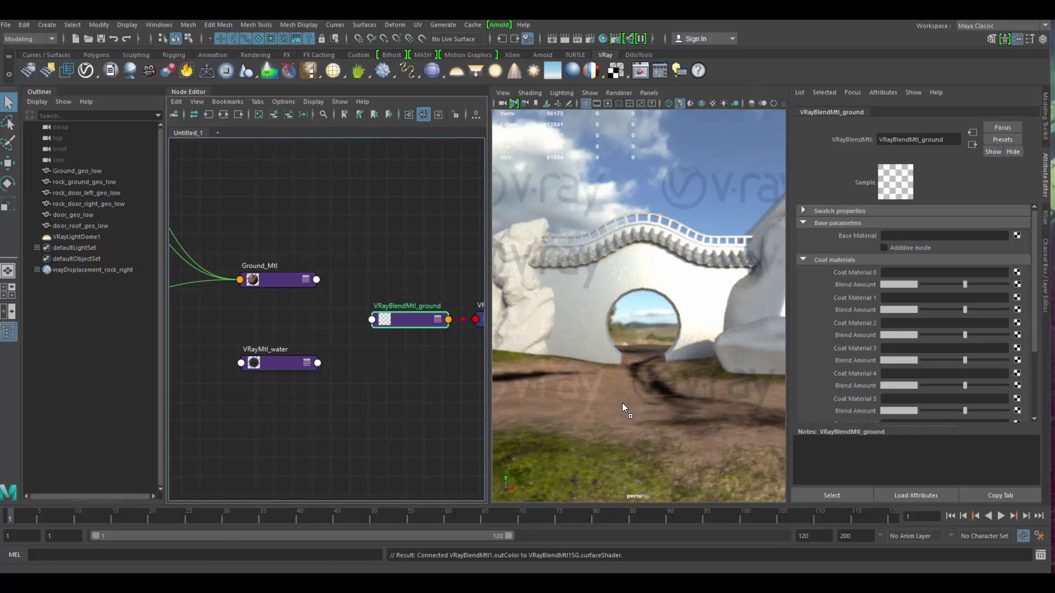
Assign VRayBlendMtl_ground to the Ground_geo_low mesh.
middle_click_drag(645, 422, 644, 421)
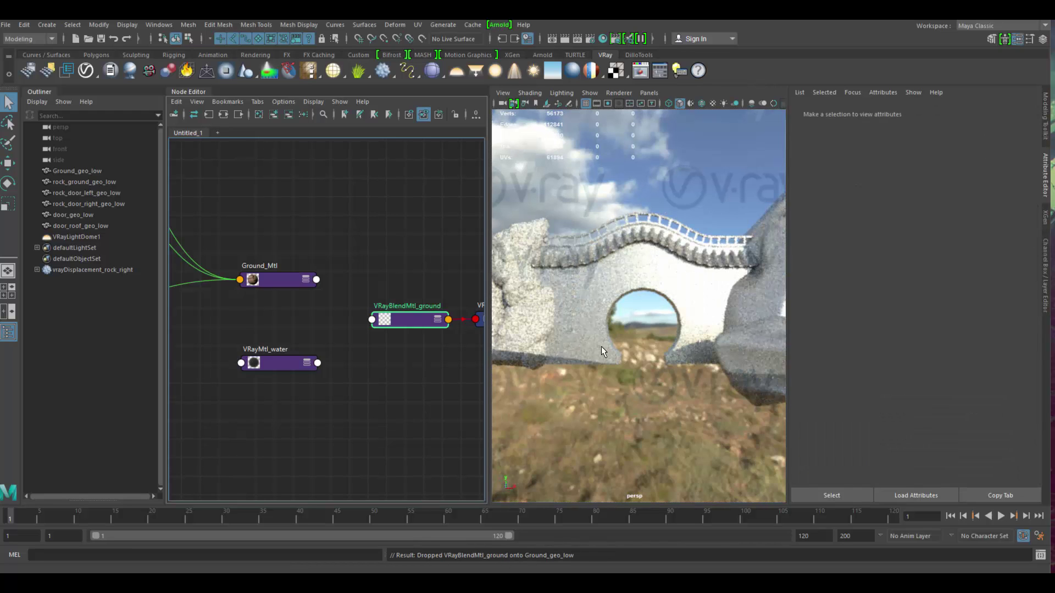
left_click(372, 320)
left_click(396, 299)
Connect Ground_Mtl as the Base Material and VRayMtl_water as Coat Material 0 of VRayBlendMtl_ground.
left_click(401, 317)
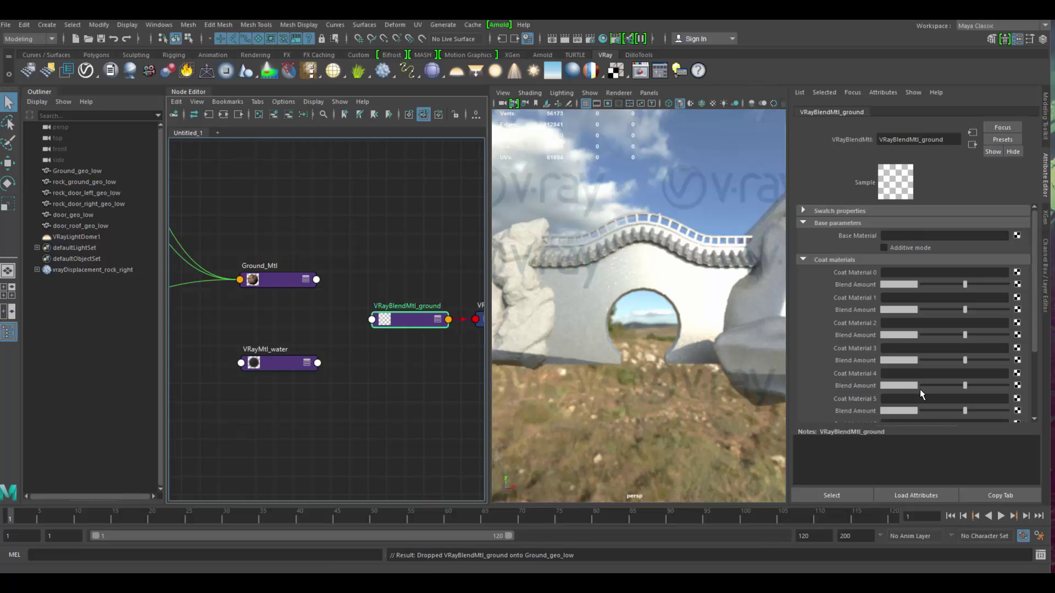
middle_click_drag(288, 298, 866, 237)
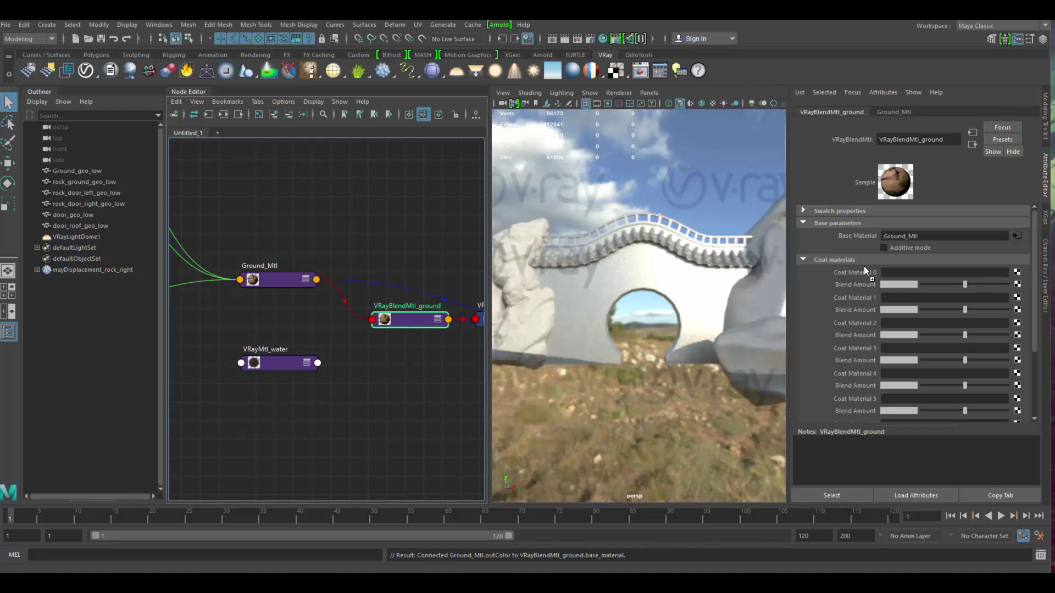
middle_click_drag(864, 266, 852, 270)
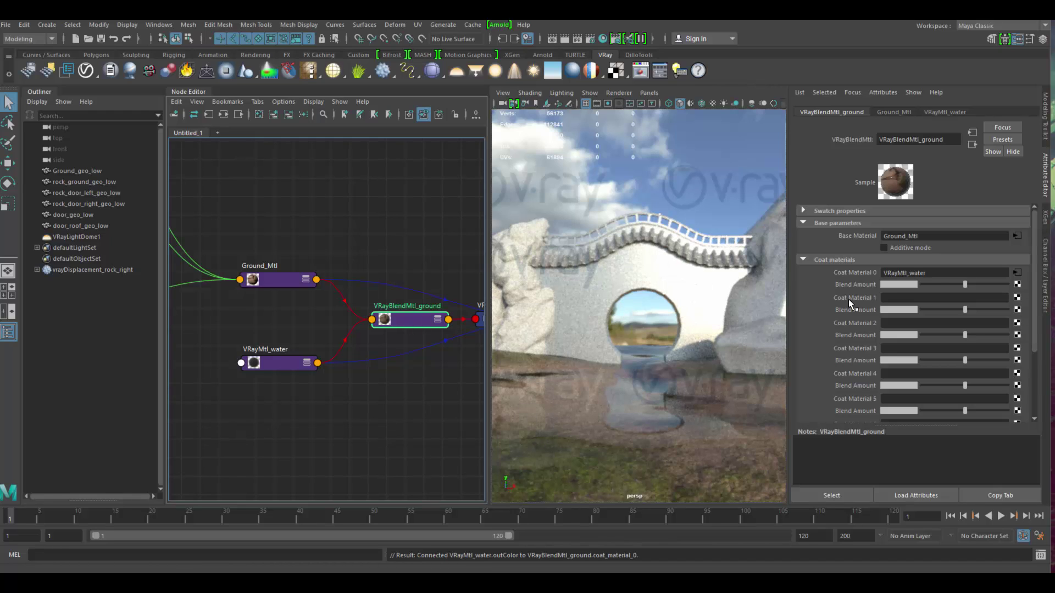
Test the Blend Amount of the VRayMtl_water coat at black and full white, and bring it back to black.
left_click_drag(963, 284, 915, 289)
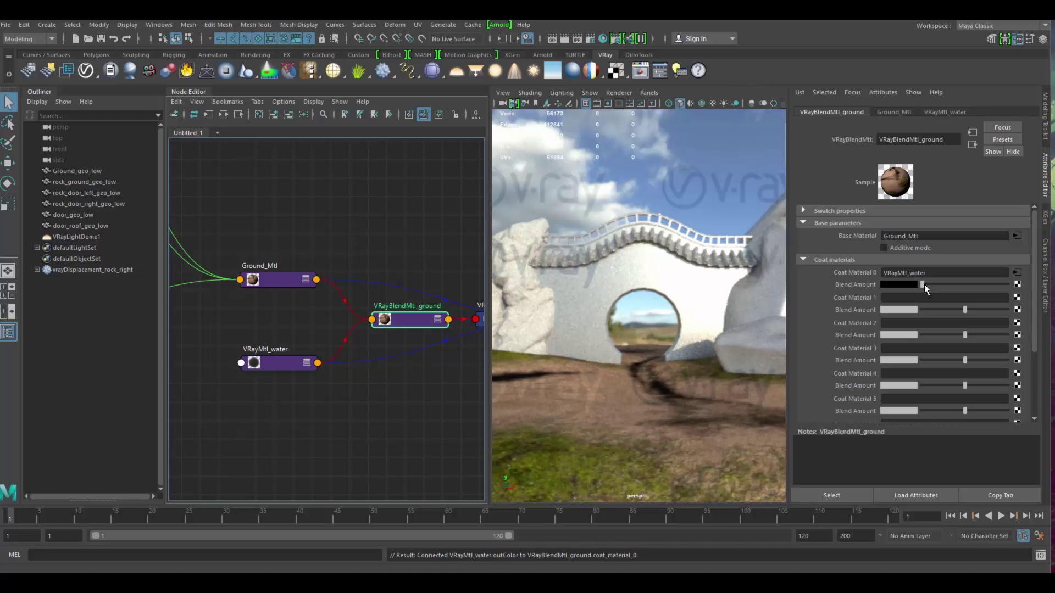
left_click_drag(924, 285, 1029, 286)
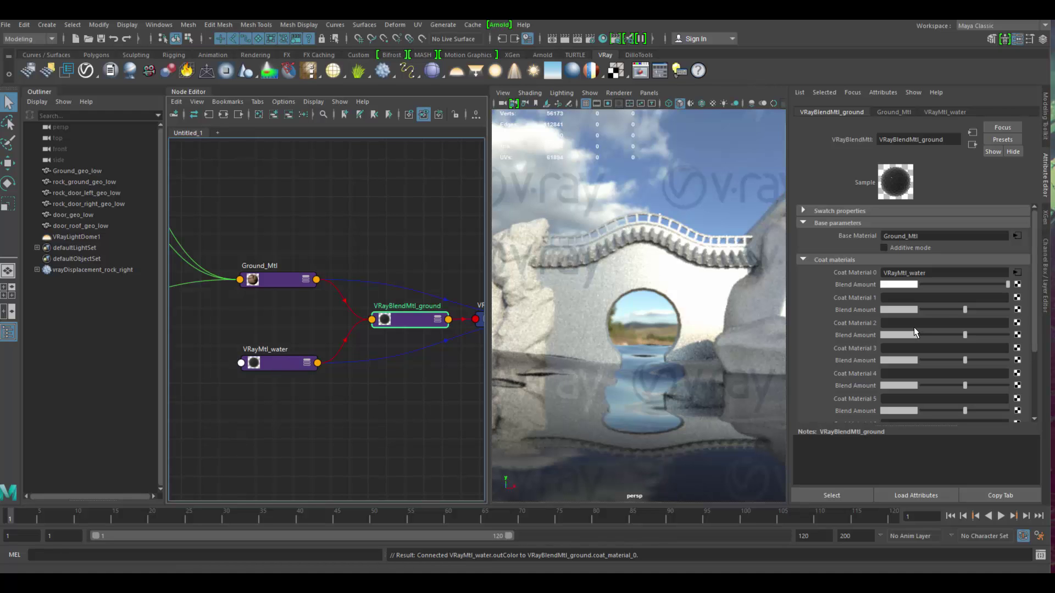
left_click_drag(1007, 281, 908, 288)
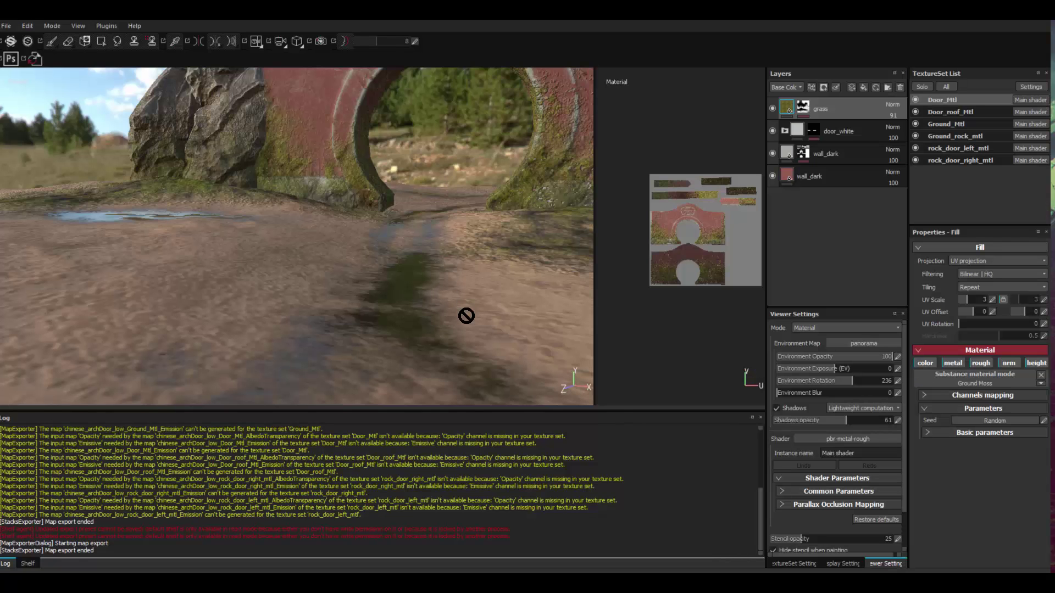
Switch to Substance Painter and examine the puddles and wet areas on the ground in front of the arch.
right_click(465, 314)
left_click(463, 277)
left_click_drag(462, 276, 459, 330, "alt")
right_click_drag(459, 329, 378, 297, "alt")
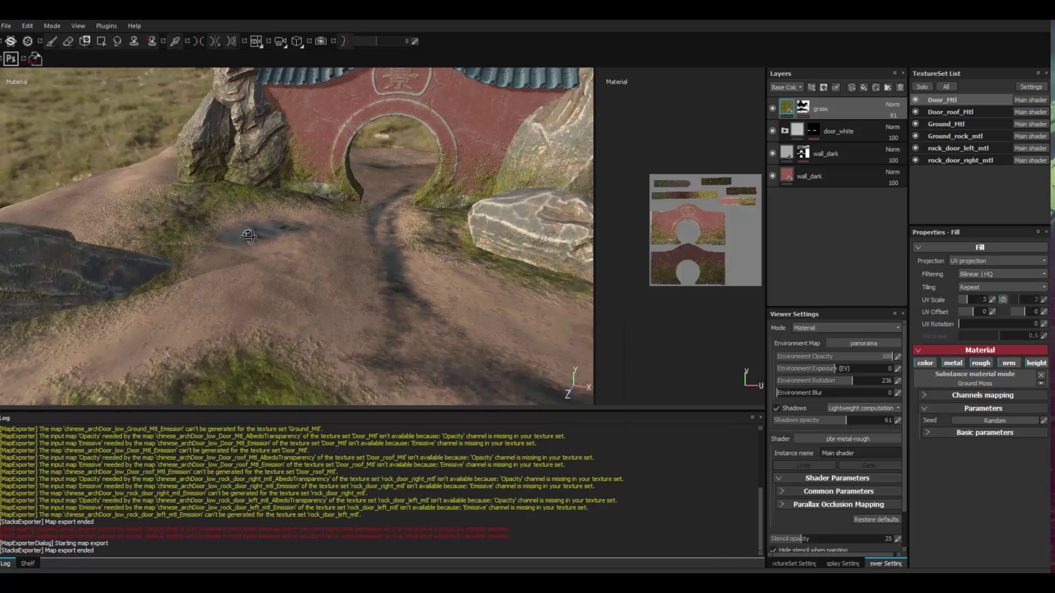
left_click_drag(377, 296, 378, 223, "alt")
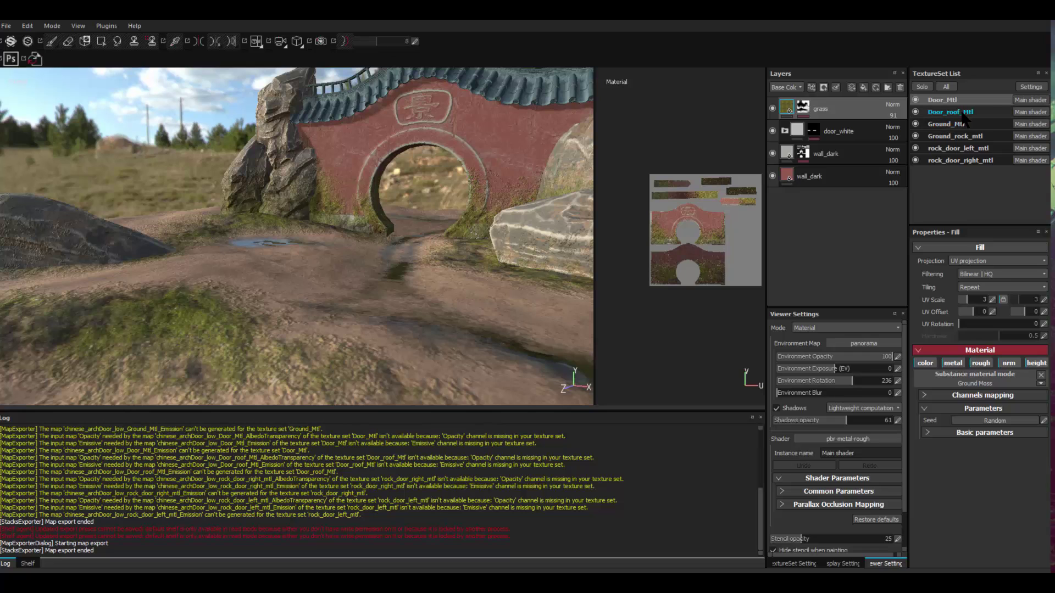
Start exporting the mask of the water layer in the Ground_Mtl texture set to a file.
left_click(913, 118)
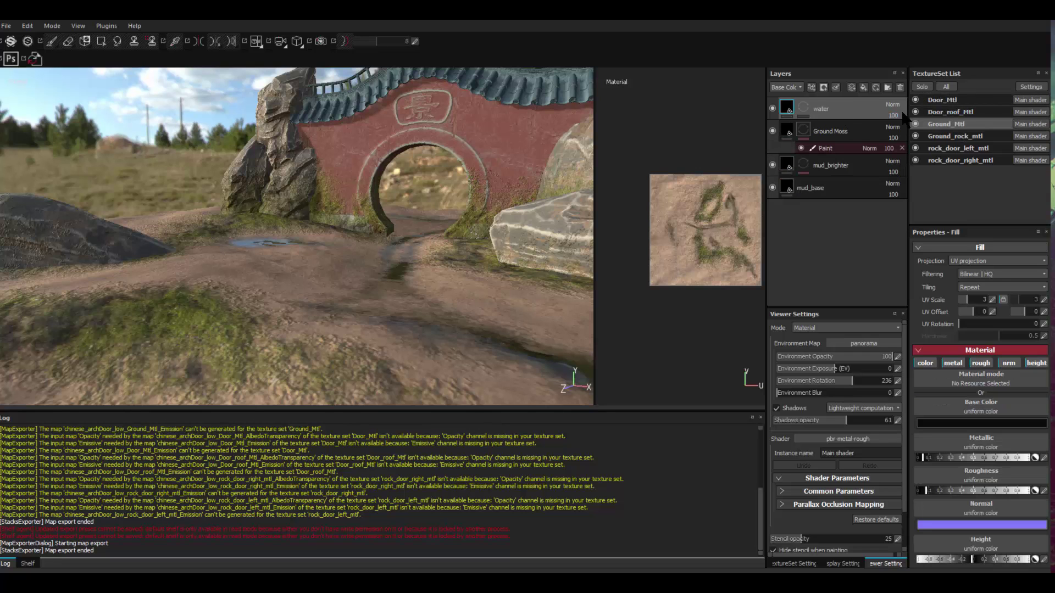
left_click(806, 105)
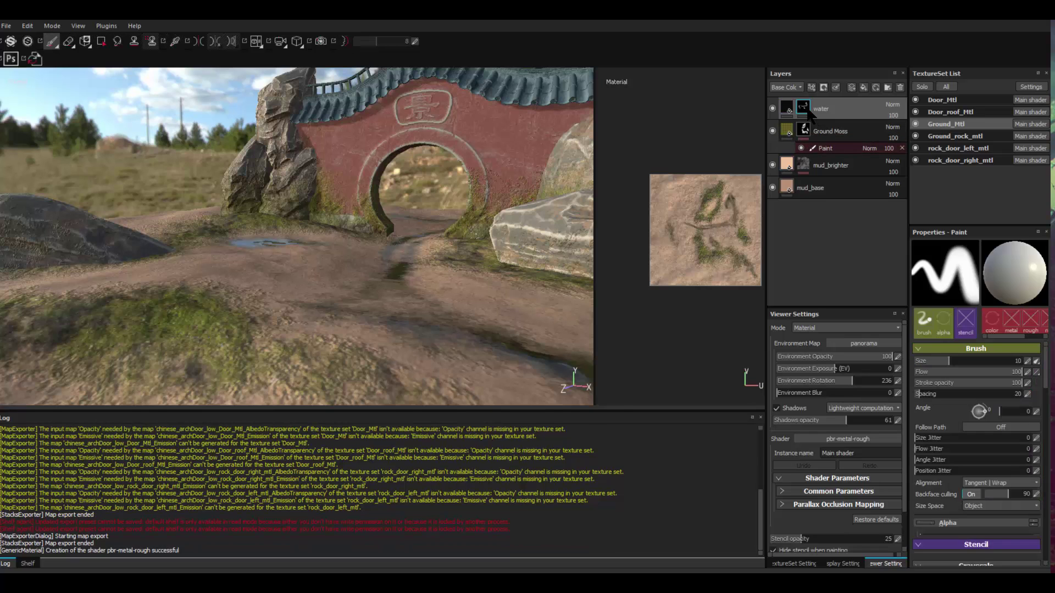
right_click(805, 108)
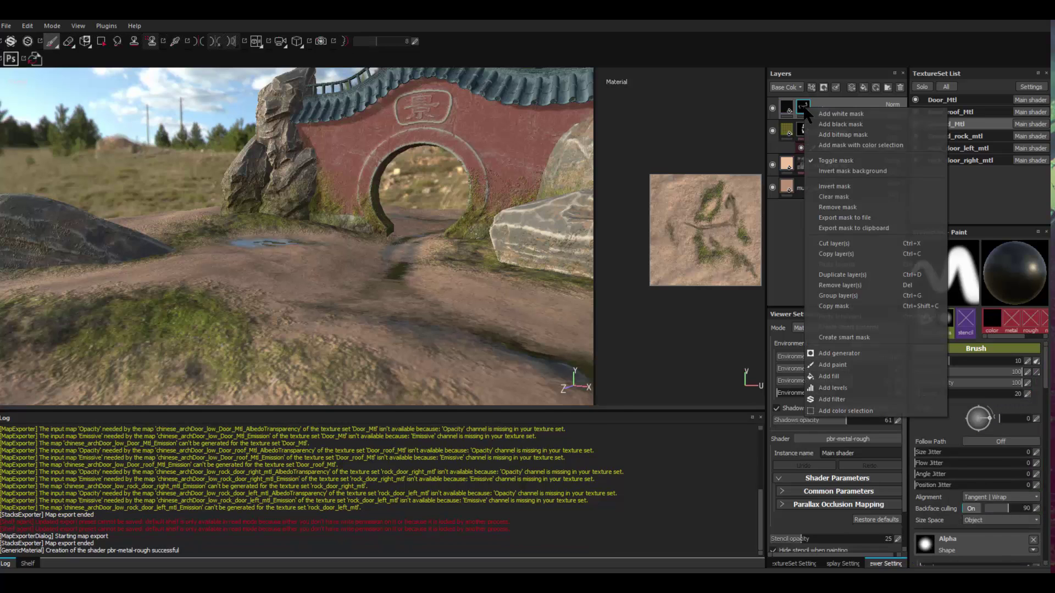
left_click(854, 216)
Choose the sourceImages folder inside DisplacementMap > Start as the destination for the exported mask.
left_click_drag(421, 28, 605, 64)
left_click(409, 75)
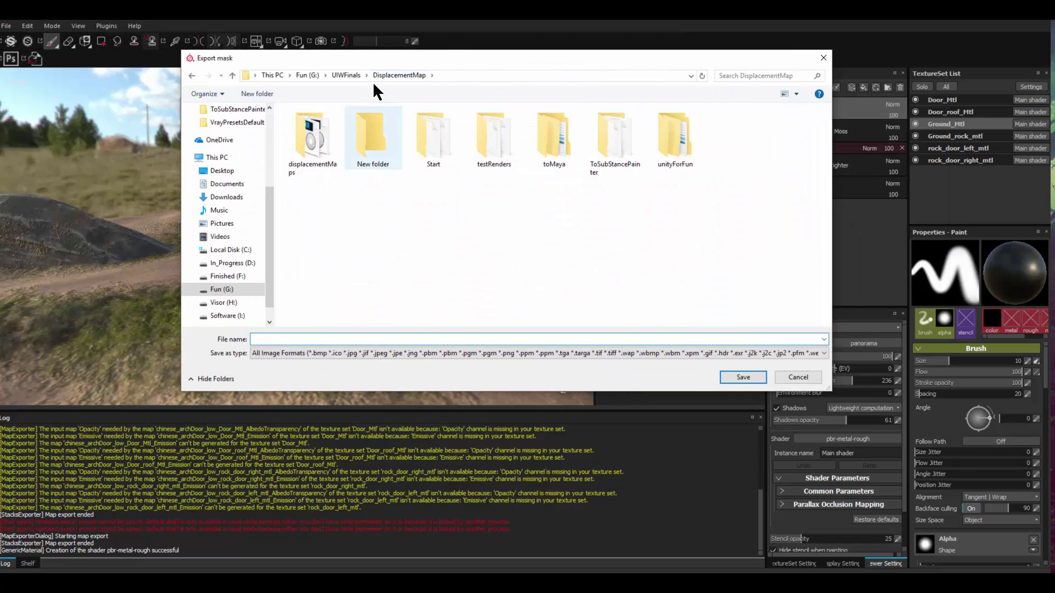
left_click(347, 75)
double_click(338, 127)
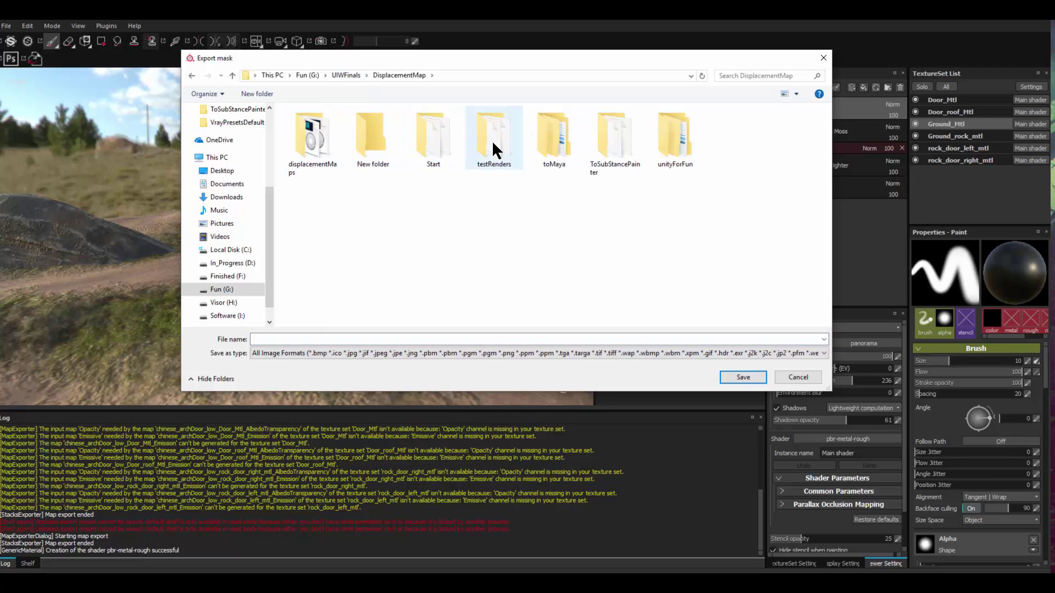
double_click(434, 137)
double_click(330, 127)
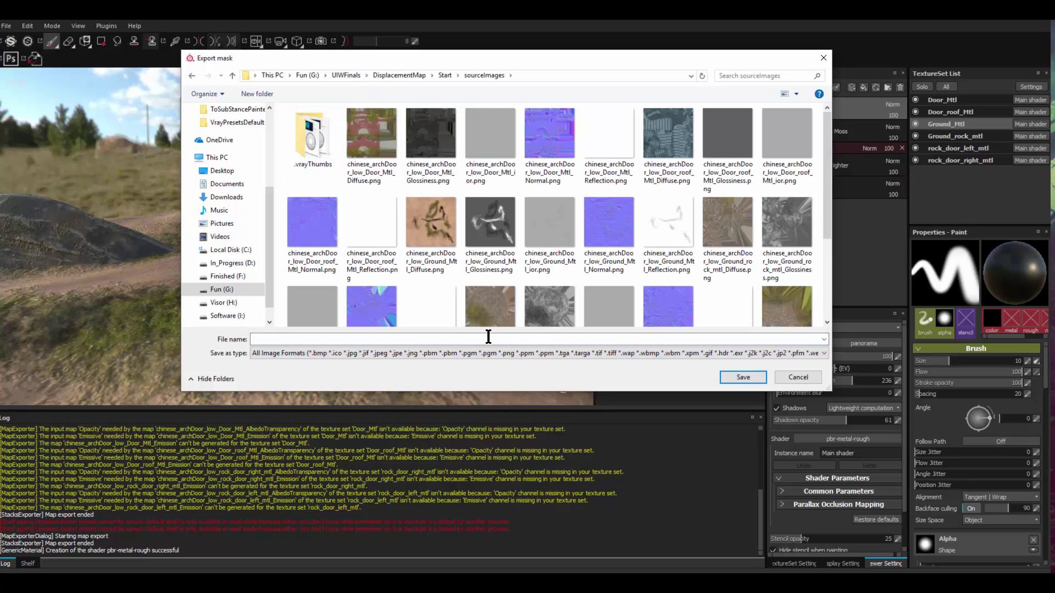
Save the mask in JPEG format under the file name groundWaterMask.
left_click(305, 353)
scroll(291, 385, "up", 3)
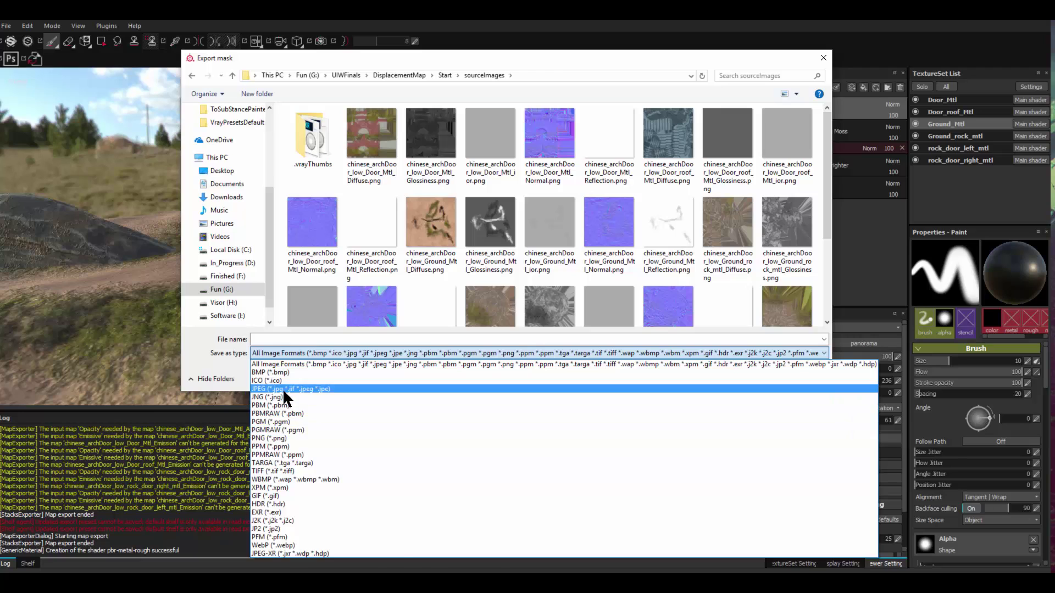
left_click(282, 388)
left_click(282, 340)
type("gr")
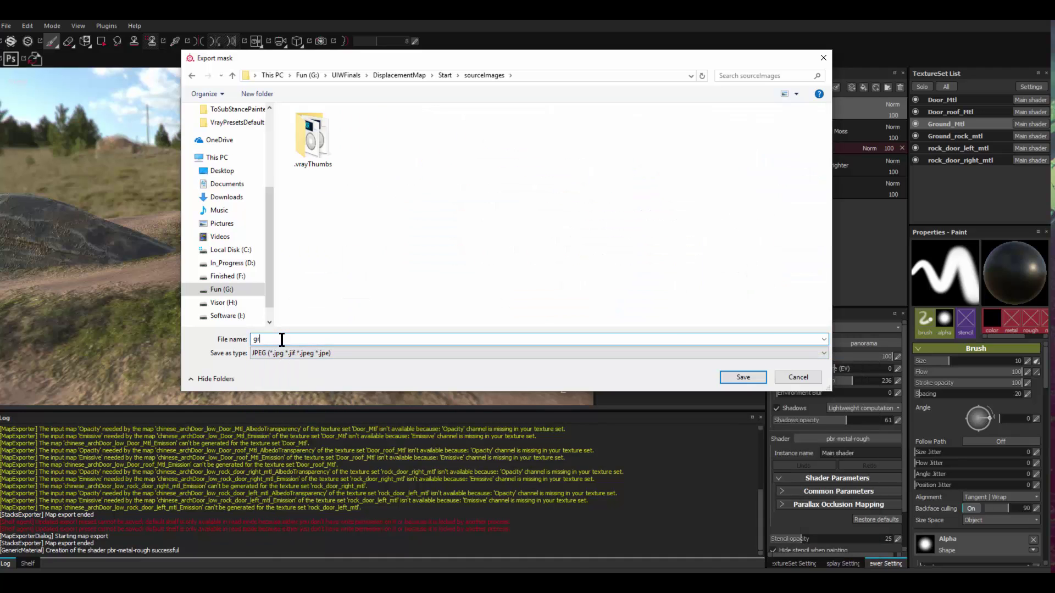
type("oundWaterMask")
key("Return")
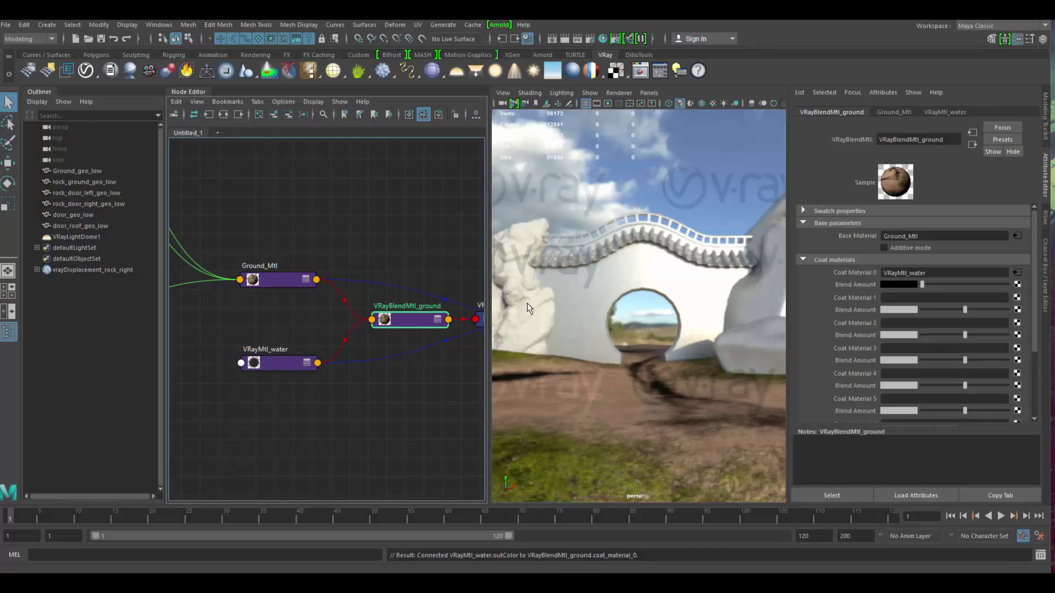
Bring up the sourceImages folder over Maya and import groundWaterMask.jpg into the Node Editor.
key("alt+Tab")
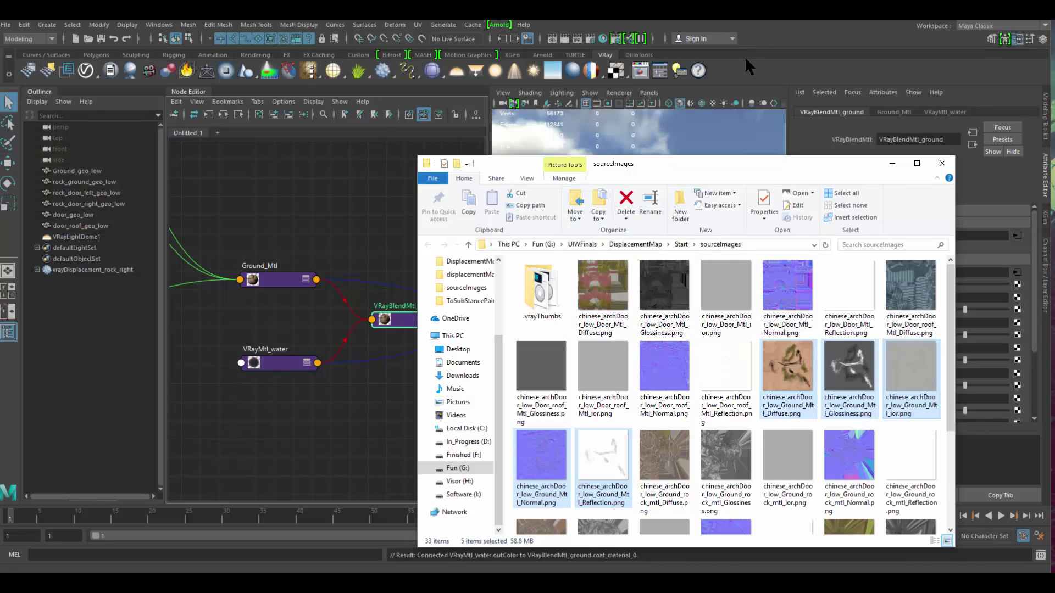
left_click_drag(616, 178, 688, 68)
scroll(879, 286, "down", 3)
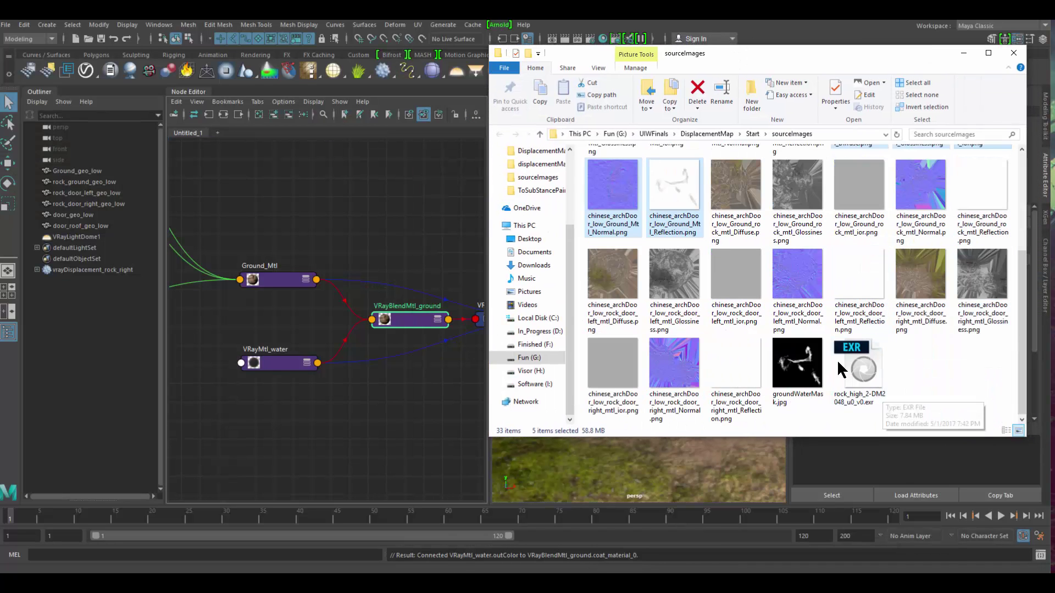
left_click(791, 379)
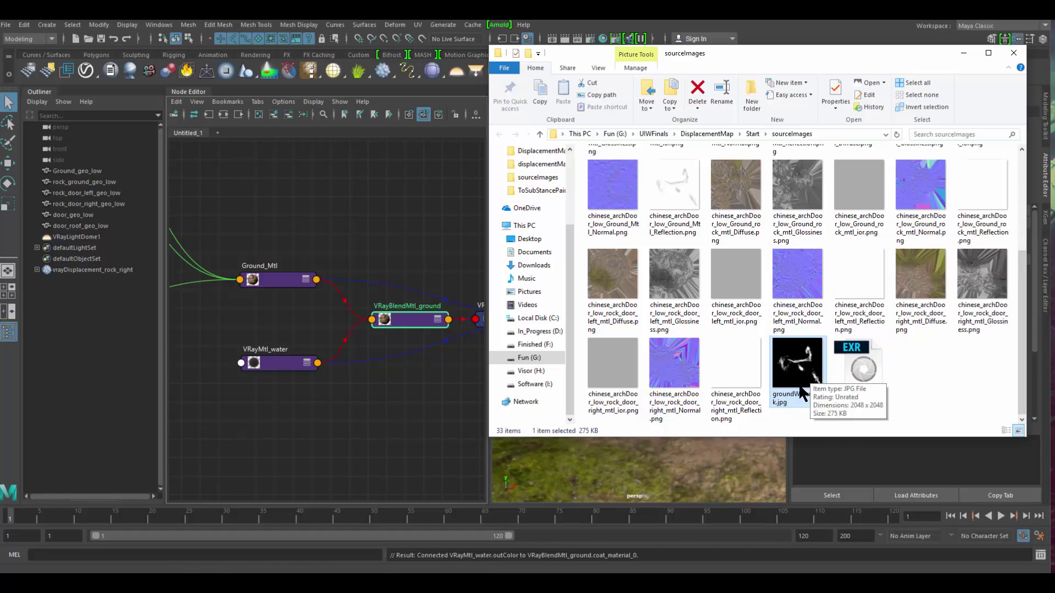
left_click_drag(816, 380, 334, 444)
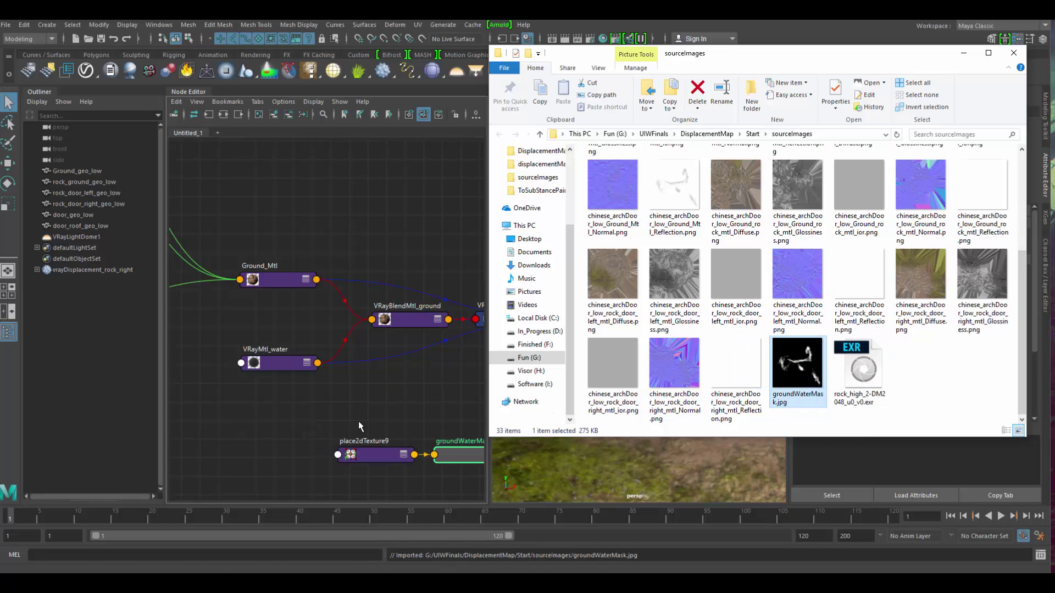
left_click(965, 53)
Connect the groundWaterMask.jpg texture to the Blend Amount of the VRayMtl_water coat in VRayBlendMtl_ground.
middle_click_drag(398, 378, 305, 321, "alt")
middle_click_drag(387, 305, 357, 309, "alt")
scroll(379, 278, "down", 3)
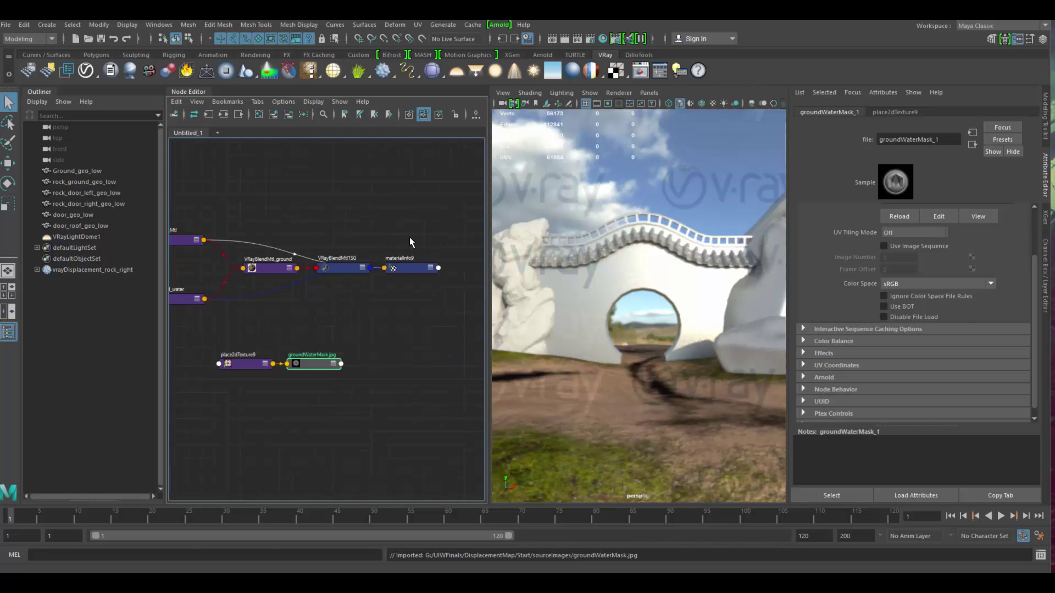
left_click_drag(427, 221, 263, 292)
left_click_drag(335, 268, 431, 271)
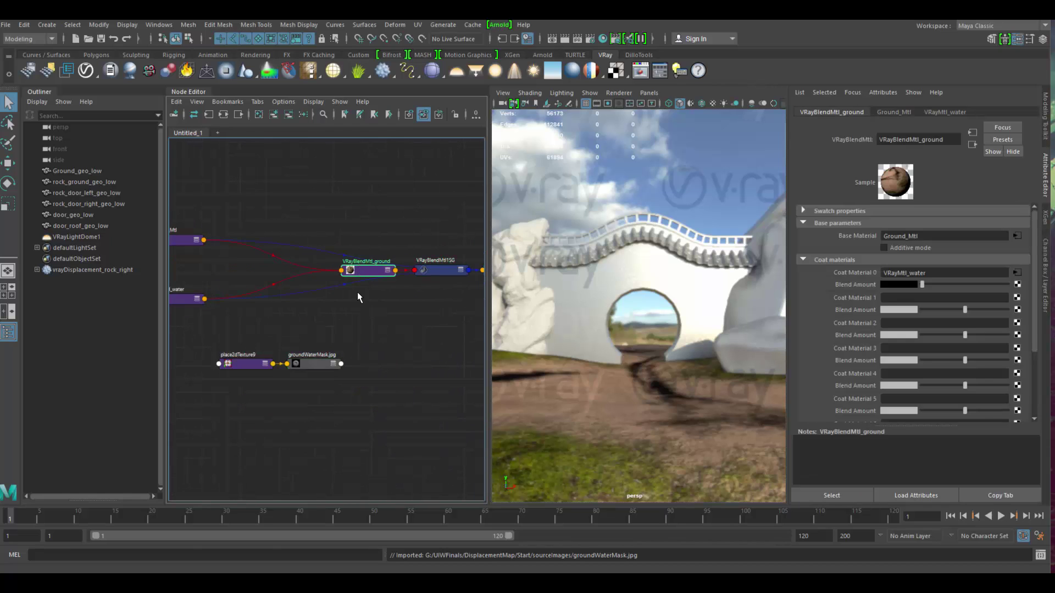
scroll(336, 335, "up", 2)
middle_click_drag(336, 338, 845, 282)
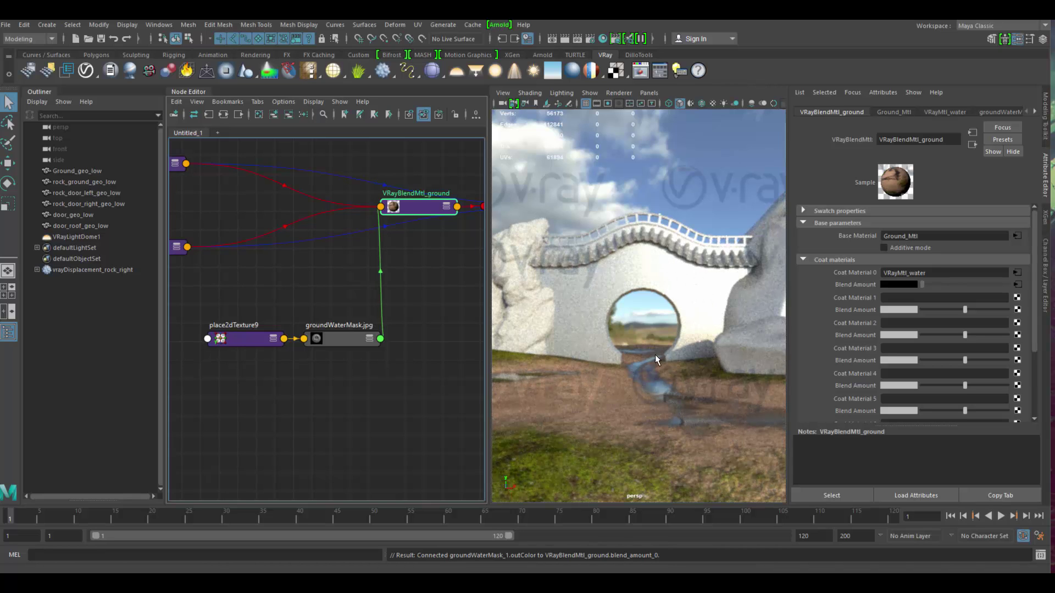
Arrange the place2dTexture9 and groundWaterMask.jpg nodes beneath VRayMtl_water in the Node Editor.
left_click_drag(350, 341, 343, 339)
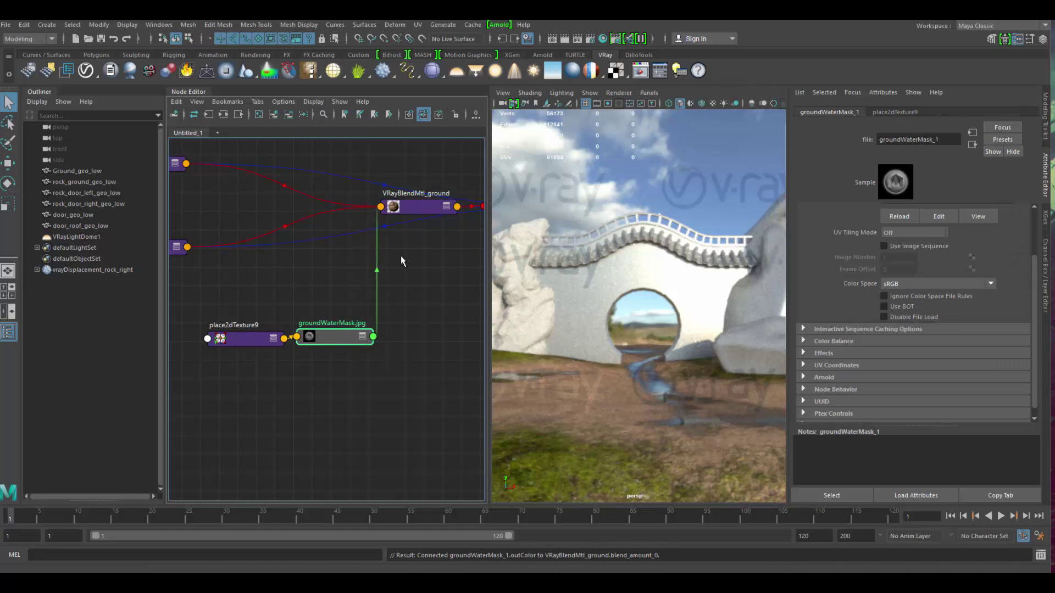
left_click_drag(420, 204, 400, 213)
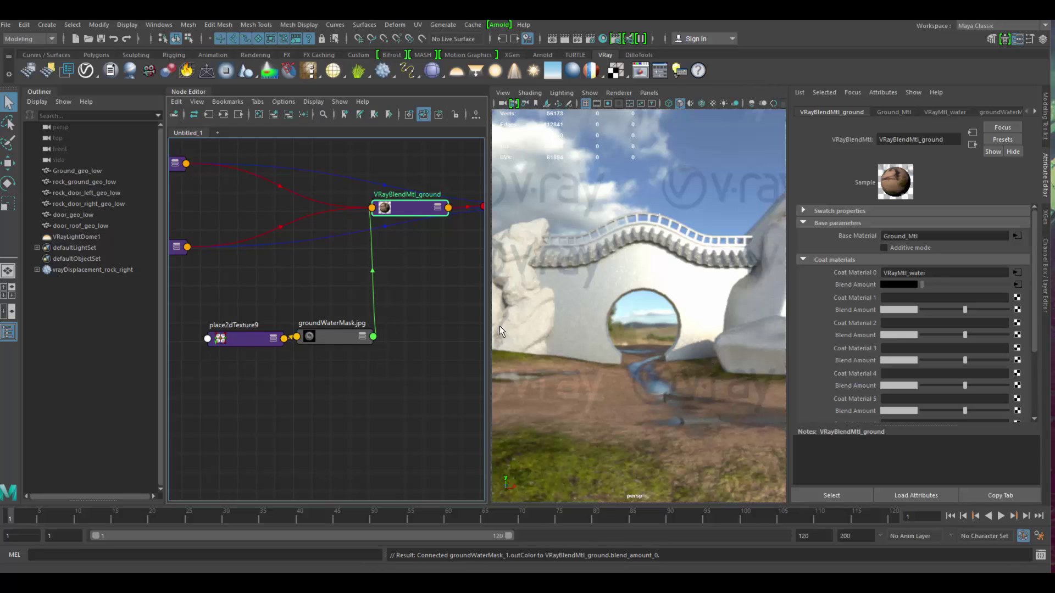
middle_click_drag(342, 287, 417, 295)
left_click_drag(313, 325, 428, 374)
left_click_drag(407, 347, 304, 335)
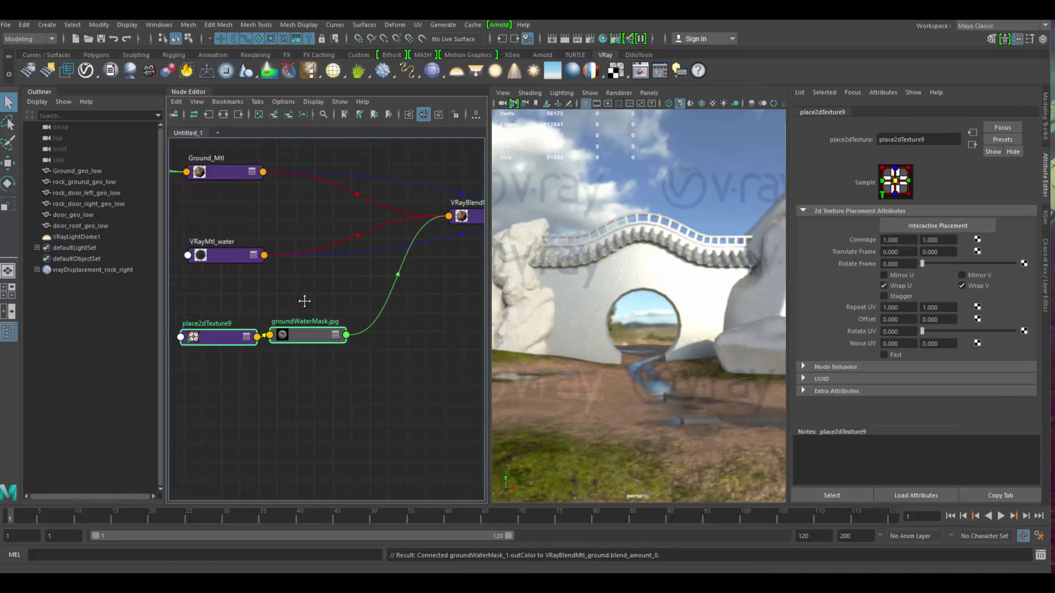
middle_click_drag(304, 302, 318, 333, "alt")
Try lighter Diffuse Colors on VRayMtl_water, settle on a darker mid grey, and compare the puddles with Substance Painter.
left_click(296, 295)
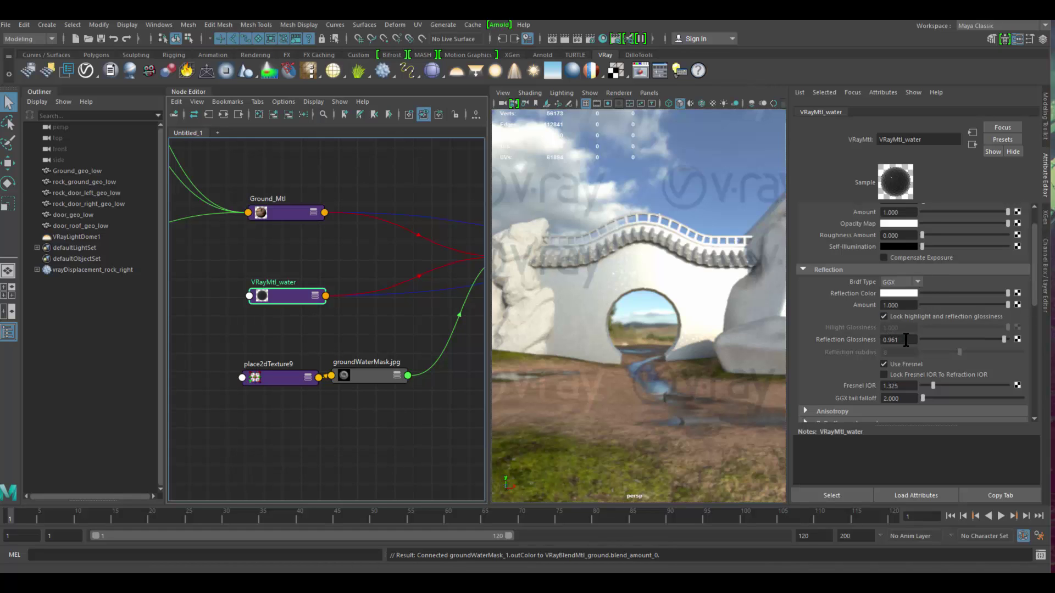
scroll(950, 284, "up", 2)
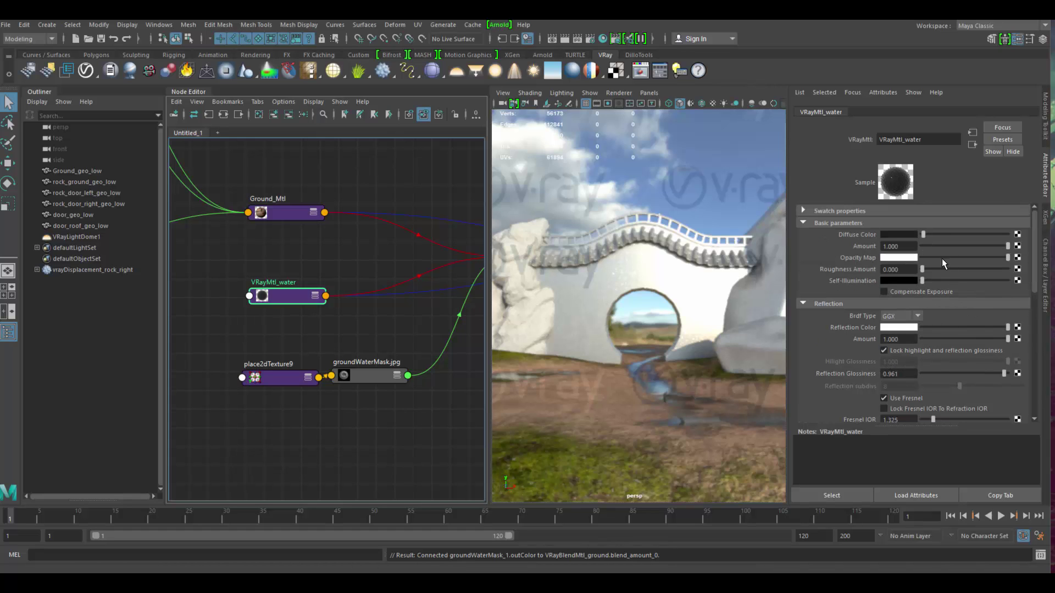
left_click_drag(924, 234, 944, 235)
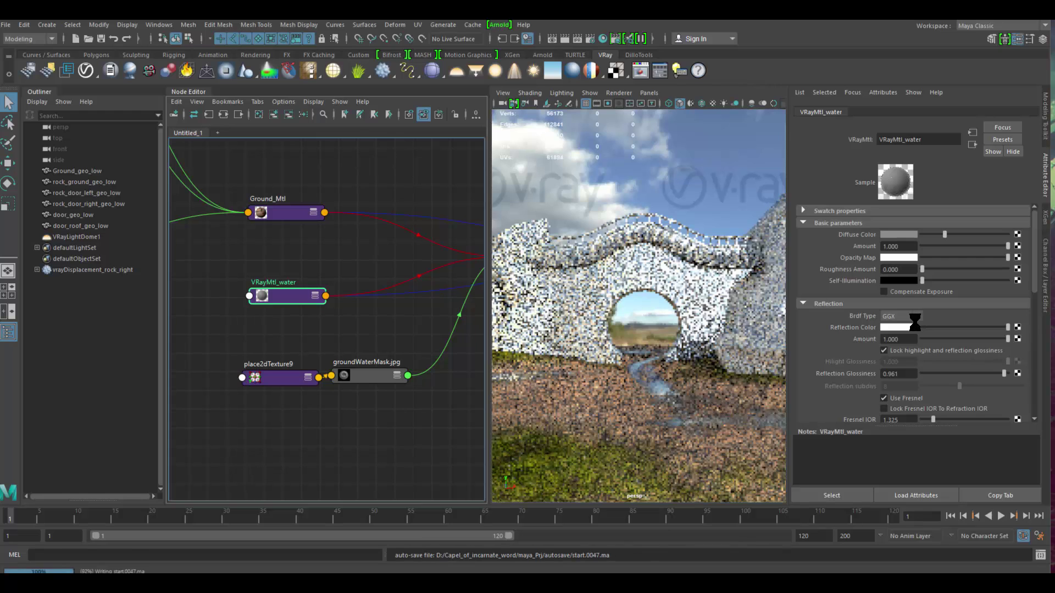
left_click_drag(954, 234, 983, 235)
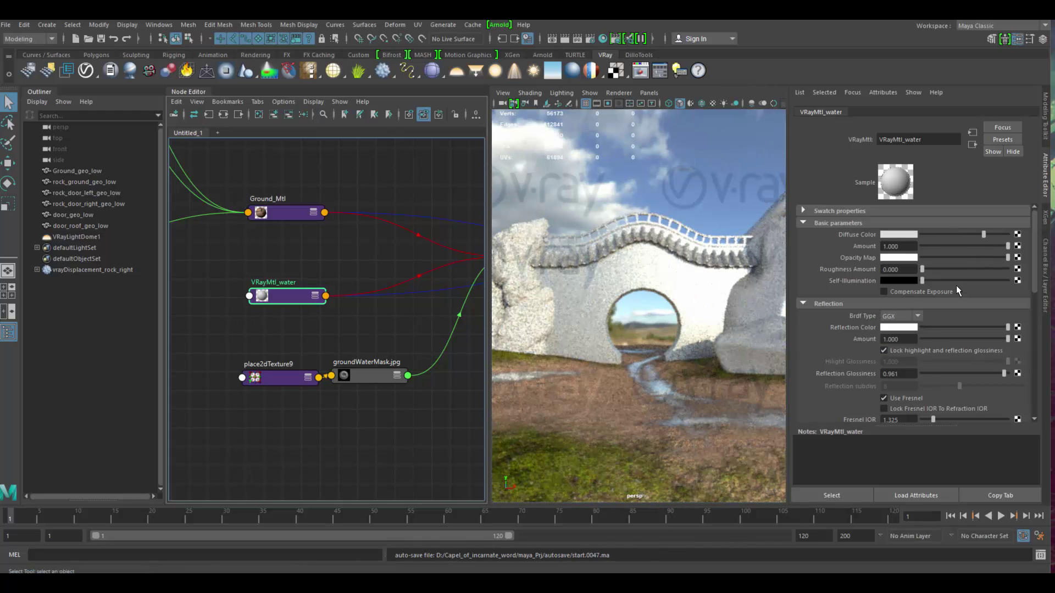
key("ctrl+z")
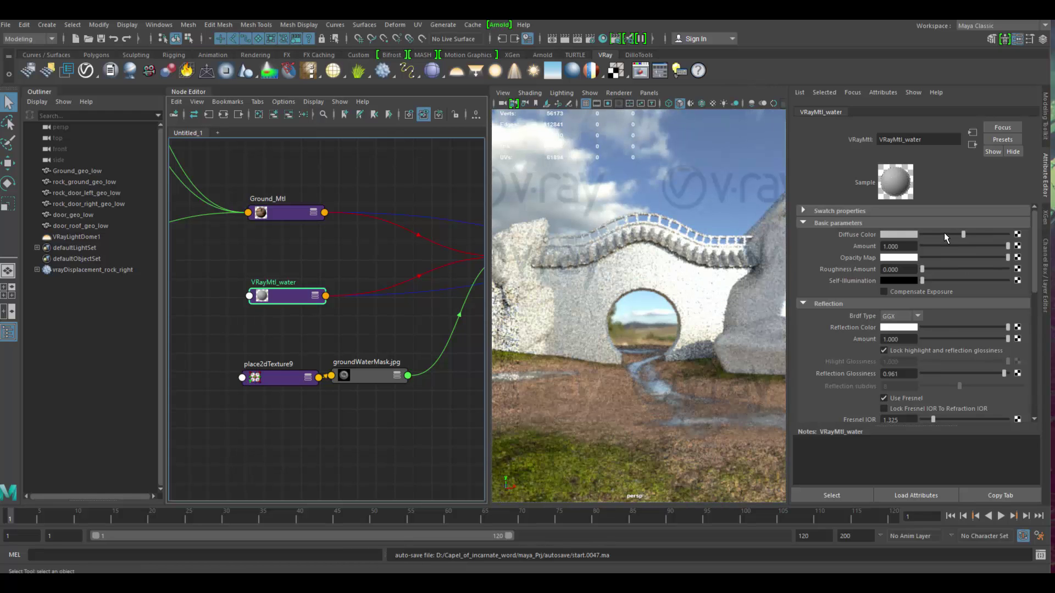
left_click_drag(945, 234, 934, 233)
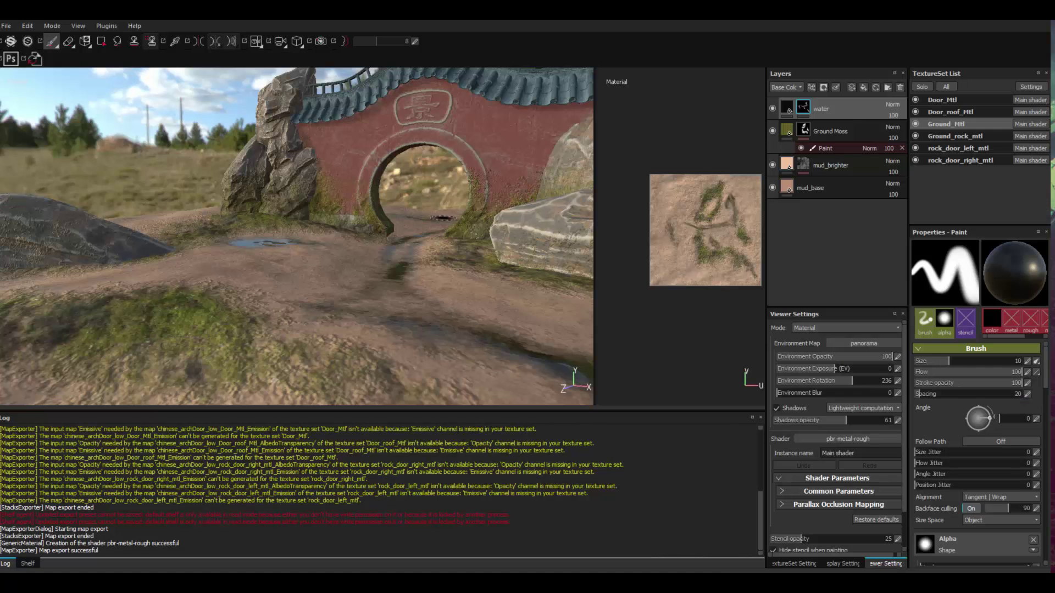
left_click_drag(379, 198, 444, 259, "alt")
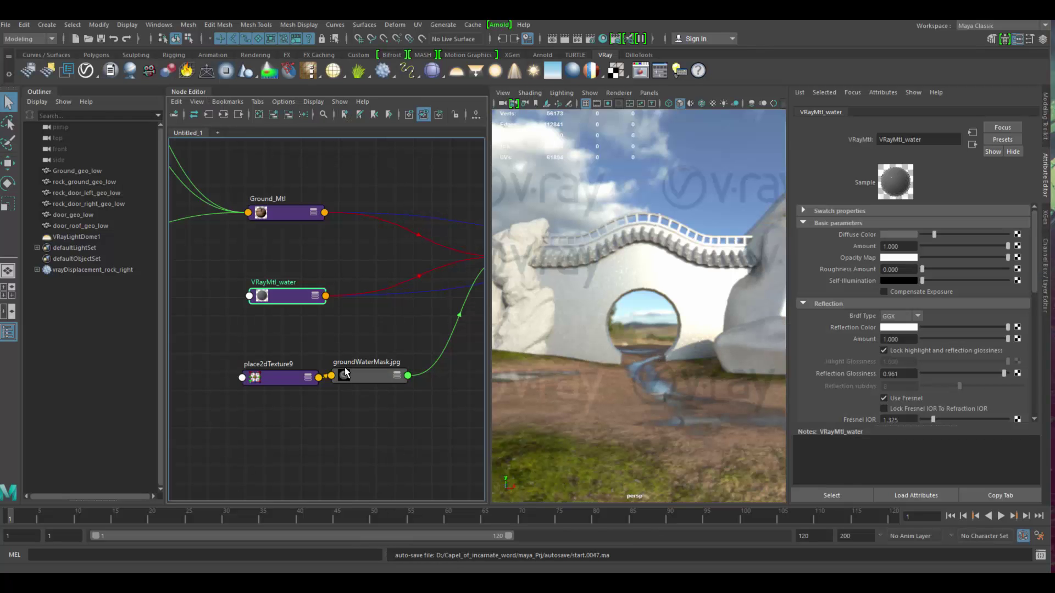
Move the groundWaterMask.jpg node farther from place2dTexture9 and review its link into VRayBlendMtl_ground.
middle_click_drag(345, 368, 289, 403, "alt")
left_click_drag(288, 402, 355, 401)
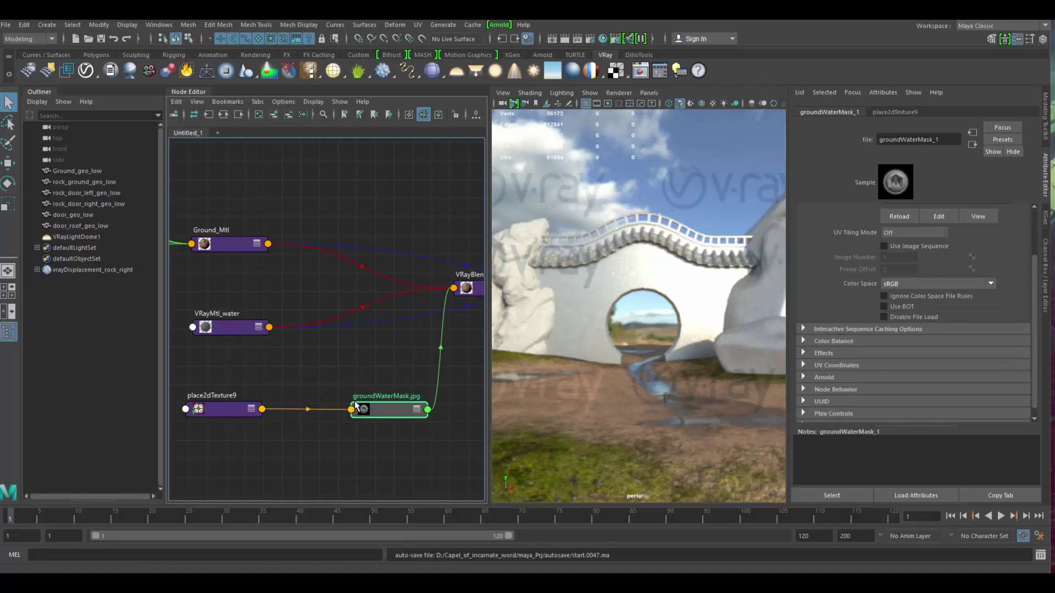
scroll(367, 359, "up", 3)
left_click(421, 293)
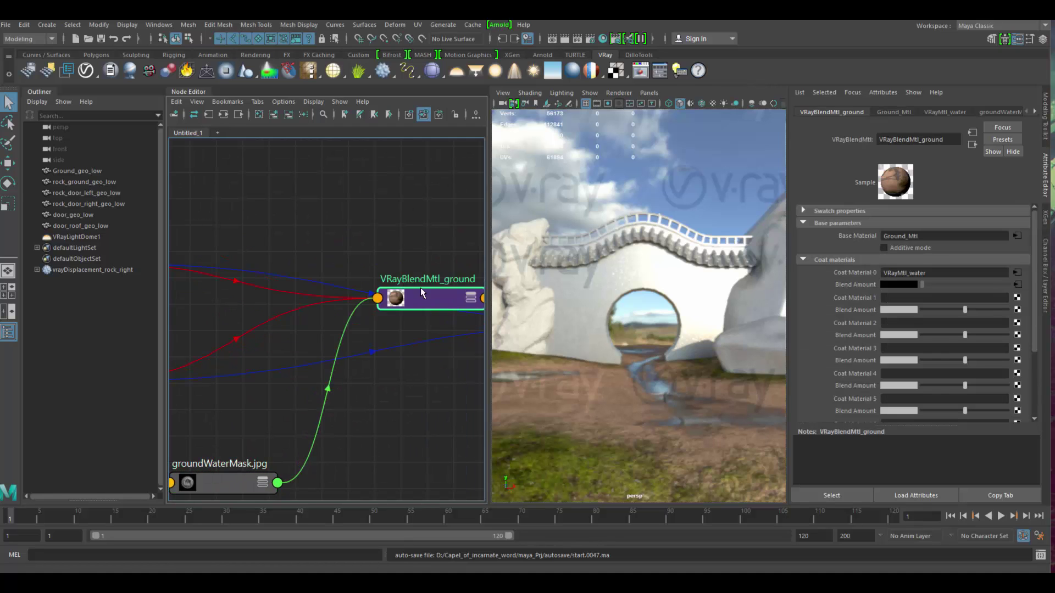
scroll(404, 312, "down", 2)
scroll(379, 326, "down", 4)
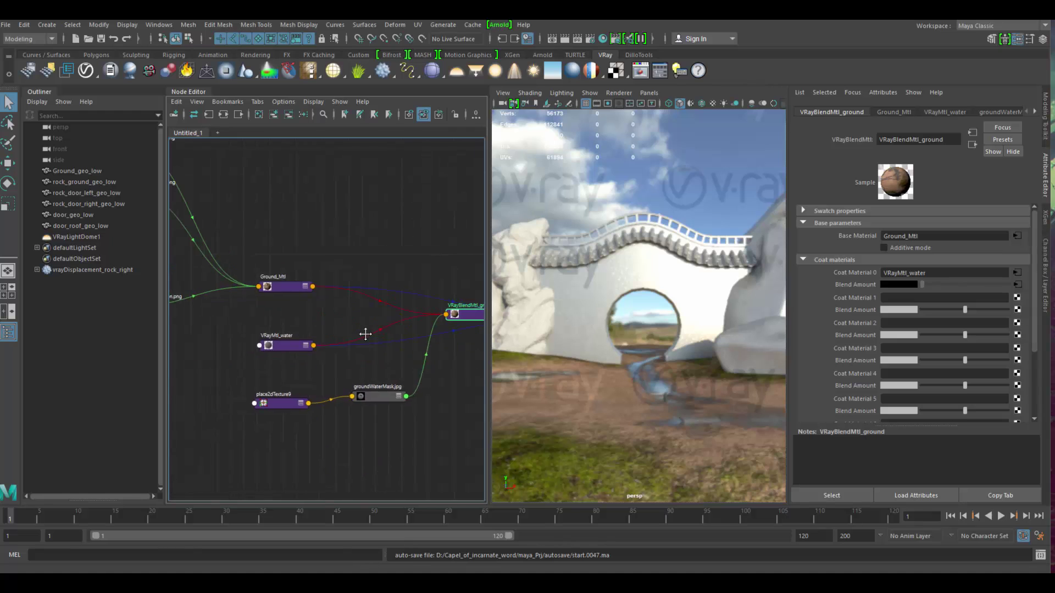
scroll(366, 334, "up", 3)
left_click_drag(367, 400, 352, 400)
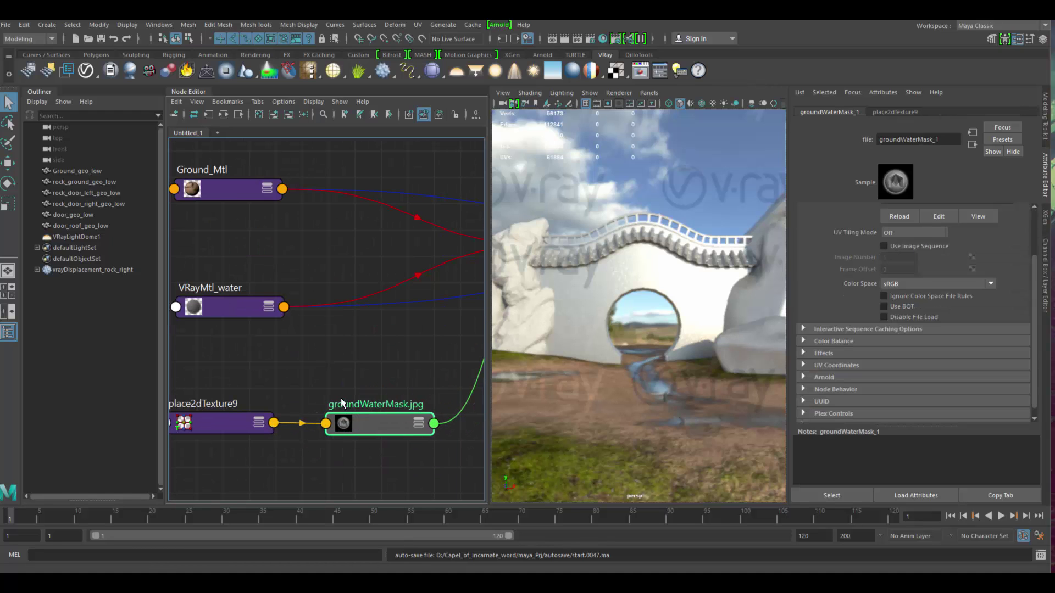
scroll(346, 391, "down", 4)
scroll(312, 379, "up", 3)
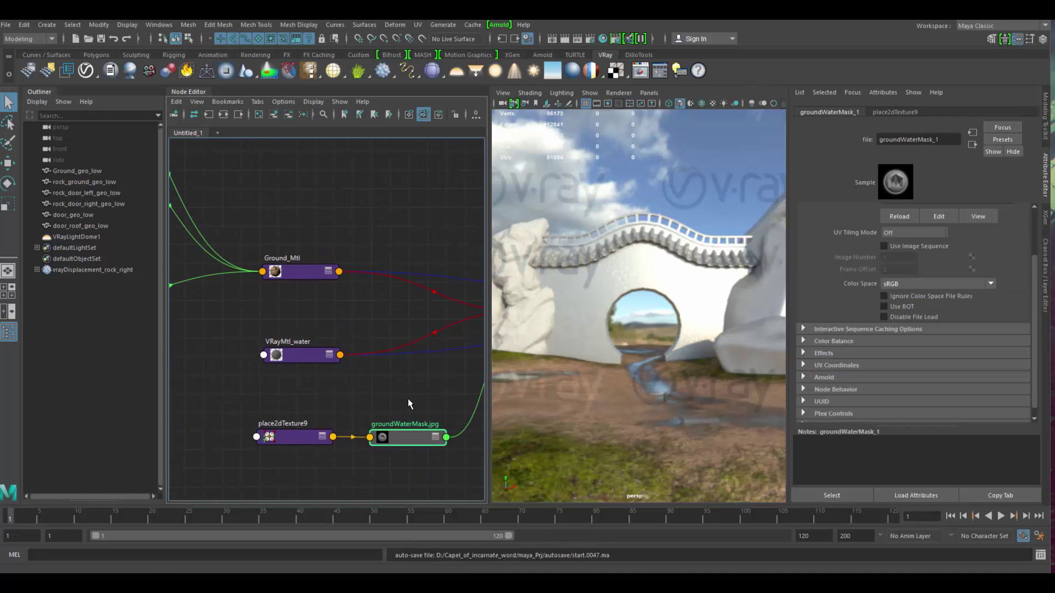
scroll(408, 398, "down", 2)
middle_click_drag(311, 382, 197, 366, "alt")
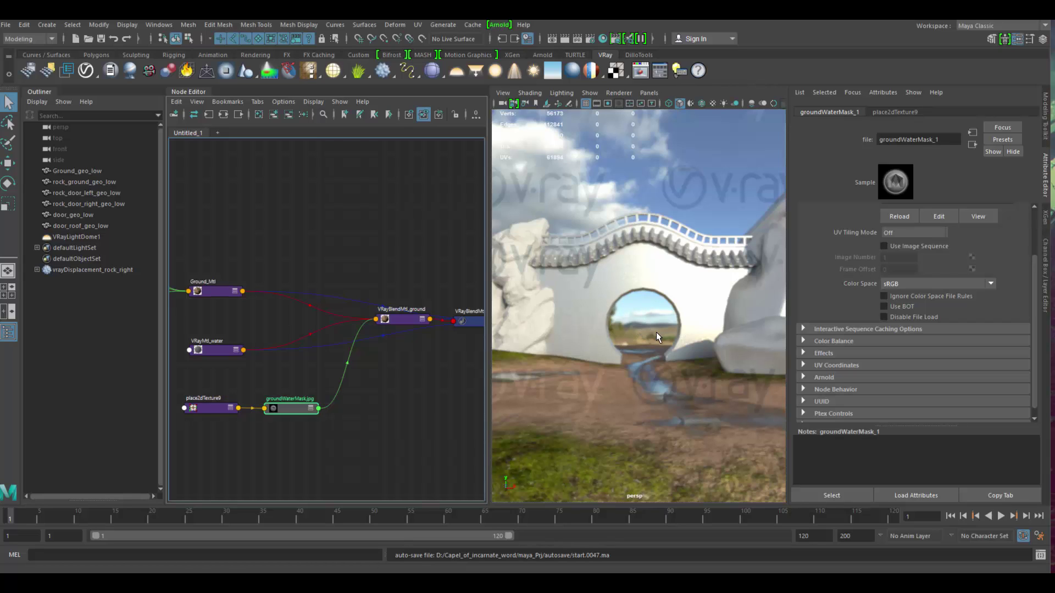
Examine how Ground_Mtl, VRayMtl_water and groundWaterMask.jpg feed into VRayBlendMtl_ground in the node network.
scroll(407, 384, "up", 2)
middle_click_drag(263, 391, 354, 367, "alt")
mouse_move(346, 399)
left_mouse_down()
mouse_move(355, 347)
mouse_move(356, 393)
left_mouse_up()
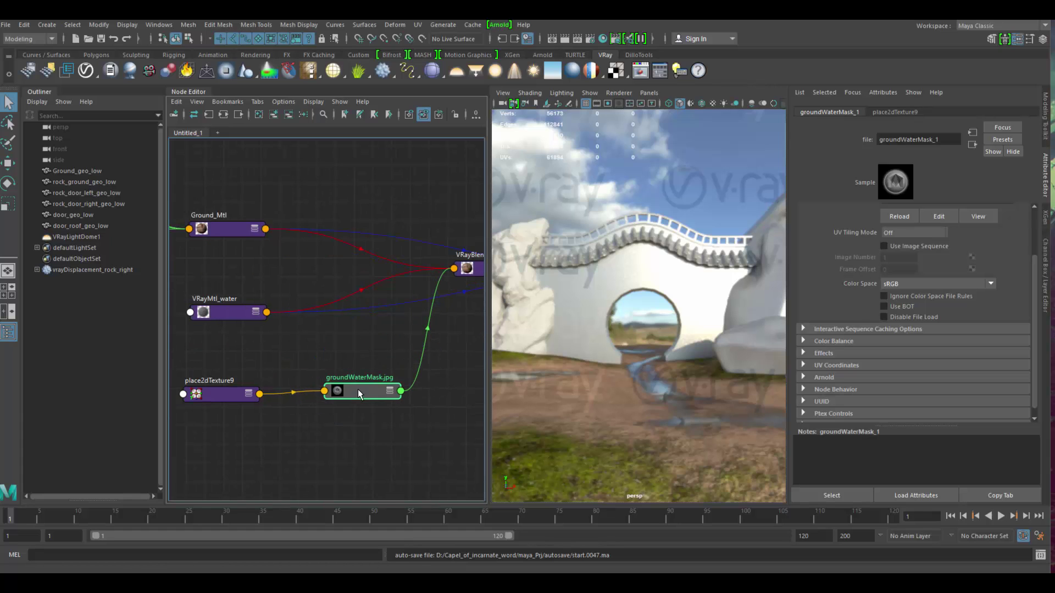
middle_click_drag(358, 389, 315, 408, "alt")
left_click_drag(328, 410, 327, 413)
middle_click_drag(445, 299, 384, 328, "alt")
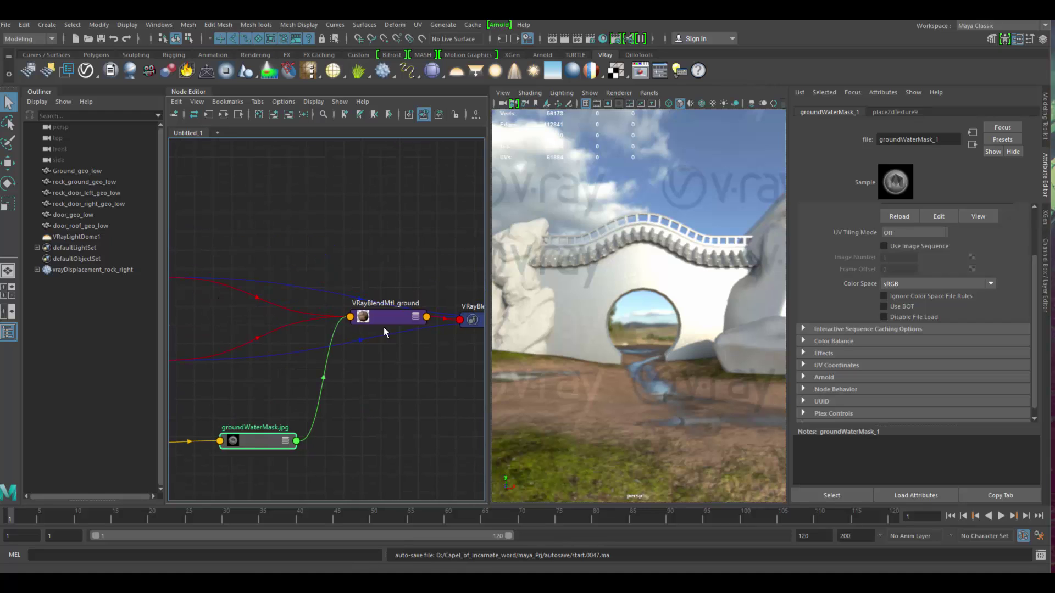
mouse_move(389, 313)
left_mouse_down()
mouse_move(394, 329)
mouse_move(408, 329)
mouse_move(405, 319)
mouse_move(392, 334)
mouse_move(378, 299)
mouse_move(397, 349)
mouse_move(392, 317)
mouse_move(384, 329)
left_mouse_up()
middle_click_drag(385, 346, 243, 325, "alt")
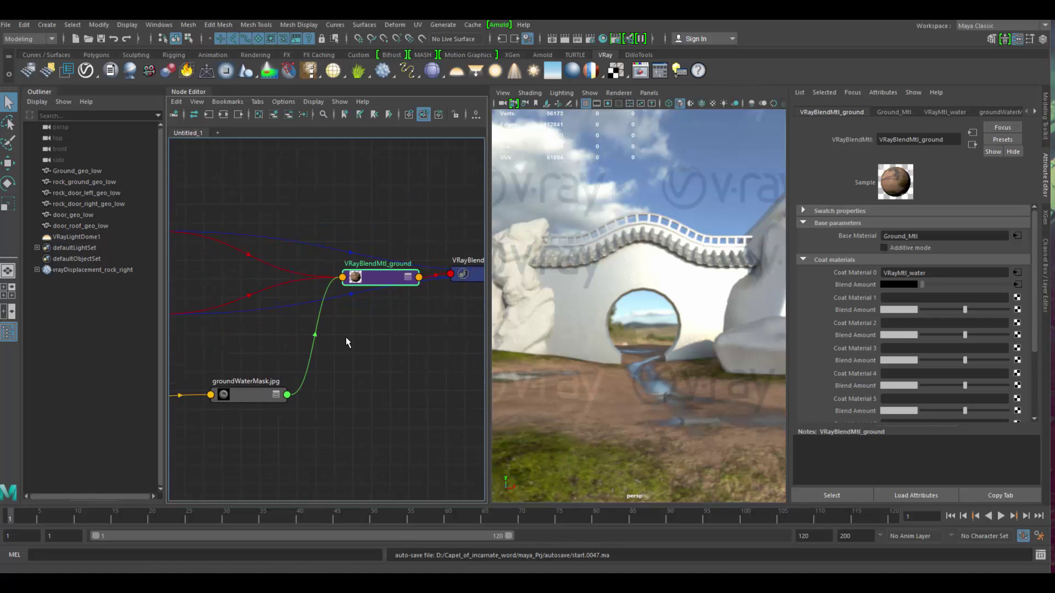
Raise Ground_Mtl's reflection Amount to 1.000 and set its Reflection Glossiness to 0.890.
middle_click_drag(347, 360, 426, 379, "alt")
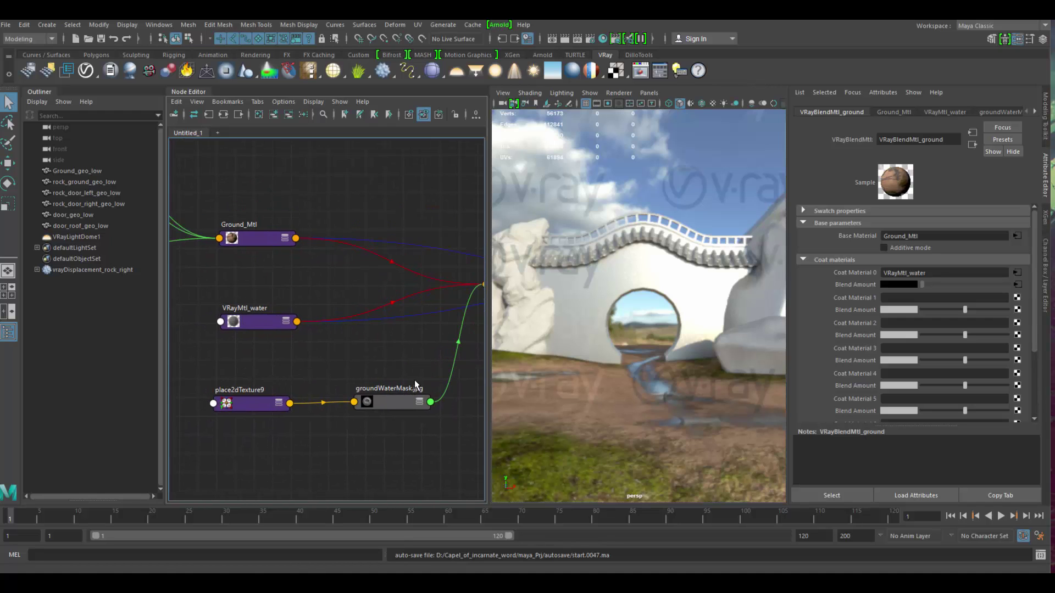
middle_click_drag(264, 276, 372, 314, "alt")
left_click(360, 307)
left_click(356, 284)
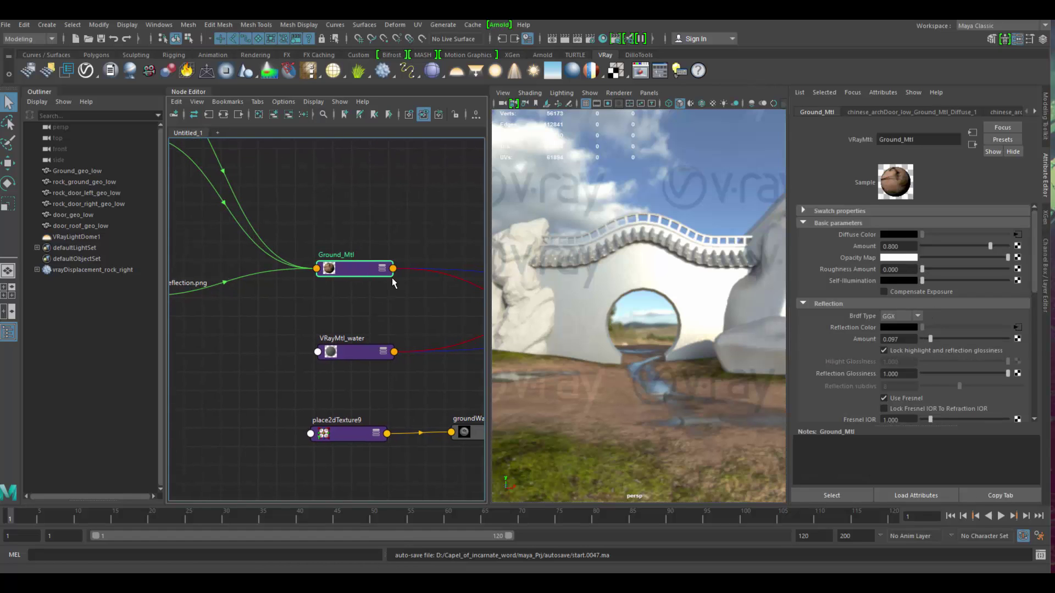
scroll(934, 361, "down", 2)
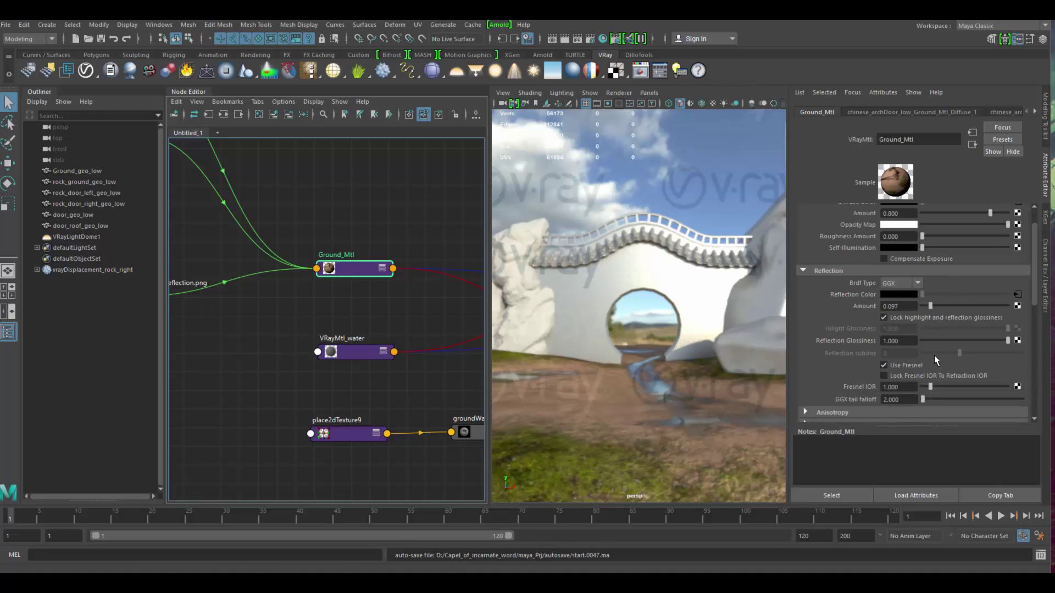
scroll(935, 321, "up", 2)
left_click_drag(932, 339, 1015, 349)
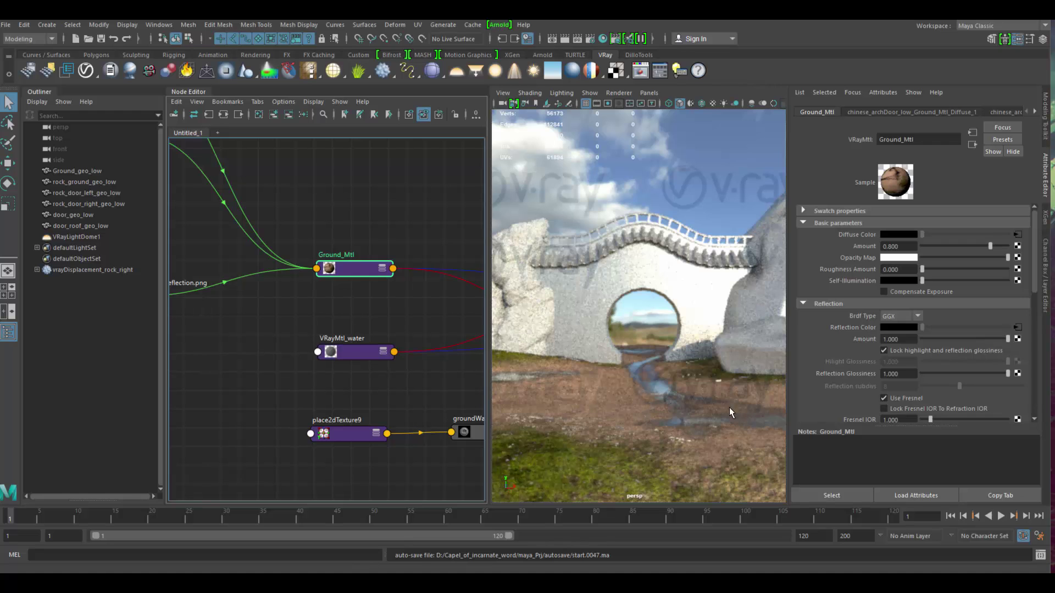
left_click_drag(1004, 374, 996, 374)
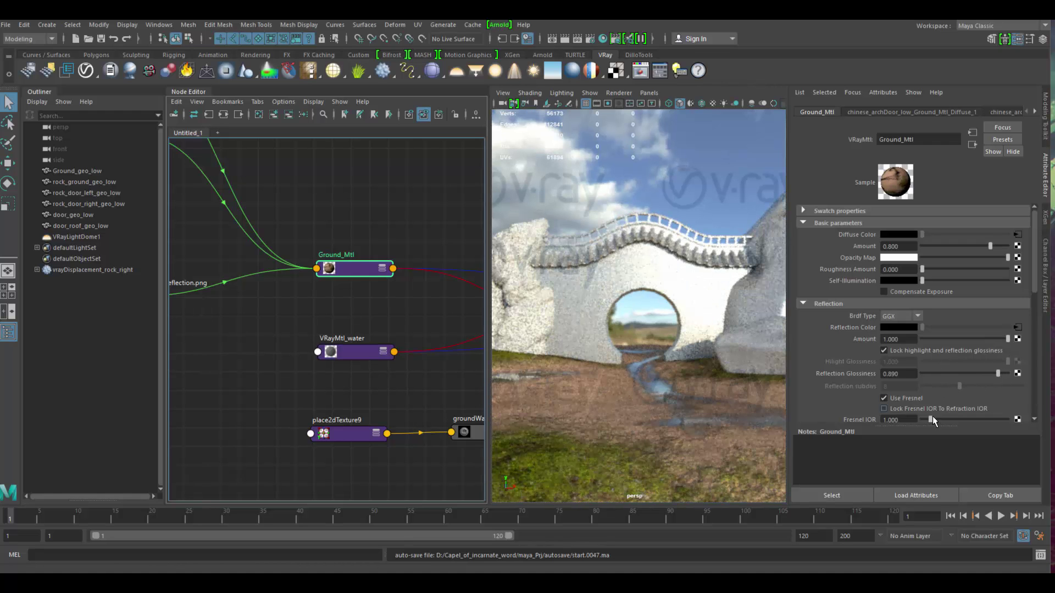
Try a Fresnel IOR of 2.922 on Ground_Mtl, return it to 1, and lower the reflection Amount to 0.188.
scroll(919, 411, "down", 2)
left_click_drag(930, 387, 947, 387)
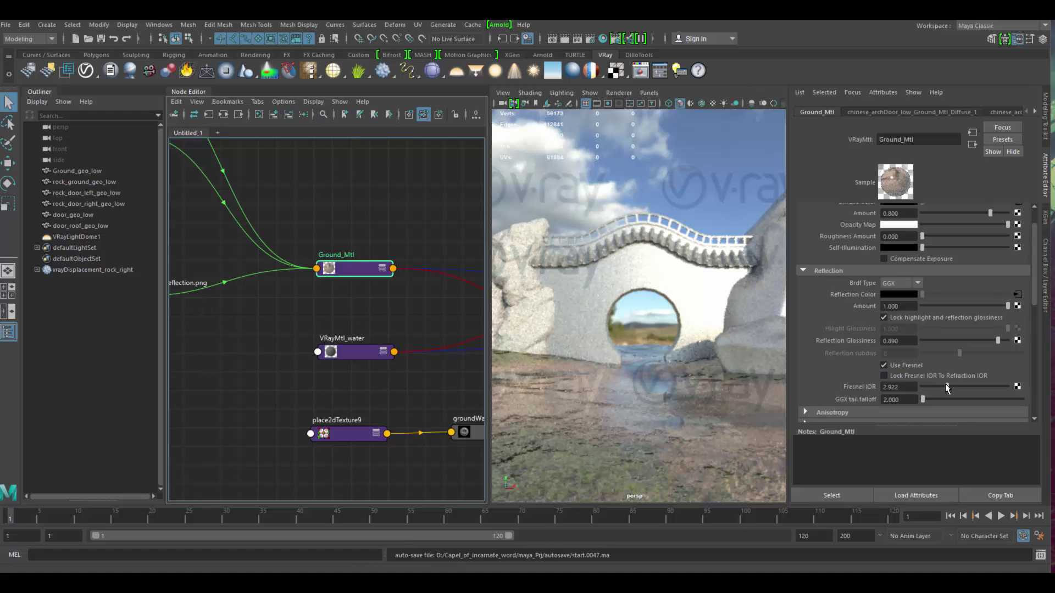
left_click_drag(945, 385, 839, 400)
type("1")
key("Return")
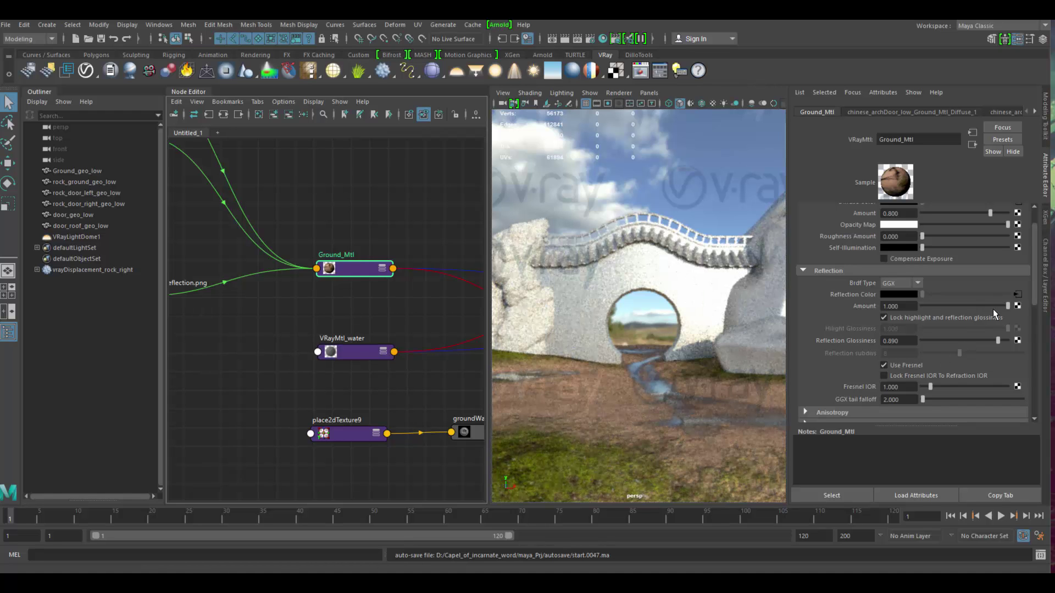
left_click_drag(997, 305, 939, 308)
Move the VRayBlendMtl_ground node higher in the network and nudge the groundWaterMask.jpg node.
middle_click_drag(438, 313, 214, 319, "alt")
scroll(365, 338, "up", 3)
middle_click_drag(434, 318, 378, 337, "alt")
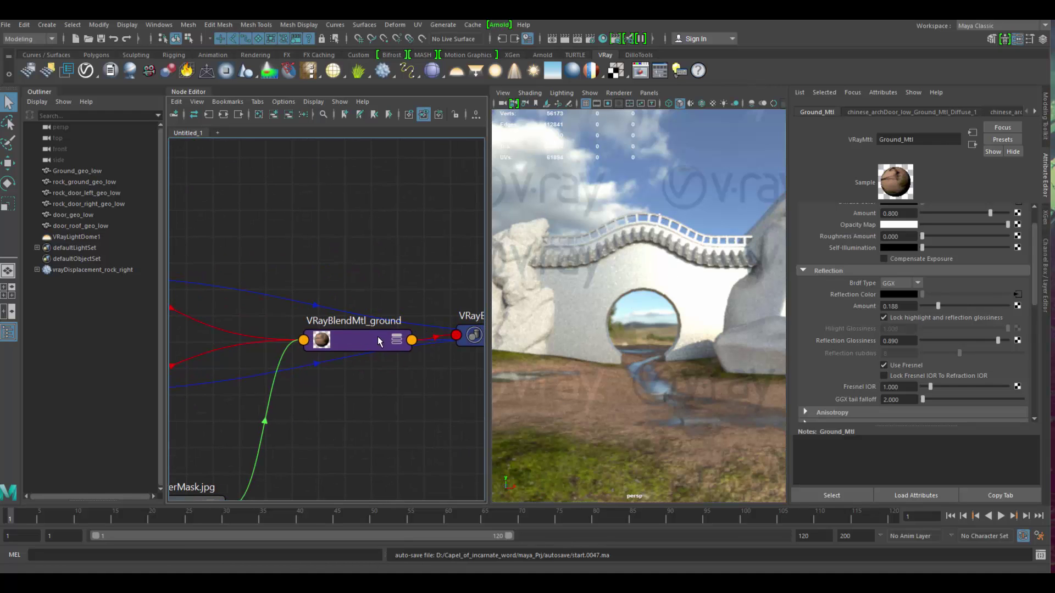
left_click_drag(336, 340, 340, 287)
middle_click_drag(352, 308, 483, 200, "alt")
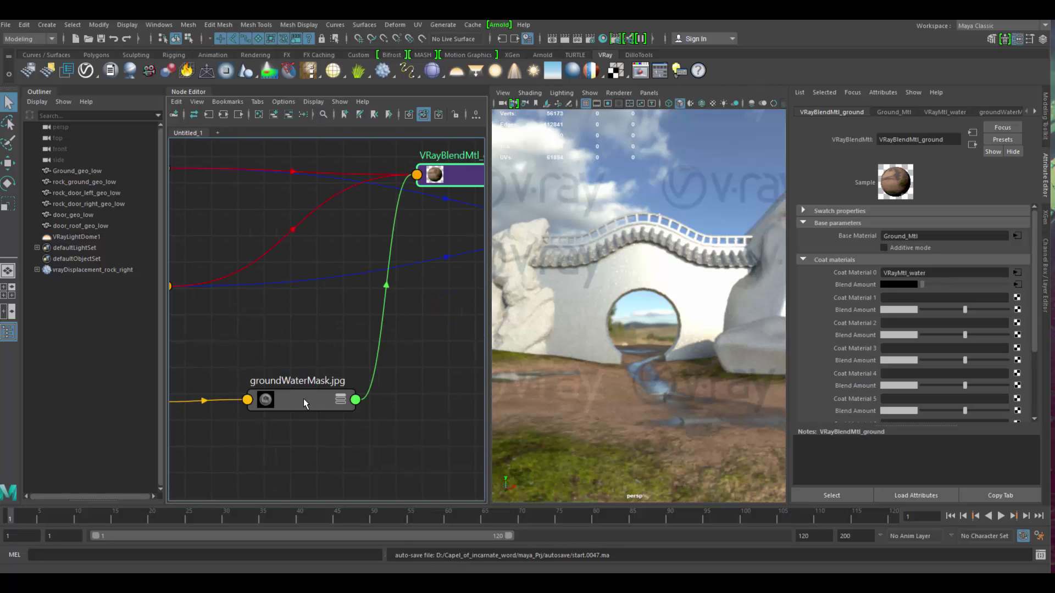
left_click_drag(302, 399, 287, 391)
scroll(287, 391, "down", 4)
middle_click_drag(407, 324, 360, 395, "alt")
left_click(341, 347)
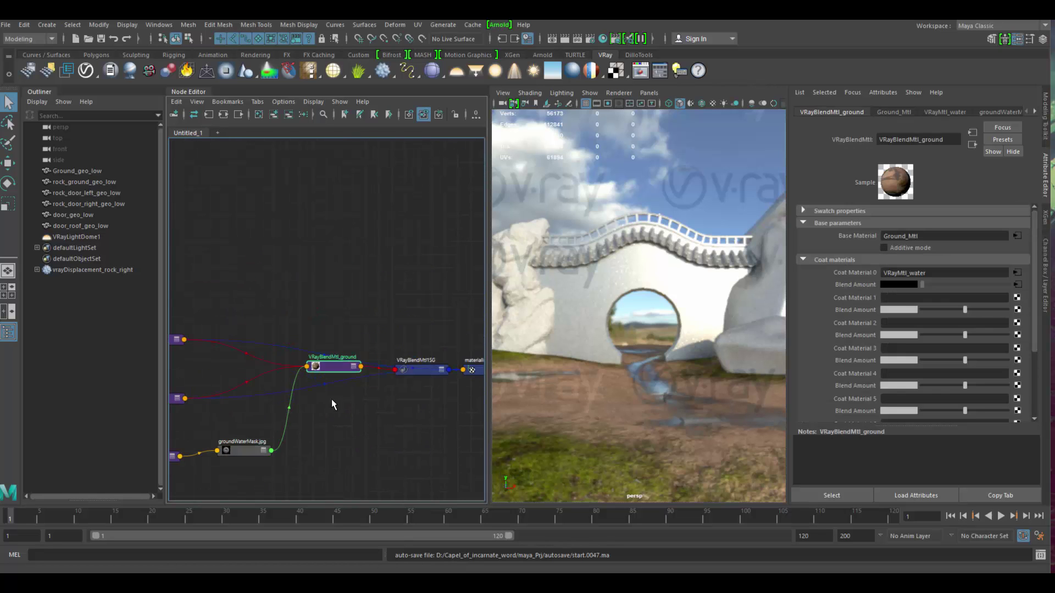
left_click_drag(341, 347, 341, 338)
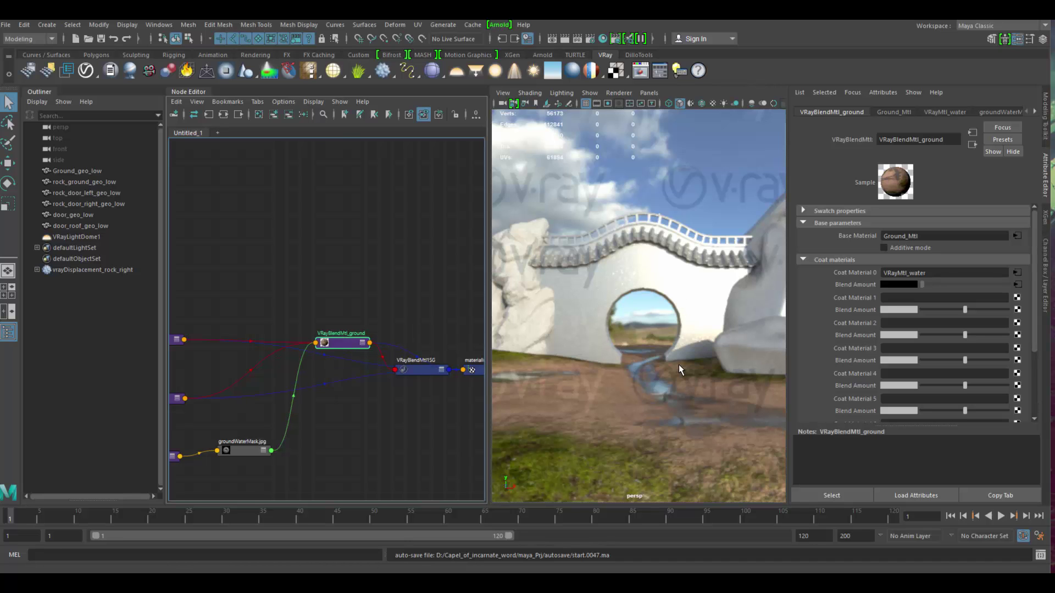
Examine the wet path near the round archway up close and review the nodes feeding VRayBlendMtl_ground.
right_click_drag(686, 382, 720, 396, "alt")
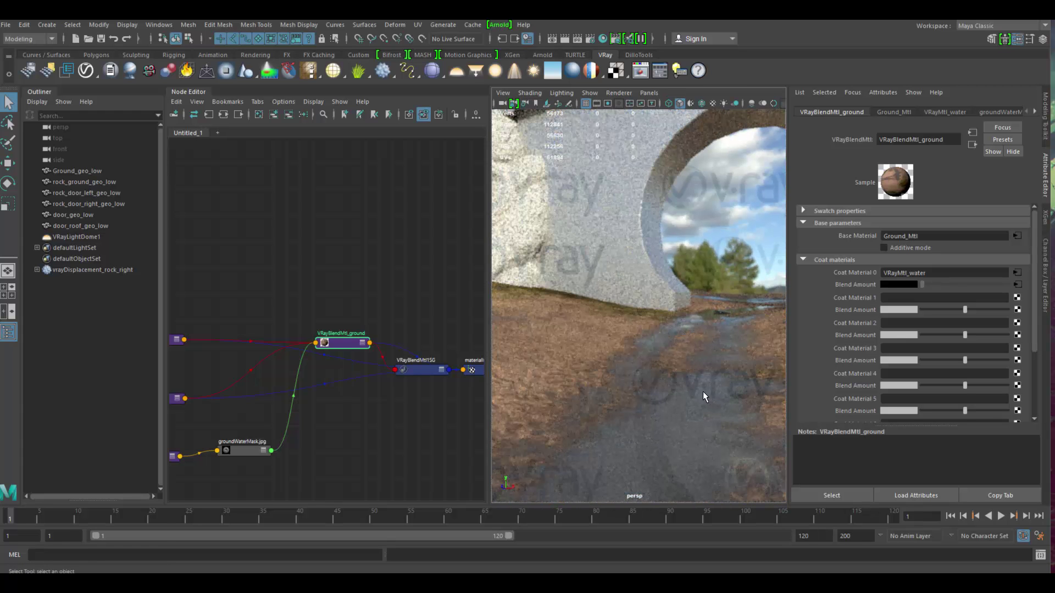
middle_click_drag(704, 391, 688, 378, "alt")
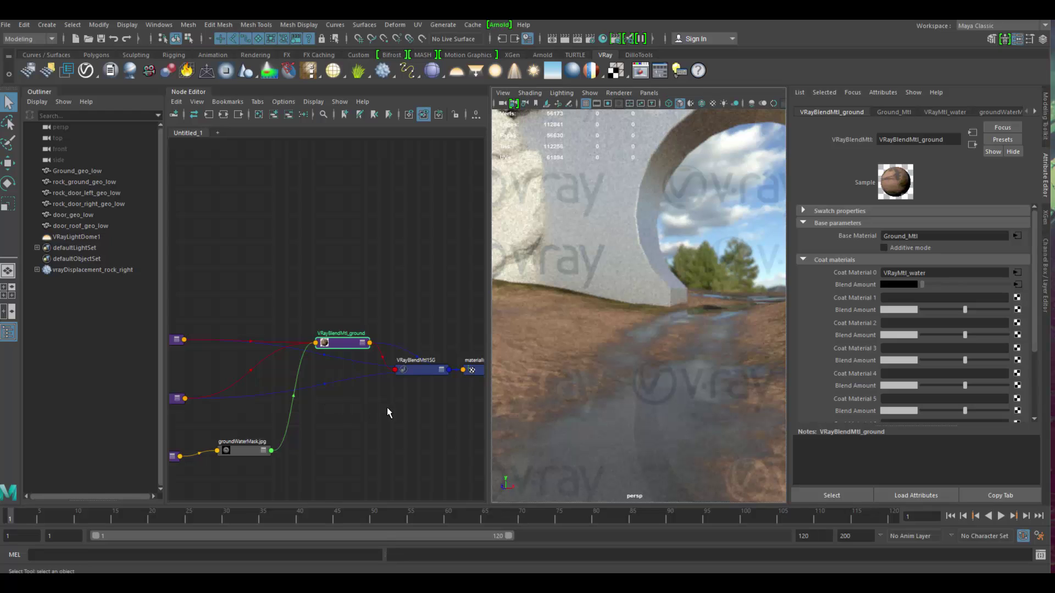
middle_click_drag(372, 397, 332, 388, "alt")
scroll(400, 367, "up", 2)
scroll(357, 364, "down", 2)
left_click_drag(356, 365, 423, 315)
left_click_drag(354, 347, 444, 352)
middle_click_drag(362, 399, 465, 401, "alt")
left_click(369, 326)
middle_click_drag(298, 379, 475, 348, "alt")
middle_click_drag(388, 346, 376, 374, "alt")
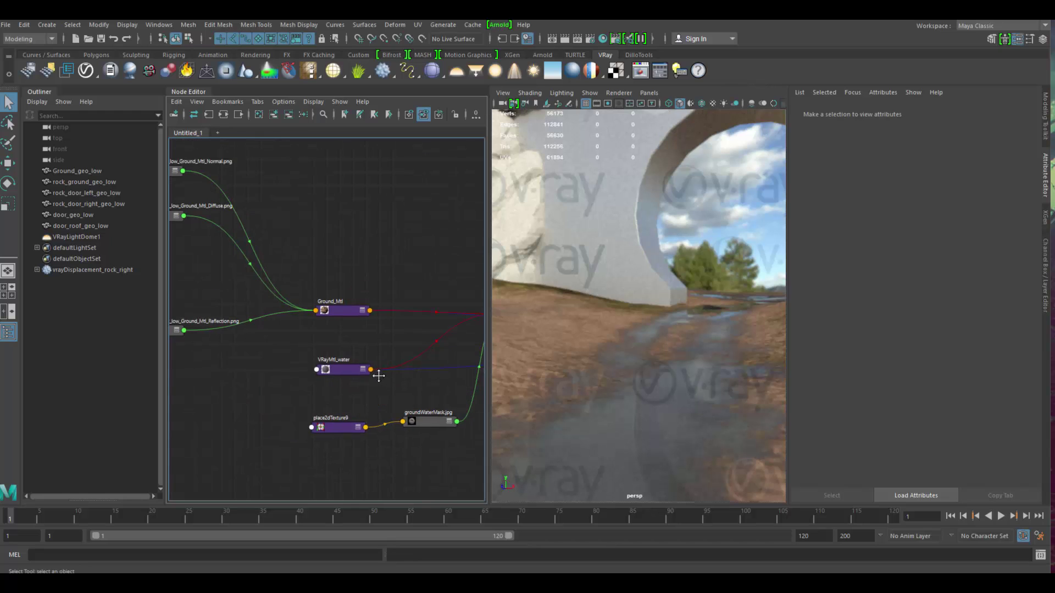
Check the Bump and Normal mapping settings of Ground_Mtl and its place in the blend network.
left_click(345, 312)
scroll(930, 357, "down", 5)
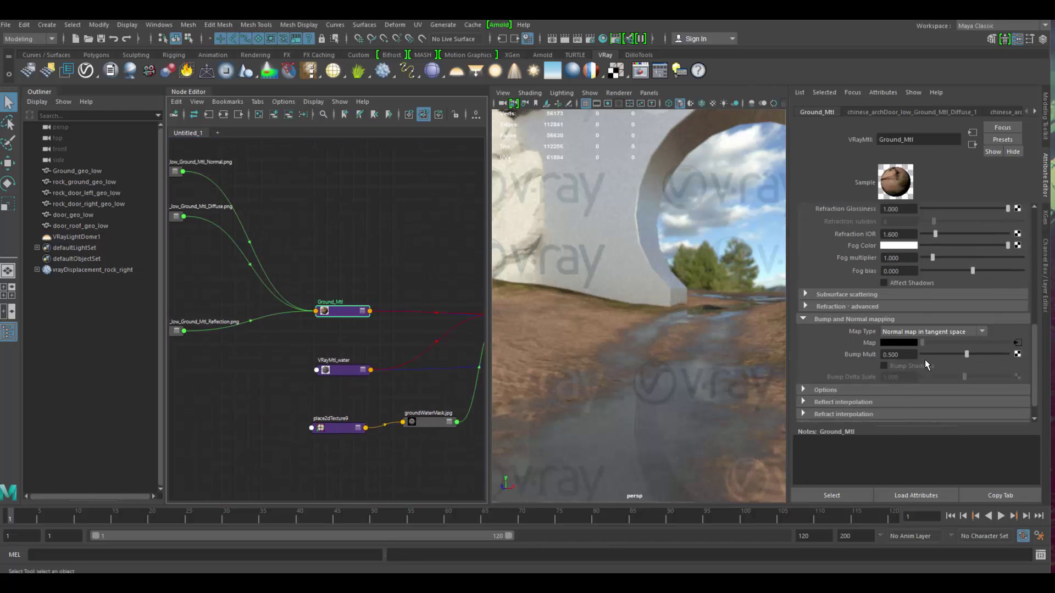
mouse_move(370, 375)
middle_mouse_down("alt")
mouse_move(338, 377)
mouse_move(349, 396)
mouse_move(327, 395)
mouse_move(337, 374)
mouse_move(362, 383)
middle_mouse_up("alt")
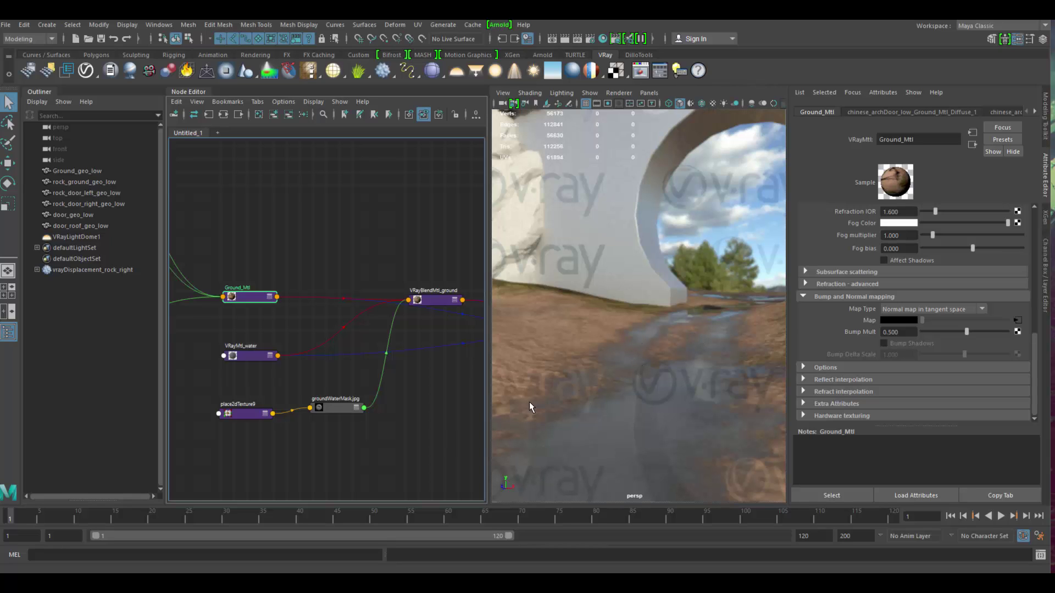
middle_click_drag(403, 399, 390, 410, "alt")
left_click(415, 385)
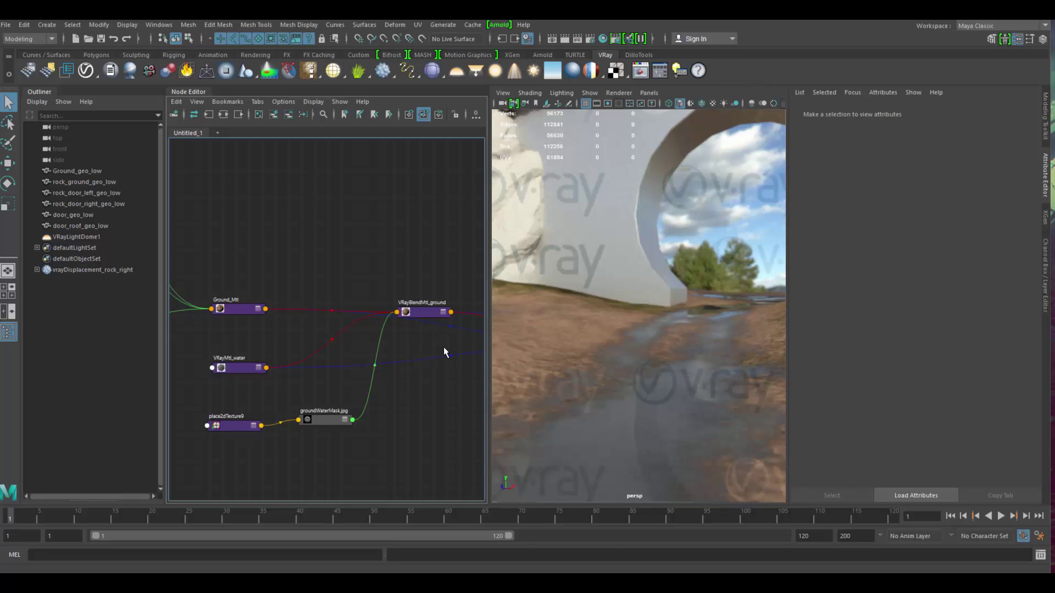
Create a VRayBumpMtl node near VRayBlendMtl_ground and rename it VRayBumpMtl_groud.
middle_click_drag(443, 350, 370, 359, "alt")
middle_click_drag(434, 393, 403, 392, "alt")
scroll(383, 397, "up", 3)
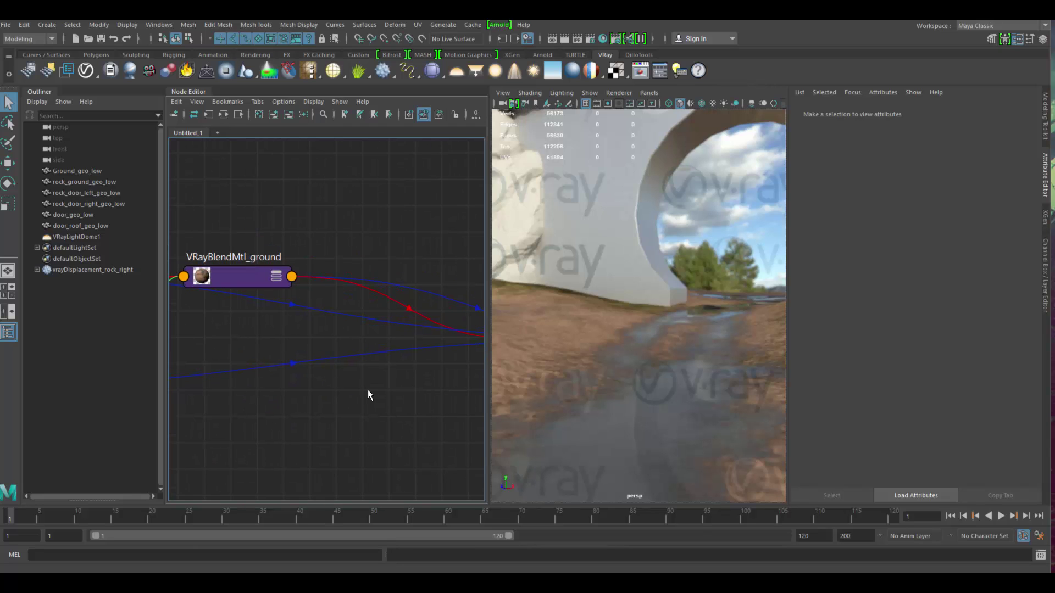
key("Tab")
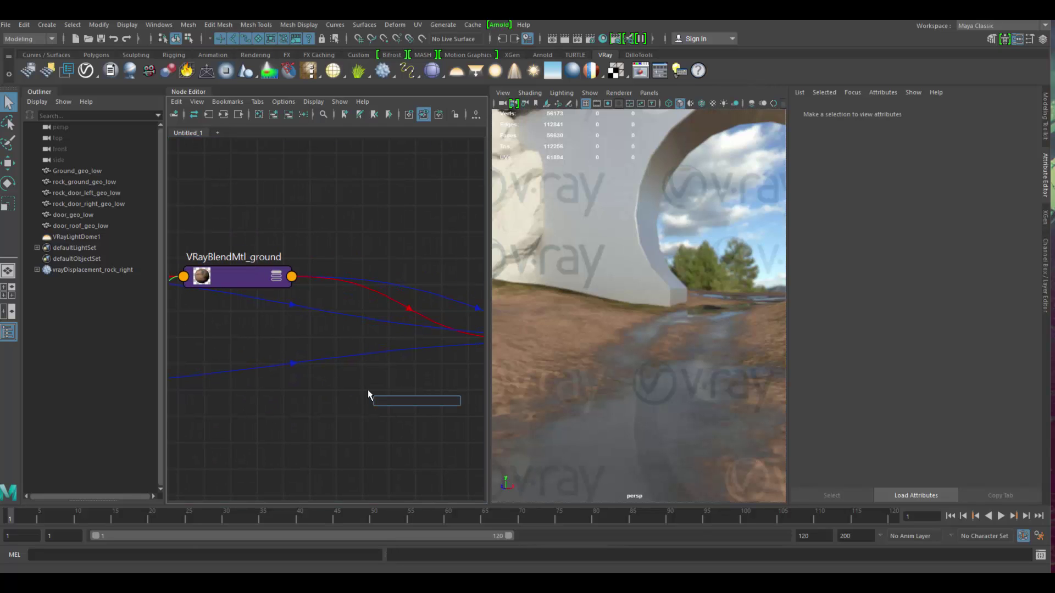
type("vra")
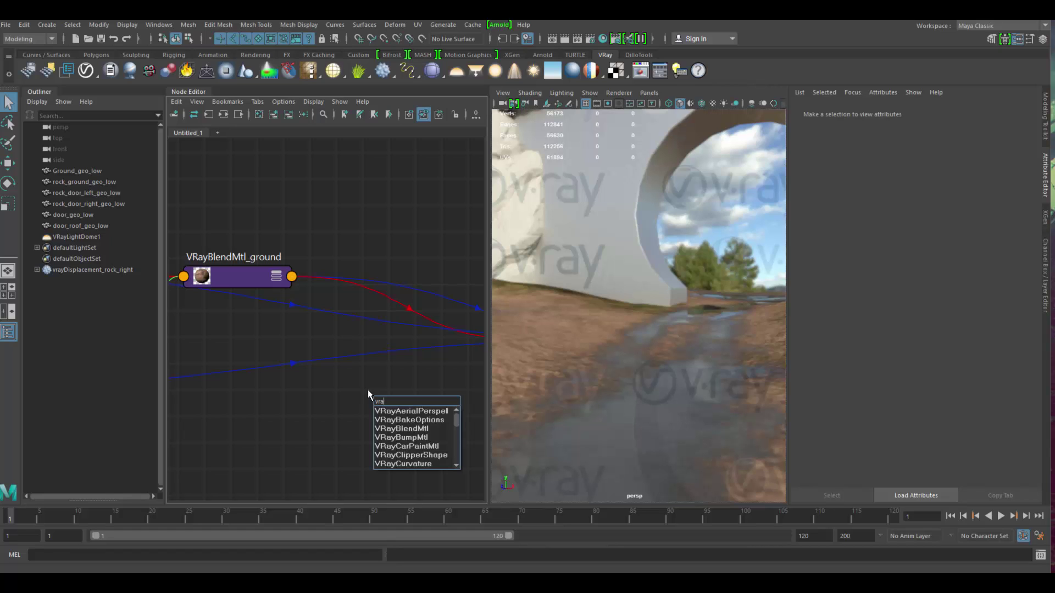
type("ybump")
key("Down")
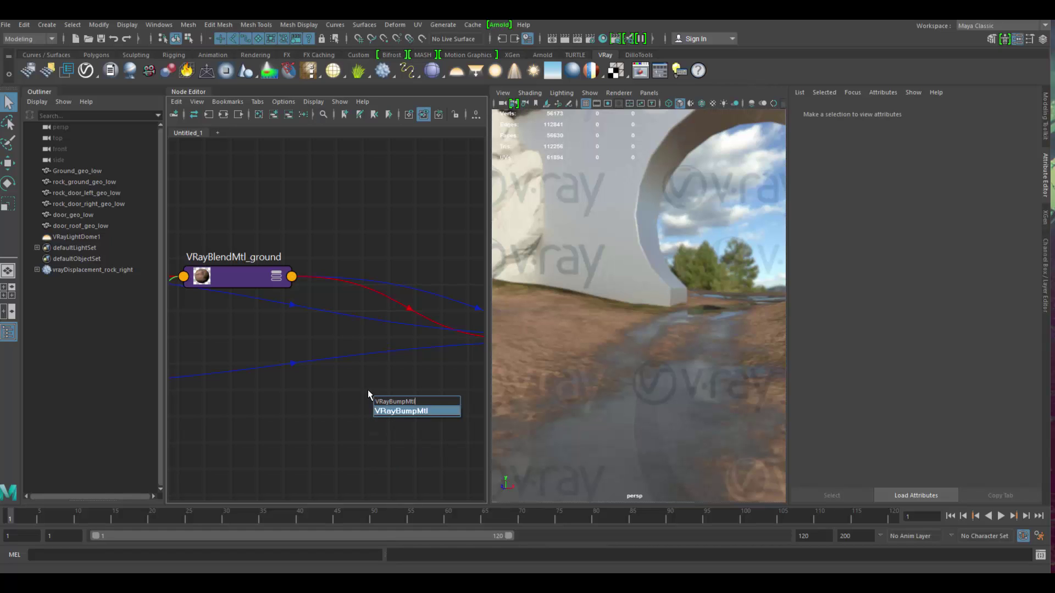
key("Return")
double_click(426, 392)
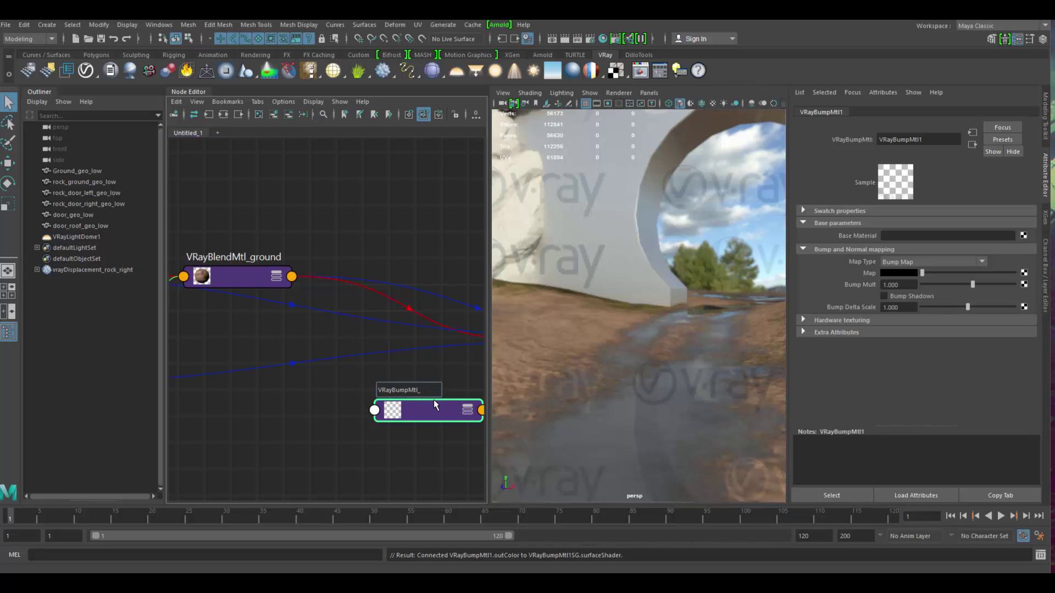
type("_groud")
key("Return")
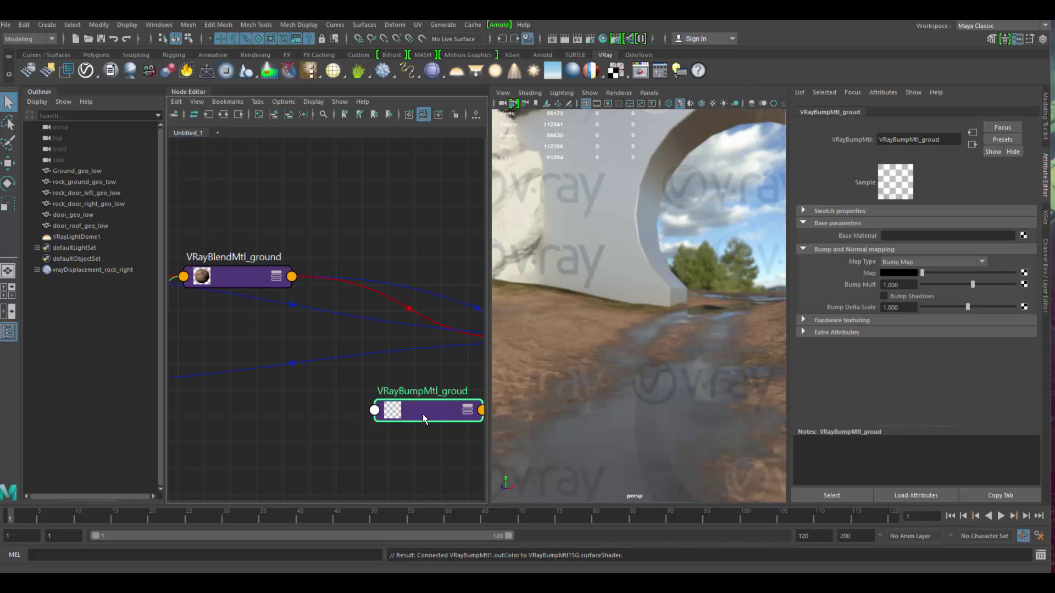
Assign VRayBumpMtl_groud to Ground_geo_low and shift its node slightly away from its shading group.
middle_click_drag(424, 413, 597, 358)
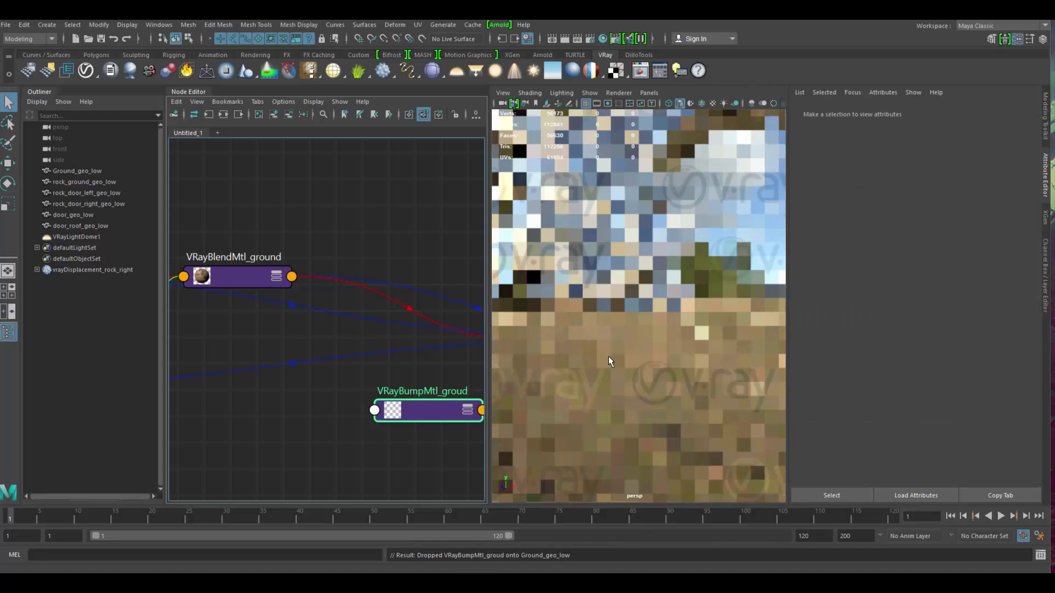
scroll(364, 356, "down", 2)
middle_click_drag(387, 338, 387, 312, "alt")
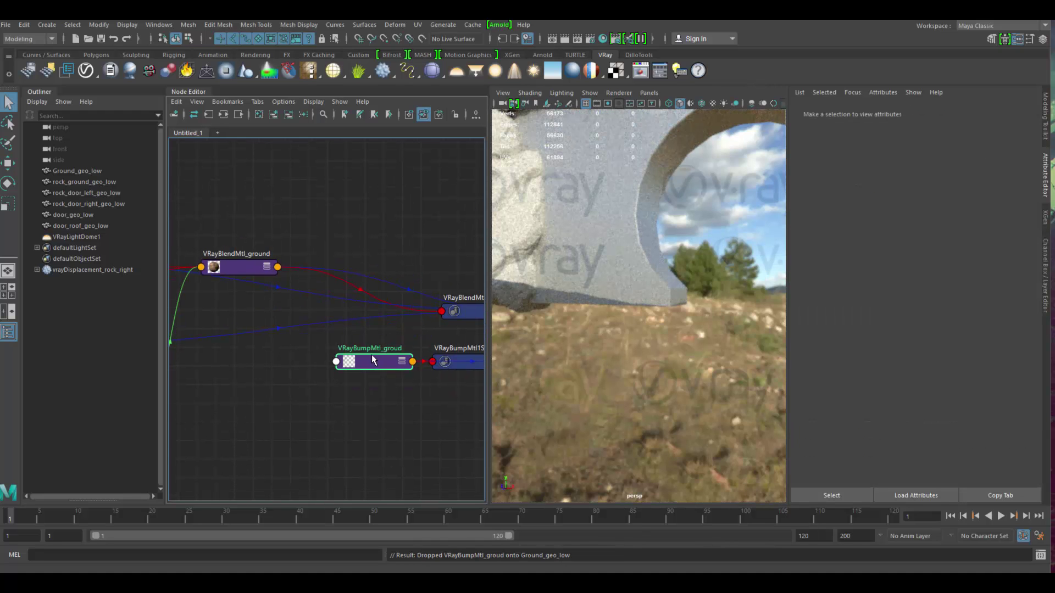
left_click_drag(372, 357, 356, 363)
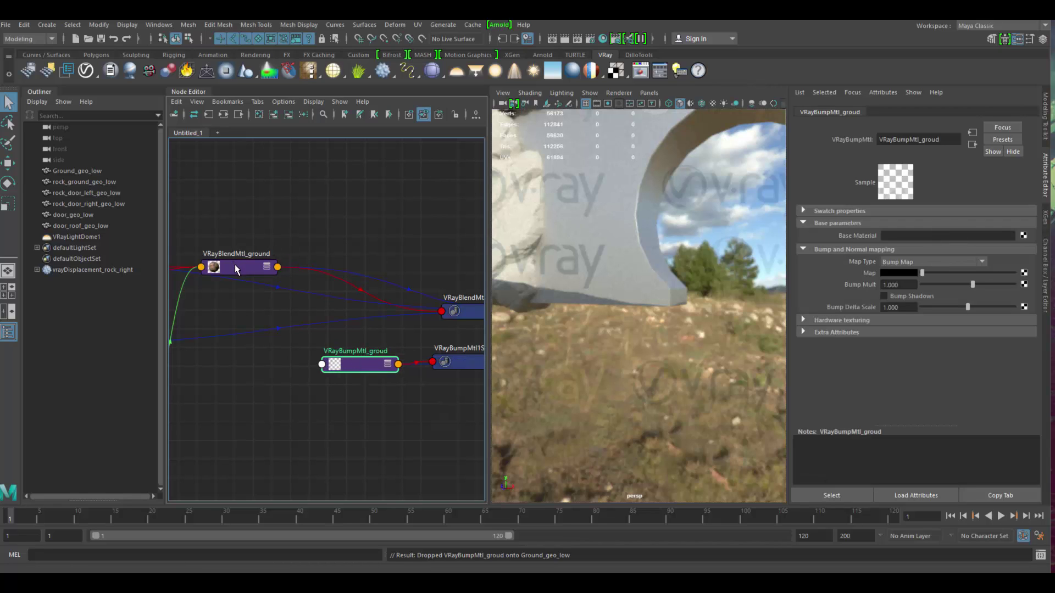
Connect VRayBlendMtl_ground as the Base Material of VRayBumpMtl_groud.
middle_click_drag(311, 308, 858, 239)
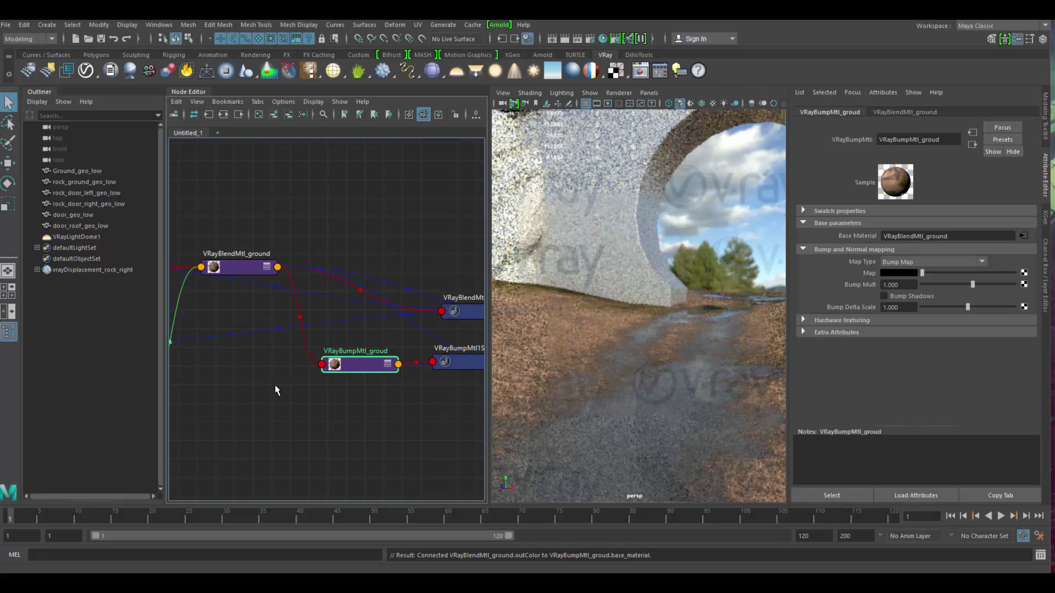
middle_click_drag(278, 384, 302, 310)
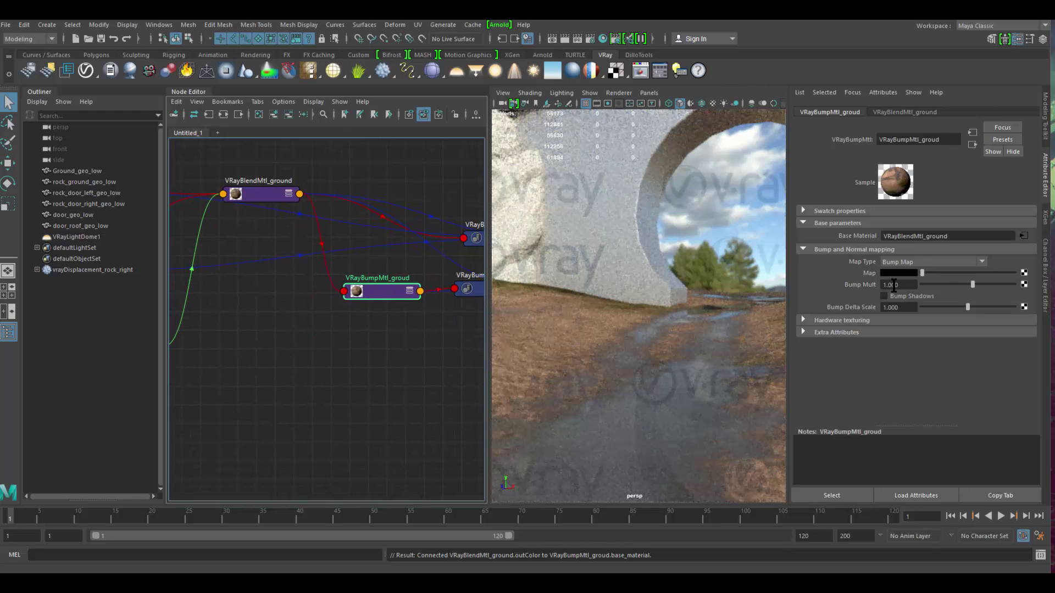
middle_click_drag(348, 367, 412, 374, "alt")
scroll(409, 373, "down", 3)
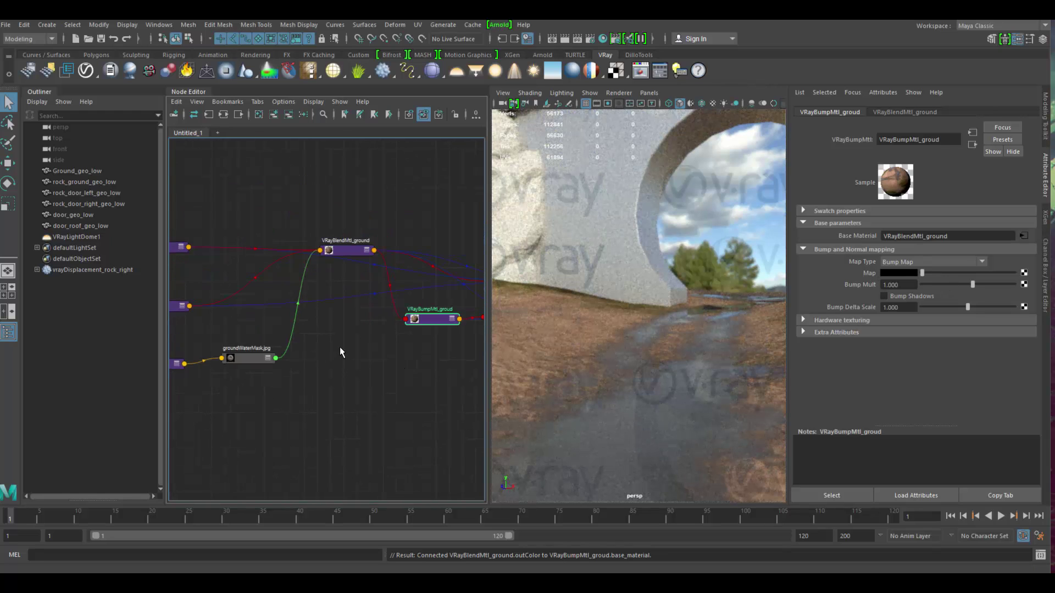
middle_click_drag(368, 332, 357, 299, "alt")
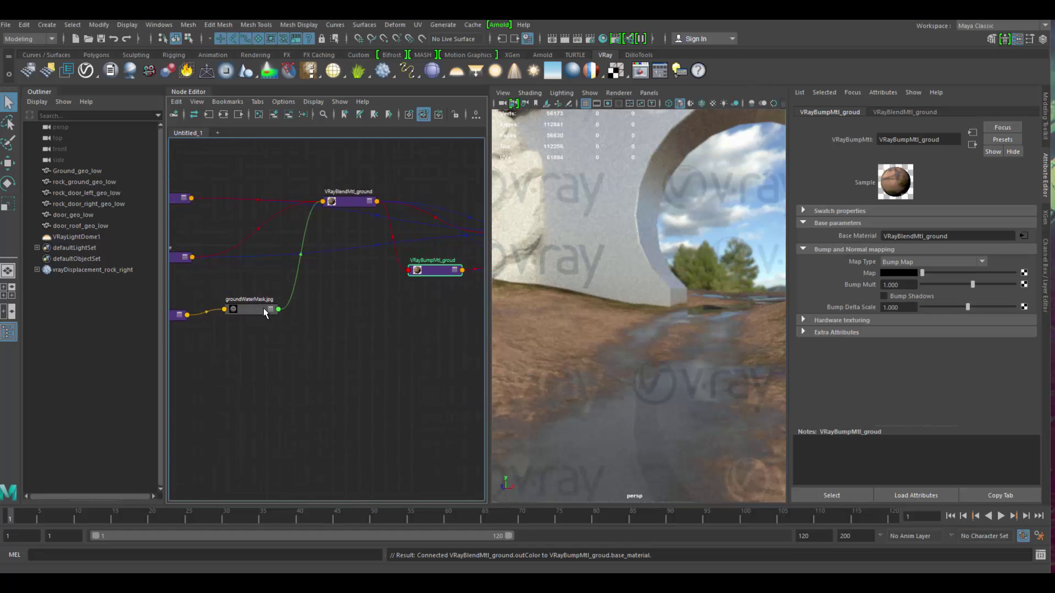
Switch to File Explorer, look through the sourceImages textures for groundWaterMask.jpg, and return to the Maya node network.
left_click(463, 581)
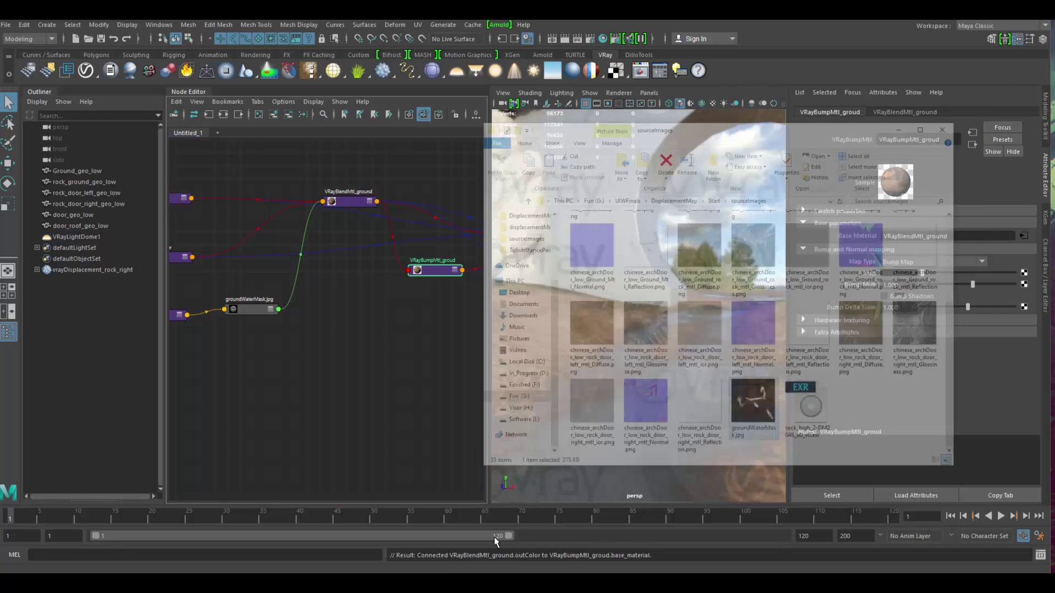
scroll(804, 372, "up", 3)
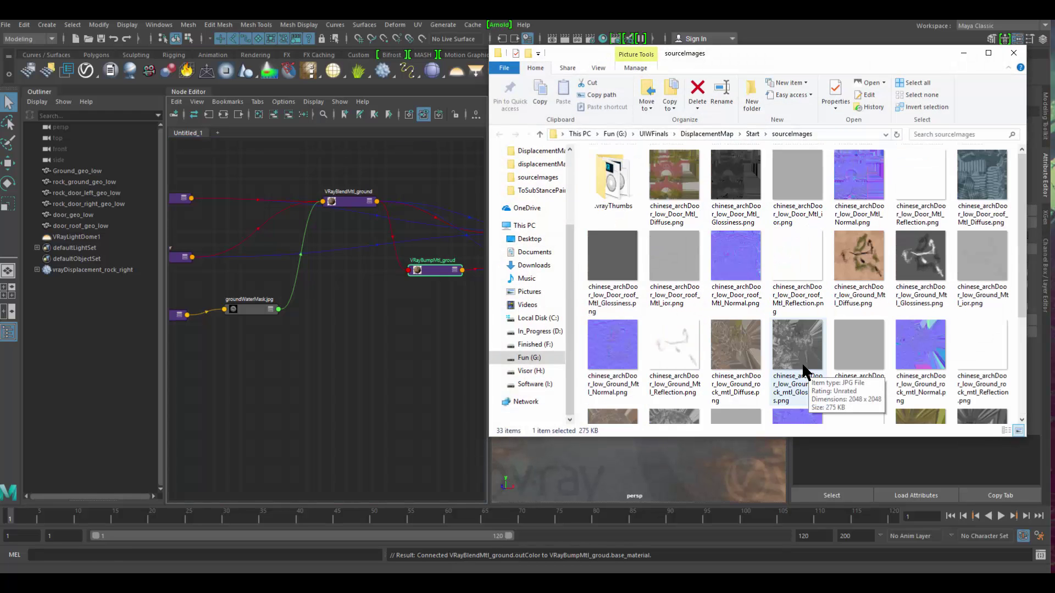
scroll(839, 351, "down", 3)
scroll(837, 373, "up", 3, "ctrl")
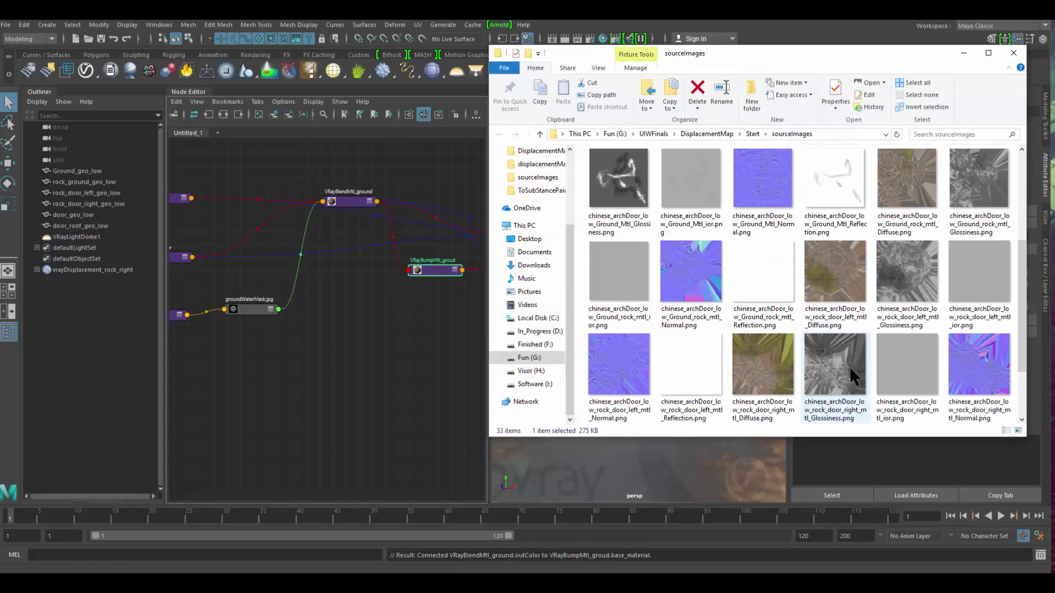
scroll(804, 372, "down", 3)
scroll(769, 377, "up", 2, "ctrl")
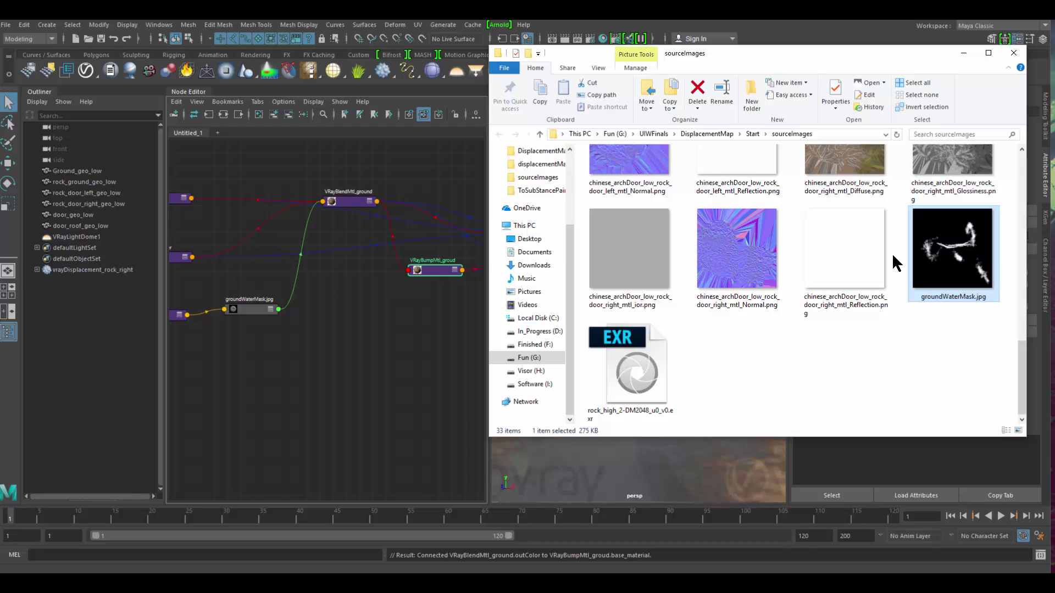
left_click(386, 352)
middle_click_drag(399, 304, 366, 313, "alt")
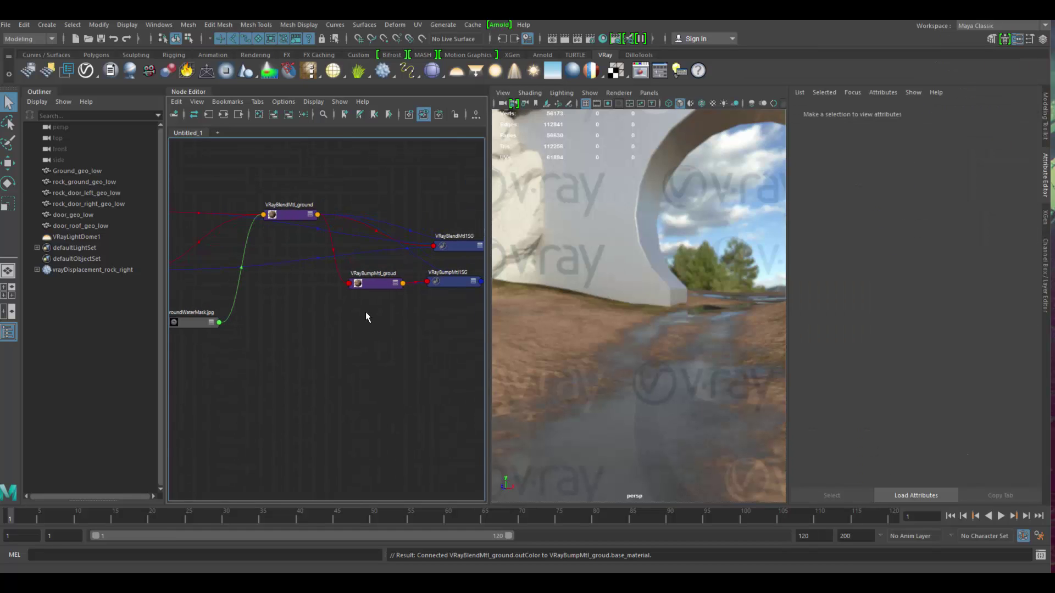
Connect groundWaterMask.jpg as the bump Map of VRayBumpMtl_groud and set its Bump Mult to -0.723.
left_click(376, 283)
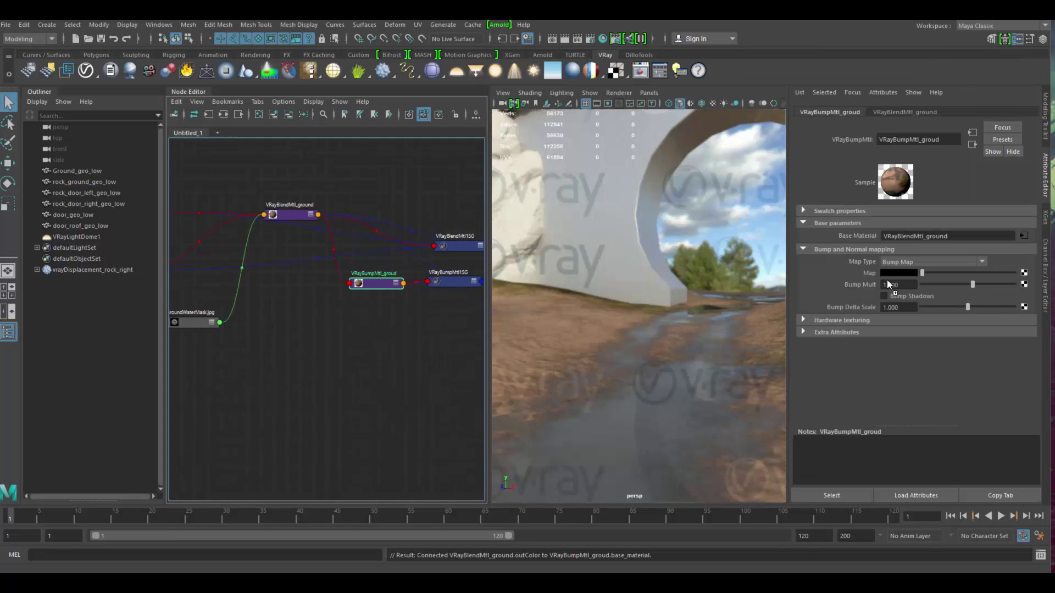
mouse_move(887, 279)
middle_mouse_down()
mouse_move(866, 281)
mouse_move(872, 272)
middle_mouse_up()
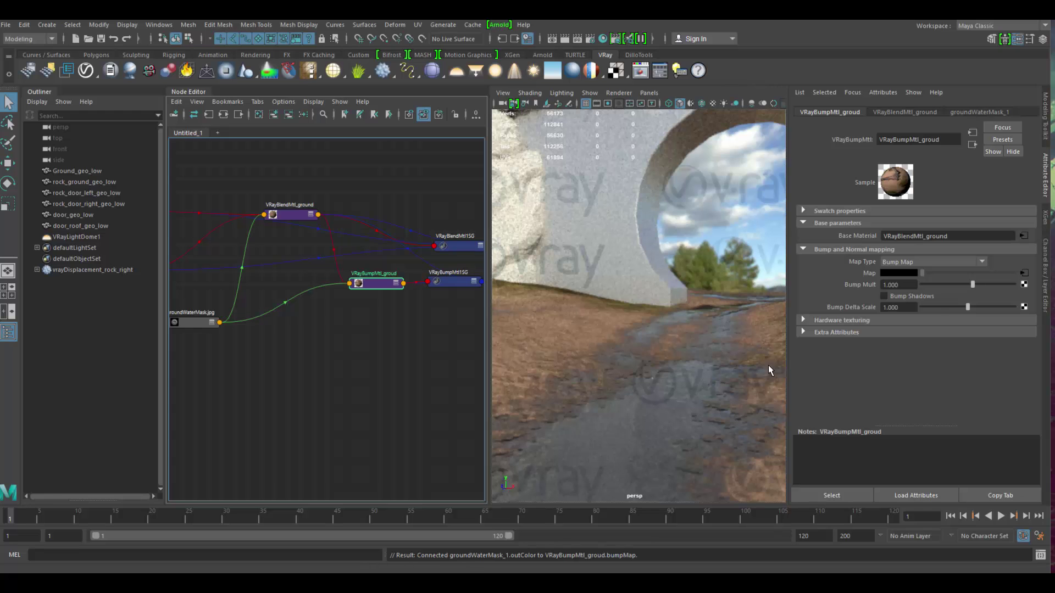
left_click_drag(973, 283, 956, 285)
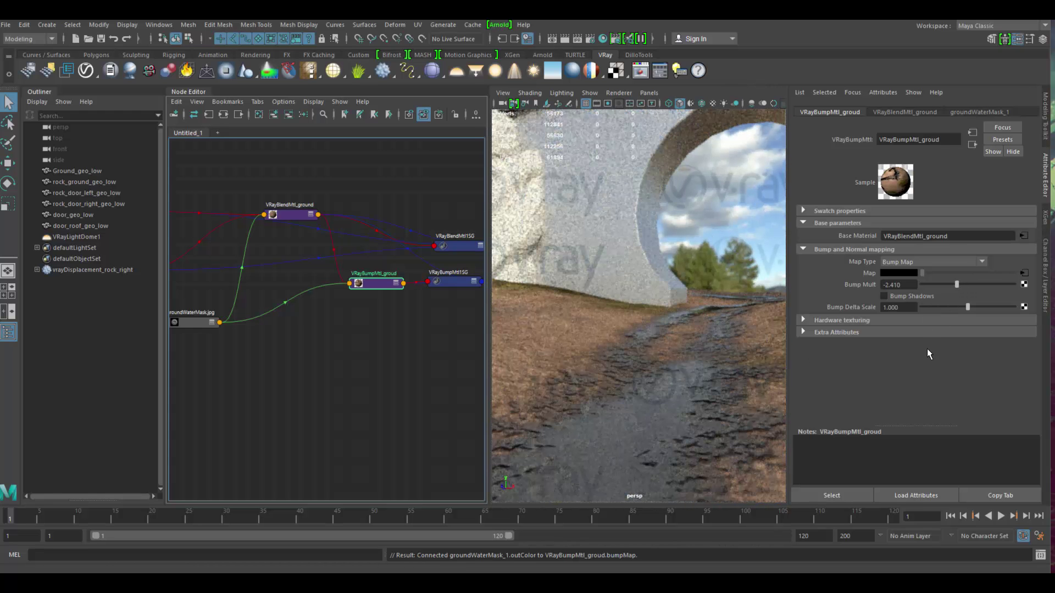
left_click_drag(961, 285, 984, 284)
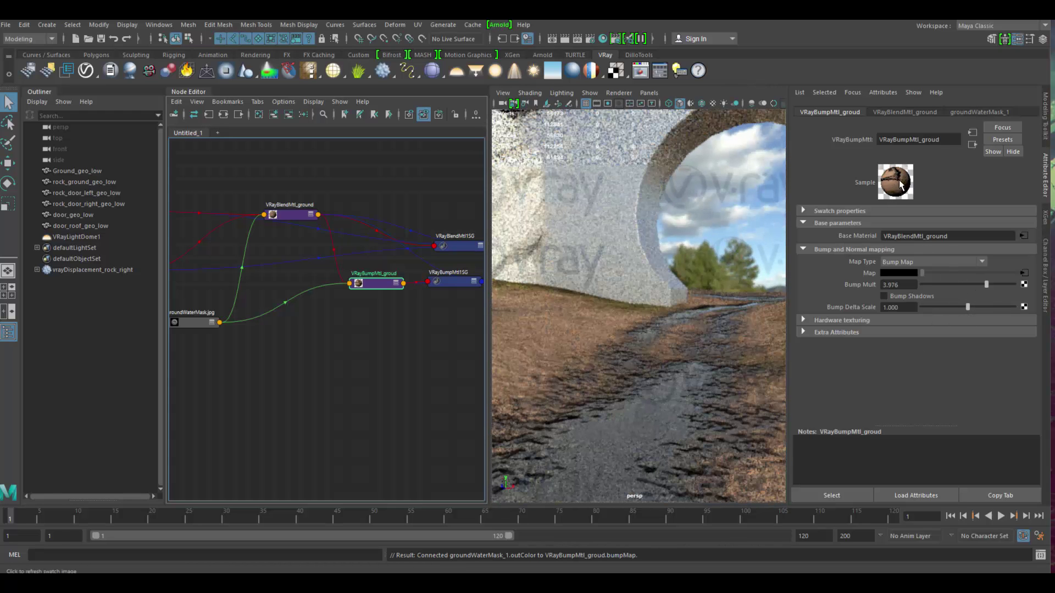
left_click_drag(987, 284, 988, 284)
left_click_drag(956, 284, 964, 284)
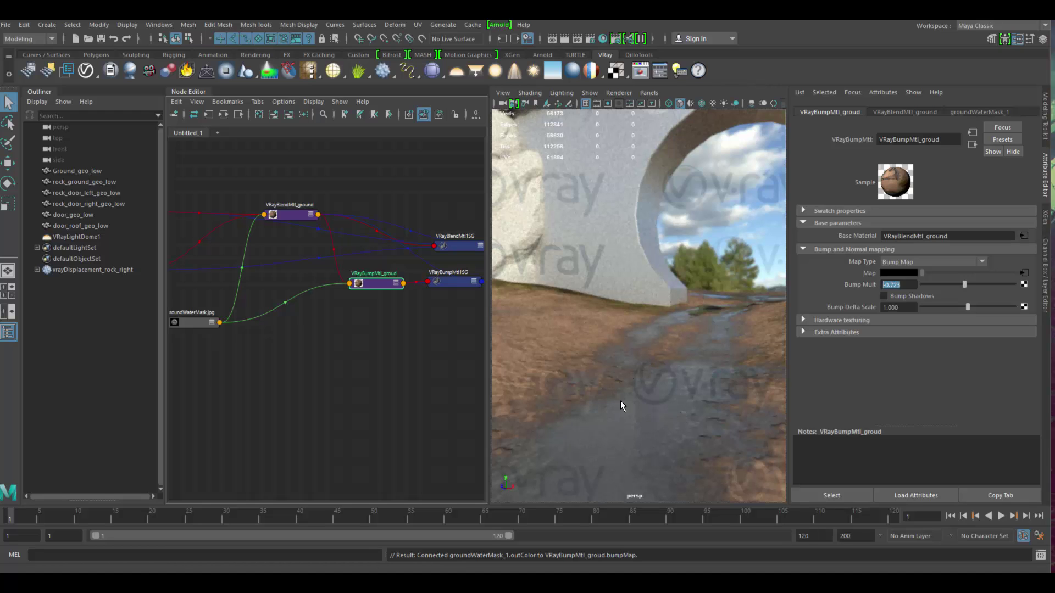
Examine the bumped ground and water in the rendered viewport from farther back and up close.
right_click_drag(695, 414, 536, 390, "alt")
left_click_drag(536, 391, 553, 390, "alt")
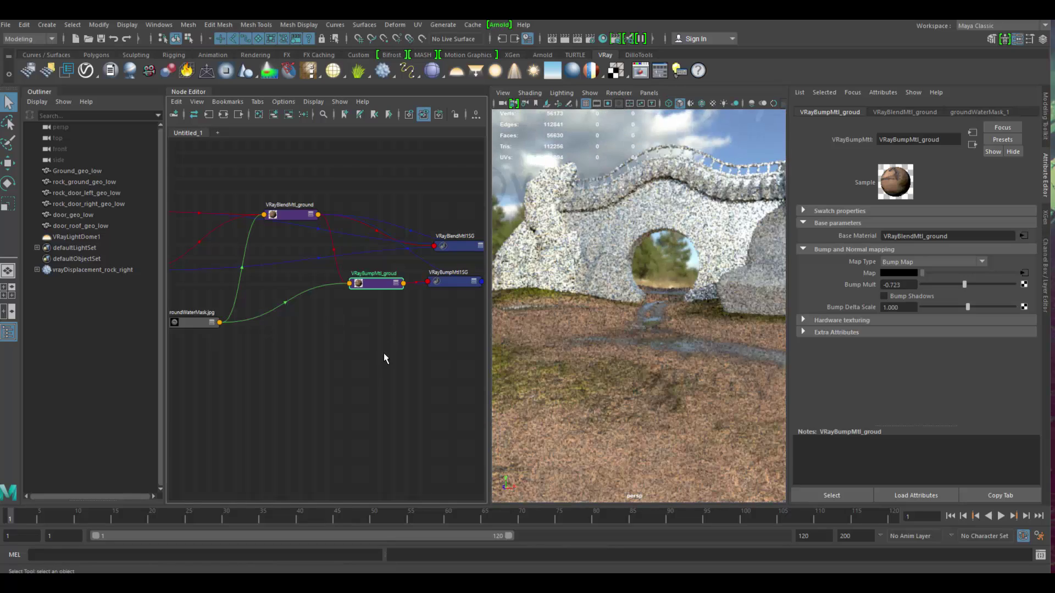
scroll(632, 379, "up", 3)
scroll(661, 393, "up", 5)
scroll(661, 393, "up", 6)
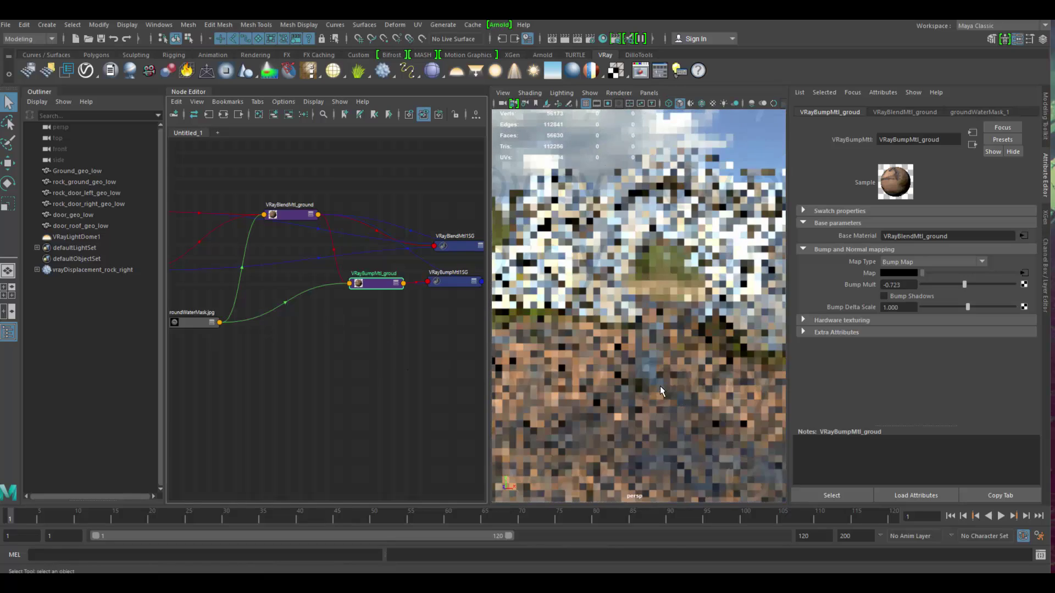
scroll(663, 347, "down", 6)
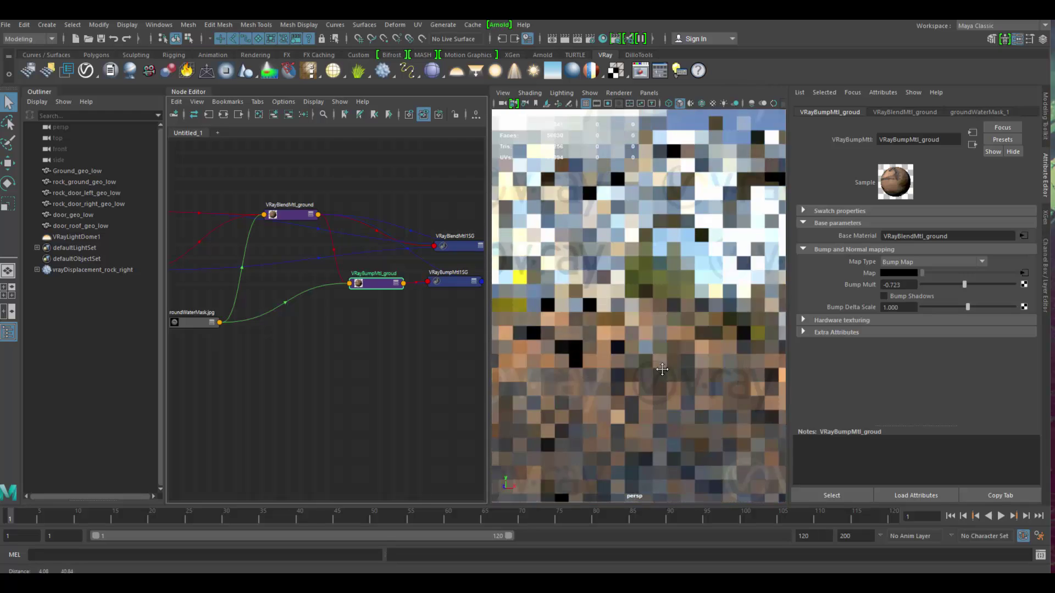
scroll(662, 357, "up", 3)
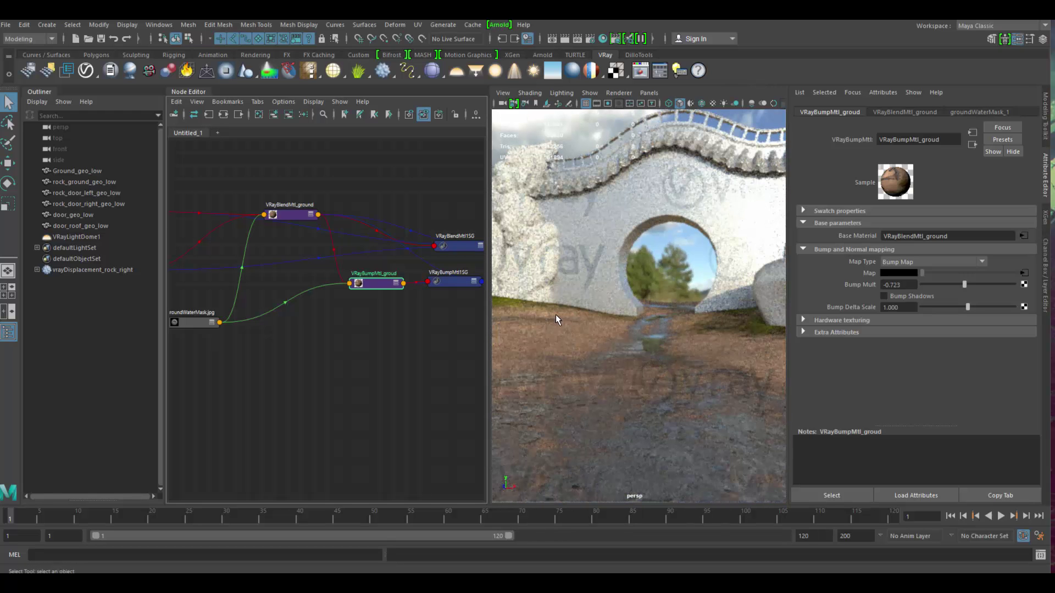
Reposition the VRayBumpMtl_groud and VRayBlendMtl_ground nodes to tidy the ground material network.
scroll(401, 335, "up", 3)
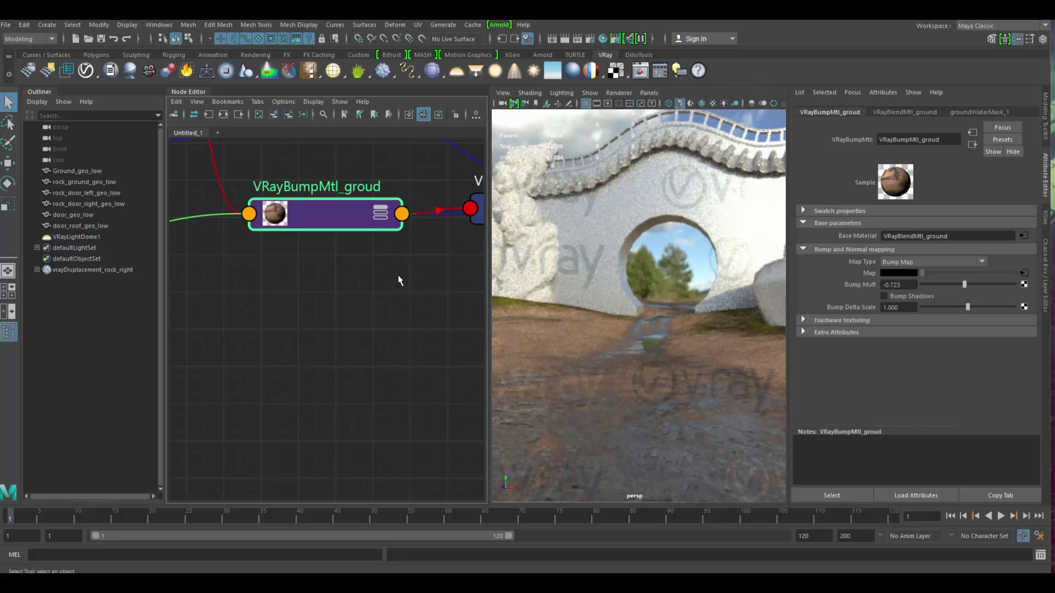
middle_click_drag(398, 276, 377, 373, "alt")
left_click_drag(310, 320, 305, 371)
scroll(315, 343, "down", 5)
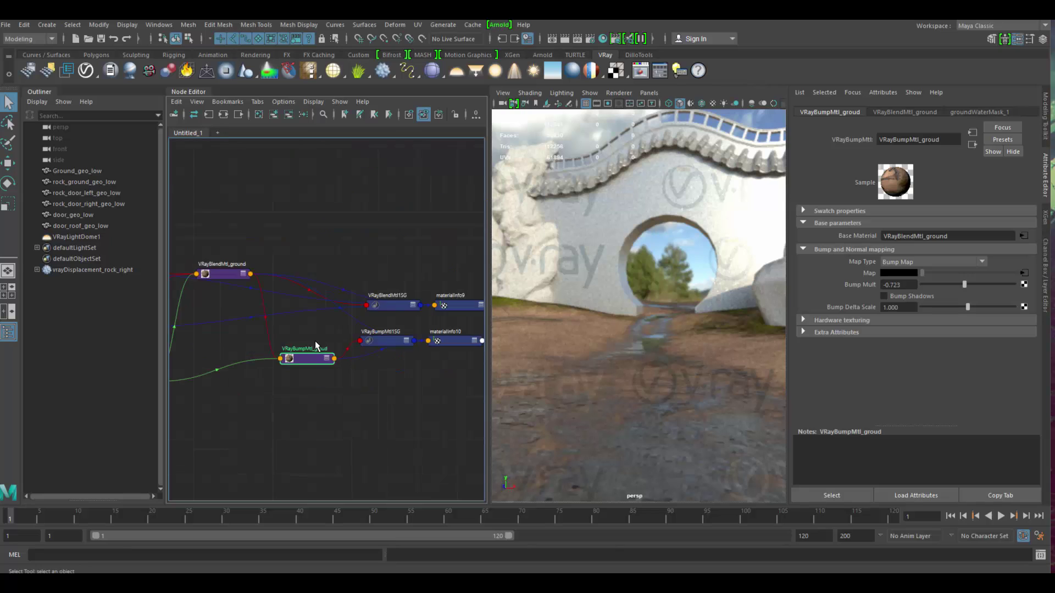
middle_click_drag(315, 340, 390, 317, "alt")
left_click_drag(313, 252, 308, 300)
middle_click_drag(317, 304, 280, 283, "alt")
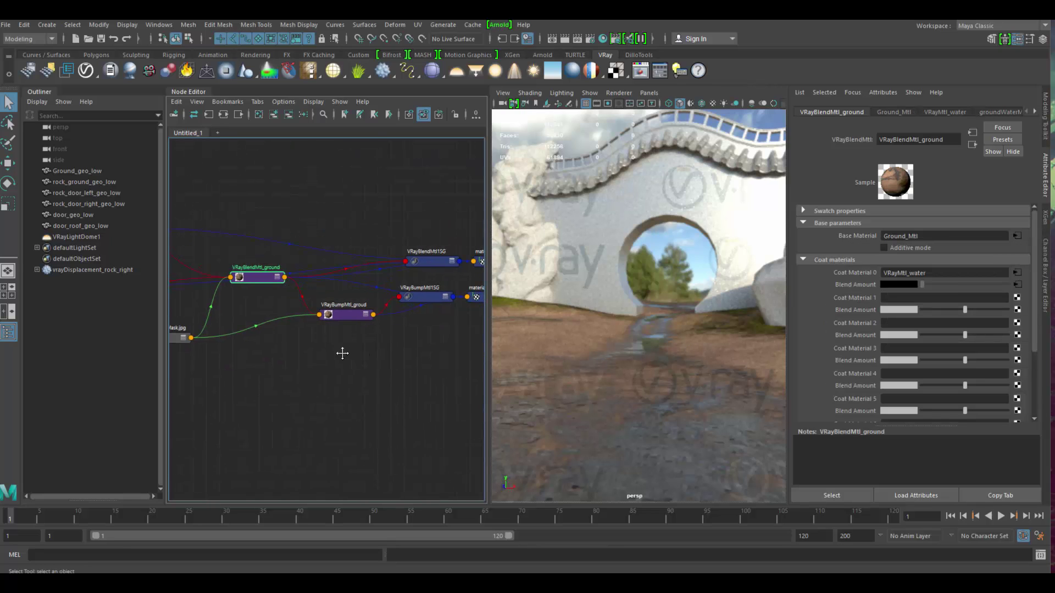
middle_click_drag(342, 354, 324, 377, "alt")
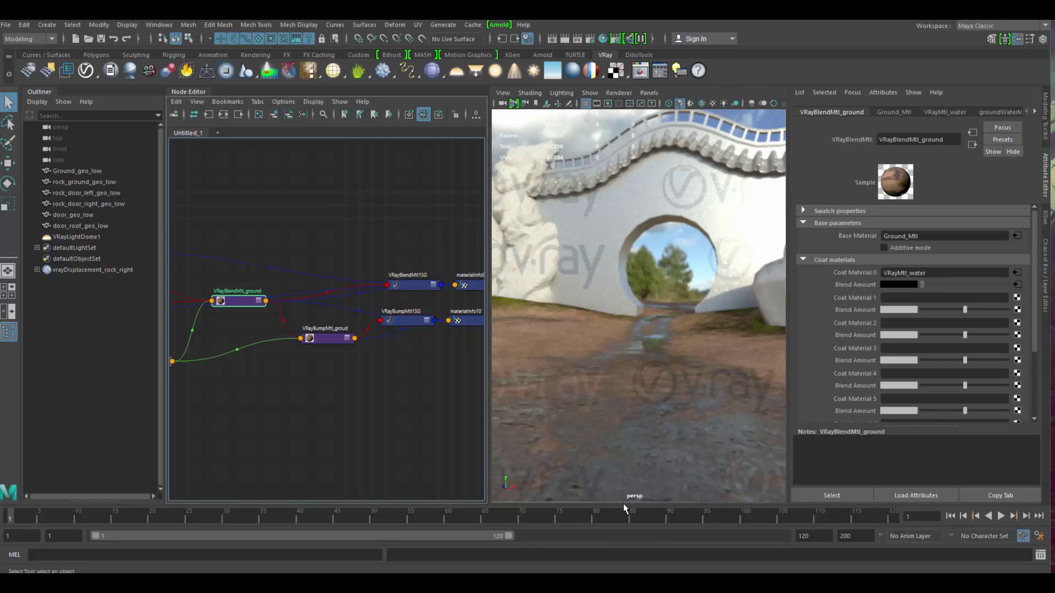
Select door_geo_low, add an empty node graph tab, and copy the name of its Door_Mtl material.
left_click(639, 195)
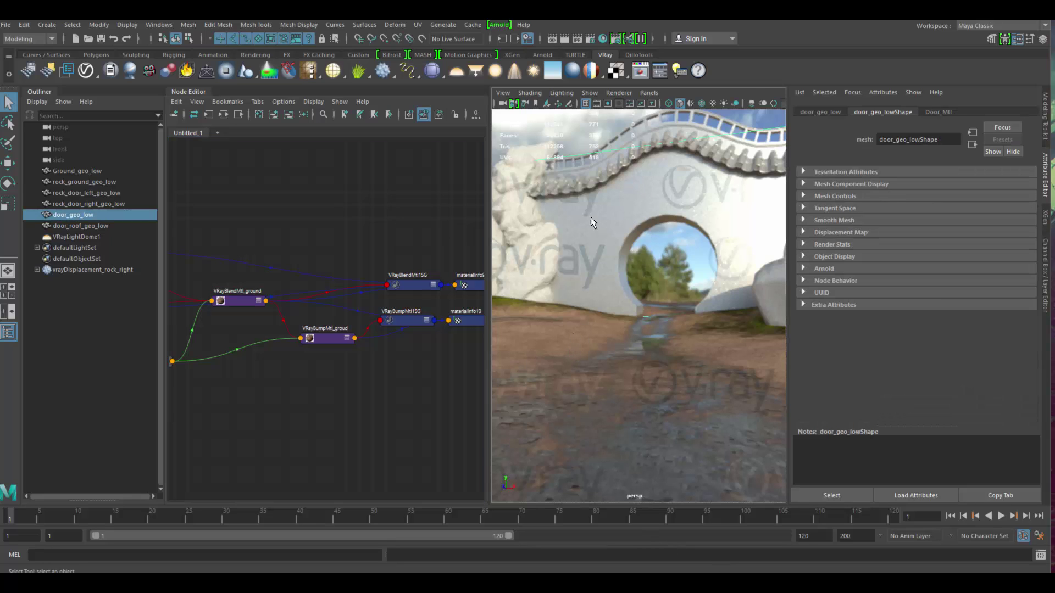
left_click(219, 133)
left_click(934, 112)
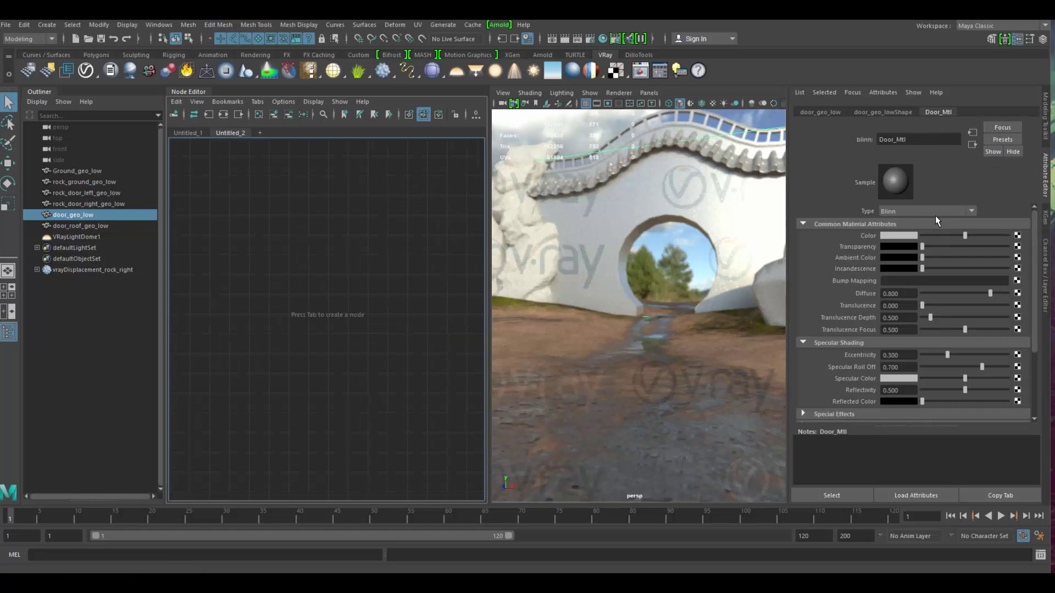
left_click_drag(914, 140, 841, 140)
key("ctrl+c")
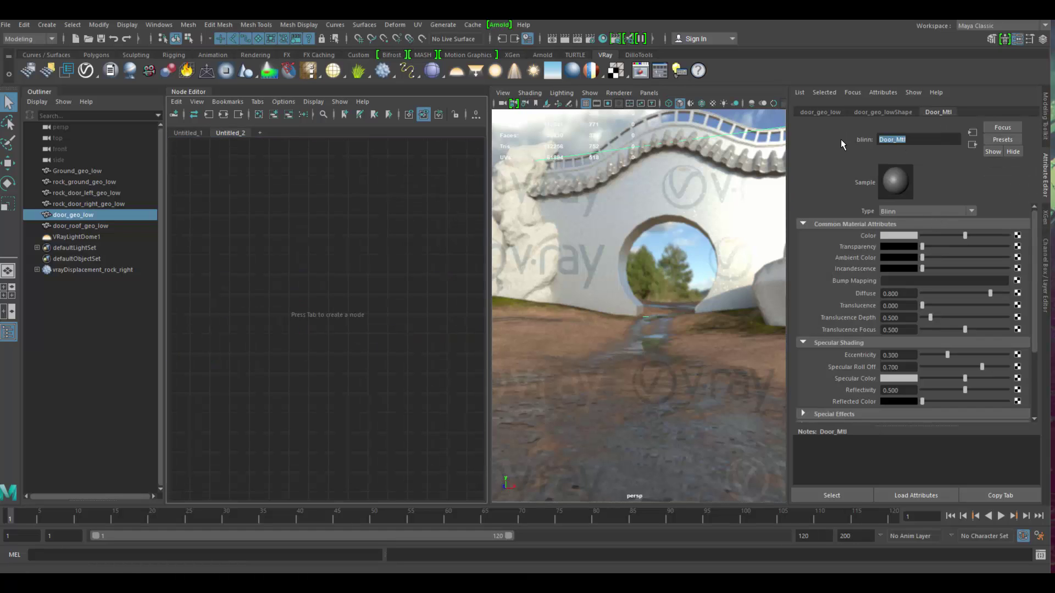
Change the door material's type from Blinn to VRay Mtl and name the new material Door_Mtl.
left_click(952, 212)
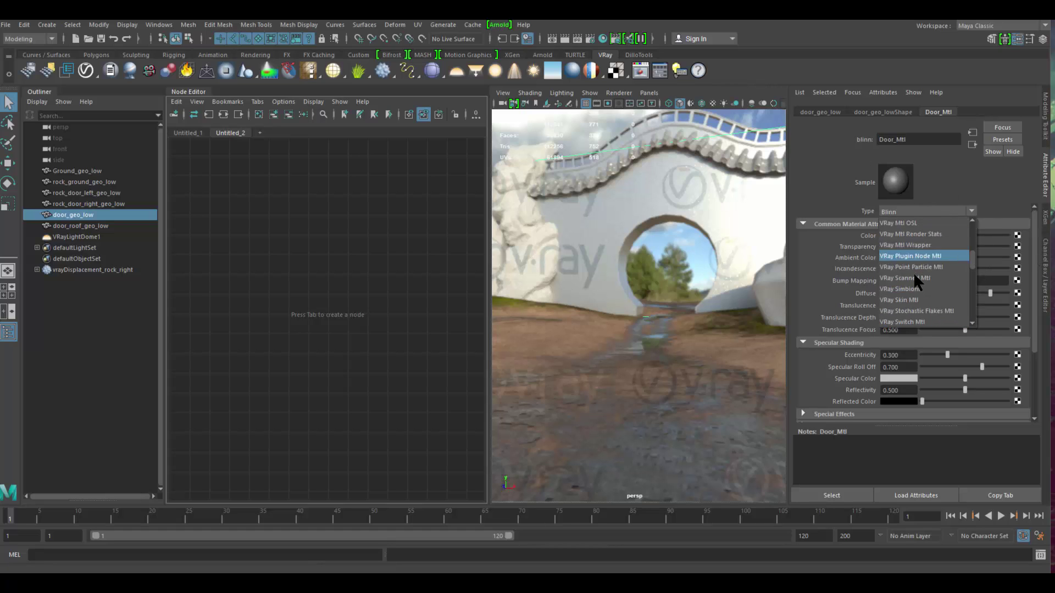
scroll(914, 272, "up", 1)
left_click(914, 240)
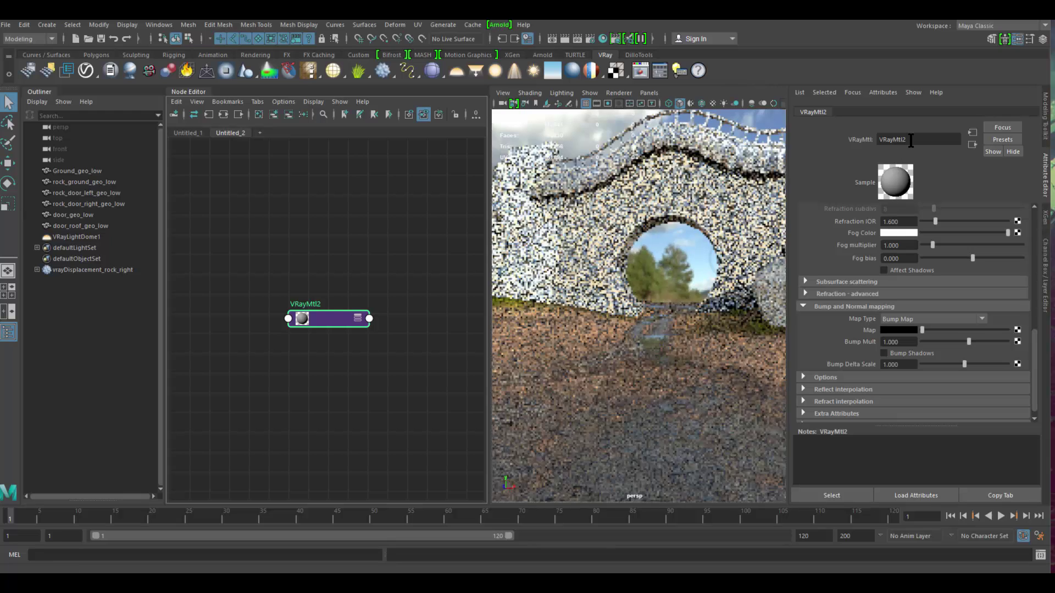
left_click_drag(914, 140, 849, 141)
key("ctrl+v")
key("Return")
Reposition the Door_Mtl node in the empty graph and expand it to show all its attributes.
left_click(358, 358)
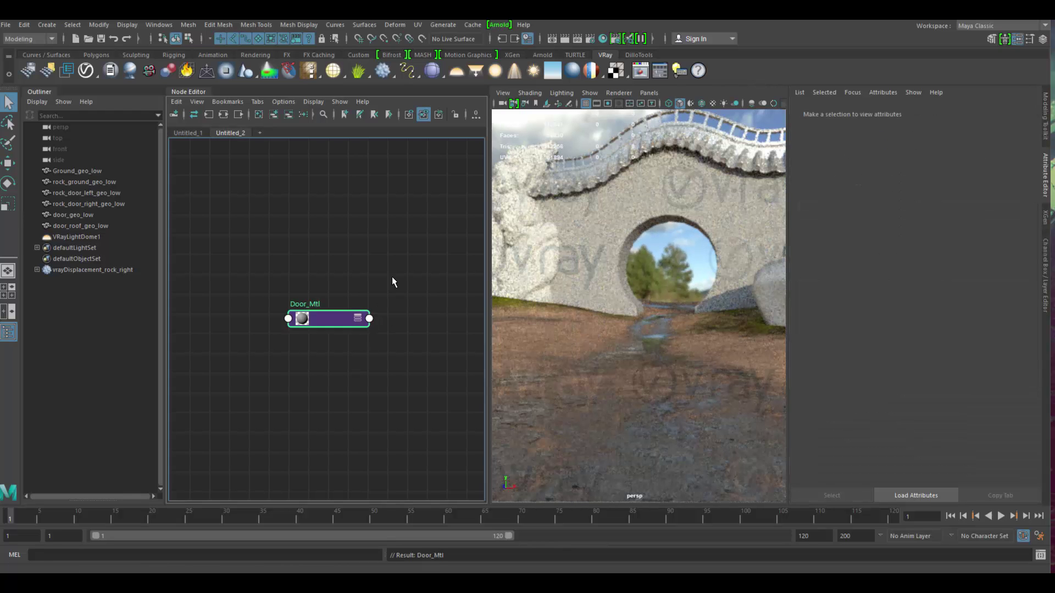
left_click_drag(333, 323, 393, 292)
scroll(912, 274, "up", 6)
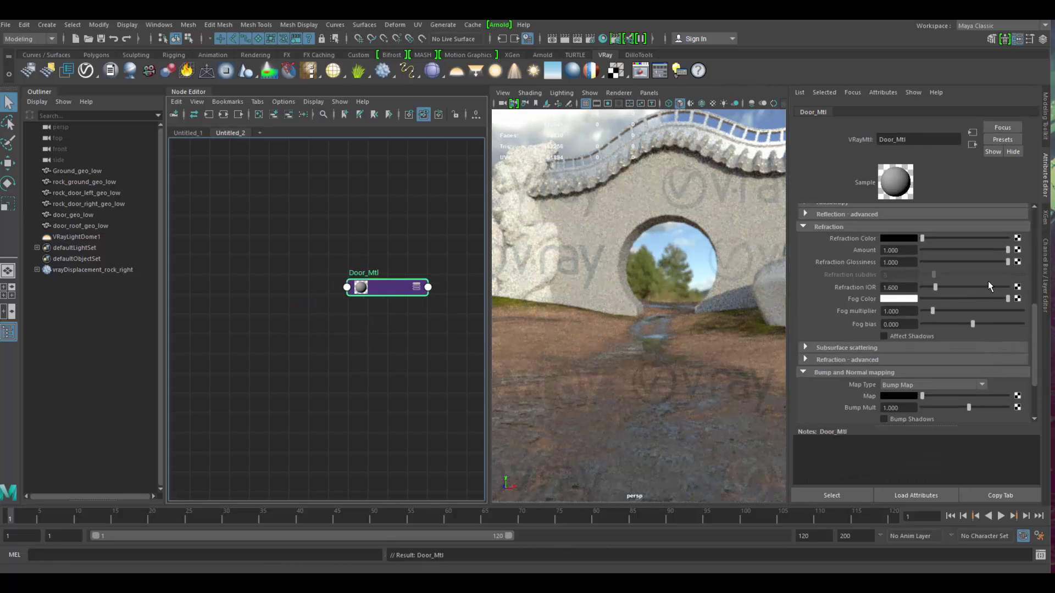
middle_click_drag(395, 224, 402, 161, "alt")
key("3")
middle_click_drag(400, 332, 406, 260, "alt")
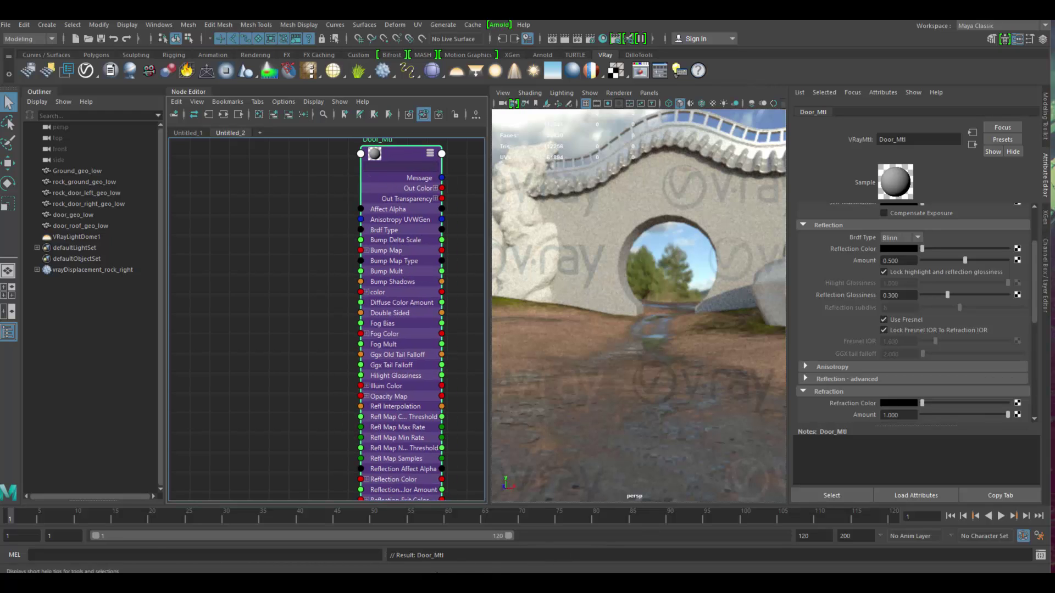
Import the Door_Mtl Diffuse and Normal PNG textures from the sourceImages folder in File Explorer into Maya's node graph.
key("alt+Tab")
scroll(806, 326, "up", 10)
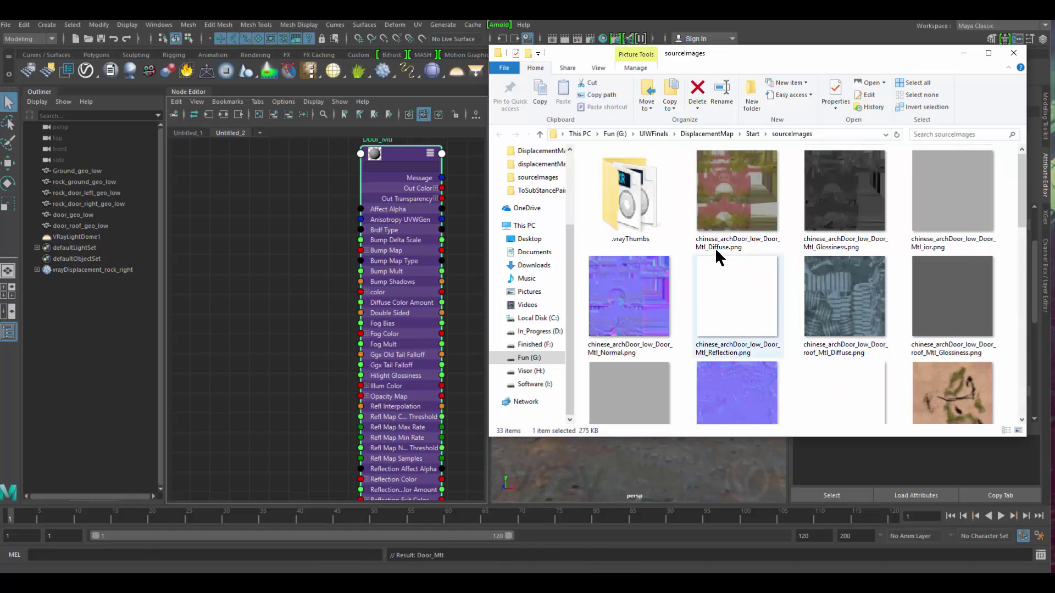
left_click(748, 166)
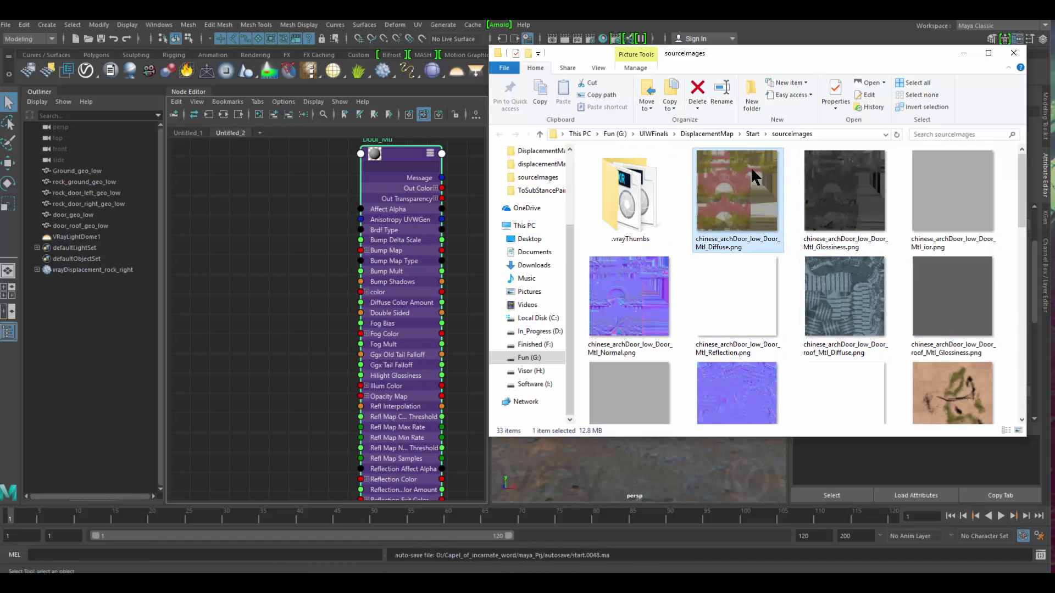
left_click(652, 292, "ctrl")
left_click_drag(651, 291, 244, 264)
left_click(283, 390)
Arrange the imported door texture nodes beside Door_Mtl, placing the Normal texture and its place2dTexture below the Diffuse texture.
scroll(381, 246, "down", 3)
left_click_drag(381, 242, 483, 243)
middle_click_drag(483, 243, 350, 256, "alt")
left_click_drag(350, 257, 435, 309)
left_click_drag(391, 275, 391, 274)
left_click_drag(392, 272, 298, 420)
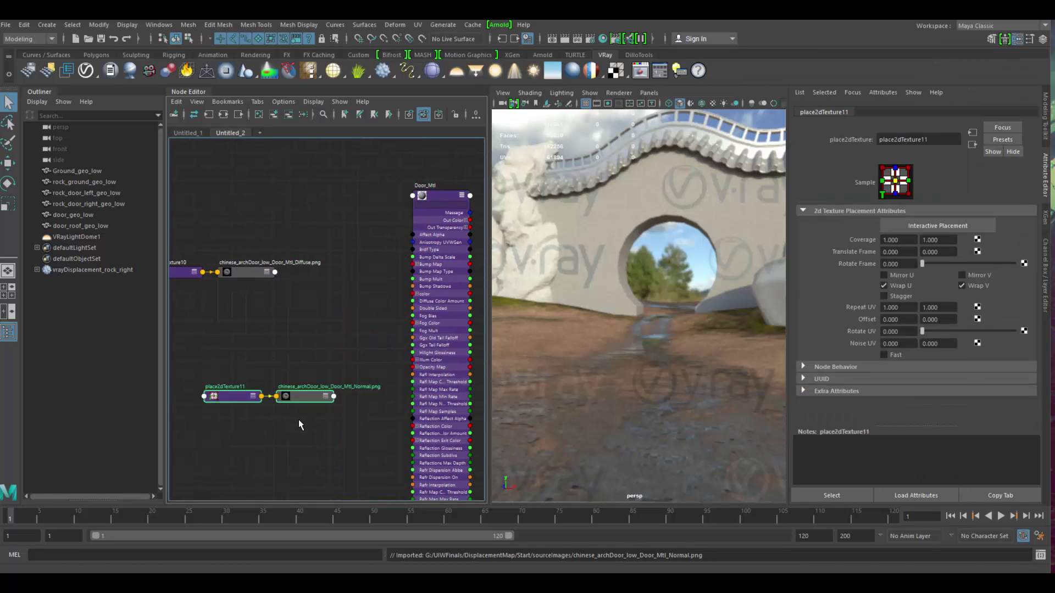
scroll(333, 412, "up", 4)
middle_click_drag(344, 357, 322, 308, "alt")
scroll(321, 309, "down", 4)
Connect the door Normal texture as Door_Mtl's bump Map and set the Map Type to Normal map in tangent space.
left_click(398, 306)
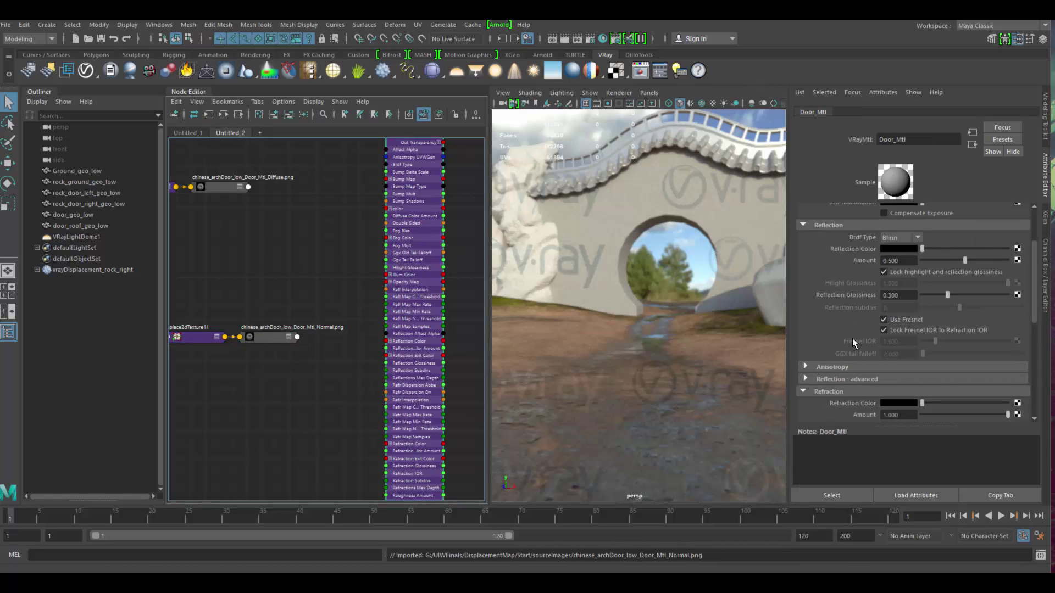
scroll(854, 342, "down", 5)
middle_click_drag(267, 338, 907, 321)
left_click(913, 309)
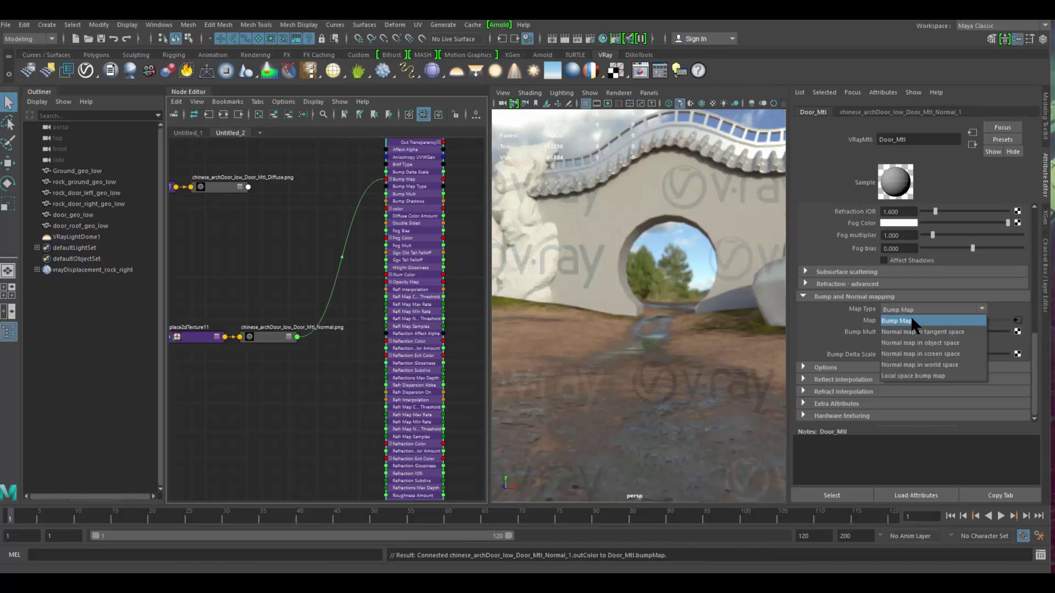
left_click(912, 329)
Set the Color Space of the door Normal texture to Raw.
left_click(270, 377)
left_click(269, 336)
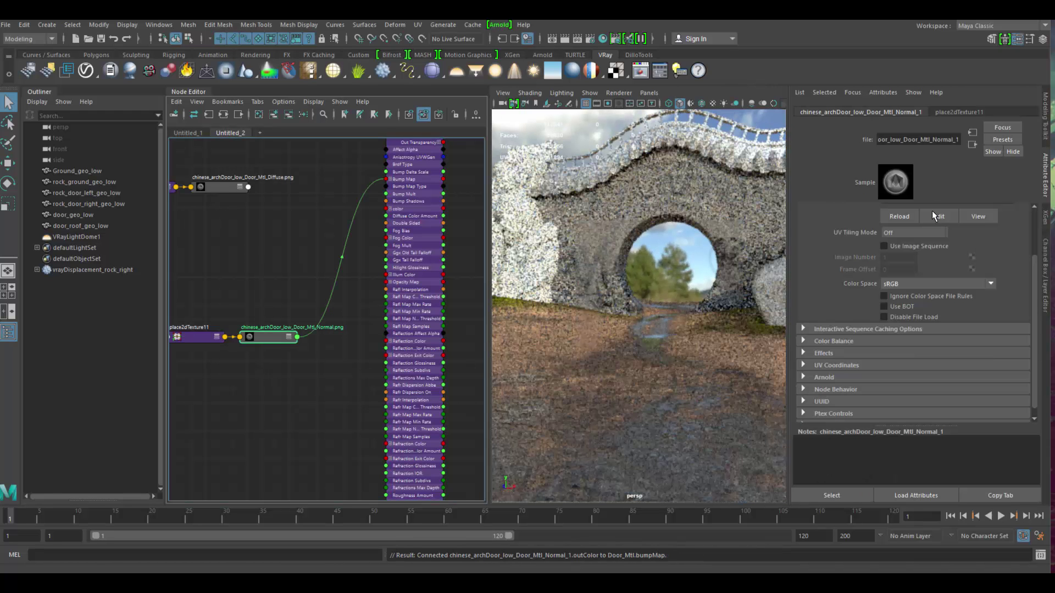
left_click(914, 285)
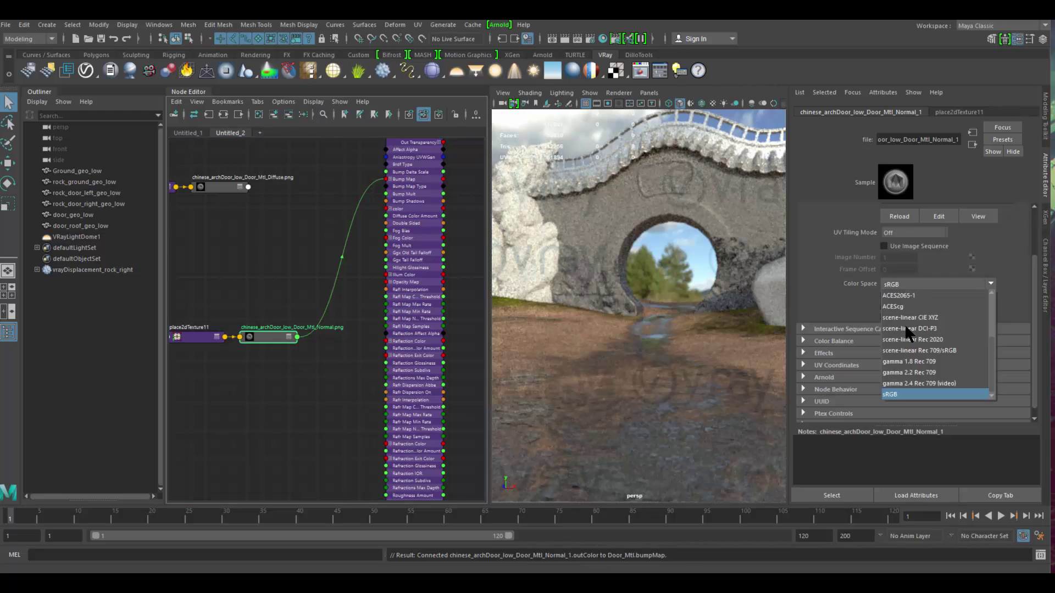
left_click(901, 369)
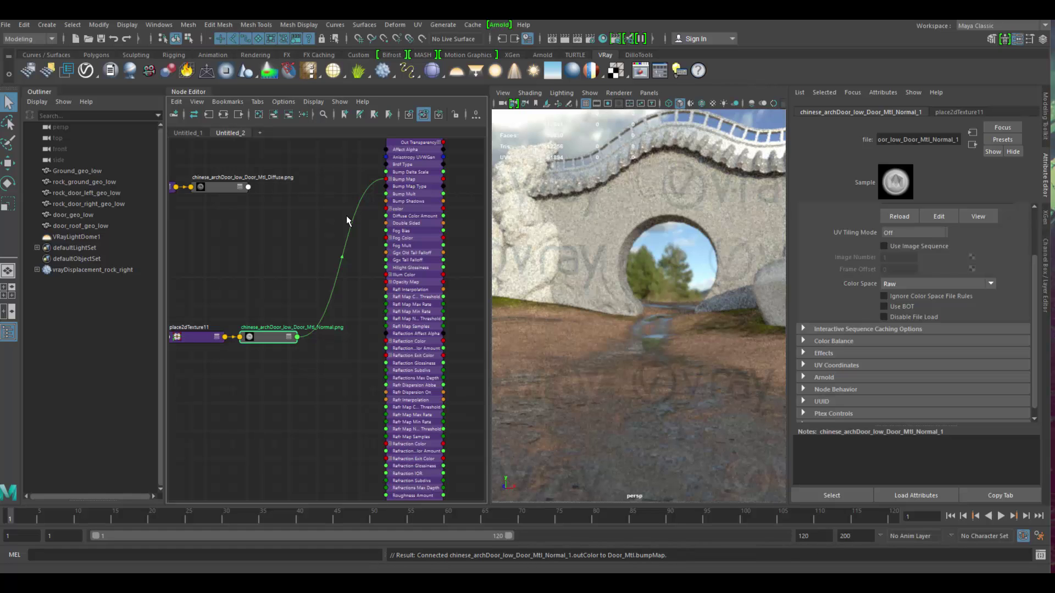
Connect the door Diffuse texture to the Diffuse Color of Door_Mtl.
left_click(424, 209)
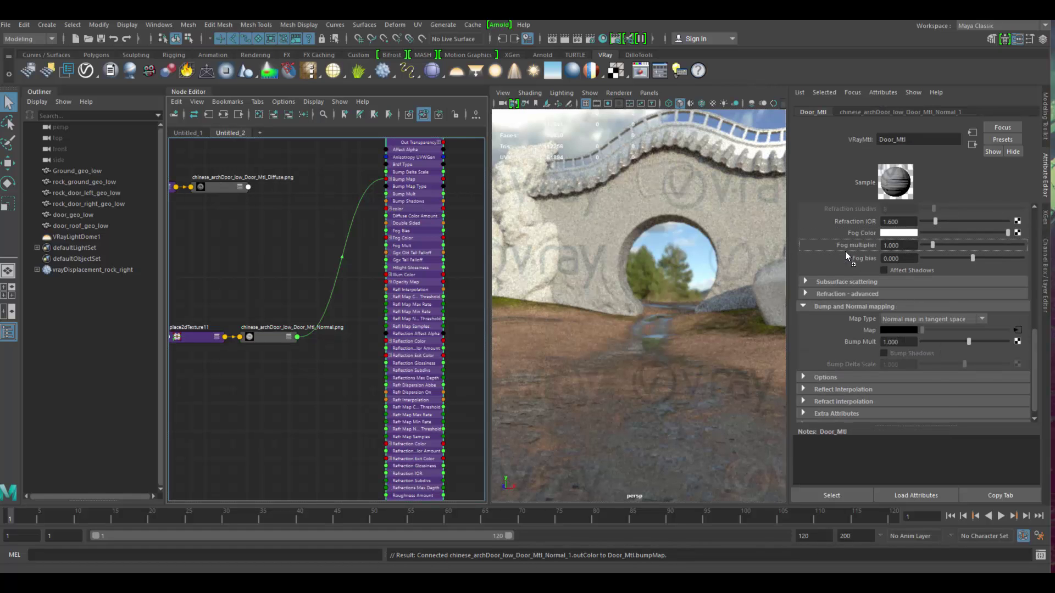
scroll(920, 256, "up", 10)
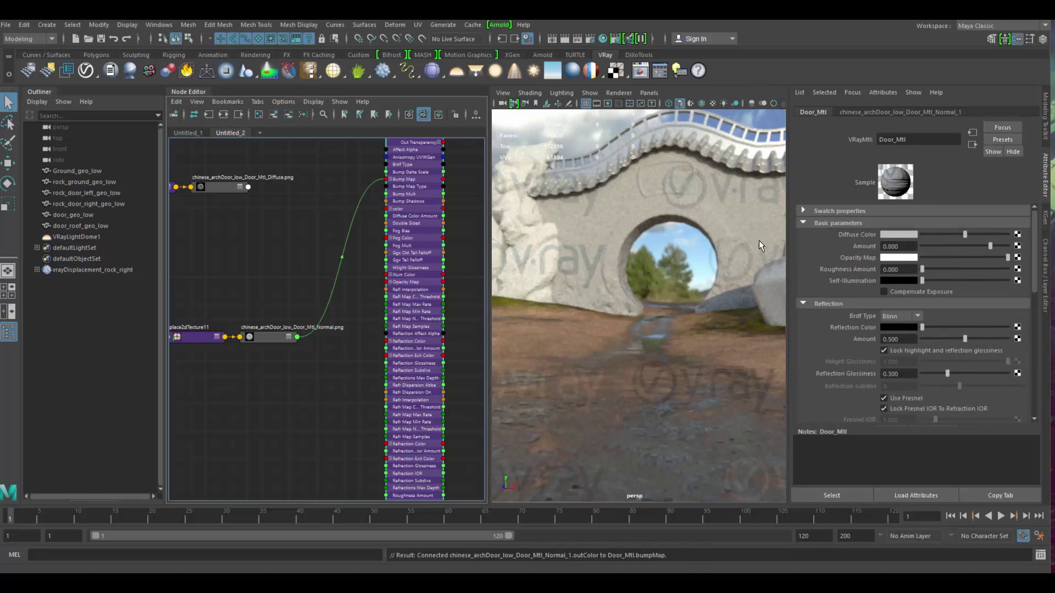
middle_click_drag(236, 192, 858, 233)
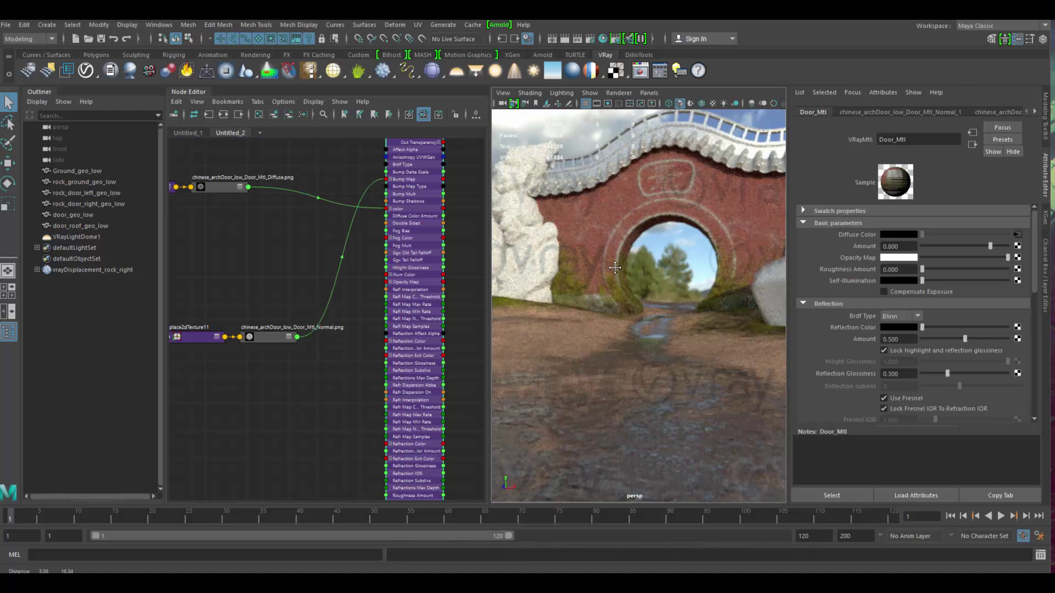
Examine the textured door wall up close in the render, and switch to Substance Painter to compare it with the painted door.
left_click_drag(618, 226, 668, 338, "alt")
middle_click_drag(668, 337, 684, 352, "alt")
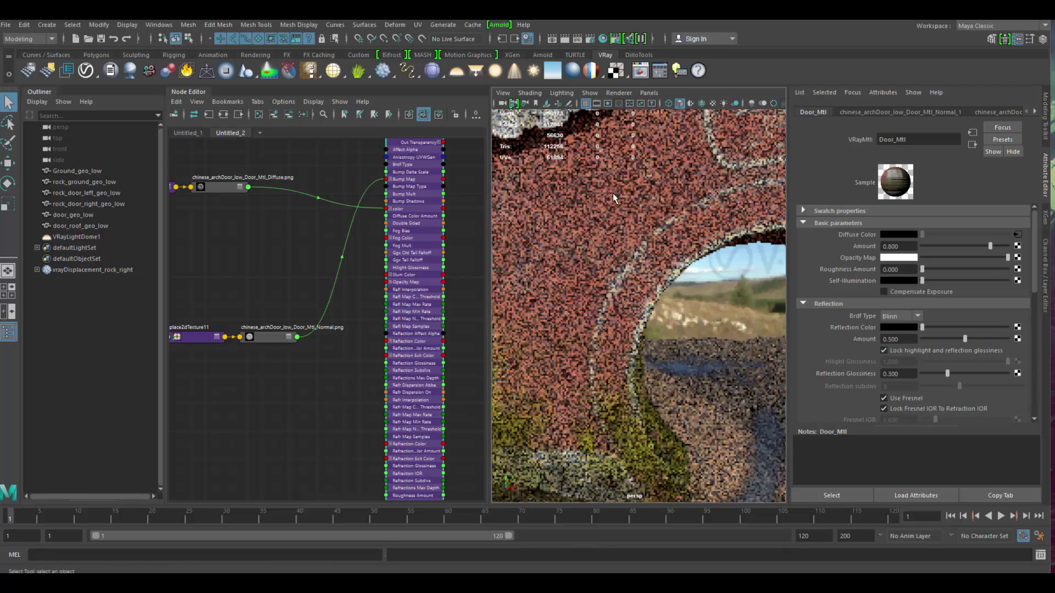
middle_click_drag(624, 271, 636, 280, "alt")
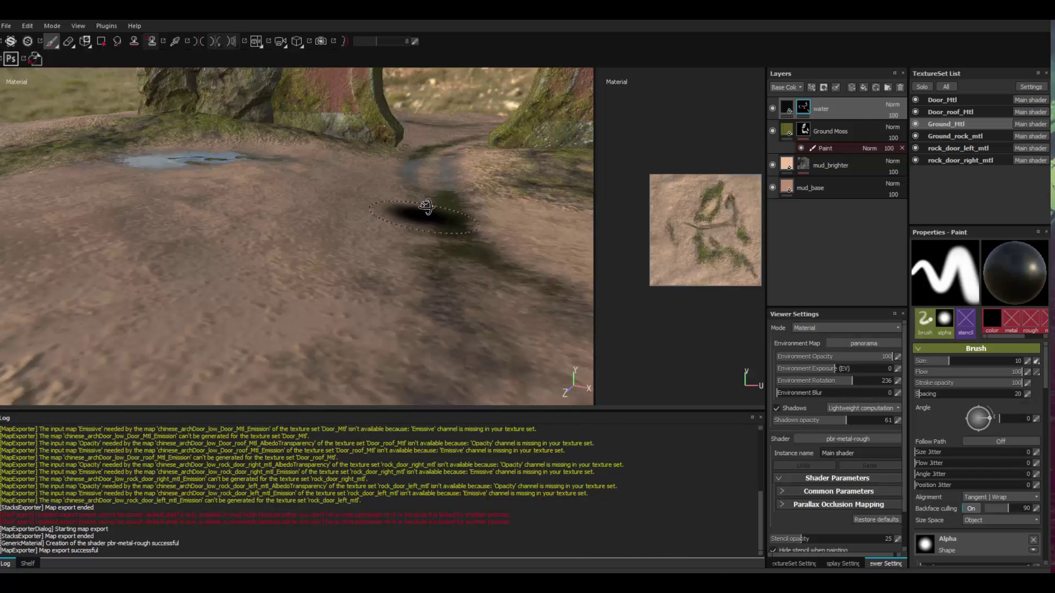
mouse_move(423, 200)
left_mouse_down("alt")
mouse_move(421, 159)
mouse_move(404, 270)
mouse_move(314, 297)
mouse_move(200, 252)
left_mouse_up("alt")
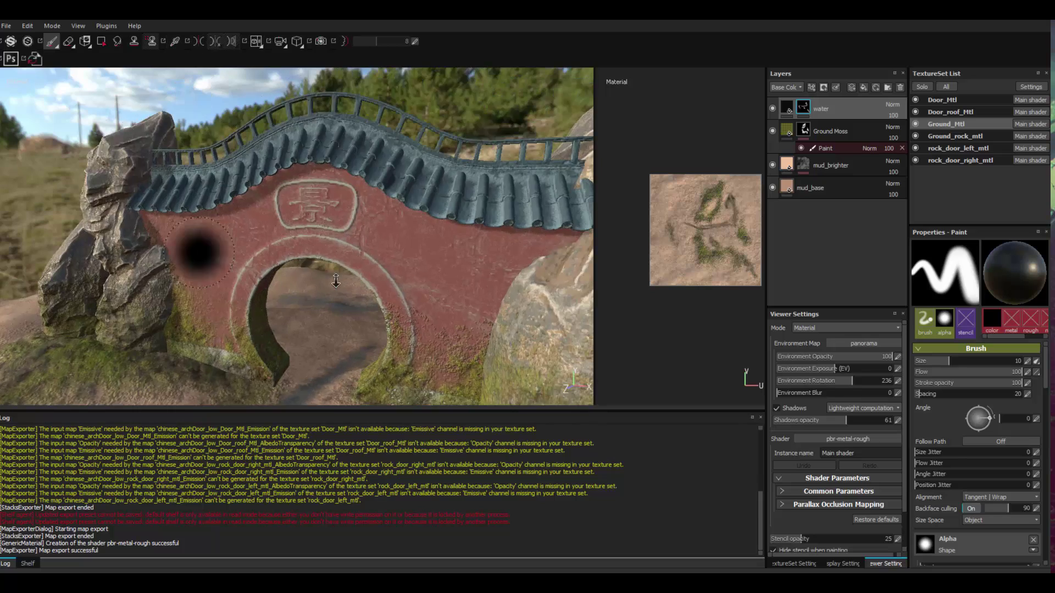
Examine the painted door wall, its carved plaque and the arch rim in Substance Painter from several distances and angles.
right_click_drag(200, 252, 506, 247, "alt")
left_click_drag(305, 160, 196, 181, "alt")
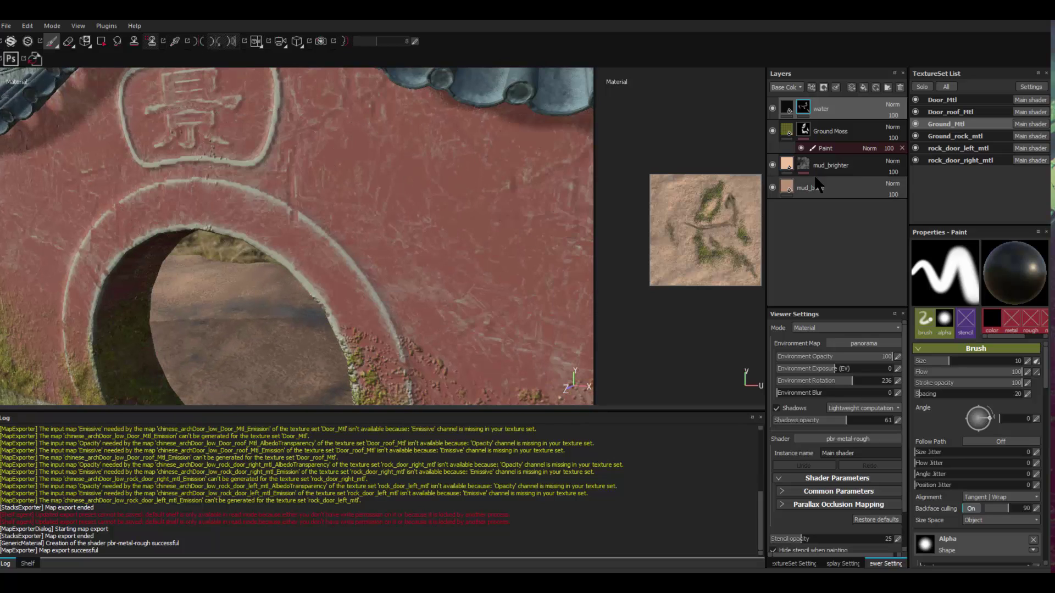
right_click_drag(373, 258, 247, 277, "alt")
middle_click_drag(247, 278, 278, 276, "alt")
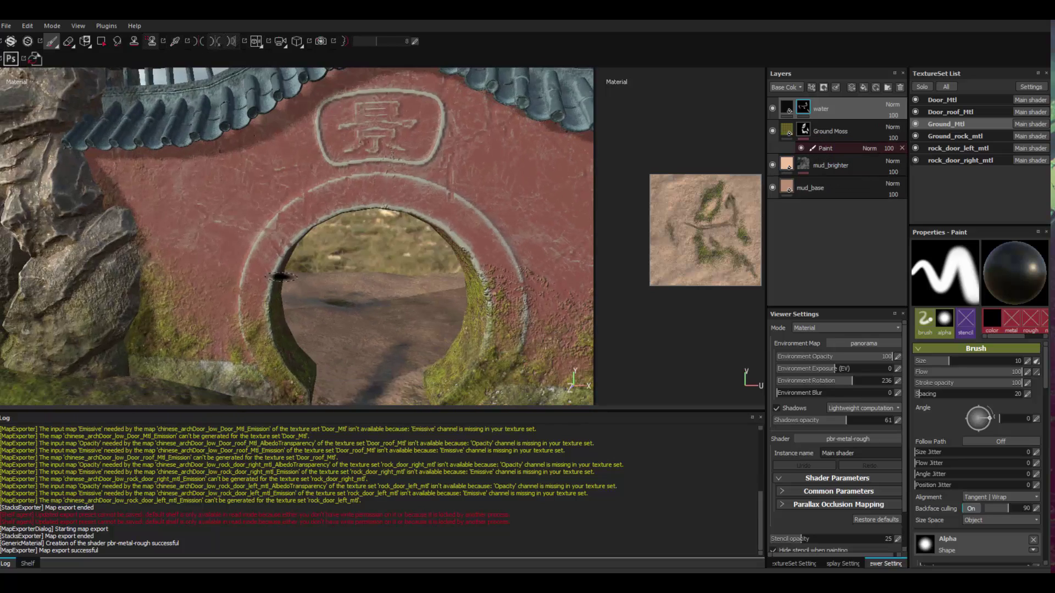
middle_click_drag(515, 212, 414, 242, "alt")
middle_click_drag(200, 324, 400, 271, "alt")
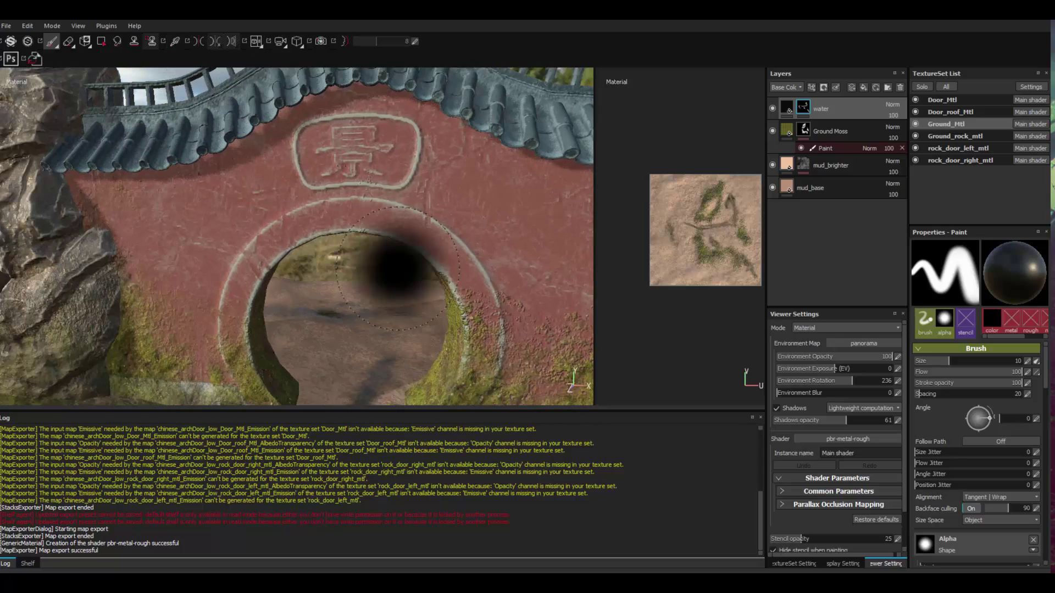
left_click_drag(439, 220, 315, 205, "alt")
mouse_move(467, 198)
left_mouse_down("alt")
mouse_move(374, 188)
mouse_move(430, 177)
mouse_move(499, 236)
mouse_move(381, 238)
mouse_move(386, 226)
left_mouse_up("alt")
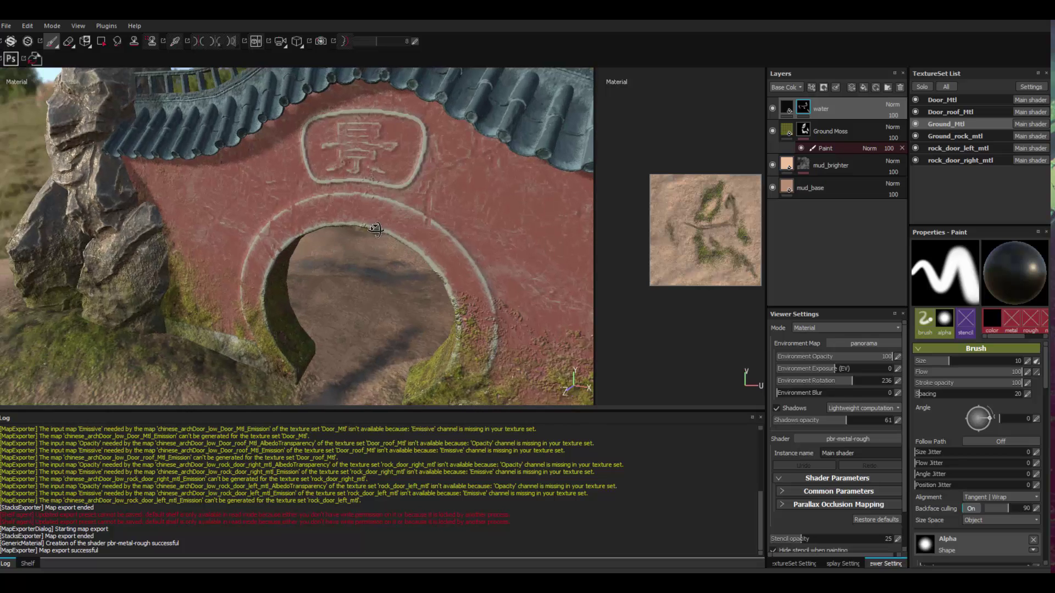
left_click_drag(446, 266, 475, 248, "alt")
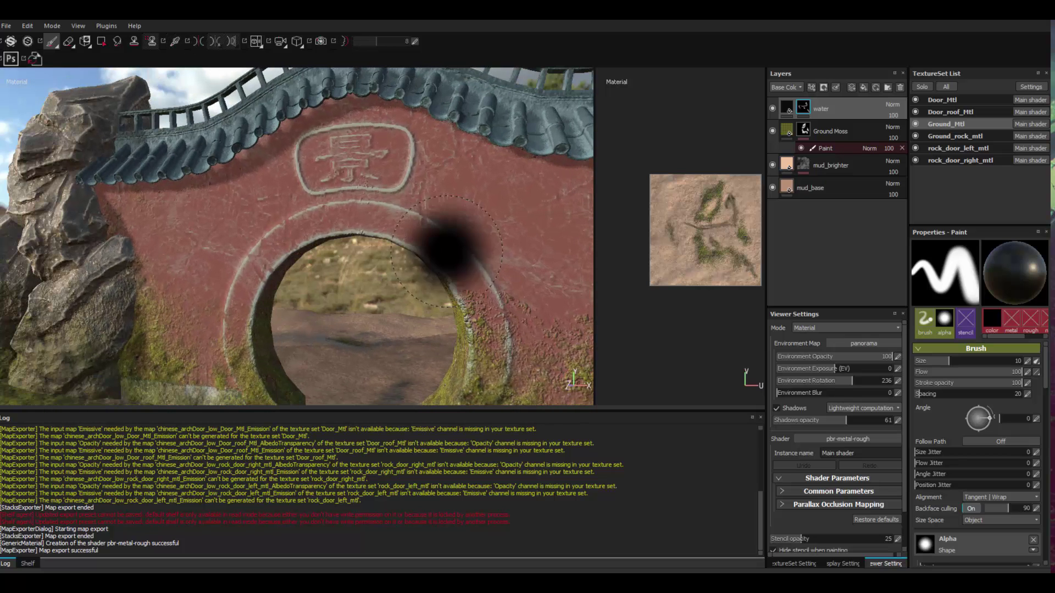
Inspect the scratched red wall surface beside the plaque up close, and return to Maya to compare it with the rendered wall.
right_click_drag(488, 242, 438, 243, "ctrl")
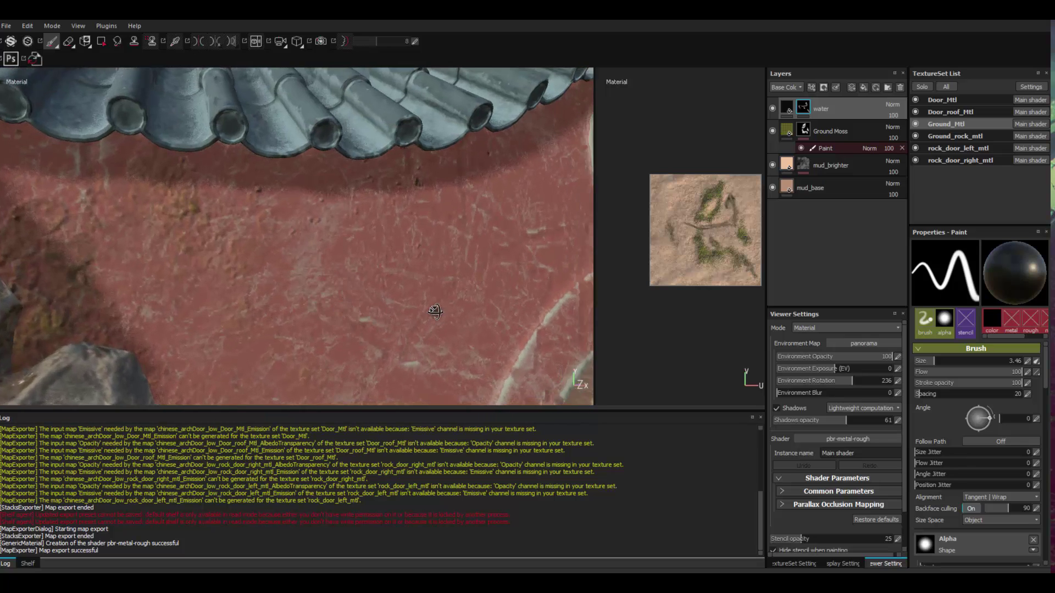
mouse_move(435, 311)
left_mouse_down("alt")
mouse_move(384, 306)
mouse_move(423, 308)
left_mouse_up("alt")
middle_click_drag(363, 304, 199, 310, "alt")
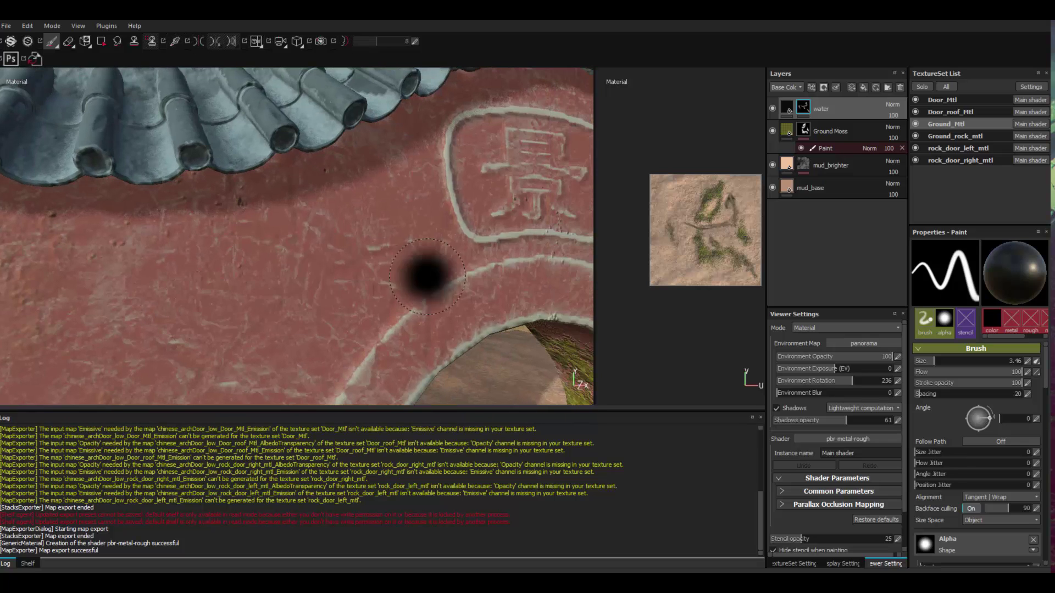
right_click_drag(459, 270, 165, 277, "alt")
middle_click_drag(456, 297, 308, 299, "alt")
right_click_drag(307, 299, 426, 305, "alt")
mouse_move(426, 305)
left_mouse_down("alt")
mouse_move(328, 316)
mouse_move(380, 296)
left_mouse_up("alt")
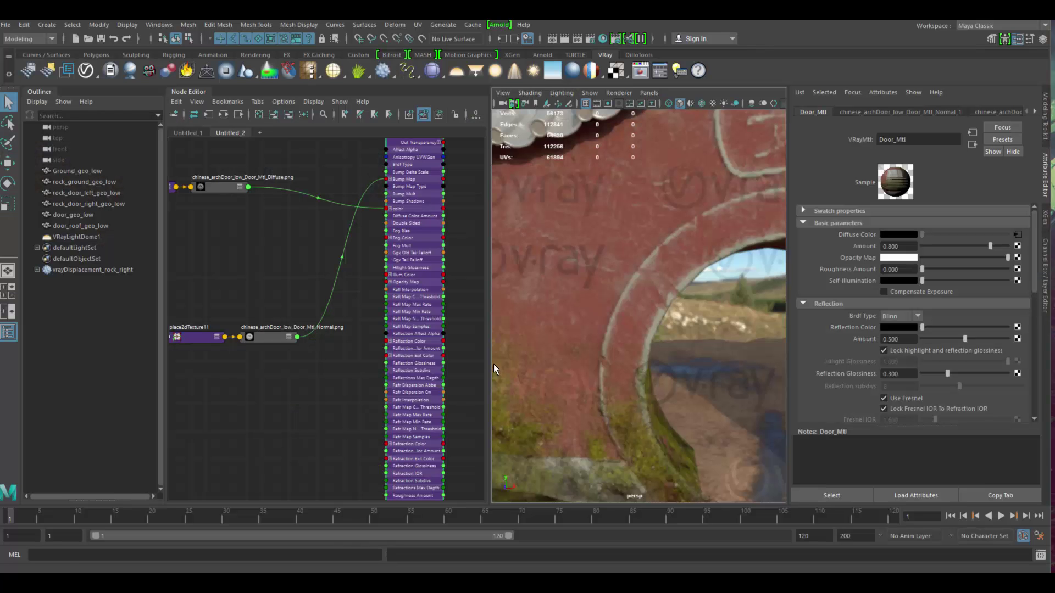
middle_click_drag(581, 321, 570, 334, "alt")
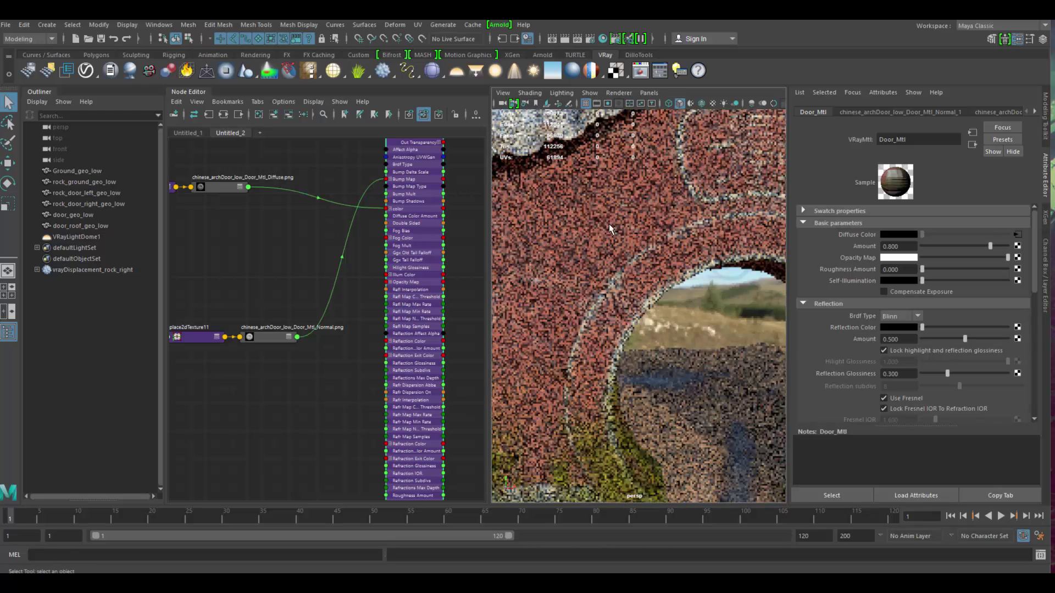
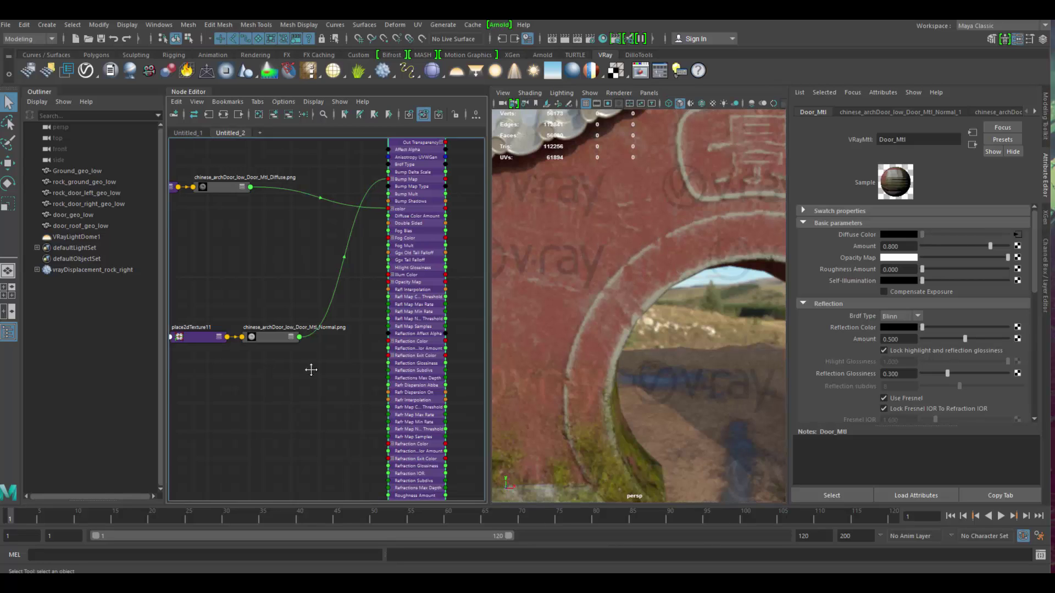
Move the door Normal texture and its placement node up closer beneath the Diffuse texture in the node graph.
scroll(311, 370, "down", 3)
middle_click_drag(266, 362, 325, 333, "alt")
left_click_drag(341, 290, 307, 271)
middle_click_drag(335, 310, 332, 378, "alt")
scroll(309, 305, "up", 2)
Switch to Chrome and search Google Images for "crack texture seamless".
key("alt+Tab")
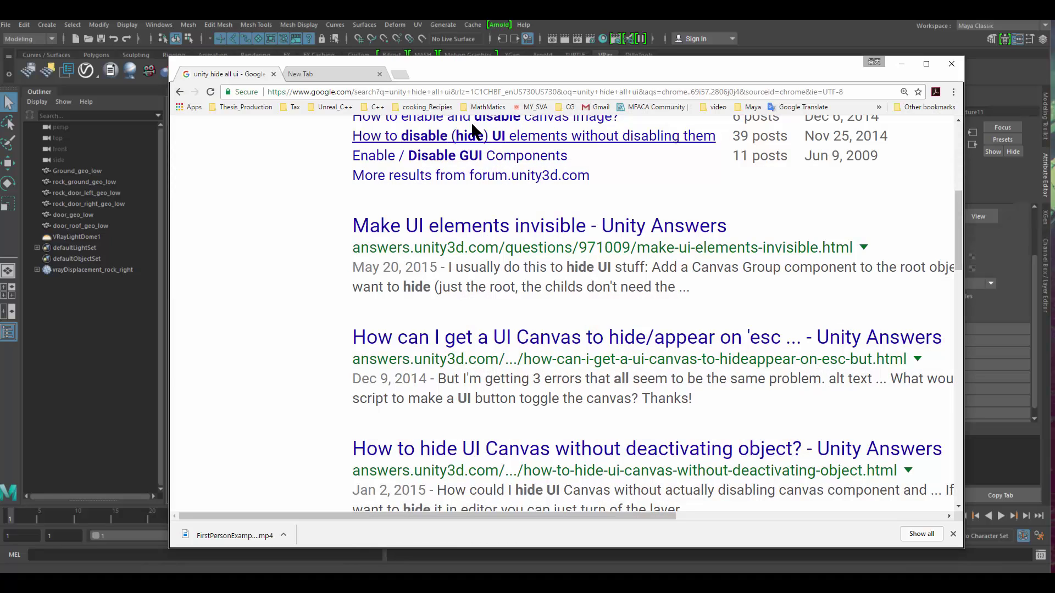
left_click(407, 92)
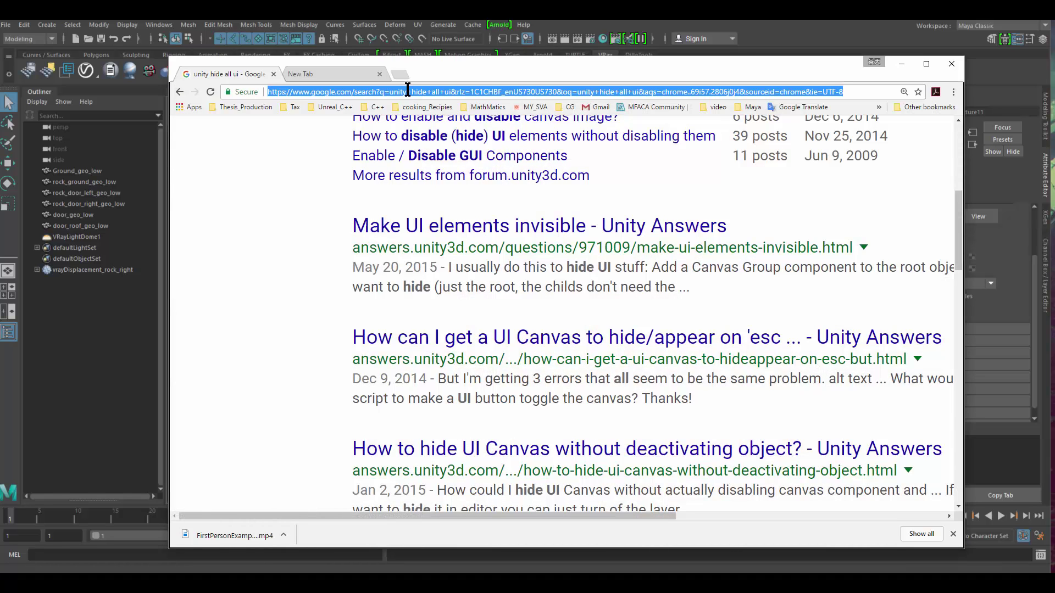
key("BackSpace")
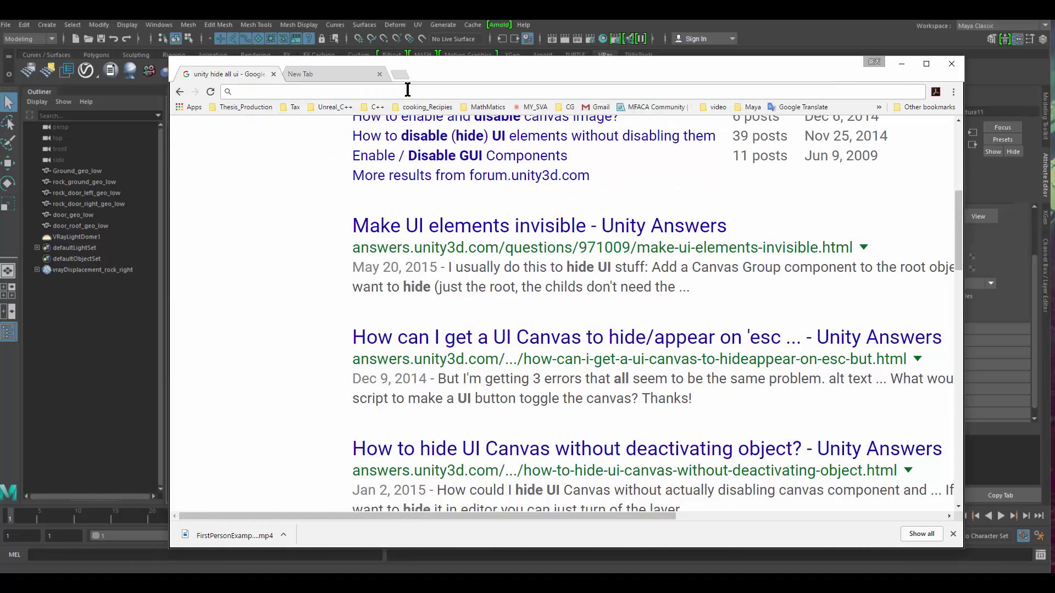
type("crac")
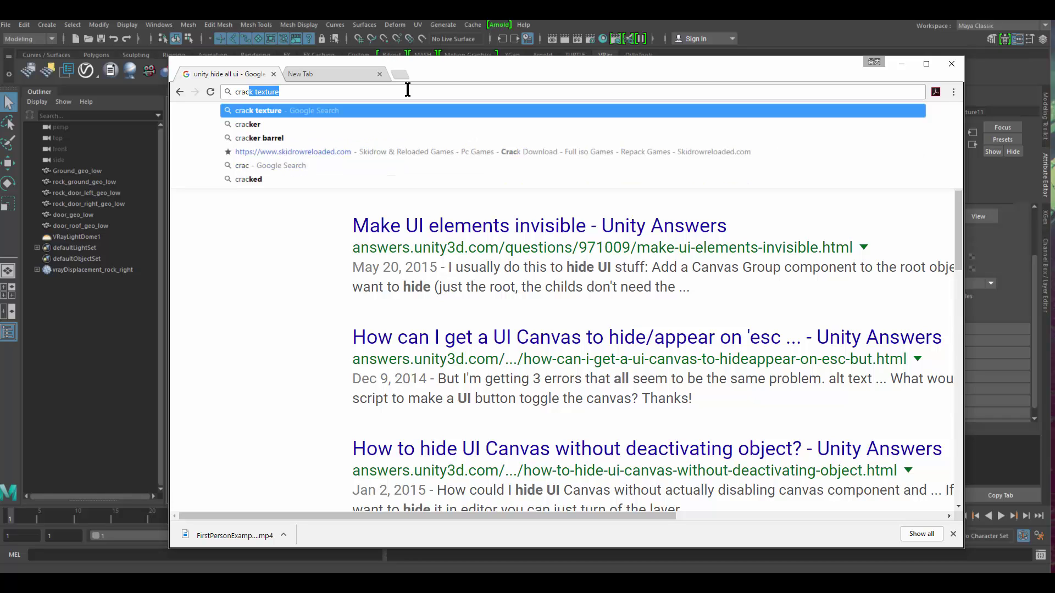
type("k texture seamle")
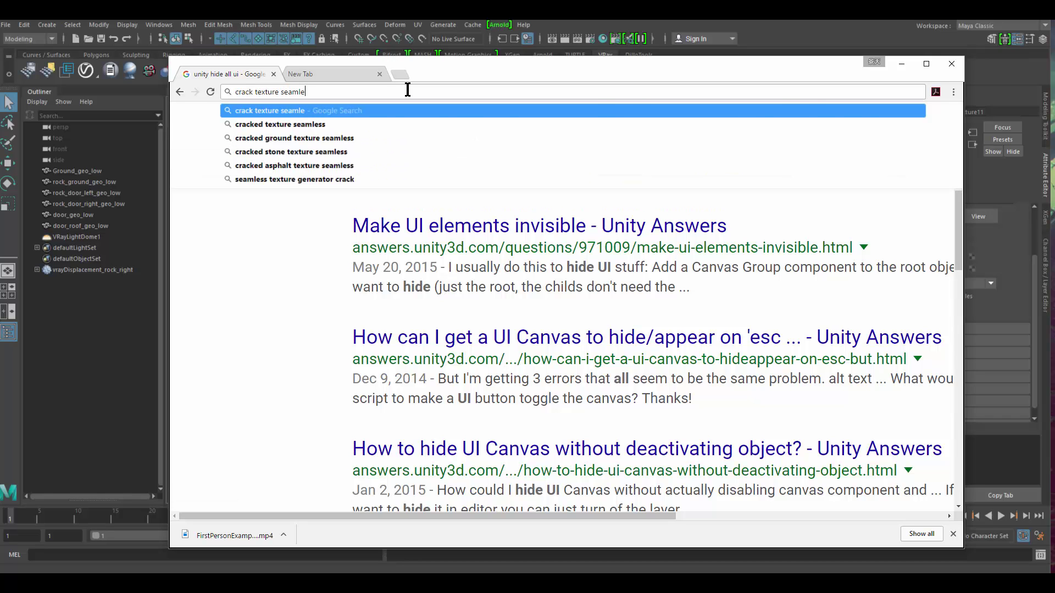
type("ss")
key("Return")
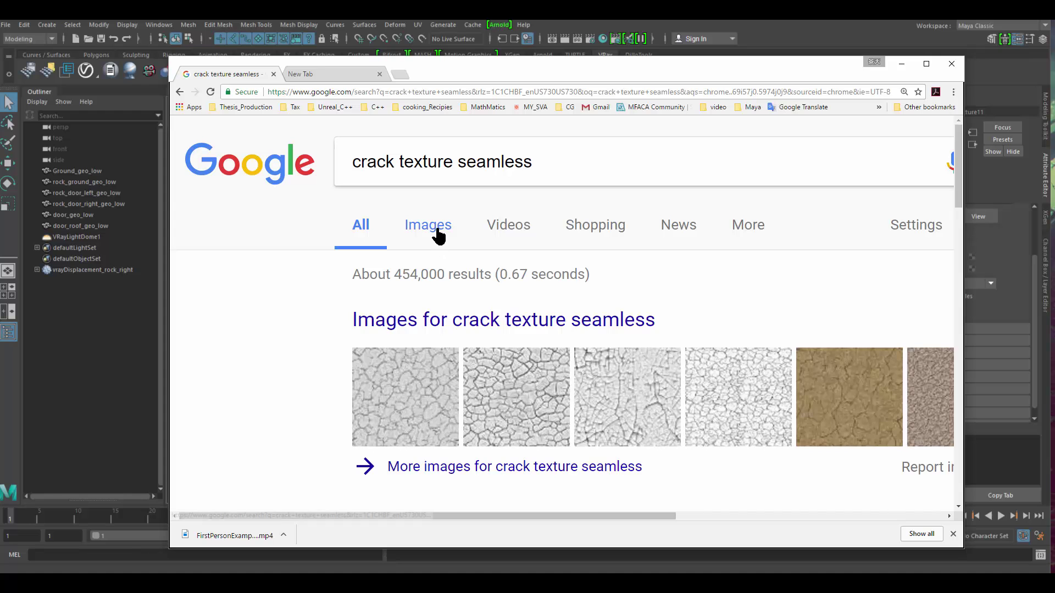
left_click(438, 233)
scroll(628, 316, "down", 1)
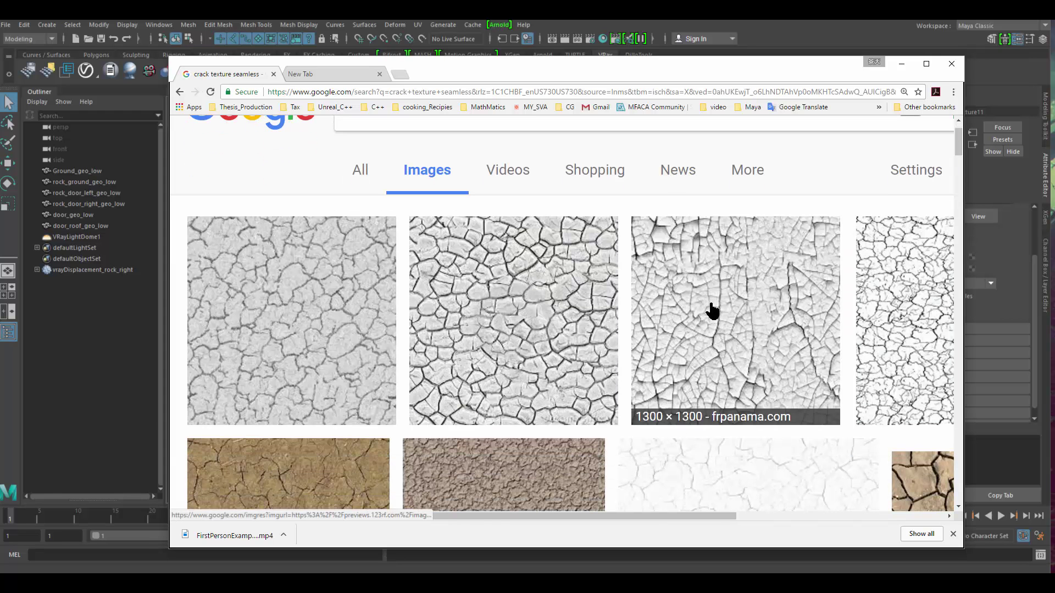
Save the 1300 × 1300 cracked concrete image from FRpanama.com as crackTexture in the DisplacementMap project's Start/sourceImages folder.
left_click(712, 311)
right_click(372, 312)
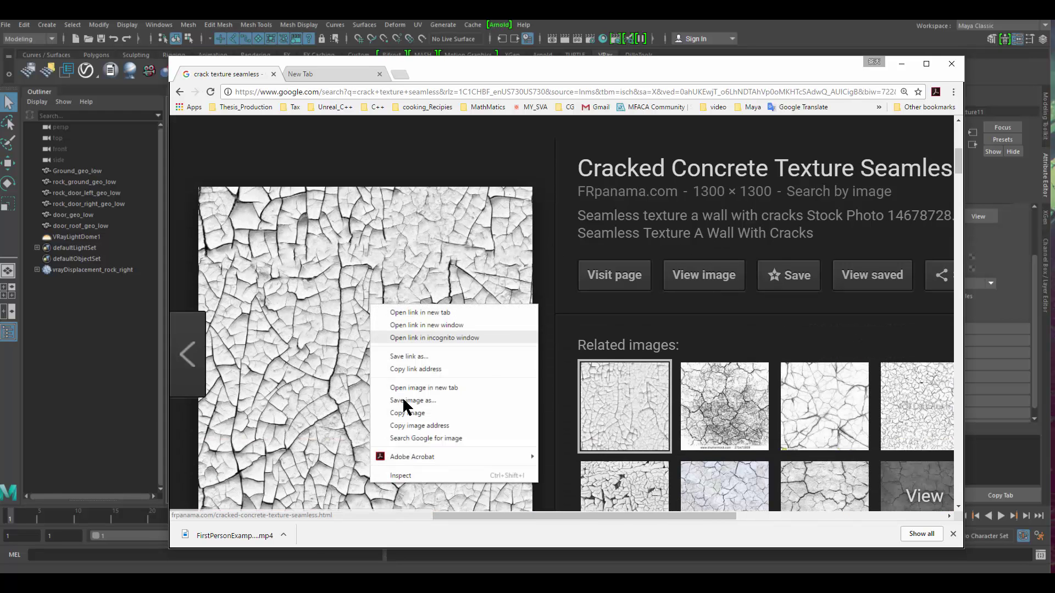
left_click(416, 392)
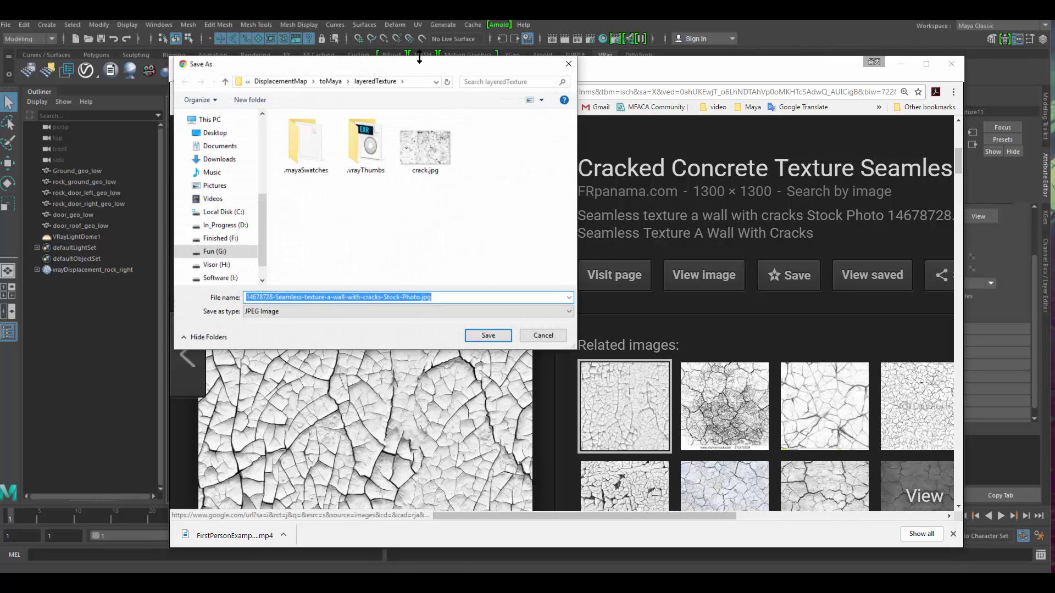
left_click(311, 95)
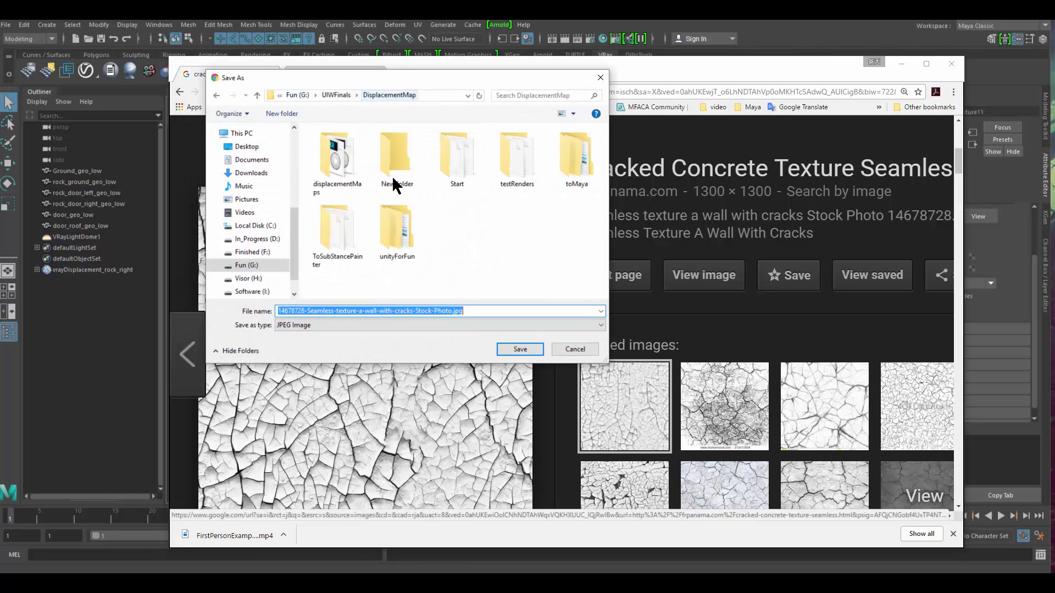
double_click(456, 160)
double_click(371, 147)
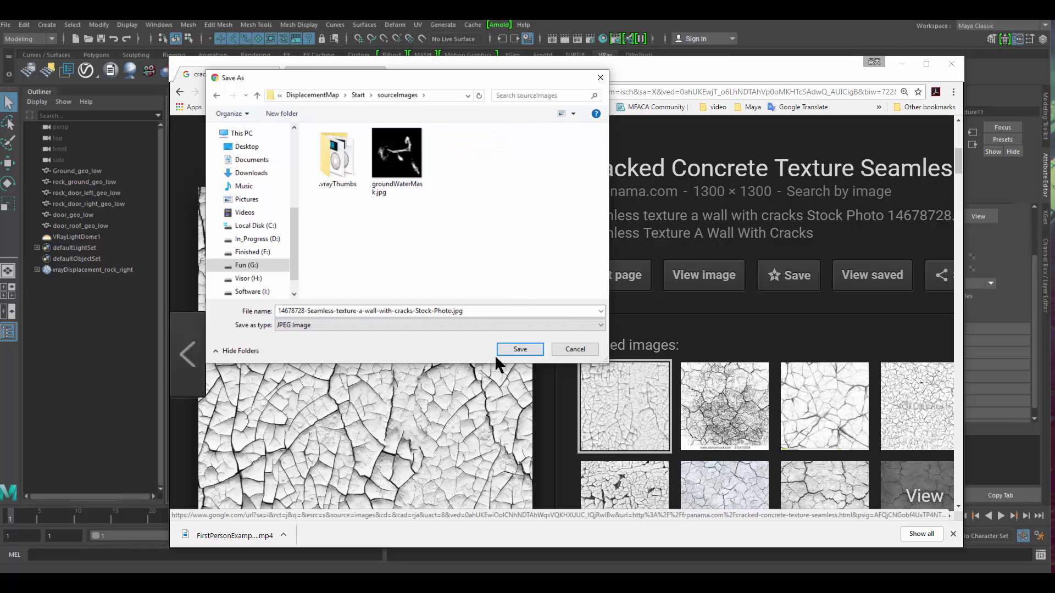
left_click_drag(460, 311, 256, 312)
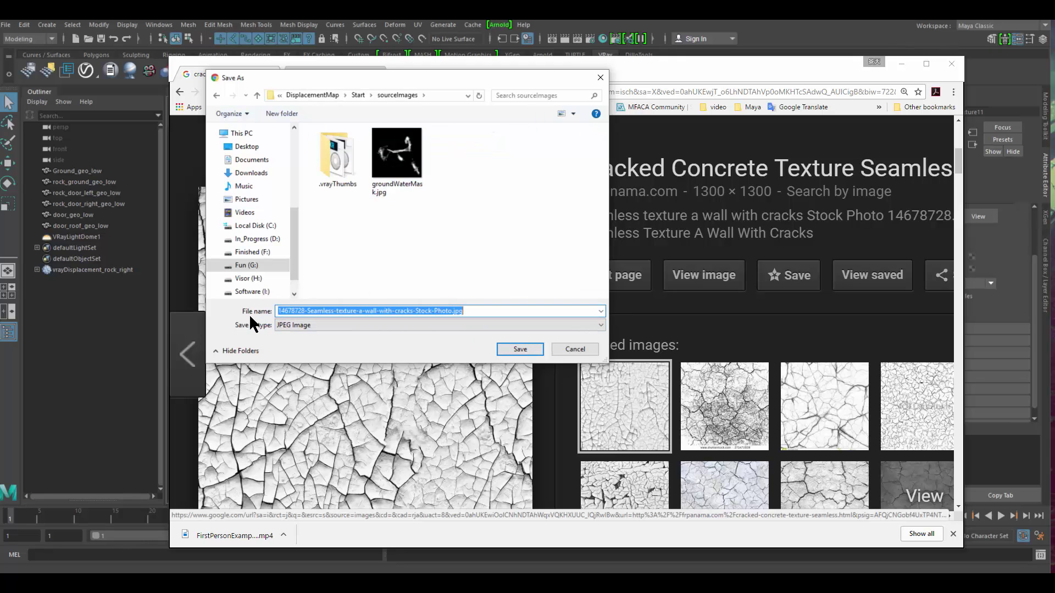
type("crack")
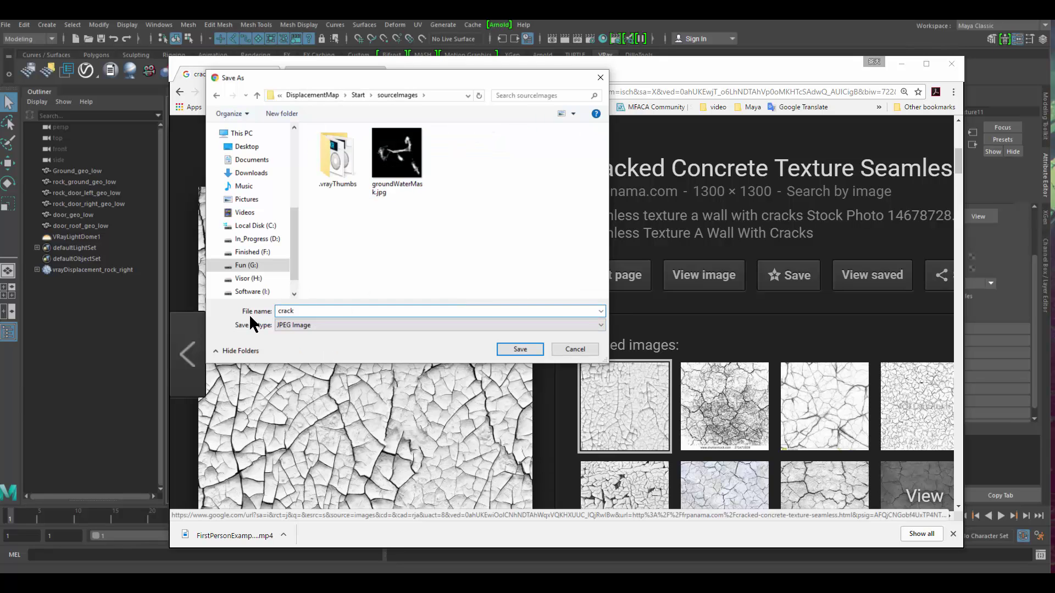
type("Texture")
key("Return")
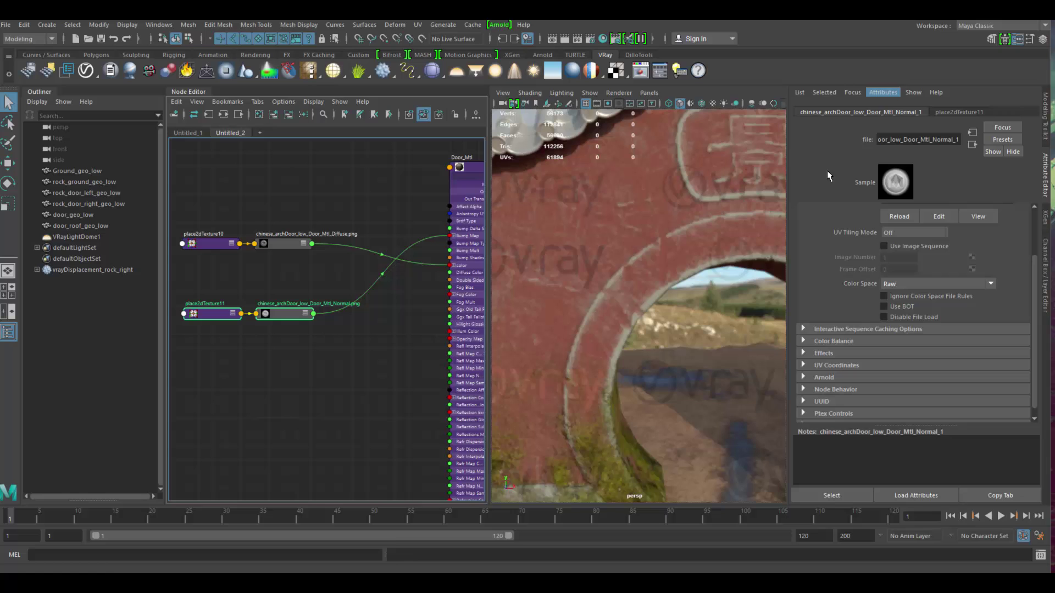
Bring crackTexture.jpg from the sourceImages folder into Maya's node graph and connect it to the Diffuse Color of Door_Mtl.
left_click(430, 565)
scroll(825, 352, "down", 1)
scroll(823, 342, "down", 5)
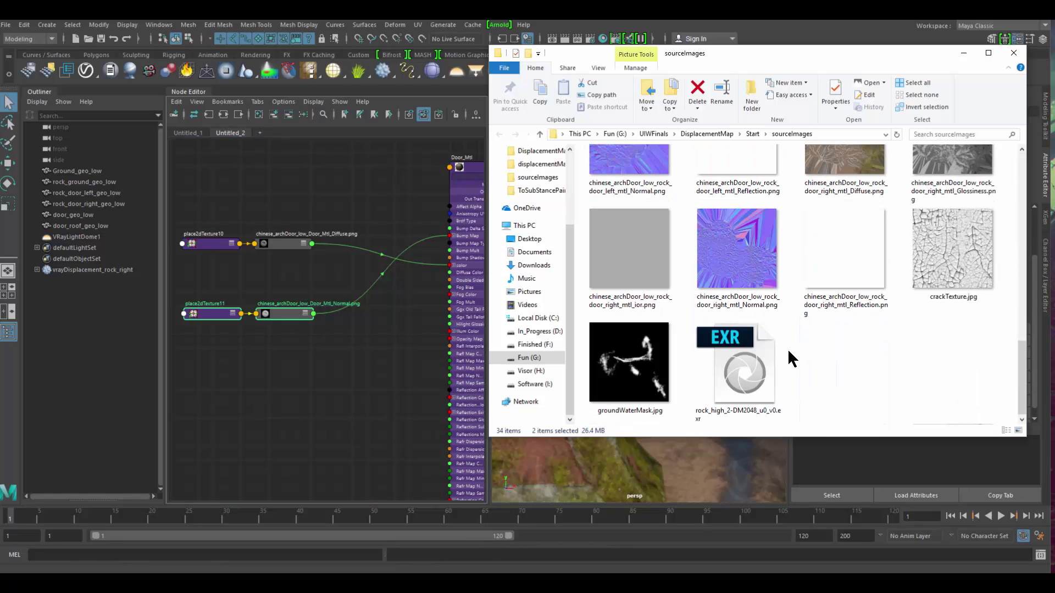
left_click_drag(942, 266, 263, 416)
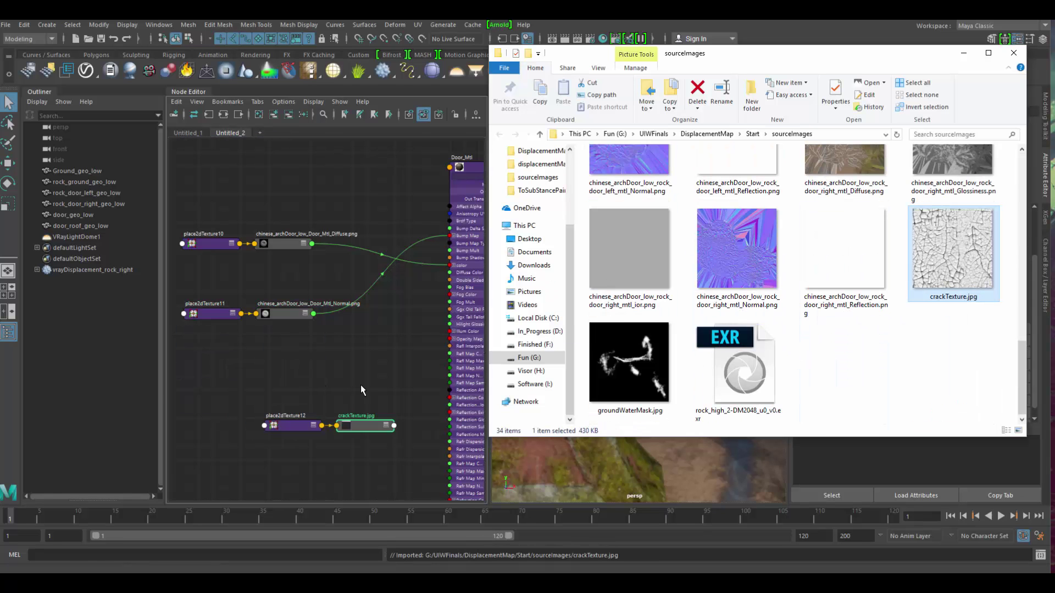
left_click_drag(469, 190, 458, 207)
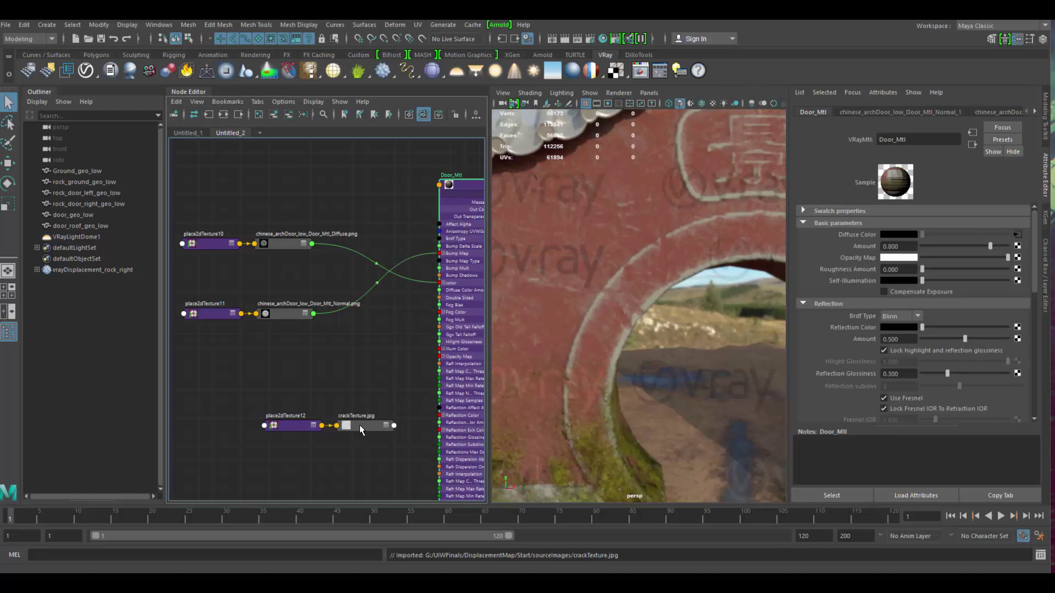
middle_click_drag(909, 306, 859, 233)
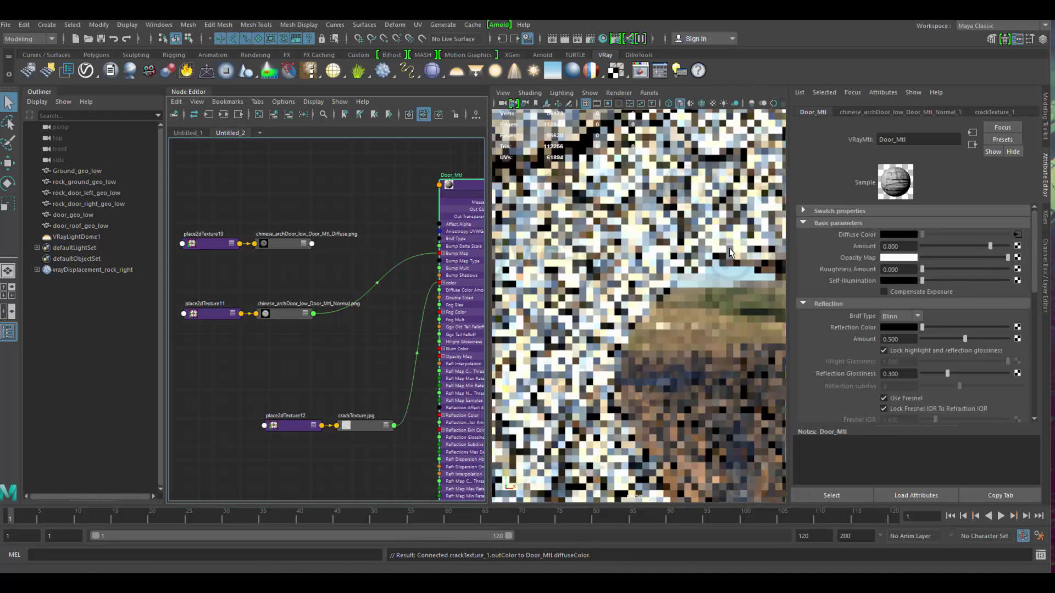
Set the Repeat UV of the crack texture's placement node to 100 by 100.
left_click(283, 423)
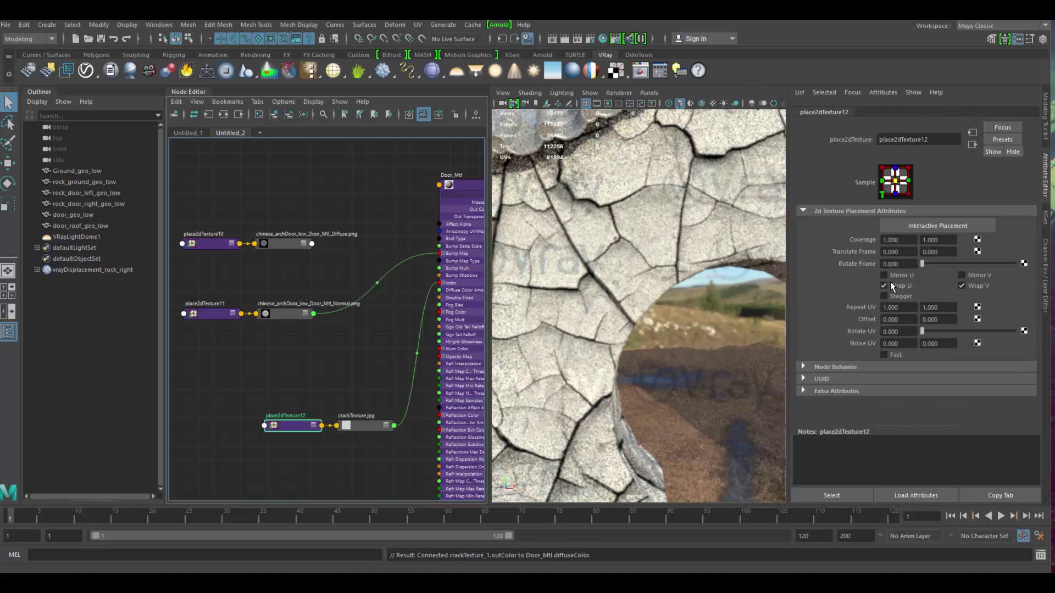
left_click(890, 307)
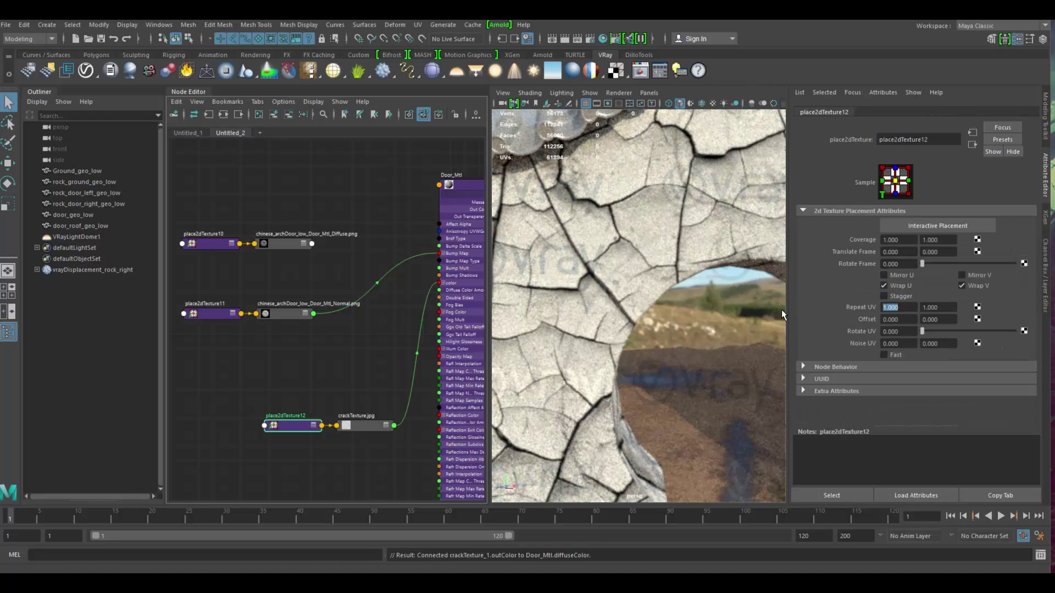
type("100")
key("Tab")
type("100")
key("Return")
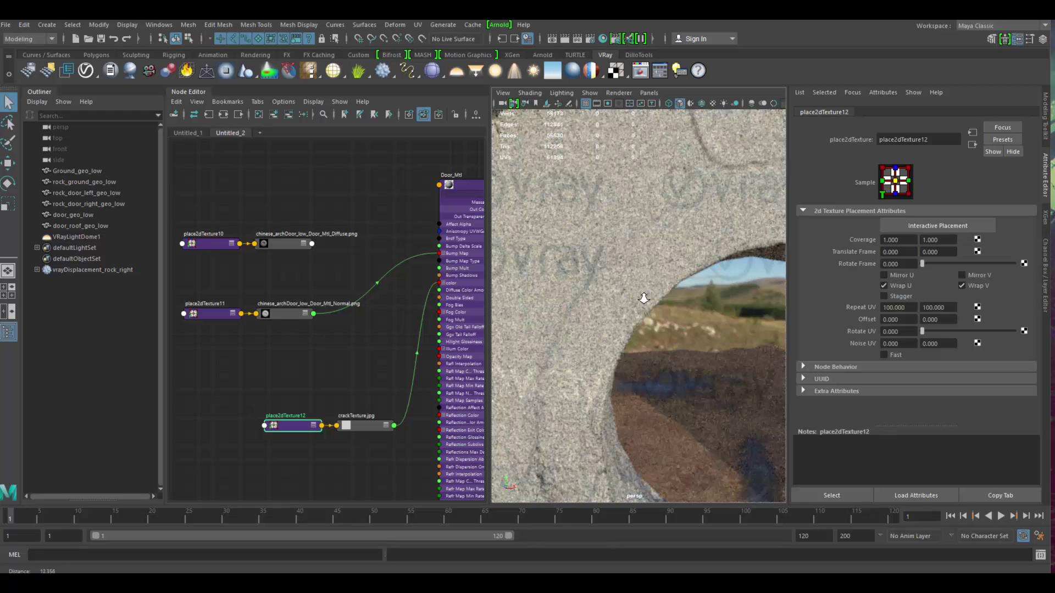
right_click_drag(645, 298, 761, 335, "alt")
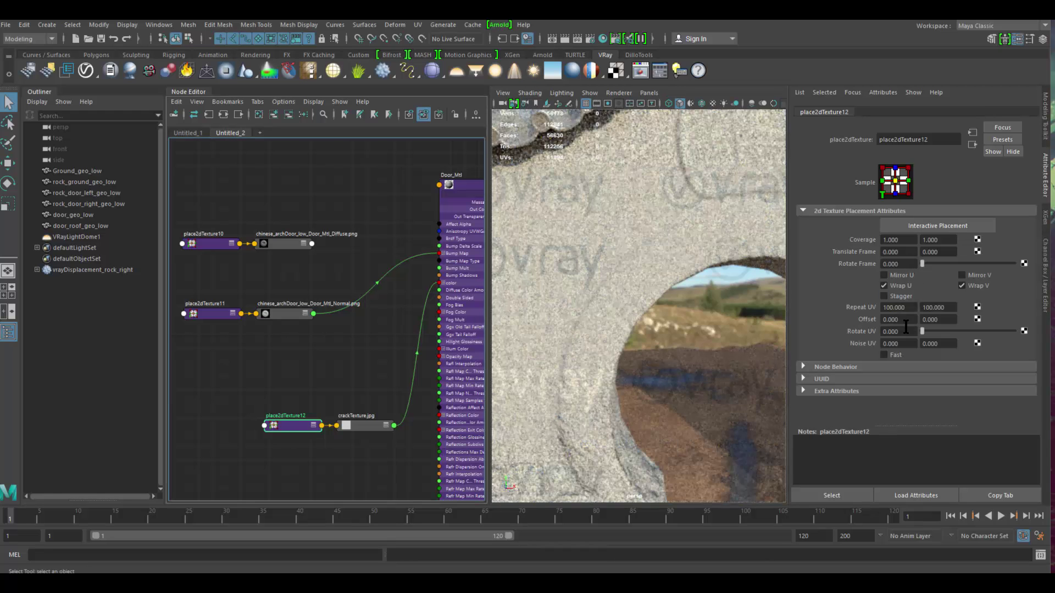
Set the Repeat UV of the crack texture's placement node to 20 by 20.
left_click_drag(910, 308, 830, 310)
type("20")
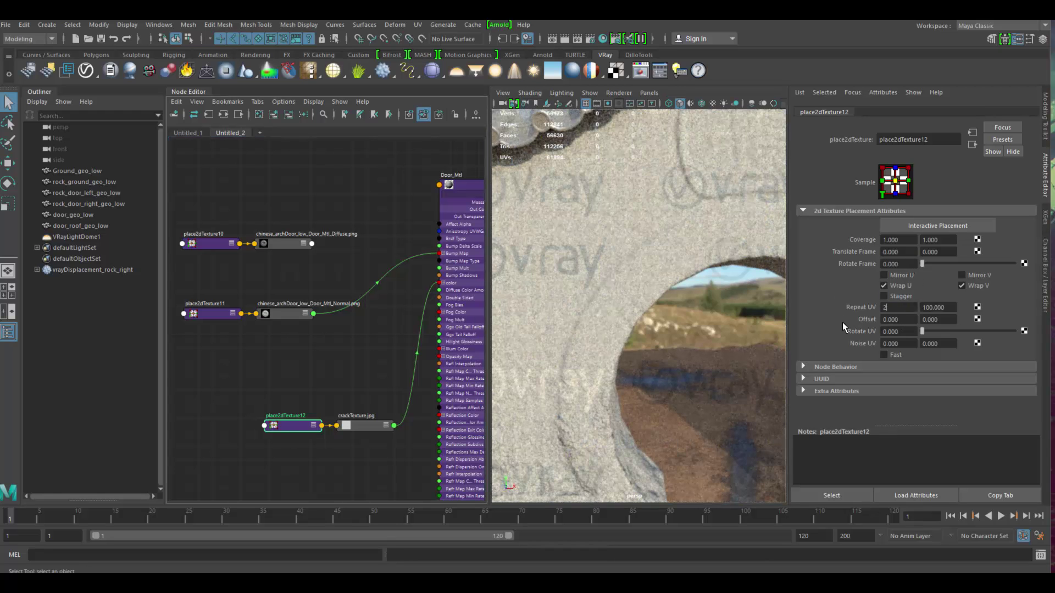
key("Tab")
type("20")
key("Return")
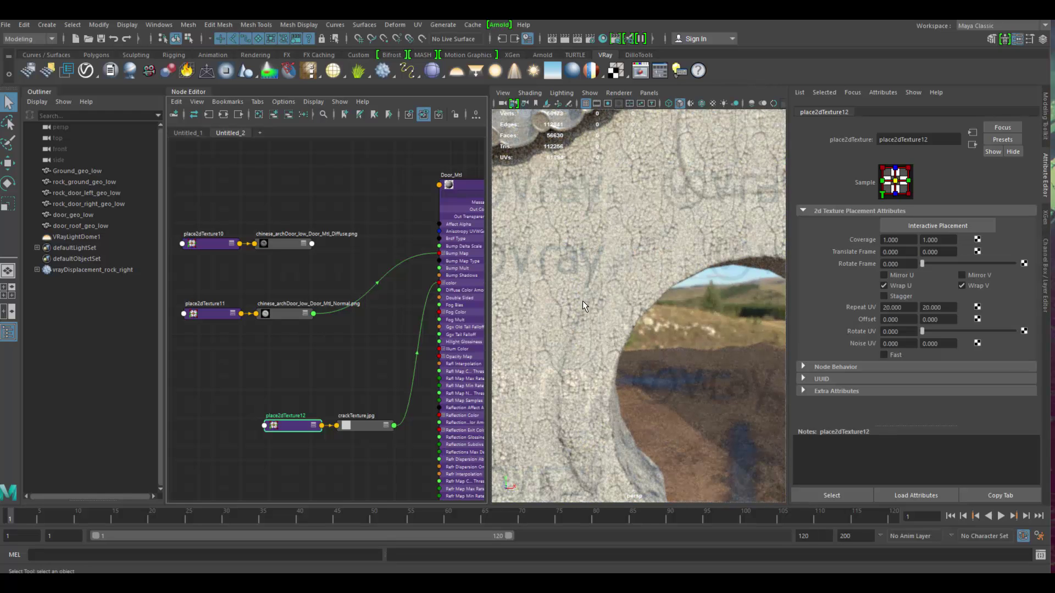
right_click_drag(582, 301, 644, 299, "alt")
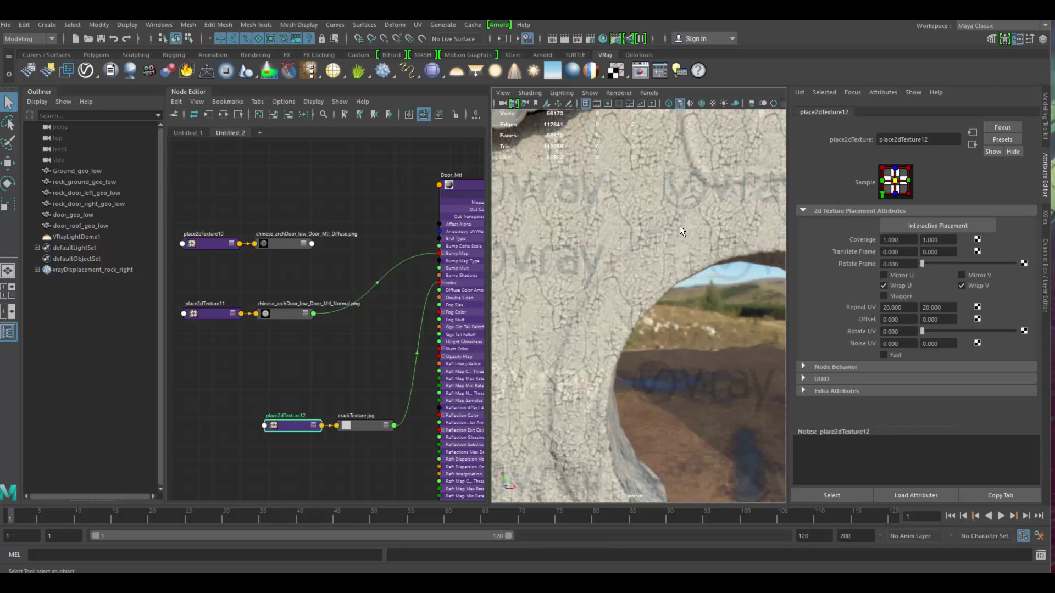
Switch to Substance Painter, show the shelf and bring crackTexture.jpg from its folder into the resource import.
mouse_move(626, 263)
right_mouse_down("alt")
mouse_move(623, 247)
mouse_move(598, 537)
right_mouse_up("alt")
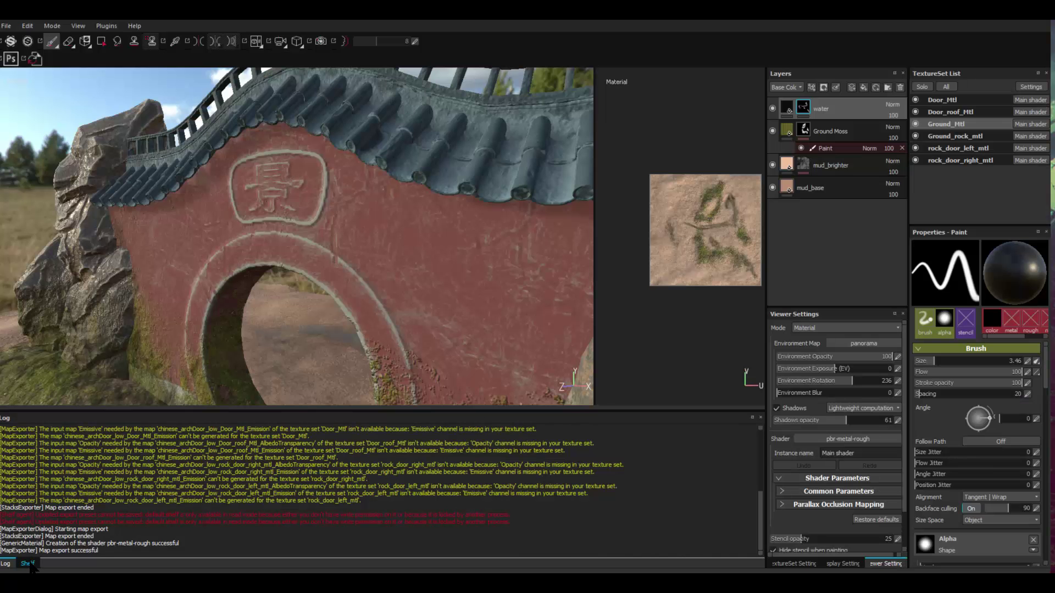
left_click(29, 564)
left_click(26, 442)
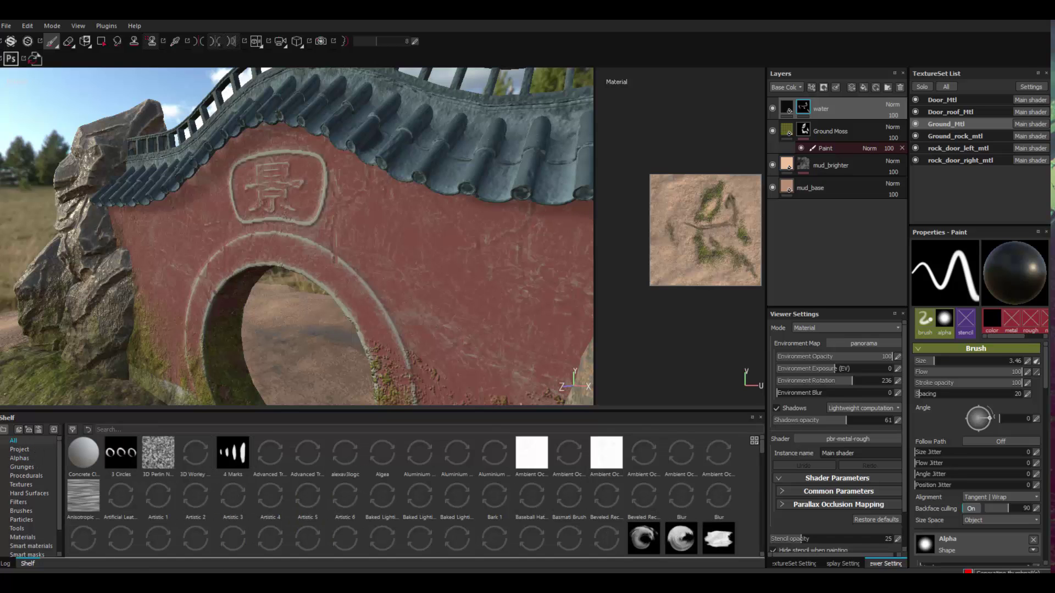
key("alt+Tab")
mouse_move(629, 363)
left_mouse_down()
mouse_move(569, 454)
mouse_move(324, 443)
left_mouse_up()
left_click(542, 444)
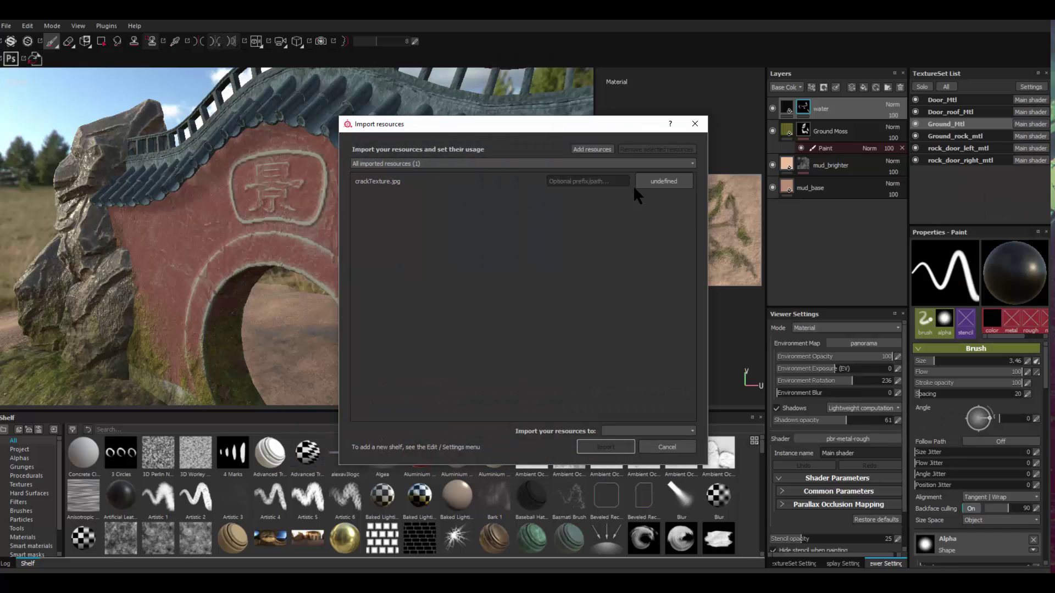
Import crackTexture.jpg as a texture into the current project and show only the project's shelf resources.
left_click(665, 181)
left_click(691, 214)
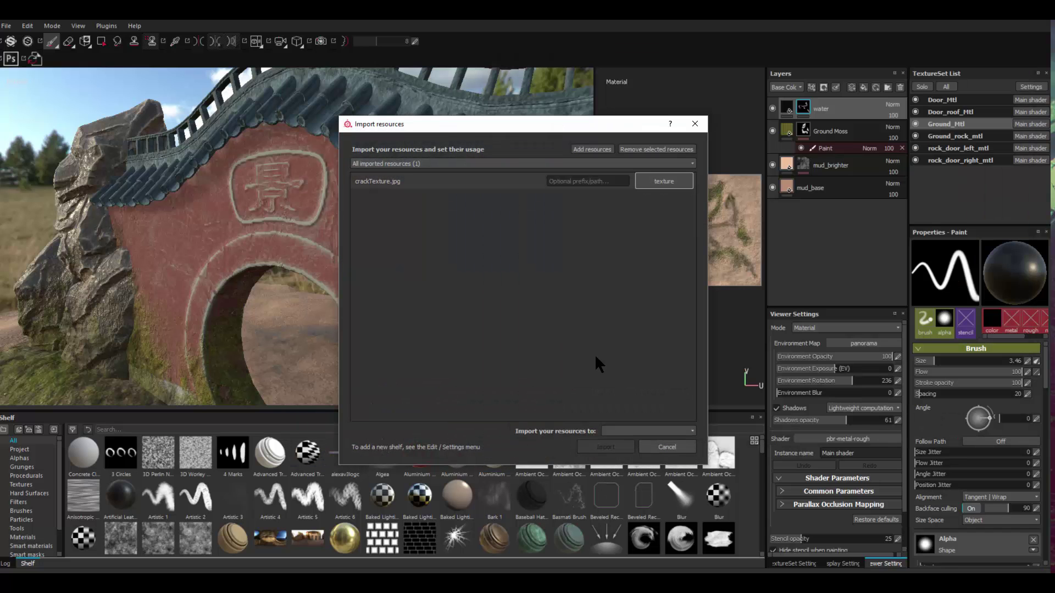
left_click(632, 431)
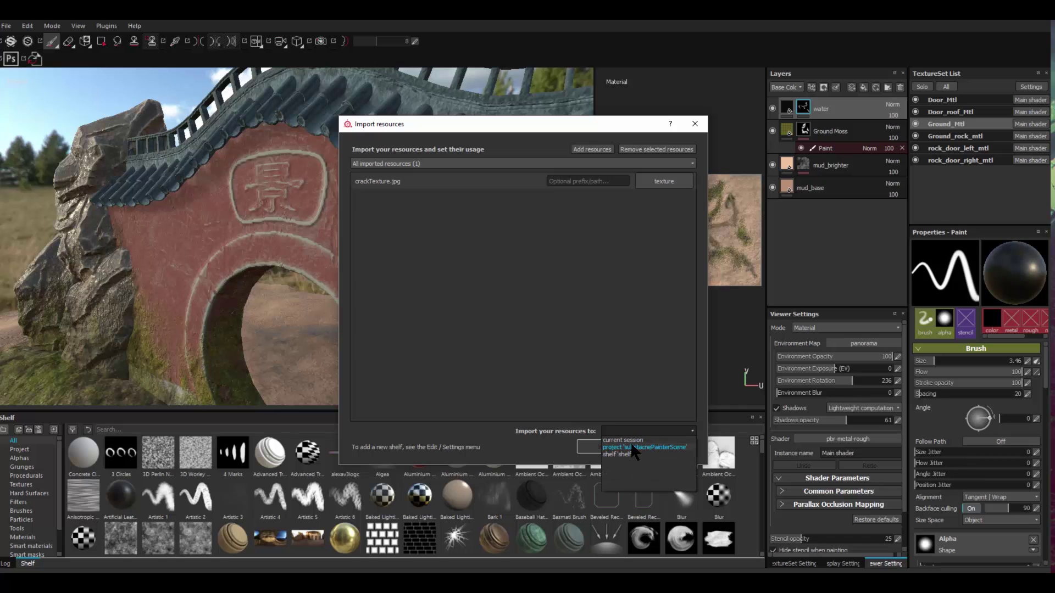
left_click(633, 448)
left_click(598, 445)
left_click(21, 449)
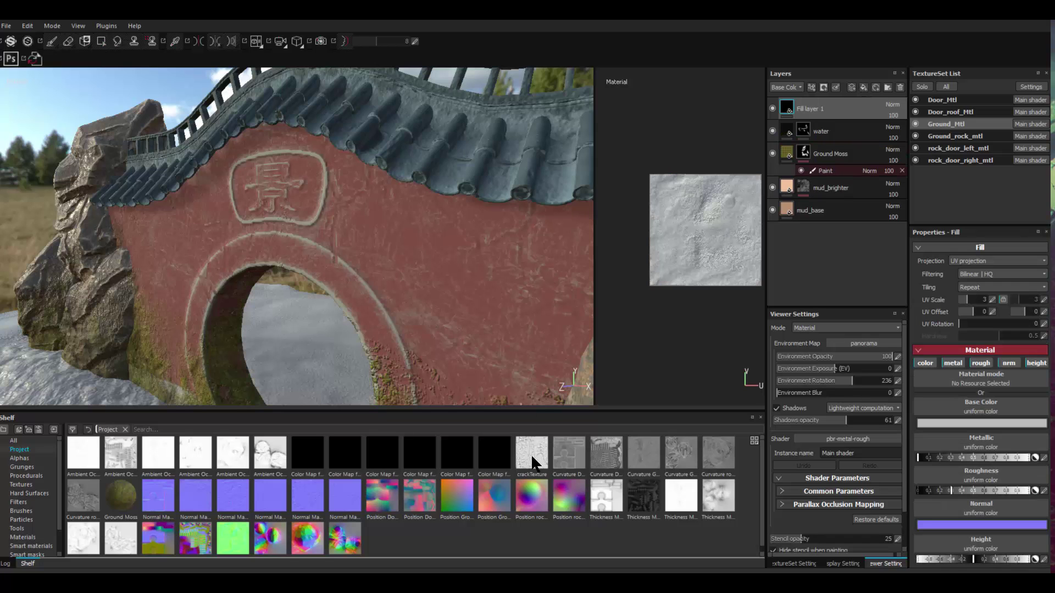
Assign crackTexture to the Base Color of a new fill layer on Ground_Mtl and inspect the cracked ground.
left_click_drag(533, 454, 668, 473)
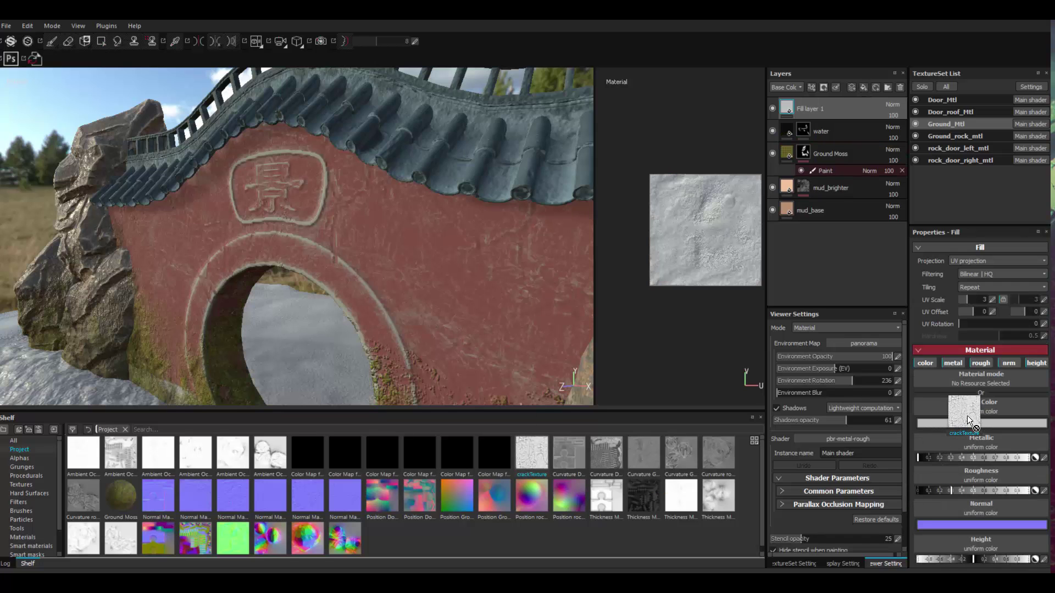
left_click_drag(967, 416, 967, 411)
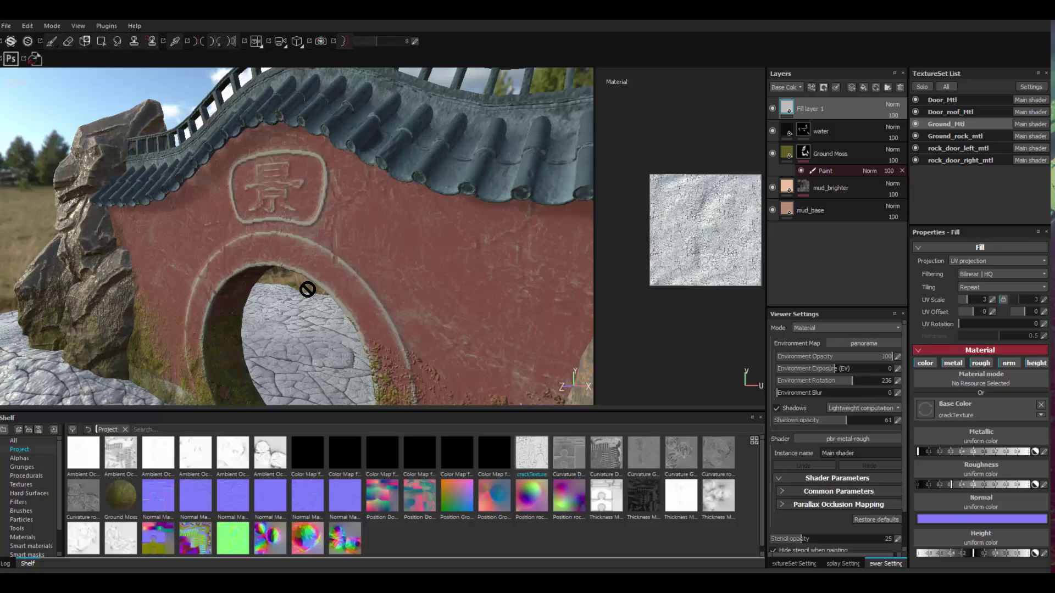
left_click_drag(308, 290, 273, 368, "alt")
middle_click_drag(273, 367, 327, 166, "alt")
right_click_drag(368, 252, 376, 249, "alt")
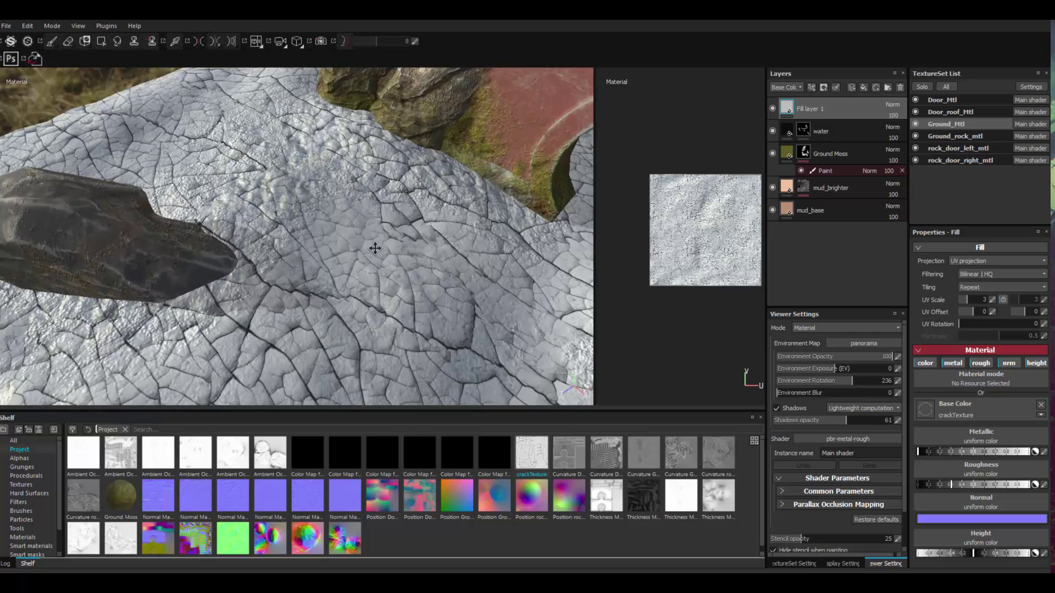
left_click_drag(375, 249, 716, 309, "alt")
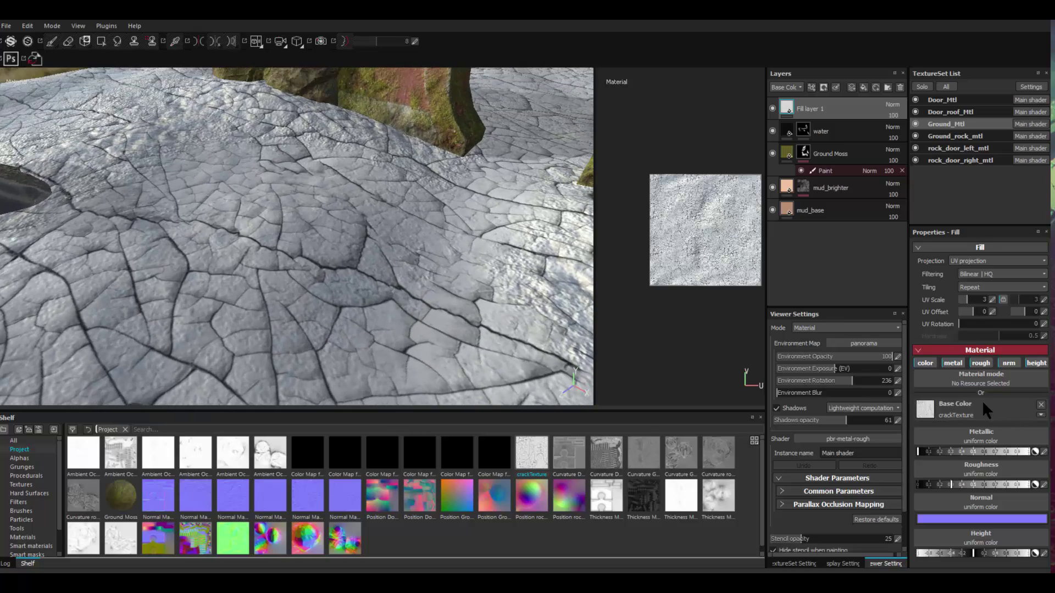
Set the crack fill layer's UV Scale to 20 and inspect the tiling on the ground up close.
left_click(990, 300)
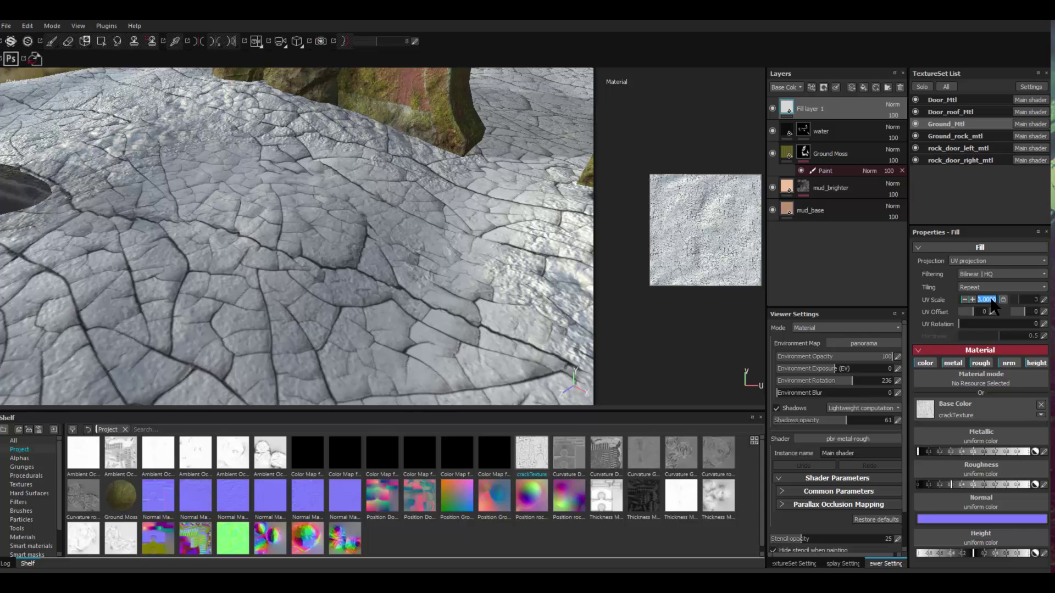
key("Return")
key("Tab")
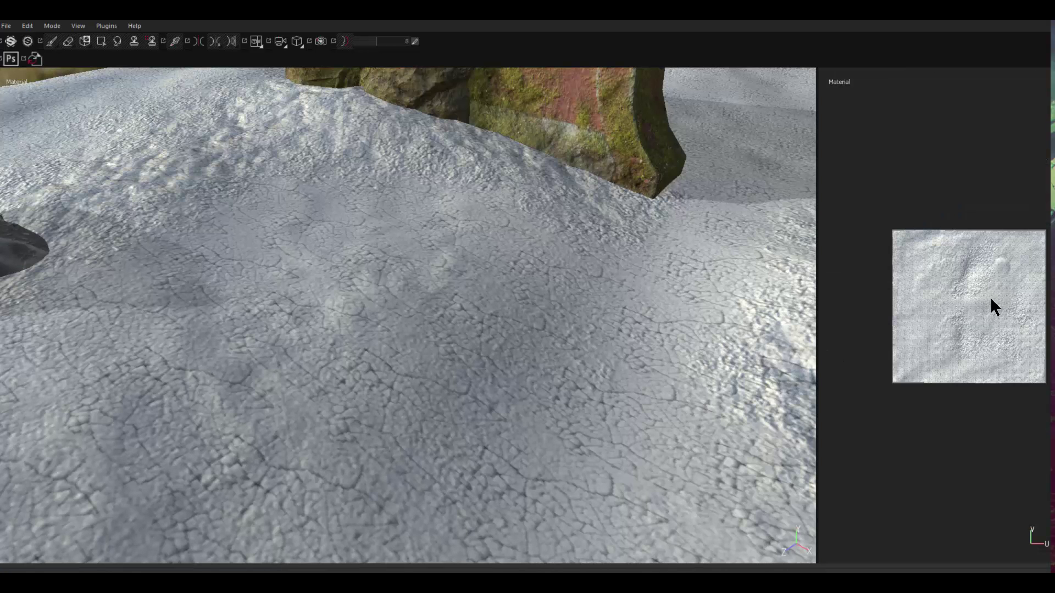
left_click_drag(462, 374, 883, 319, "alt")
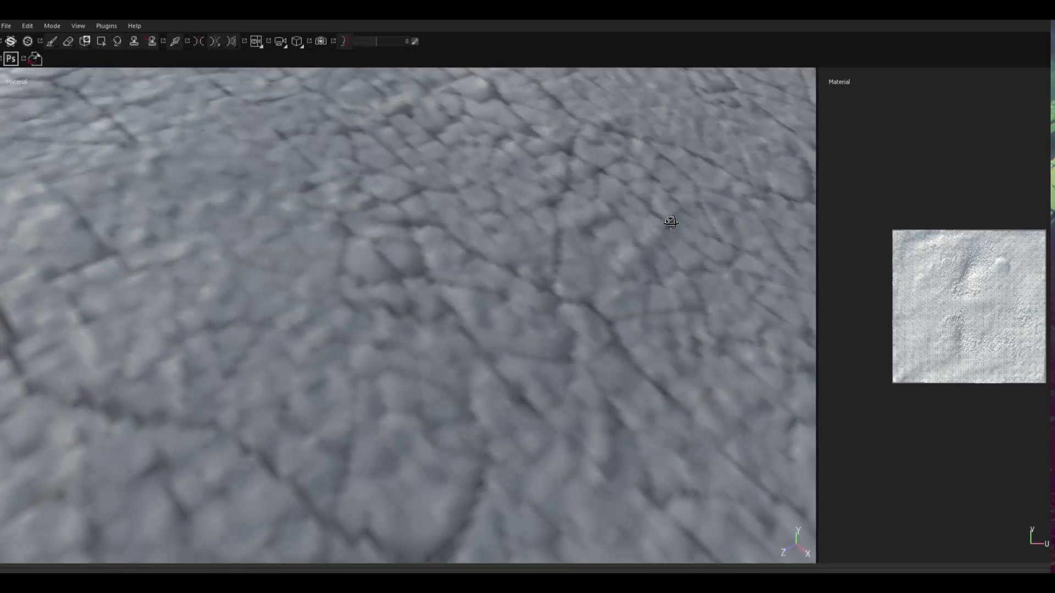
left_click_drag(671, 223, 945, 379, "alt")
Raise the crack fill layer's UV Scale further and inspect the denser tiling on the ground.
key("Tab")
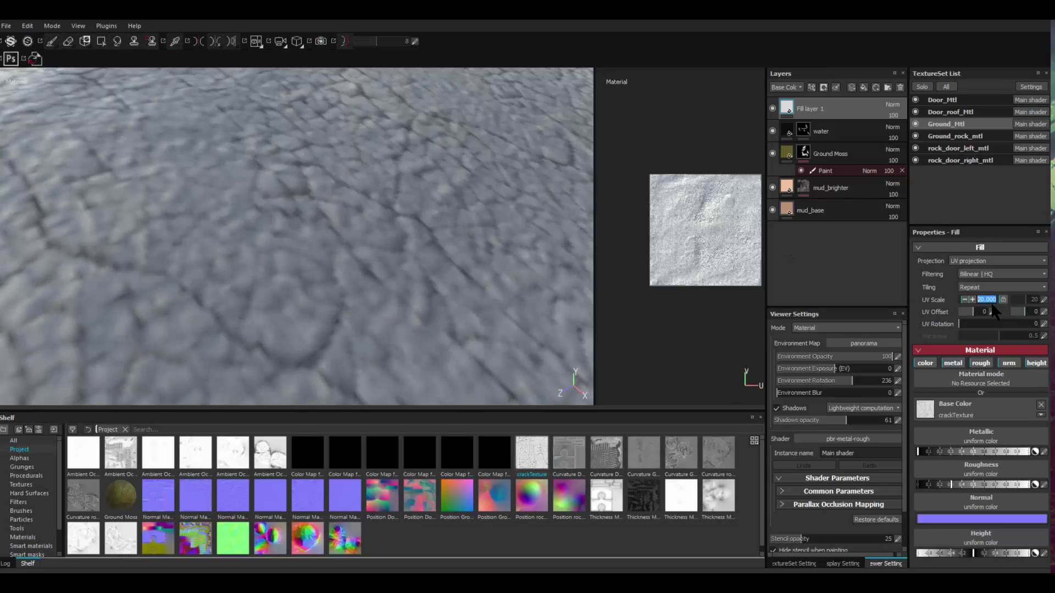
key("Tab")
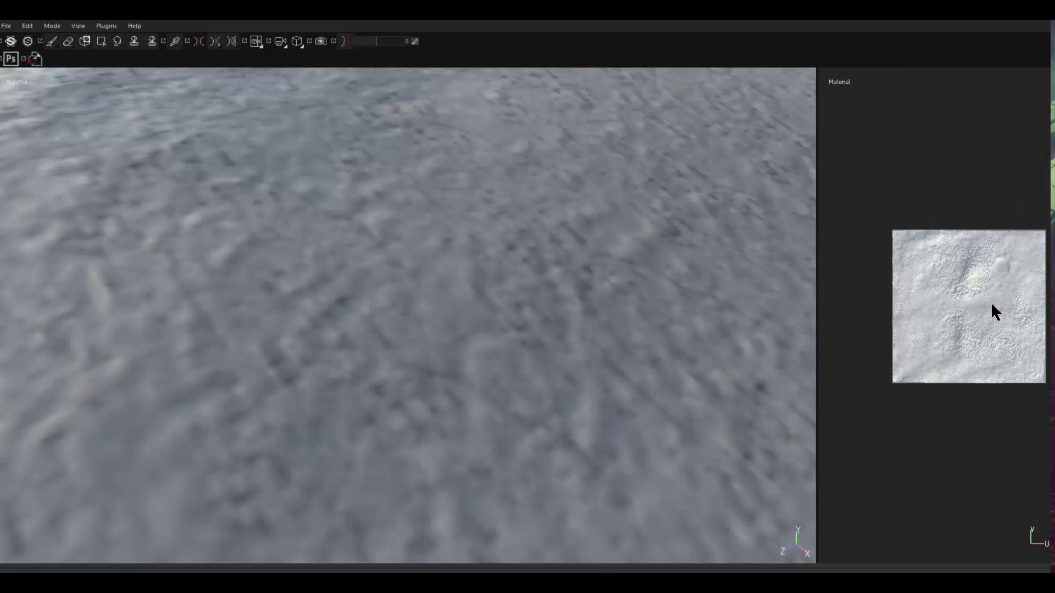
scroll(534, 303, "down", 2)
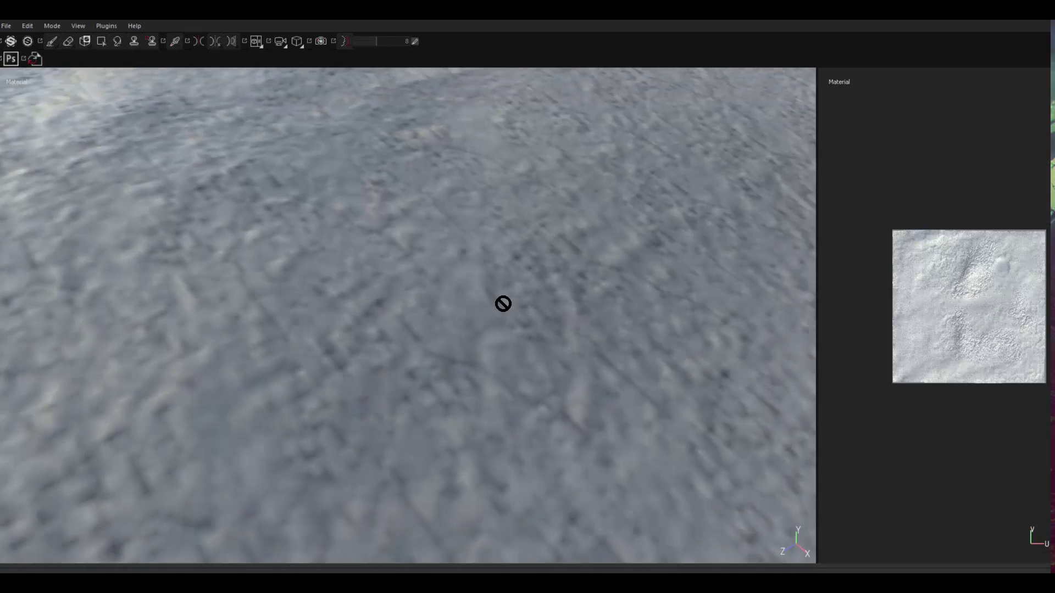
key("Tab")
mouse_move(414, 294)
left_mouse_down("alt")
mouse_move(304, 243)
mouse_move(558, 319)
mouse_move(666, 317)
mouse_move(440, 283)
mouse_move(322, 213)
mouse_move(262, 205)
mouse_move(294, 276)
mouse_move(295, 306)
mouse_move(391, 283)
mouse_move(412, 224)
mouse_move(388, 201)
mouse_move(423, 242)
mouse_move(442, 234)
mouse_move(471, 138)
left_mouse_up("alt")
Undo the last three changes made to the ground's crack fill.
key("ctrl+z")
key("ctrl+z")
key("ctrl+z")
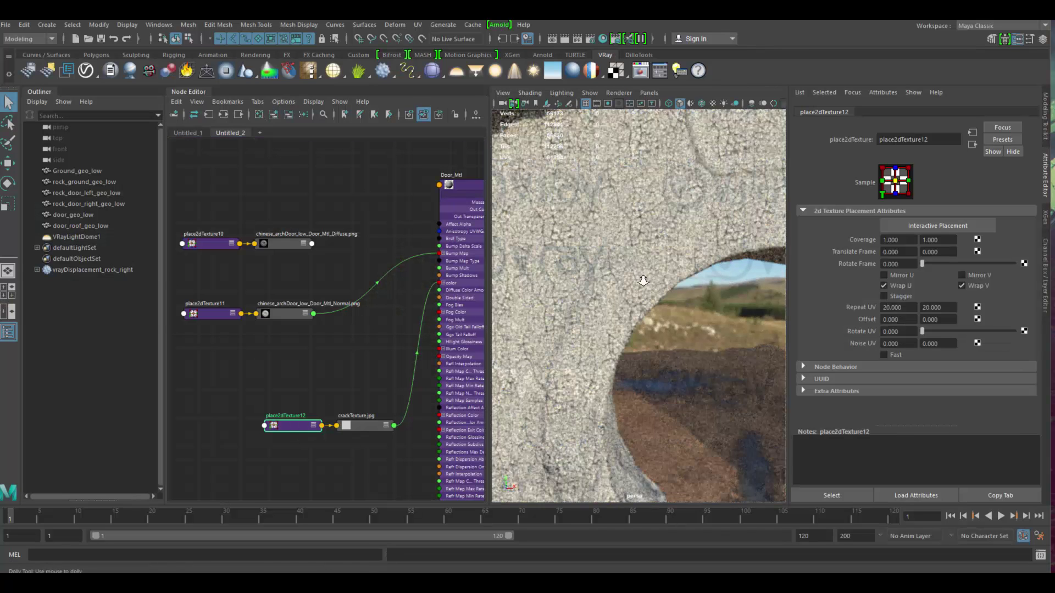
Switch to Maya and set the Repeat UV of the crack texture's placement node to 50 by 50.
right_click_drag(678, 302, 801, 347, "alt")
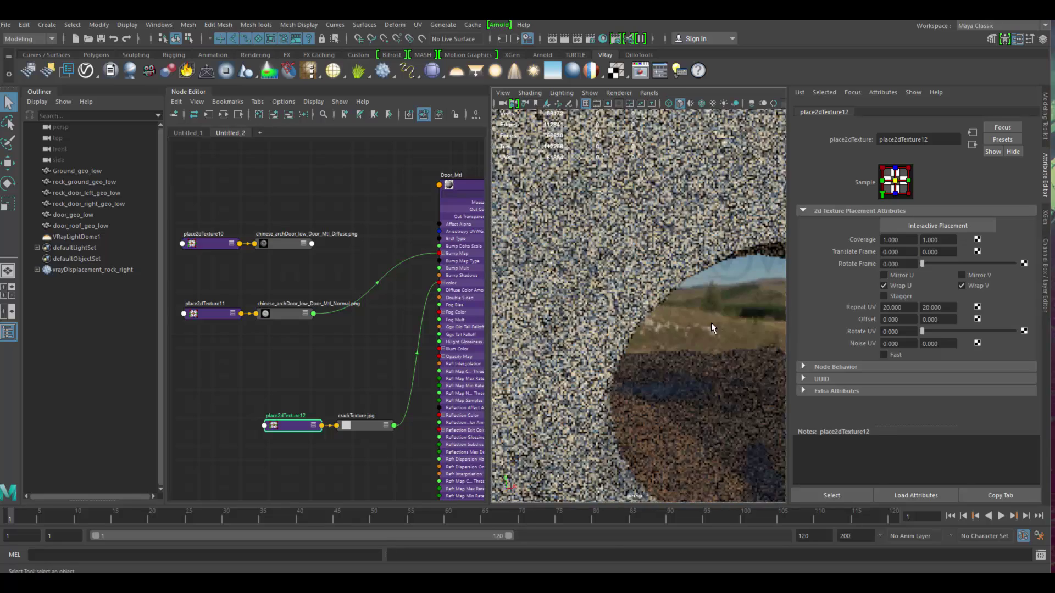
left_click_drag(711, 322, 659, 301, "alt")
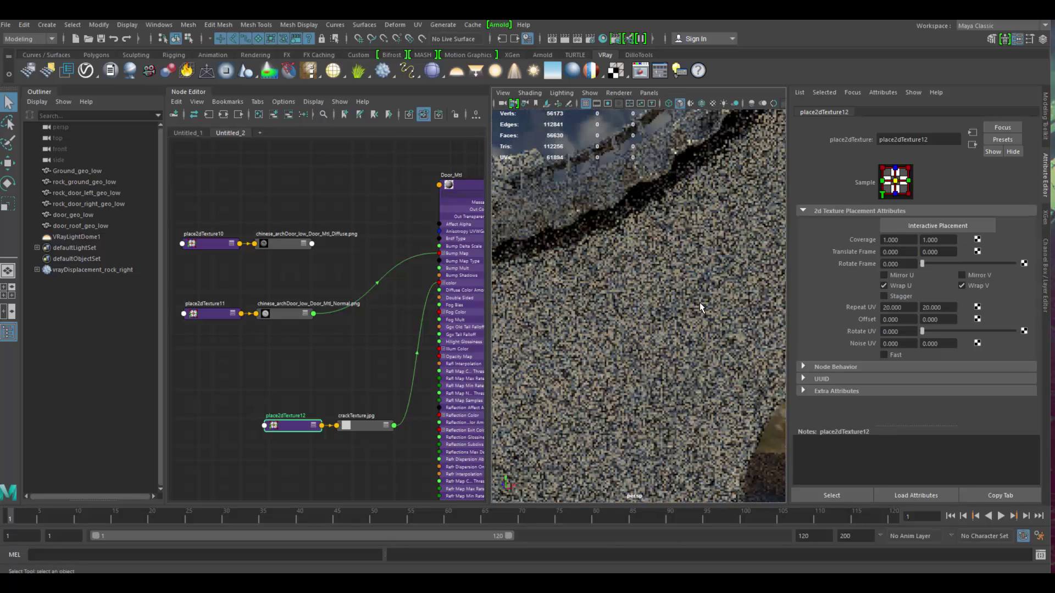
middle_click_drag(695, 293, 691, 292, "alt")
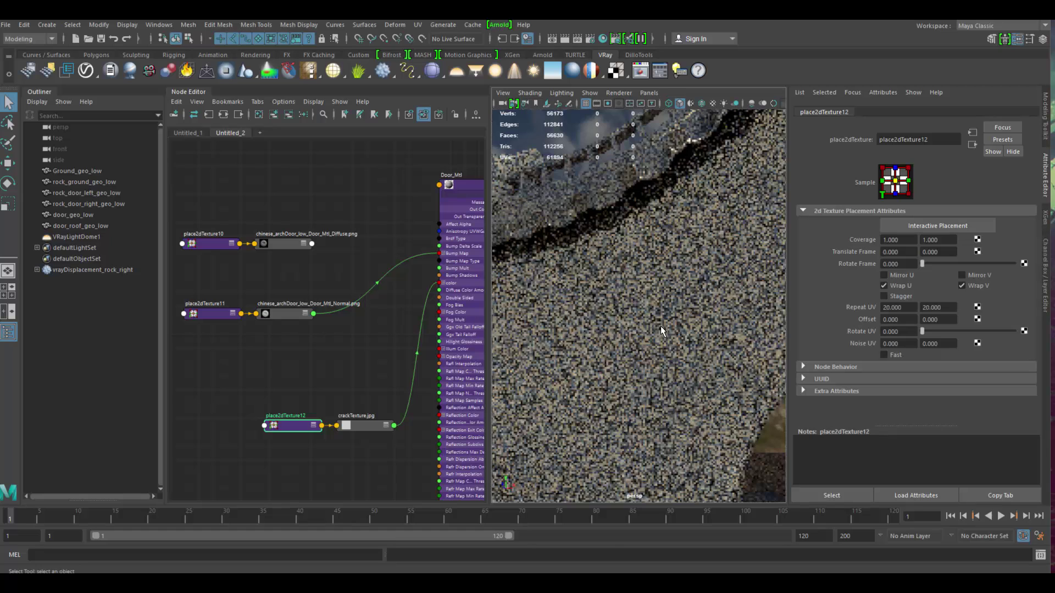
left_click(301, 433)
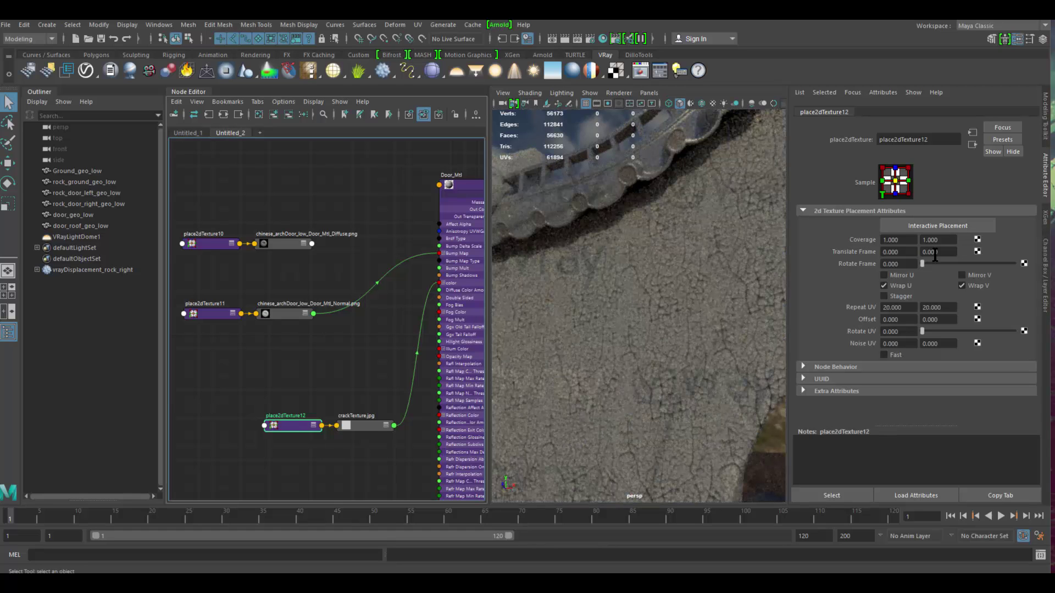
left_click(907, 308)
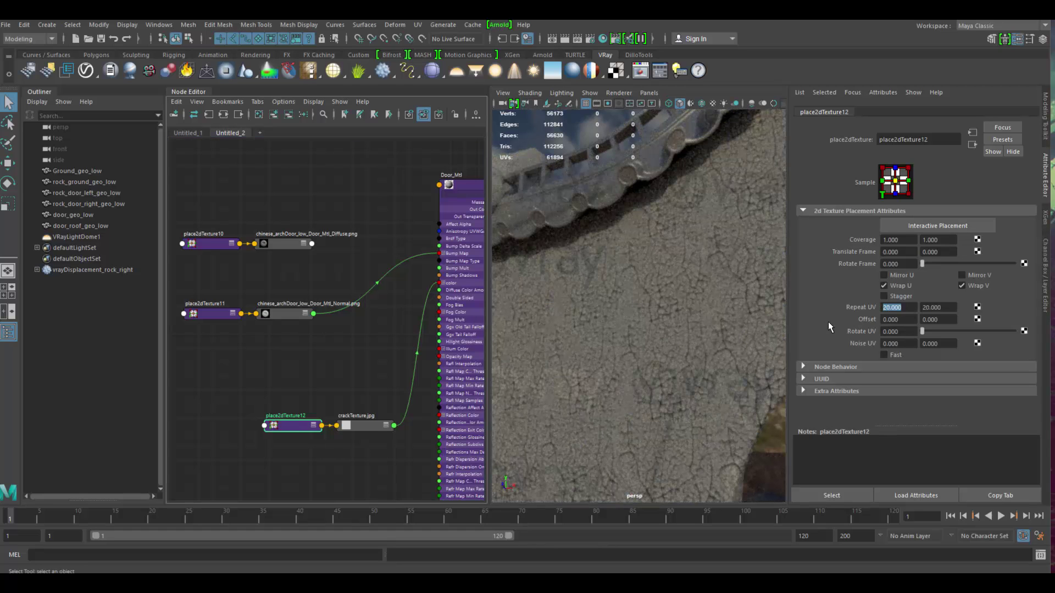
type("50")
key("Return")
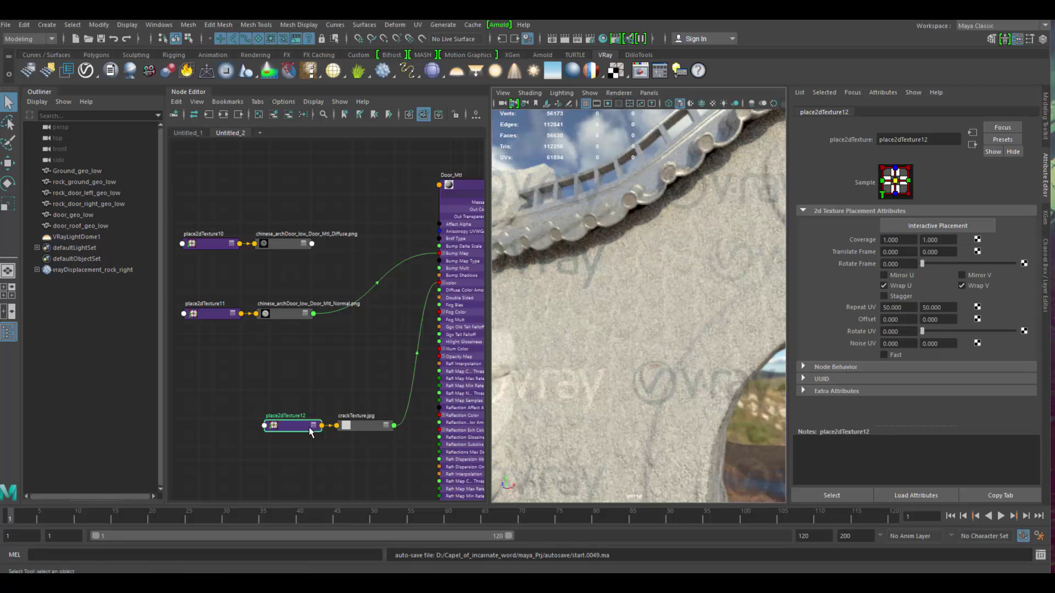
Set the Repeat UV of place2dTexture12 to 10 by 10 and check the cracks across the whole arch wall.
left_click_drag(914, 308, 838, 308)
type("10")
key("Tab")
type("10")
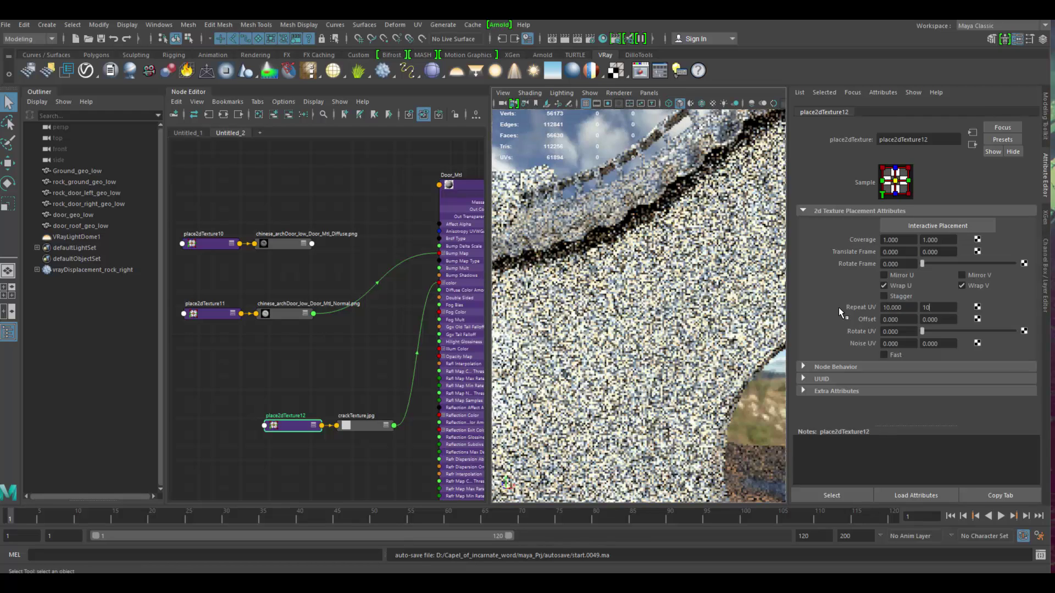
key("Return")
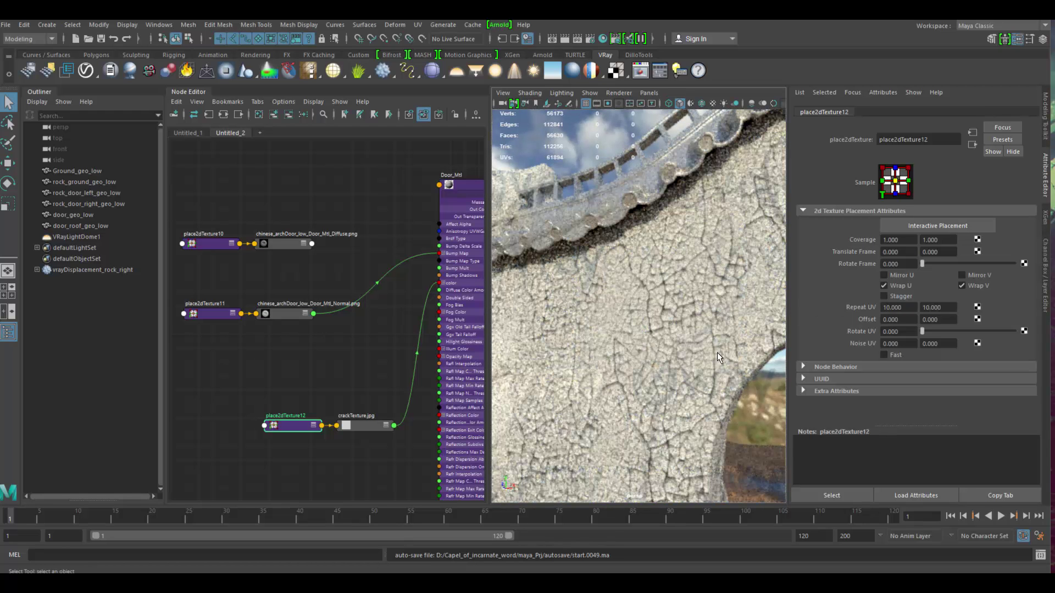
right_click_drag(653, 319, 605, 327, "alt")
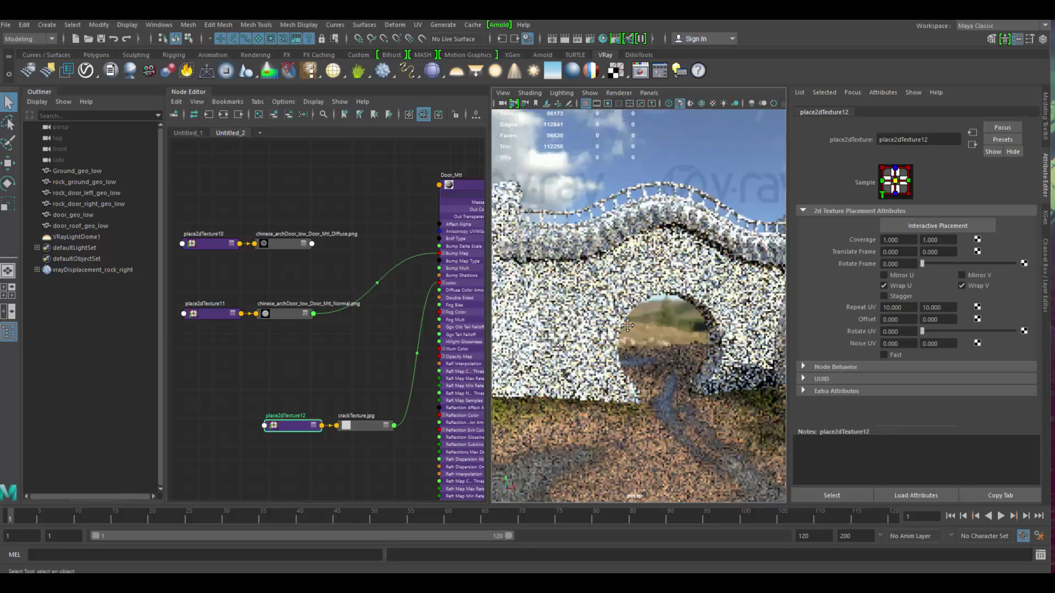
middle_click_drag(604, 343, 626, 365, "alt")
left_click_drag(666, 345, 689, 340, "alt")
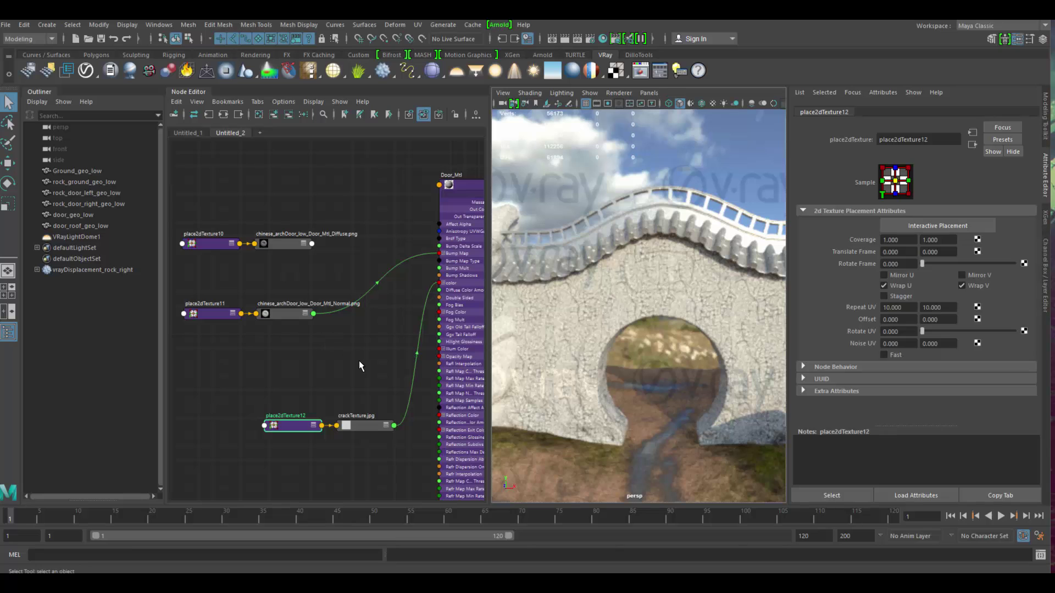
Move the crackTexture.jpg node and its placement node up to just below the door's normal map nodes.
middle_click_drag(324, 350, 293, 318, "alt")
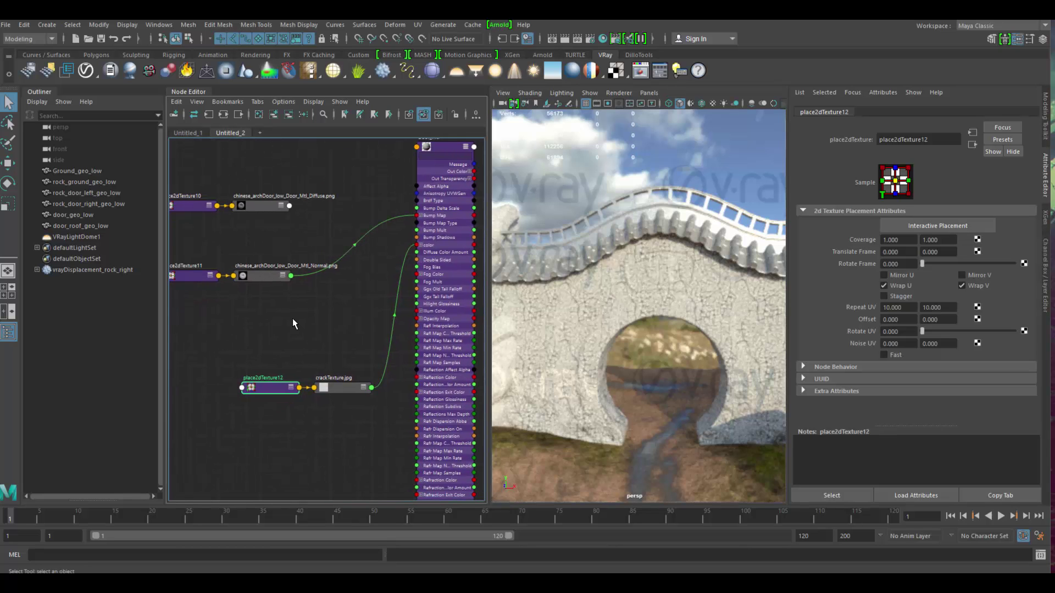
left_click_drag(270, 322, 372, 420)
left_click_drag(345, 377, 289, 331)
middle_click_drag(377, 315, 399, 319, "alt")
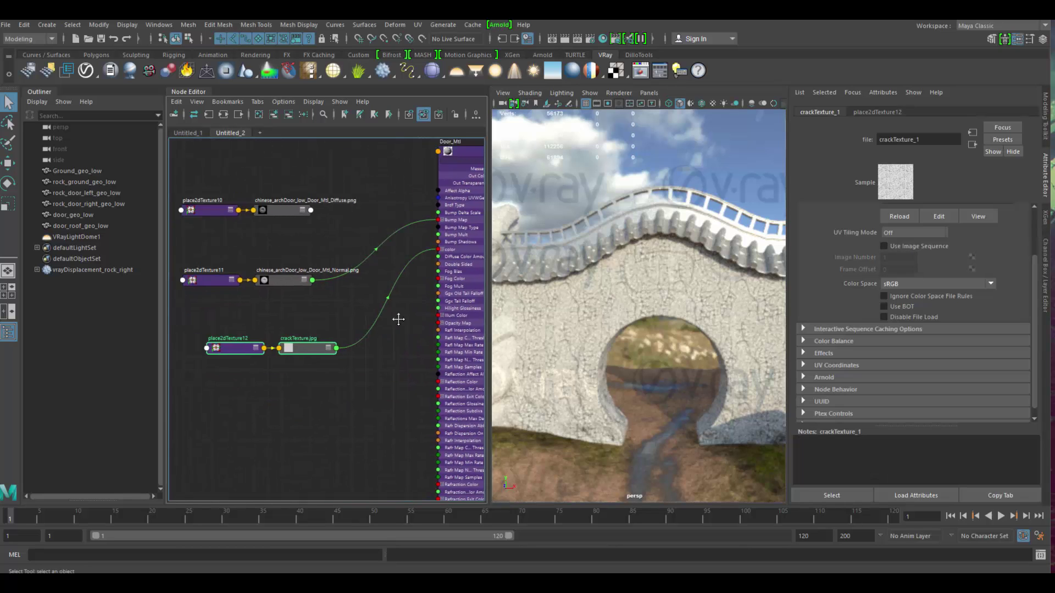
scroll(376, 322, "up", 3)
scroll(307, 365, "down", 3)
Move the Door_Mtl_Diffuse.png node and its placement node below the crack texture nodes.
left_click_drag(255, 355, 292, 403)
left_click_drag(245, 262, 279, 275)
left_click_drag(272, 262, 286, 455)
scroll(302, 402, "up", 3)
middle_click_drag(305, 404, 348, 332, "alt")
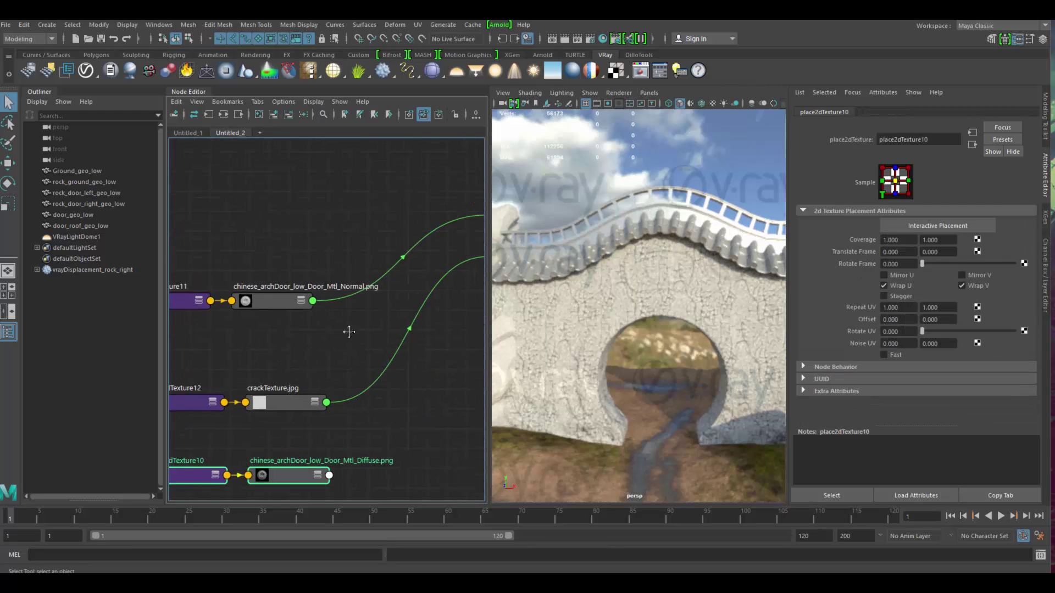
left_click(427, 376)
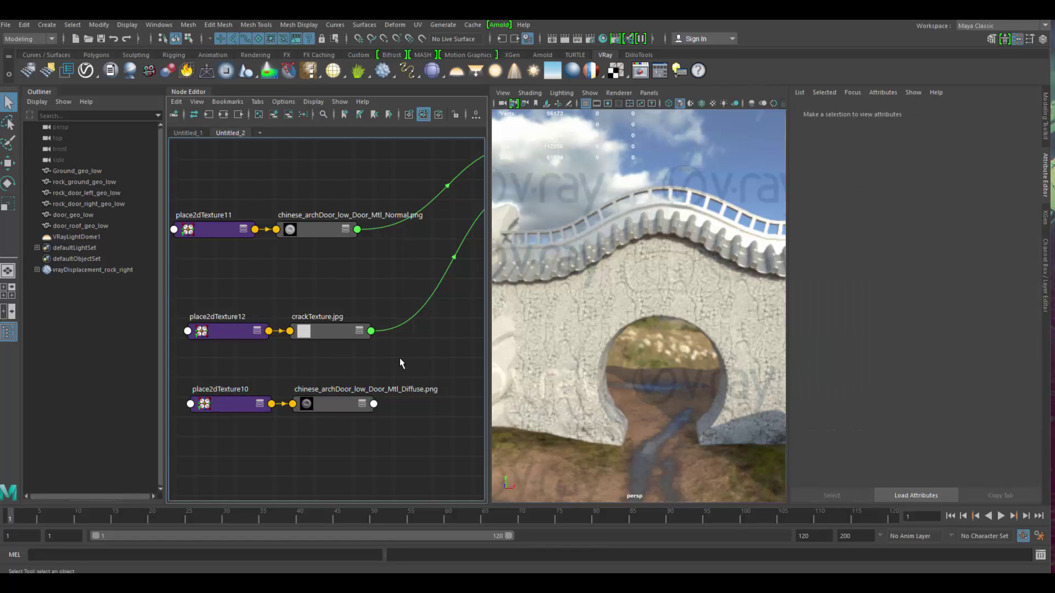
middle_click_drag(421, 352, 399, 349, "alt")
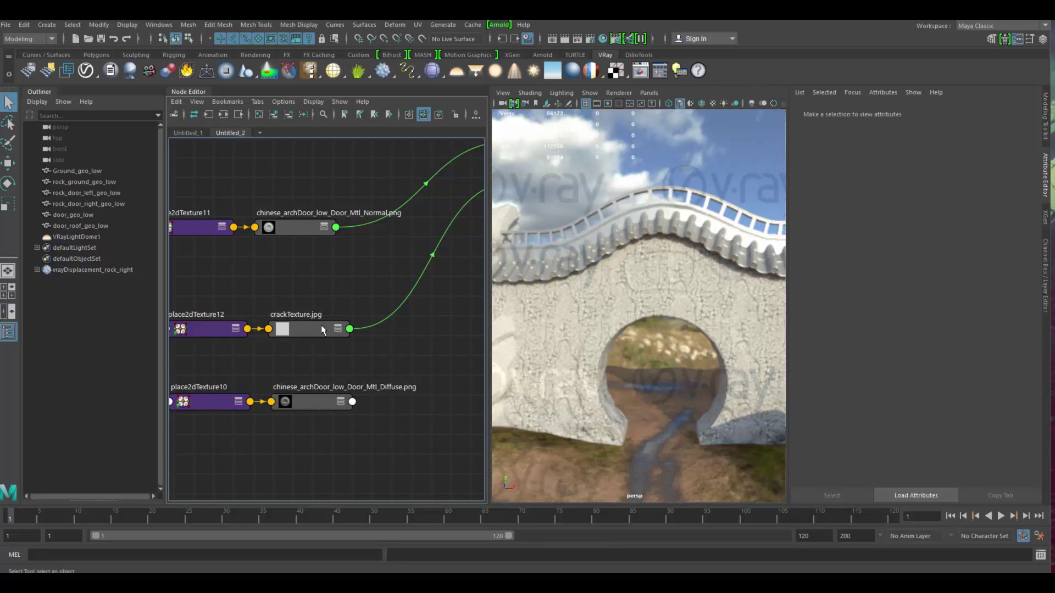
Adjust the positions of the crackTexture.jpg and Door_Mtl_Diffuse.png nodes and create a layeredTexture node beside them.
mouse_move(321, 325)
left_mouse_down()
mouse_move(326, 309)
mouse_move(314, 324)
mouse_move(333, 324)
mouse_move(337, 312)
left_mouse_up()
left_click_drag(321, 325, 318, 328)
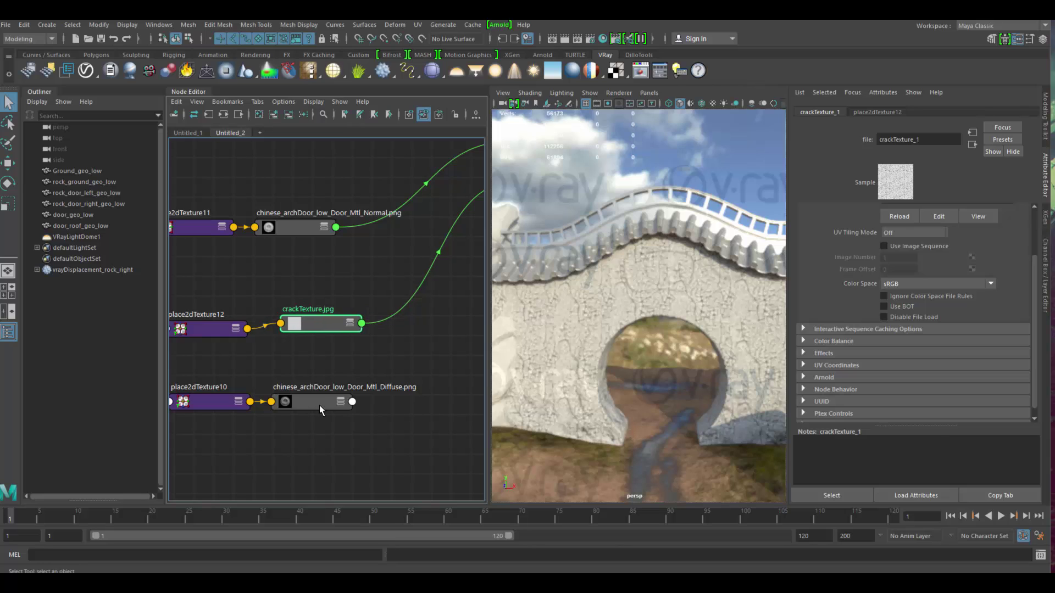
left_click_drag(319, 405, 320, 404)
left_click(394, 364)
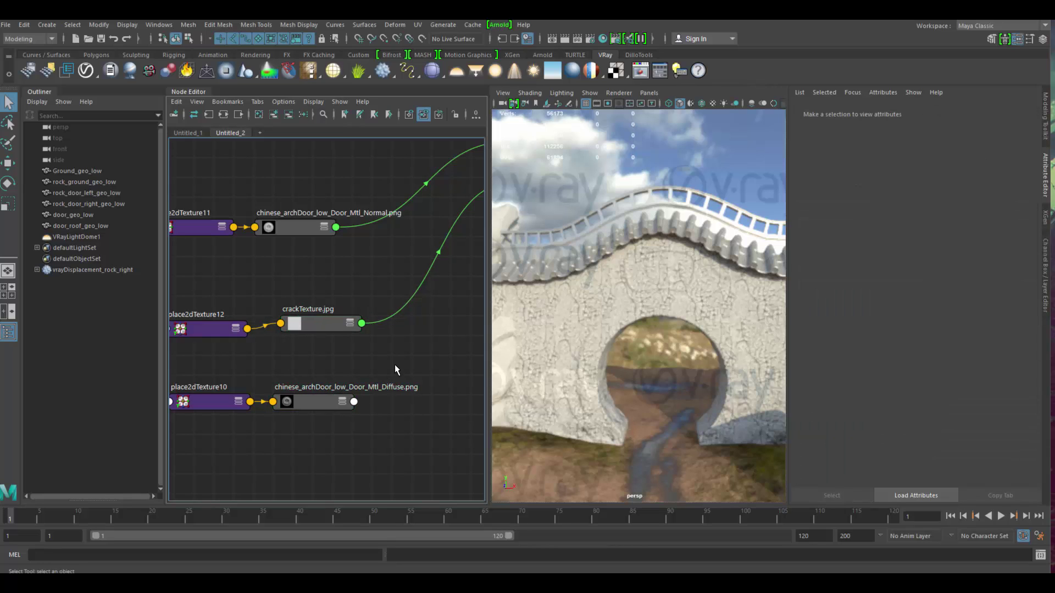
key("Tab")
type("layeredShader")
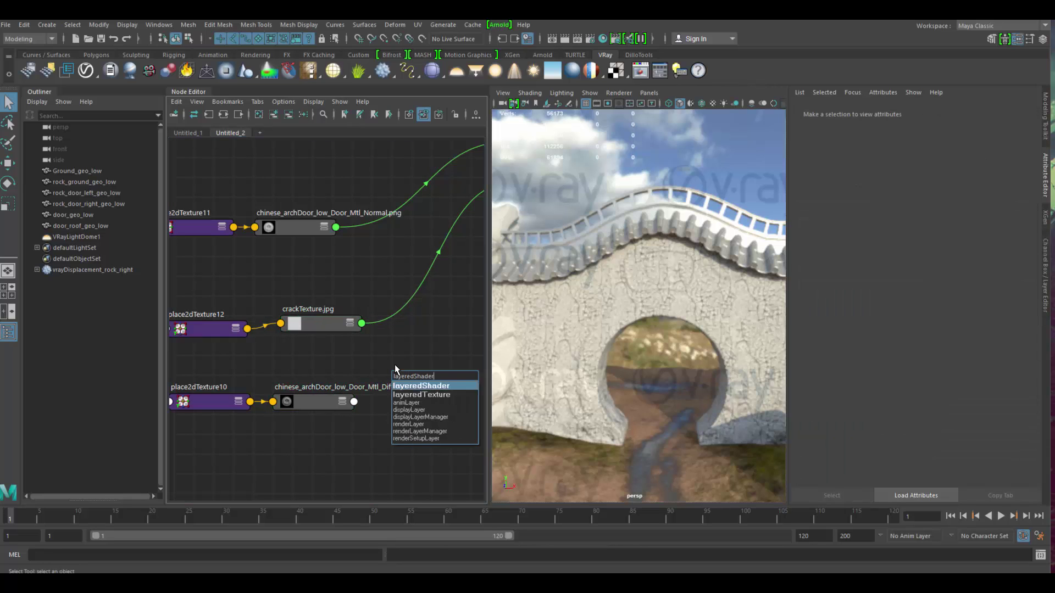
key("Down")
key("Return")
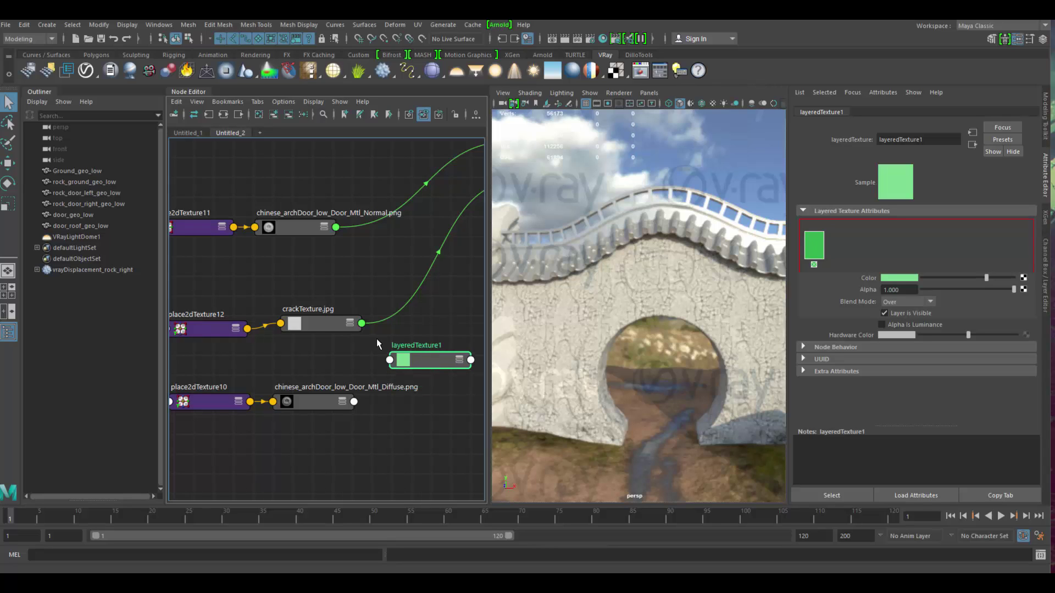
Add the crack texture and the door diffuse map as layers of the layered texture and delete its default green layer.
middle_click_drag(717, 363, 859, 245)
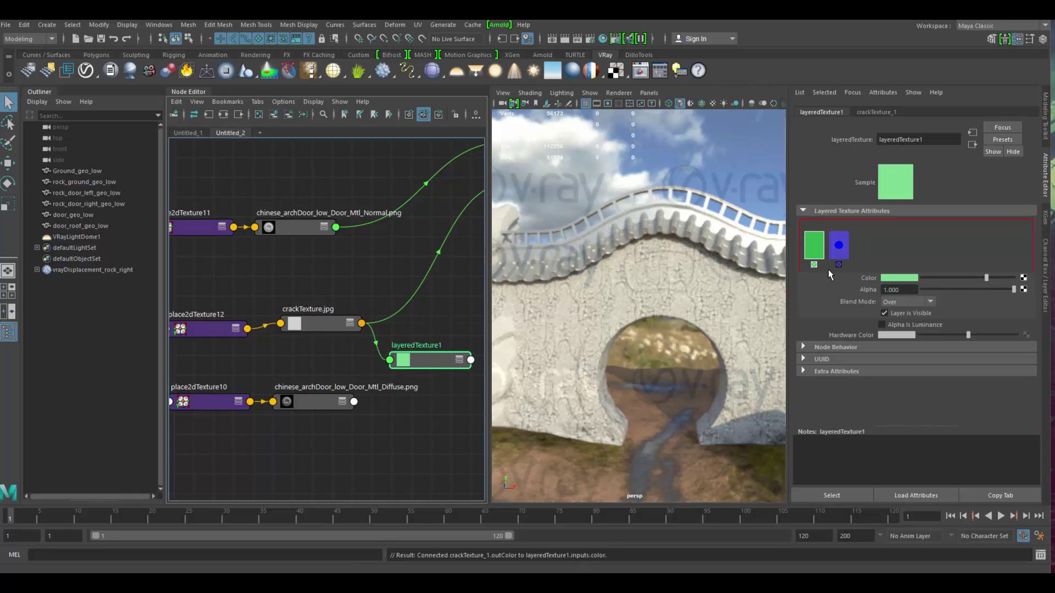
left_click(814, 265)
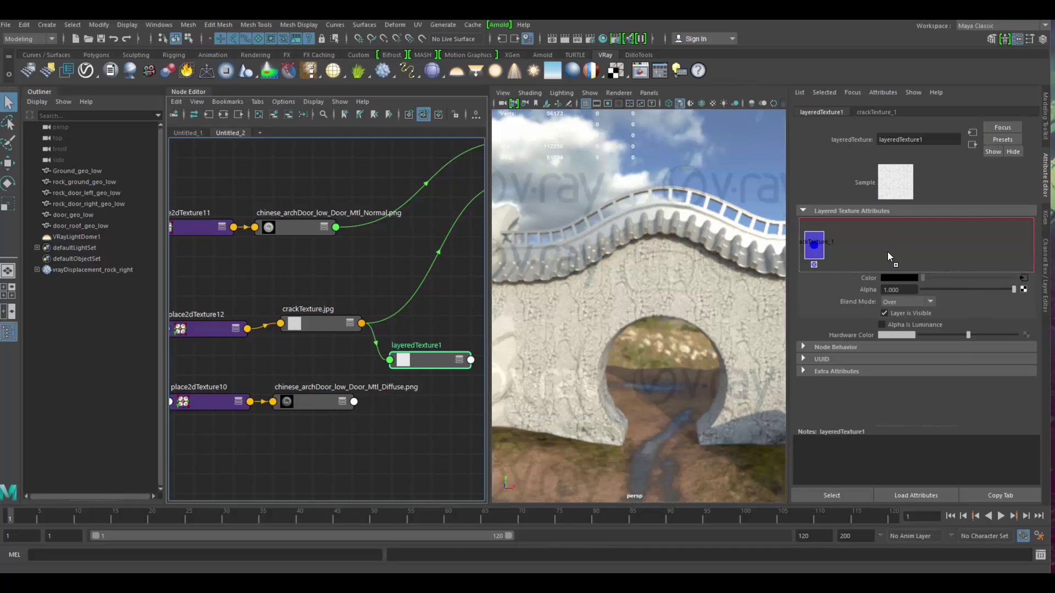
mouse_move(847, 254)
middle_mouse_down()
mouse_move(862, 247)
mouse_move(849, 256)
middle_mouse_up()
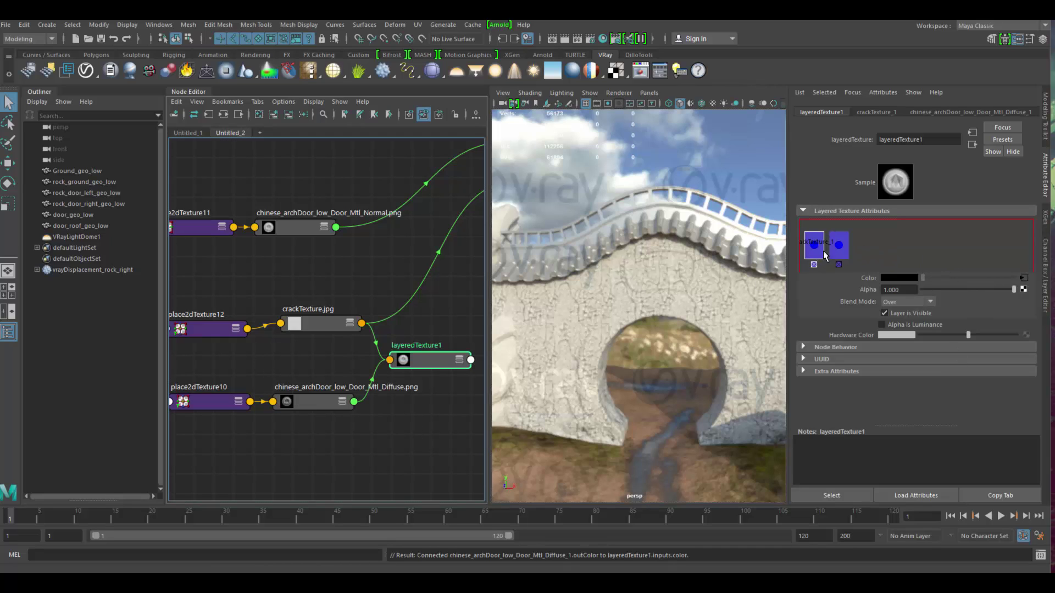
left_click(842, 251)
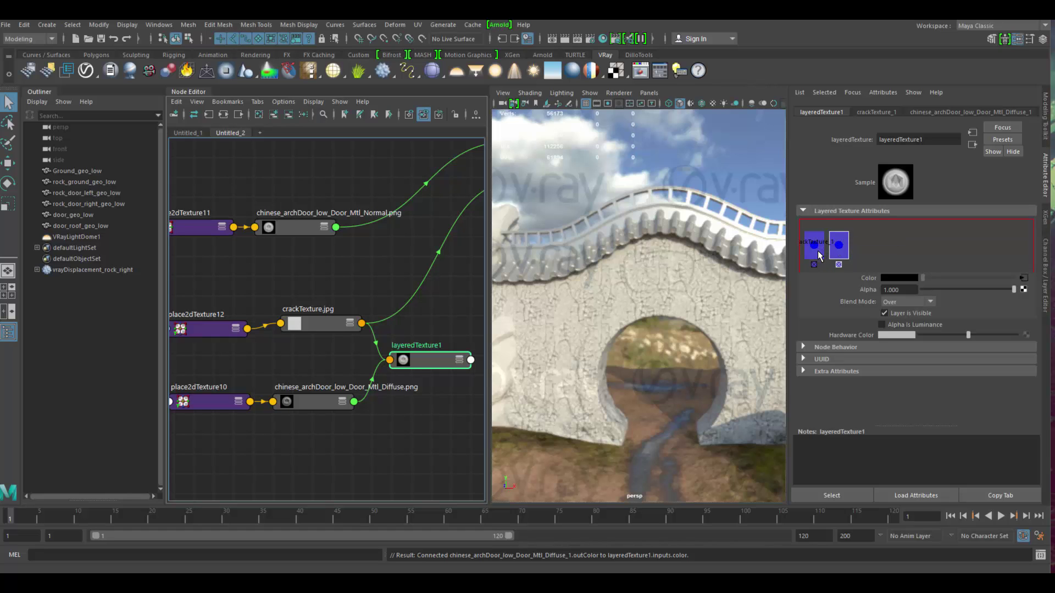
left_click(818, 255)
Connect layeredTexture1 to the Diffuse Color of Door_Mtl and bring up the layered texture's attributes.
middle_click_drag(419, 322, 863, 235, "alt")
scroll(268, 354, "down", 2)
left_click(363, 320)
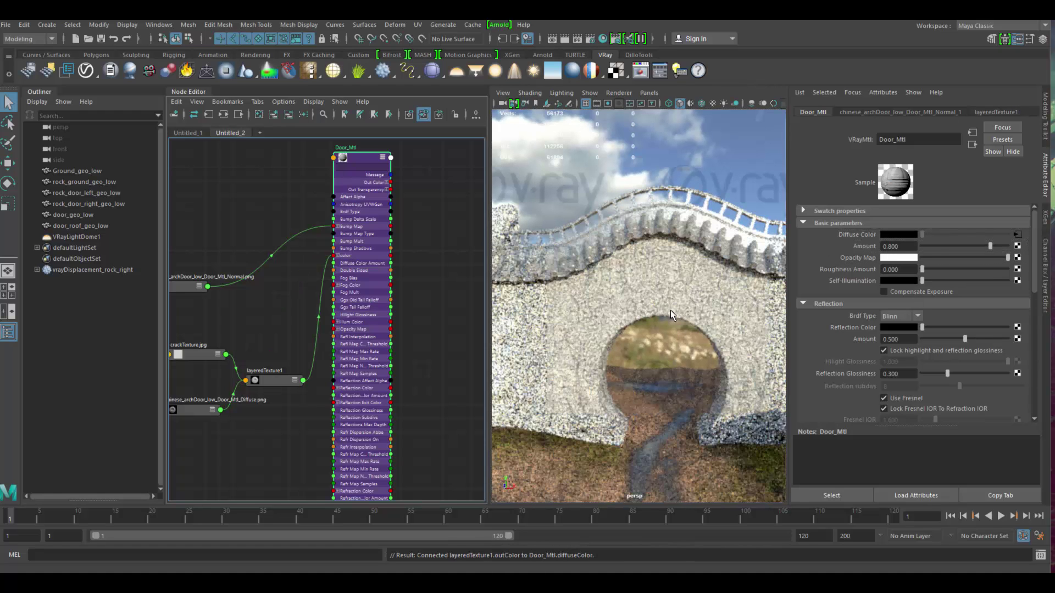
left_click(274, 379)
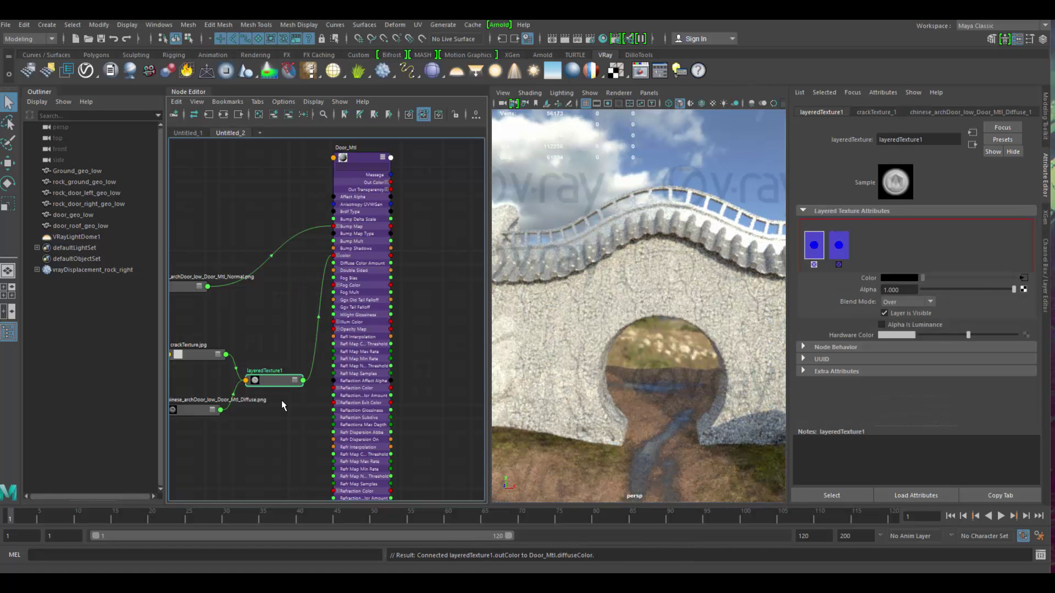
key("f")
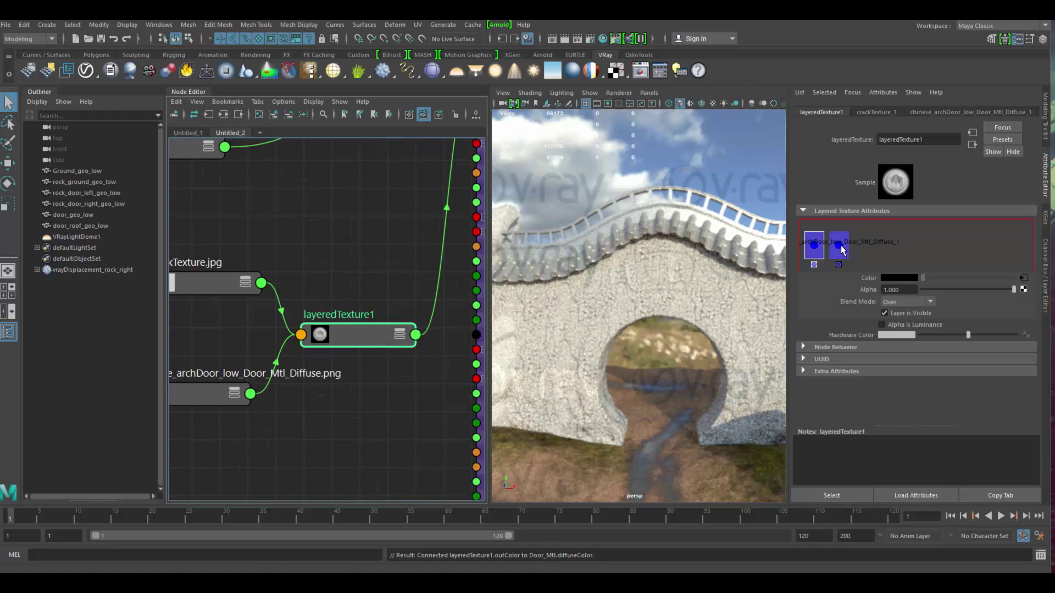
Test the layer order, keeping the crack texture first, and set its Blend Mode to Multiply with Alpha 0.872.
middle_click_drag(840, 245, 801, 249)
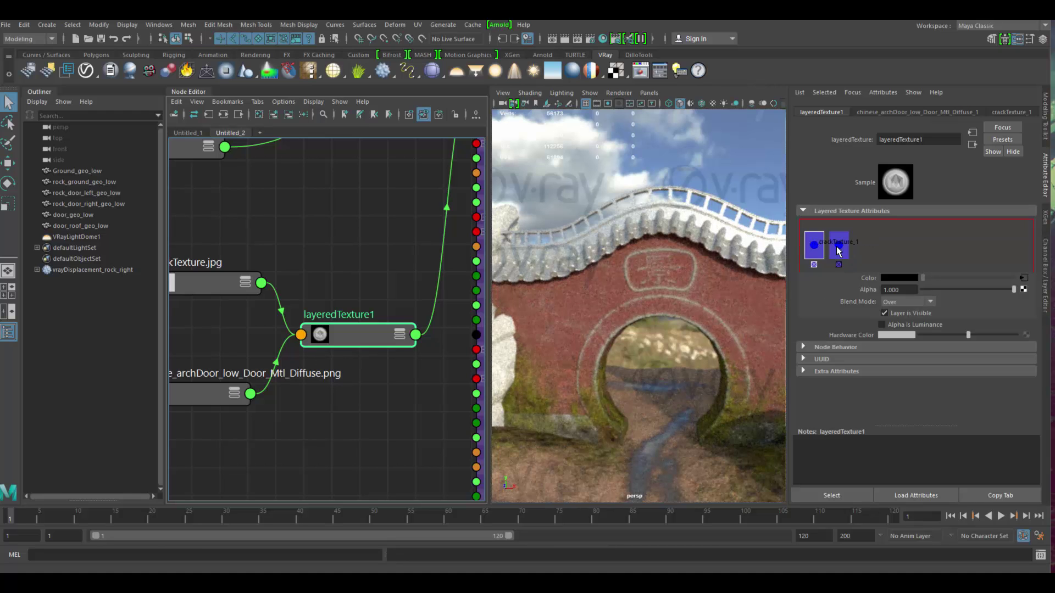
middle_click_drag(838, 251, 802, 248)
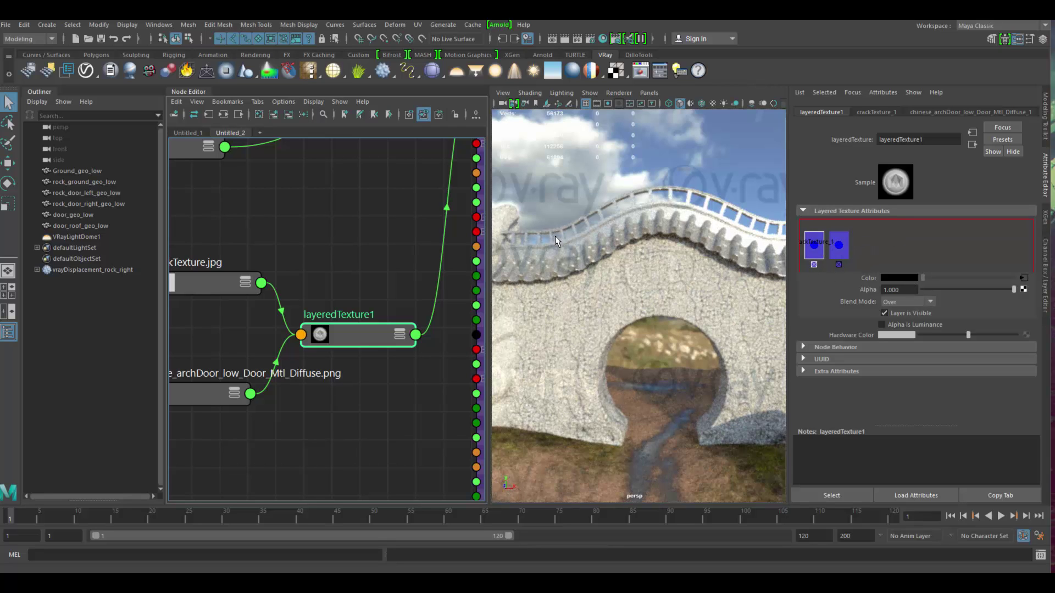
left_click(929, 302)
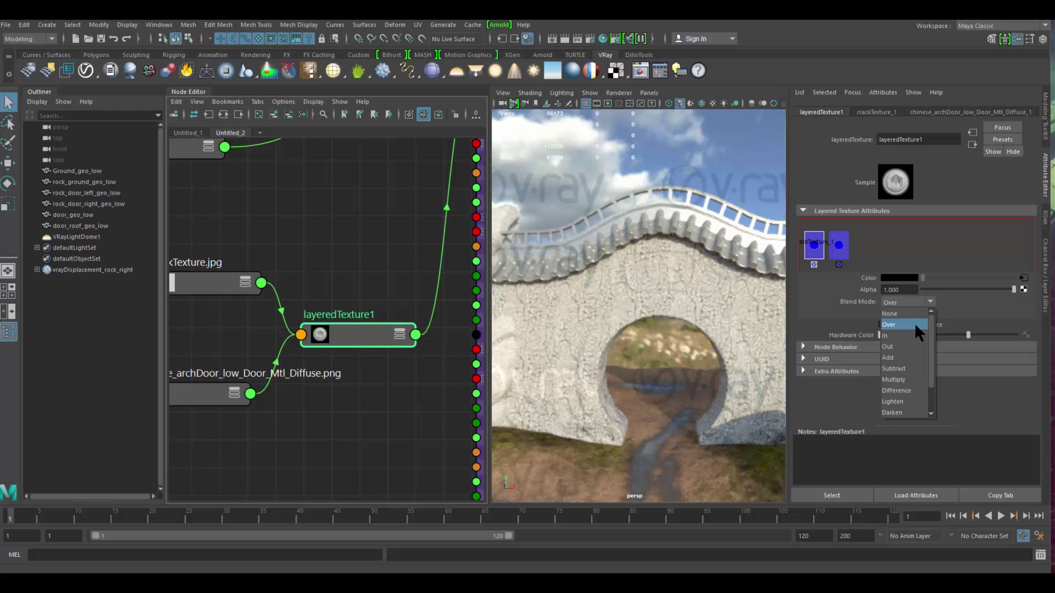
left_click(907, 378)
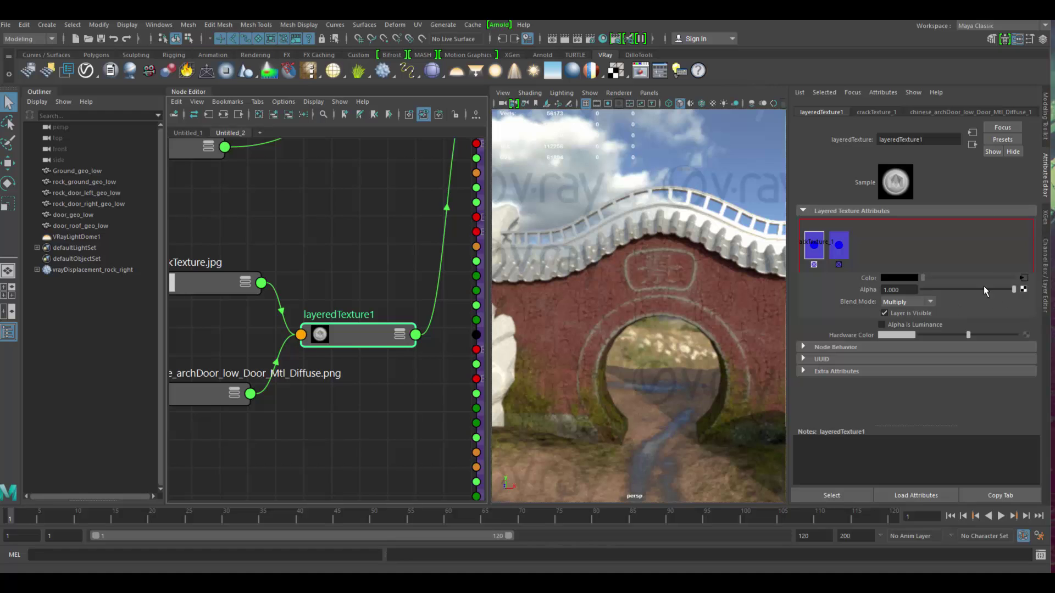
mouse_move(984, 288)
left_mouse_down()
mouse_move(928, 289)
mouse_move(1000, 292)
left_mouse_up()
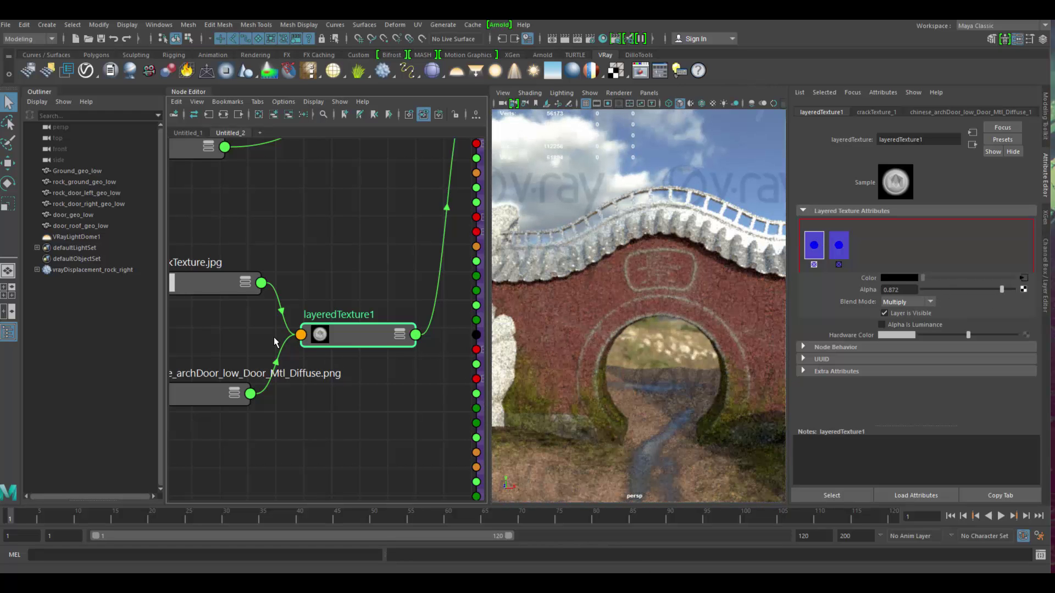
Set the Repeat UV of the crack texture's place2dTexture12 node to 5 by 5.
middle_click_drag(274, 371, 497, 350, "alt")
left_click(295, 383)
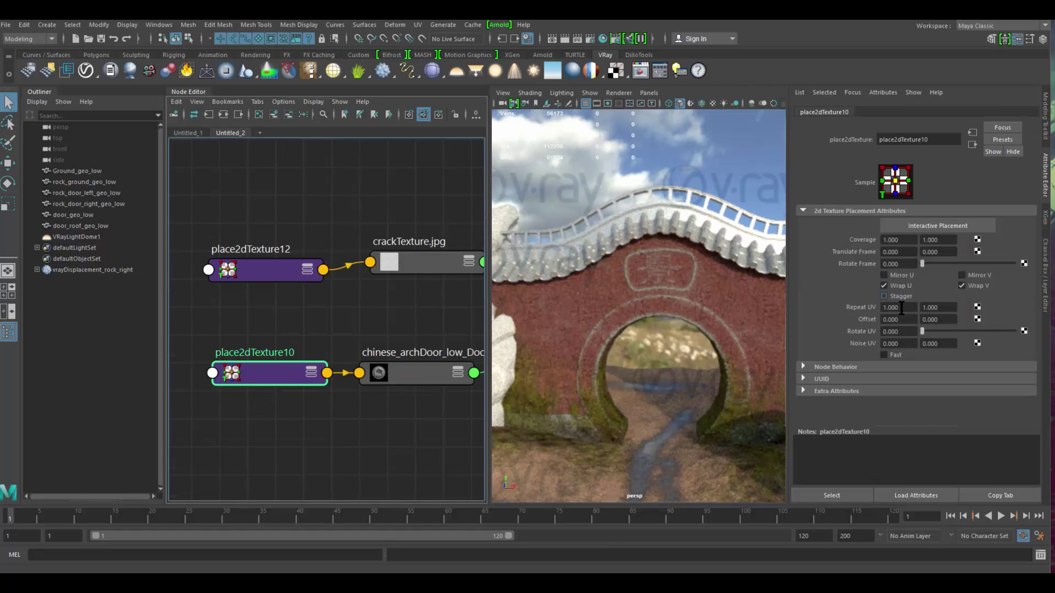
left_click(266, 264)
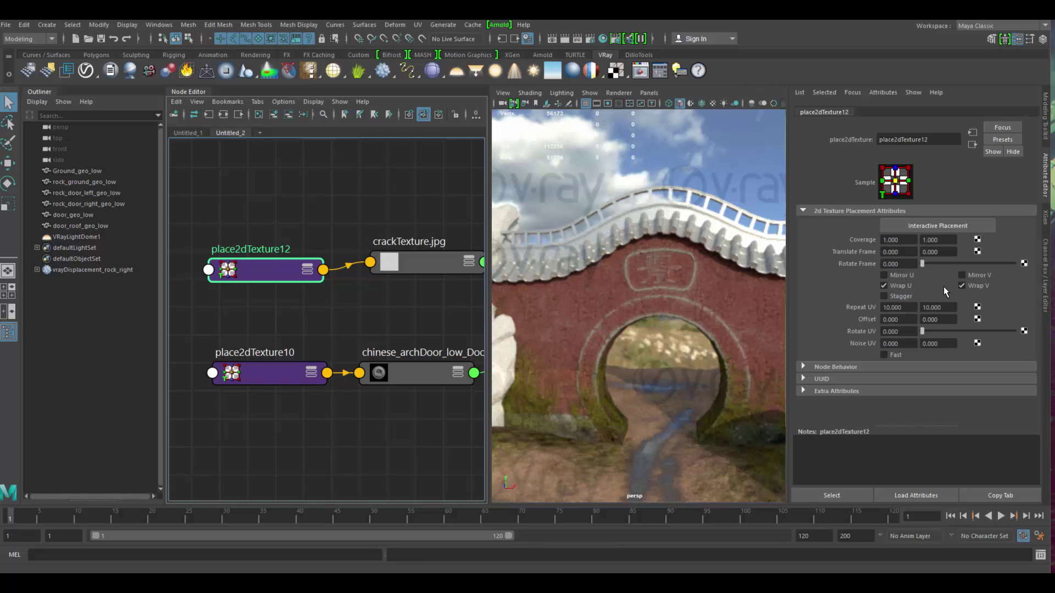
double_click(894, 310)
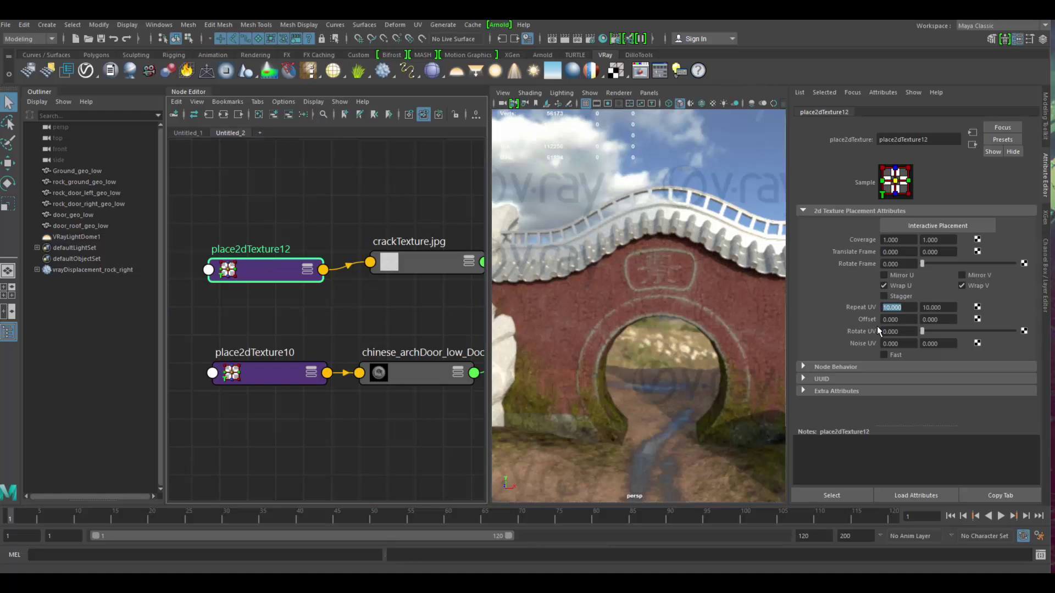
type("5")
key("Tab")
type("5")
key("Return")
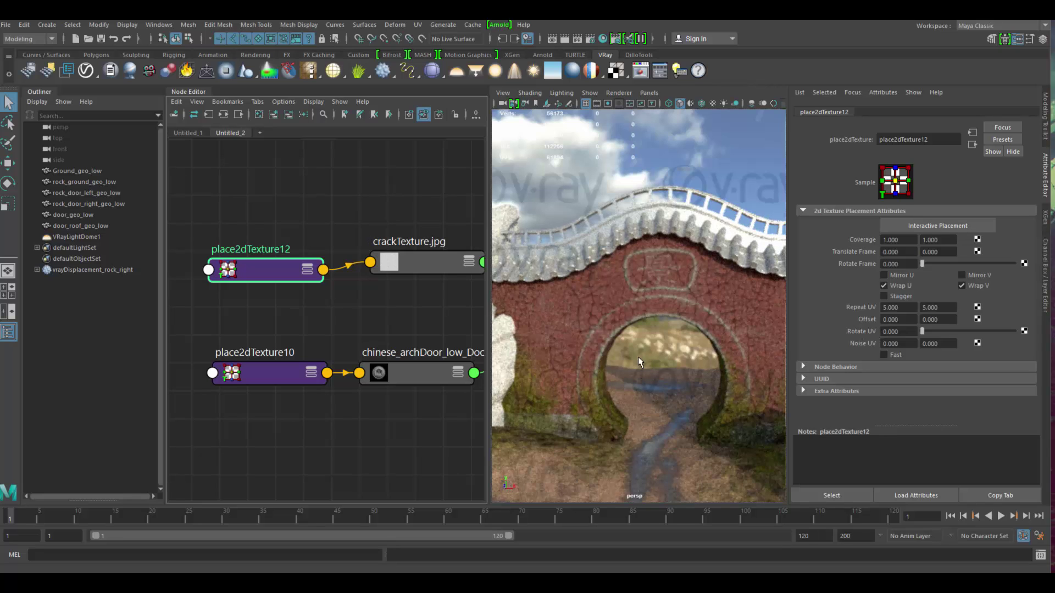
Lower the Alpha of the crack layer in layeredTexture1 to 0.707.
middle_click_drag(448, 328, 295, 320, "alt")
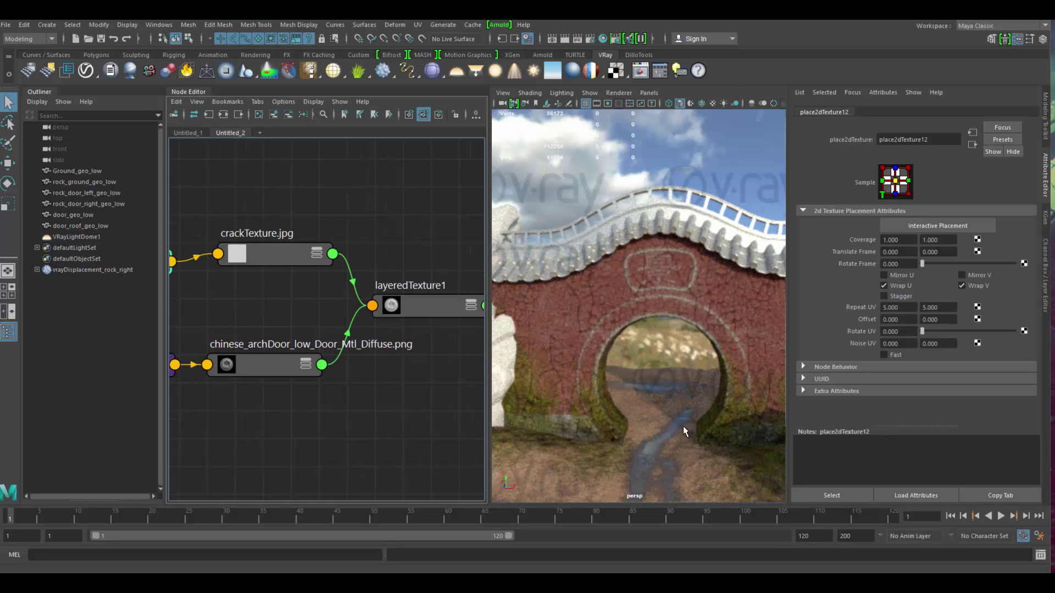
middle_click_drag(397, 338, 326, 398, "alt")
scroll(346, 386, "down", 3)
middle_click_drag(349, 352, 368, 308, "alt")
left_click_drag(408, 321, 439, 436)
left_click(319, 332)
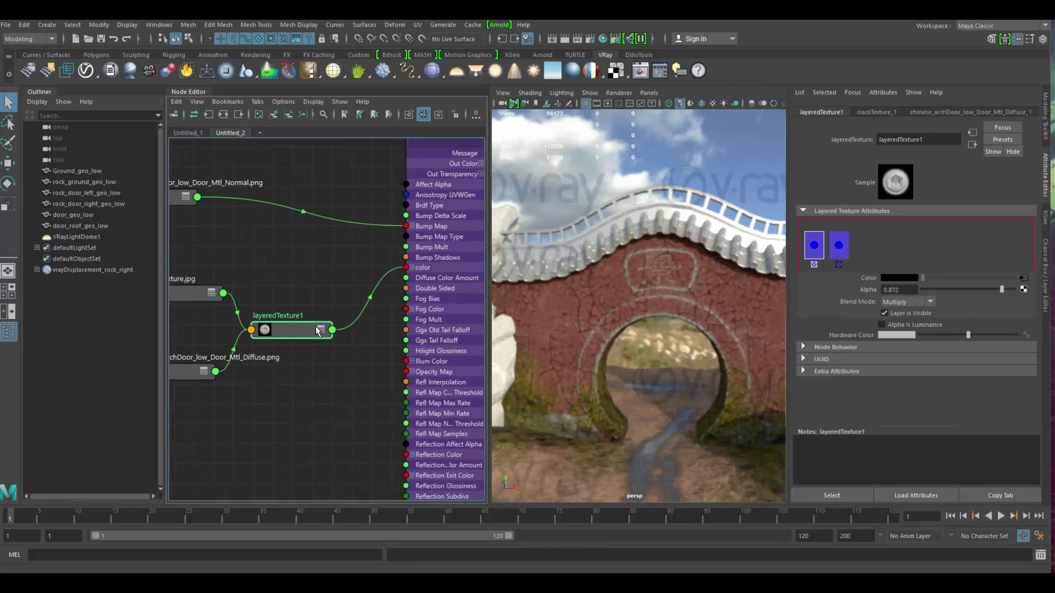
left_click(981, 289)
left_click_drag(984, 290, 987, 290)
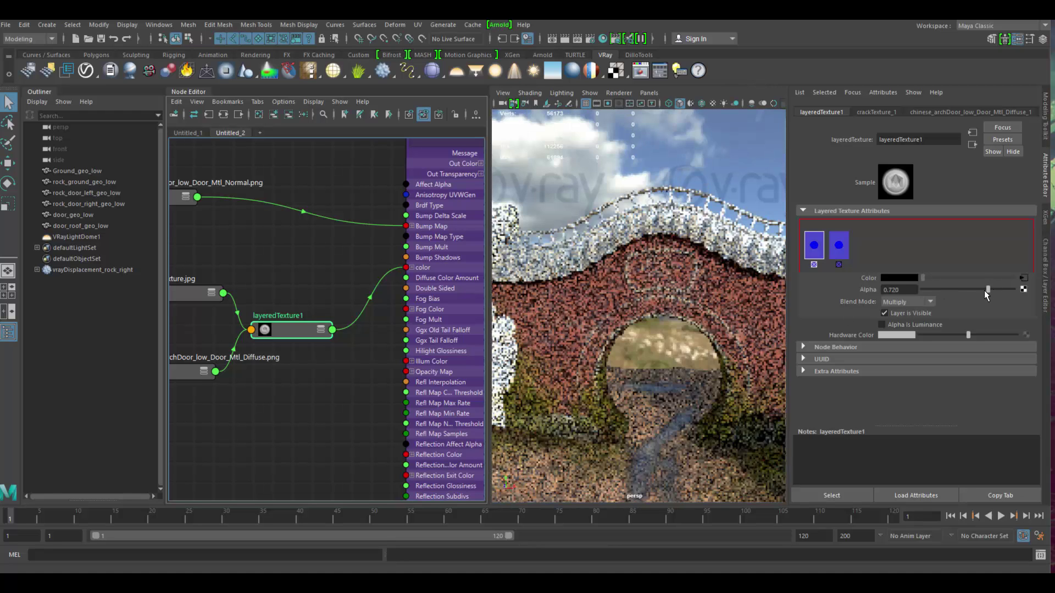
Create a VRayBumpMtl node in the empty space beside the Door_Mtl node.
middle_click_drag(345, 360, 270, 366, "alt")
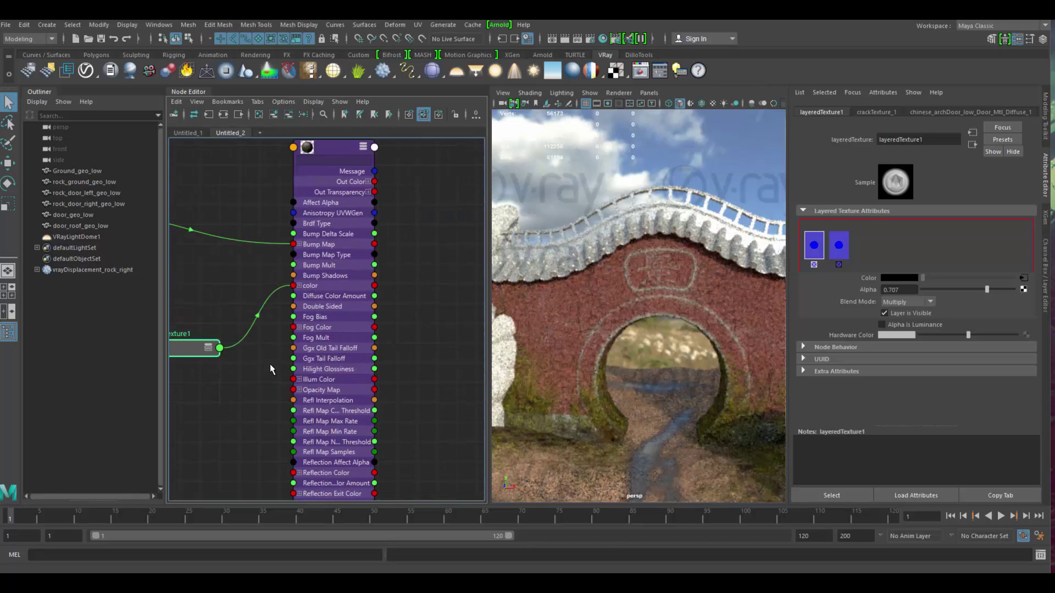
scroll(271, 359, "down", 3)
scroll(322, 315, "up", 3)
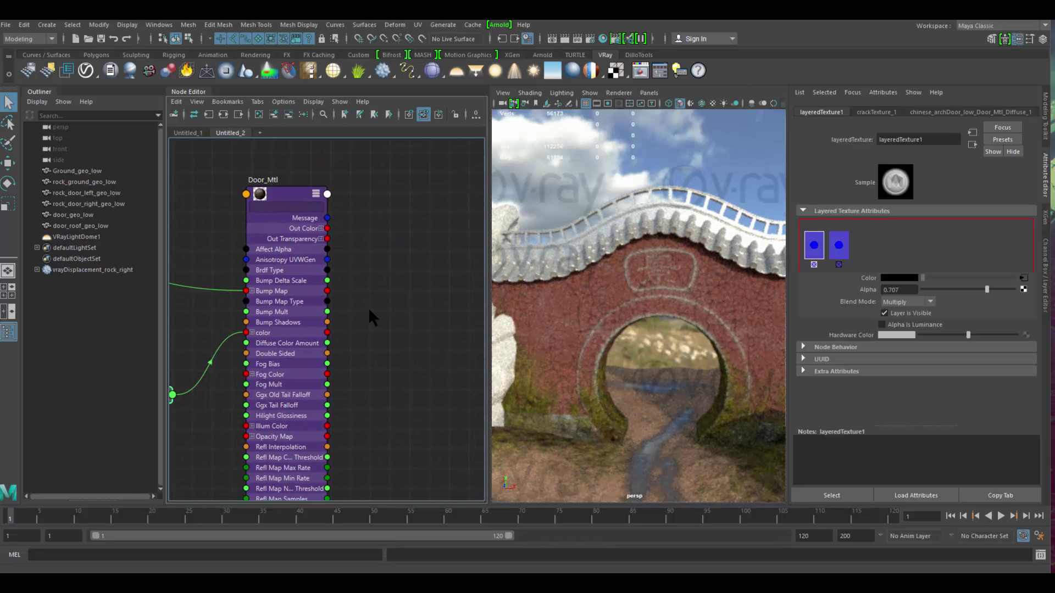
type("vrayb")
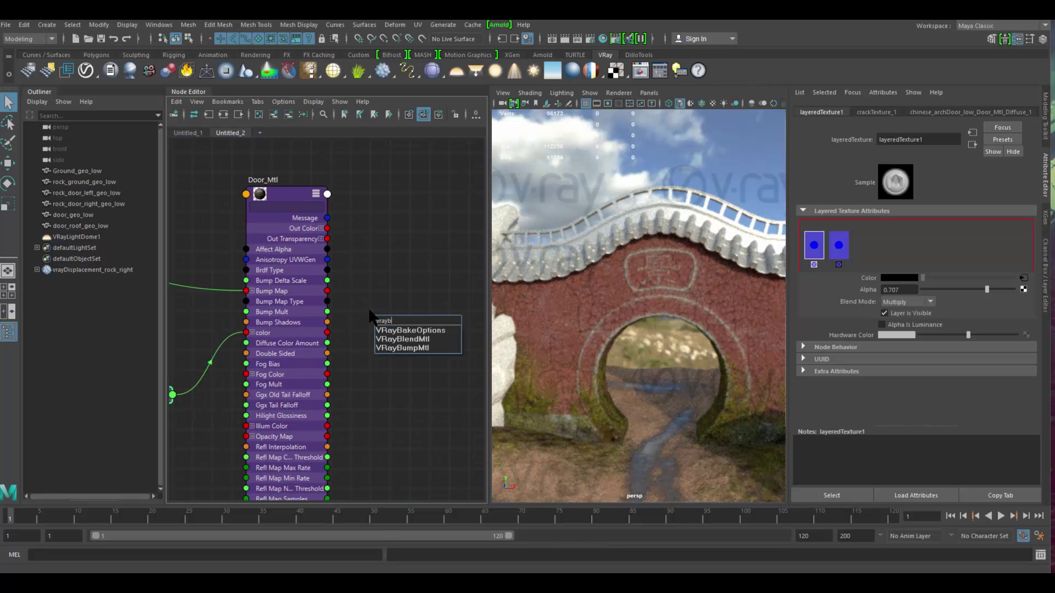
key("Down")
key("Down")
key("Down")
key("Return")
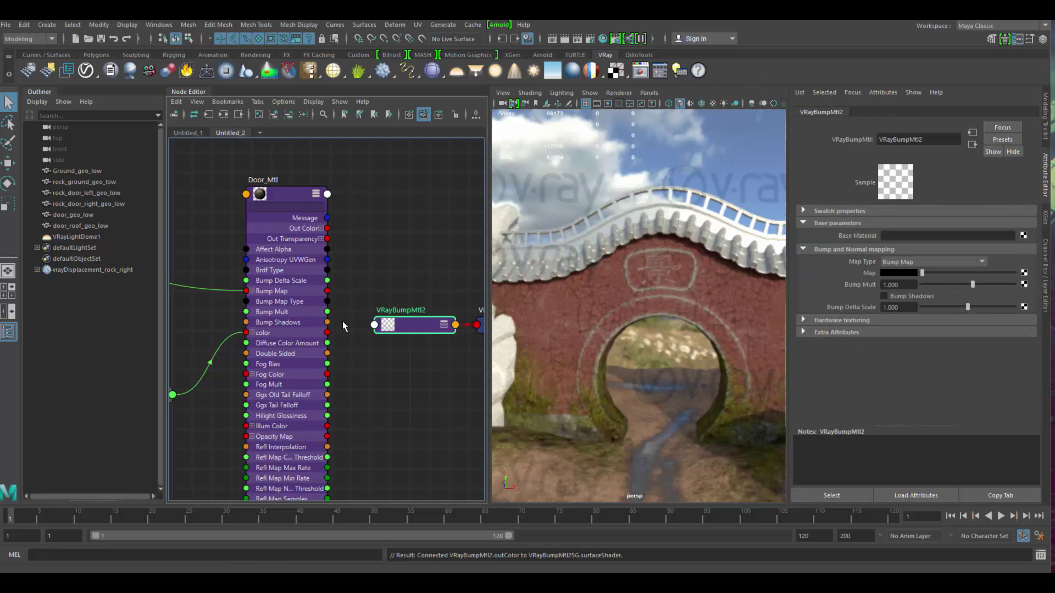
Set Door_Mtl as the Base Material of the new VRayBumpMtl and assign the bump material to the door wall.
left_click_drag(415, 328, 408, 303)
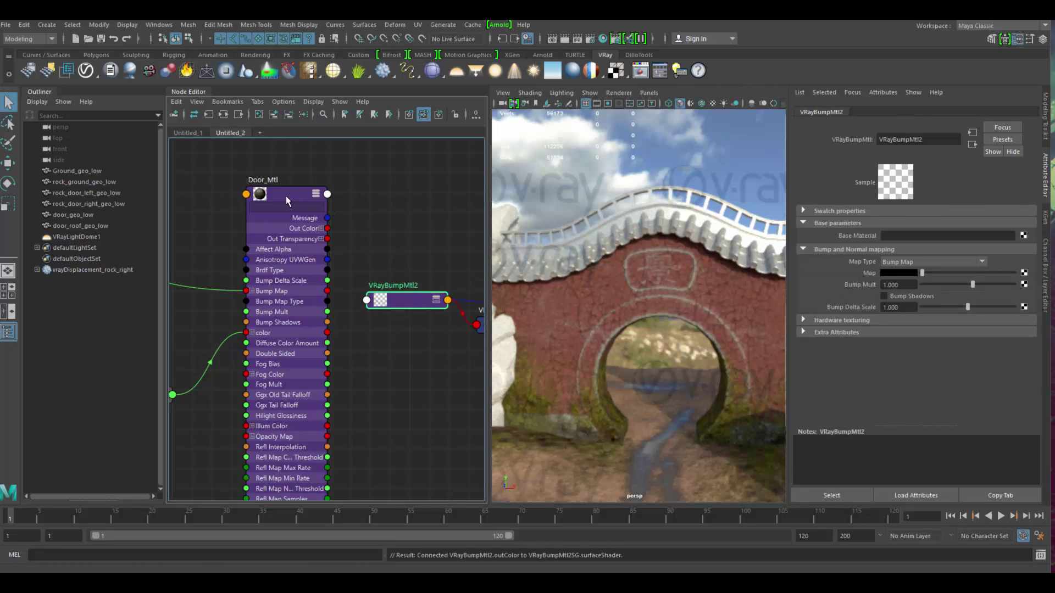
middle_click_drag(862, 229, 861, 231)
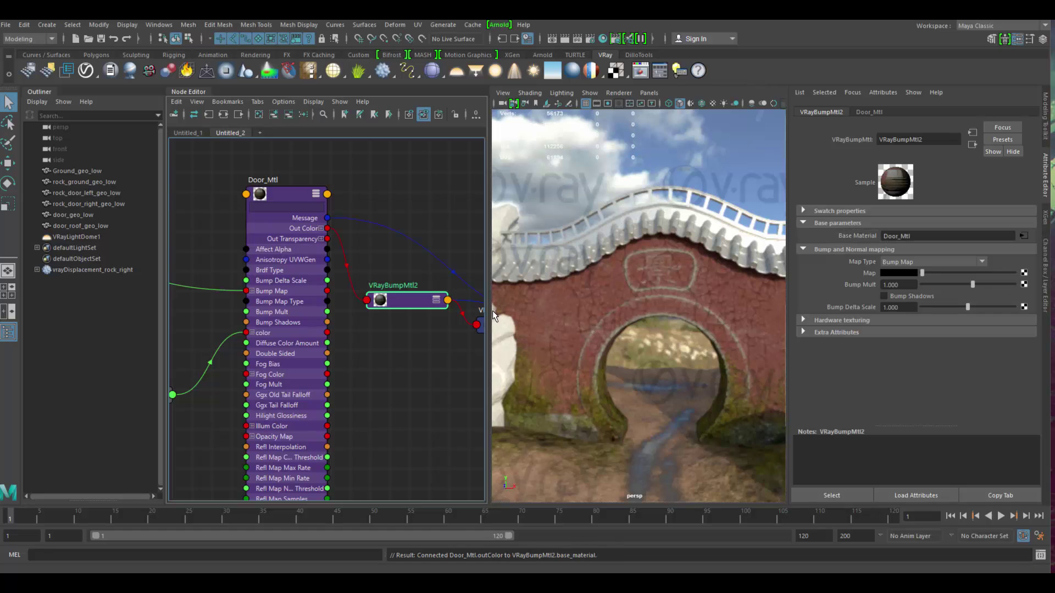
middle_click_drag(461, 321, 716, 281)
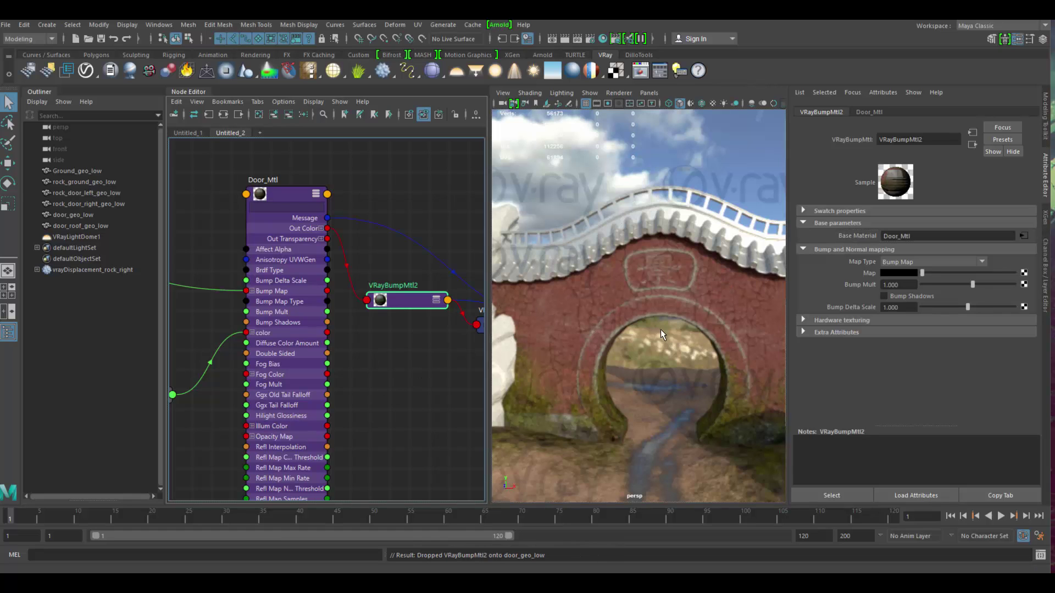
Use crackTexture.jpg as the bump Map of VRayBumpMtl2 and raise its Bump Mult.
middle_click_drag(414, 385, 403, 381)
scroll(443, 322, "down", 3)
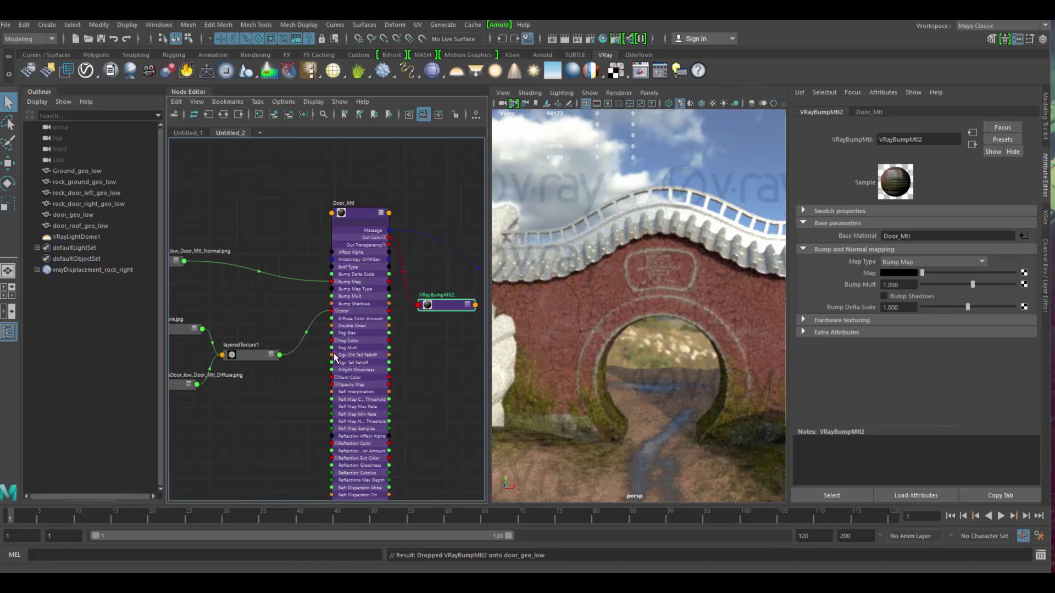
mouse_move(226, 388)
middle_mouse_down()
mouse_move(311, 368)
mouse_move(229, 388)
middle_mouse_up()
middle_click_drag(213, 325, 869, 273)
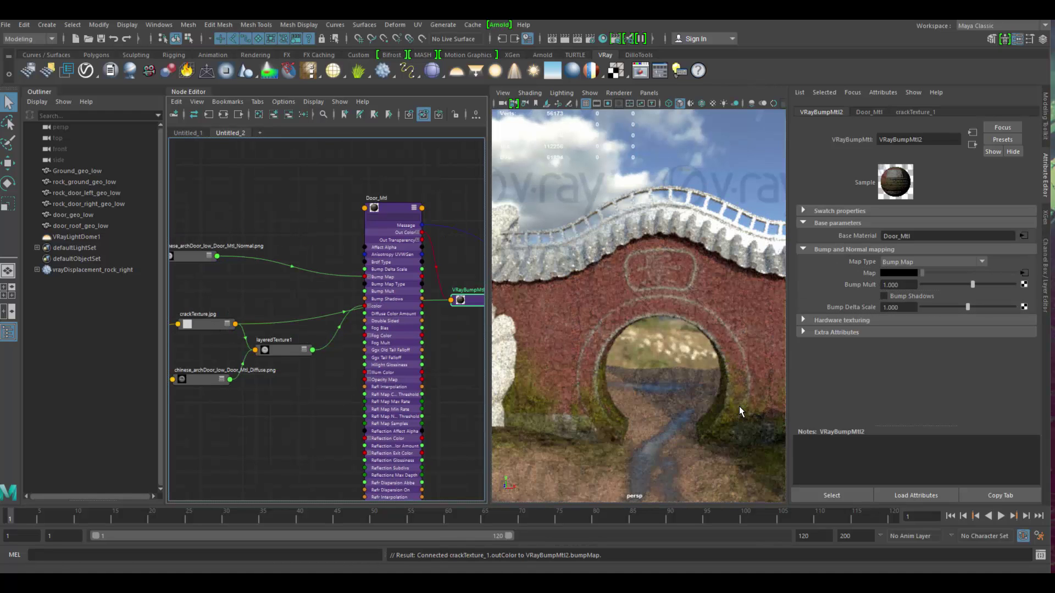
left_click(995, 284)
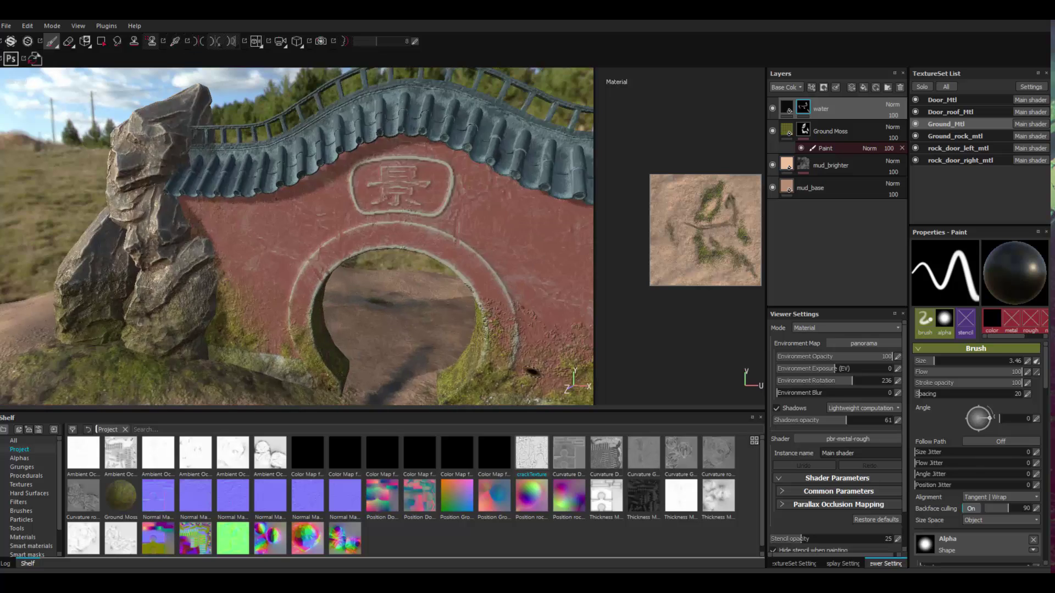
Switch to Substance Painter, bring the door wall into close view and make Door_Mtl the active texture set.
left_click_drag(531, 371, 382, 288, "alt")
left_click_drag(267, 231, 479, 235, "alt")
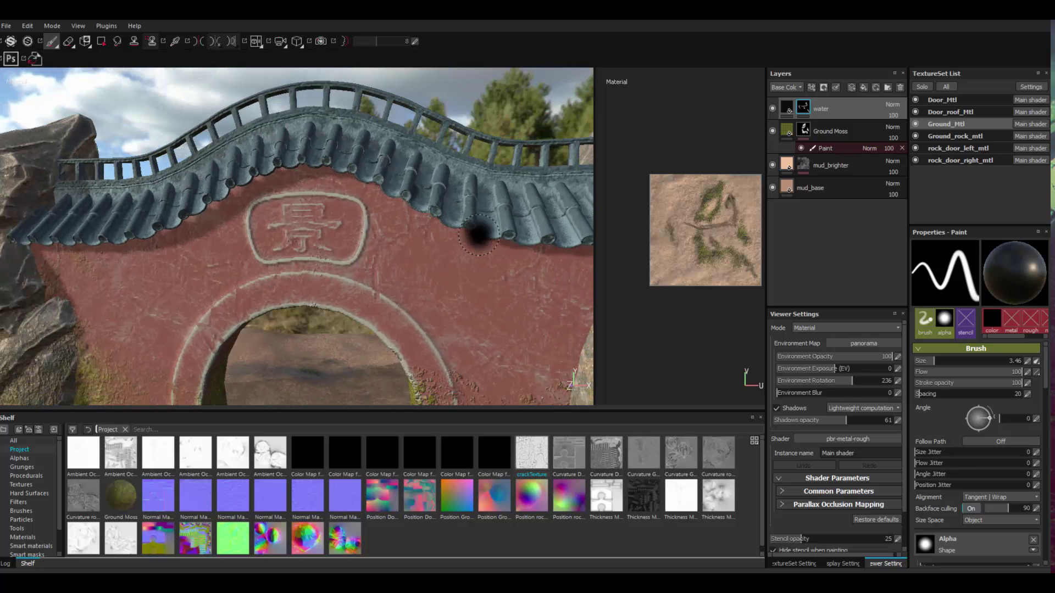
left_click(958, 102)
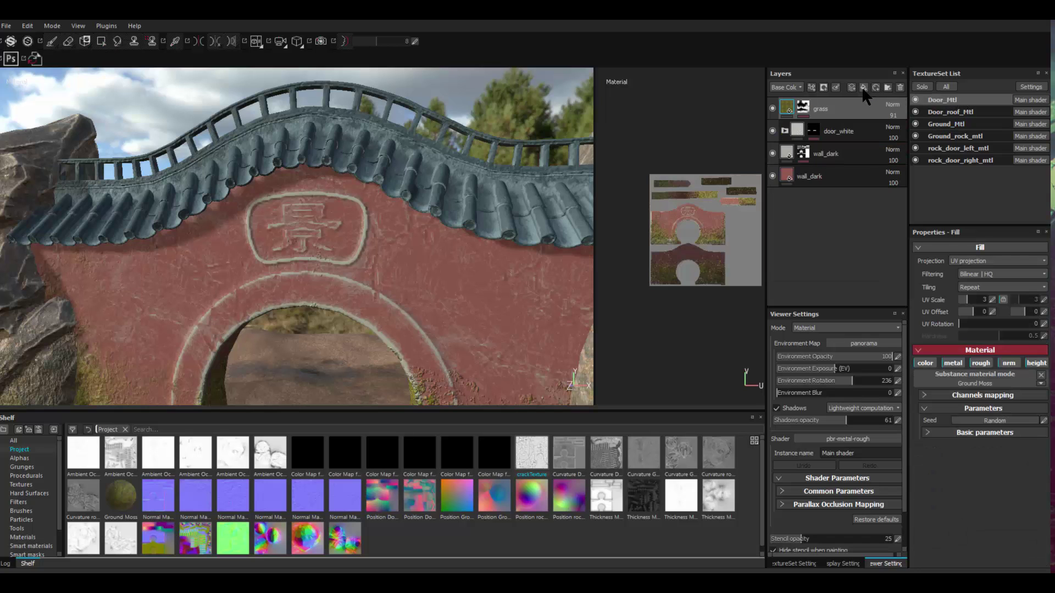
Add a fill layer above the grass layer in Door_Mtl and give it a black mask.
left_click(864, 87)
right_click(802, 104)
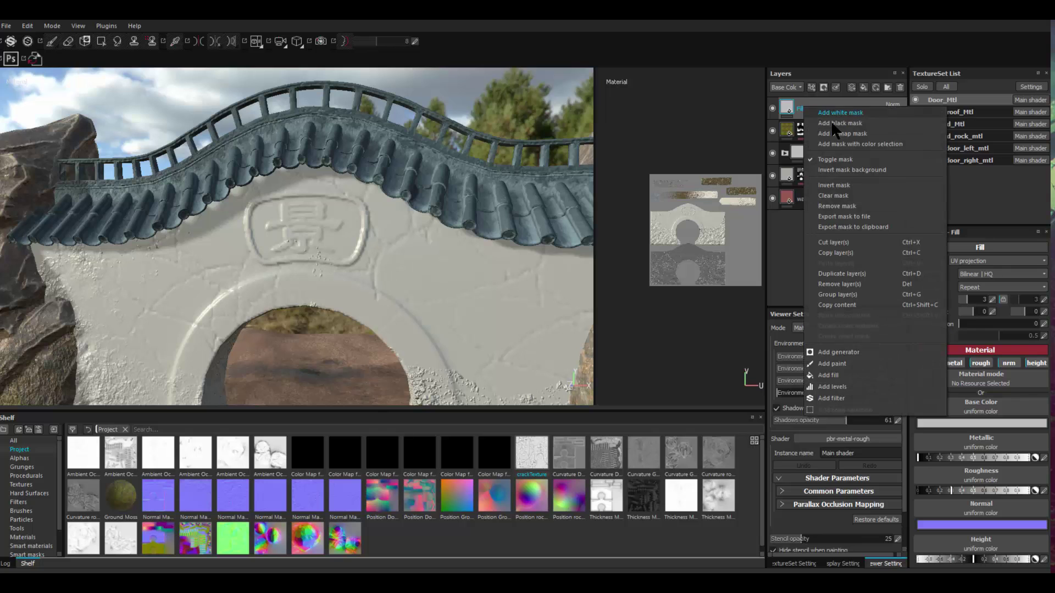
left_click(831, 121)
middle_click_drag(413, 302, 450, 231, "alt")
left_click_drag(449, 230, 412, 233, "alt")
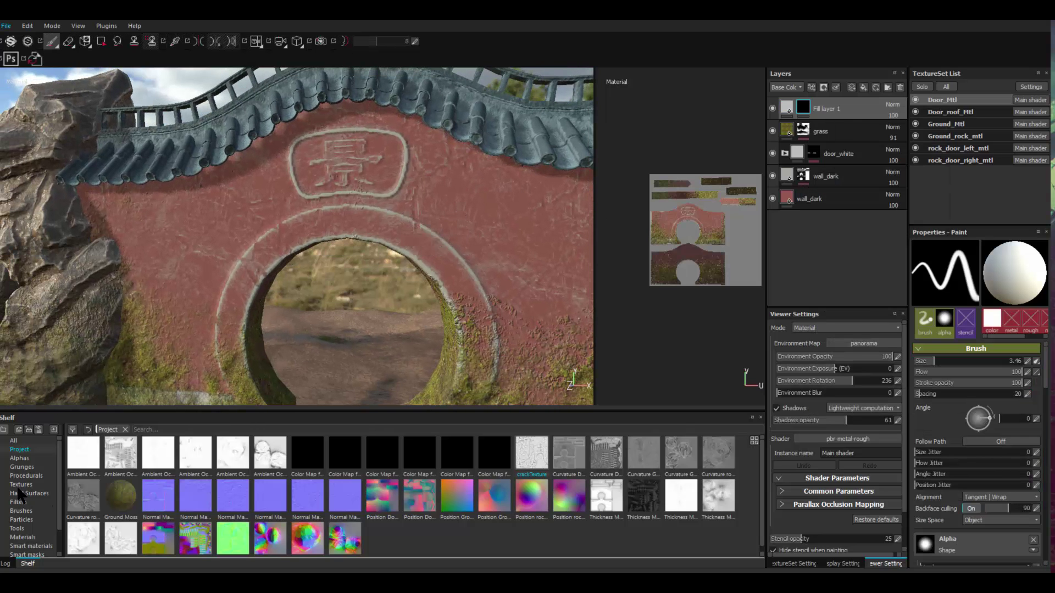
Show the brush presets in the shelf and look through them for a brush to paint the mask.
left_click(22, 510)
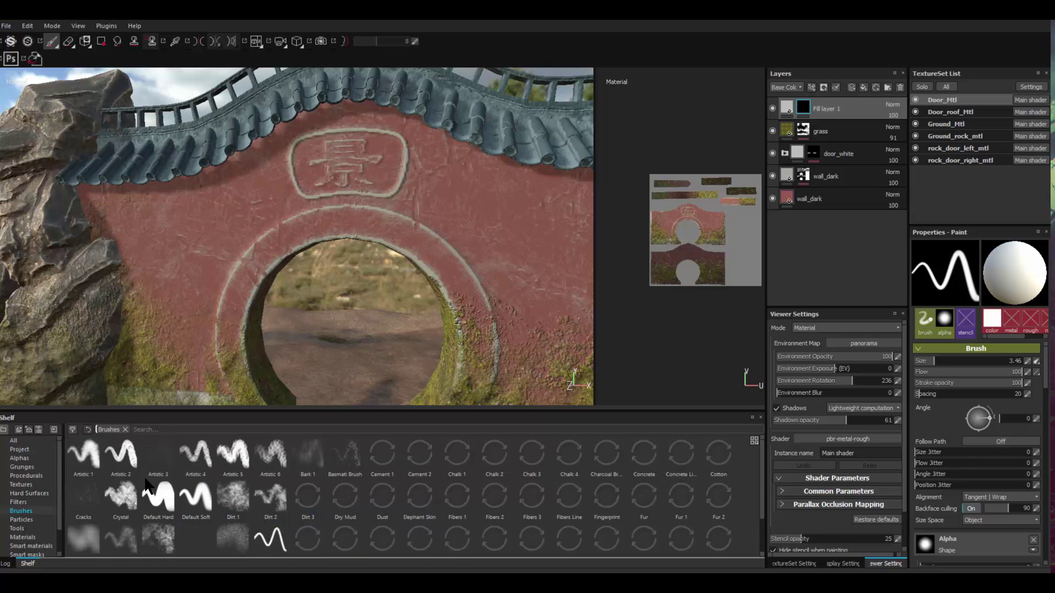
scroll(604, 500, "down", 1)
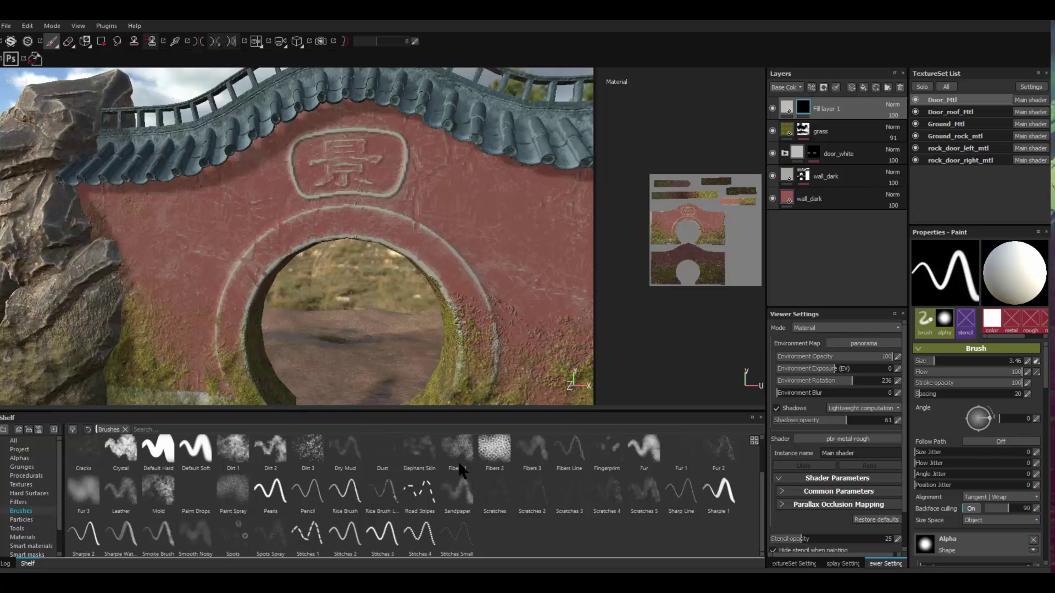
scroll(549, 478, "up", 1)
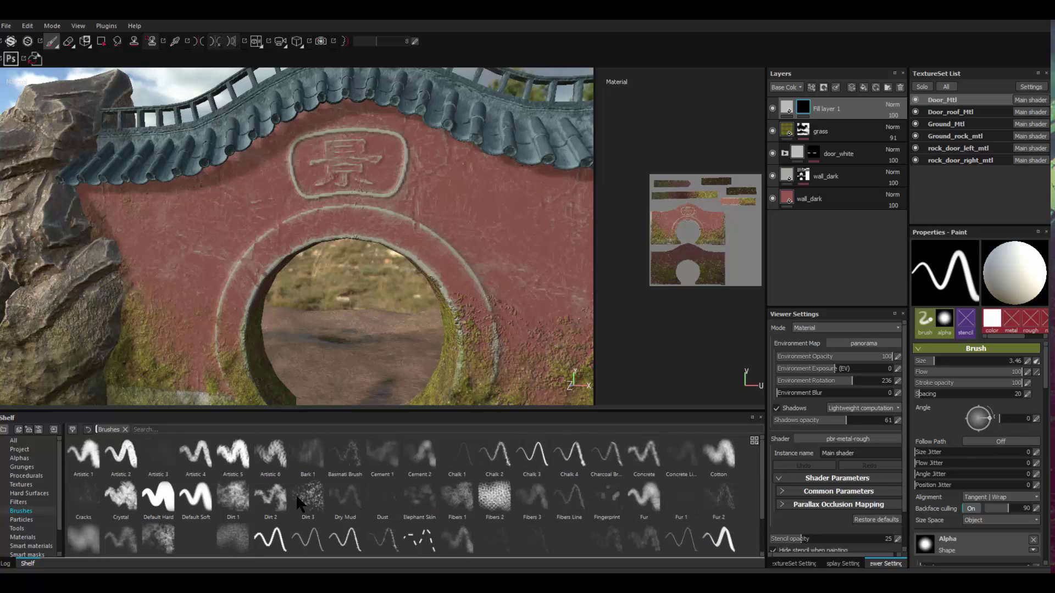
scroll(150, 526, "down", 1)
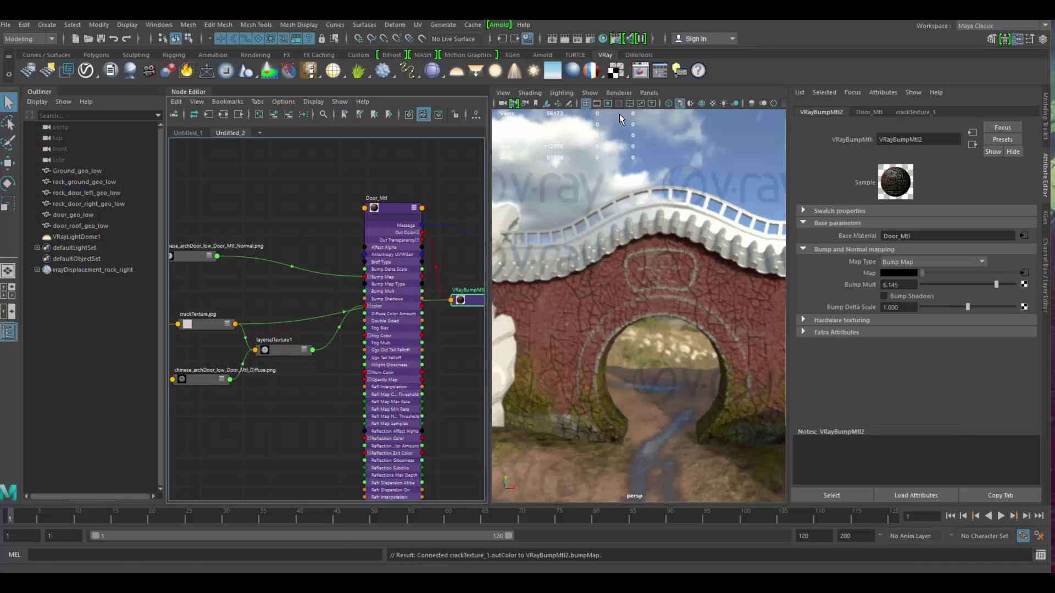
Switch to Maya and set the viewport renderer to Viewport 2.0.
left_click(617, 93)
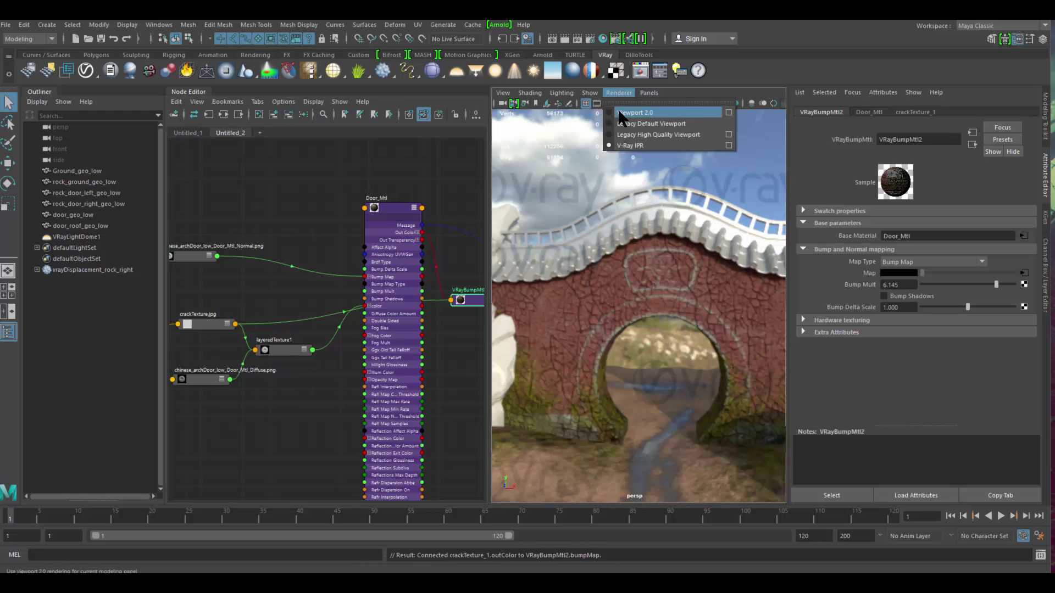
left_click(632, 112)
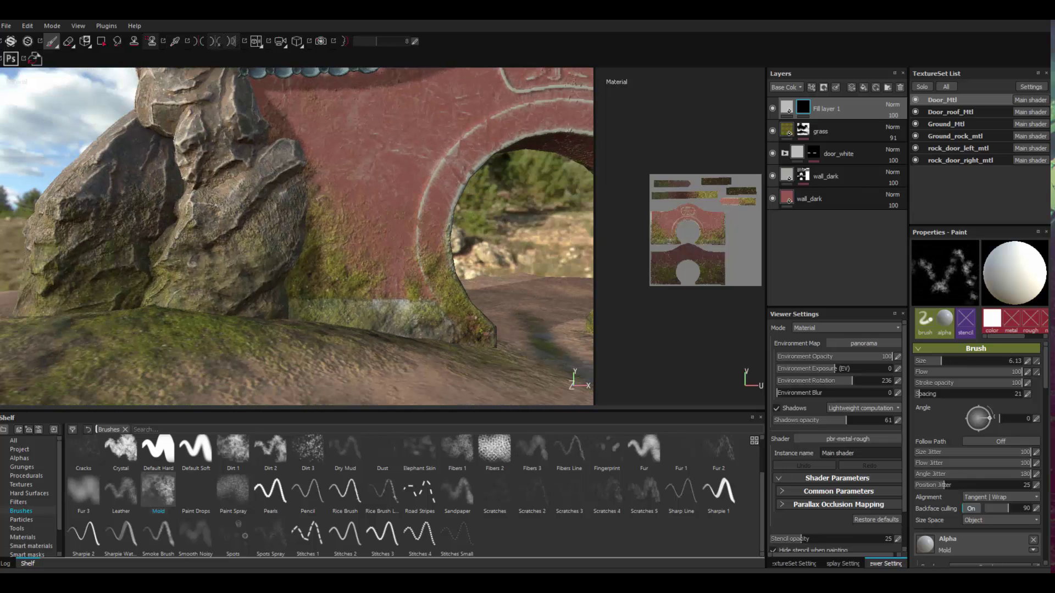
In Substance Painter, paint the fill layer's mask with the Mold brush at a size of about 19 over the lower wall beside the rock.
right_click_drag(432, 242, 467, 242, "ctrl")
middle_click_drag(397, 251, 394, 302, "alt")
key("alt+q")
mouse_move(359, 278)
left_mouse_down()
mouse_move(434, 357)
mouse_move(412, 225)
mouse_move(434, 204)
mouse_move(260, 367)
mouse_move(308, 363)
left_mouse_up()
key("alt+q")
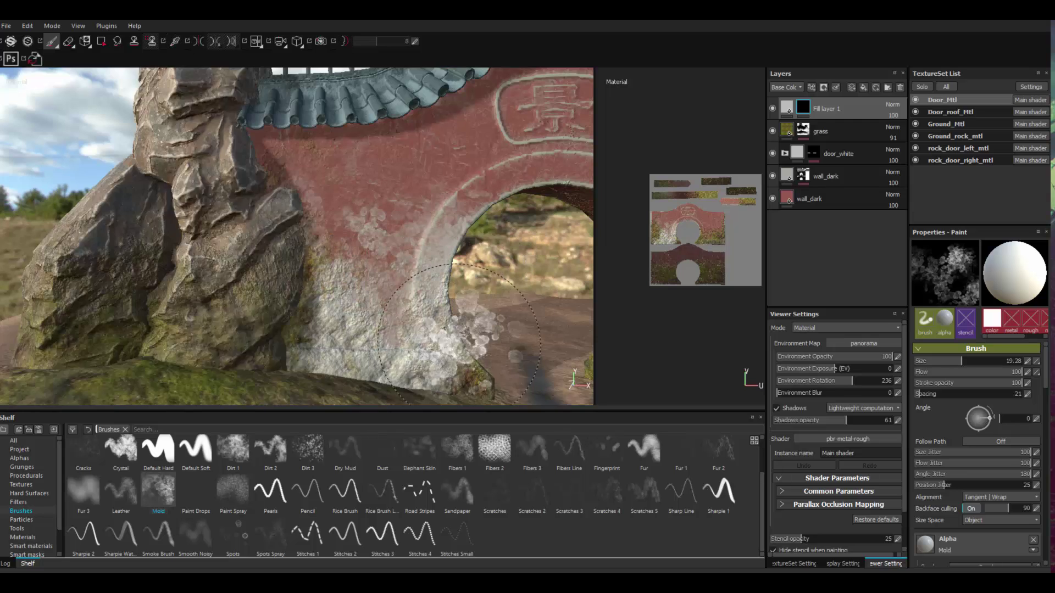
scroll(366, 245, "down", 1)
mouse_move(366, 246)
middle_mouse_down("alt")
mouse_move(392, 334)
mouse_move(332, 286)
middle_mouse_up("alt")
key("alt+q")
left_click_drag(332, 285, 376, 368)
key("alt+q")
Paint mold patches over the rest of the wall around the arch and plaque, reducing the brush size to about 4.9.
mouse_move(439, 302)
middle_mouse_down("alt")
mouse_move(247, 228)
mouse_move(261, 230)
middle_mouse_up("alt")
key("alt+q")
mouse_move(379, 148)
left_mouse_down()
mouse_move(352, 151)
mouse_move(398, 331)
mouse_move(530, 297)
mouse_move(514, 228)
left_mouse_up()
key("alt+q")
scroll(514, 228, "down", 1)
middle_click_drag(505, 231, 477, 324, "alt")
scroll(379, 176, "up", 1)
right_click_drag(354, 184, 316, 184, "ctrl")
key("d")
mouse_move(352, 208)
left_mouse_down("alt")
mouse_move(323, 163)
mouse_move(357, 184)
mouse_move(330, 162)
mouse_move(396, 146)
left_mouse_up("alt")
key("alt+q")
key("alt+q")
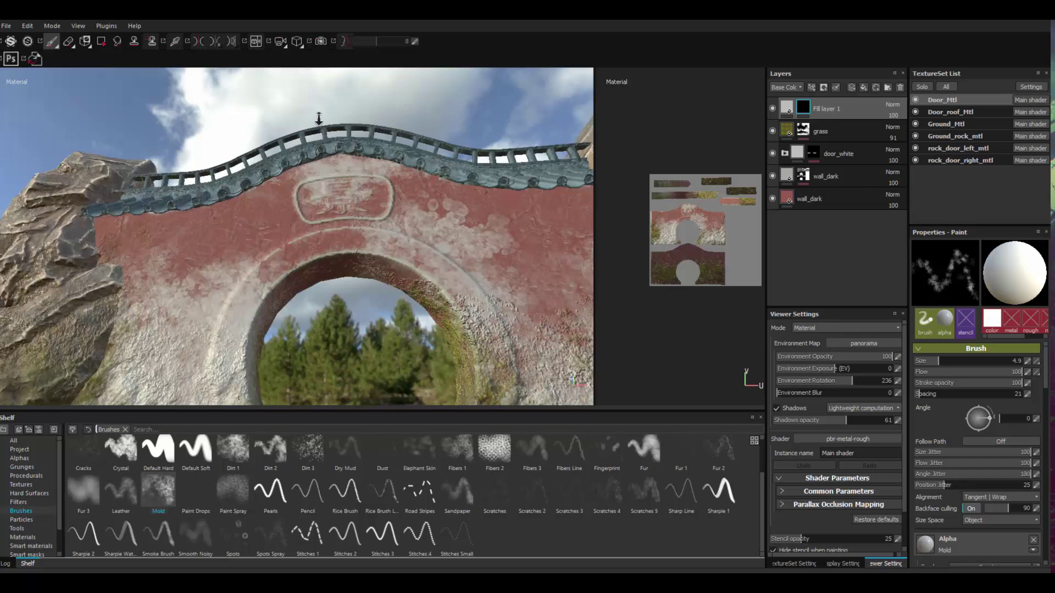
left_click_drag(311, 150, 355, 275, "alt")
right_click_drag(355, 275, 330, 256, "alt")
key("alt+q")
key("alt+q")
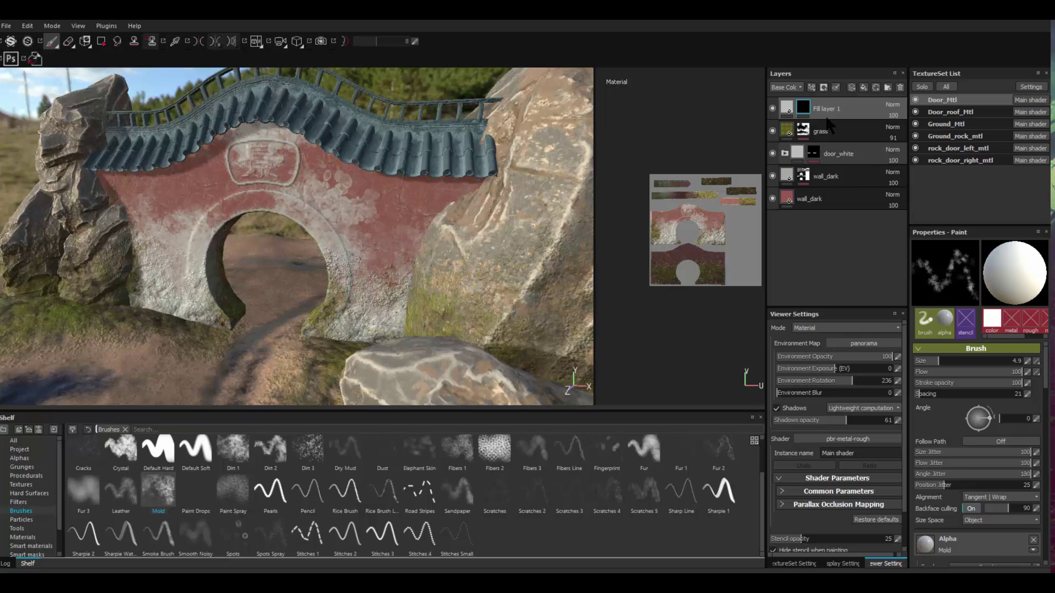
Export the fill layer's painted mask to the sourceImages folder as crackTextureMask.jpg.
right_click(805, 110)
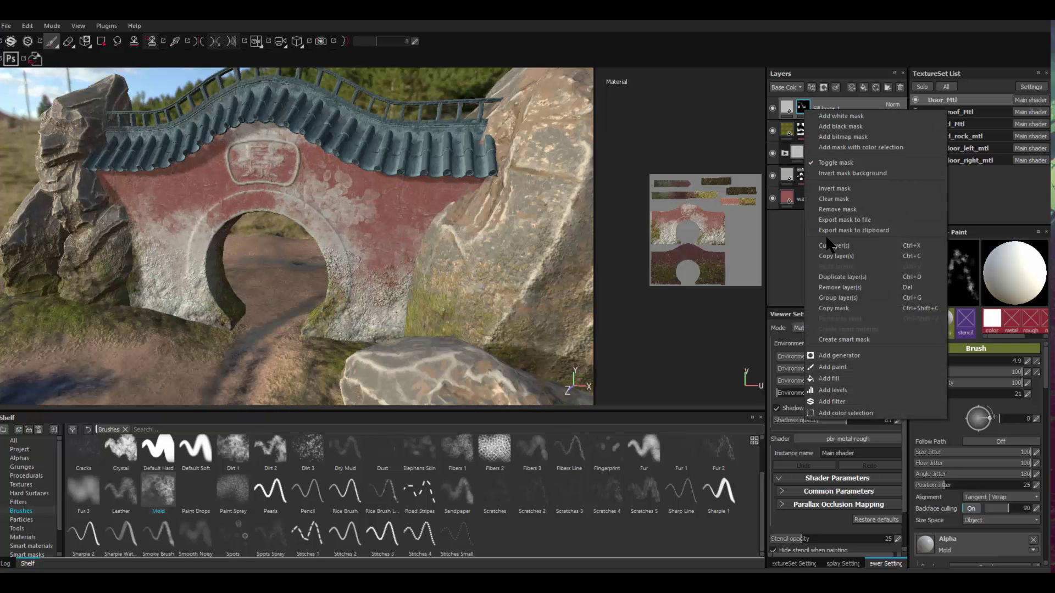
left_click(858, 216)
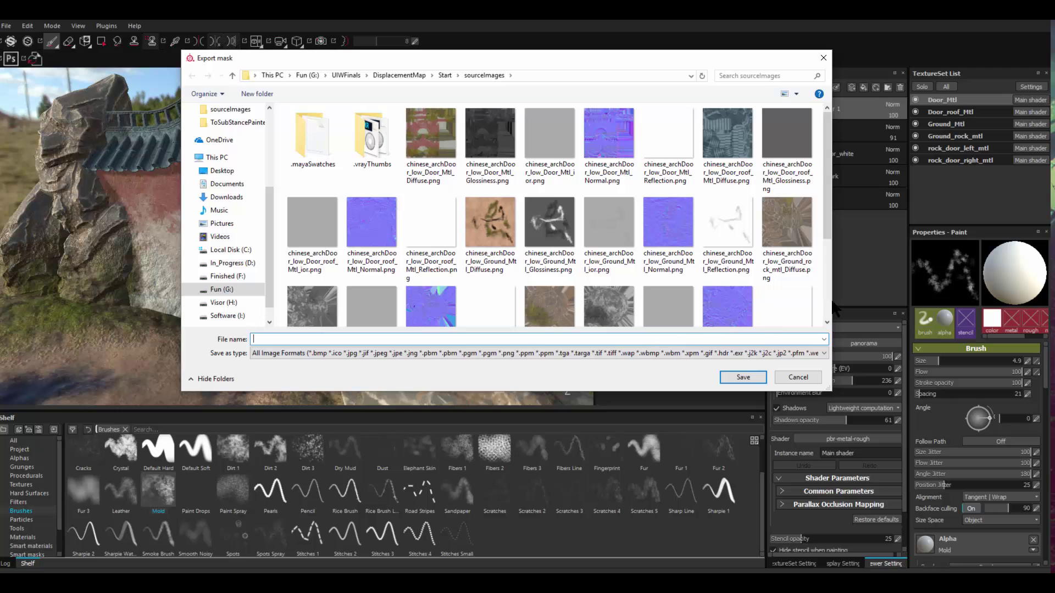
left_click_drag(827, 231, 825, 318)
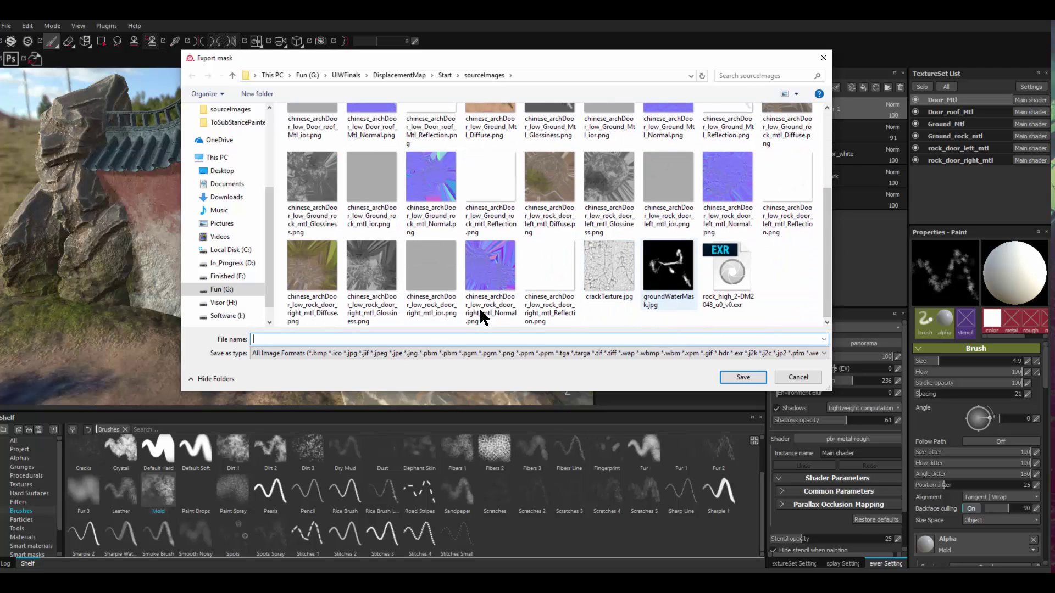
left_click(600, 292)
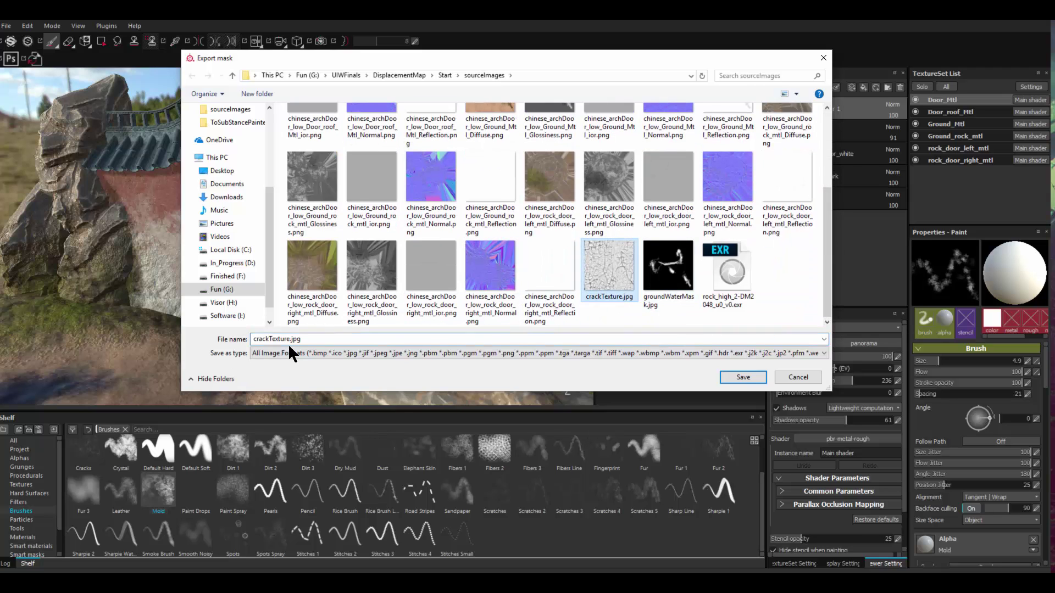
left_click(293, 339)
key("Left")
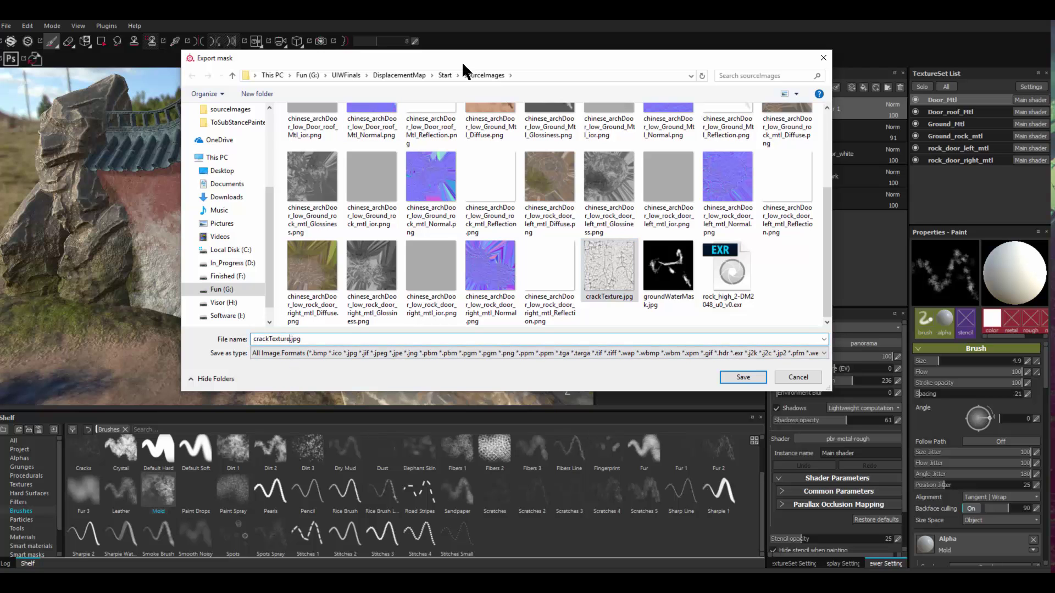
key("Return")
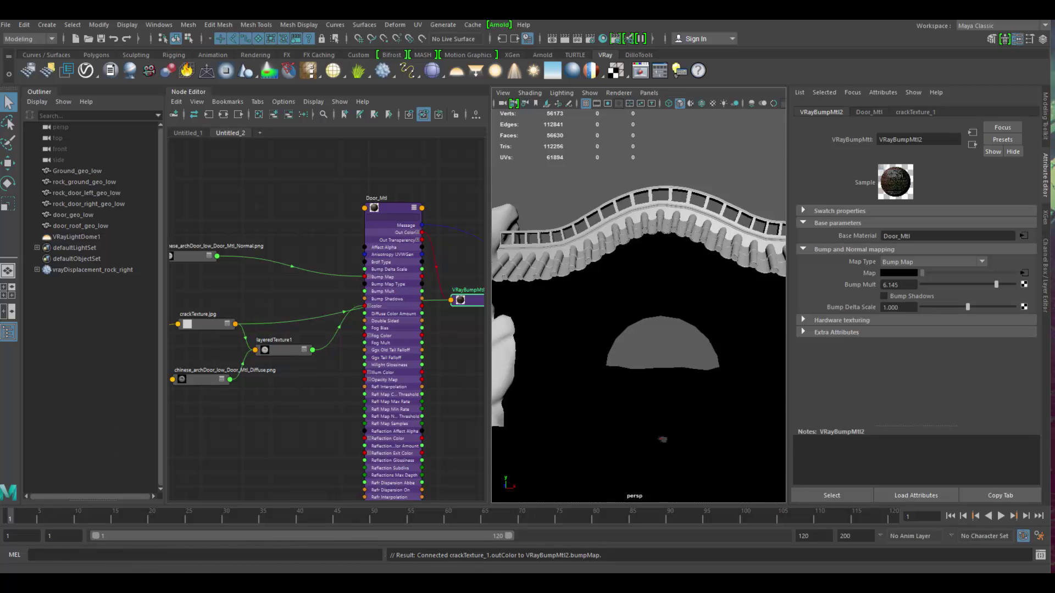
Switch to Maya, import crackTextureMask.jpg into the Node Editor and place its nodes below the diffuse texture.
key("alt+Tab")
left_click_drag(737, 363, 253, 439)
left_click_drag(383, 434, 385, 434)
left_click_drag(379, 403, 300, 393)
left_click(319, 354)
Set the viewport renderer to V-Ray IPR and connect crackTextureMask.jpg to the Alpha of layeredTexture1's Multiply layer.
left_click(338, 292)
left_click(621, 93)
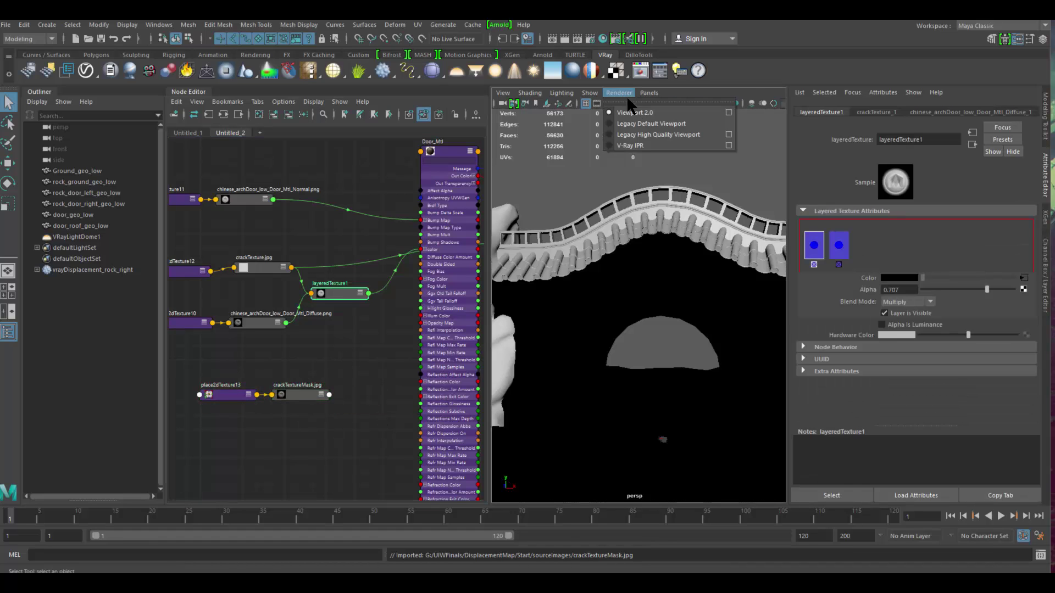
left_click(632, 145)
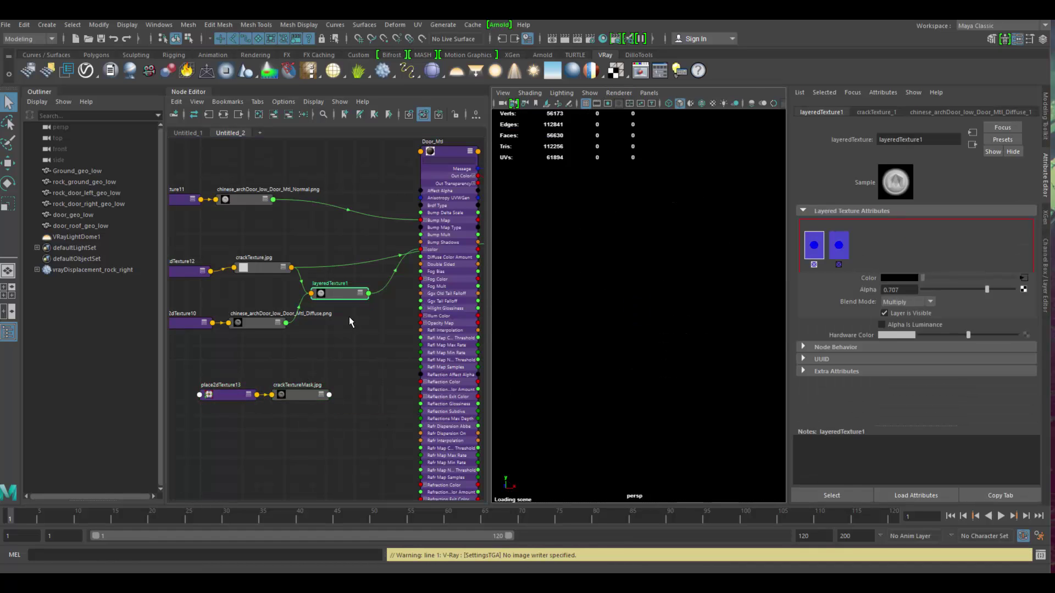
left_click_drag(343, 295, 357, 321)
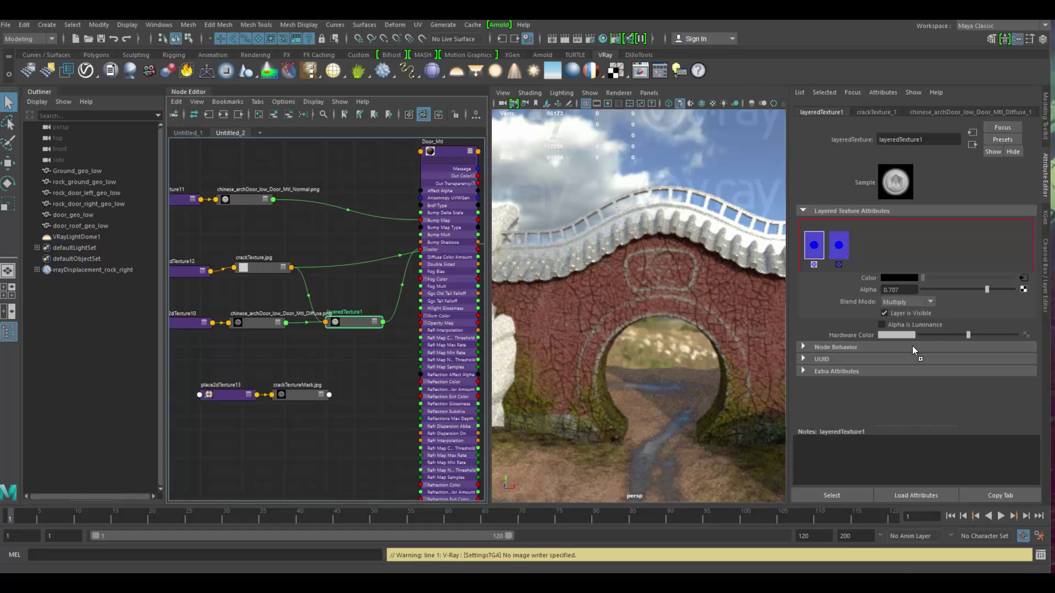
middle_click_drag(912, 349, 873, 289)
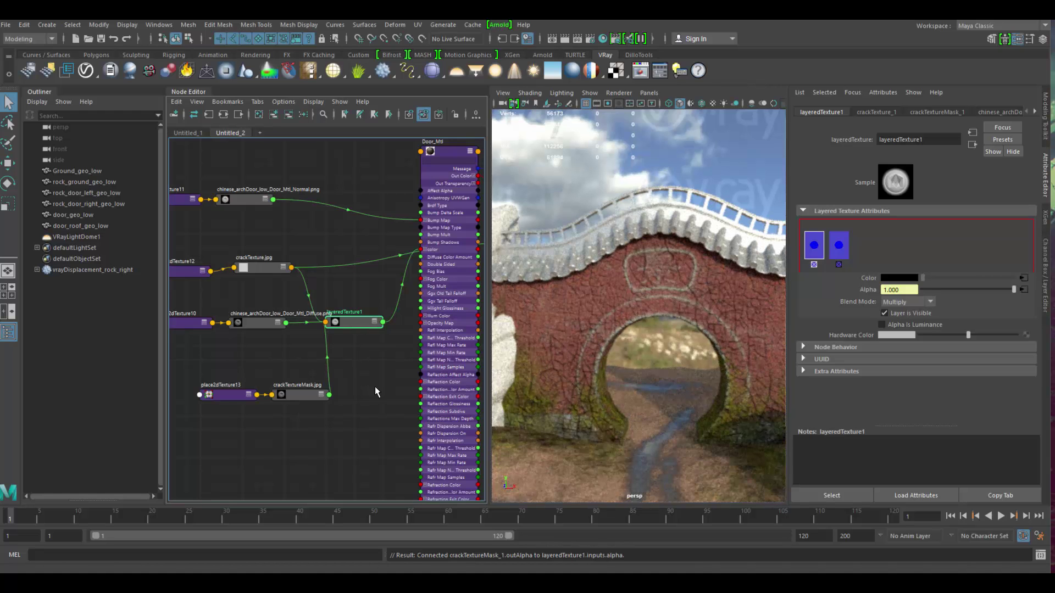
Connect crackTextureMask.jpg to the Bump Mult of VRayBumpMtl2.
scroll(374, 387, "down", 5)
middle_click_drag(363, 368, 324, 340, "alt")
scroll(387, 335, "up", 5)
middle_click_drag(431, 298, 401, 250, "alt")
scroll(378, 280, "down", 3)
left_click_drag(400, 215, 402, 241)
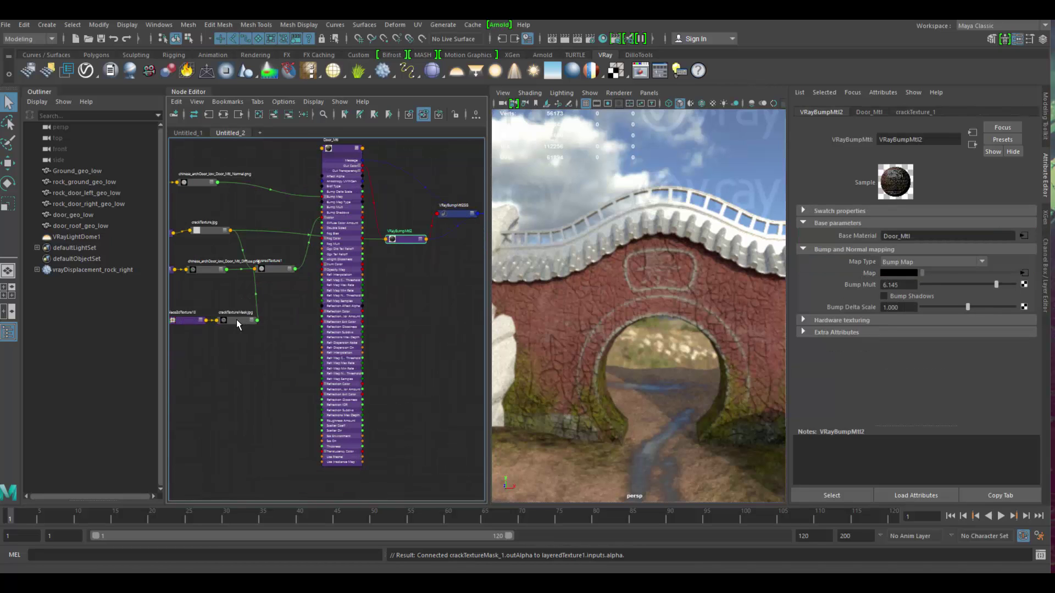
scroll(236, 330, "up", 3)
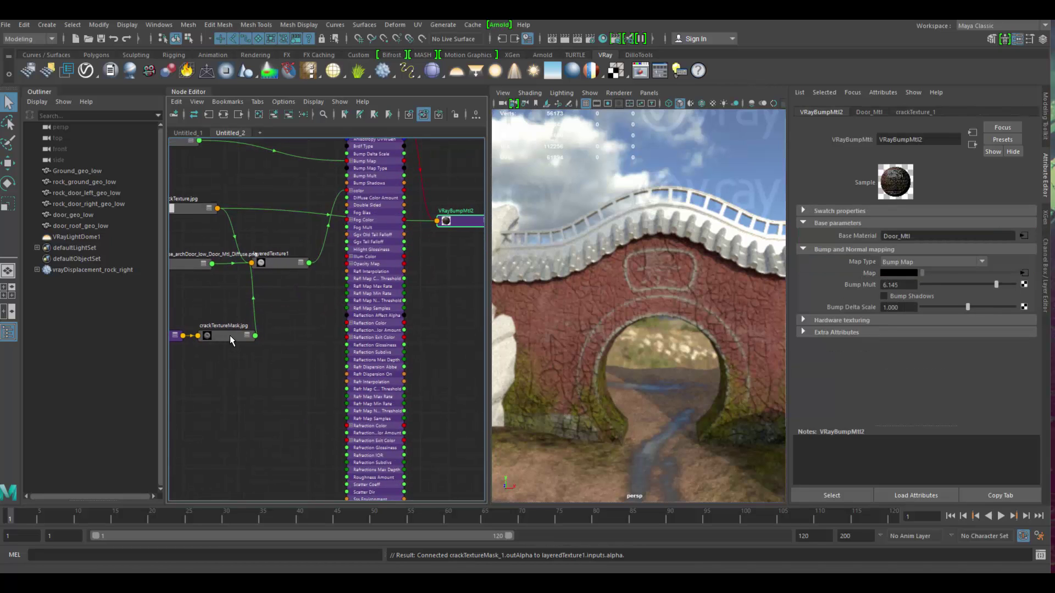
middle_click_drag(855, 283, 865, 283)
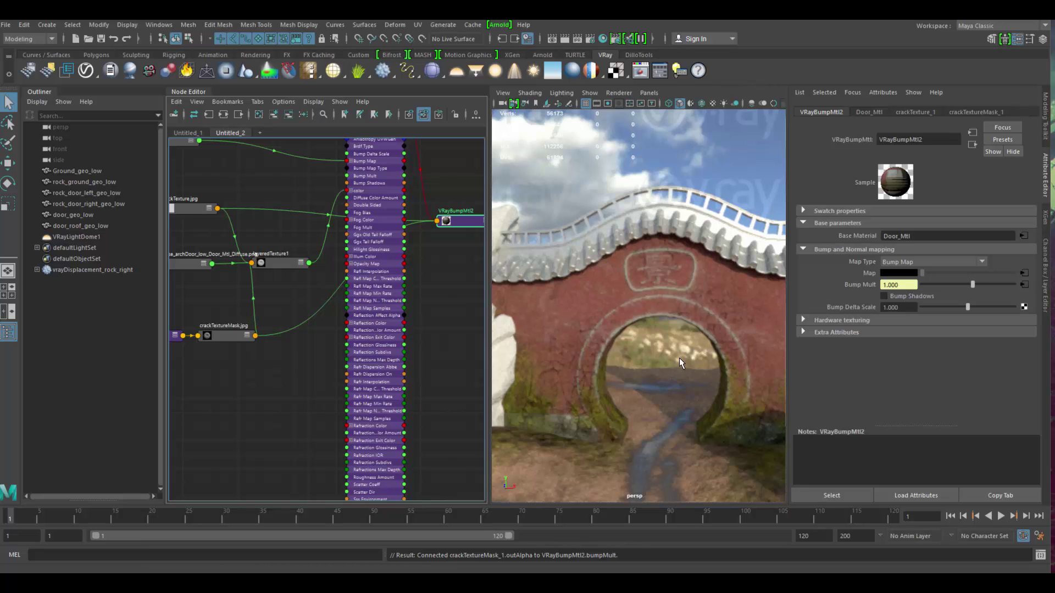
Reposition VRayBumpMtl2 and its shading group in the node graph and collapse the Door_Mtl node.
scroll(270, 345, "down", 5)
scroll(333, 316, "up", 5)
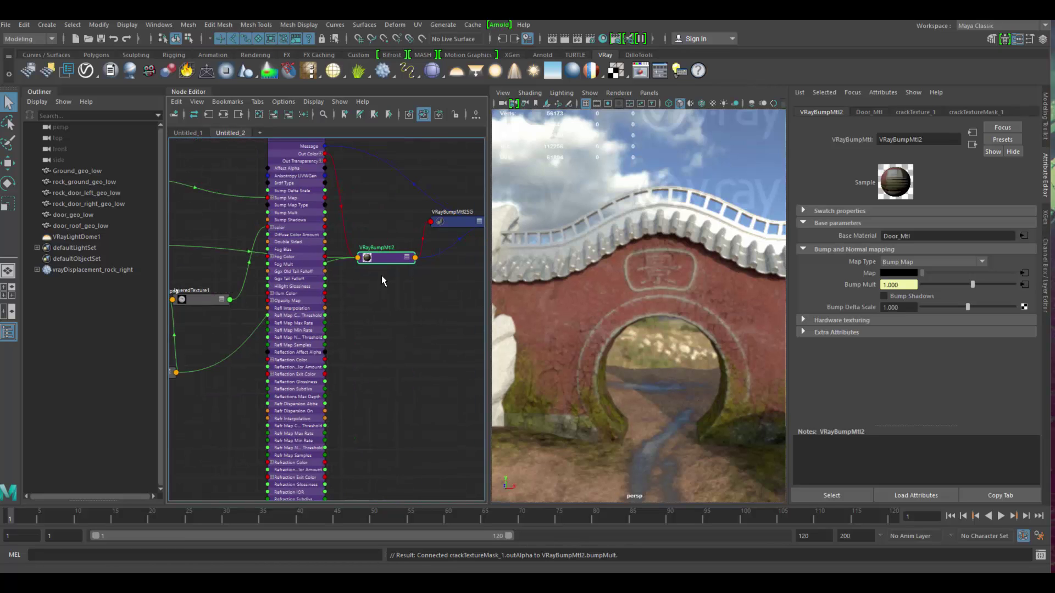
left_click_drag(379, 257, 388, 276)
left_click_drag(469, 222, 483, 245)
scroll(407, 296, "down", 4)
scroll(332, 322, "up", 4)
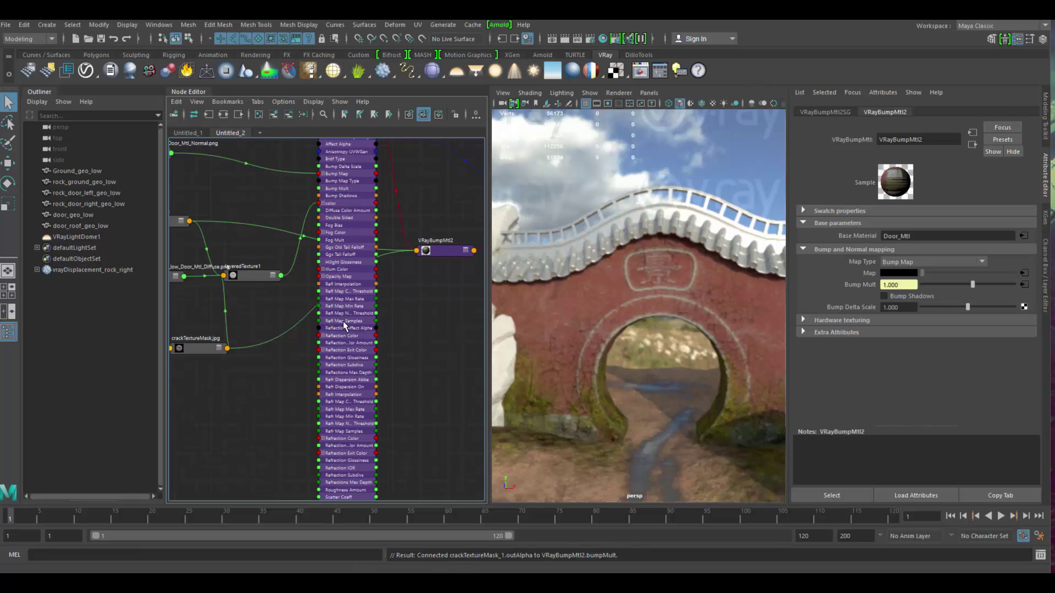
left_click(344, 325)
key("1")
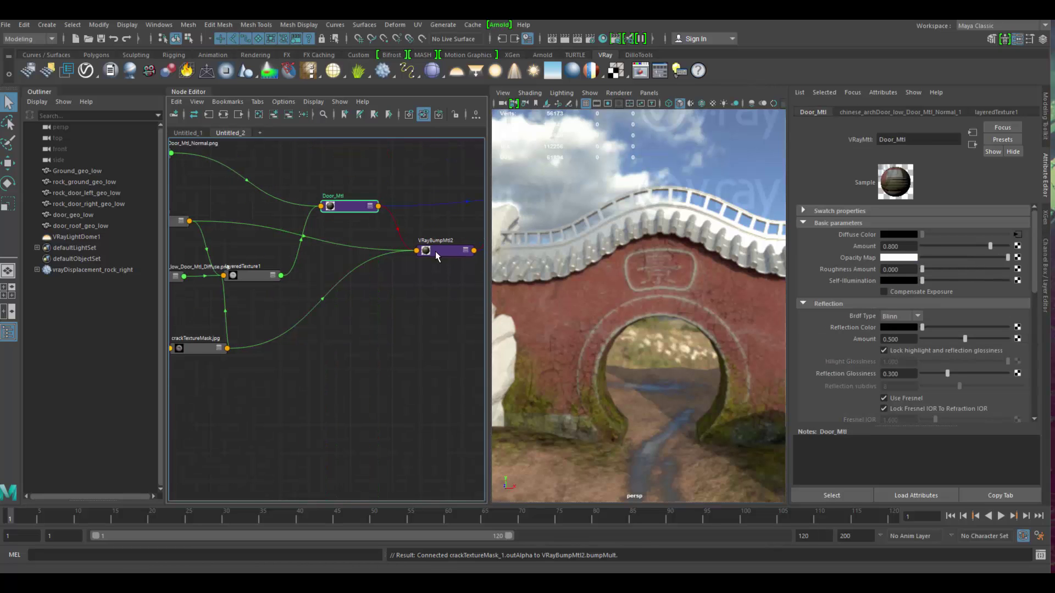
Tidy the door material network by rearranging the crack mask, layeredTexture1 and Door_Mtl nodes.
left_click(451, 251)
right_click_drag(416, 256, 348, 334, "alt")
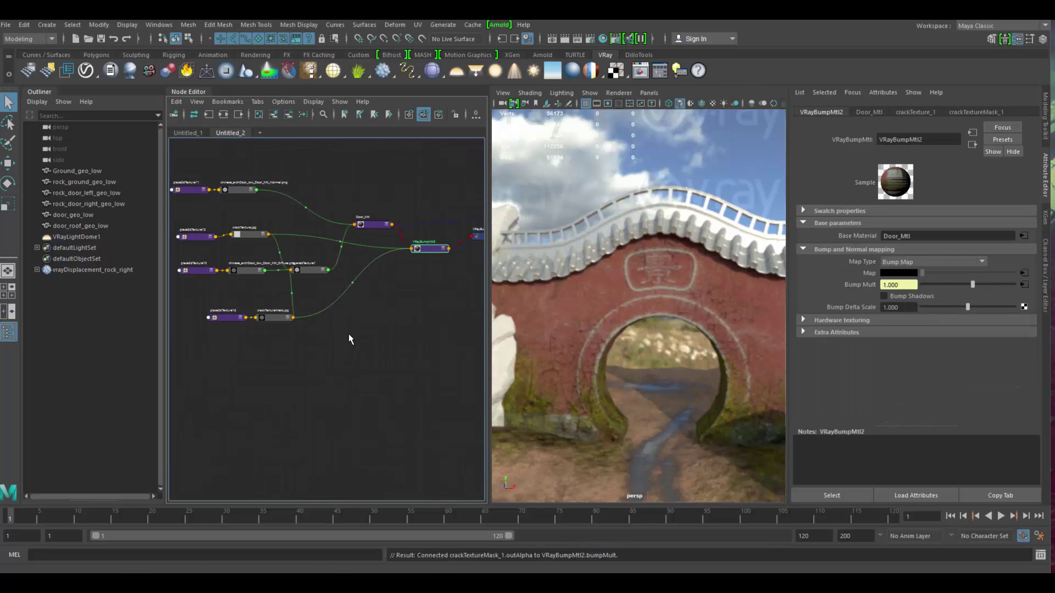
middle_click_drag(356, 306, 404, 313, "alt")
left_click_drag(316, 324, 289, 319)
left_click_drag(359, 276, 353, 276)
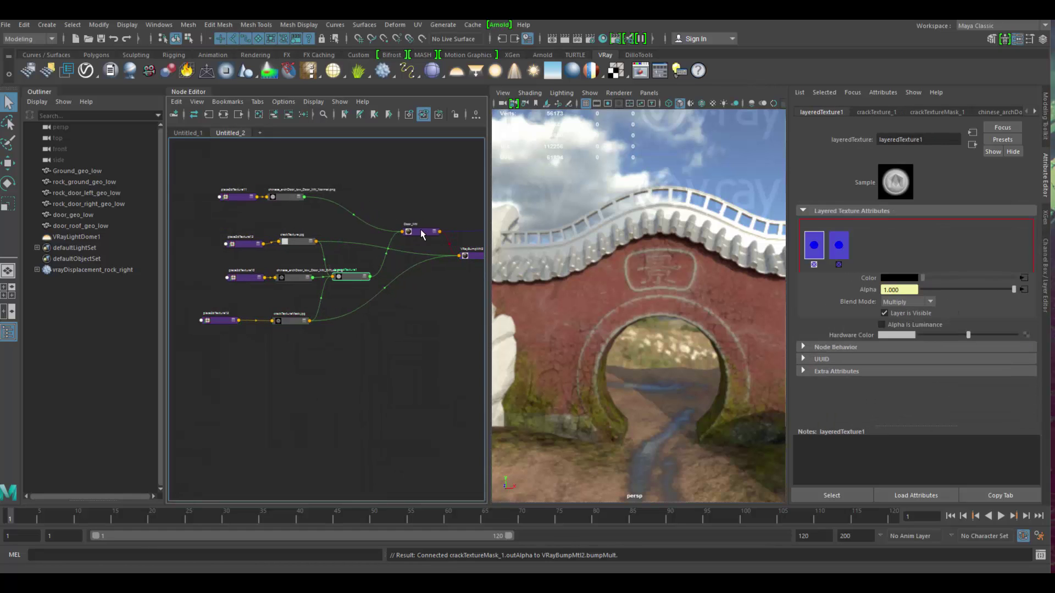
left_click_drag(420, 229, 408, 249)
middle_click_drag(315, 287, 285, 290)
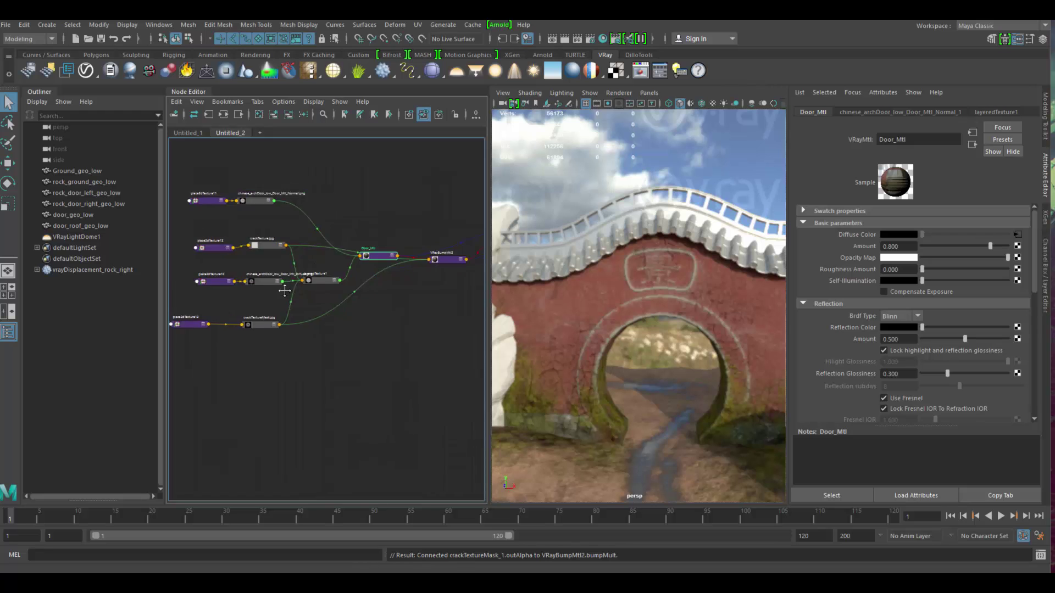
middle_click_drag(476, 244, 375, 308, "alt")
scroll(375, 308, "up", 3)
Widen the perspective viewport and examine the rendered arch door scene from several angles.
right_click_drag(675, 355, 585, 326, "alt")
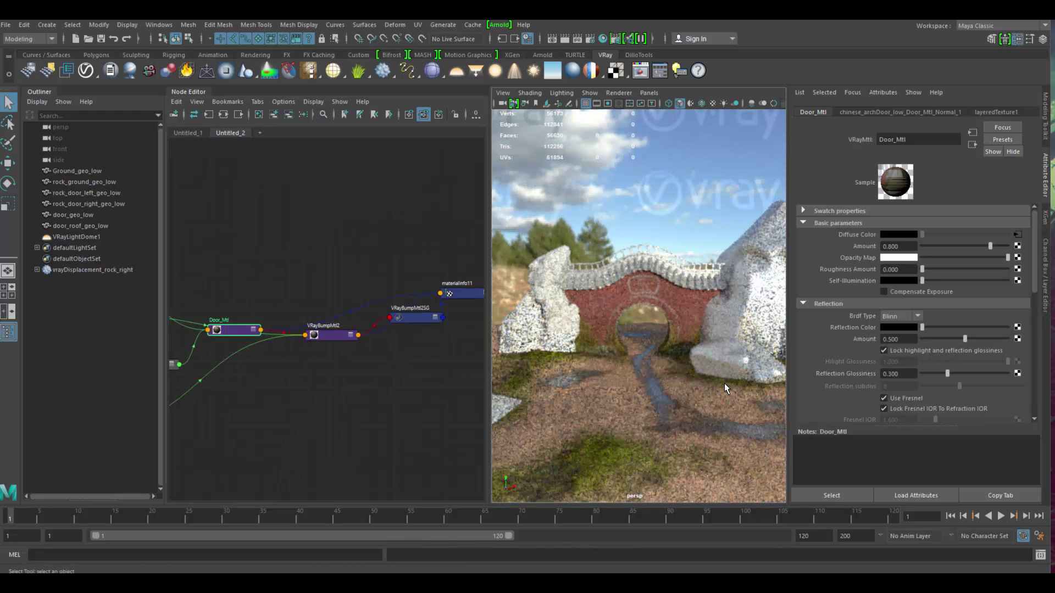
left_click_drag(723, 381, 640, 349, "alt")
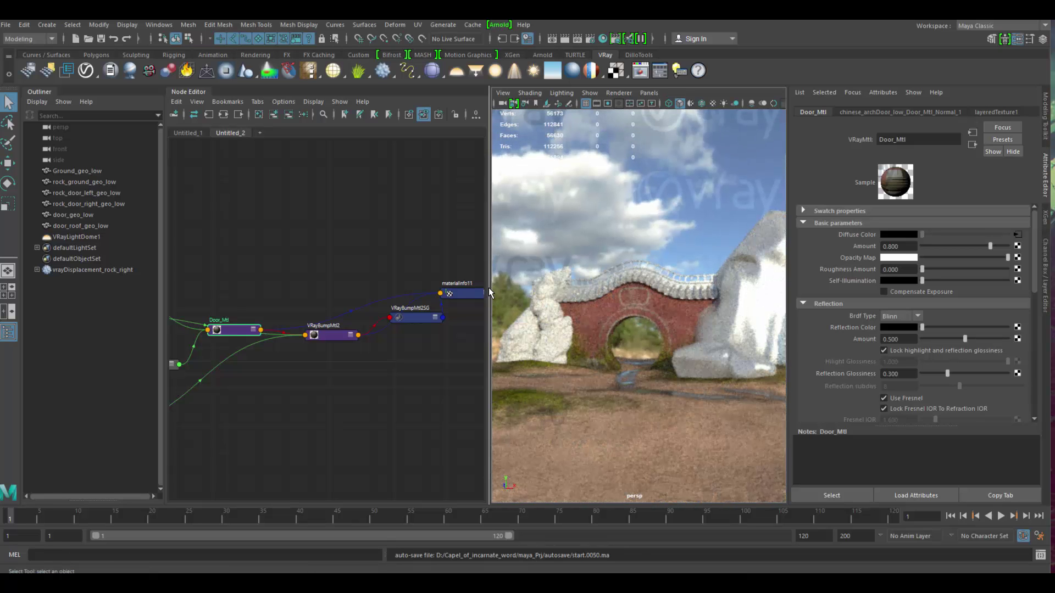
left_click_drag(490, 293, 254, 277)
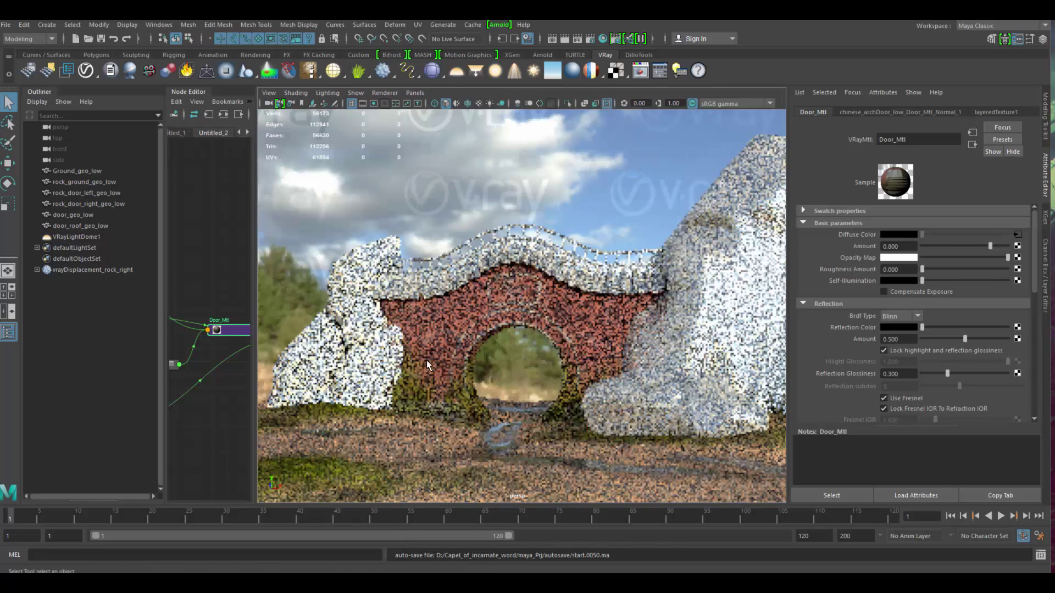
left_click_drag(497, 377, 564, 374, "alt")
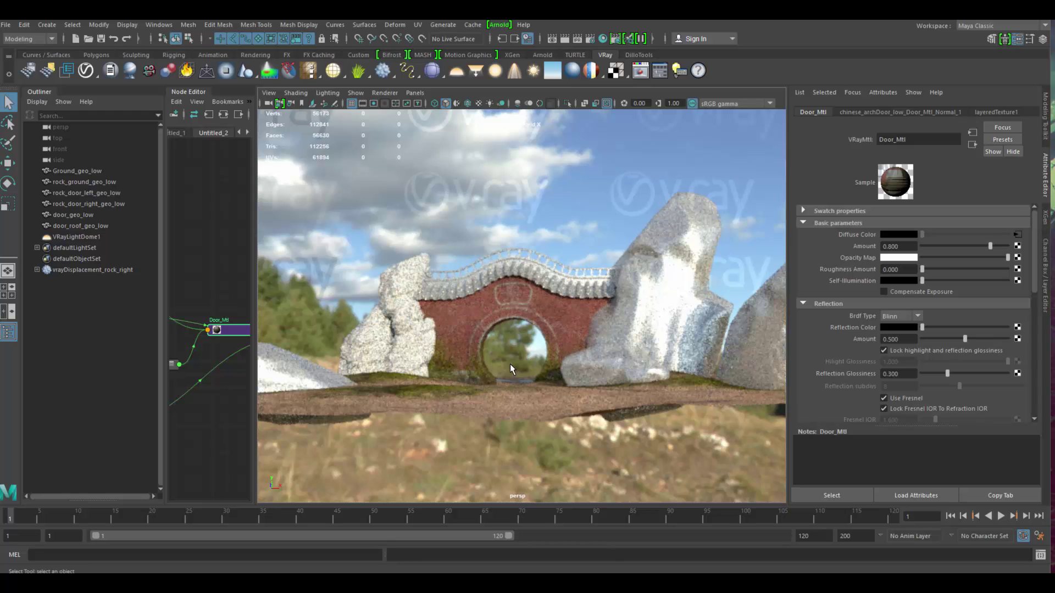
key("super")
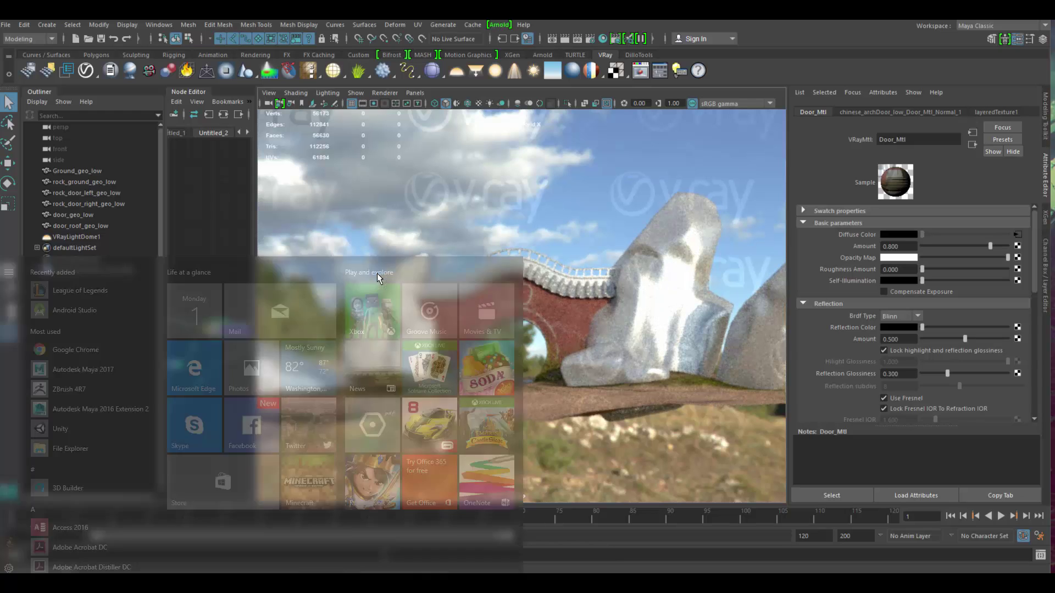
Open Snipping Tool and capture the V-Ray rendered arch door scene from Maya's perspective viewport.
type("snip")
key("Return")
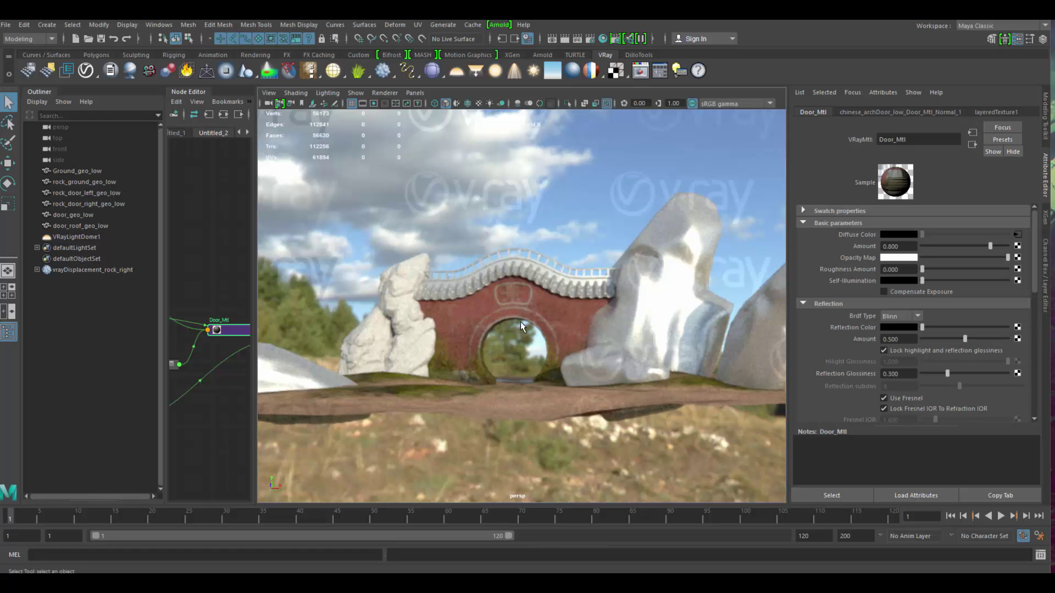
left_click_drag(552, 306, 555, 329, "alt")
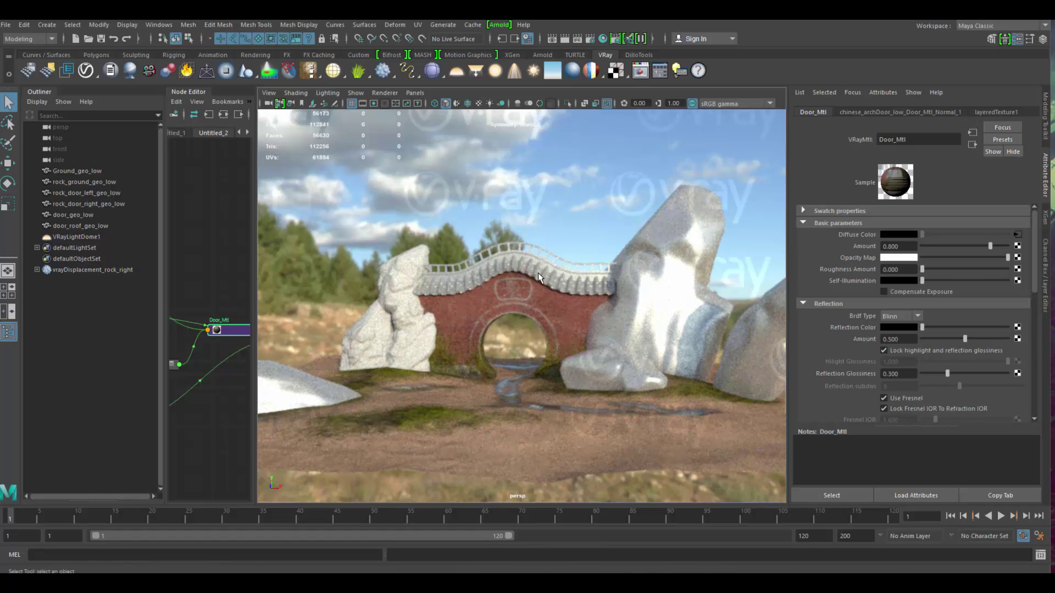
key("super+shift+s")
left_click_drag(294, 168, 777, 455)
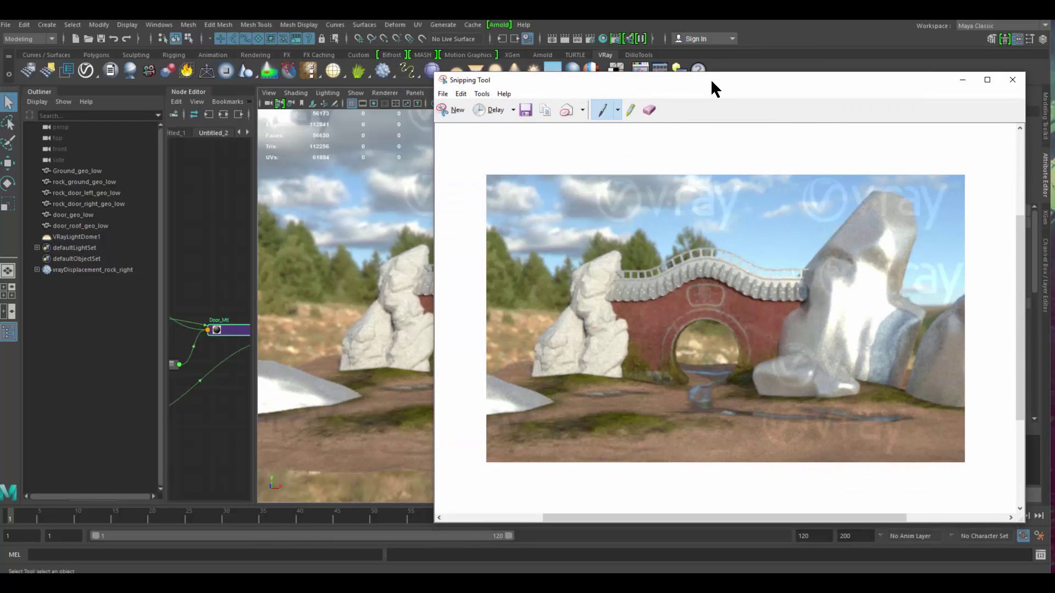
left_click_drag(845, 86, 858, 83)
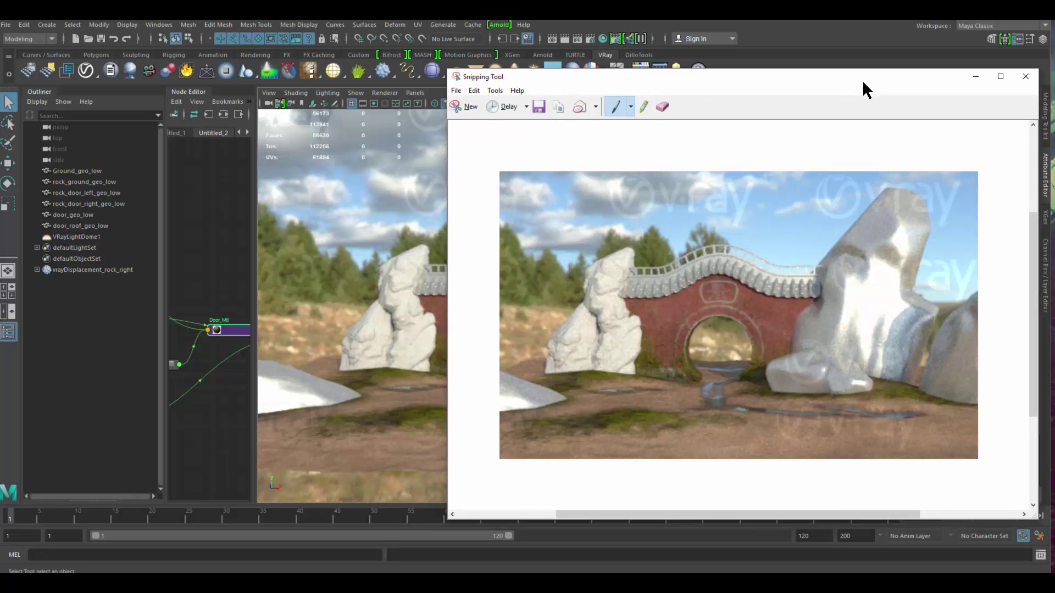
Switch to Substance Painter, minimize the sourceImages folder window, and move the snip window clear of the painted wall and layer stack.
left_click(407, 90)
left_click(384, 92)
left_click(392, 112)
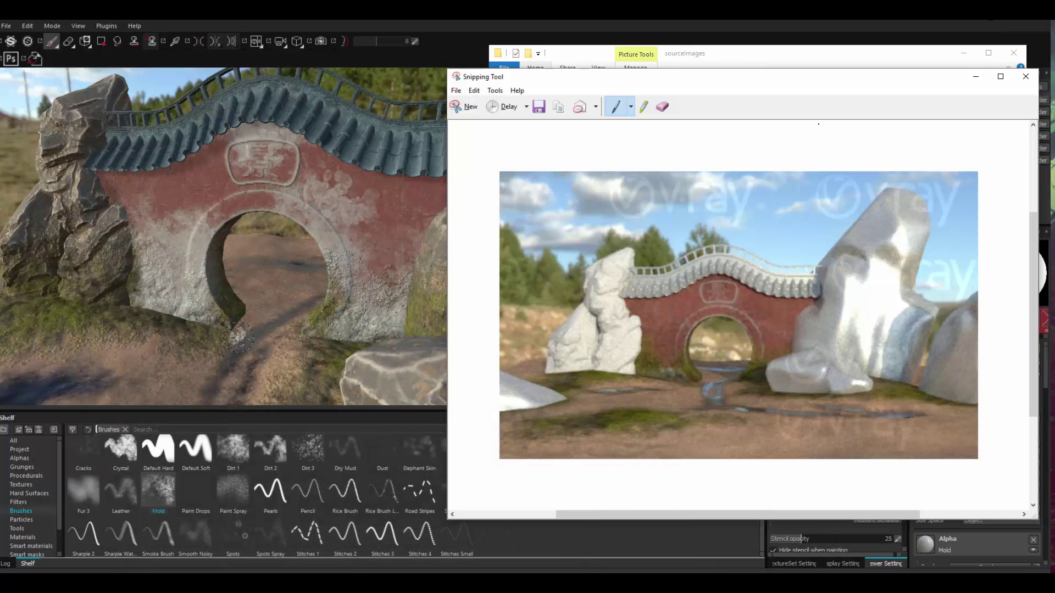
left_click(968, 57)
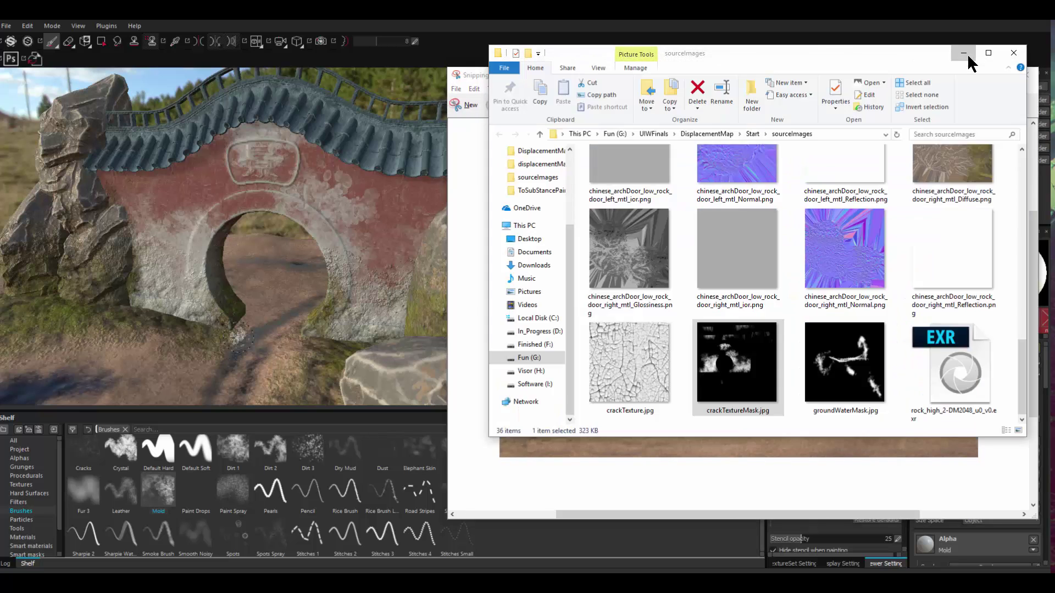
mouse_move(840, 80)
left_mouse_down()
mouse_move(761, 59)
mouse_move(791, 66)
mouse_move(756, 110)
mouse_move(765, 91)
mouse_move(728, 97)
mouse_move(756, 84)
mouse_move(676, 81)
mouse_move(690, 78)
left_mouse_up()
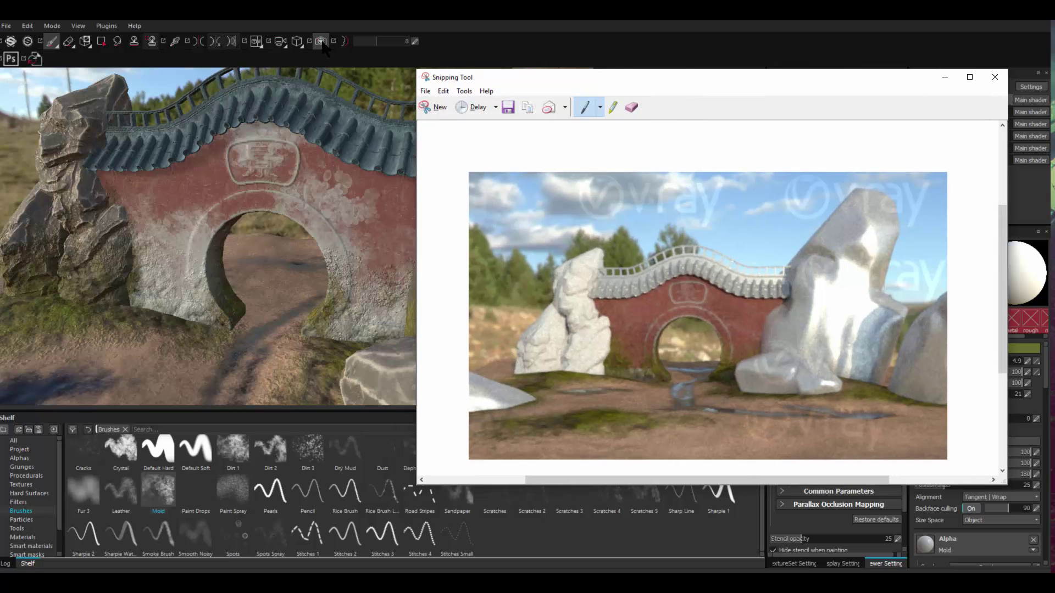
left_click_drag(522, 77, 531, 171)
Hide Fill layer 1 of Door_Mtl and start the Iray render of the arch door scene.
left_click(774, 108)
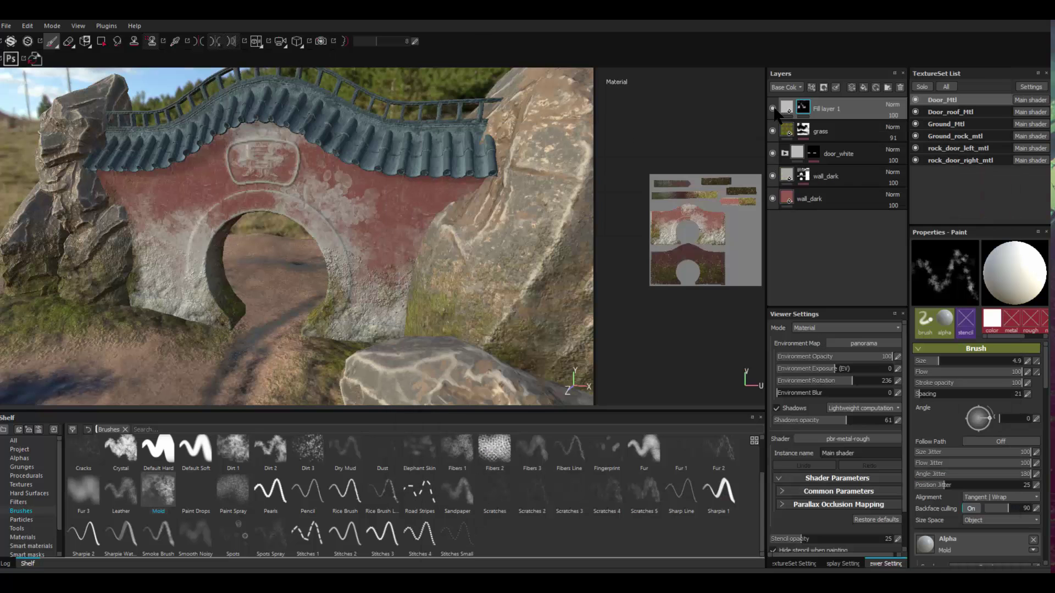
left_click(773, 109)
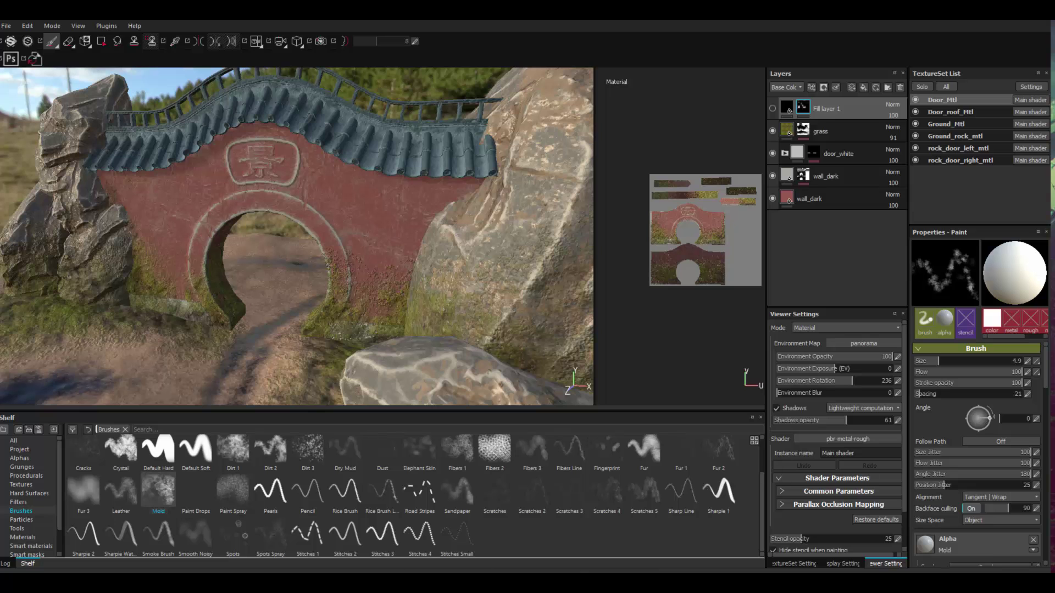
key("alt+Tab")
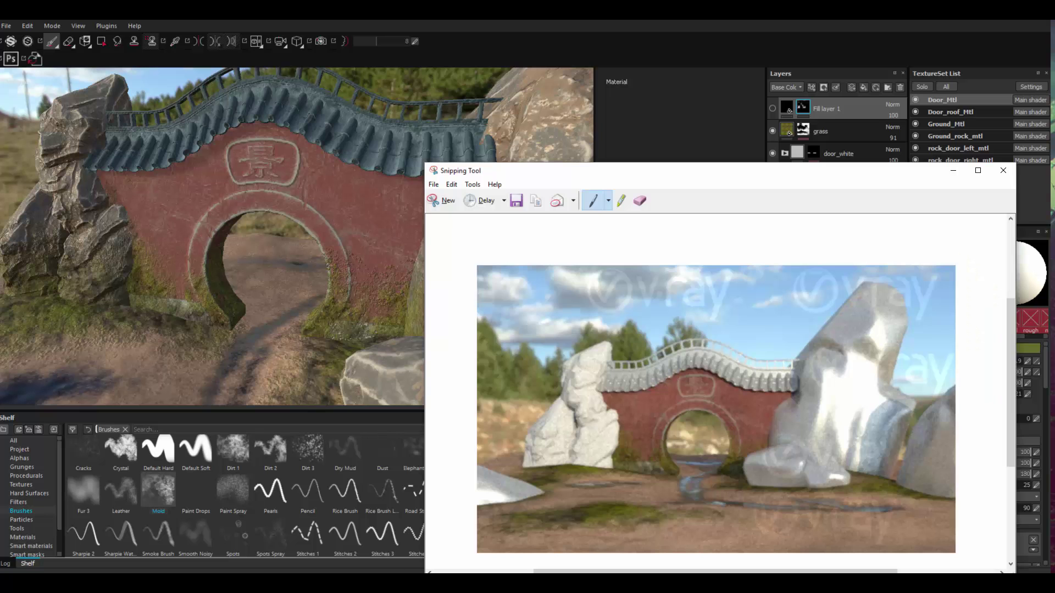
mouse_move(633, 168)
left_mouse_down()
mouse_move(690, 118)
mouse_move(698, 65)
mouse_move(651, 51)
left_mouse_up()
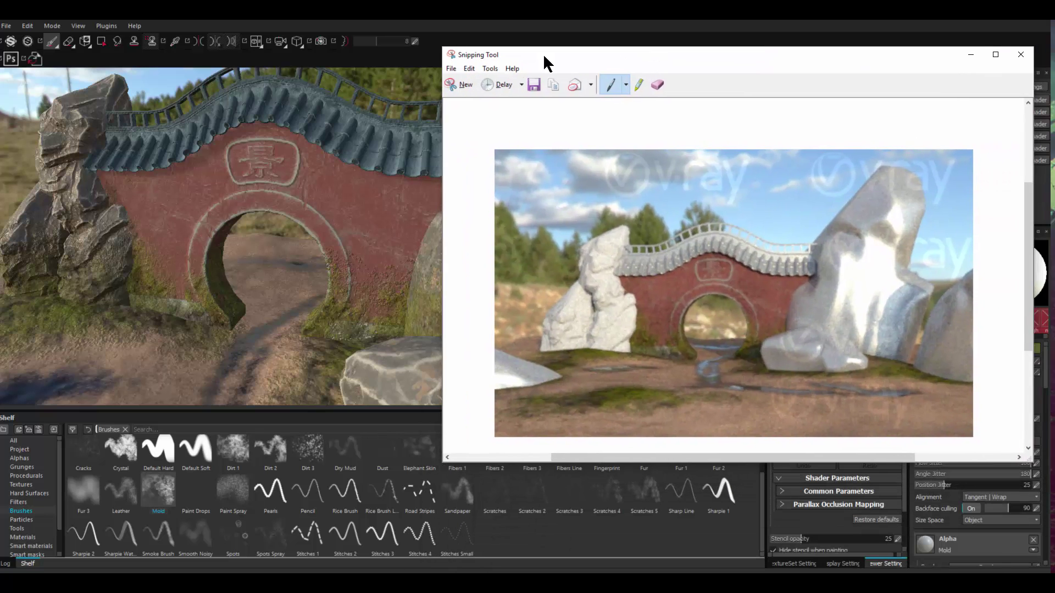
left_click(328, 47)
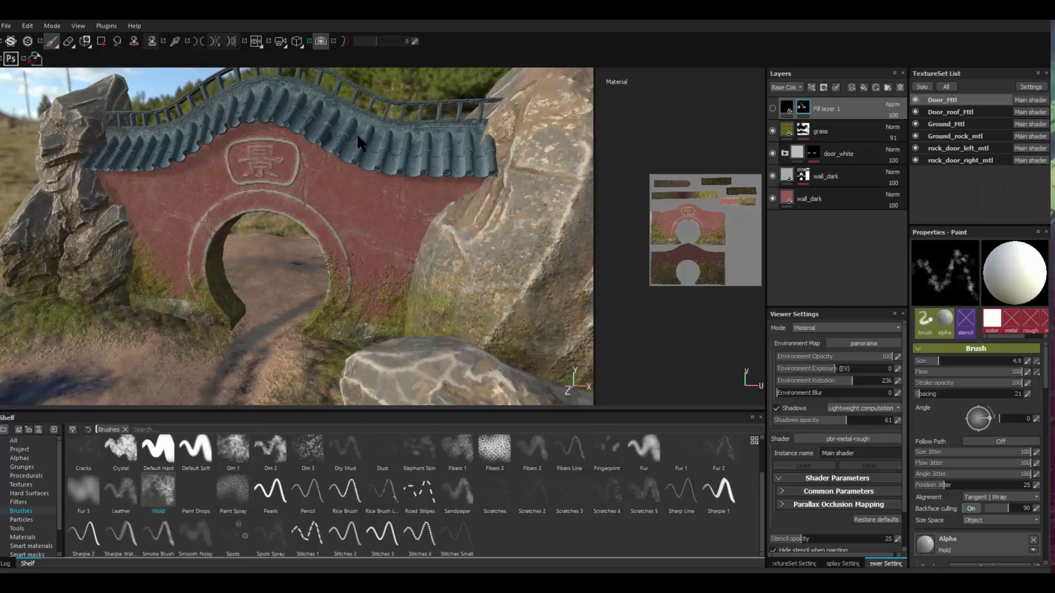
left_click(321, 41)
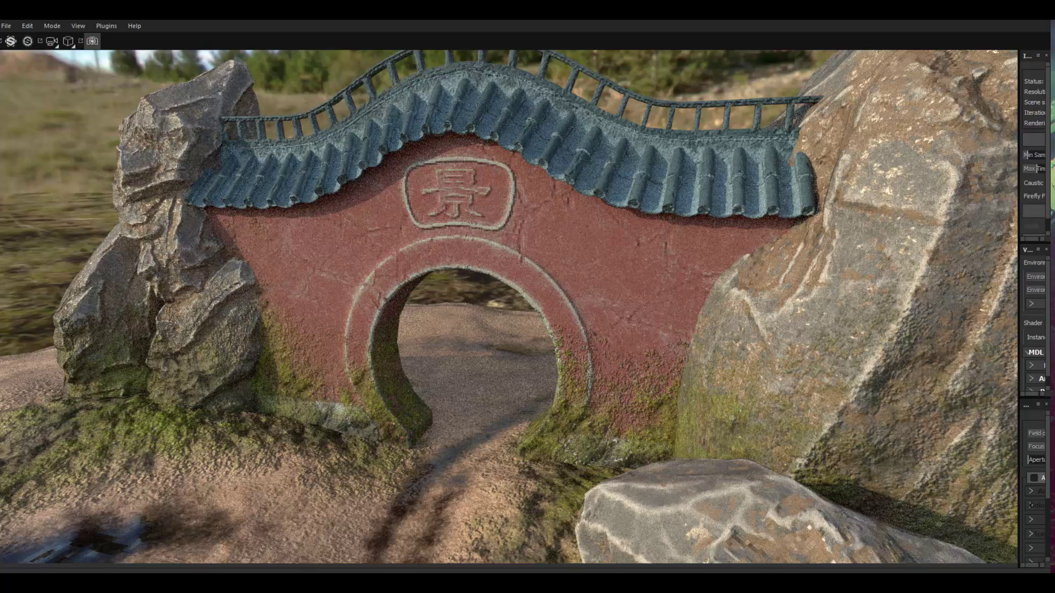
Compare the V-Ray snip with the Iray render of the red wall, keeping the unsaved snip open.
key("alt+Tab")
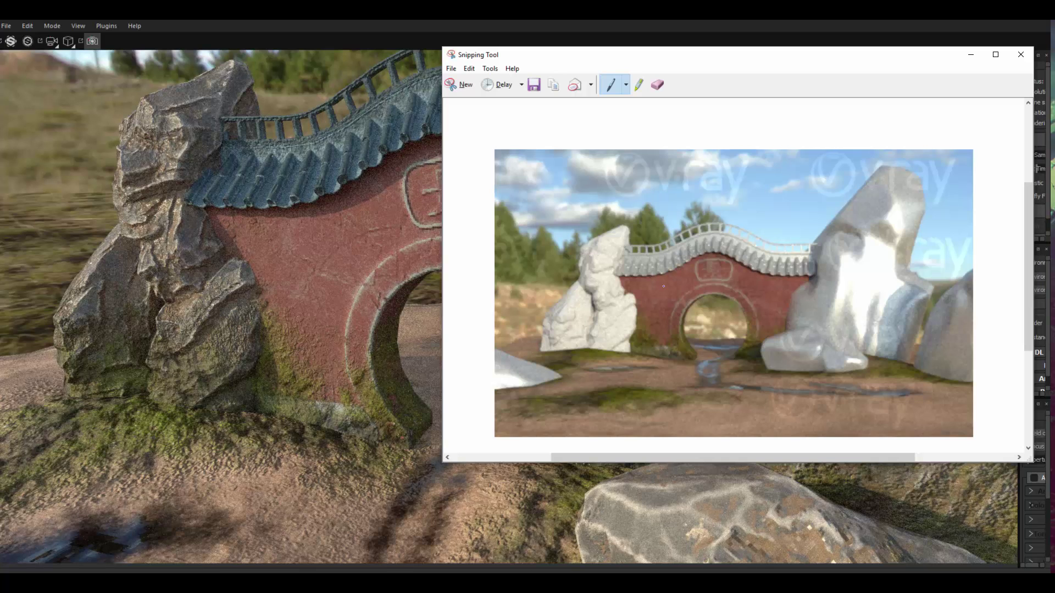
scroll(664, 287, "up", 1)
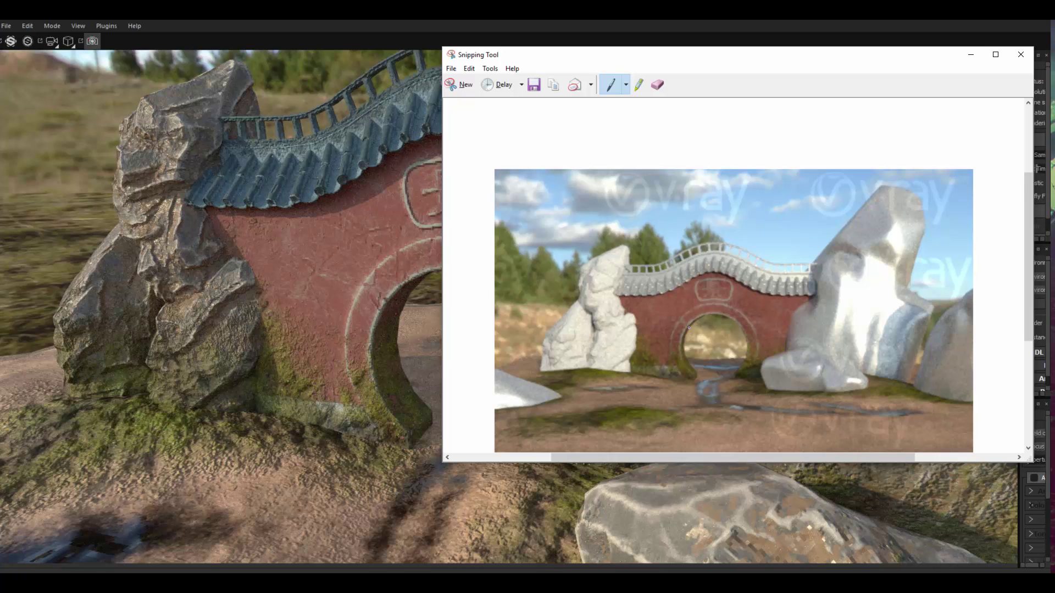
scroll(689, 328, "down", 2)
scroll(604, 357, "up", 1)
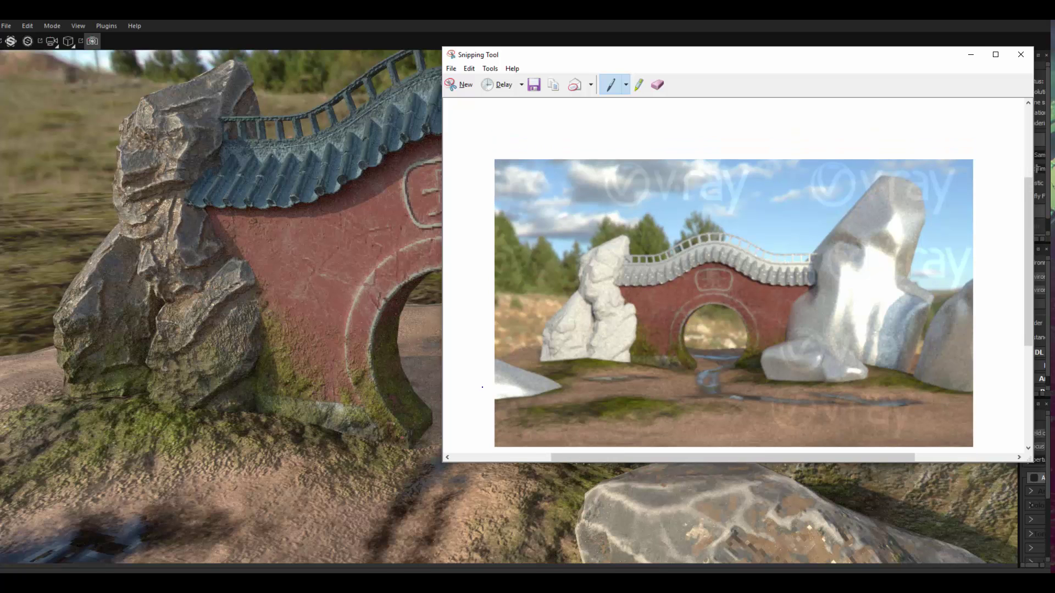
left_click_drag(443, 463, 474, 482)
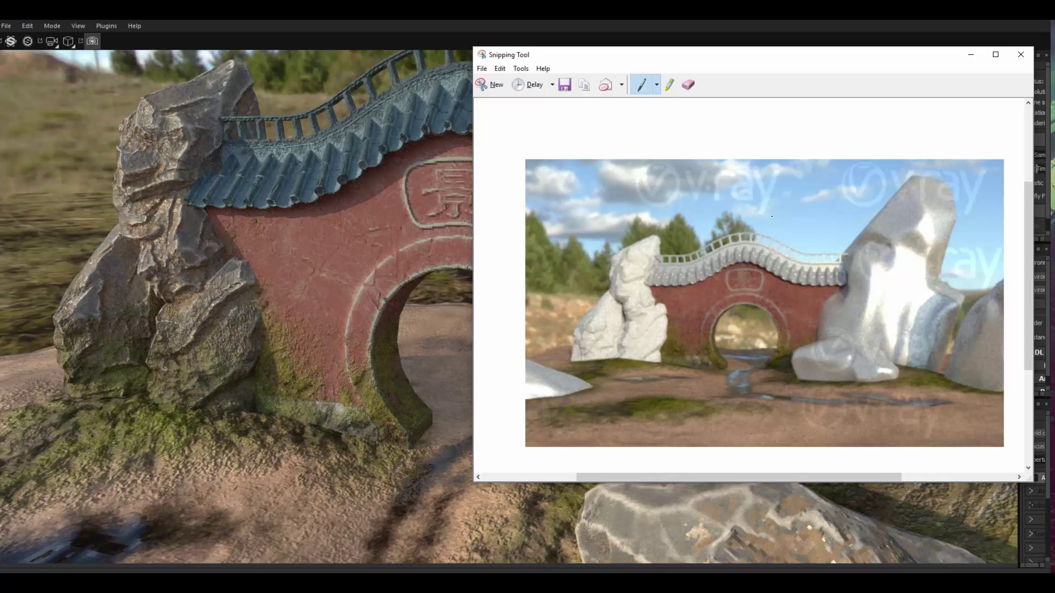
left_click_drag(784, 55, 695, 95)
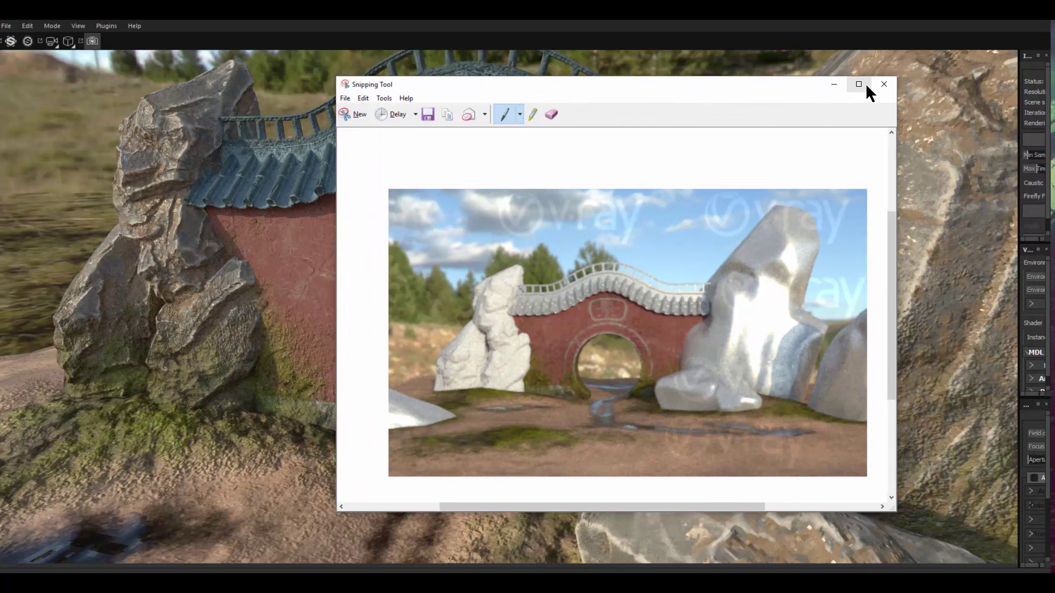
left_click(883, 84)
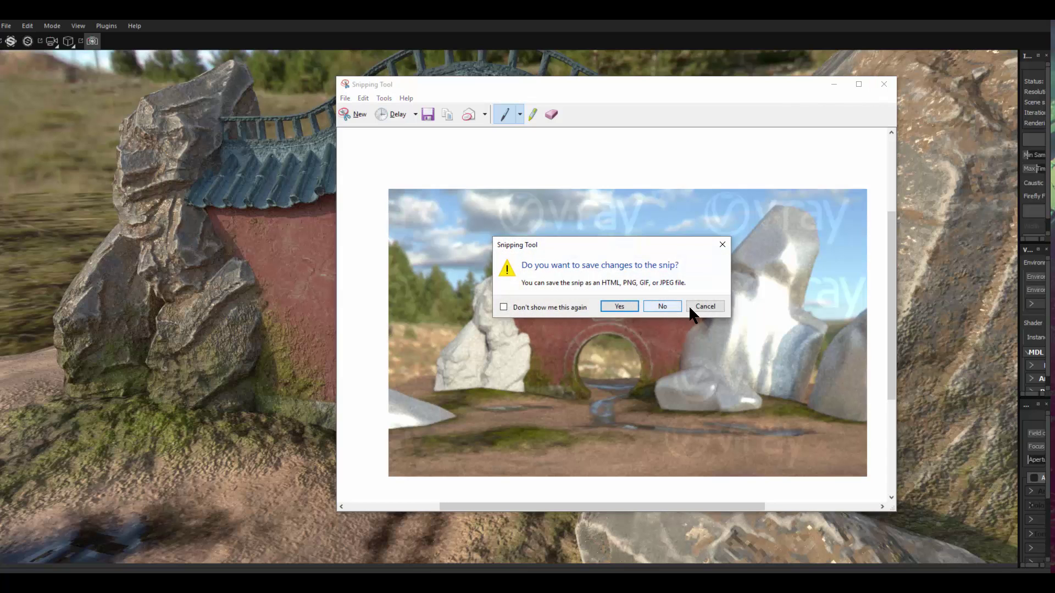
left_click(703, 306)
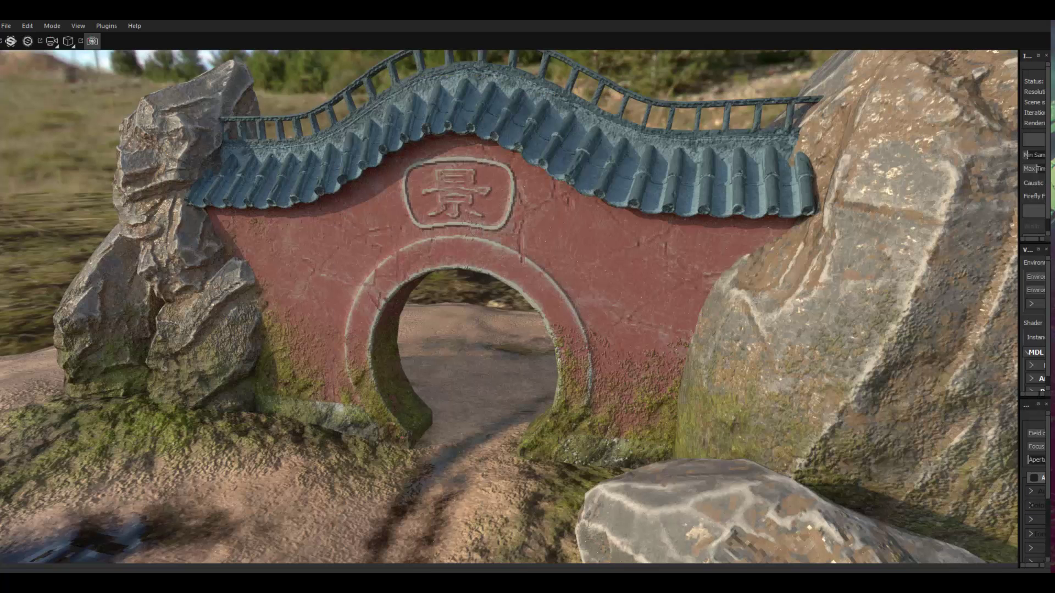
Reframe the Iray render to show the whole arch door scene and fit the Substance Painter window into the desktop's lower-right quarter.
right_click_drag(609, 354, 702, 372, "alt")
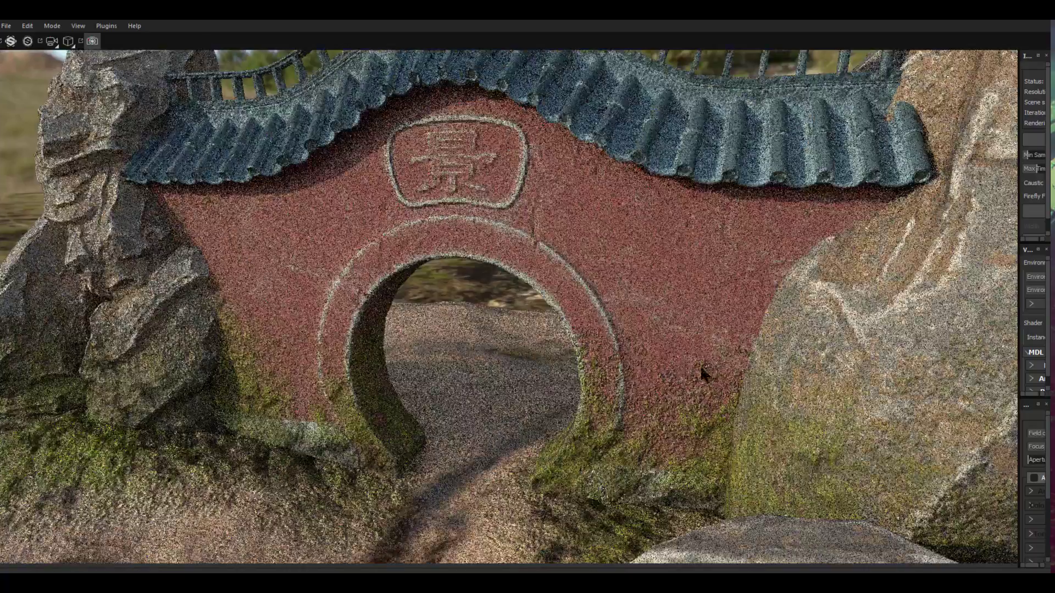
right_click_drag(473, 313, 426, 301, "alt")
left_click_drag(426, 301, 418, 301, "alt")
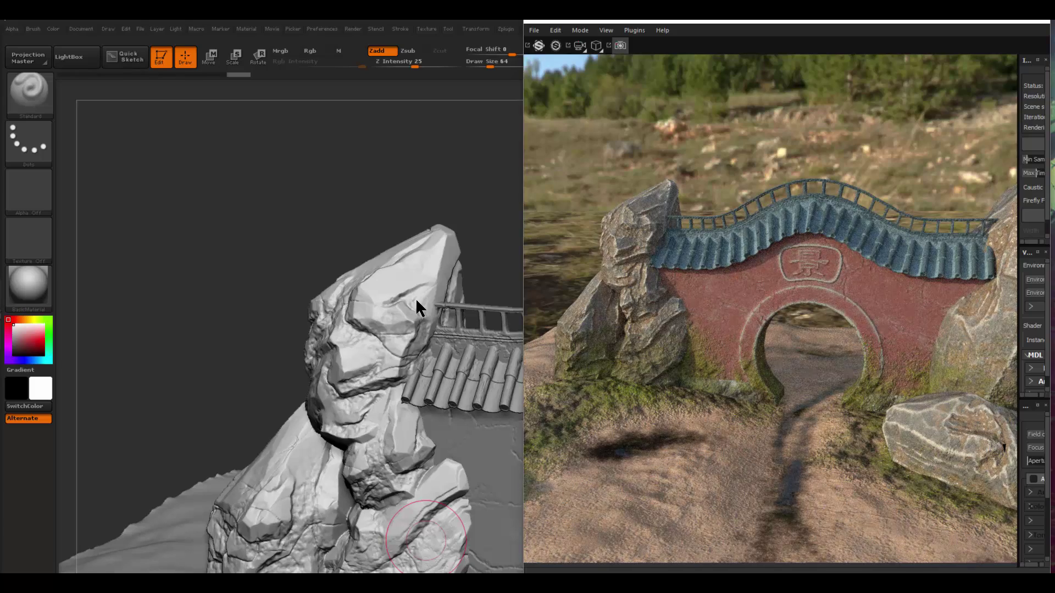
key("super+Down")
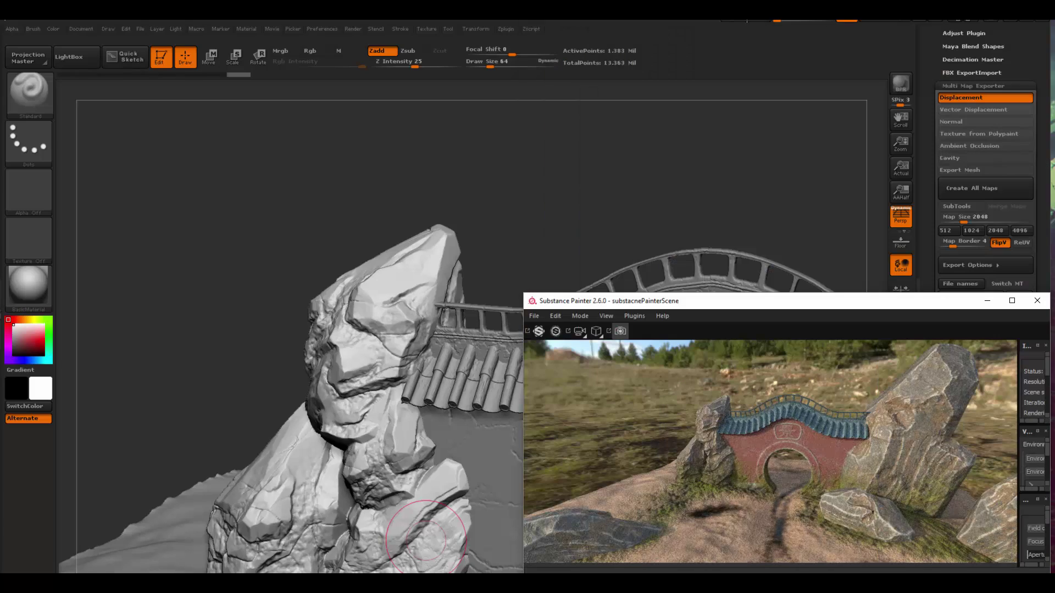
Switch to Unreal Engine, frame the arch door in a full-window viewport, and fit that window above Substance Painter.
left_click(1001, 22)
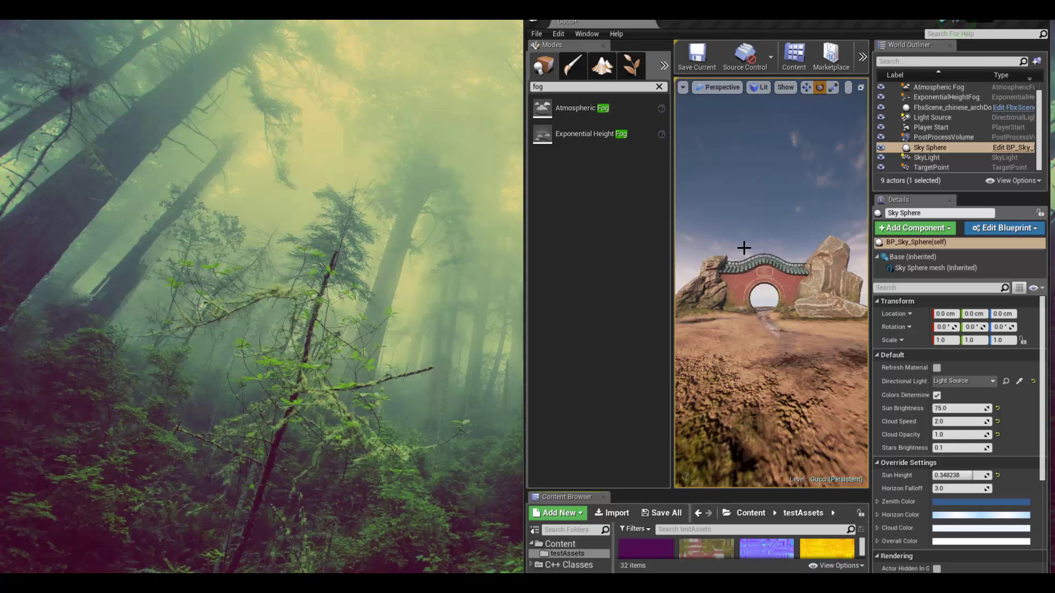
right_click_drag(746, 331, 753, 351)
key("F11")
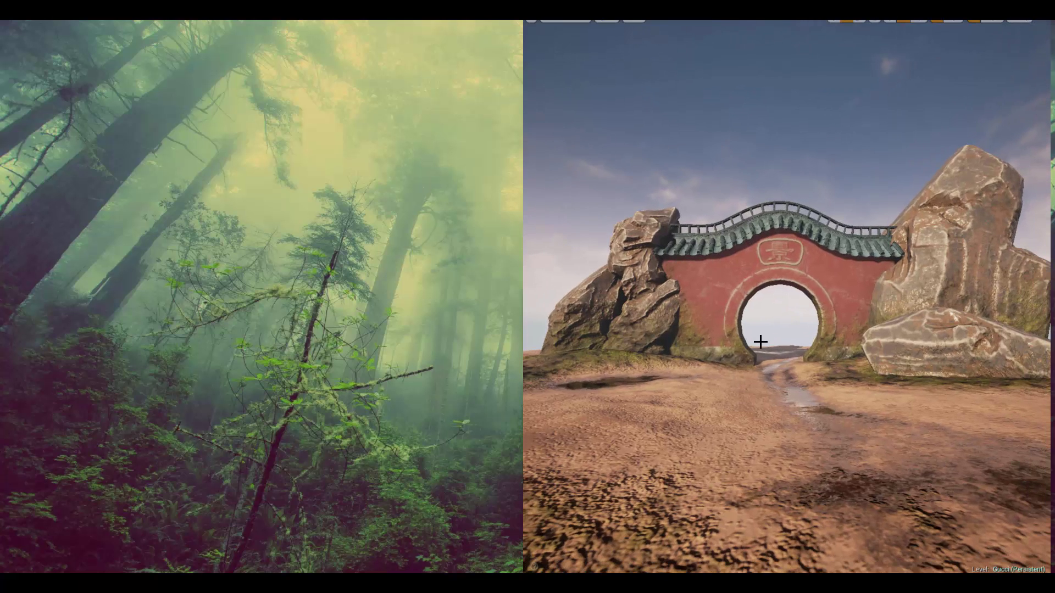
key("super+Up")
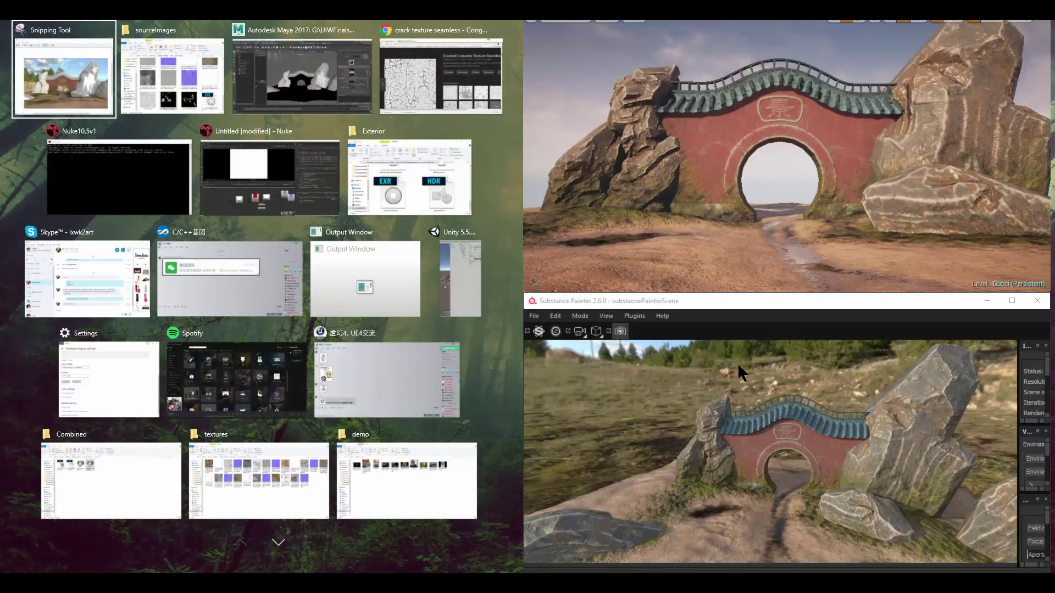
Bring up the Unity scene on the left half of the desktop and shorten its window to about the upper half.
key("super")
left_click(414, 167)
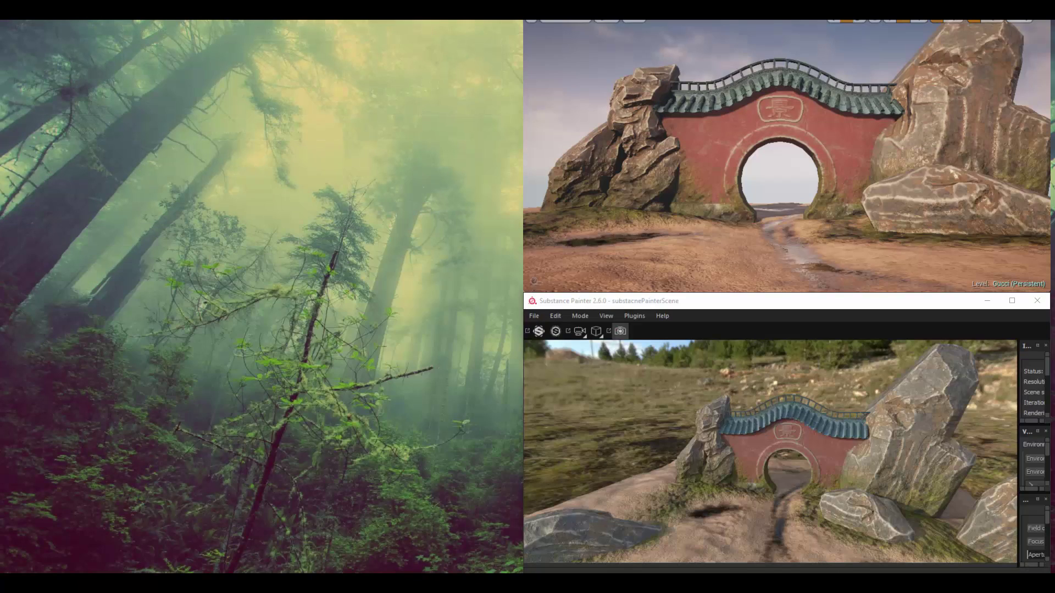
key("super+Left")
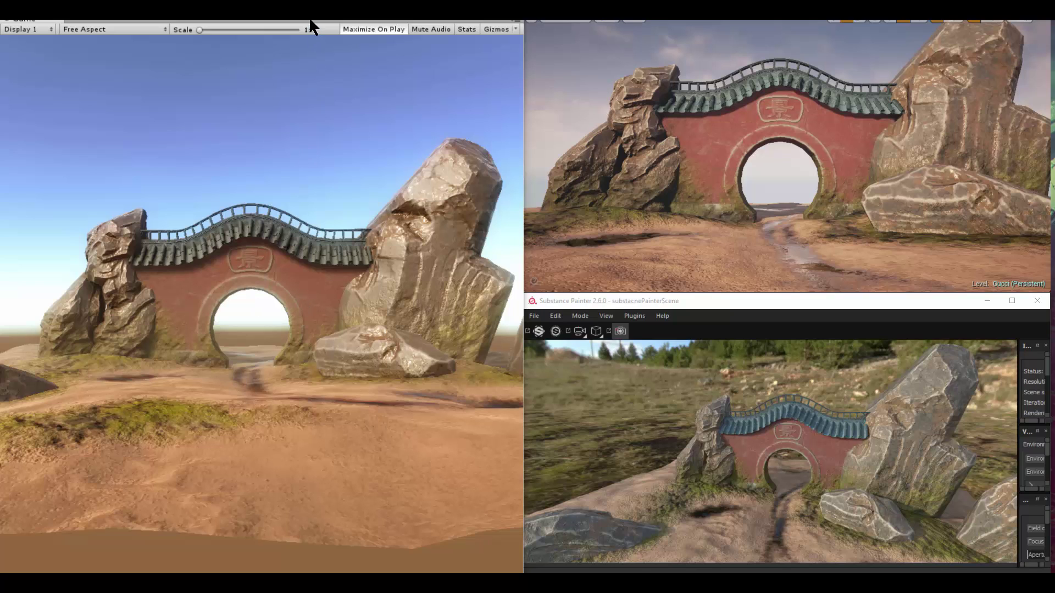
mouse_move(309, 17)
left_mouse_down()
mouse_move(295, 320)
mouse_move(285, 24)
mouse_move(252, 75)
mouse_move(474, 305)
mouse_move(352, 207)
mouse_move(213, 25)
left_mouse_up()
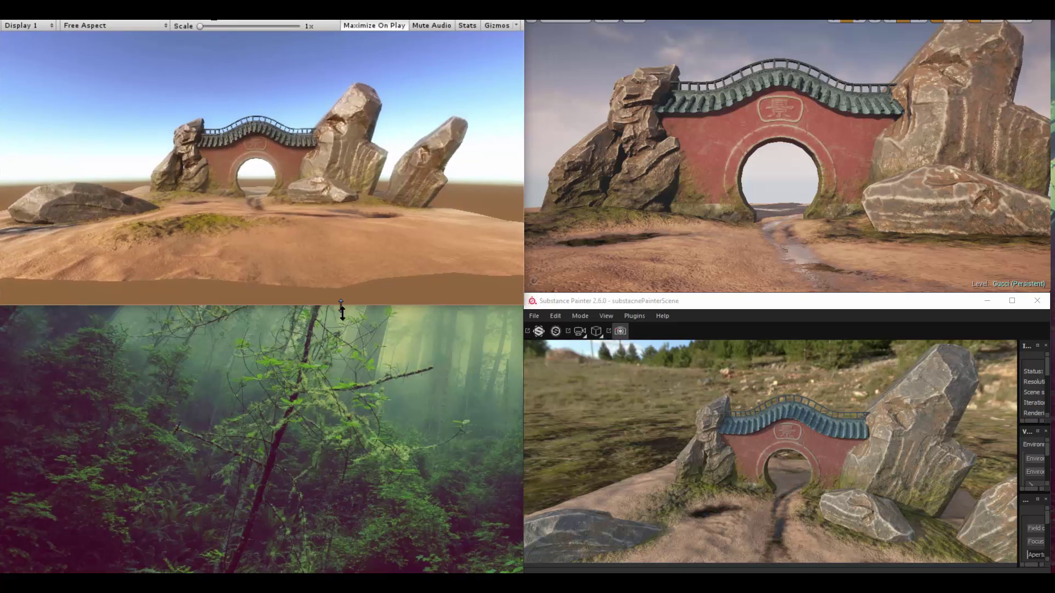
left_click_drag(341, 311, 354, 349)
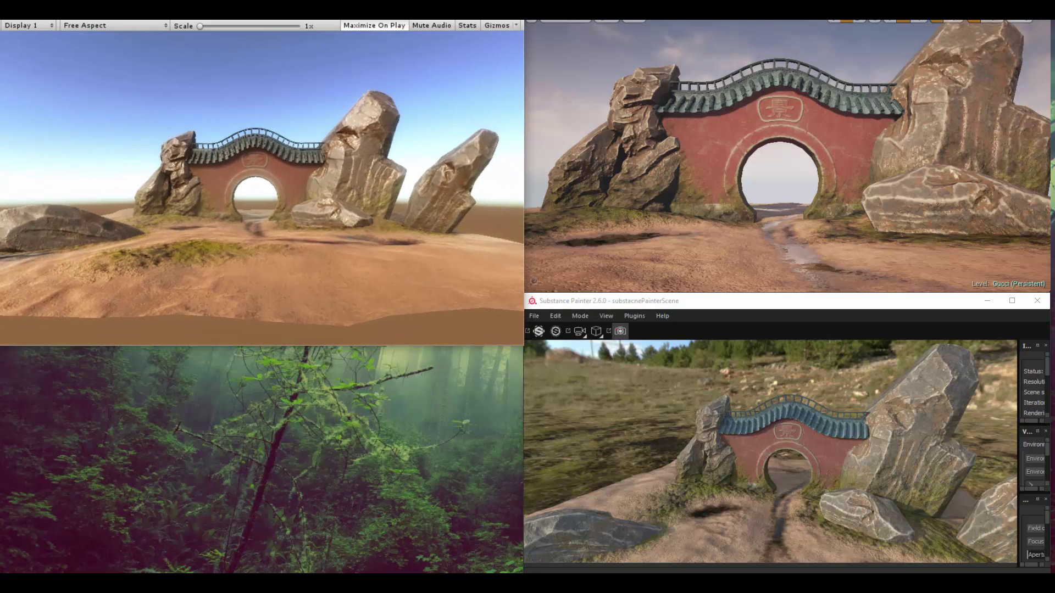
Bring the V-Ray snip onto the same display and place its window below the Unity scene, level with Substance Painter.
left_click_drag(1054, 181, 240, 339)
left_click_drag(247, 347, 235, 227)
scroll(348, 367, "down", 3)
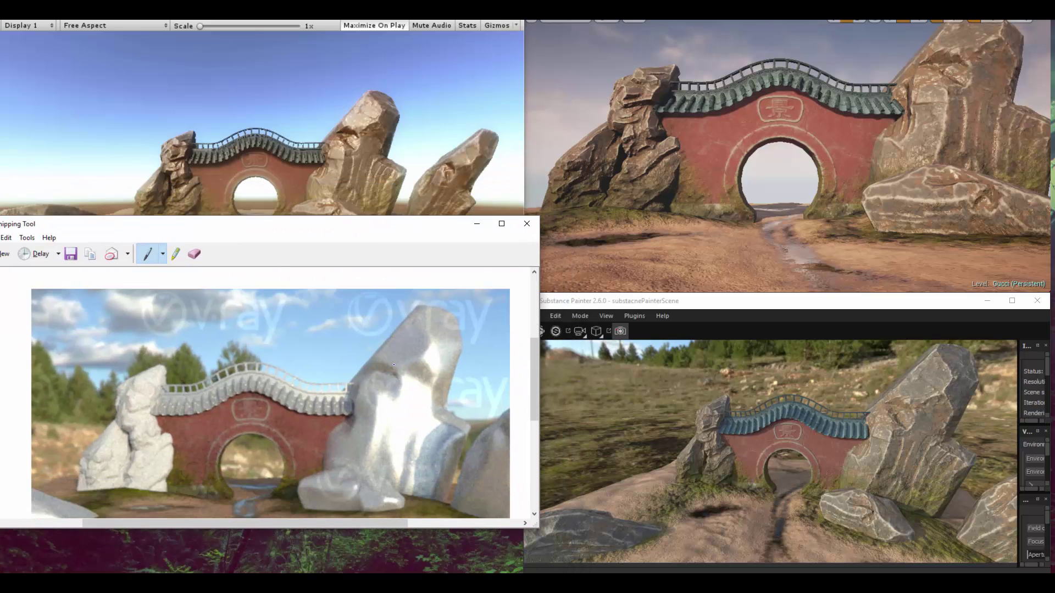
left_click_drag(369, 229, 366, 290)
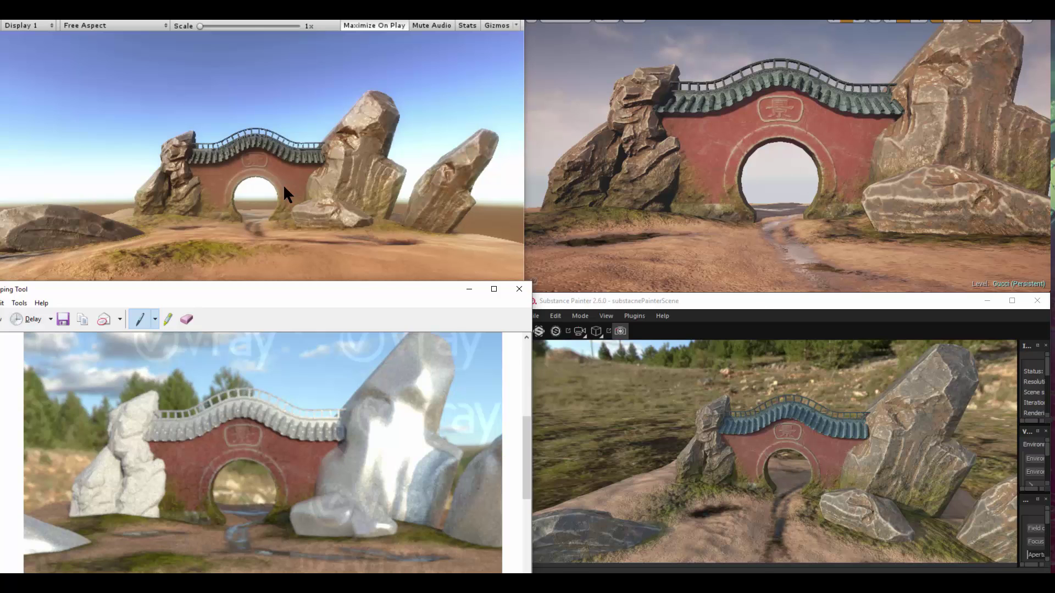
left_click_drag(401, 286, 396, 314)
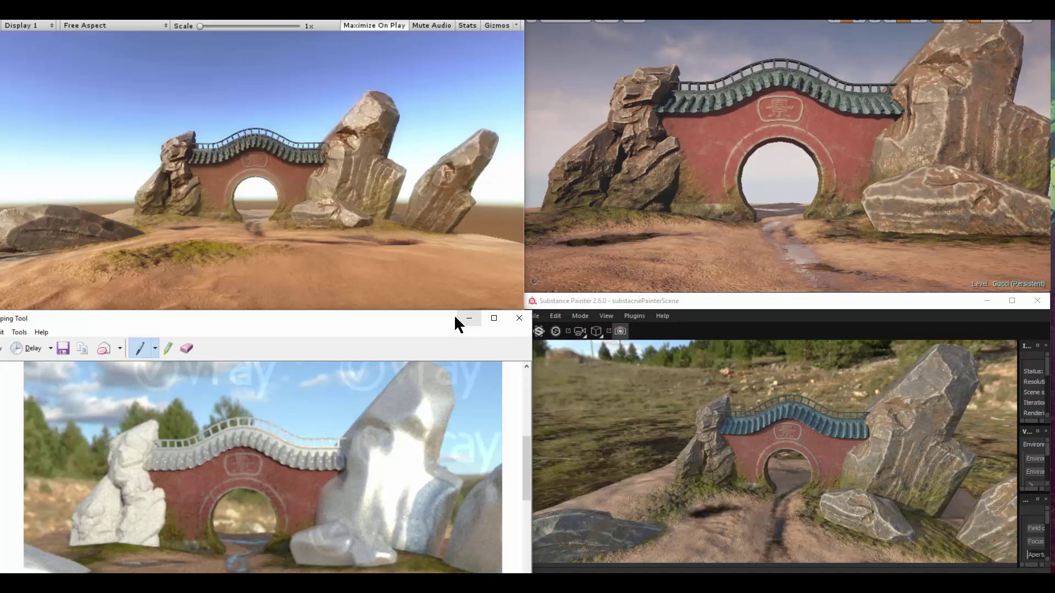
left_click_drag(452, 311, 464, 287)
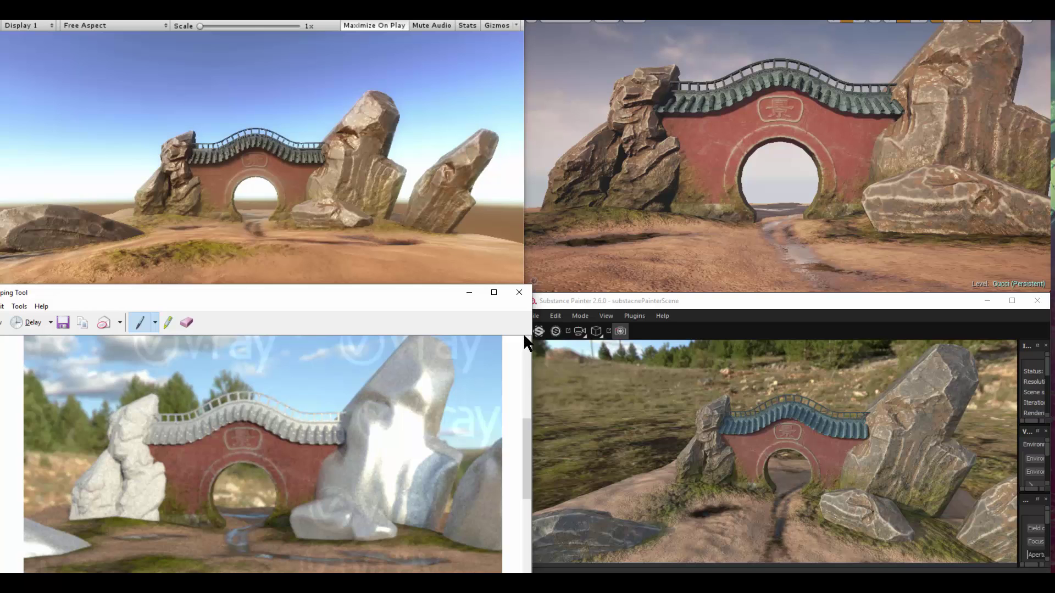
mouse_move(440, 288)
left_mouse_down()
mouse_move(442, 301)
mouse_move(450, 296)
left_mouse_up()
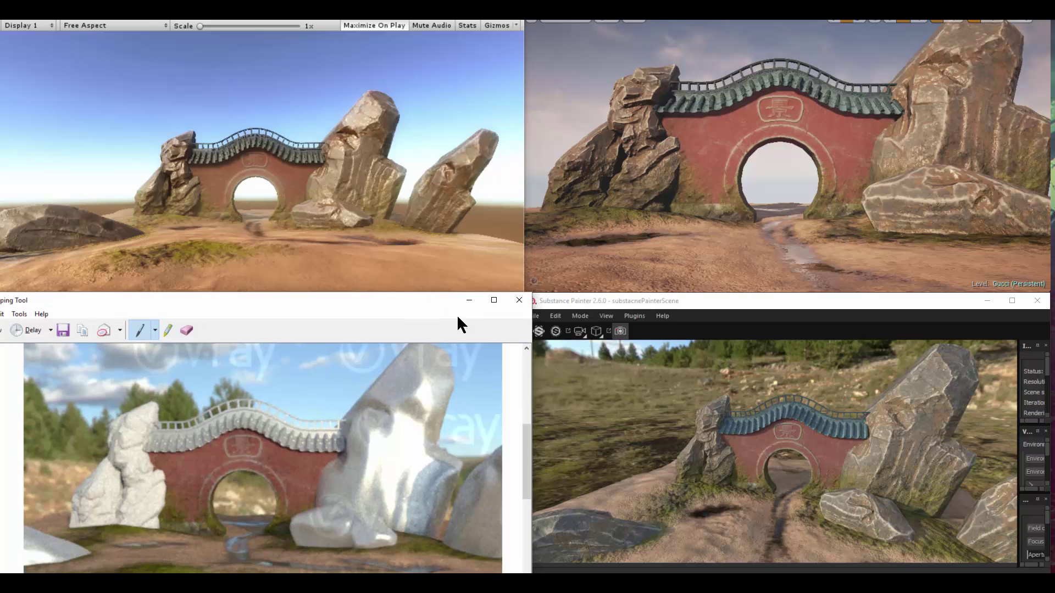
Align the snip image, narrow its window to meet Substance Painter, and reframe the arch door in the Unreal viewport.
mouse_move(528, 450)
left_mouse_down()
mouse_move(530, 476)
mouse_move(532, 453)
left_mouse_up()
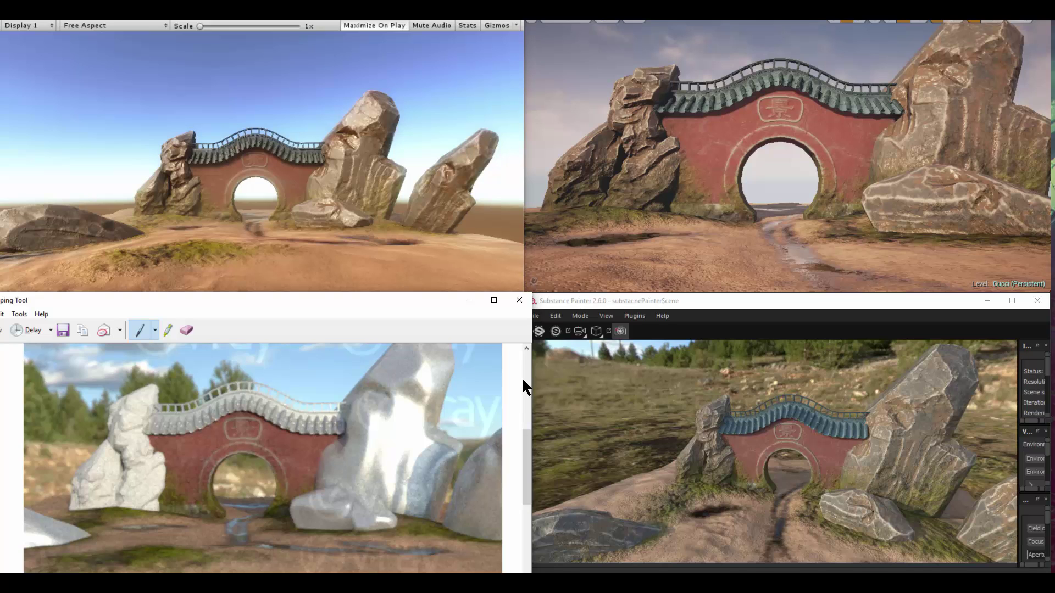
left_click_drag(529, 429, 528, 447)
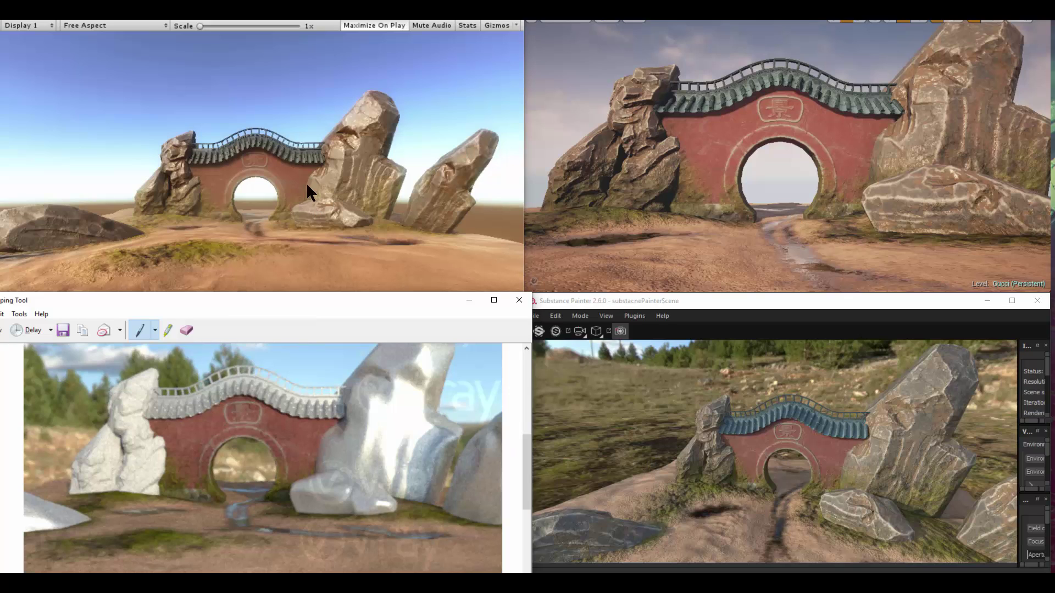
mouse_move(531, 408)
left_mouse_down()
mouse_move(513, 405)
mouse_move(531, 406)
mouse_move(514, 411)
mouse_move(525, 414)
left_mouse_up()
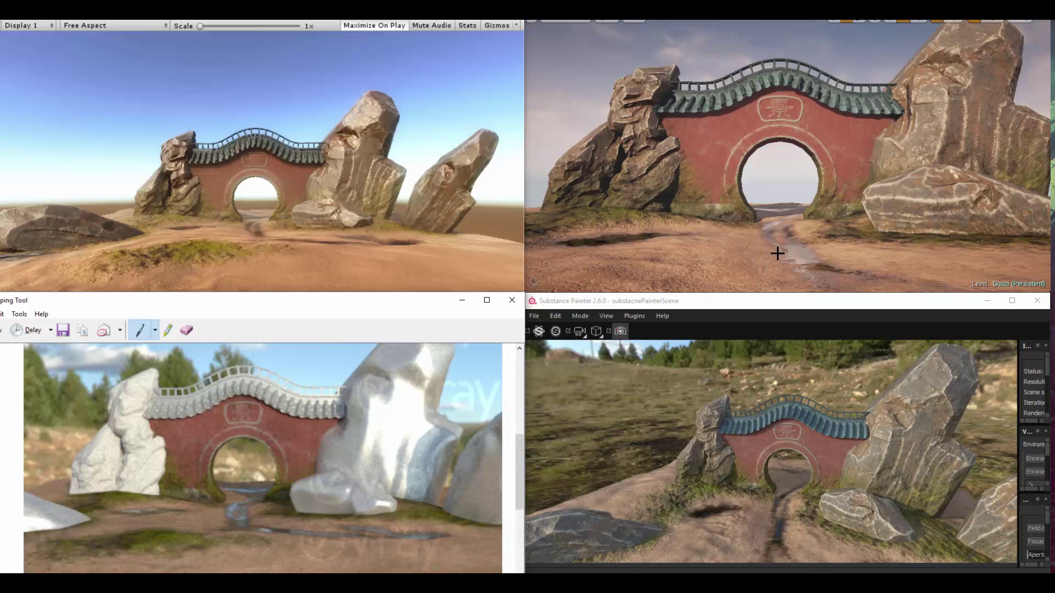
right_click_drag(778, 246, 775, 241)
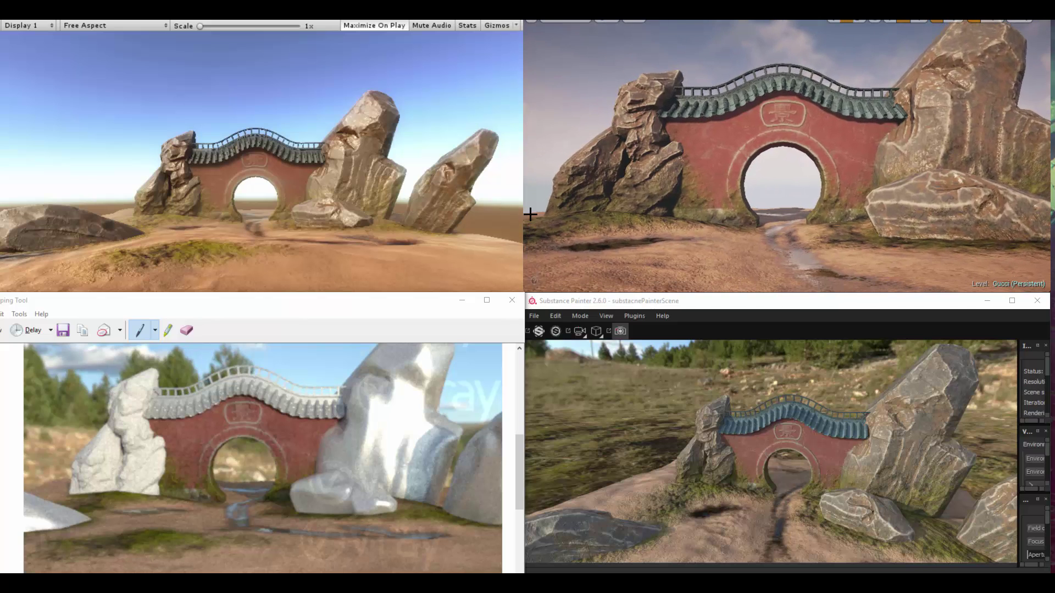
right_click_drag(690, 244, 695, 236)
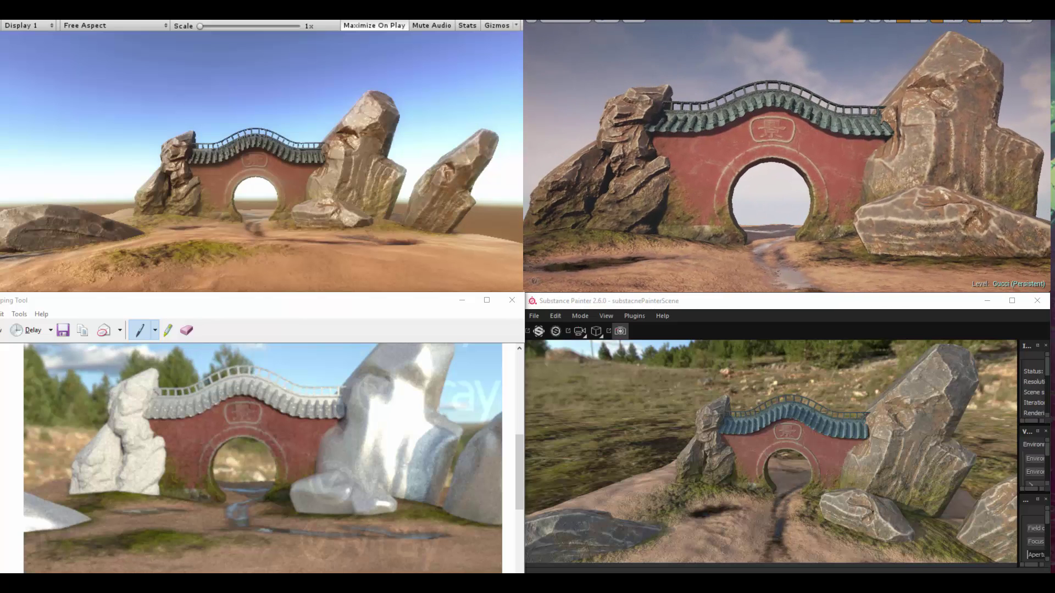